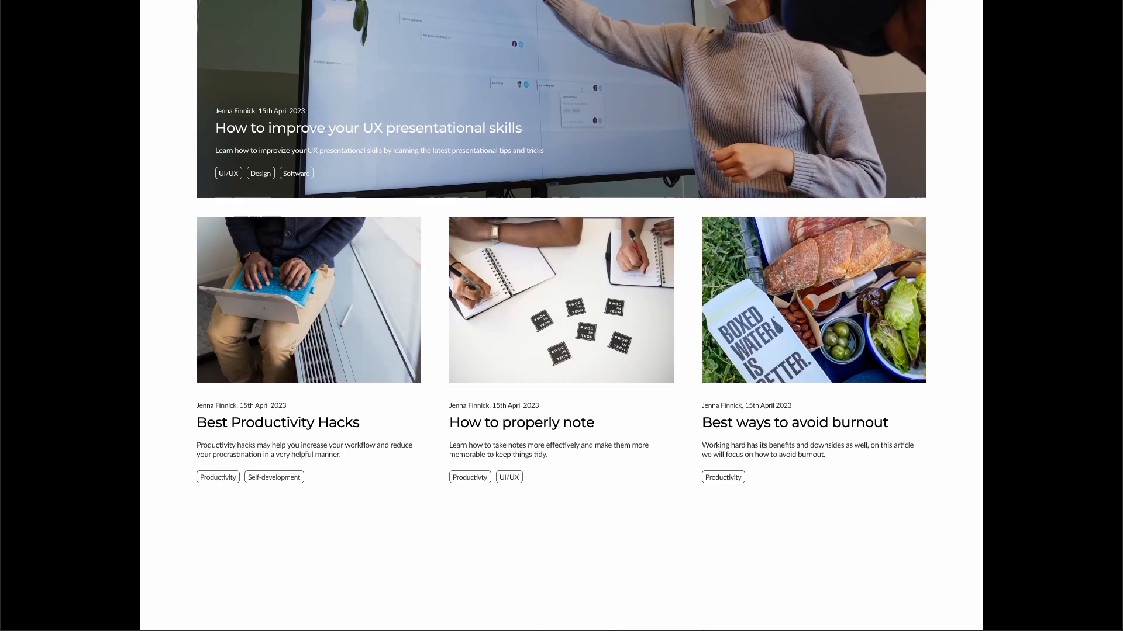
{"action": "scroll", "coordinate": [561, 316], "scroll_direction": "up", "scroll_amount": 5}
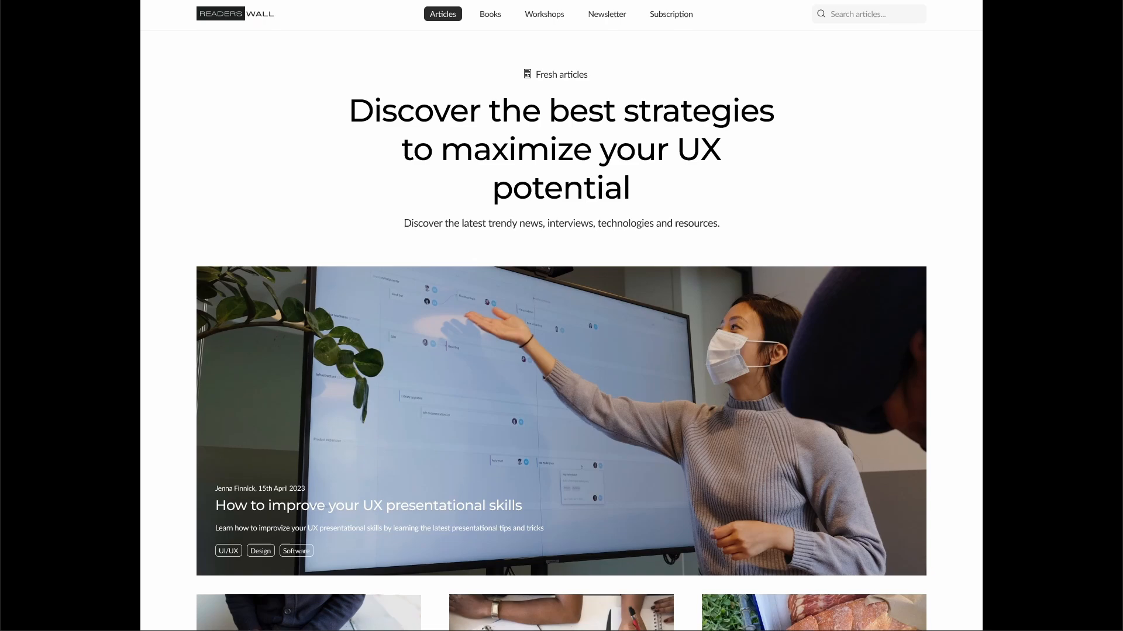
{"action": "scroll", "coordinate": [562, 315], "scroll_direction": "down", "scroll_amount": 5}
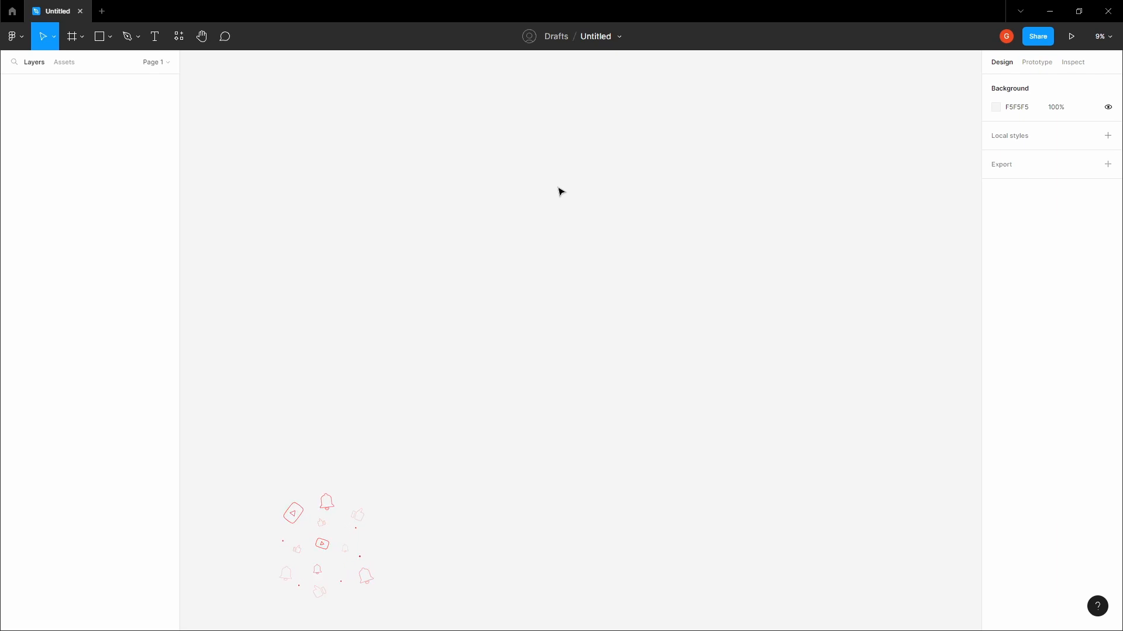
Paste the prepared Logo, Text Styles, Images, Colors and Icons frames onto the empty canvas
{"action": "key", "text": "ctrl+v"}
{"action": "left_click", "coordinate": [399, 210]}
{"action": "key", "text": "h"}
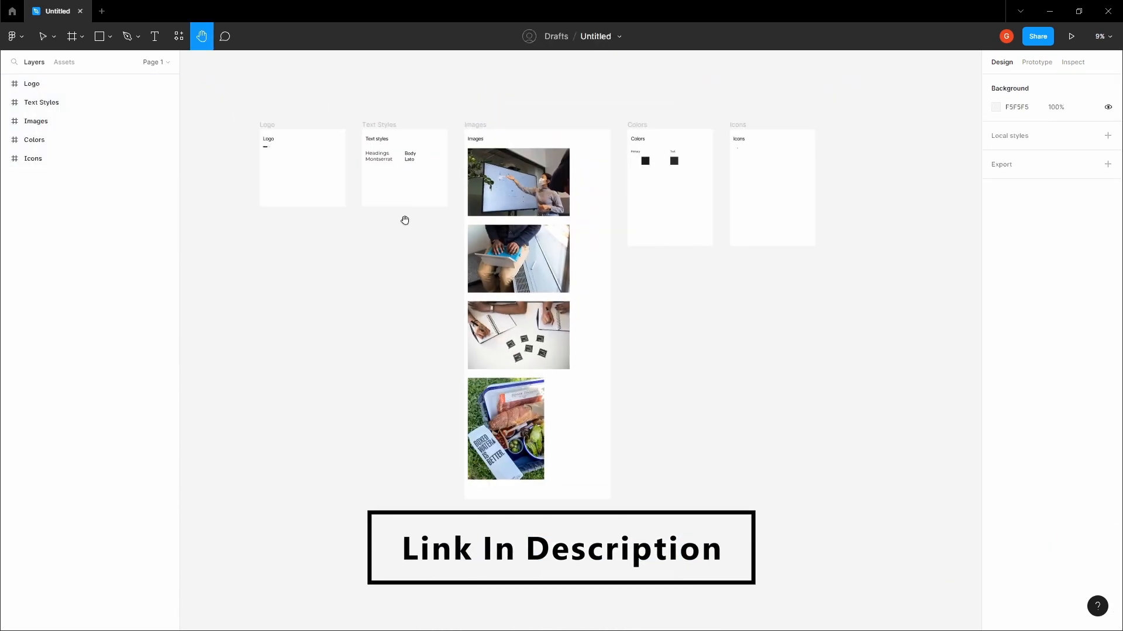
{"action": "scroll", "coordinate": [286, 146], "scroll_direction": "up", "scroll_amount": 1}
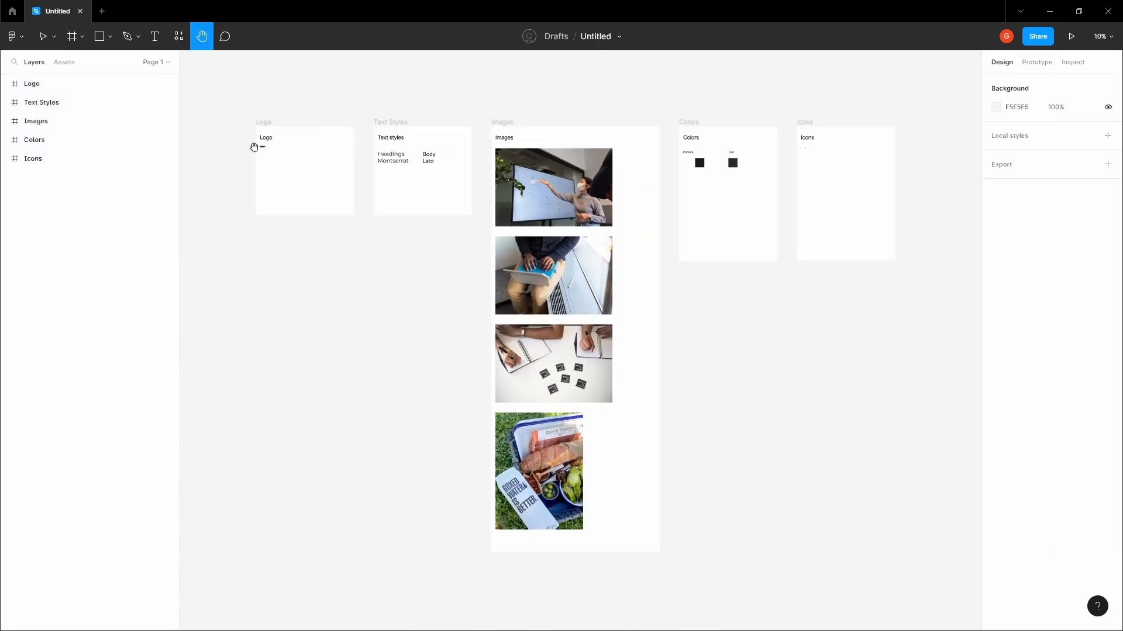
{"action": "key", "text": "v"}
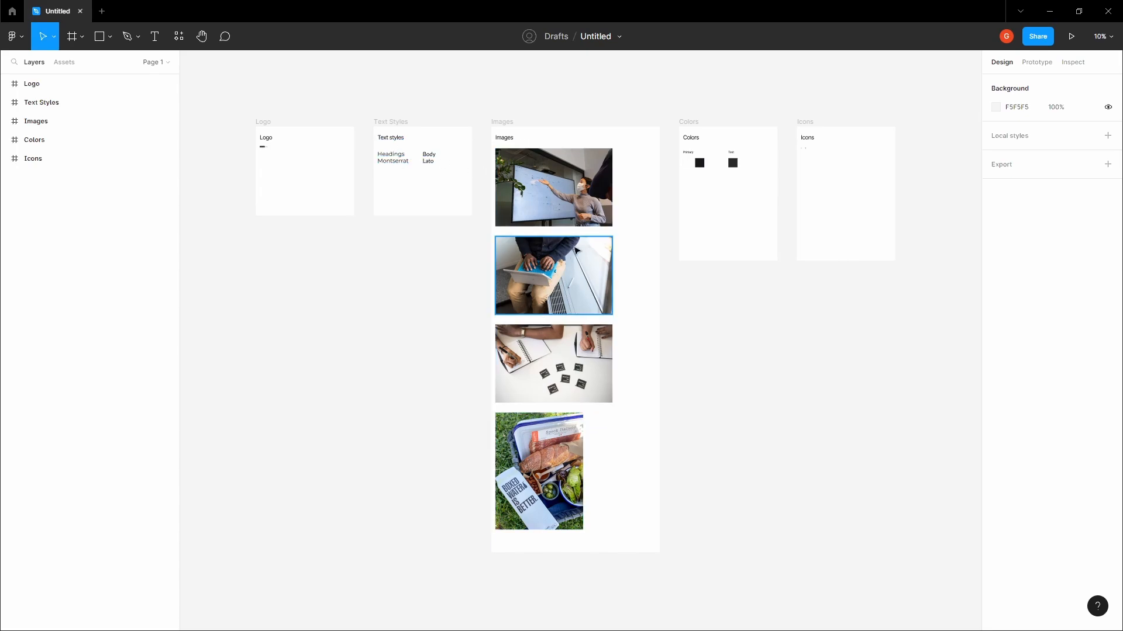
{"action": "scroll", "coordinate": [755, 141], "scroll_direction": "up", "scroll_amount": 1}
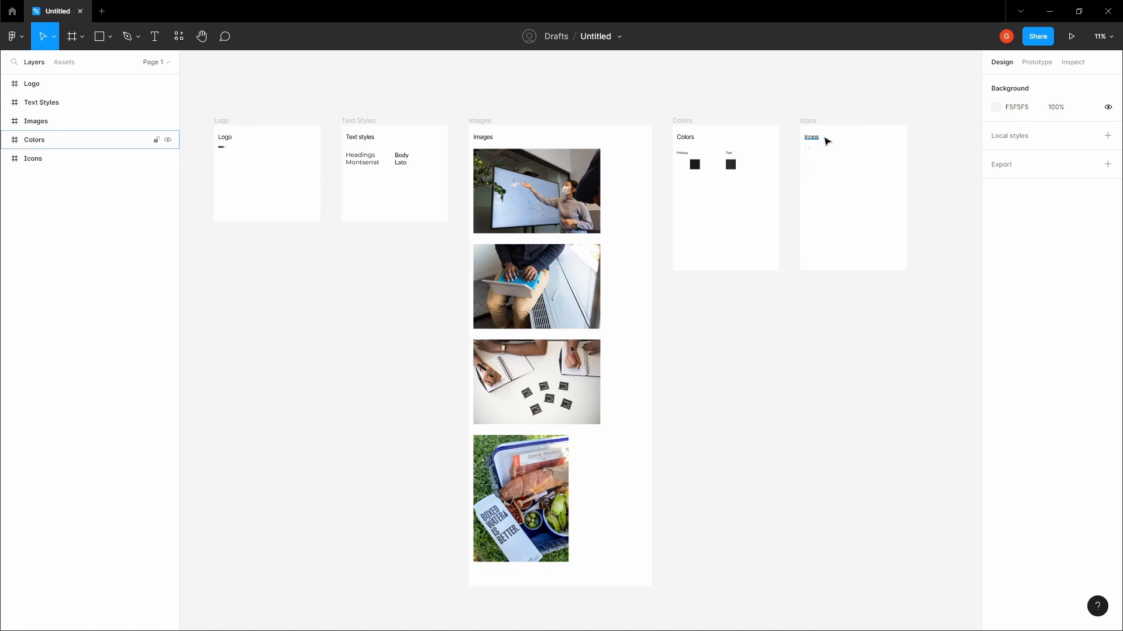
{"action": "scroll", "coordinate": [824, 141], "scroll_direction": "up", "scroll_amount": 5}
{"action": "scroll", "coordinate": [618, 210], "scroll_direction": "down", "scroll_amount": 5}
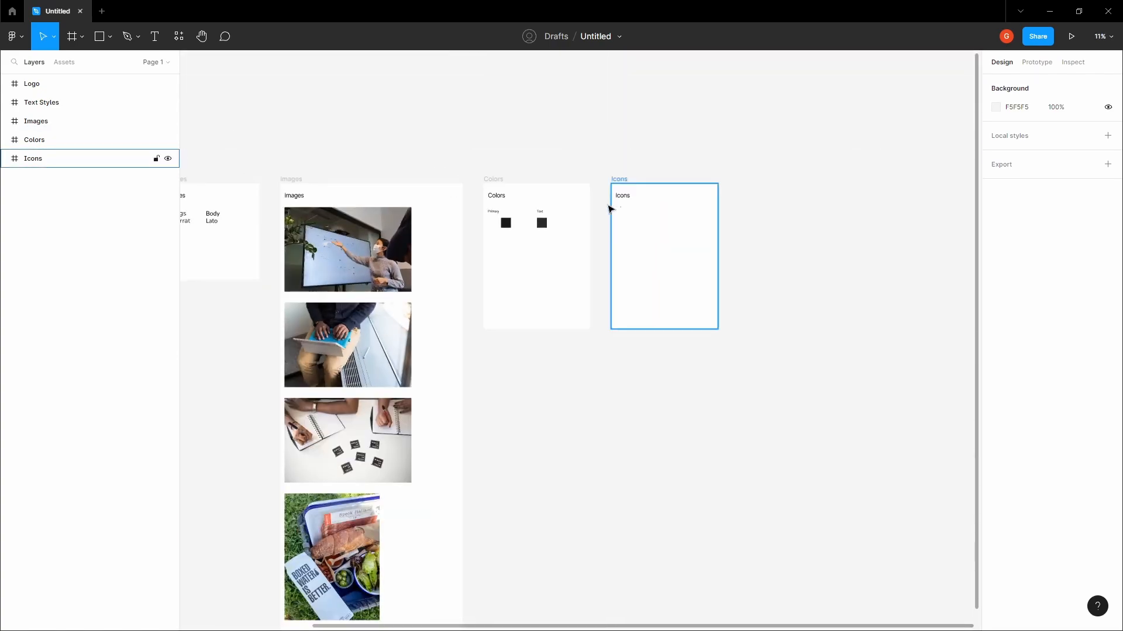
Add a preset Desktop frame of 1440 × 1024 in the empty canvas area below the pasted asset frames
{"action": "scroll", "coordinate": [500, 161], "scroll_direction": "down", "scroll_amount": 3}
{"action": "key", "text": "space"}
{"action": "left_click_drag", "start_coordinate": [386, 192], "coordinate": [446, 150]}
{"action": "left_click_drag", "start_coordinate": [531, 140], "coordinate": [580, 108]}
{"action": "mouse_move", "coordinate": [505, 200]}
{"action": "left_mouse_down"}
{"action": "mouse_move", "coordinate": [504, 168]}
{"action": "mouse_move", "coordinate": [483, 254]}
{"action": "left_mouse_up"}
{"action": "key", "text": "space"}
{"action": "left_click_drag", "start_coordinate": [472, 341], "coordinate": [500, 196]}
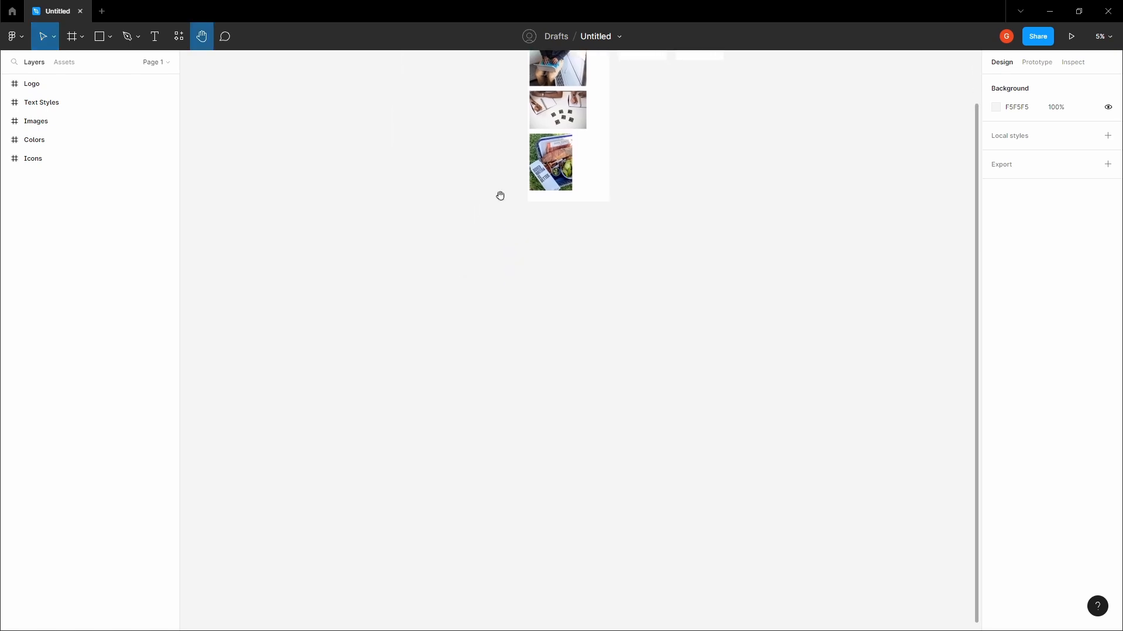
{"action": "scroll", "coordinate": [500, 247], "scroll_direction": "up", "scroll_amount": 2}
{"action": "left_click_drag", "start_coordinate": [507, 259], "coordinate": [527, 164]}
{"action": "key", "text": "f"}
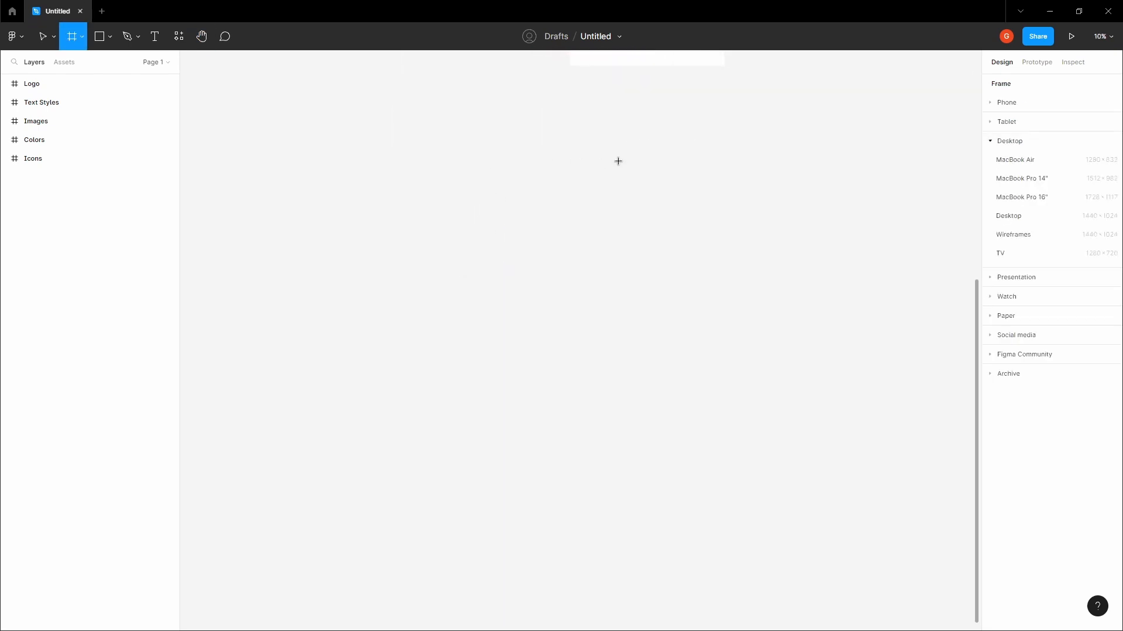
{"action": "left_click", "coordinate": [1016, 215]}
{"action": "left_click", "coordinate": [719, 203]}
Rename the untitled design file as Blog Landing Page
{"action": "key", "text": "space"}
{"action": "left_click_drag", "start_coordinate": [594, 275], "coordinate": [602, 152]}
{"action": "scroll", "coordinate": [602, 152], "scroll_direction": "up", "scroll_amount": 2}
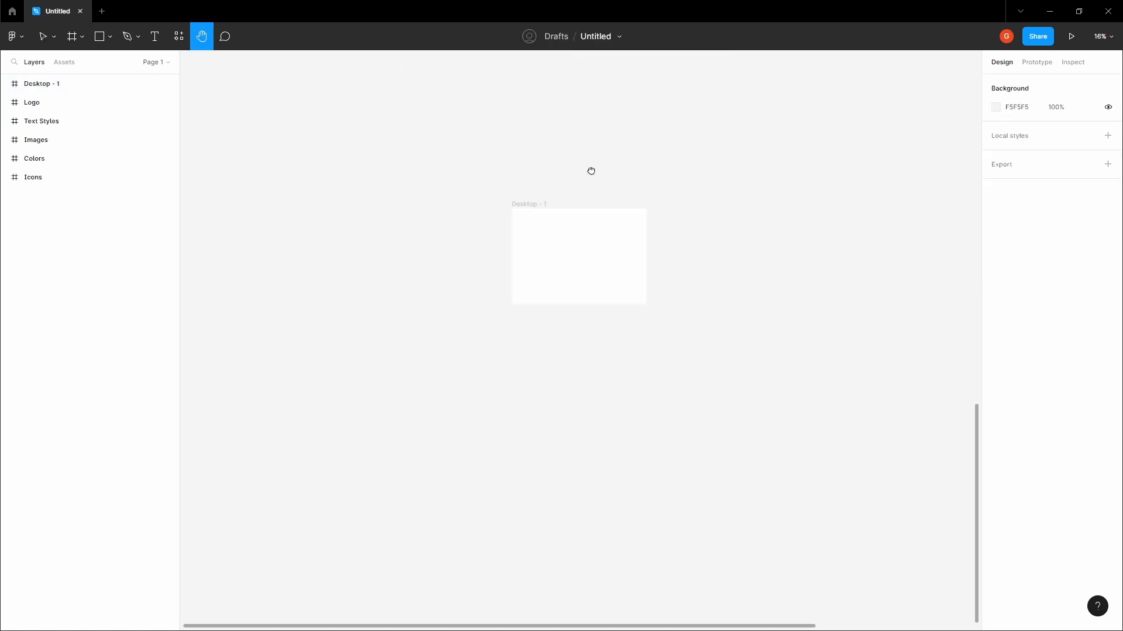
{"action": "scroll", "coordinate": [593, 117], "scroll_direction": "up", "scroll_amount": 2}
{"action": "left_click", "coordinate": [595, 38]}
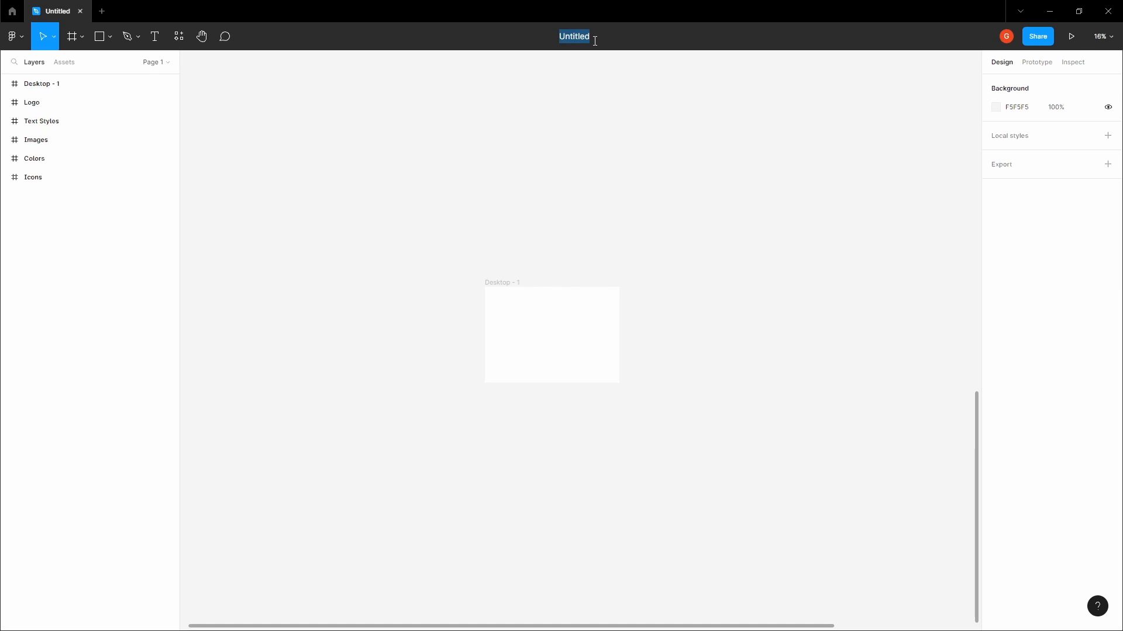
{"action": "type", "text": "Blog Landing Page"}
{"action": "key", "text": "Return"}
Rename the new desktop frame as Blog Landing Page
{"action": "left_click", "coordinate": [510, 282]}
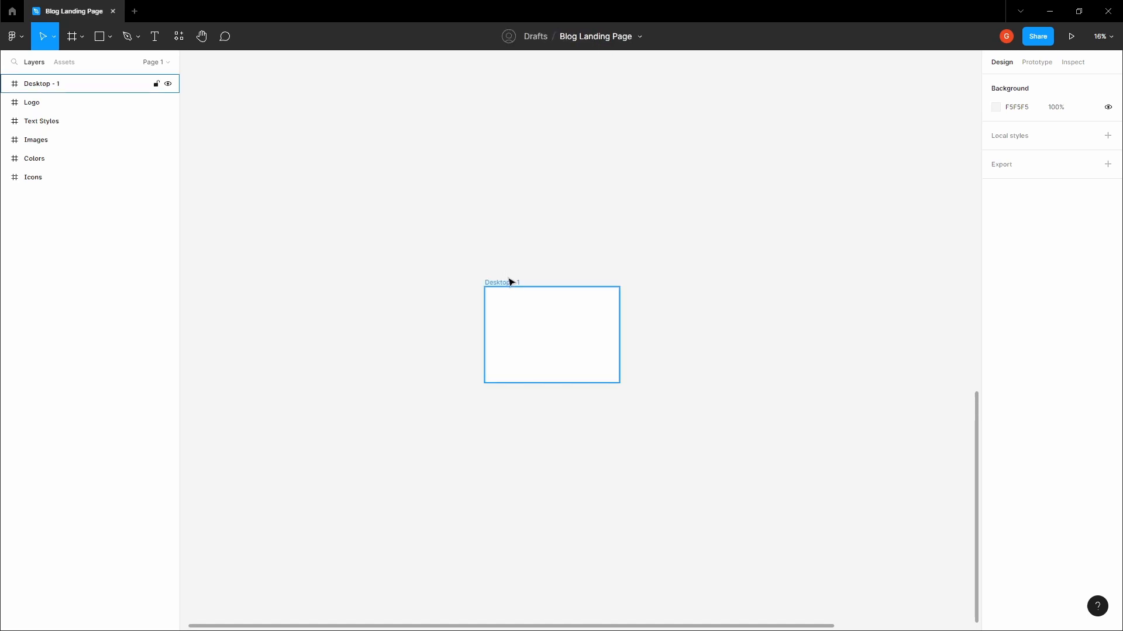
{"action": "double_click", "coordinate": [96, 89]}
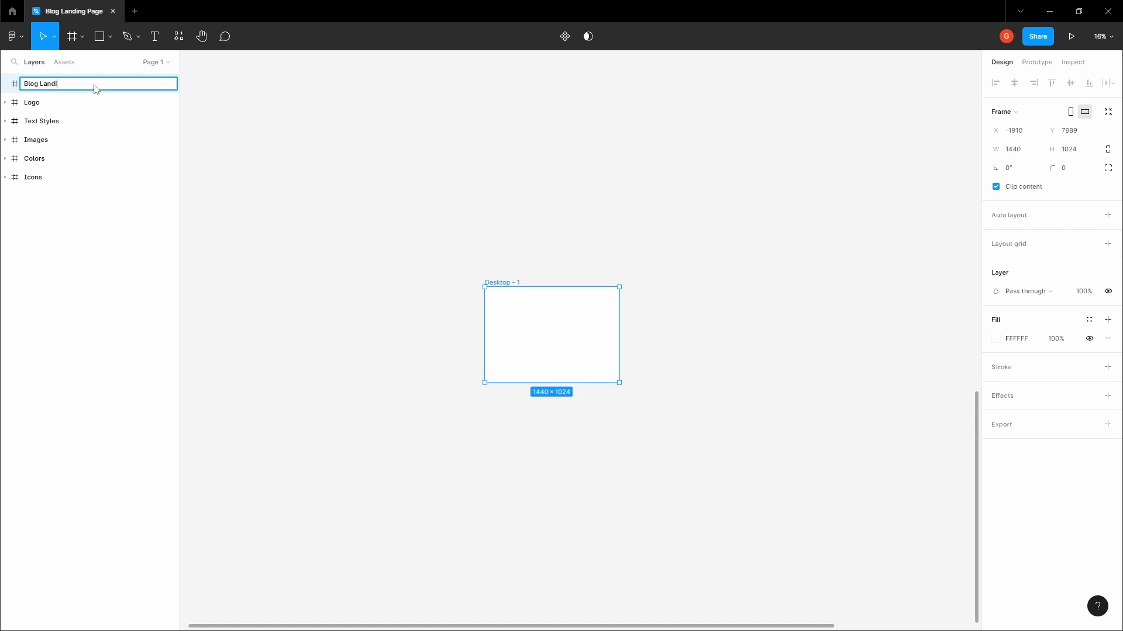
{"action": "type", "text": "Blog Landing Page"}
{"action": "key", "text": "Return"}
{"action": "left_click", "coordinate": [519, 232]}
Add a columns layout grid to the Blog Landing Page frame with a count of 3, a margin of 96 and a wider gutter
{"action": "left_click_drag", "start_coordinate": [526, 223], "coordinate": [447, 140]}
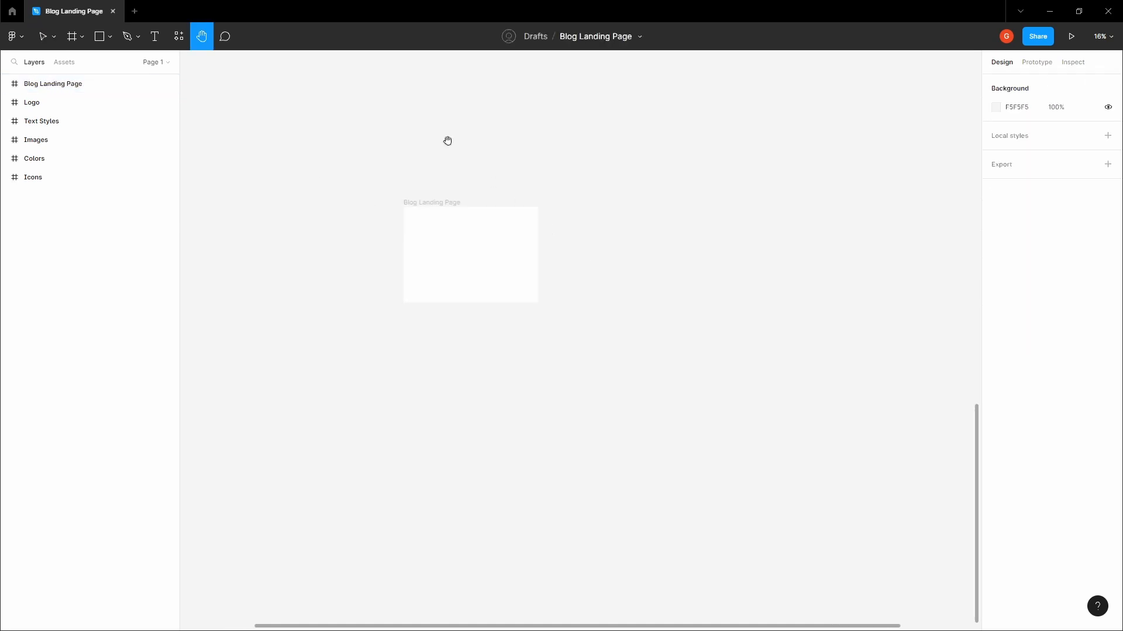
{"action": "scroll", "coordinate": [439, 180], "scroll_direction": "up", "scroll_amount": 3}
{"action": "left_click_drag", "start_coordinate": [443, 191], "coordinate": [486, 128]}
{"action": "scroll", "coordinate": [491, 176], "scroll_direction": "up", "scroll_amount": 3}
{"action": "left_click", "coordinate": [364, 132]}
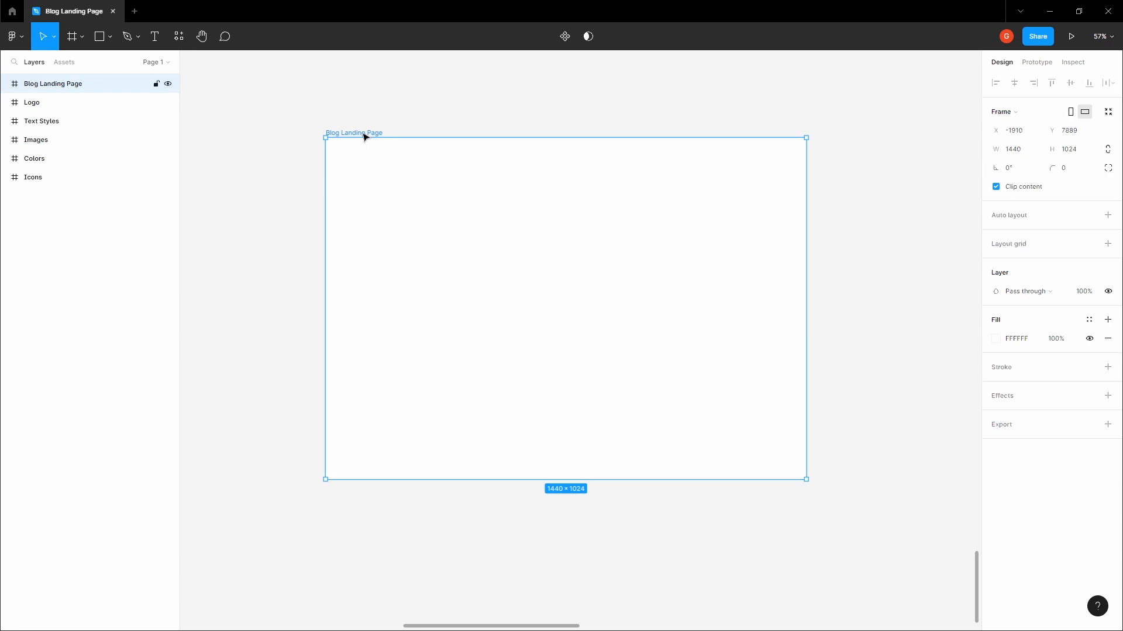
{"action": "left_click", "coordinate": [1107, 244]}
{"action": "left_click", "coordinate": [996, 262]}
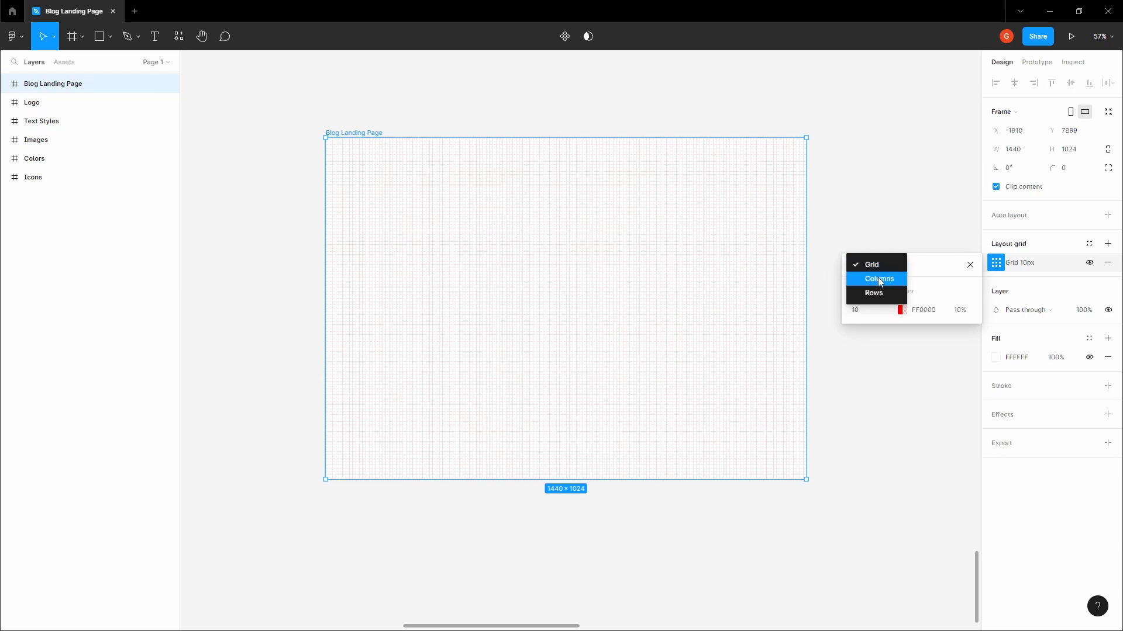
{"action": "left_click", "coordinate": [881, 280]}
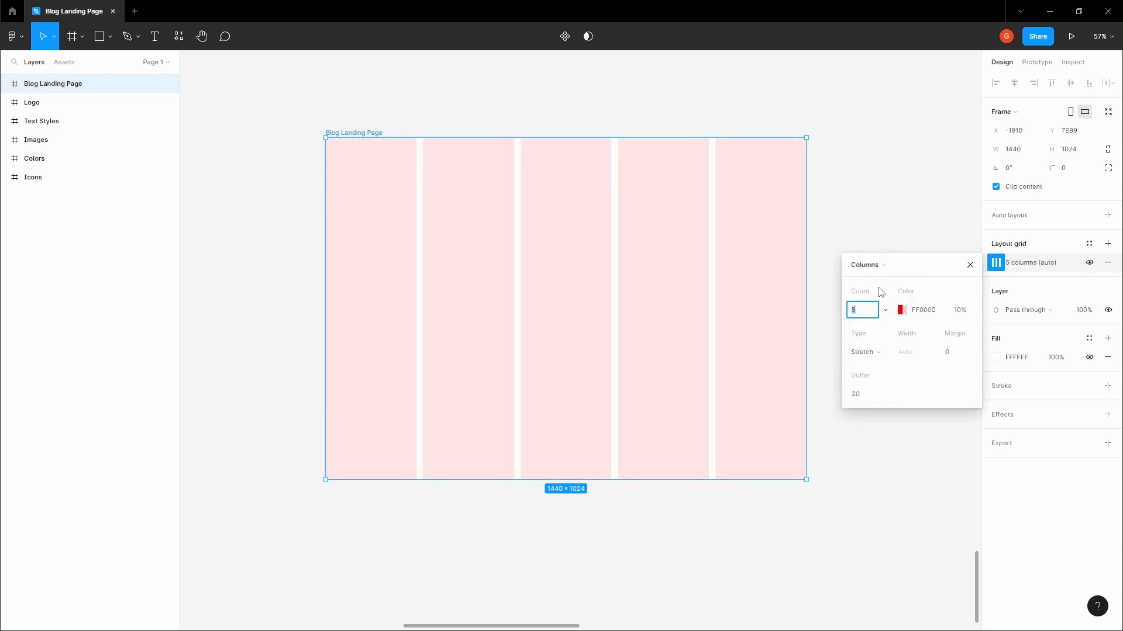
{"action": "left_click", "coordinate": [954, 355]}
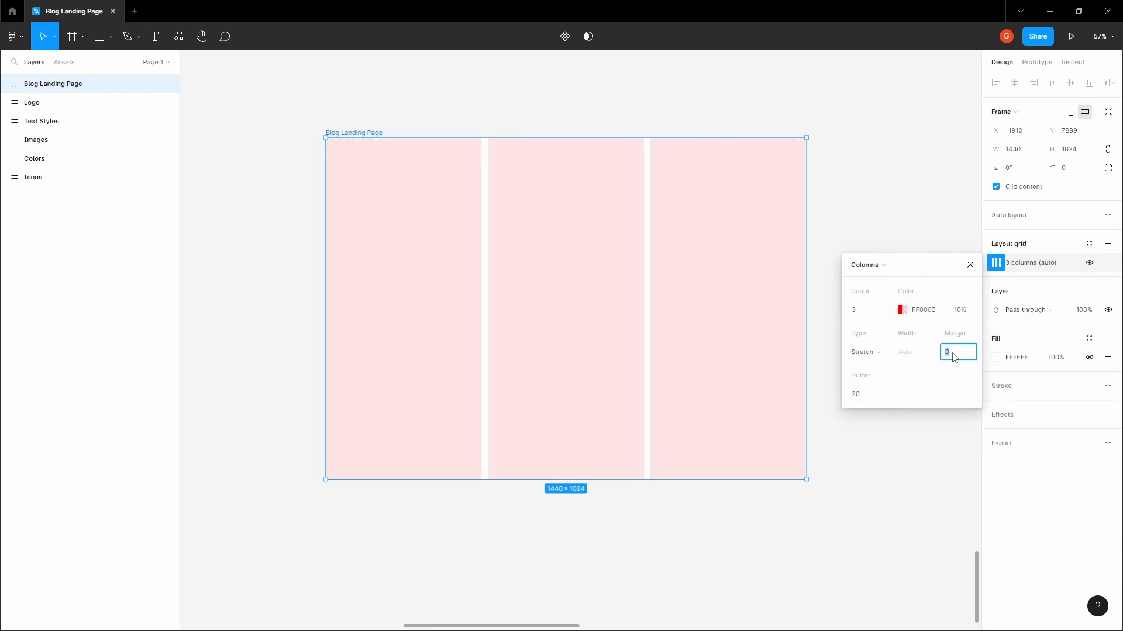
{"action": "left_click", "coordinate": [871, 400]}
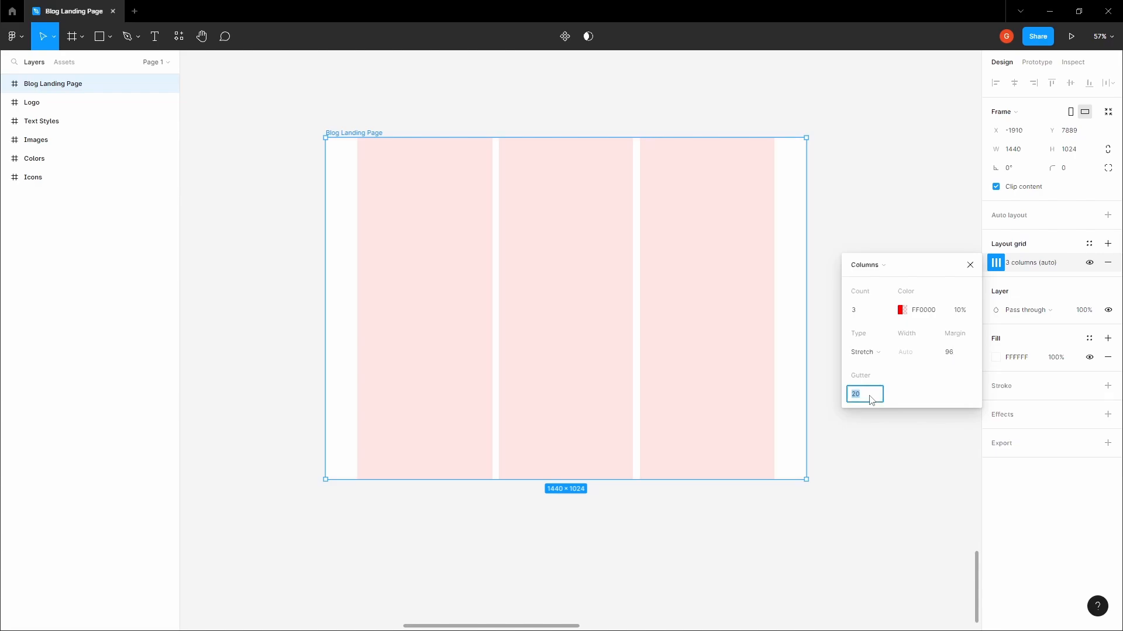
{"action": "left_click", "coordinate": [859, 182]}
Add a second layout grid to the Blog Landing Page frame, set to rows with a count of 8
{"action": "left_click", "coordinate": [343, 132]}
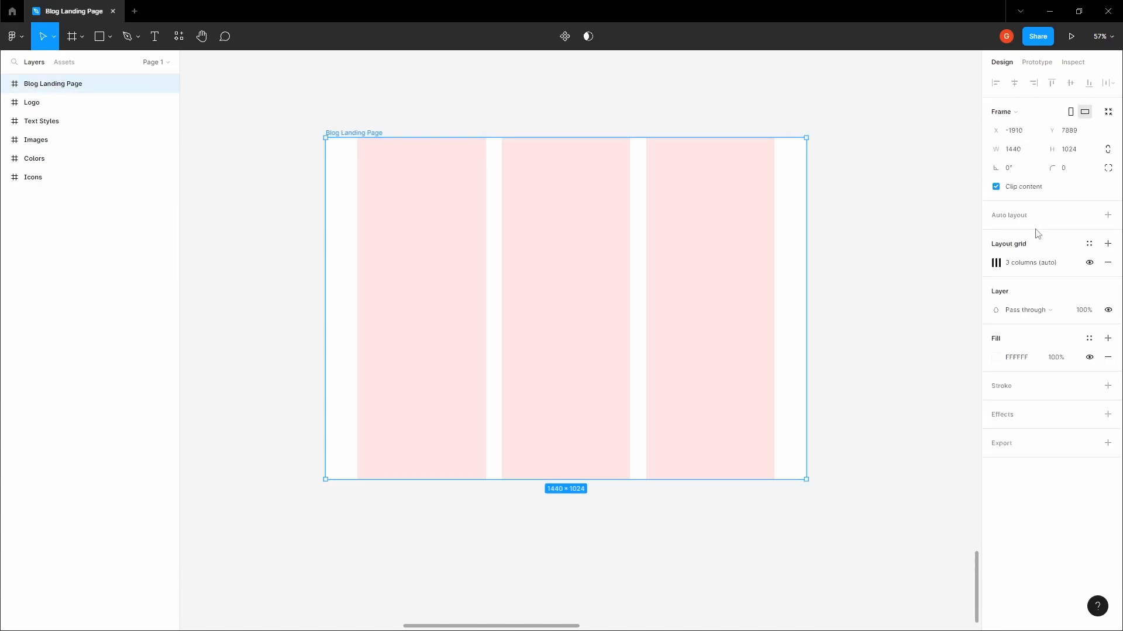
{"action": "left_click", "coordinate": [1107, 244]}
{"action": "left_click", "coordinate": [995, 263]}
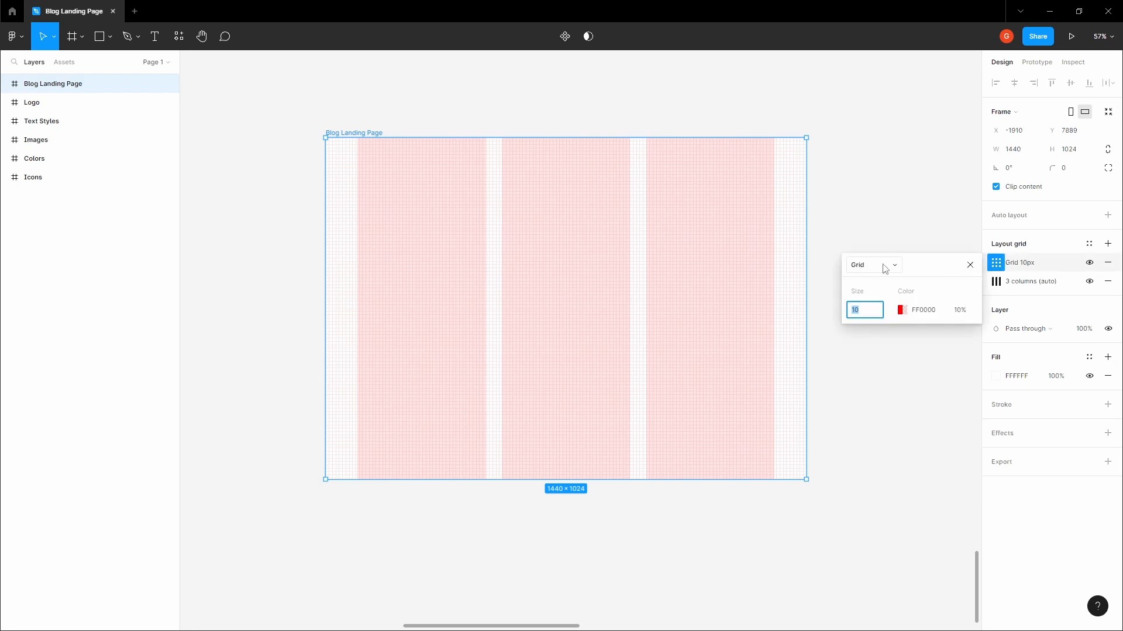
{"action": "left_click", "coordinate": [881, 267]}
{"action": "left_click", "coordinate": [876, 293]}
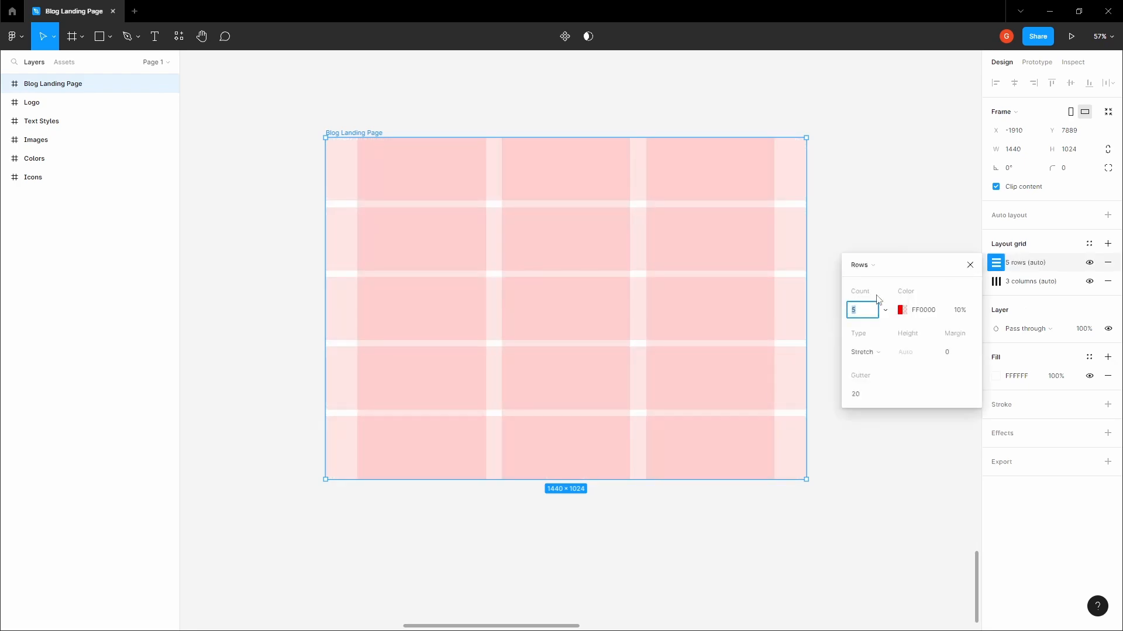
{"action": "left_click", "coordinate": [868, 180]}
Extend the Blog Landing Page frame downward to a height of about 2713, keeping its width at 1440
{"action": "scroll", "coordinate": [460, 144], "scroll_direction": "down", "scroll_amount": 1}
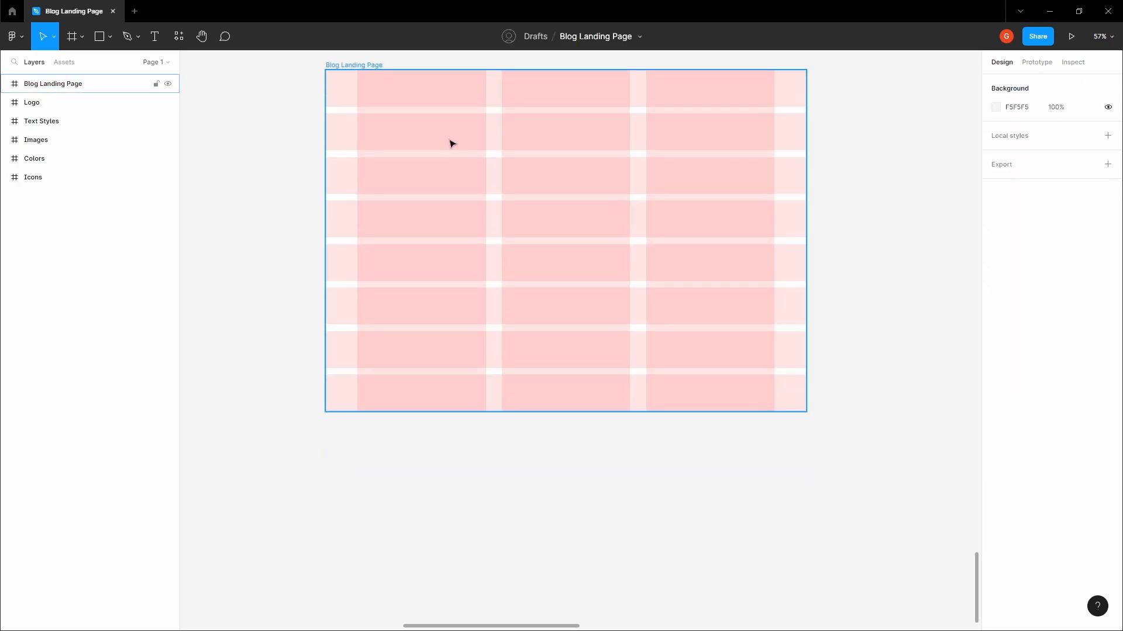
{"action": "scroll", "coordinate": [451, 144], "scroll_direction": "down", "scroll_amount": 2}
{"action": "left_click", "coordinate": [395, 106]}
{"action": "scroll", "coordinate": [445, 125], "scroll_direction": "down", "scroll_amount": 1}
{"action": "scroll", "coordinate": [445, 126], "scroll_direction": "down", "scroll_amount": 2}
{"action": "left_click_drag", "start_coordinate": [462, 195], "coordinate": [461, 327]}
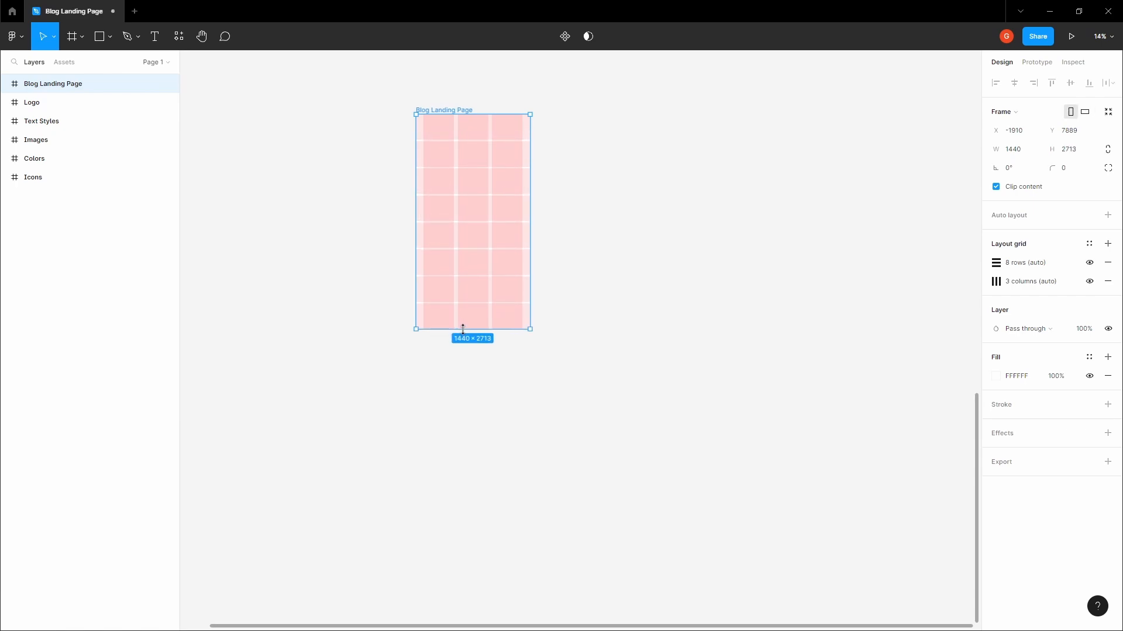
Set the rows layout grid to a count of 80, a margin of 60 and a gutter of 24
{"action": "scroll", "coordinate": [468, 273], "scroll_direction": "up", "scroll_amount": 2}
{"action": "scroll", "coordinate": [364, 143], "scroll_direction": "up", "scroll_amount": 3}
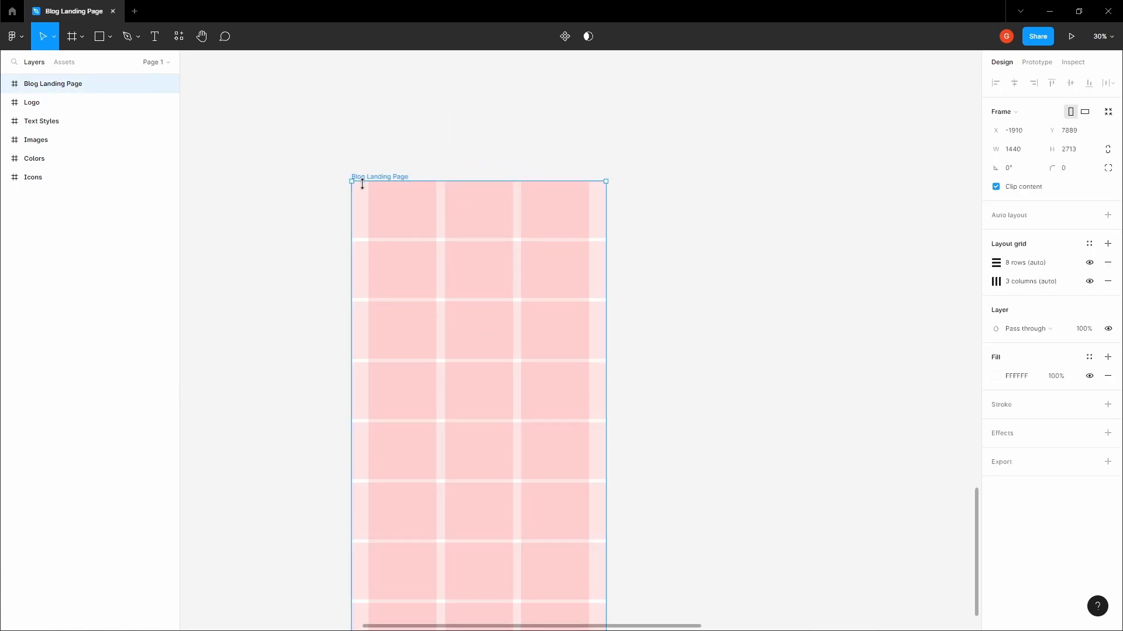
{"action": "left_click", "coordinate": [996, 262]}
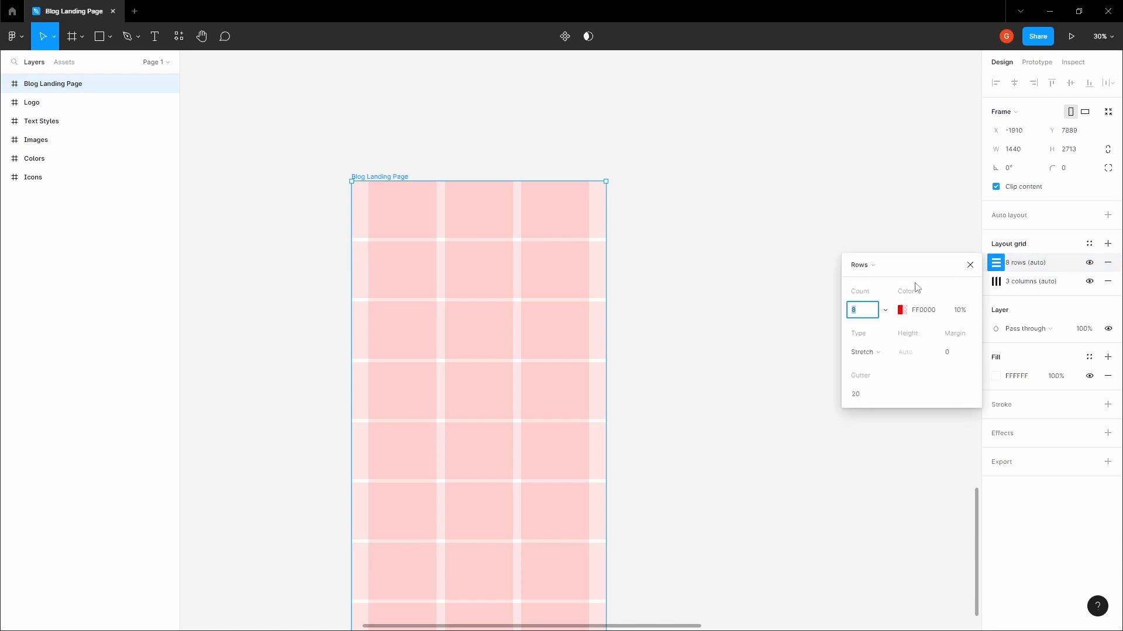
{"action": "left_click", "coordinate": [954, 354]}
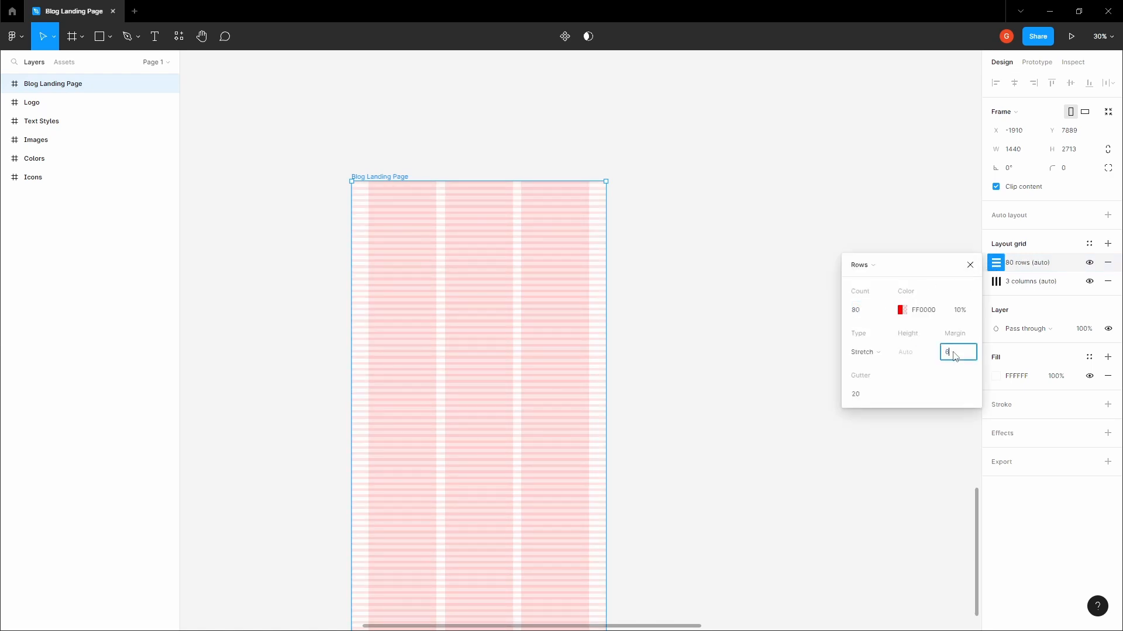
{"action": "left_click", "coordinate": [868, 400]}
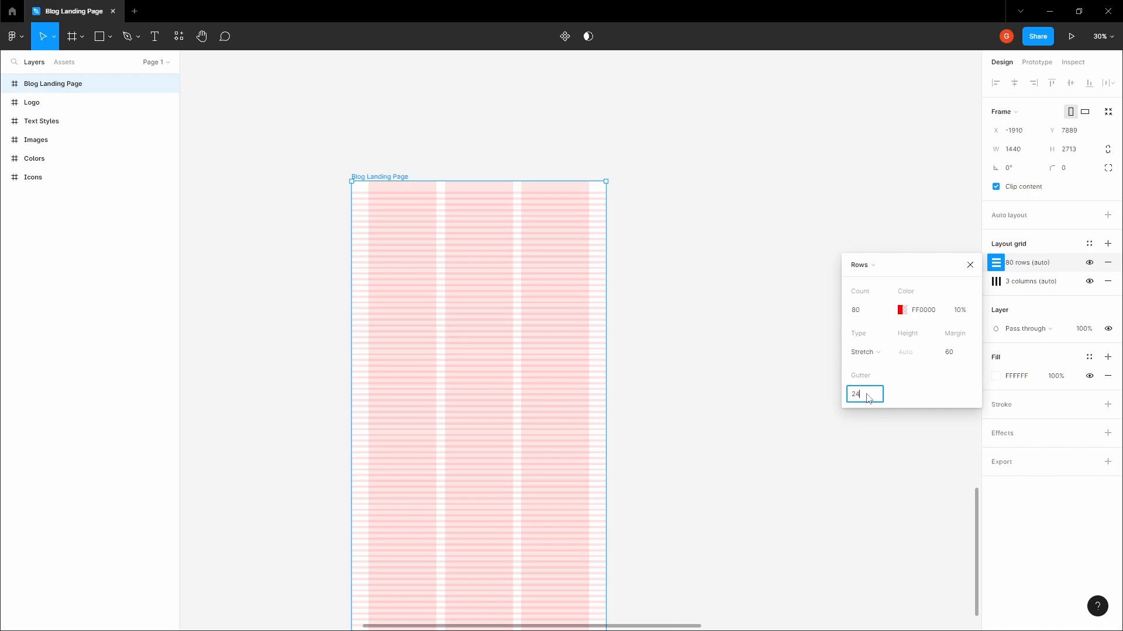
{"action": "left_click", "coordinate": [683, 308]}
Examine how the row and column grids lie across the Blog Landing Page frame
{"action": "key", "text": "space"}
{"action": "left_click_drag", "start_coordinate": [683, 310], "coordinate": [772, 281]}
{"action": "left_click", "coordinate": [512, 159]}
{"action": "scroll", "coordinate": [543, 196], "scroll_direction": "up", "scroll_amount": 4}
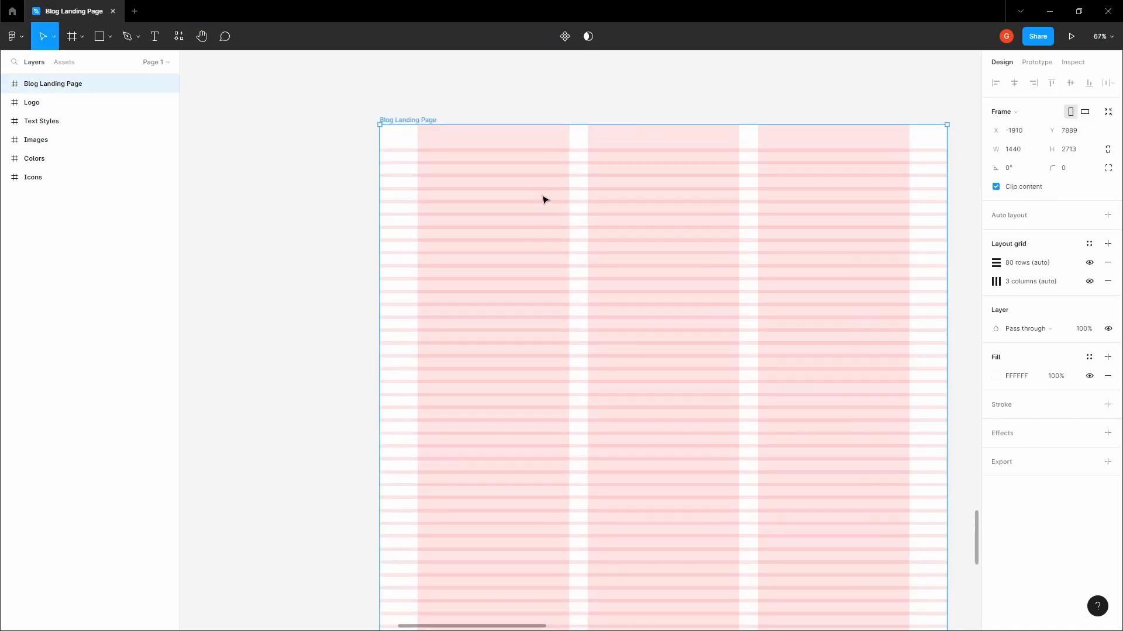
{"action": "scroll", "coordinate": [543, 196], "scroll_direction": "down", "scroll_amount": 3}
{"action": "left_click", "coordinate": [402, 185]}
{"action": "key", "text": "space"}
{"action": "left_click_drag", "start_coordinate": [400, 185], "coordinate": [355, 136]}
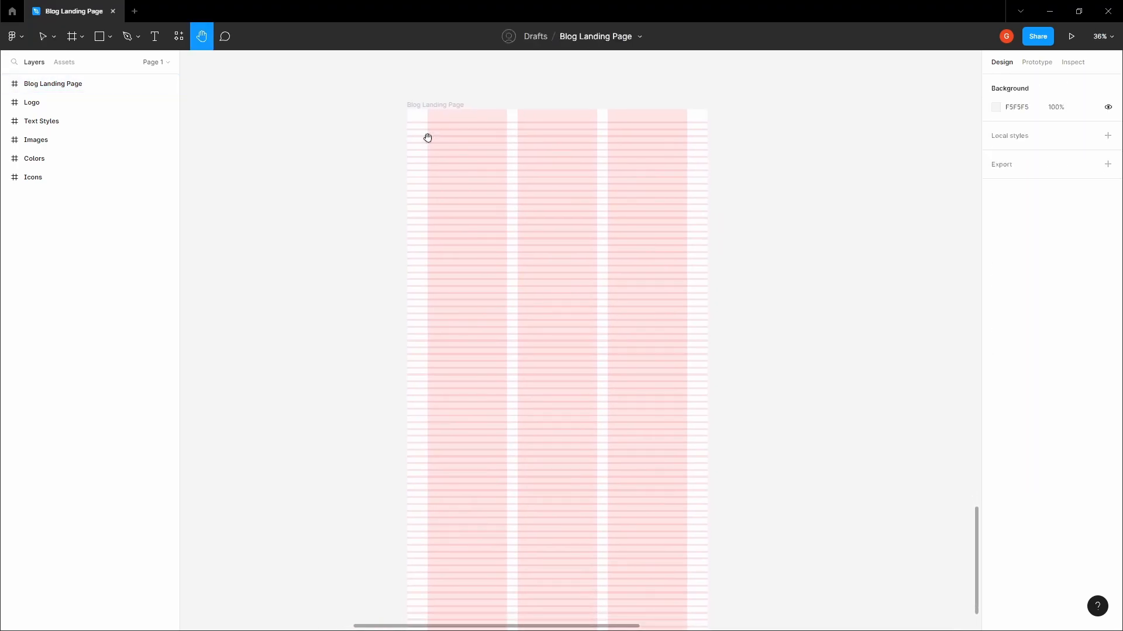
{"action": "scroll", "coordinate": [515, 162], "scroll_direction": "up", "scroll_amount": 2}
{"action": "left_click_drag", "start_coordinate": [514, 166], "coordinate": [517, 210]}
{"action": "left_click_drag", "start_coordinate": [451, 162], "coordinate": [467, 202]}
Draw a nested frame about 33 × 60 in the page frame's top-left corner, reaching down to the first grid row
{"action": "left_click", "coordinate": [430, 189]}
{"action": "scroll", "coordinate": [351, 187], "scroll_direction": "up", "scroll_amount": 15}
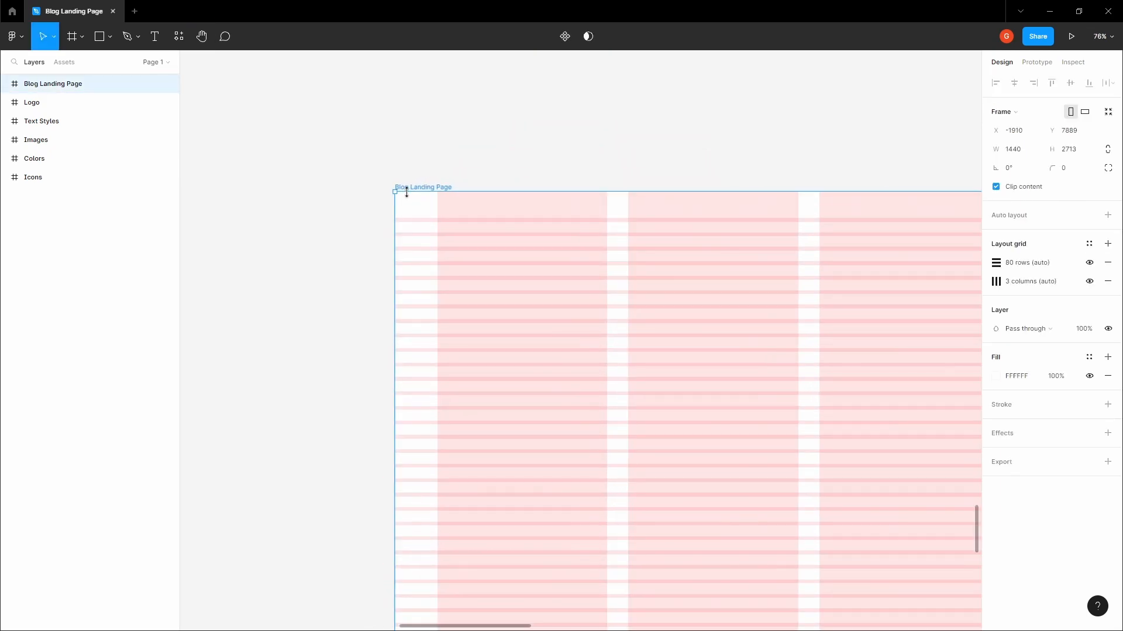
{"action": "key", "text": "f"}
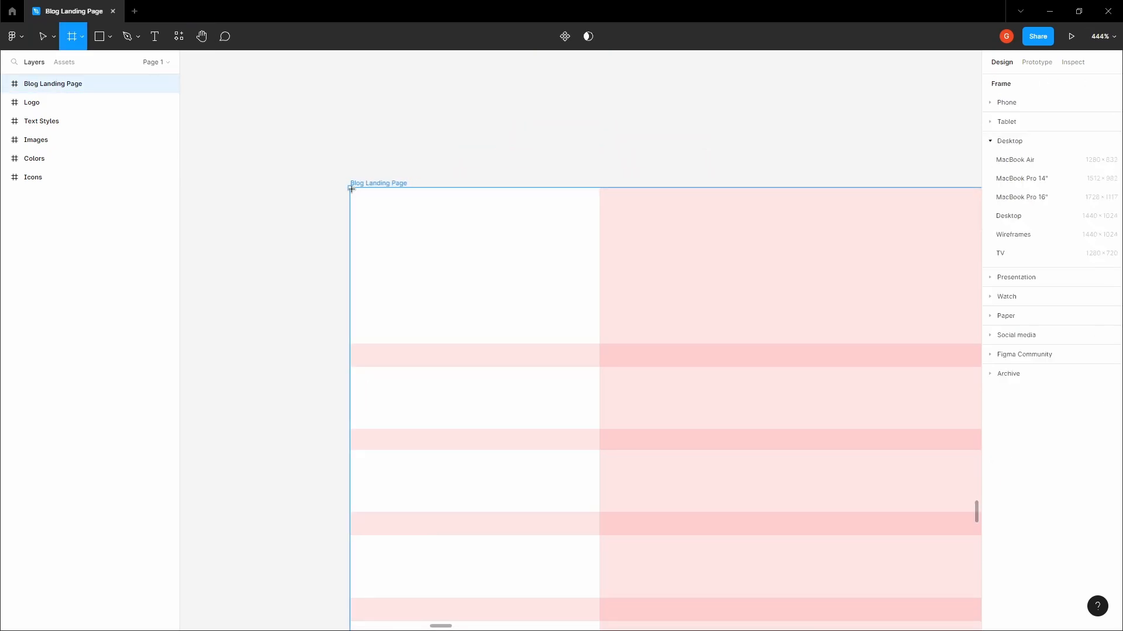
{"action": "left_click_drag", "start_coordinate": [351, 188], "coordinate": [436, 343]}
{"action": "scroll", "coordinate": [436, 279], "scroll_direction": "down", "scroll_amount": 6}
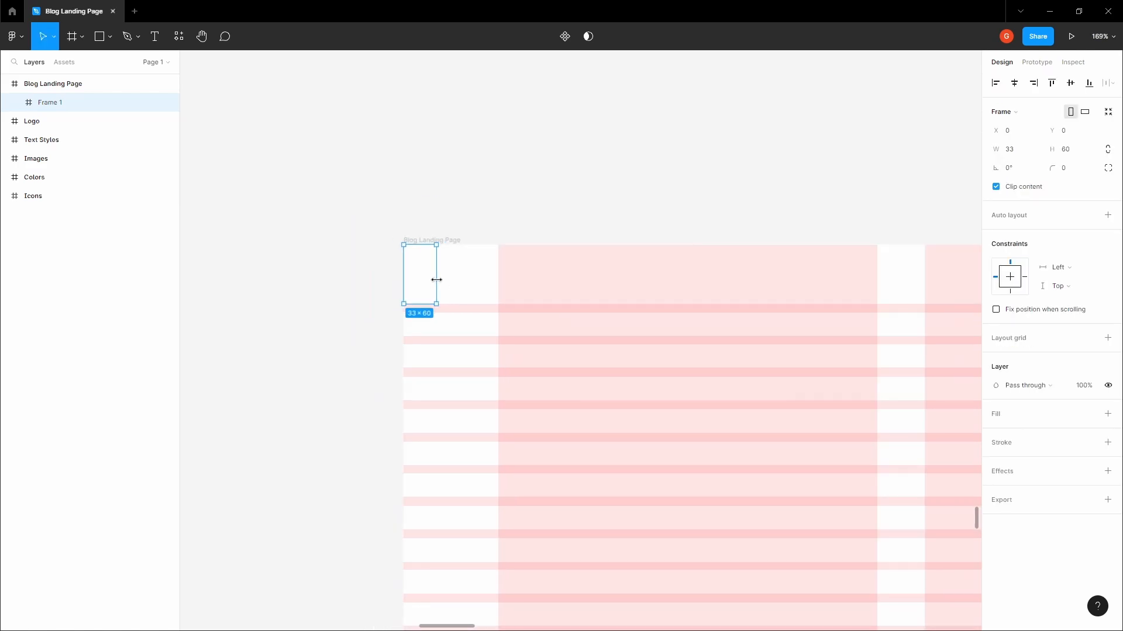
Widen the small nested frame to the page's right edge, making it 1440 × 60 across the top
{"action": "scroll", "coordinate": [313, 181], "scroll_direction": "down", "scroll_amount": 5}
{"action": "left_click_drag", "start_coordinate": [369, 222], "coordinate": [566, 227]}
{"action": "key", "text": "space"}
{"action": "left_click_drag", "start_coordinate": [585, 183], "coordinate": [499, 185]}
{"action": "left_click_drag", "start_coordinate": [483, 228], "coordinate": [905, 231]}
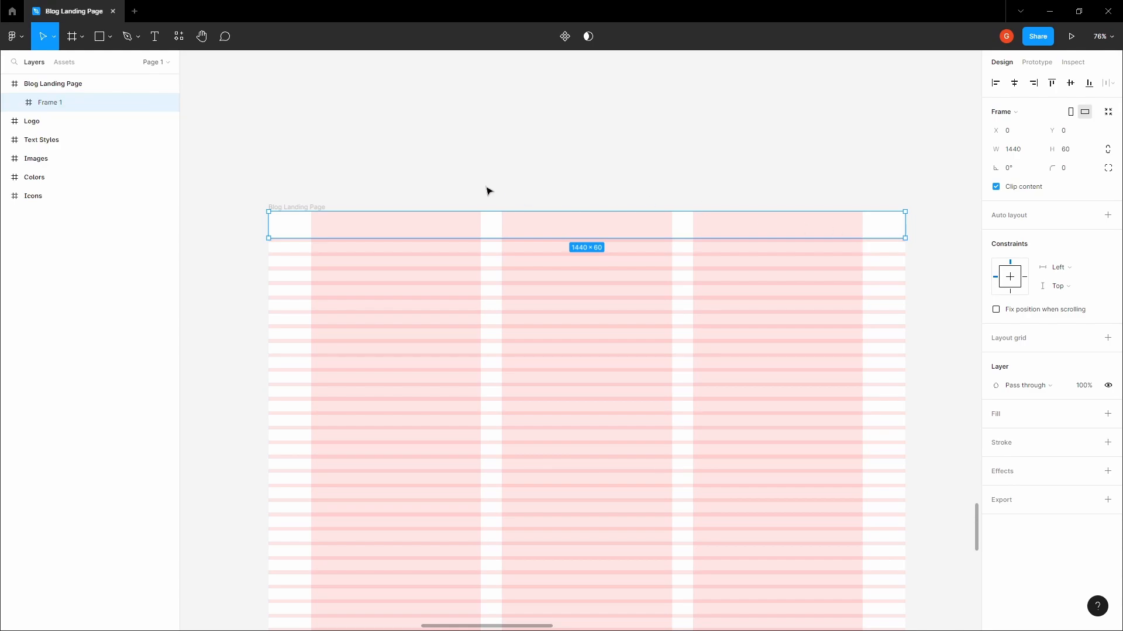
{"action": "key", "text": "space"}
{"action": "left_click_drag", "start_coordinate": [504, 180], "coordinate": [571, 240]}
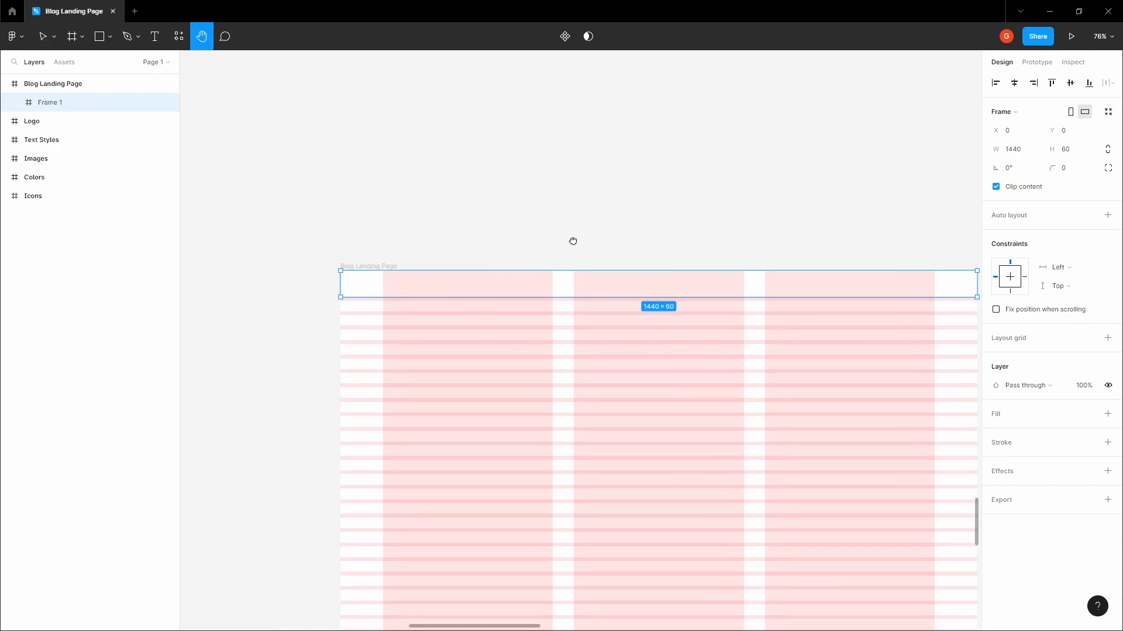
Rename the 1440 × 60 strip frame inside Blog Landing Page as Navigation
{"action": "scroll", "coordinate": [582, 261], "scroll_direction": "down", "scroll_amount": 5}
{"action": "scroll", "coordinate": [582, 261], "scroll_direction": "down", "scroll_amount": 3}
{"action": "double_click", "coordinate": [91, 110]}
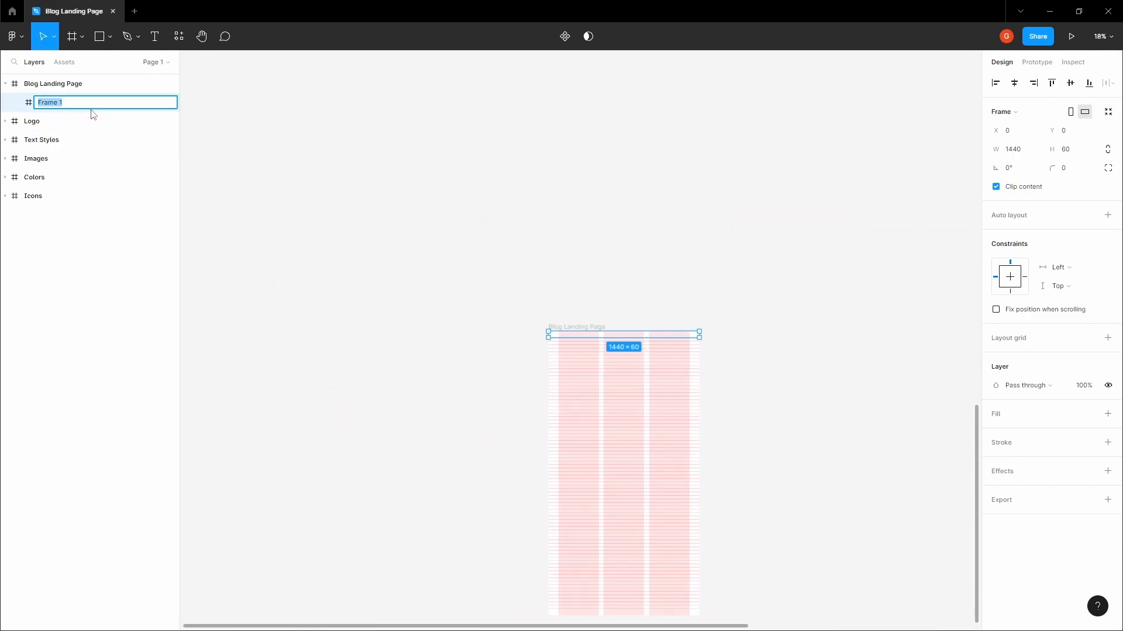
{"action": "type", "text": "Navigation"}
{"action": "key", "text": "Return"}
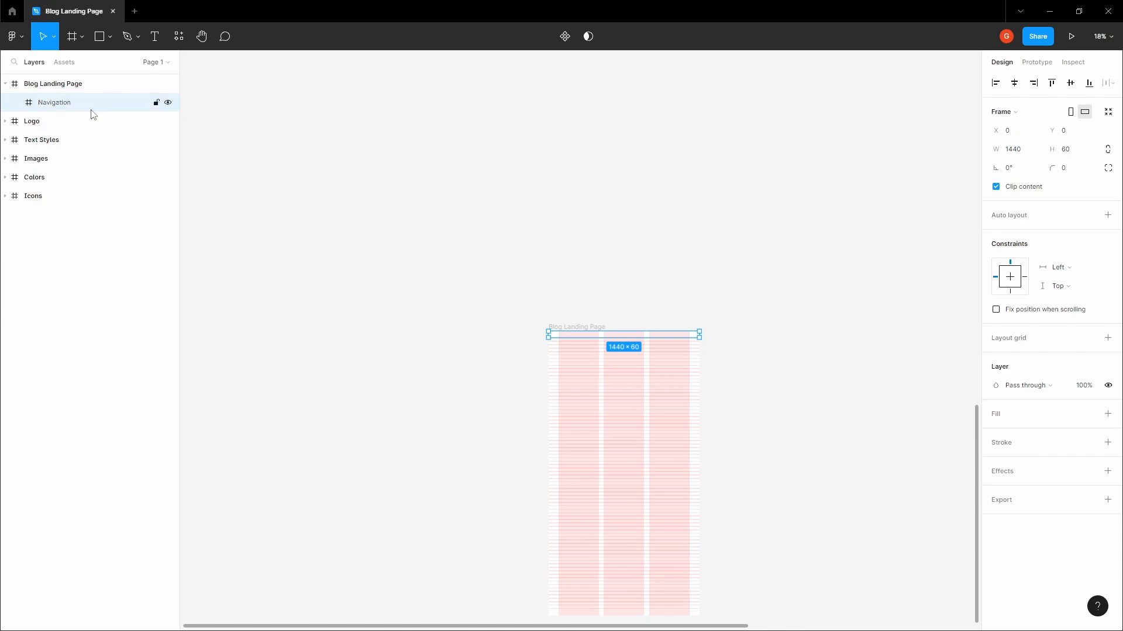
Copy the READERS WALL logo group from the Logo frame
{"action": "left_click", "coordinate": [415, 140]}
{"action": "key", "text": "space"}
{"action": "scroll", "coordinate": [449, 166], "scroll_direction": "down", "scroll_amount": 4}
{"action": "left_click_drag", "start_coordinate": [448, 165], "coordinate": [567, 414]}
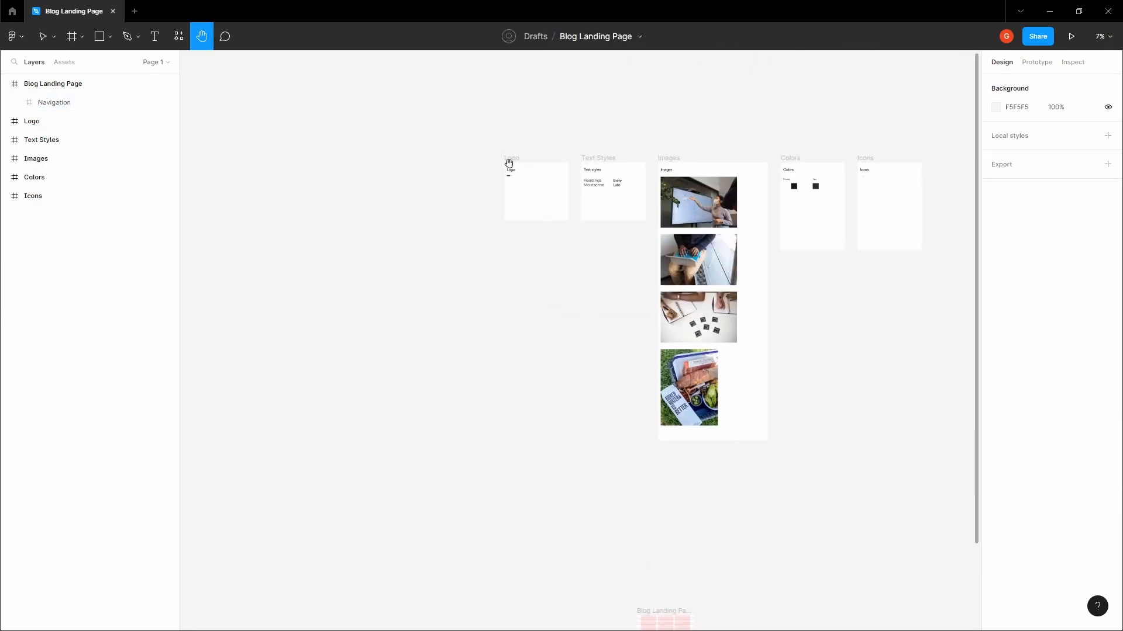
{"action": "scroll", "coordinate": [509, 162], "scroll_direction": "up", "scroll_amount": 10}
{"action": "right_click", "coordinate": [506, 221]}
{"action": "left_click", "coordinate": [529, 230]}
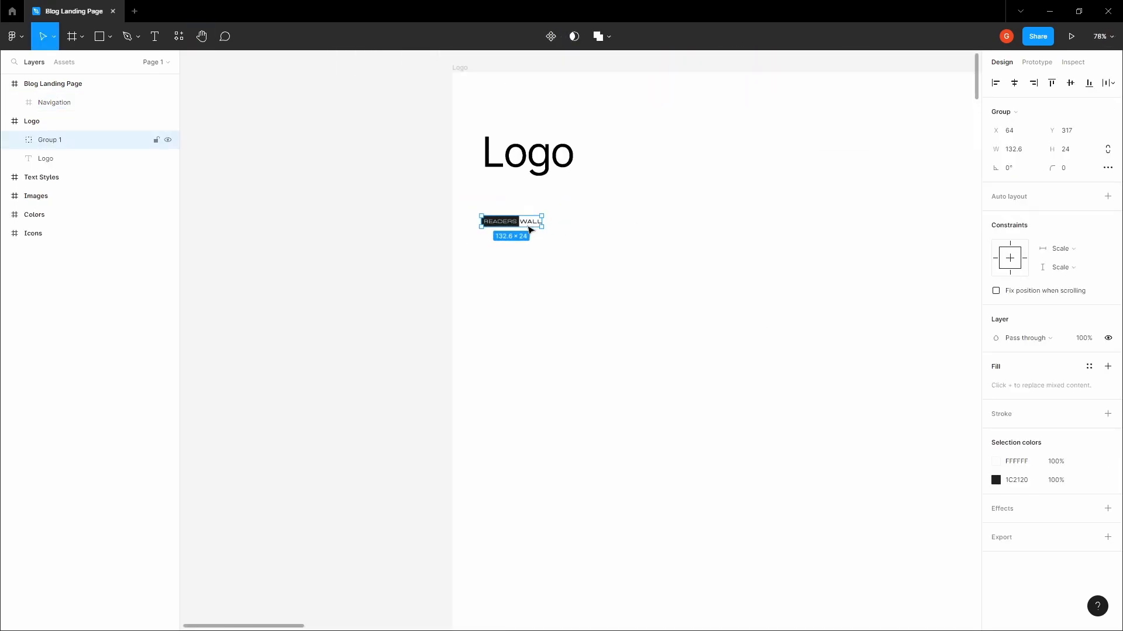
Paste the READERS WALL logo into the Navigation frame of the Blog Landing Page
{"action": "scroll", "coordinate": [529, 229], "scroll_direction": "down", "scroll_amount": 4}
{"action": "left_click", "coordinate": [462, 239]}
{"action": "key", "text": "space"}
{"action": "scroll", "coordinate": [465, 240], "scroll_direction": "down", "scroll_amount": 6}
{"action": "left_click_drag", "start_coordinate": [761, 426], "coordinate": [478, 163]}
{"action": "left_click_drag", "start_coordinate": [506, 327], "coordinate": [697, 243]}
{"action": "scroll", "coordinate": [610, 327], "scroll_direction": "up", "scroll_amount": 6}
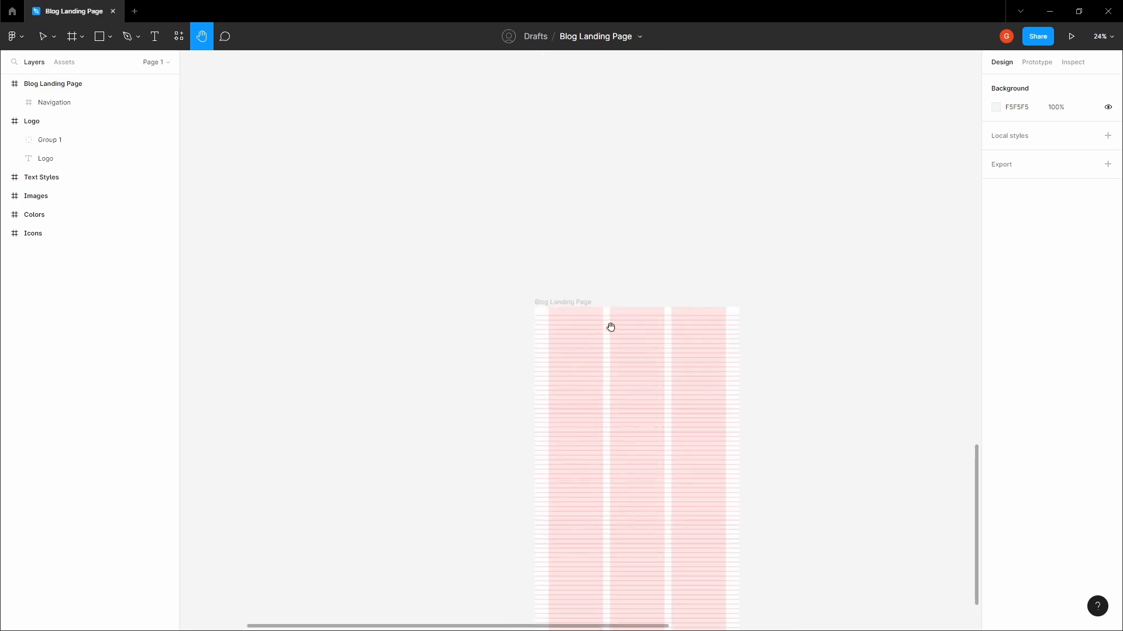
{"action": "scroll", "coordinate": [610, 328], "scroll_direction": "up", "scroll_amount": 3}
{"action": "left_click", "coordinate": [514, 291]}
{"action": "scroll", "coordinate": [468, 293], "scroll_direction": "up", "scroll_amount": 4}
{"action": "double_click", "coordinate": [483, 293]}
{"action": "scroll", "coordinate": [483, 294], "scroll_direction": "up", "scroll_amount": 4}
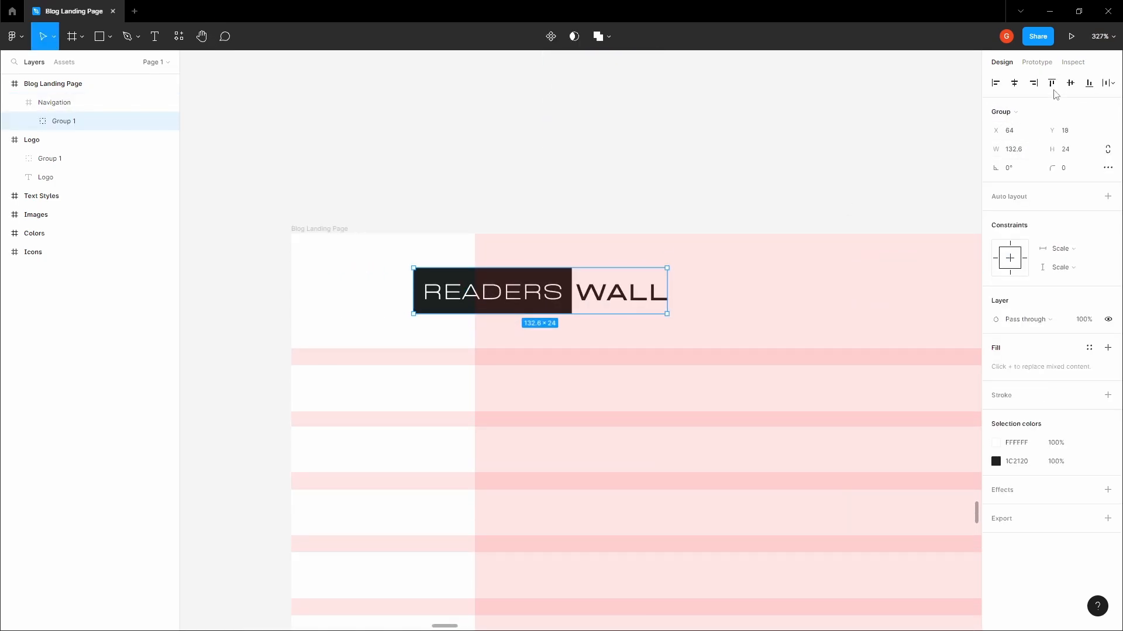
Move the logo horizontally to X 96 so its left edge meets the first grid column
{"action": "left_click_drag", "start_coordinate": [503, 290], "coordinate": [564, 290]}
{"action": "scroll", "coordinate": [445, 275], "scroll_direction": "up", "scroll_amount": 6}
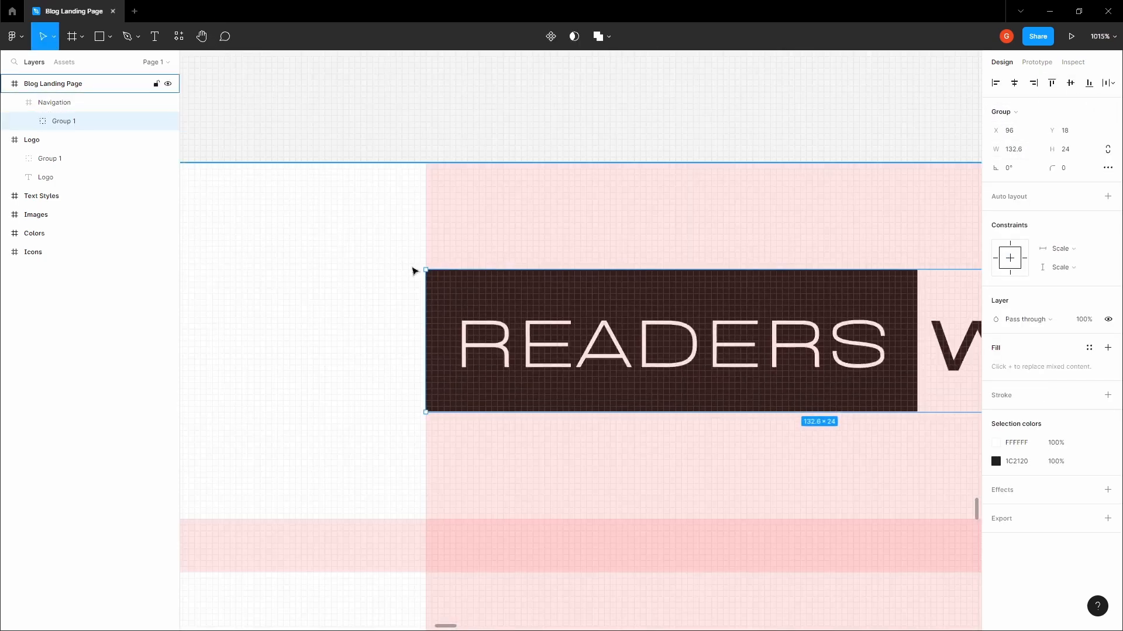
{"action": "scroll", "coordinate": [439, 284], "scroll_direction": "down", "scroll_amount": 10}
{"action": "left_click", "coordinate": [564, 237]}
{"action": "key", "text": "space"}
{"action": "left_click_drag", "start_coordinate": [706, 270], "coordinate": [581, 313]}
Examine the heading and body fonts in the Text Styles frame
{"action": "left_click", "coordinate": [463, 232]}
{"action": "key", "text": "space"}
{"action": "scroll", "coordinate": [582, 313], "scroll_direction": "down", "scroll_amount": 8}
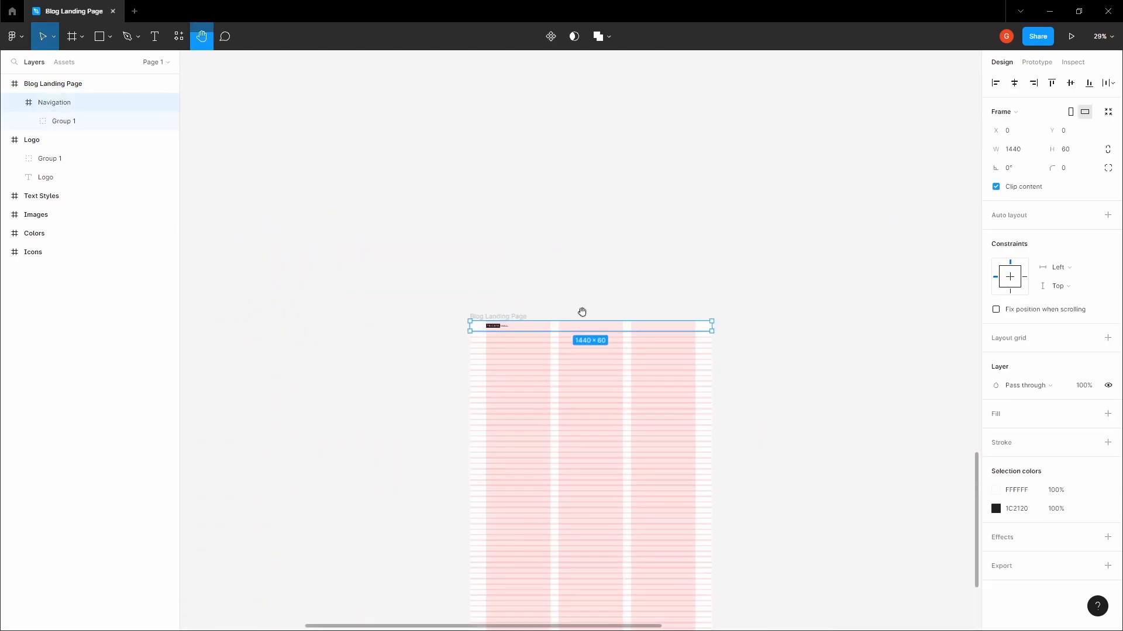
{"action": "scroll", "coordinate": [521, 229], "scroll_direction": "up", "scroll_amount": 10}
{"action": "scroll", "coordinate": [585, 228], "scroll_direction": "up", "scroll_amount": 4}
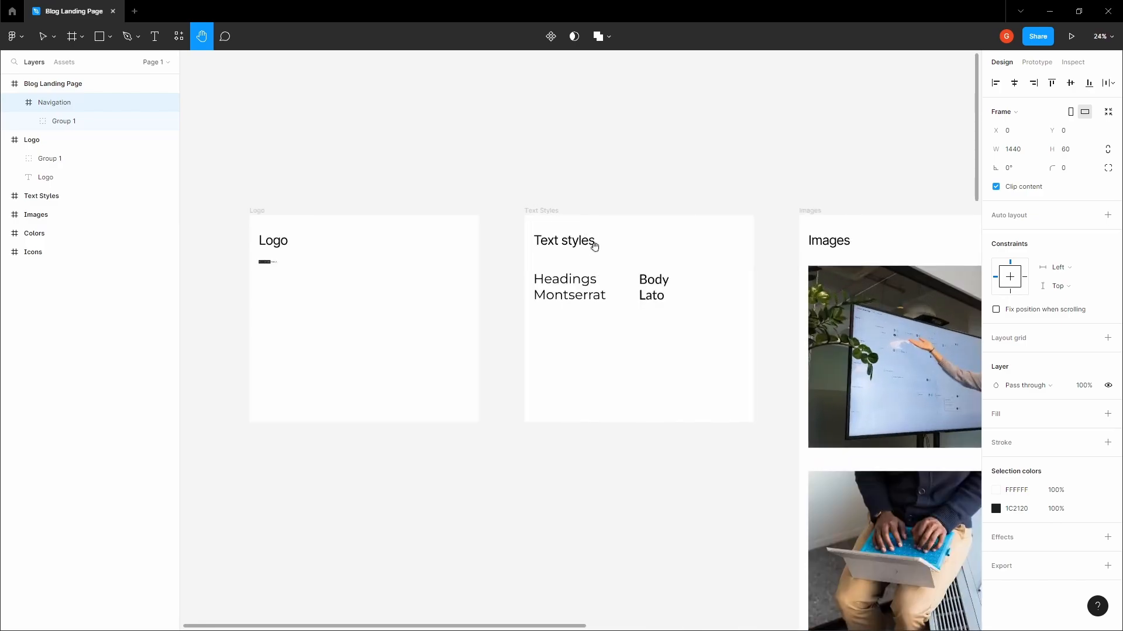
{"action": "left_click", "coordinate": [597, 295]}
{"action": "left_click", "coordinate": [661, 299]}
{"action": "scroll", "coordinate": [668, 302], "scroll_direction": "up", "scroll_amount": 3}
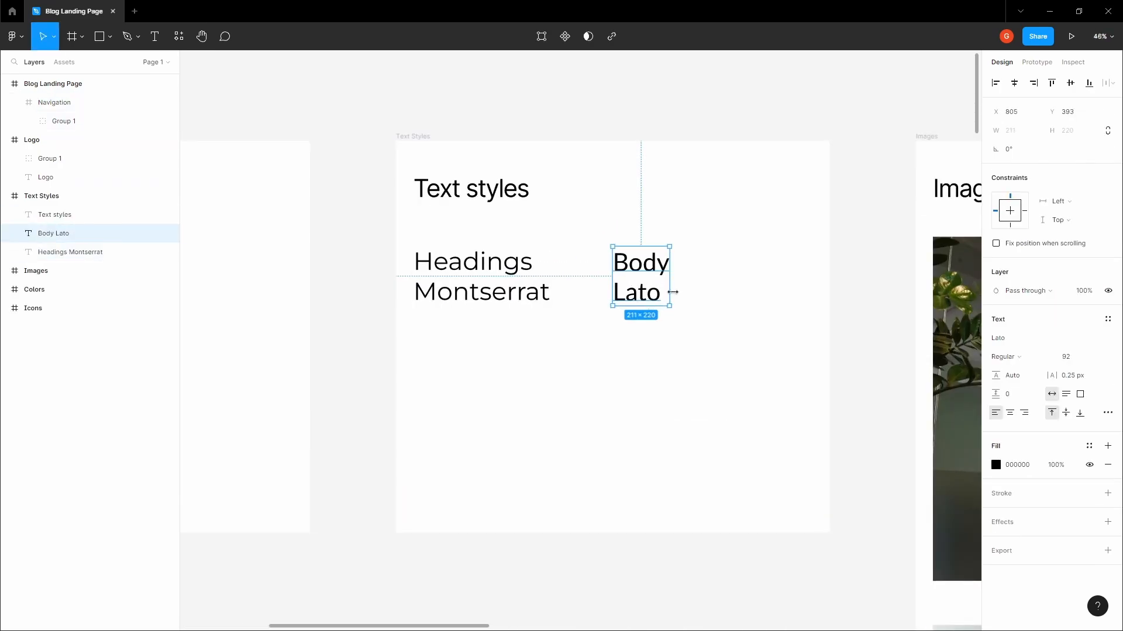
{"action": "left_click", "coordinate": [495, 294]}
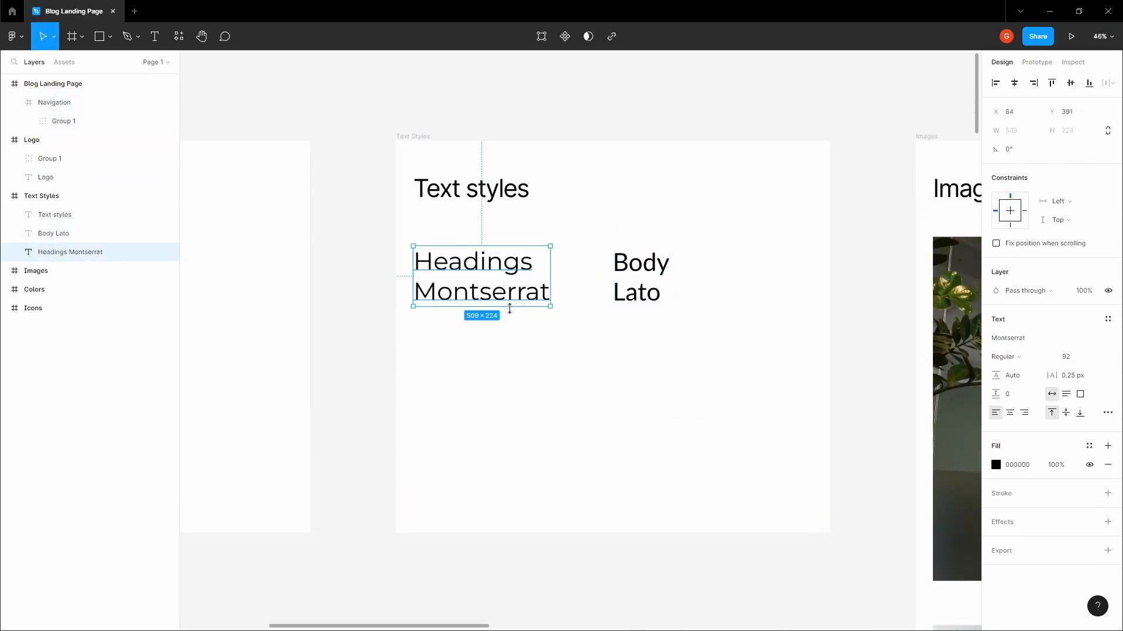
{"action": "left_click", "coordinate": [659, 292]}
{"action": "scroll", "coordinate": [583, 274], "scroll_direction": "down", "scroll_amount": 5}
{"action": "key", "text": "h"}
{"action": "left_click_drag", "start_coordinate": [572, 357], "coordinate": [501, 178]}
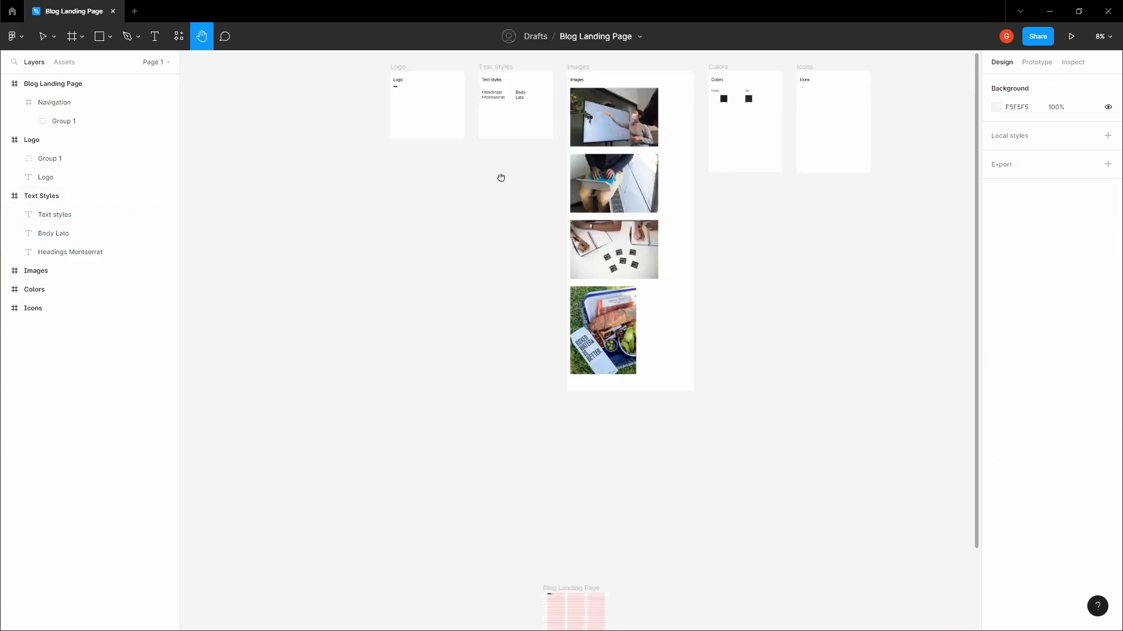
Add the text "Articles" to the Navigation frame over the middle grid column
{"action": "left_click_drag", "start_coordinate": [587, 614], "coordinate": [551, 386]}
{"action": "scroll", "coordinate": [577, 278], "scroll_direction": "up", "scroll_amount": 3}
{"action": "key", "text": "v"}
{"action": "left_click", "coordinate": [477, 292]}
{"action": "scroll", "coordinate": [554, 293], "scroll_direction": "up", "scroll_amount": 8}
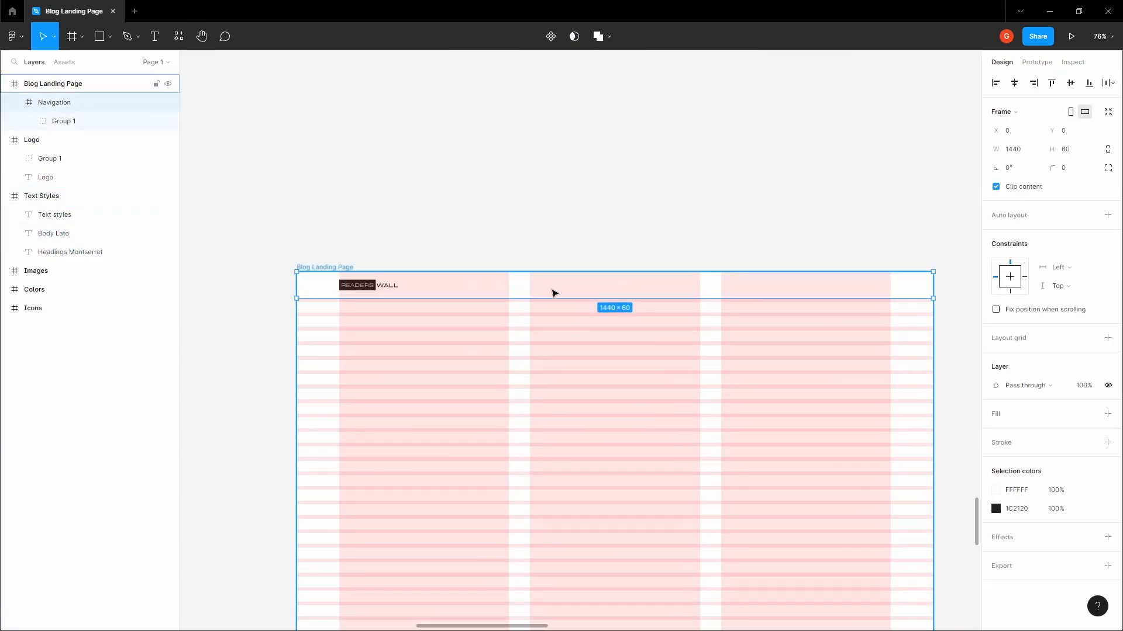
{"action": "key", "text": "t"}
{"action": "left_click", "coordinate": [570, 275]}
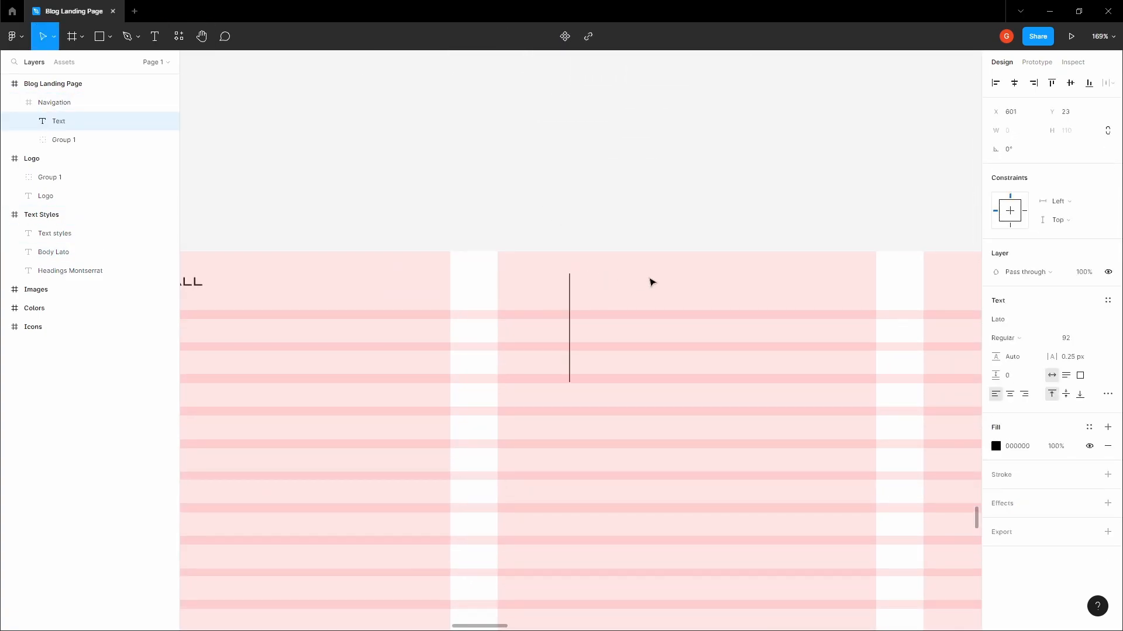
{"action": "type", "text": "A"}
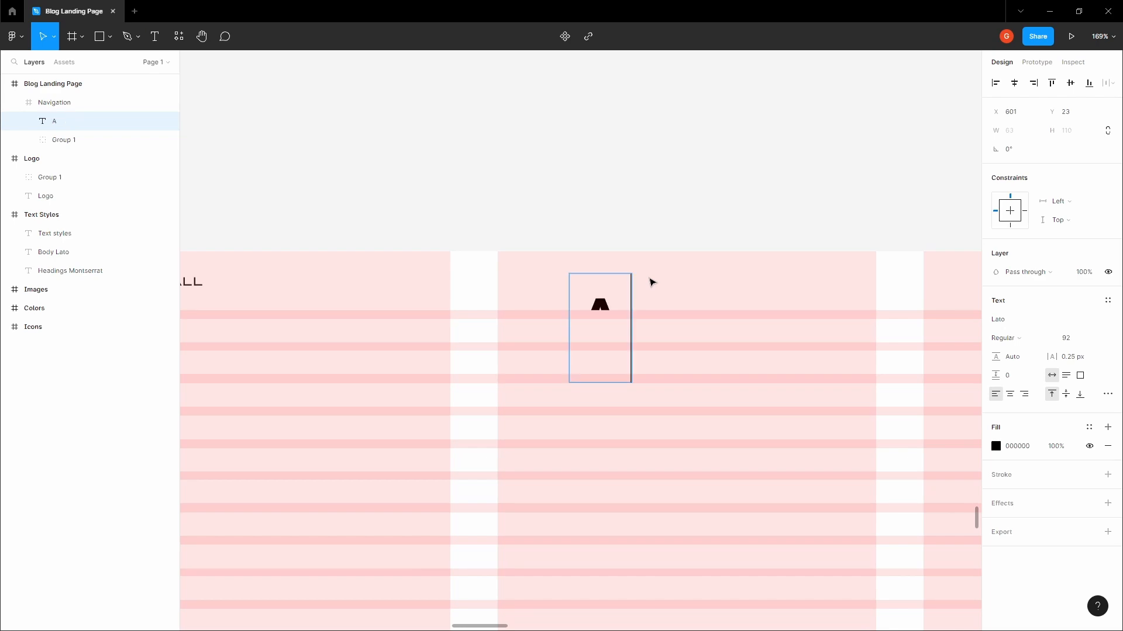
{"action": "type", "text": "rticles"}
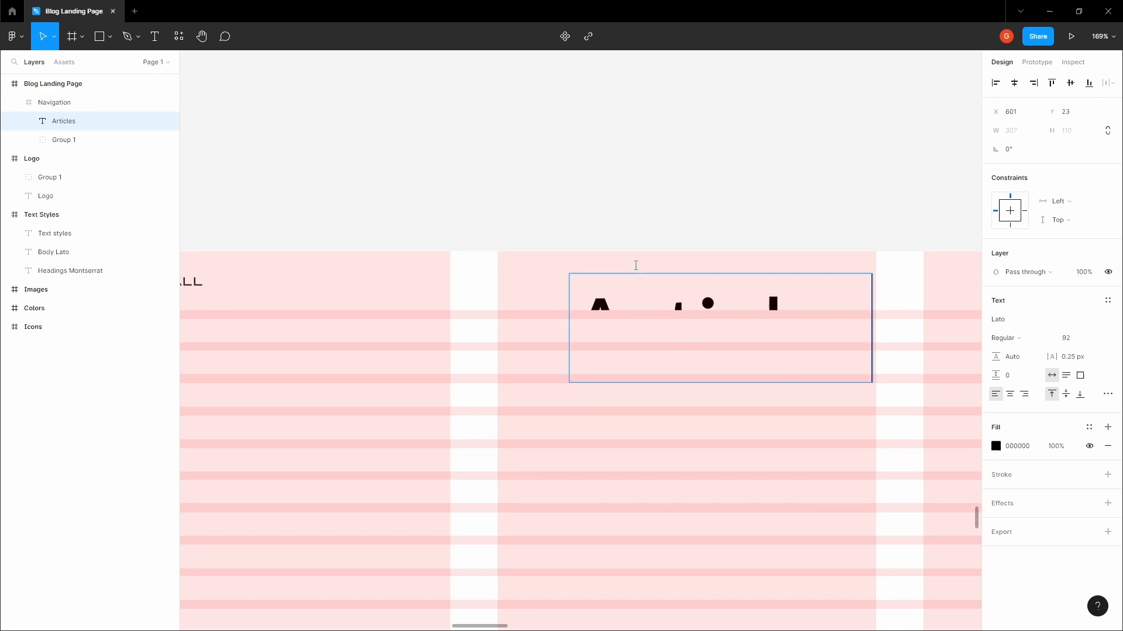
{"action": "key", "text": "Escape"}
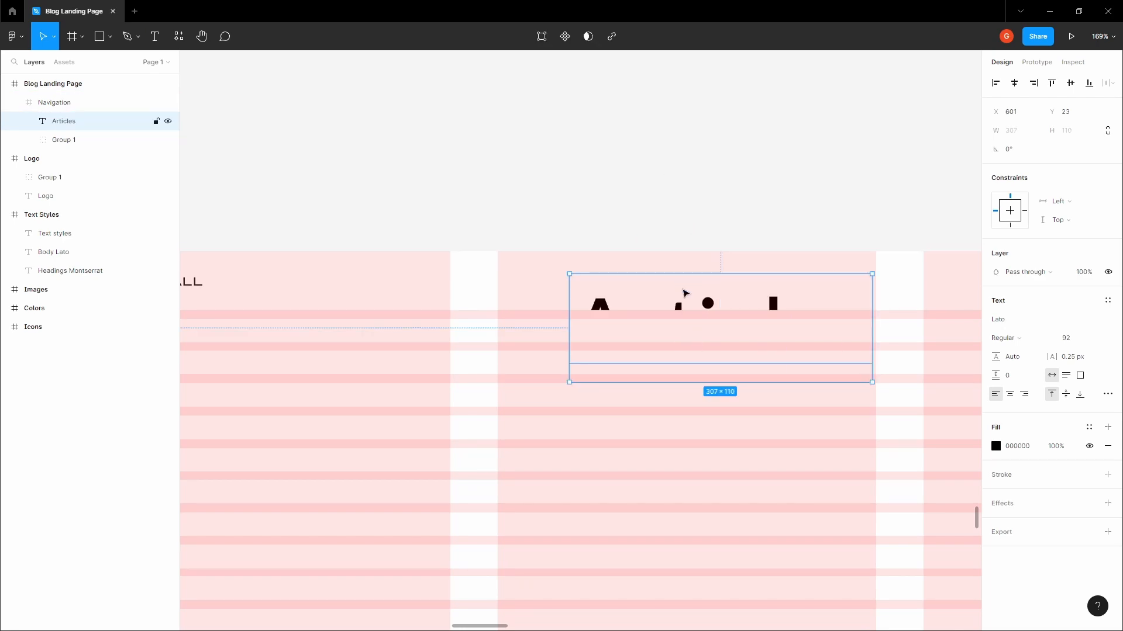
Set the Articles text to size 14 with centred alignment and place it at about X 571, Y 21 in the Navigation frame
{"action": "left_click_drag", "start_coordinate": [682, 293], "coordinate": [656, 271]}
{"action": "key", "text": "Tab"}
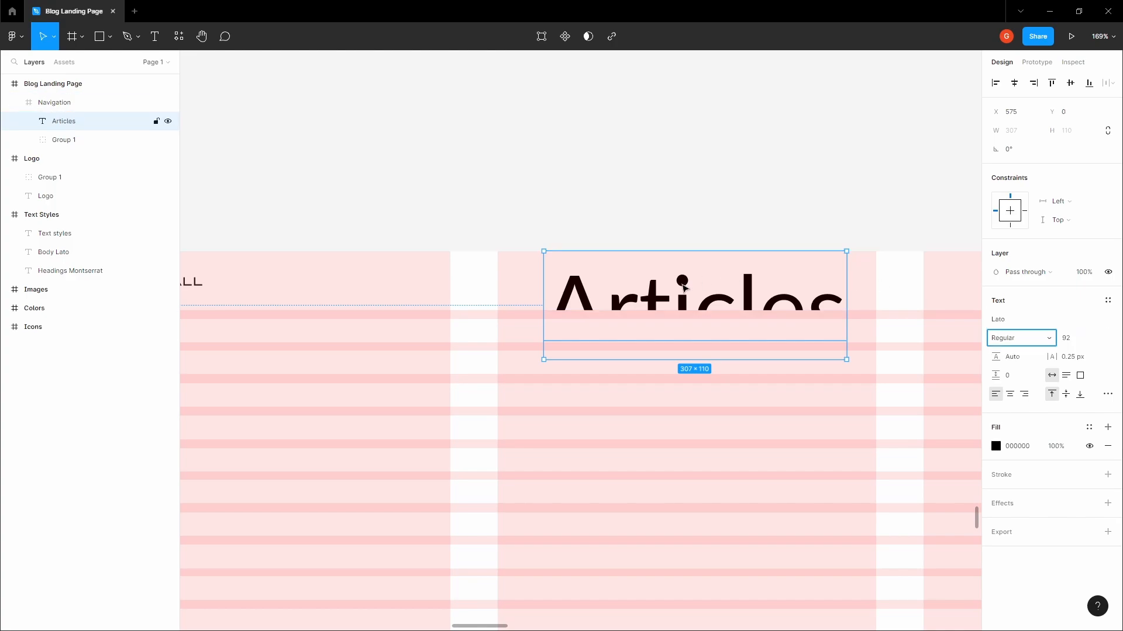
{"action": "key", "text": "Tab"}
{"action": "type", "text": "14"}
{"action": "key", "text": "Return"}
{"action": "left_click_drag", "start_coordinate": [579, 268], "coordinate": [580, 286]}
{"action": "left_click", "coordinate": [640, 289]}
{"action": "double_click", "coordinate": [566, 277]}
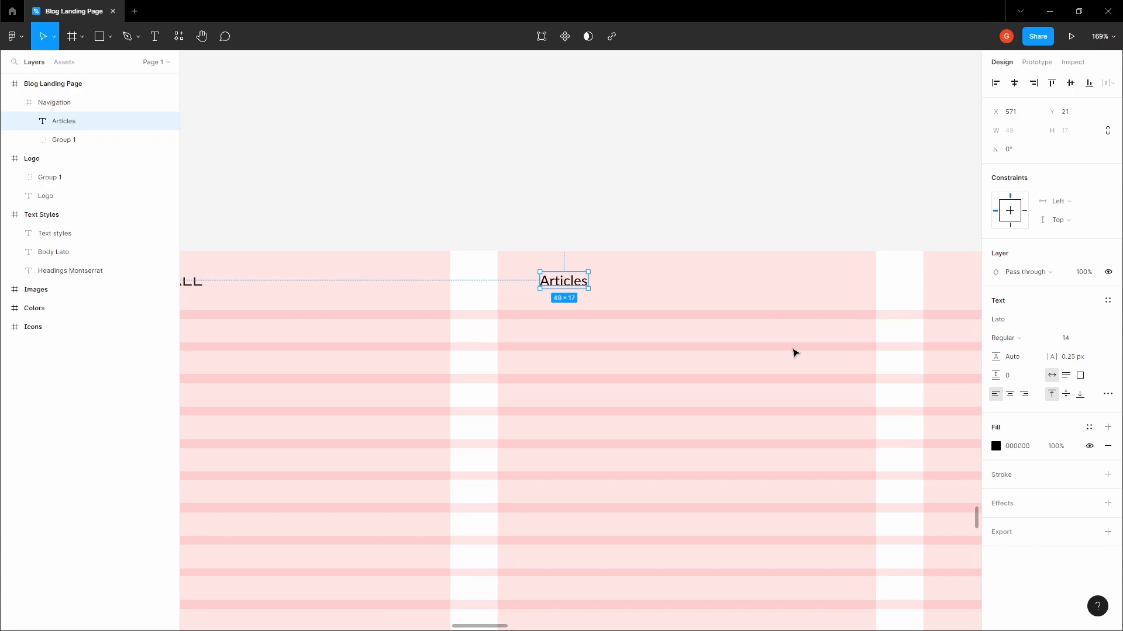
{"action": "left_click", "coordinate": [1009, 394]}
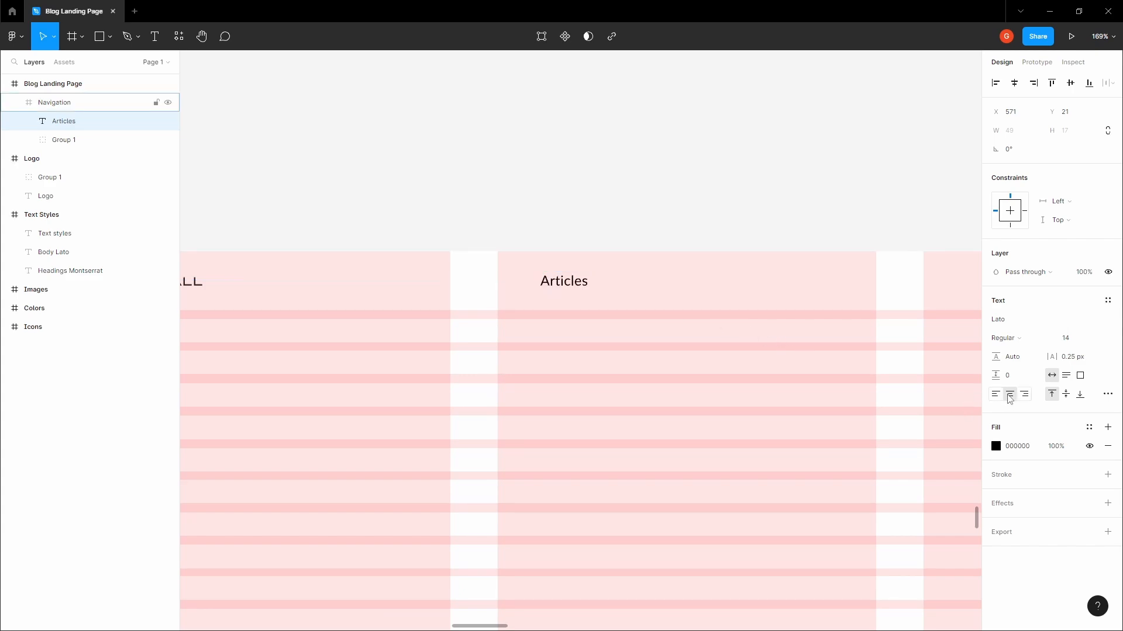
Duplicate the Articles text to its right on the same line and change the copy to "Books"
{"action": "left_click_drag", "start_coordinate": [576, 286], "coordinate": [666, 286], "text": "alt"}
{"action": "double_click", "coordinate": [667, 286]}
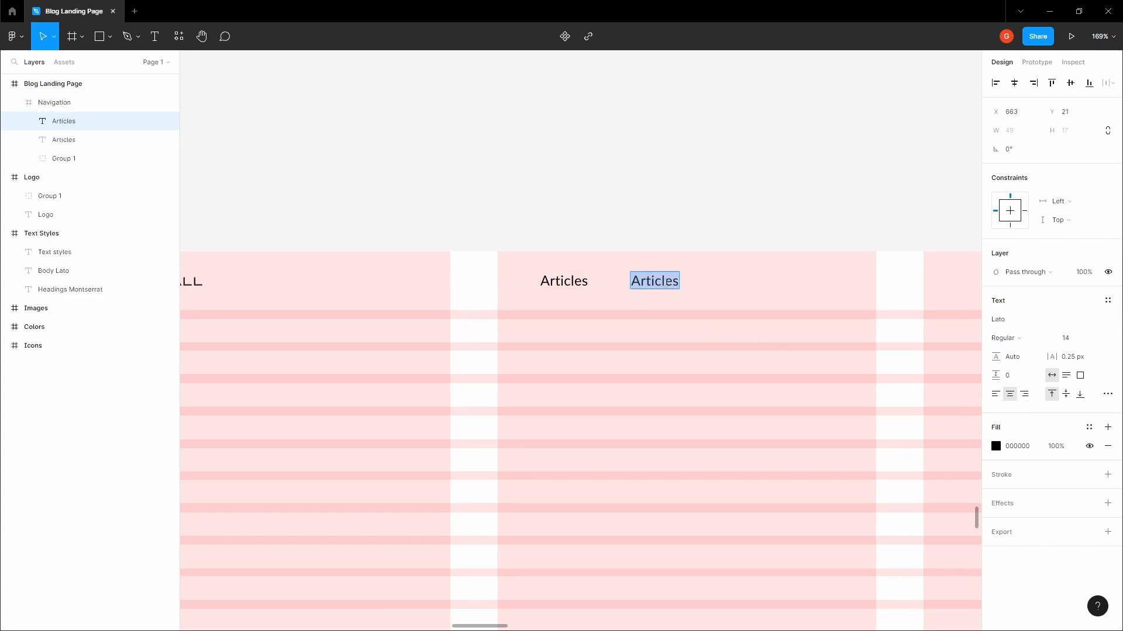
{"action": "type", "text": "Books"}
{"action": "key", "text": "Escape"}
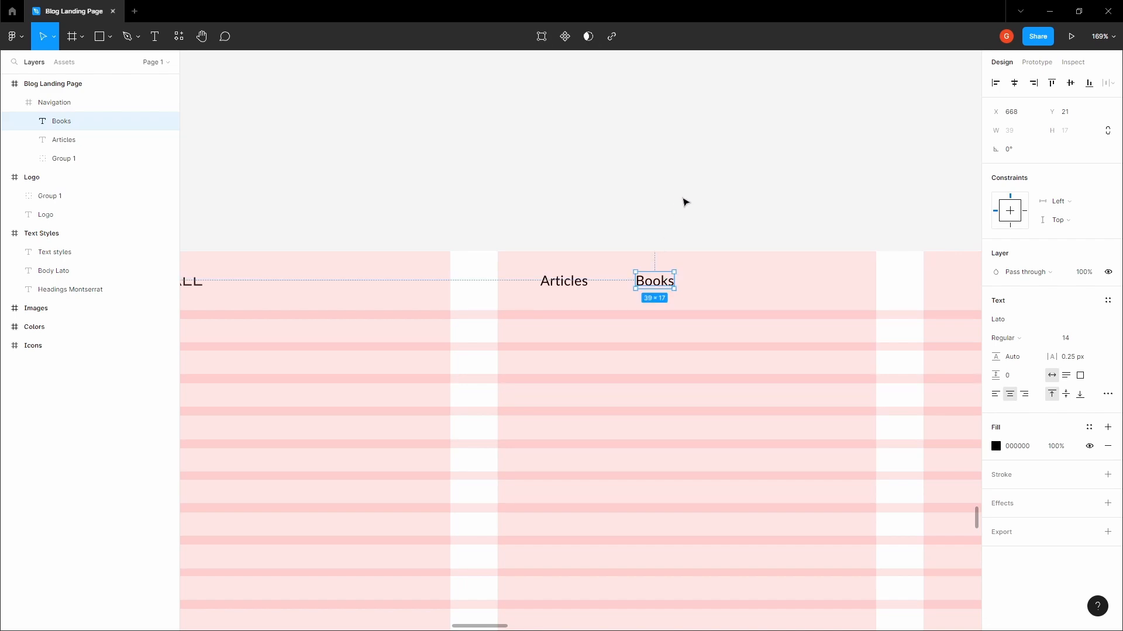
Add two more copies to the right of Books on the same line, reading "Newsletter" and "Subscription"
{"action": "left_click_drag", "start_coordinate": [655, 286], "coordinate": [744, 284]}
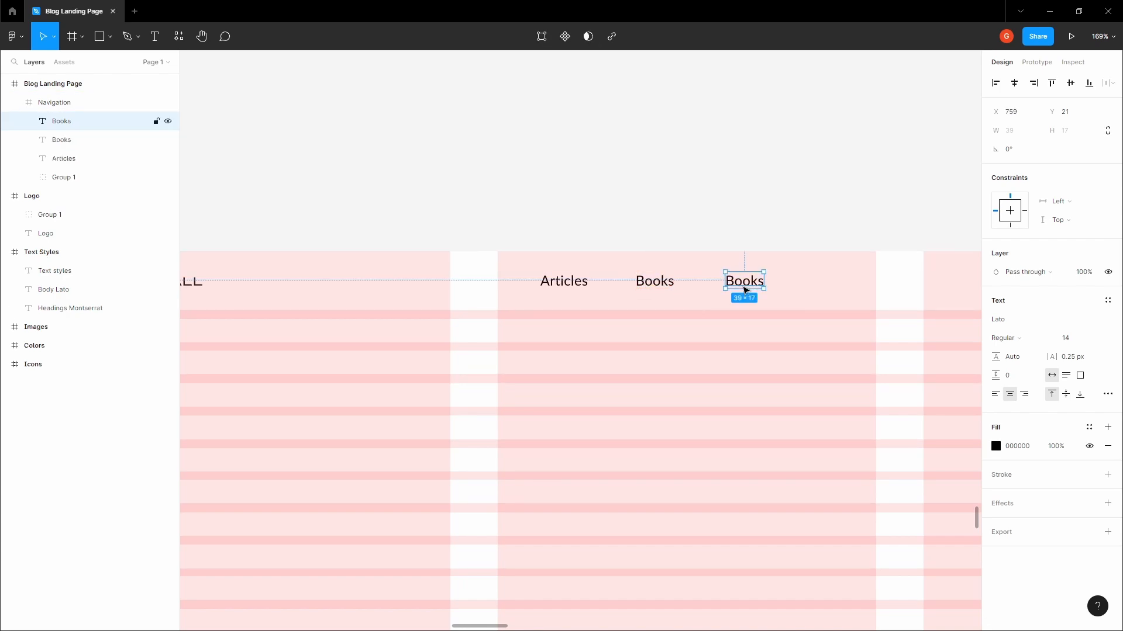
{"action": "double_click", "coordinate": [744, 283]}
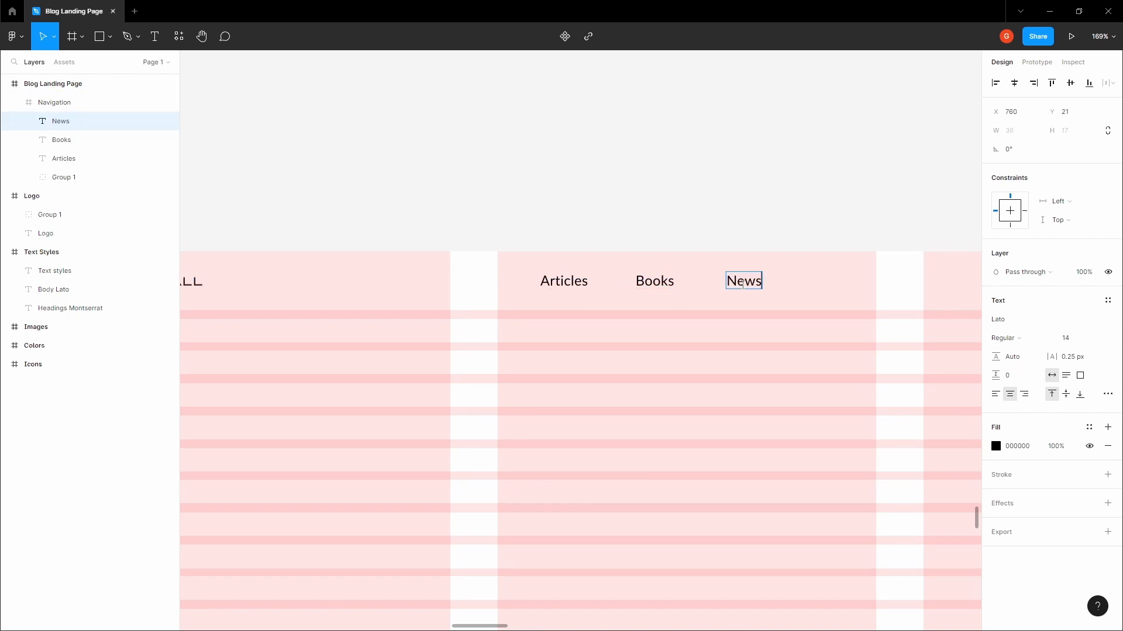
{"action": "left_click_drag", "start_coordinate": [744, 283], "coordinate": [850, 283]}
{"action": "double_click", "coordinate": [855, 283]}
{"action": "type", "text": "Subs"}
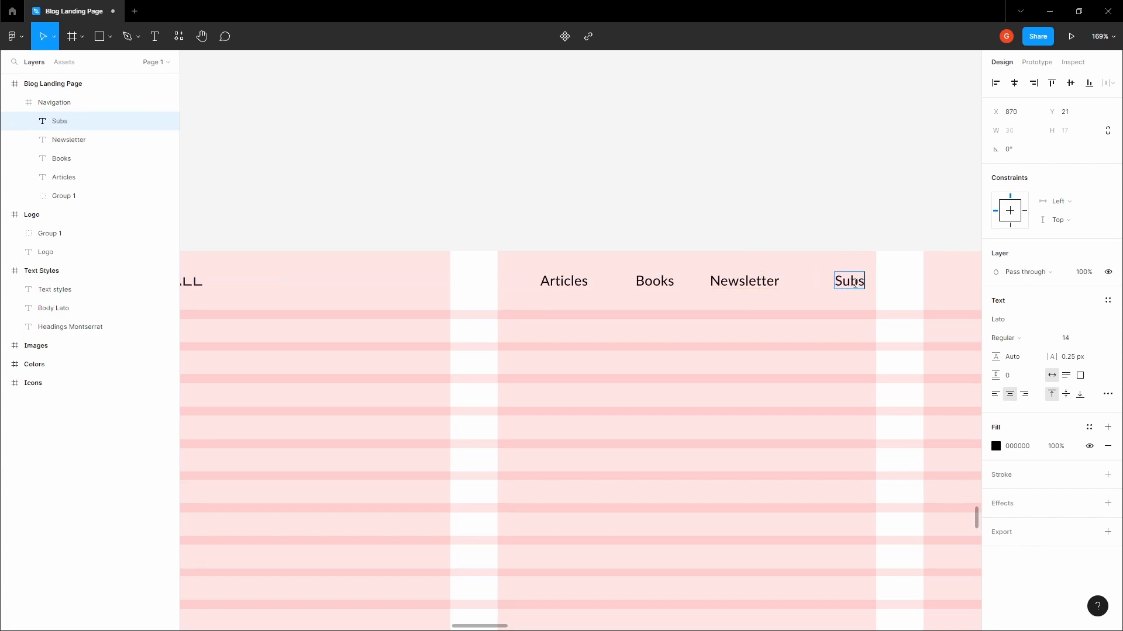
{"action": "type", "text": "cription"}
{"action": "left_click", "coordinate": [798, 221]}
Distribute the four navigation links evenly in the horizontal direction with a spacing of 40
{"action": "scroll", "coordinate": [731, 193], "scroll_direction": "right", "scroll_amount": 3}
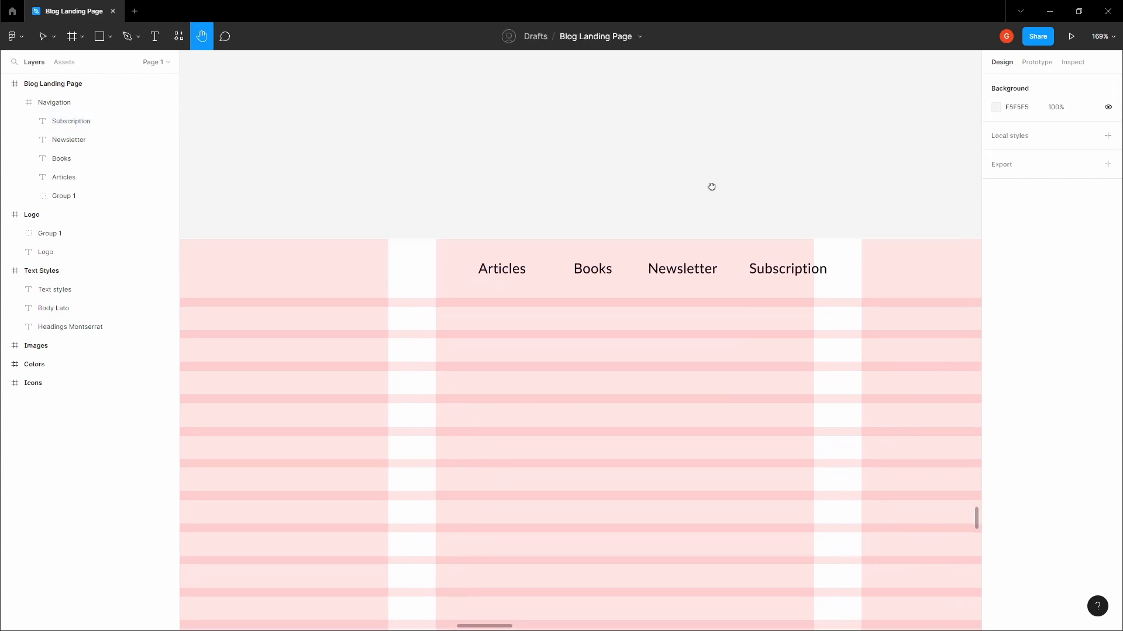
{"action": "left_click", "coordinate": [492, 273]}
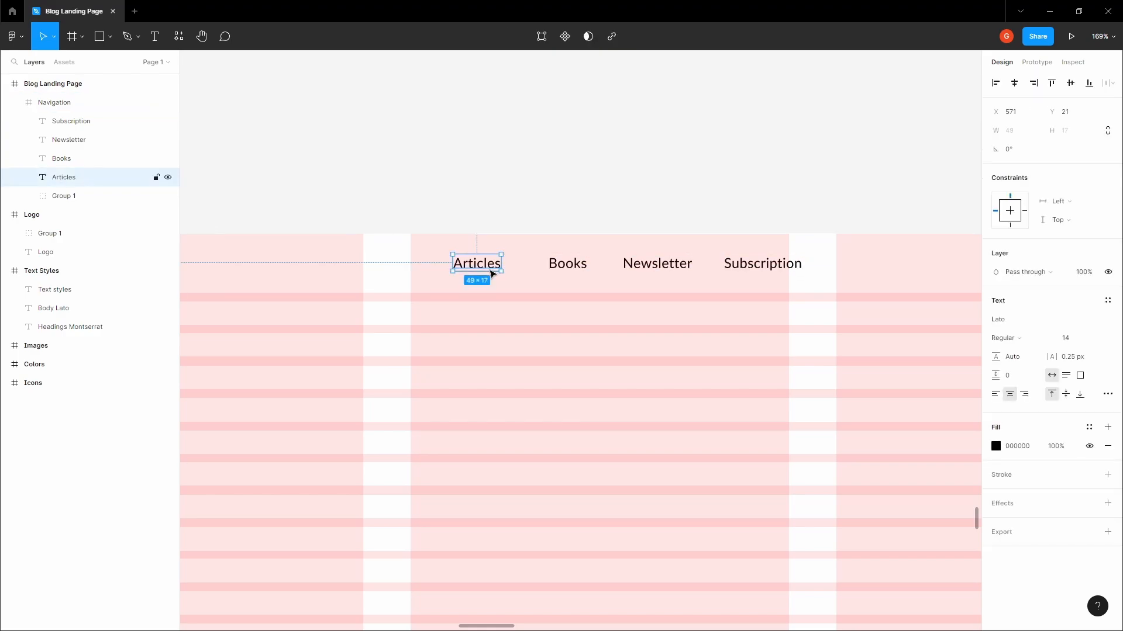
{"action": "left_click", "coordinate": [573, 264], "text": "shift"}
{"action": "left_click", "coordinate": [647, 266], "text": "shift"}
{"action": "left_click", "coordinate": [772, 270], "text": "shift"}
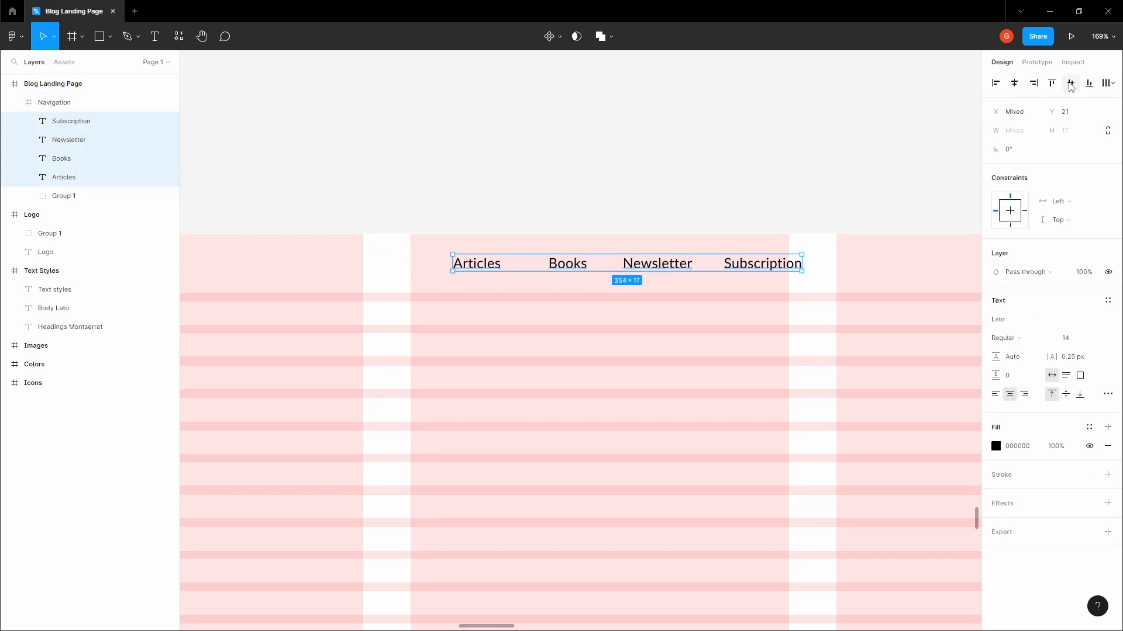
{"action": "left_click", "coordinate": [1106, 83]}
{"action": "left_click", "coordinate": [1029, 133]}
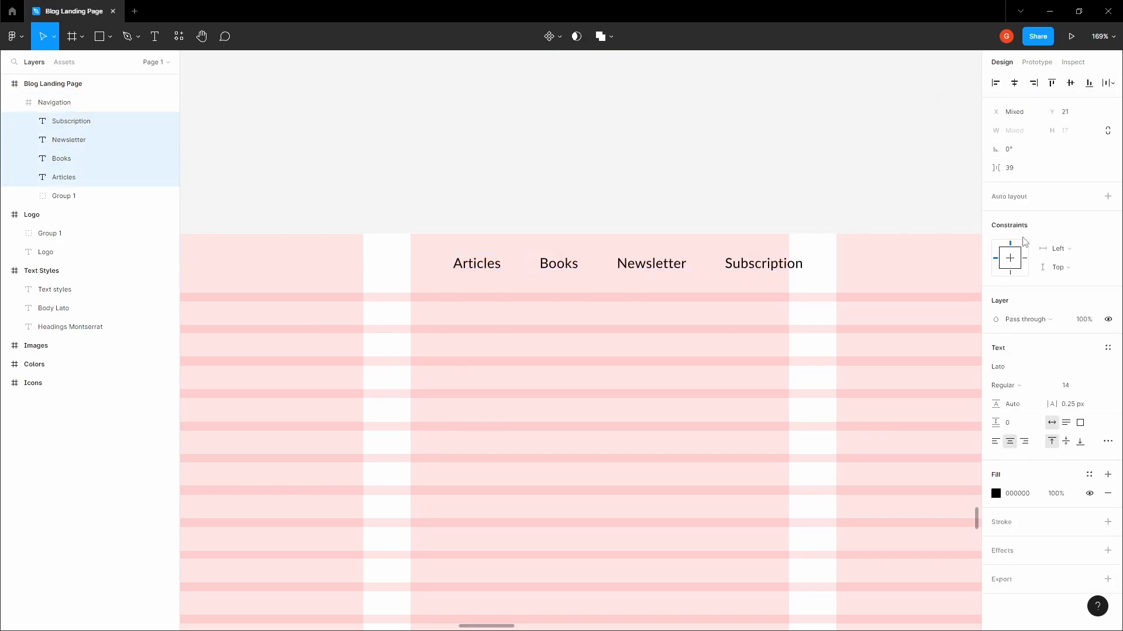
{"action": "left_click", "coordinate": [1024, 173]}
{"action": "type", "text": "40"}
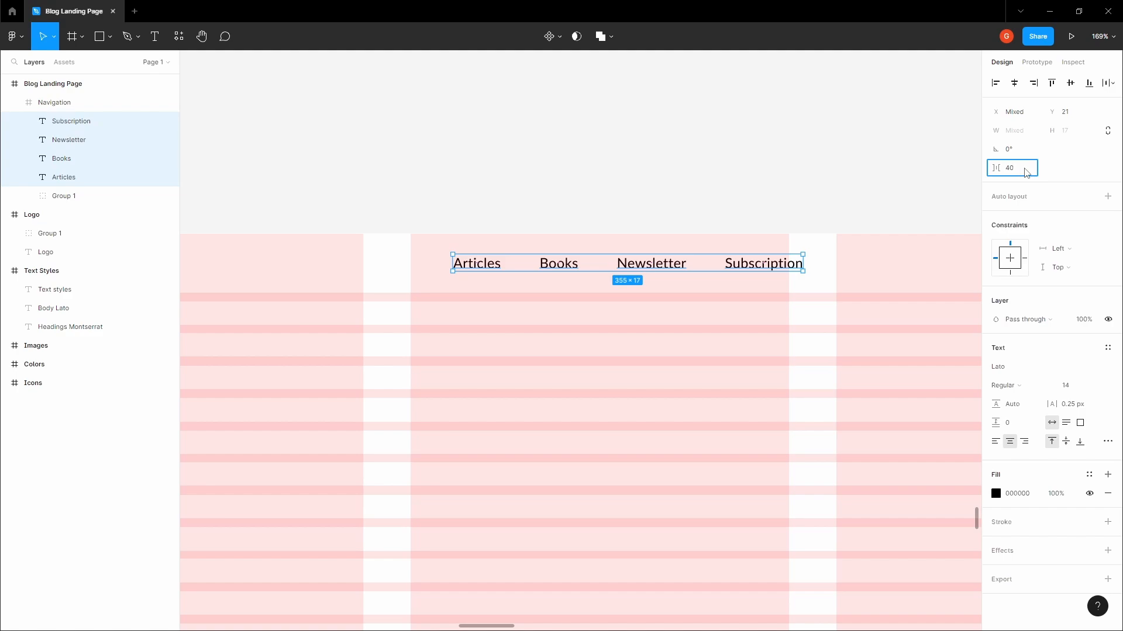
{"action": "key", "text": "Tab"}
{"action": "left_click", "coordinate": [674, 137]}
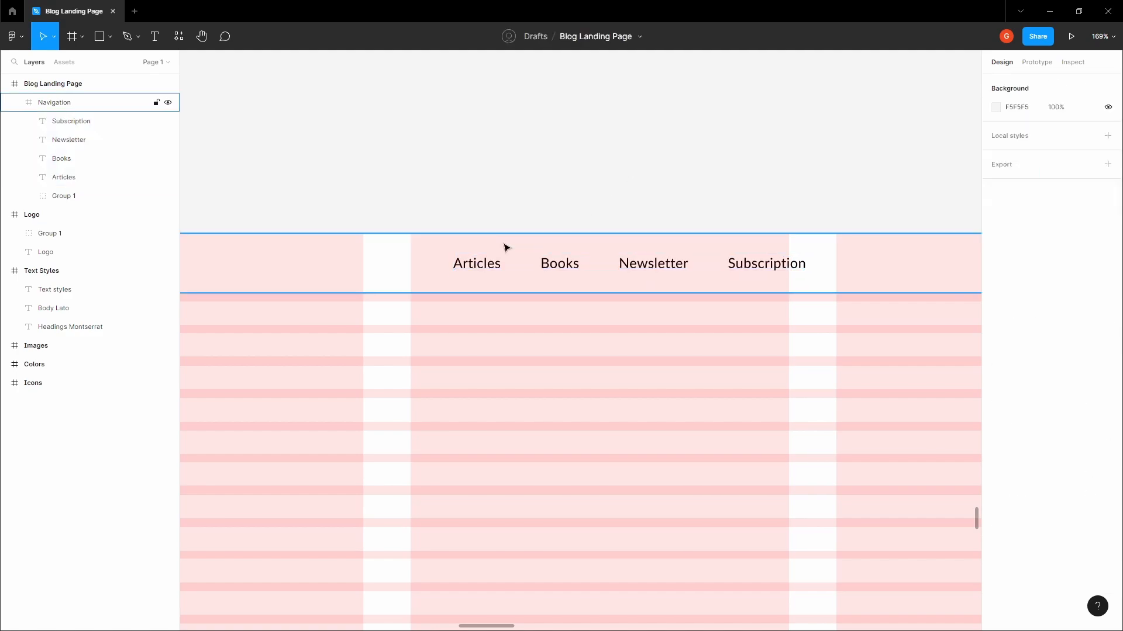
Group the Articles, Books, Newsletter and Subscription texts
{"action": "left_click", "coordinate": [468, 263]}
{"action": "left_click", "coordinate": [559, 263], "text": "shift"}
{"action": "left_click", "coordinate": [653, 263], "text": "shift"}
{"action": "left_click", "coordinate": [771, 266], "text": "shift"}
{"action": "key", "text": "ctrl+g"}
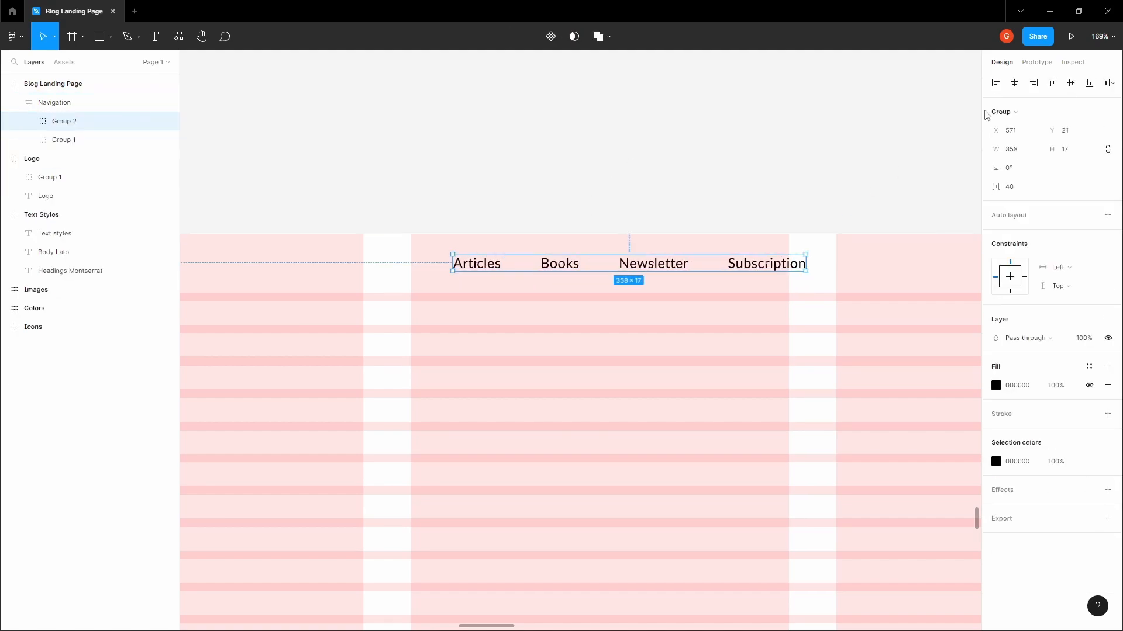
Centre the link group horizontally and vertically within the Navigation frame
{"action": "left_click", "coordinate": [1015, 83]}
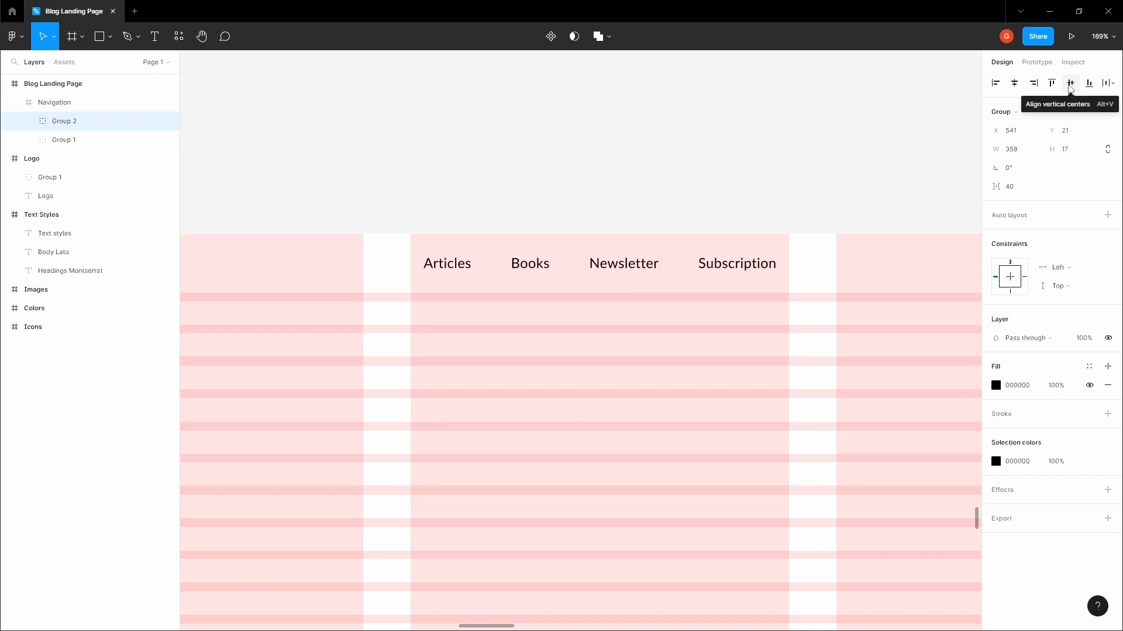
{"action": "left_click", "coordinate": [1070, 85]}
{"action": "left_click", "coordinate": [614, 169]}
Ungroup the centred navigation link group into separate text layers
{"action": "key", "text": "space"}
{"action": "left_click_drag", "start_coordinate": [555, 179], "coordinate": [631, 159]}
{"action": "scroll", "coordinate": [543, 172], "scroll_direction": "down", "scroll_amount": 3}
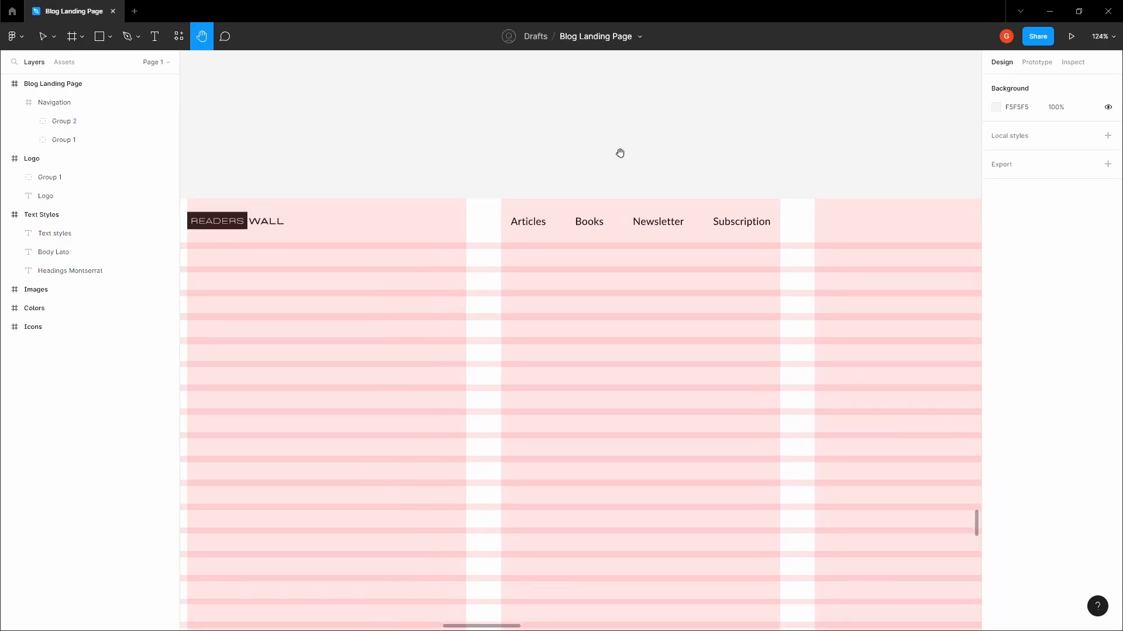
{"action": "key", "text": "v"}
{"action": "left_click", "coordinate": [591, 221]}
{"action": "right_click", "coordinate": [590, 224]}
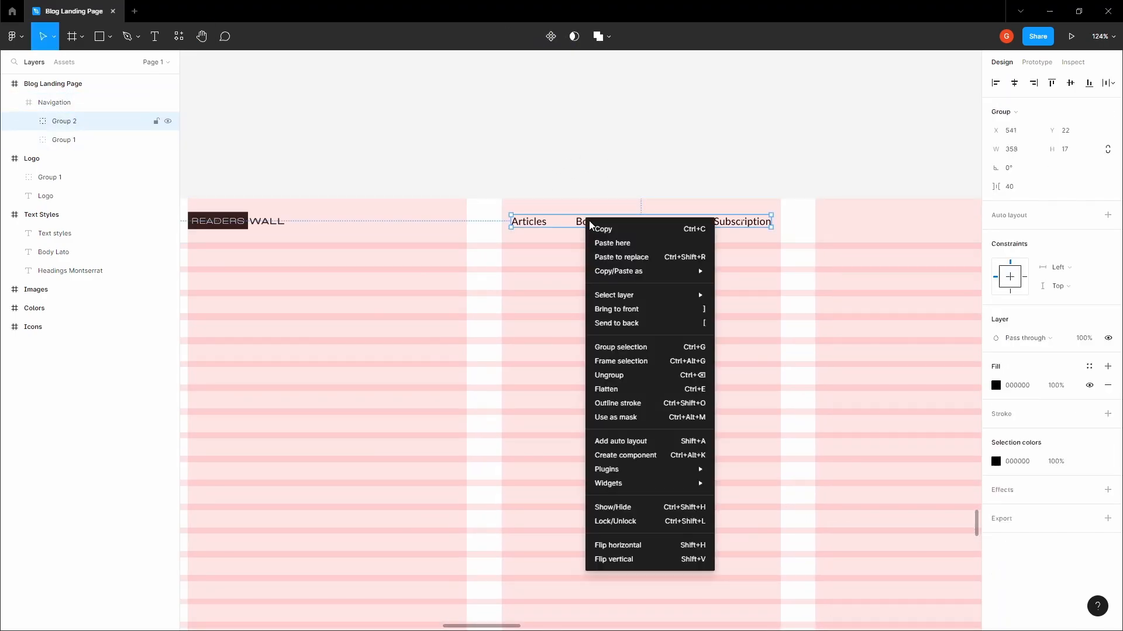
{"action": "left_click", "coordinate": [621, 376]}
Add auto layout to the Articles text in the Navigation frame
{"action": "left_click", "coordinate": [531, 222]}
{"action": "scroll", "coordinate": [532, 224], "scroll_direction": "up", "scroll_amount": 5}
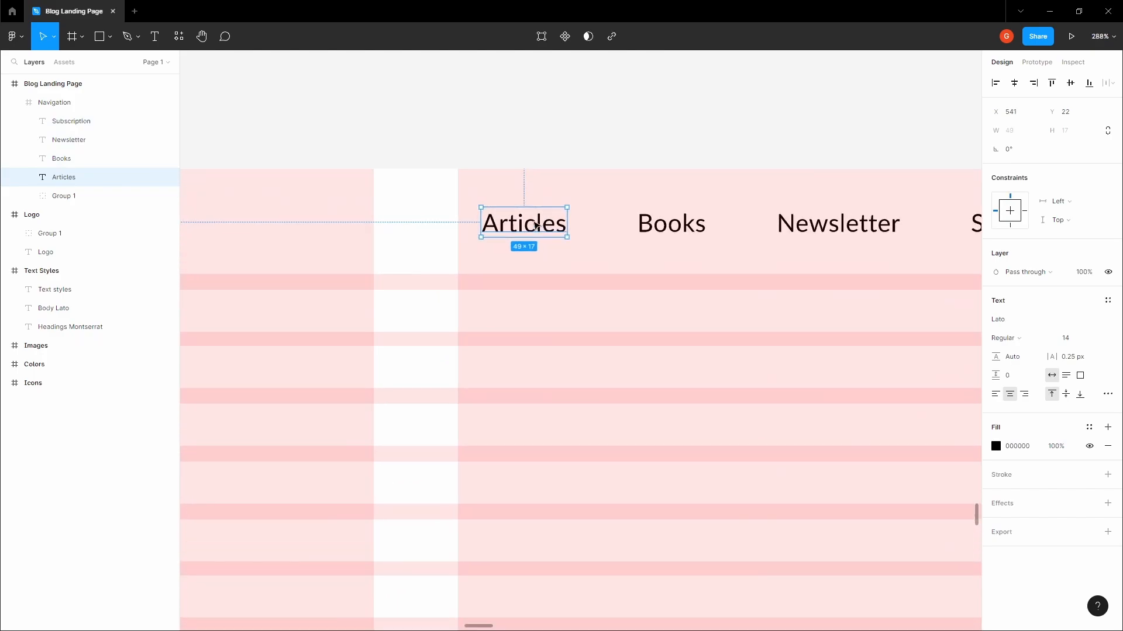
{"action": "key", "text": "h"}
{"action": "left_click_drag", "start_coordinate": [531, 135], "coordinate": [560, 170]}
{"action": "scroll", "coordinate": [583, 181], "scroll_direction": "down", "scroll_amount": 10}
{"action": "scroll", "coordinate": [560, 171], "scroll_direction": "down", "scroll_amount": 4}
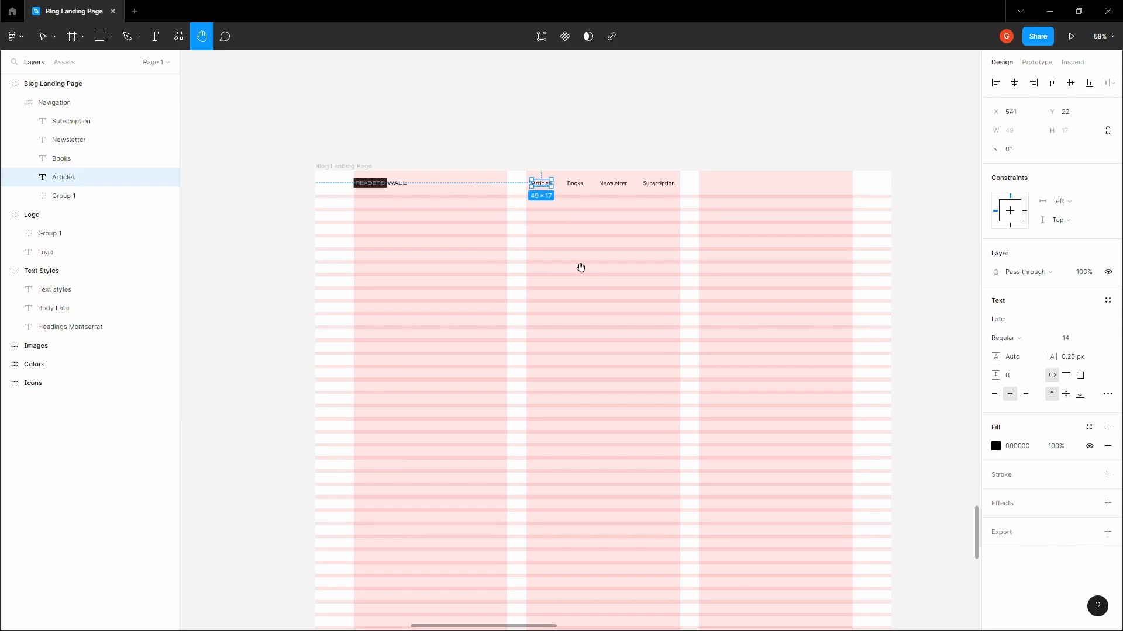
{"action": "left_click_drag", "start_coordinate": [555, 223], "coordinate": [591, 299]}
{"action": "scroll", "coordinate": [560, 249], "scroll_direction": "up", "scroll_amount": 8}
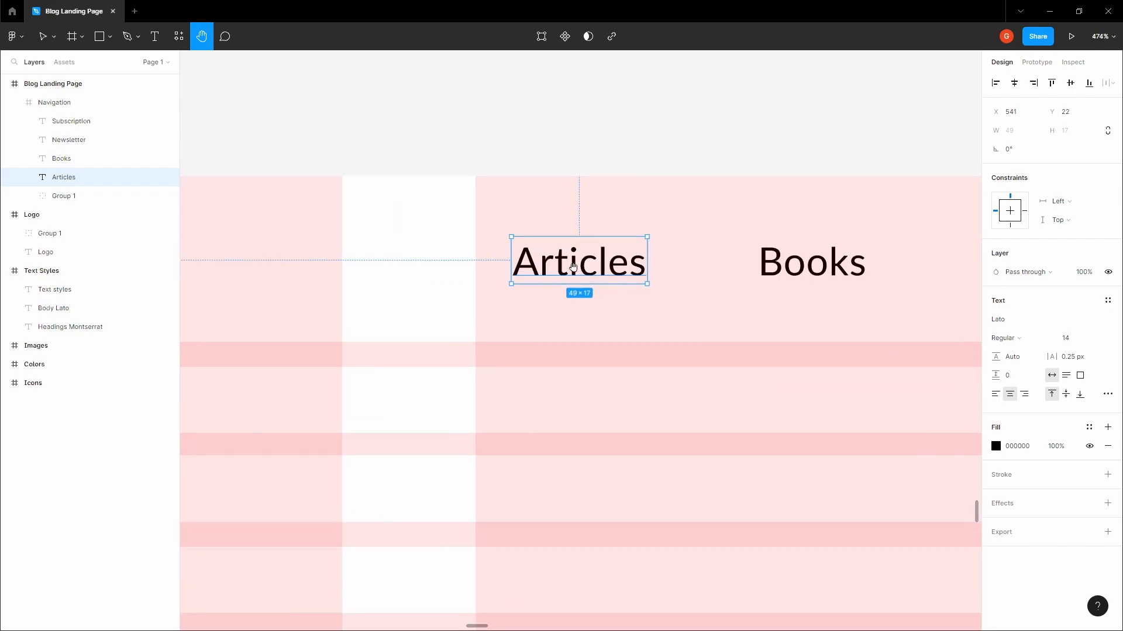
{"action": "scroll", "coordinate": [556, 255], "scroll_direction": "up", "scroll_amount": 3}
{"action": "key", "text": "v"}
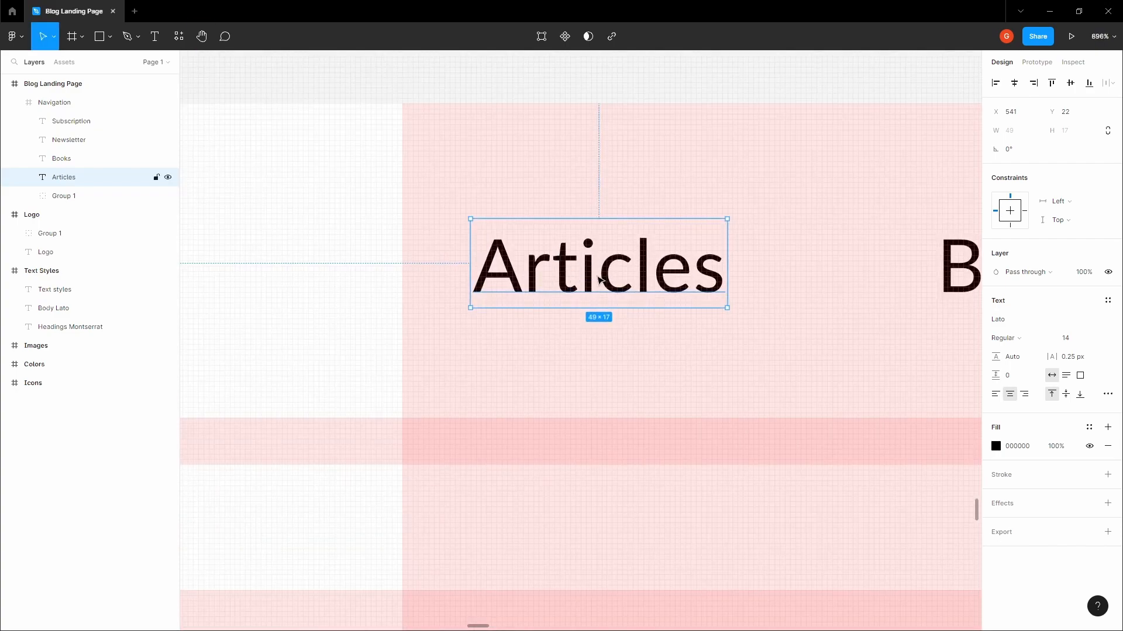
{"action": "scroll", "coordinate": [599, 279], "scroll_direction": "down", "scroll_amount": 2}
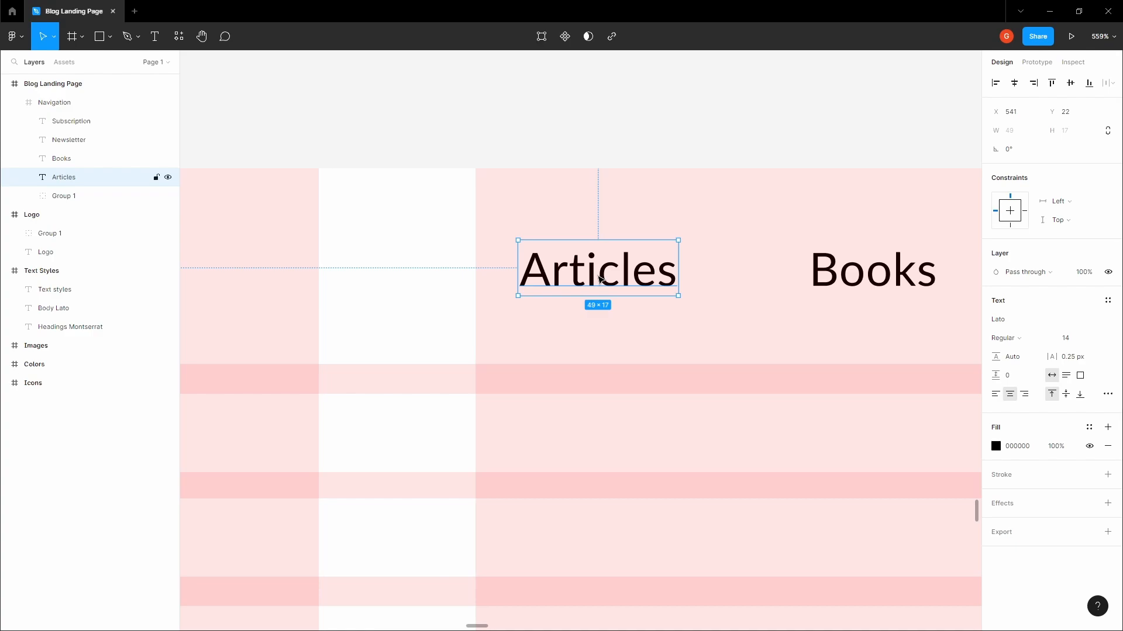
{"action": "key", "text": "shift+a"}
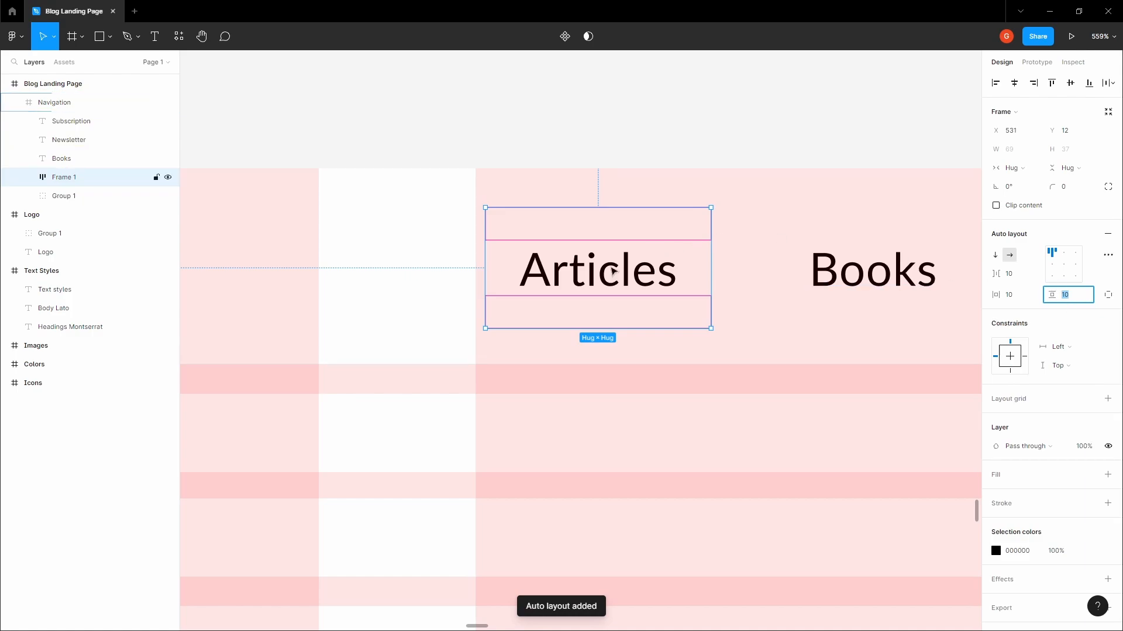
Set the Articles auto layout frame's vertical padding to 4 and its horizontal padding to 4
{"action": "scroll", "coordinate": [621, 287], "scroll_direction": "down", "scroll_amount": 3}
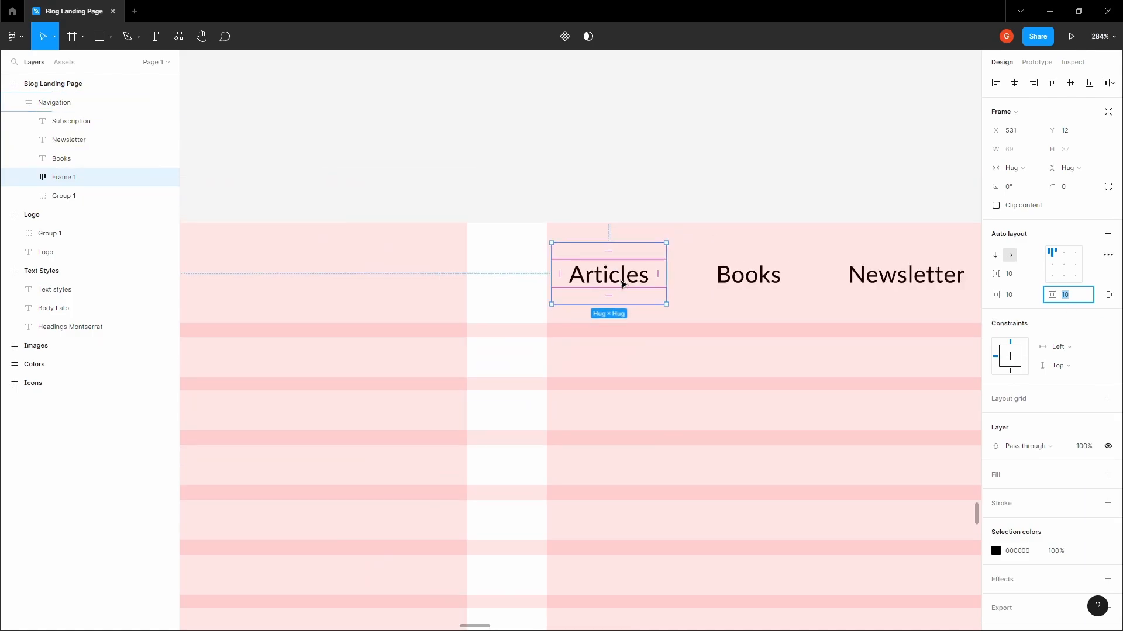
{"action": "scroll", "coordinate": [608, 273], "scroll_direction": "up", "scroll_amount": 3}
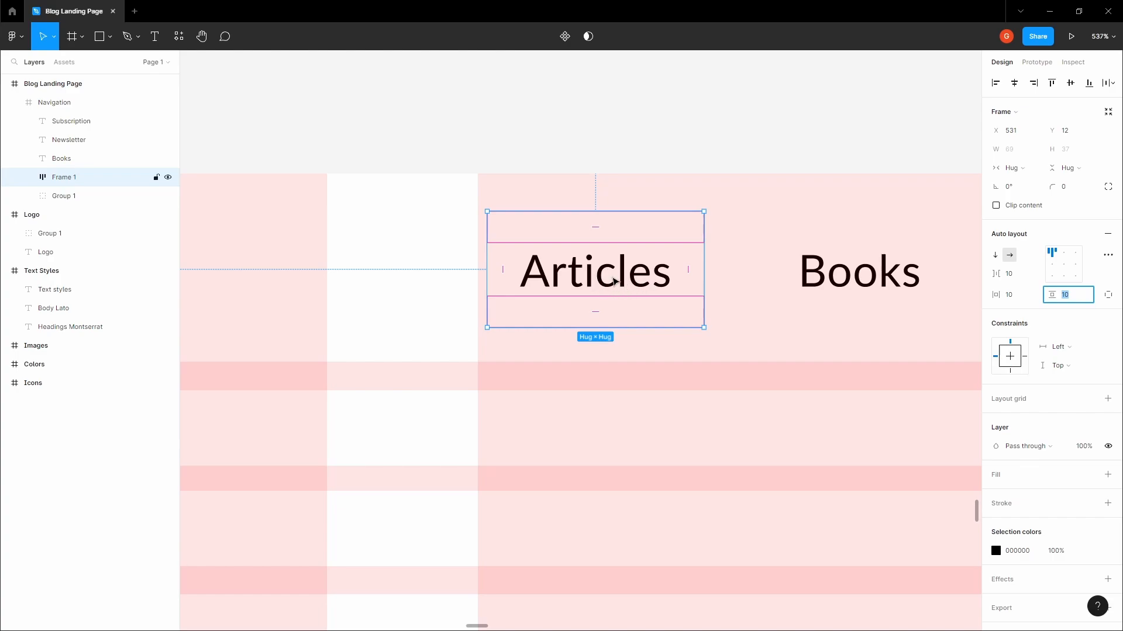
{"action": "scroll", "coordinate": [631, 278], "scroll_direction": "down", "scroll_amount": 3}
{"action": "scroll", "coordinate": [611, 274], "scroll_direction": "up", "scroll_amount": 3}
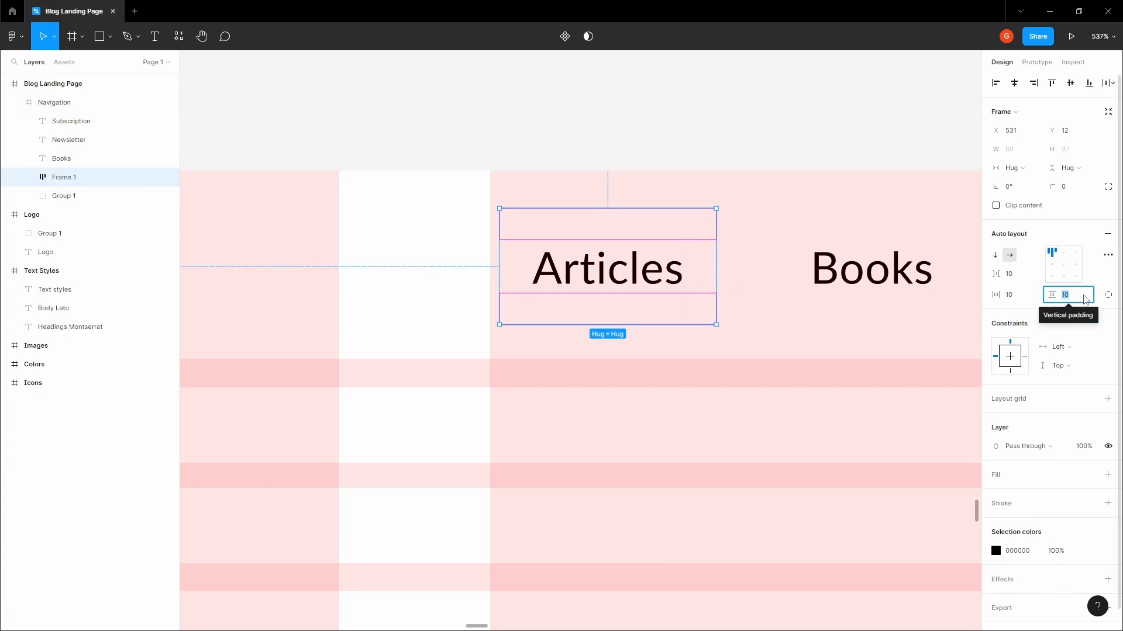
{"action": "type", "text": "4"}
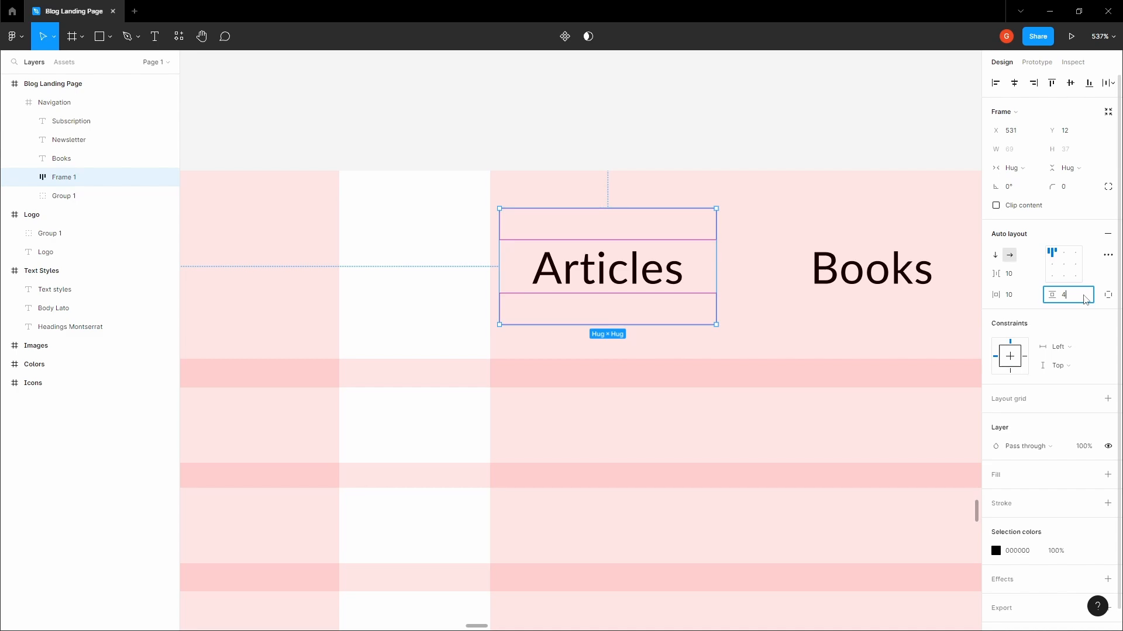
{"action": "left_click", "coordinate": [1031, 299]}
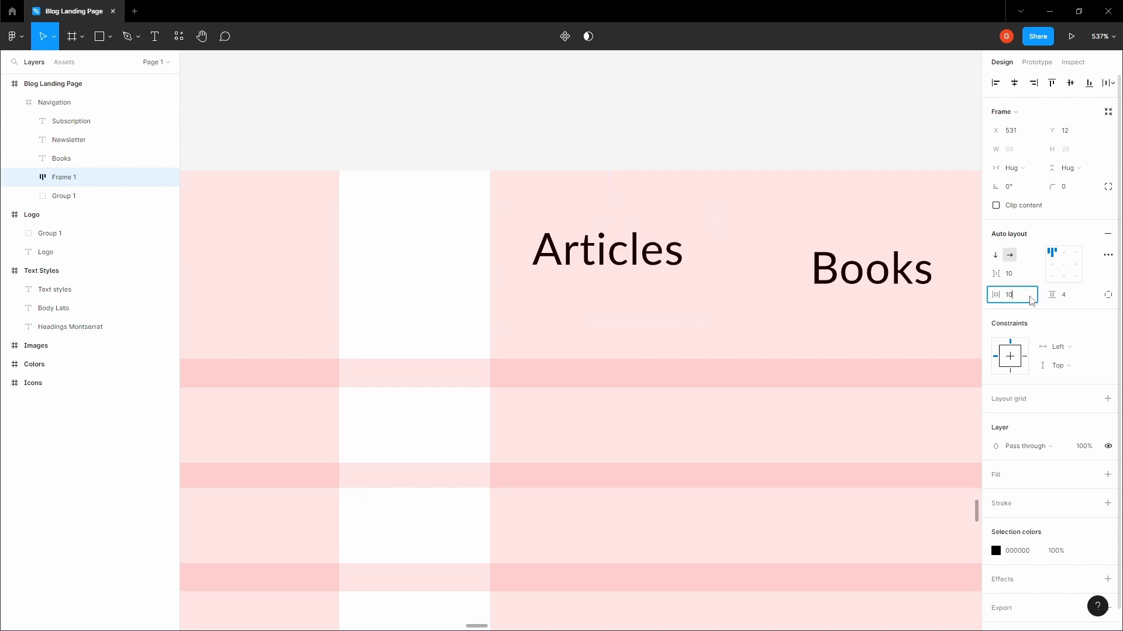
{"action": "type", "text": "4"}
{"action": "key", "text": "Tab"}
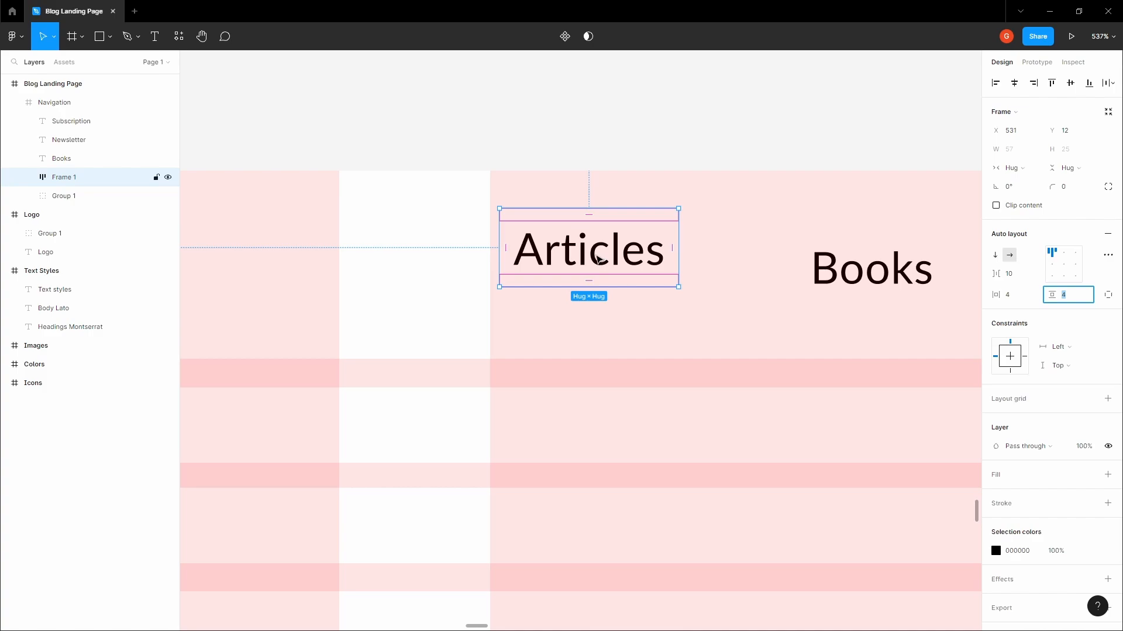
{"action": "key", "text": "Return"}
Move the Articles frame down to Y 17, nearly level with the Books link, and check the text inside it
{"action": "left_click_drag", "start_coordinate": [602, 268], "coordinate": [602, 284]}
{"action": "left_click", "coordinate": [602, 284]}
{"action": "left_click", "coordinate": [630, 140]}
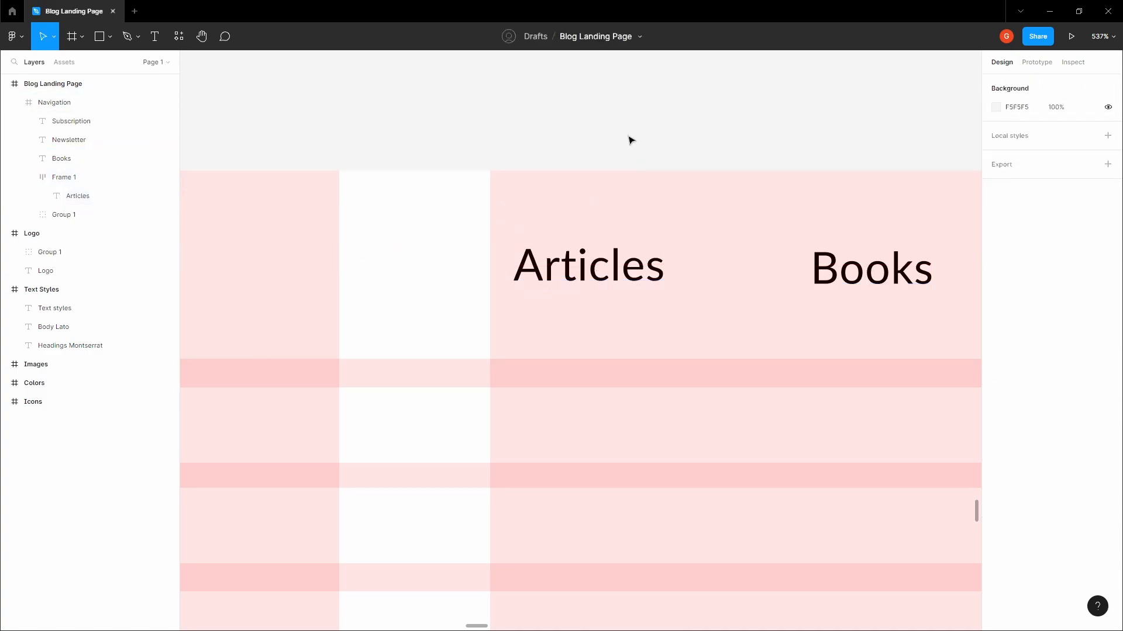
{"action": "left_click", "coordinate": [641, 267], "text": "ctrl"}
{"action": "key", "text": "alt"}
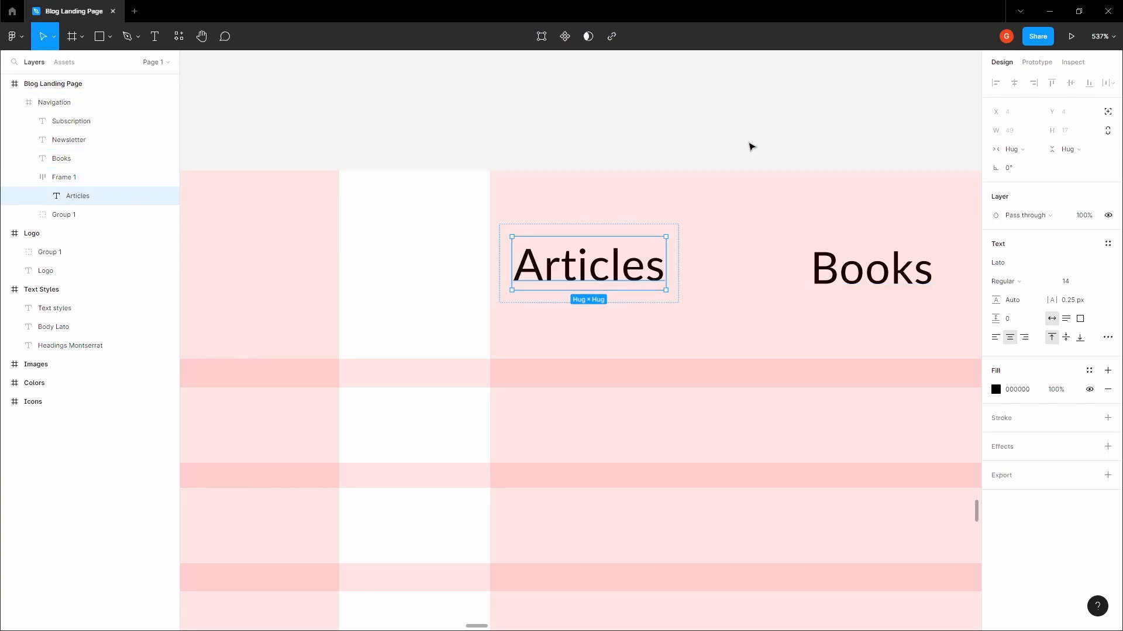
{"action": "left_click", "coordinate": [746, 146]}
Nudge the Articles frame right to X 537 so its text sits 40 from Books
{"action": "key", "text": "space"}
{"action": "left_click_drag", "start_coordinate": [741, 147], "coordinate": [532, 205]}
{"action": "scroll", "coordinate": [532, 206], "scroll_direction": "down", "scroll_amount": 2}
{"action": "left_click", "coordinate": [475, 269]}
{"action": "double_click", "coordinate": [475, 269]}
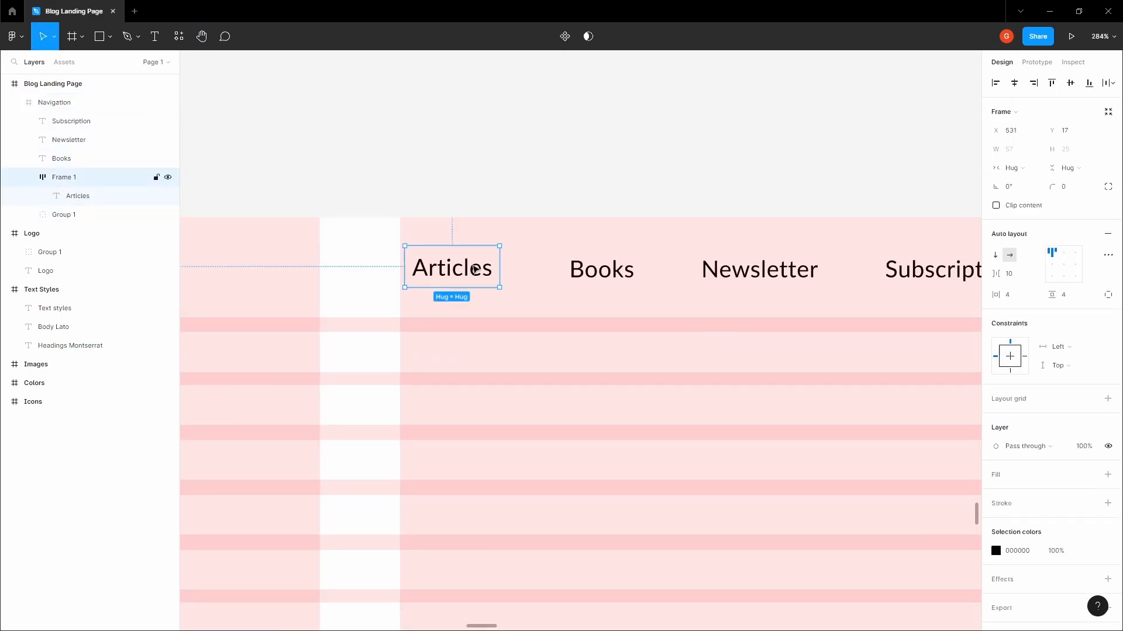
{"action": "key", "text": "alt"}
{"action": "key", "text": "Right"}
{"action": "key", "text": "Right"}
{"action": "key", "text": "Right"}
{"action": "key", "text": "Right"}
{"action": "key", "text": "Right"}
{"action": "key", "text": "Right"}
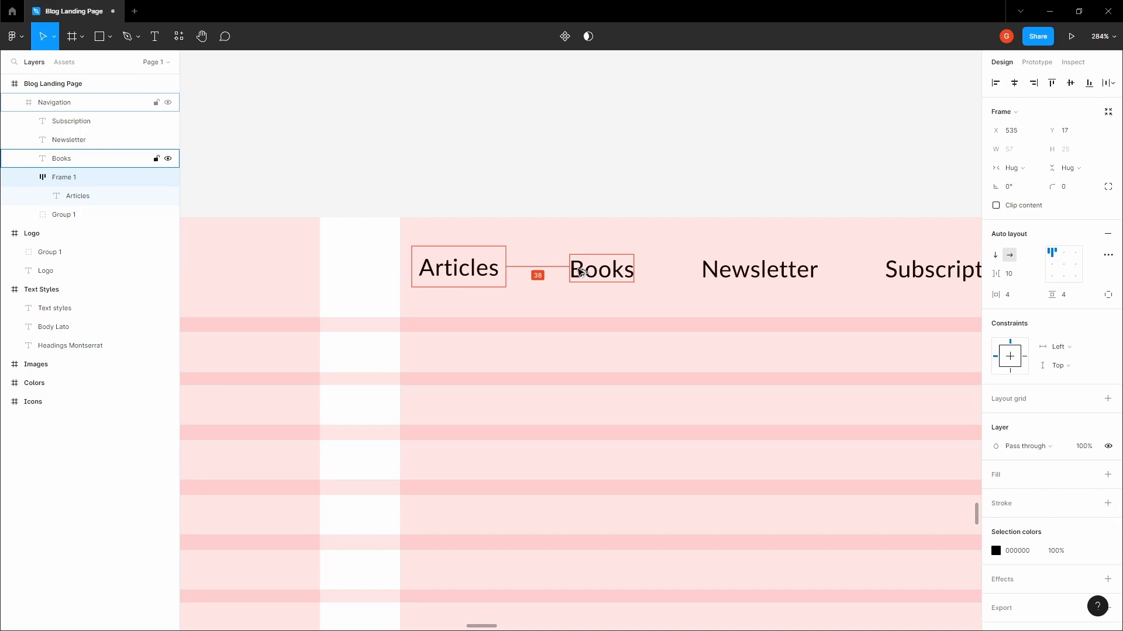
{"action": "left_click", "coordinate": [492, 280]}
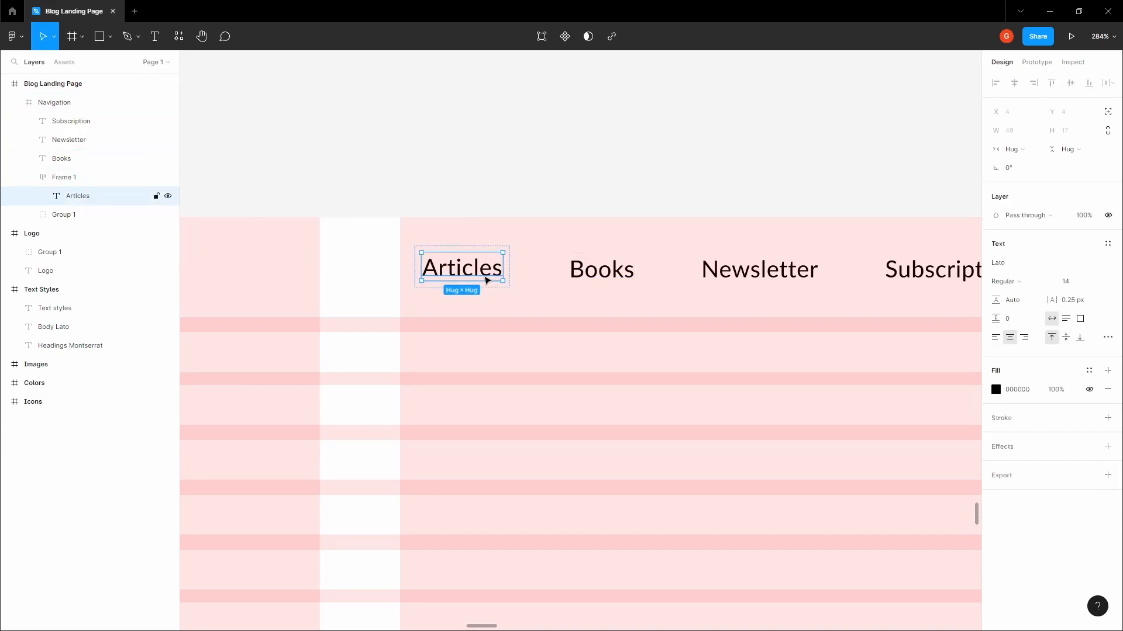
{"action": "scroll", "coordinate": [487, 280], "scroll_direction": "up", "scroll_amount": 5}
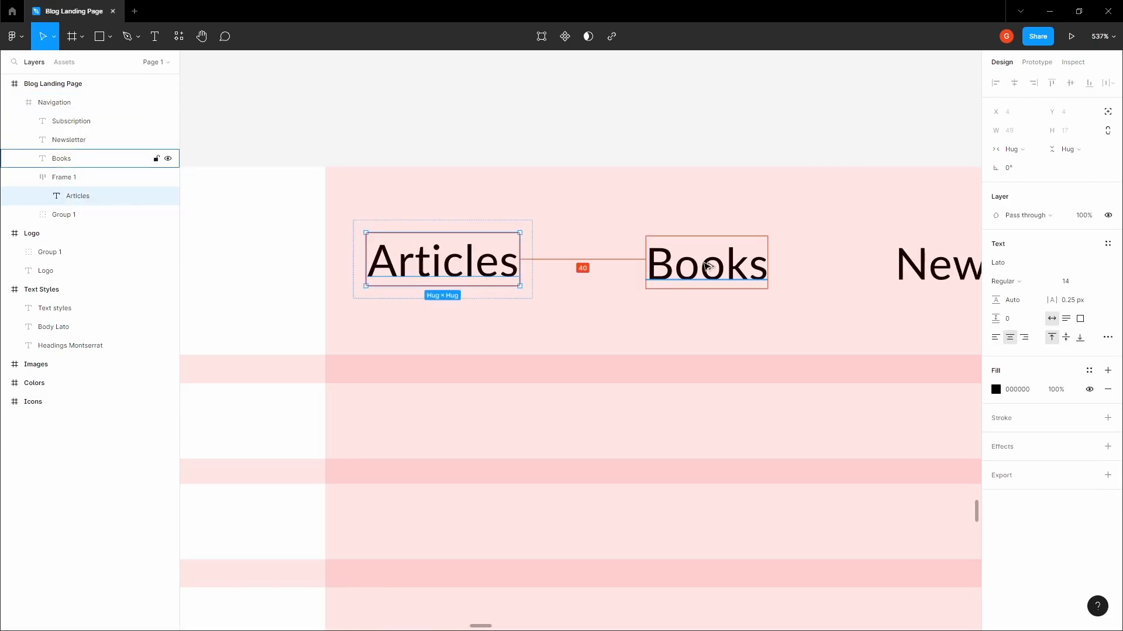
{"action": "left_click", "coordinate": [708, 266]}
{"action": "scroll", "coordinate": [709, 266], "scroll_direction": "down", "scroll_amount": 5}
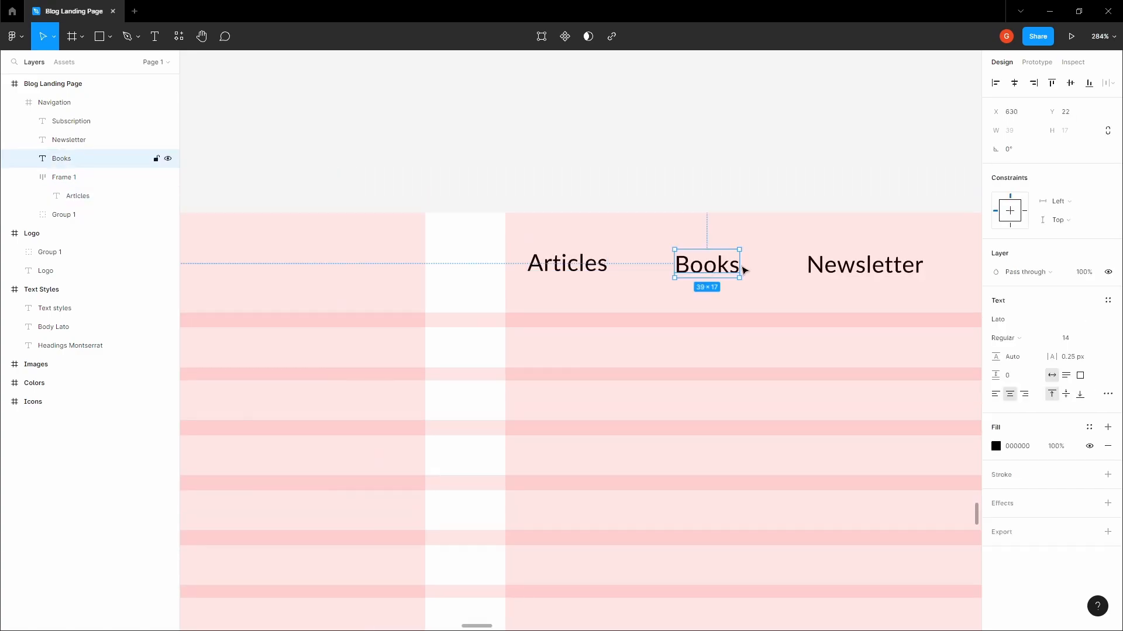
Give the Articles frame a solid 000000 fill and a corner radius of 6
{"action": "left_click", "coordinate": [633, 189]}
{"action": "scroll", "coordinate": [608, 222], "scroll_direction": "down", "scroll_amount": 1}
{"action": "left_click", "coordinate": [588, 252]}
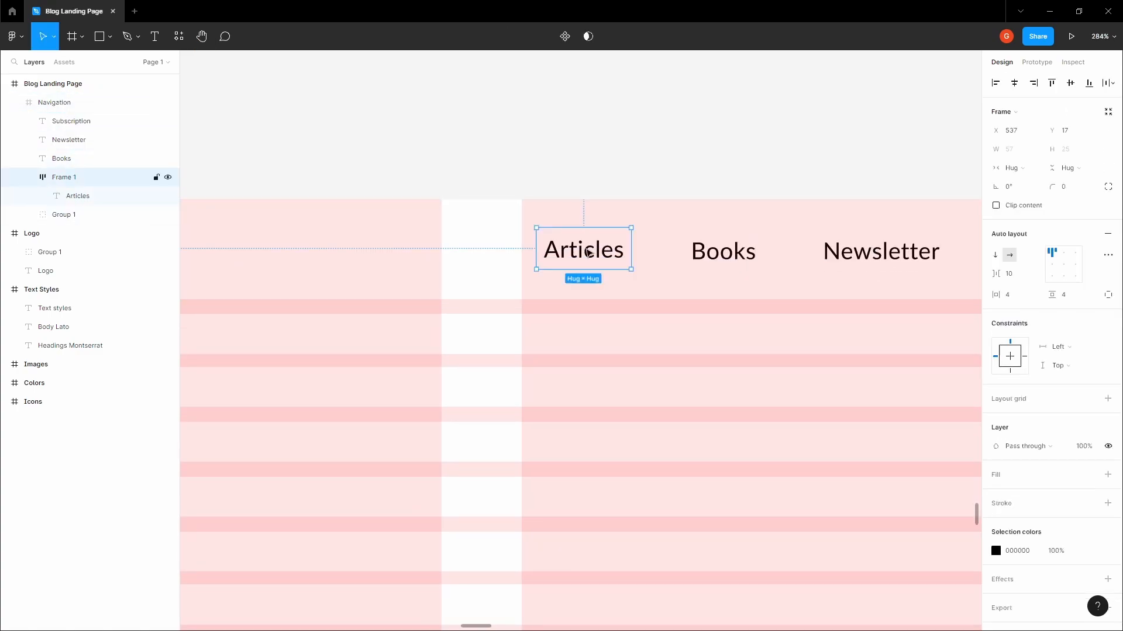
{"action": "scroll", "coordinate": [587, 252], "scroll_direction": "up", "scroll_amount": 6}
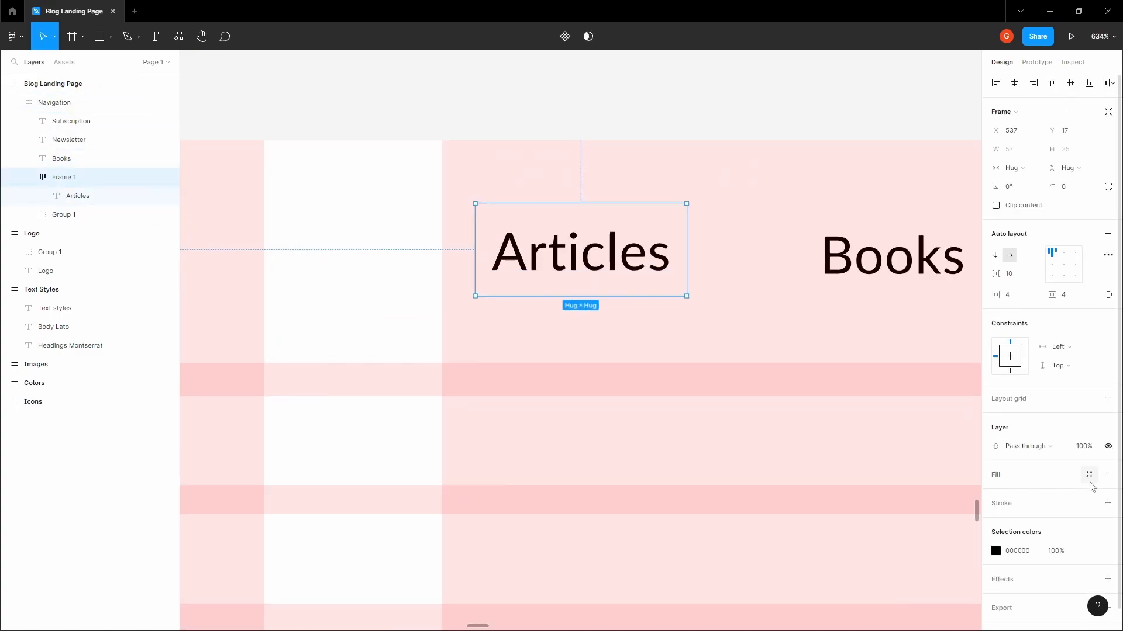
{"action": "left_click", "coordinate": [1108, 475]}
{"action": "left_click", "coordinate": [996, 493]}
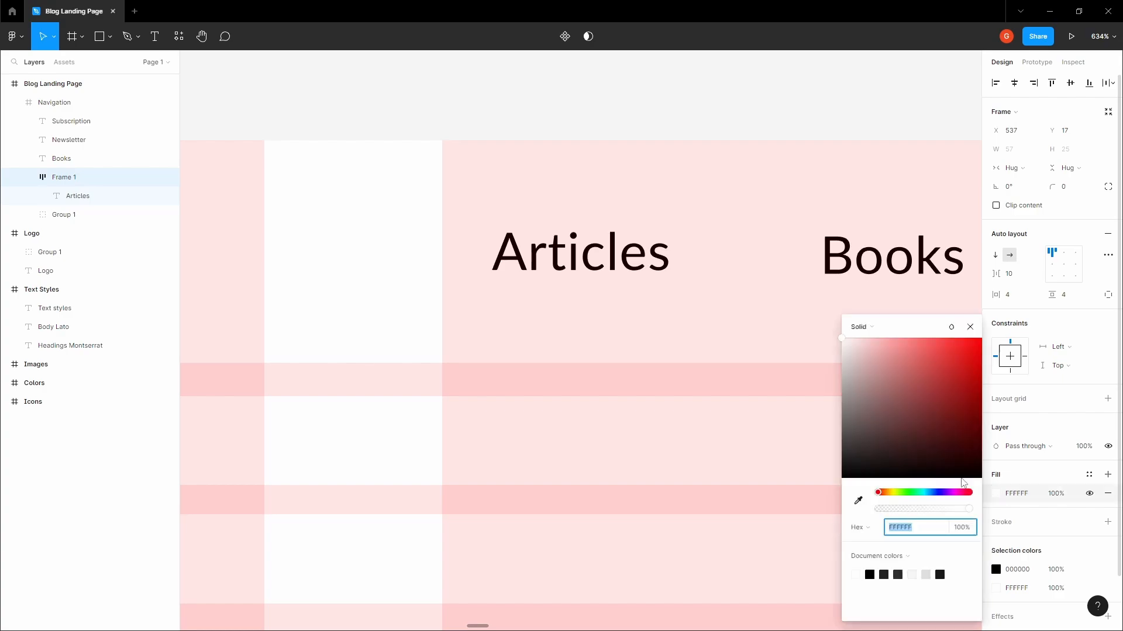
{"action": "left_click_drag", "start_coordinate": [889, 449], "coordinate": [784, 534]}
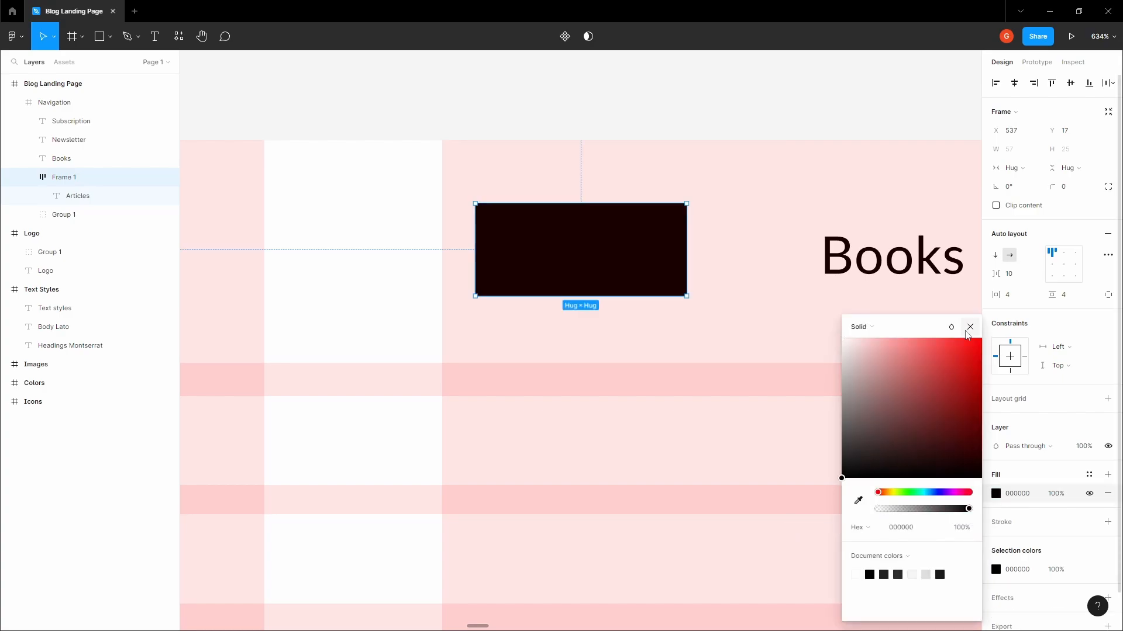
{"action": "type", "text": "6"}
{"action": "left_click", "coordinate": [676, 109]}
Change the fill of the Articles text inside the black frame to FFFFFF
{"action": "left_click", "coordinate": [638, 232], "text": "ctrl"}
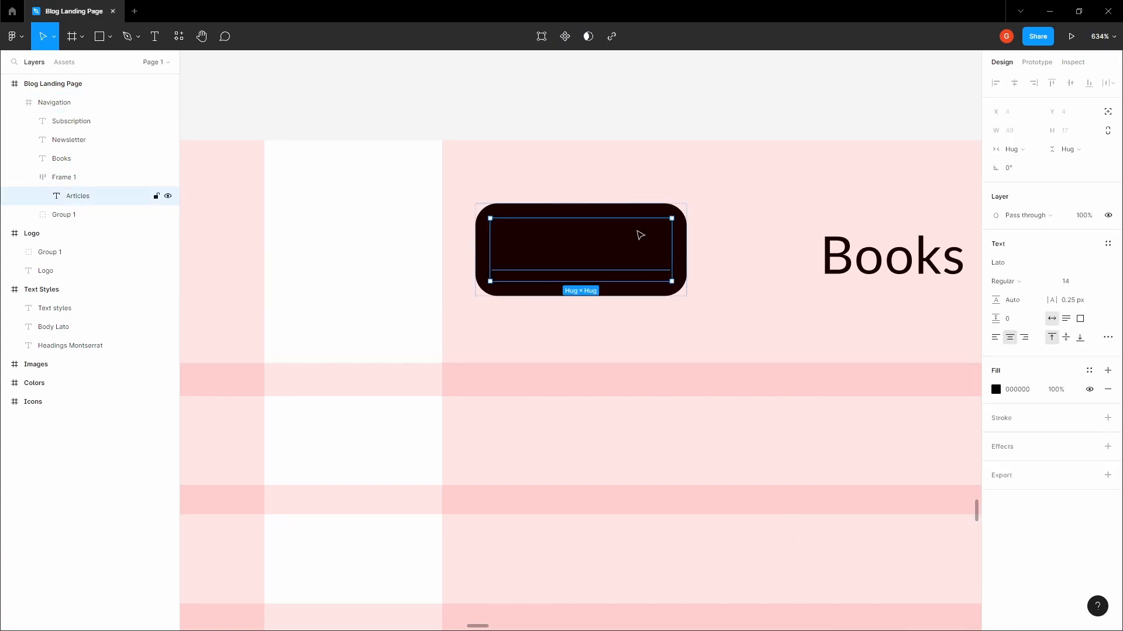
{"action": "left_click", "coordinate": [649, 218]}
{"action": "left_click", "coordinate": [595, 254]}
{"action": "left_click", "coordinate": [996, 390]}
{"action": "left_click_drag", "start_coordinate": [912, 374], "coordinate": [836, 333]}
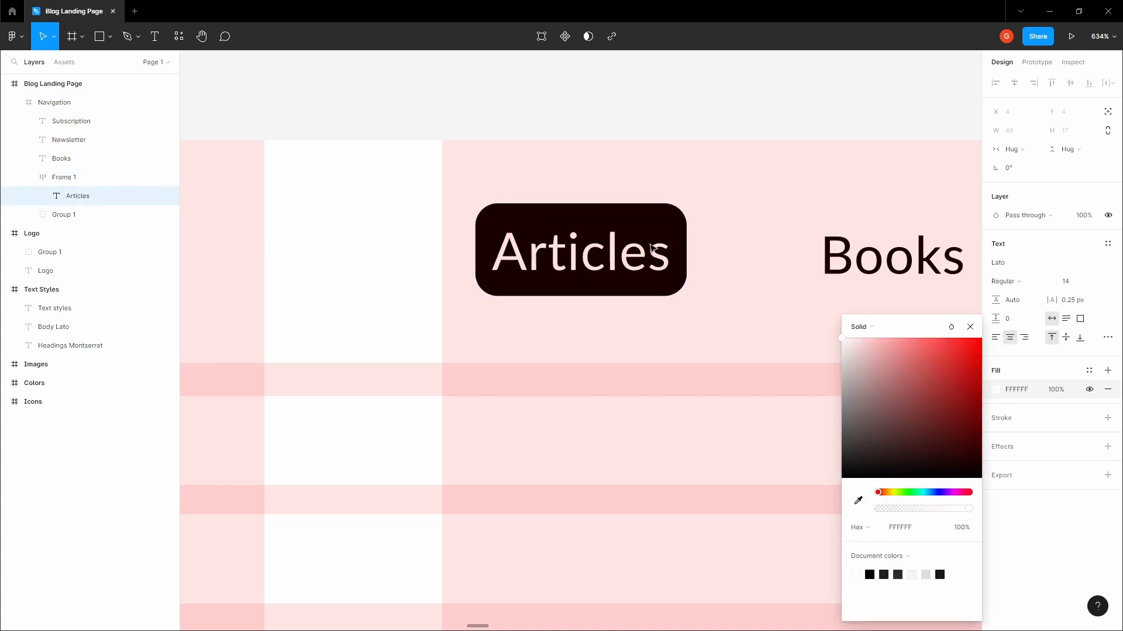
{"action": "scroll", "coordinate": [650, 242], "scroll_direction": "down", "scroll_amount": 3}
{"action": "left_click", "coordinate": [670, 158]}
Set the Articles frame's horizontal padding to 6
{"action": "key", "text": "space"}
{"action": "left_click_drag", "start_coordinate": [655, 157], "coordinate": [533, 145]}
{"action": "scroll", "coordinate": [533, 145], "scroll_direction": "down", "scroll_amount": 3}
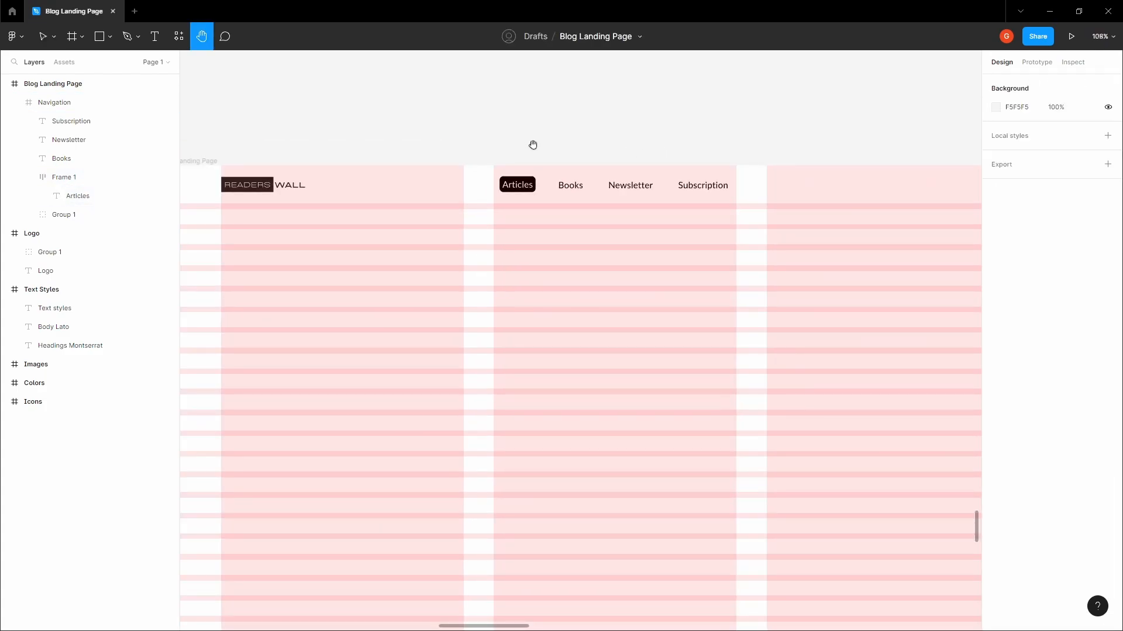
{"action": "scroll", "coordinate": [532, 148], "scroll_direction": "down", "scroll_amount": 2}
{"action": "scroll", "coordinate": [536, 151], "scroll_direction": "up", "scroll_amount": 8}
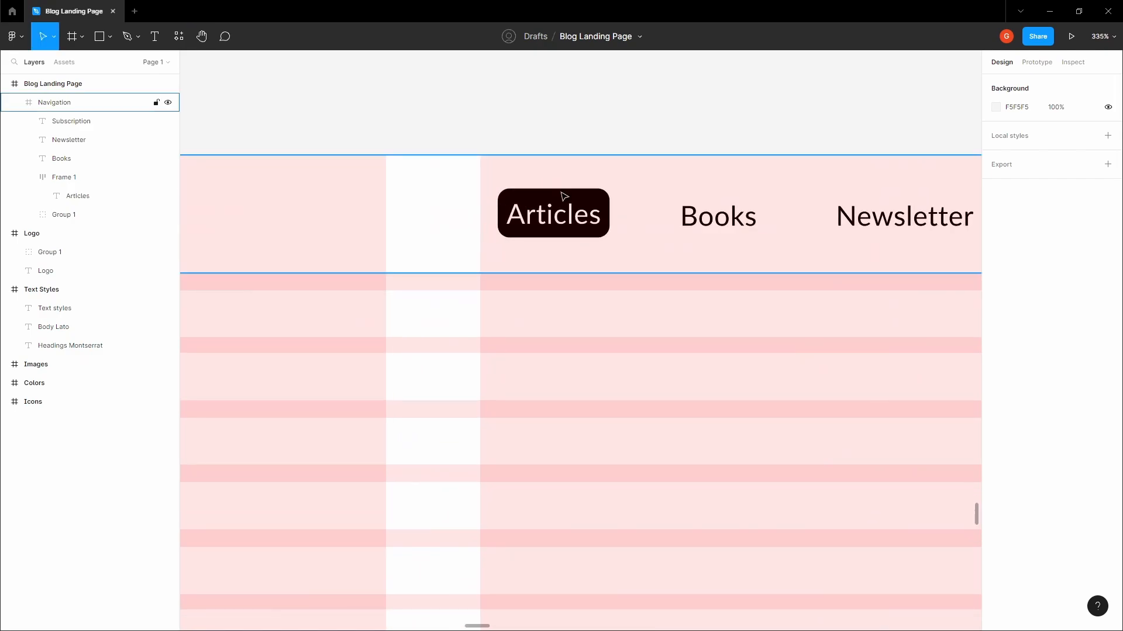
{"action": "left_click", "coordinate": [559, 198]}
{"action": "scroll", "coordinate": [559, 197], "scroll_direction": "up", "scroll_amount": 2}
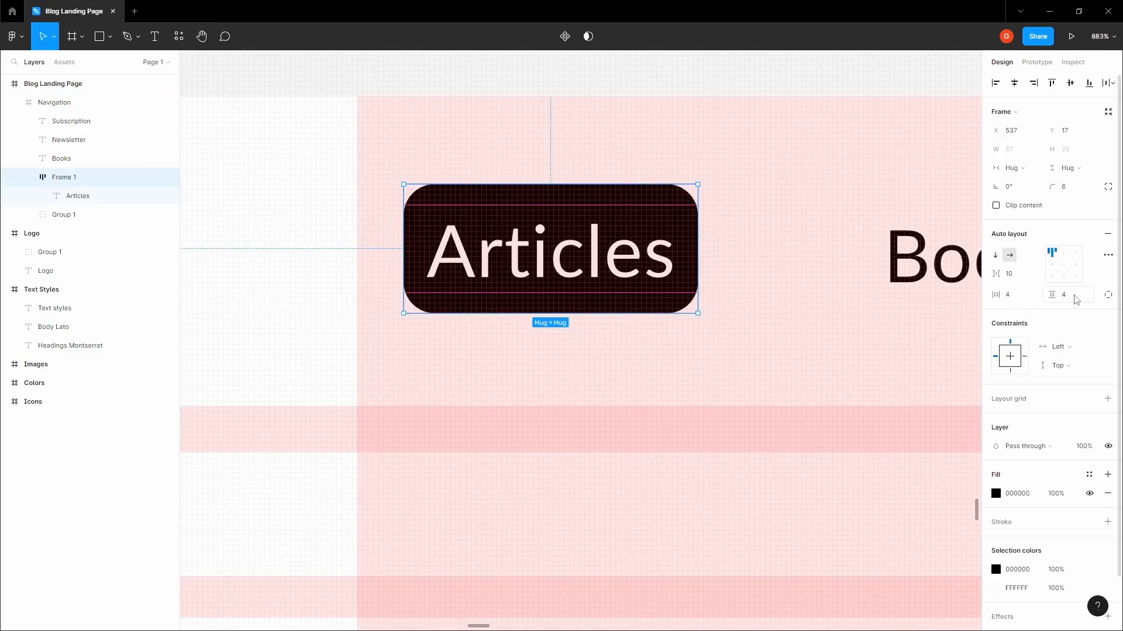
{"action": "key", "text": "Tab"}
Check the Articles text's spacing and nudge its frame 2 px left to X 535
{"action": "double_click", "coordinate": [646, 246]}
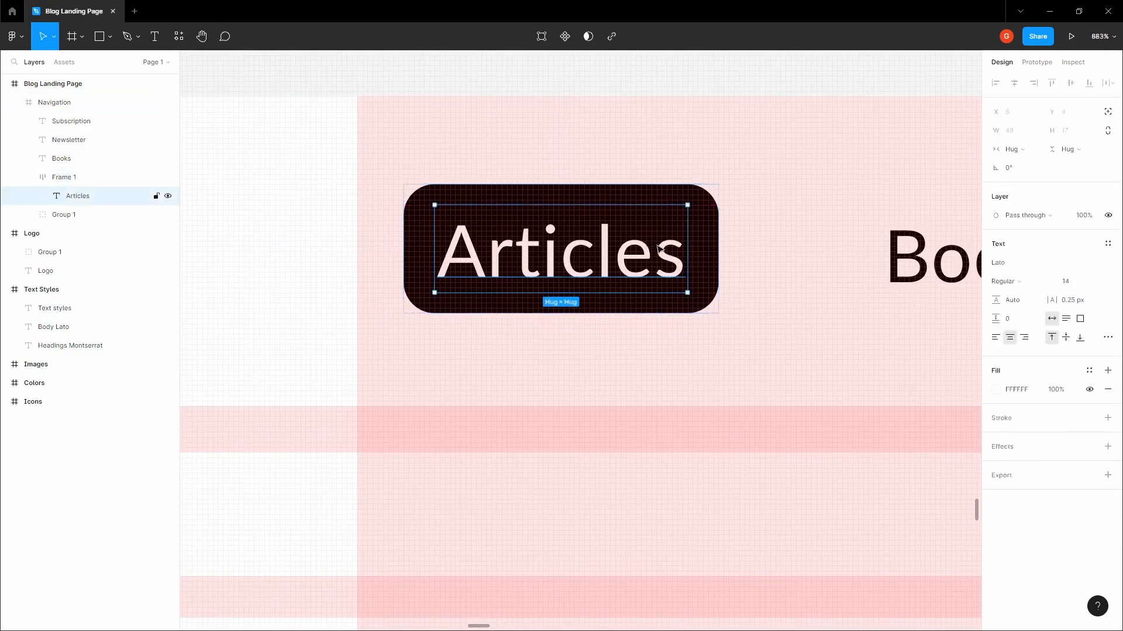
{"action": "key", "text": "alt"}
{"action": "left_click", "coordinate": [701, 226]}
{"action": "key", "text": "Left"}
{"action": "key", "text": "Left"}
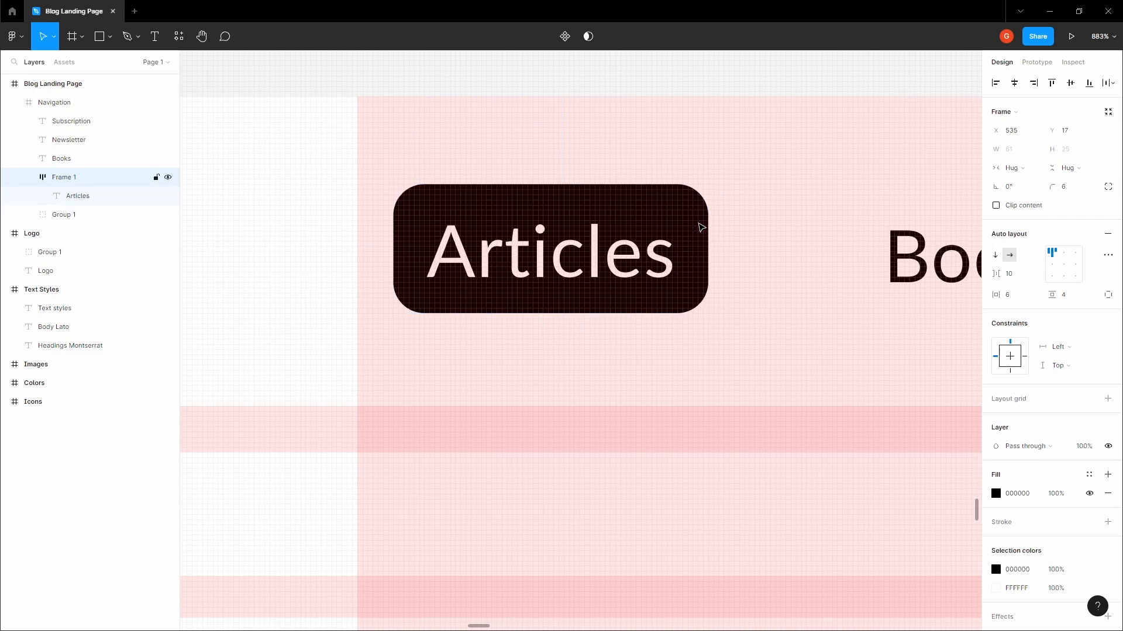
{"action": "left_click", "coordinate": [920, 260]}
{"action": "scroll", "coordinate": [659, 243], "scroll_direction": "down", "scroll_amount": 5}
{"action": "left_click", "coordinate": [681, 143]}
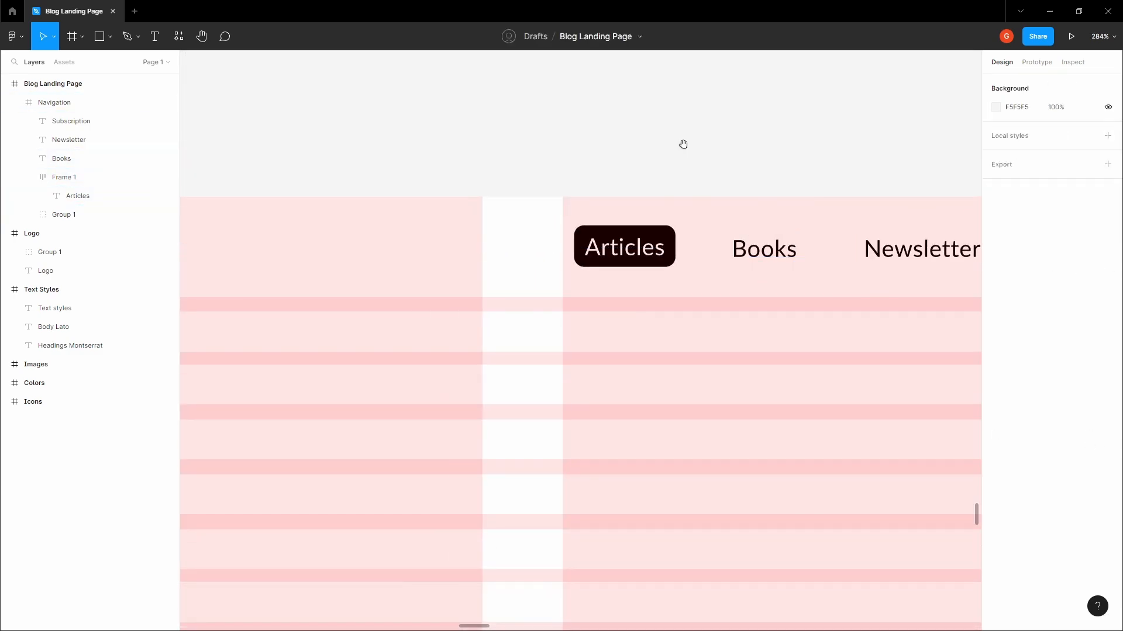
Hide the layout grids to view the navigation bar without overlays
{"action": "scroll", "coordinate": [682, 143], "scroll_direction": "down", "scroll_amount": 2}
{"action": "key", "text": "space"}
{"action": "left_click_drag", "start_coordinate": [682, 143], "coordinate": [497, 105]}
{"action": "left_click_drag", "start_coordinate": [578, 113], "coordinate": [434, 140]}
{"action": "scroll", "coordinate": [589, 149], "scroll_direction": "down", "scroll_amount": 4}
{"action": "left_click_drag", "start_coordinate": [516, 143], "coordinate": [564, 183]}
{"action": "key", "text": "shift+g"}
{"action": "scroll", "coordinate": [591, 150], "scroll_direction": "up", "scroll_amount": 3}
Examine the primary and text colour swatches in the Colors frame
{"action": "key", "text": "space"}
{"action": "scroll", "coordinate": [564, 183], "scroll_direction": "down", "scroll_amount": 5}
{"action": "left_click_drag", "start_coordinate": [581, 140], "coordinate": [514, 301]}
{"action": "scroll", "coordinate": [601, 193], "scroll_direction": "down", "scroll_amount": 4}
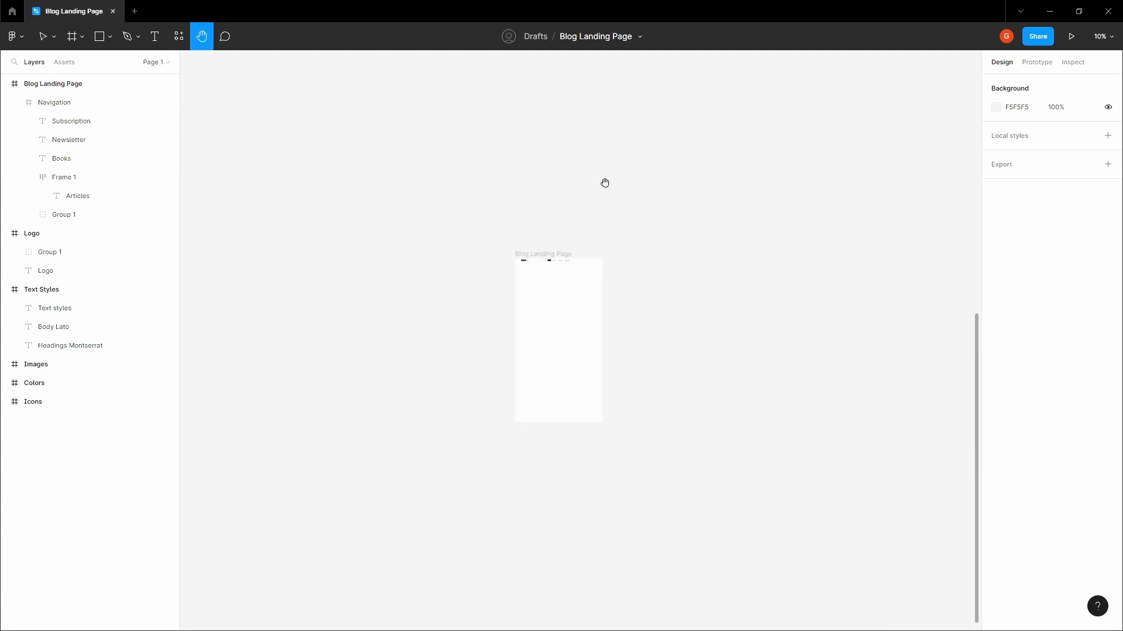
{"action": "left_click_drag", "start_coordinate": [617, 76], "coordinate": [562, 398]}
{"action": "scroll", "coordinate": [577, 282], "scroll_direction": "down", "scroll_amount": 1}
{"action": "scroll", "coordinate": [652, 155], "scroll_direction": "up", "scroll_amount": 2}
{"action": "scroll", "coordinate": [659, 203], "scroll_direction": "up", "scroll_amount": 5}
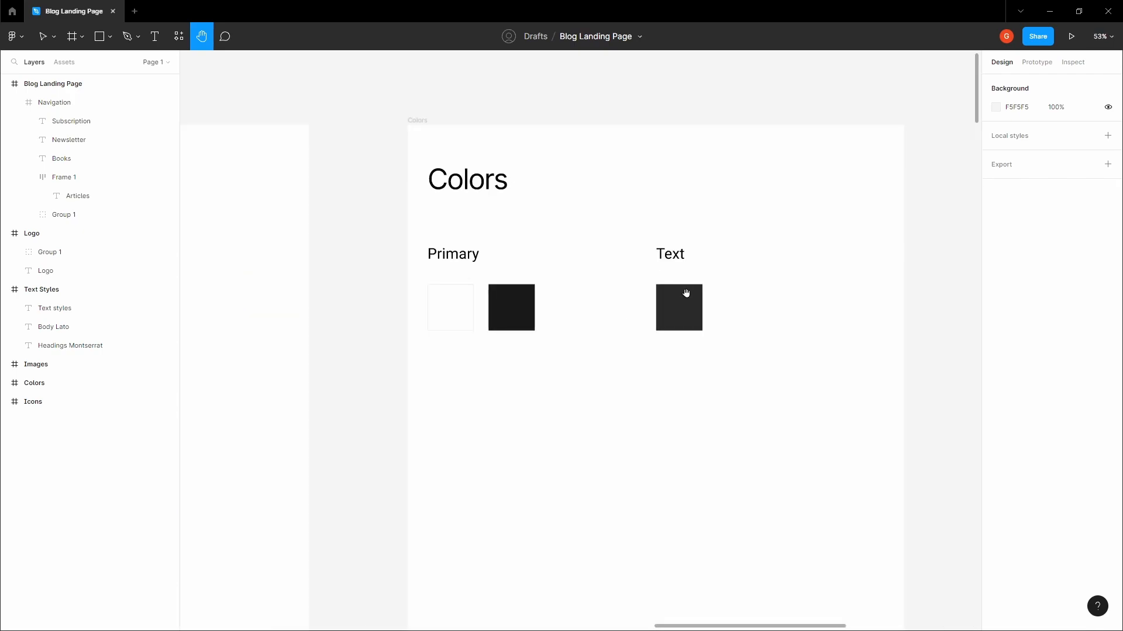
Copy the Text swatch's fill colour 2B2B2B and apply it to the Books, Newsletter and Subscription links
{"action": "left_click", "coordinate": [684, 299]}
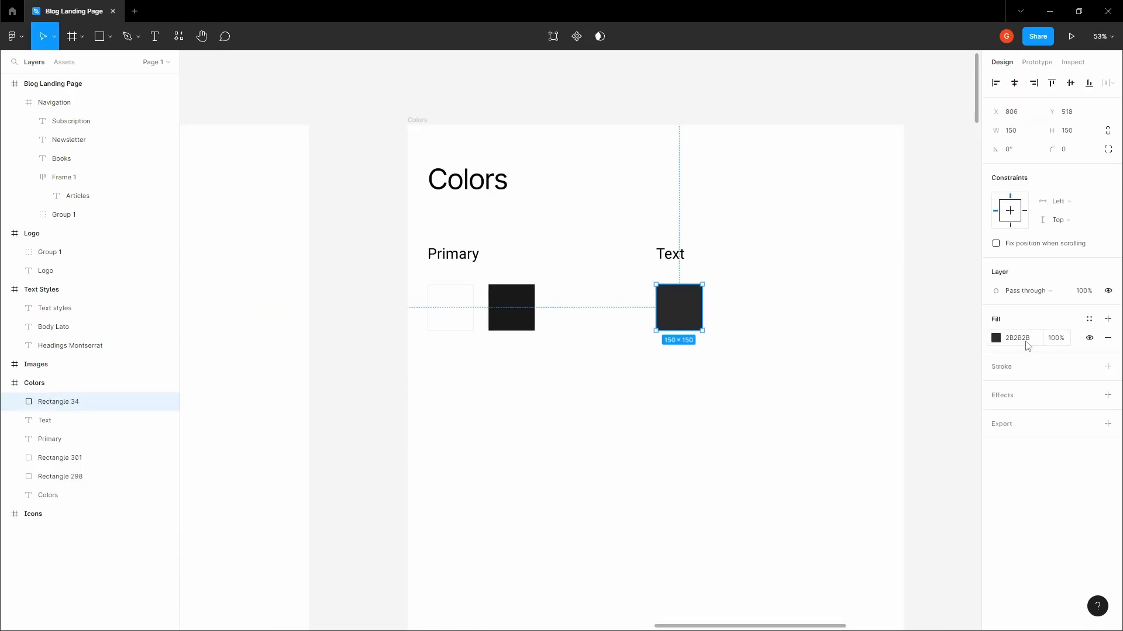
{"action": "left_click", "coordinate": [947, 353]}
{"action": "scroll", "coordinate": [925, 344], "scroll_direction": "down", "scroll_amount": 5}
{"action": "left_click_drag", "start_coordinate": [817, 538], "coordinate": [661, 243]}
{"action": "left_click_drag", "start_coordinate": [580, 612], "coordinate": [748, 162]}
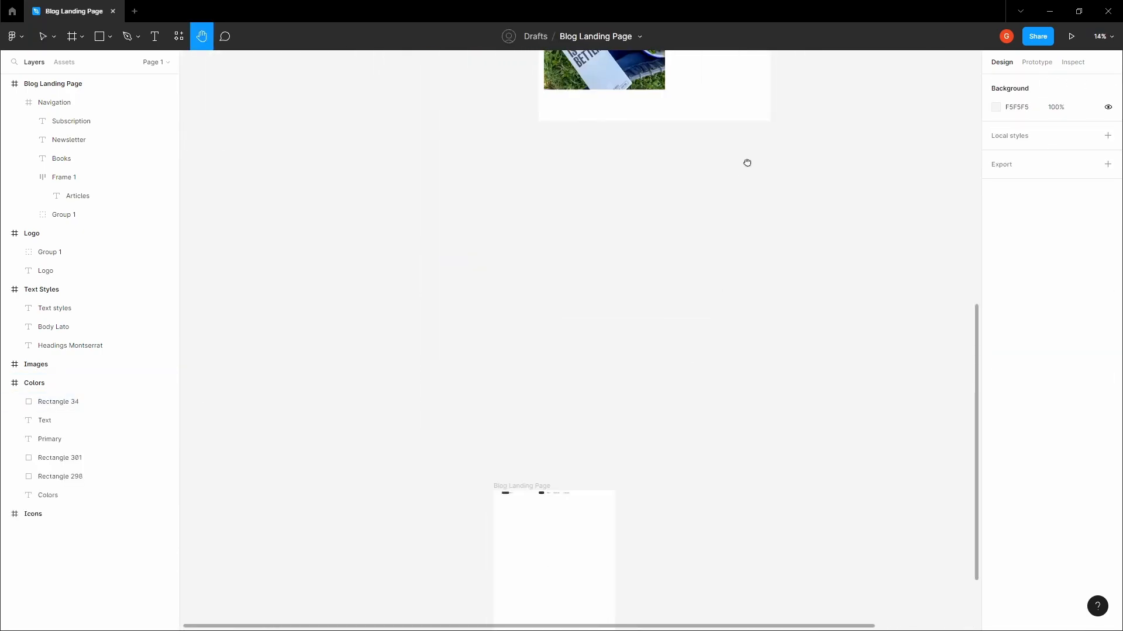
{"action": "left_click_drag", "start_coordinate": [484, 538], "coordinate": [578, 309]}
{"action": "scroll", "coordinate": [626, 258], "scroll_direction": "up", "scroll_amount": 7}
{"action": "scroll", "coordinate": [700, 216], "scroll_direction": "up", "scroll_amount": 2}
{"action": "left_click_drag", "start_coordinate": [699, 215], "coordinate": [635, 124]}
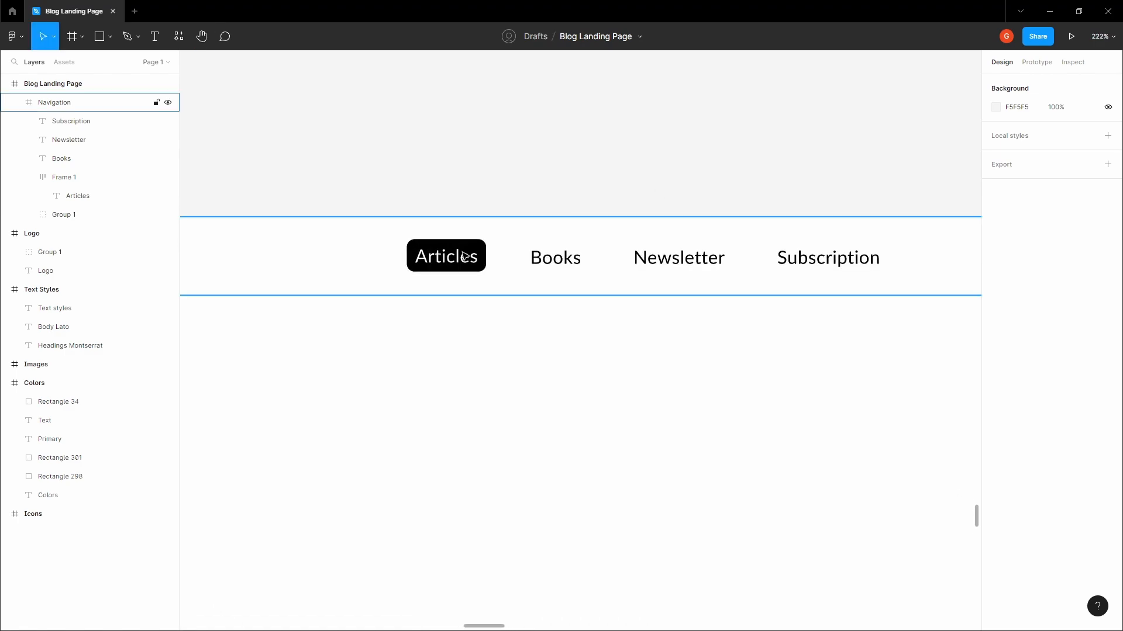
{"action": "left_click", "coordinate": [555, 257]}
{"action": "left_click", "coordinate": [679, 257], "text": "shift"}
{"action": "left_click", "coordinate": [793, 260], "text": "shift"}
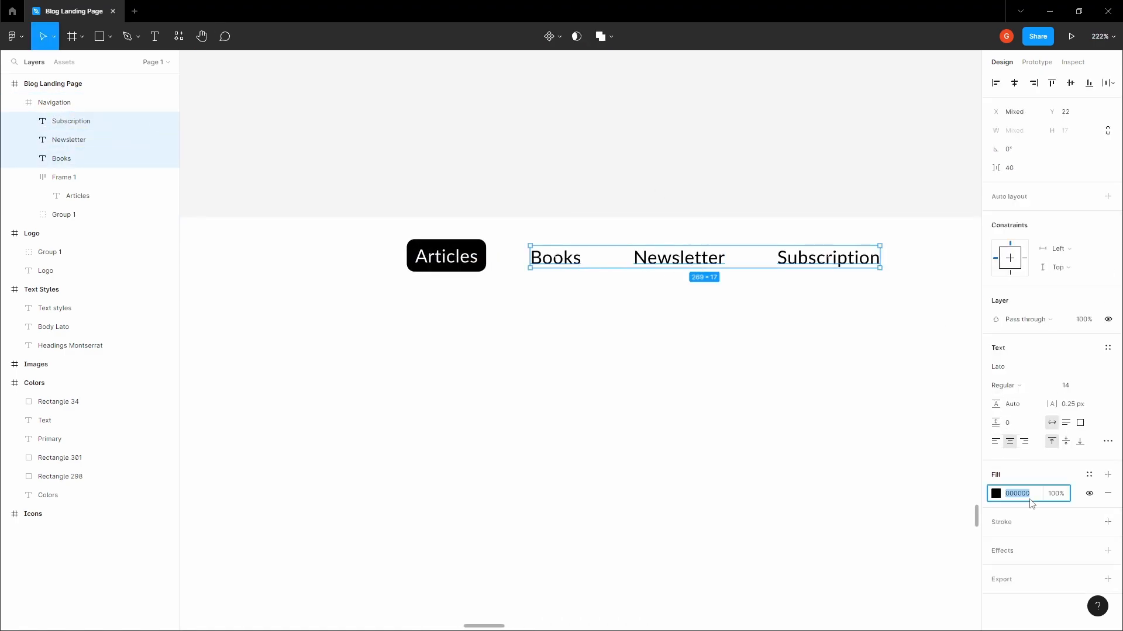
{"action": "left_click", "coordinate": [706, 148]}
Draw a horizontal line starting at the Navigation frame's bottom-left corner
{"action": "key", "text": "h"}
{"action": "left_click_drag", "start_coordinate": [702, 145], "coordinate": [840, 168]}
{"action": "scroll", "coordinate": [642, 141], "scroll_direction": "down", "scroll_amount": 3}
{"action": "scroll", "coordinate": [547, 98], "scroll_direction": "down", "scroll_amount": 1}
{"action": "left_click", "coordinate": [604, 182]}
{"action": "key", "text": "space"}
{"action": "left_click_drag", "start_coordinate": [333, 242], "coordinate": [674, 227]}
{"action": "scroll", "coordinate": [675, 227], "scroll_direction": "up", "scroll_amount": 10}
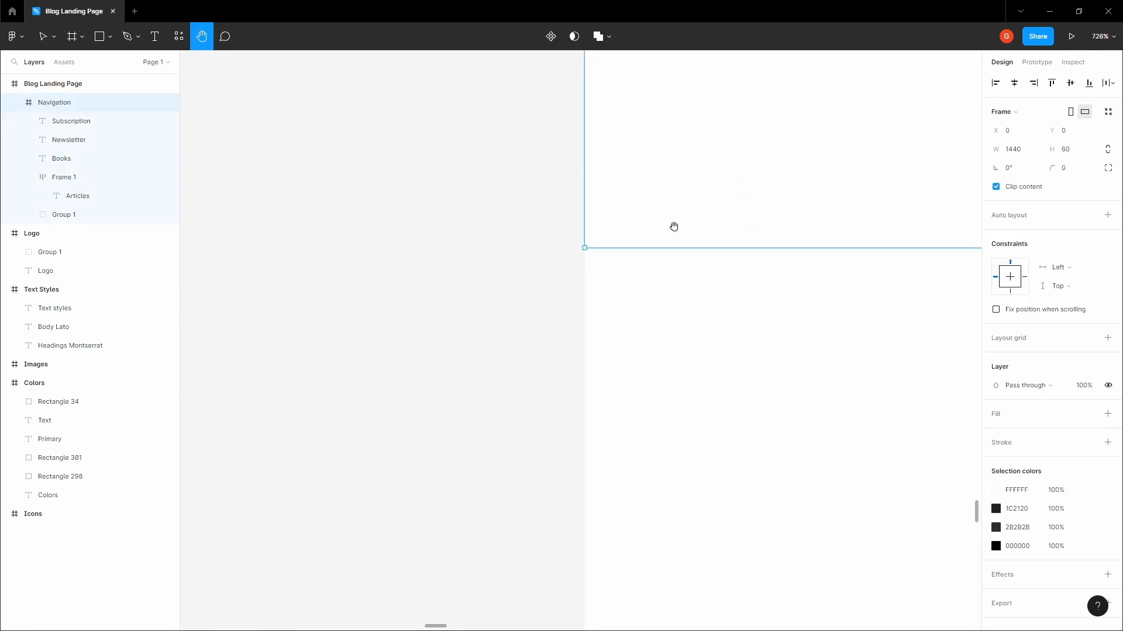
{"action": "scroll", "coordinate": [675, 227], "scroll_direction": "up", "scroll_amount": 5}
{"action": "key", "text": "l"}
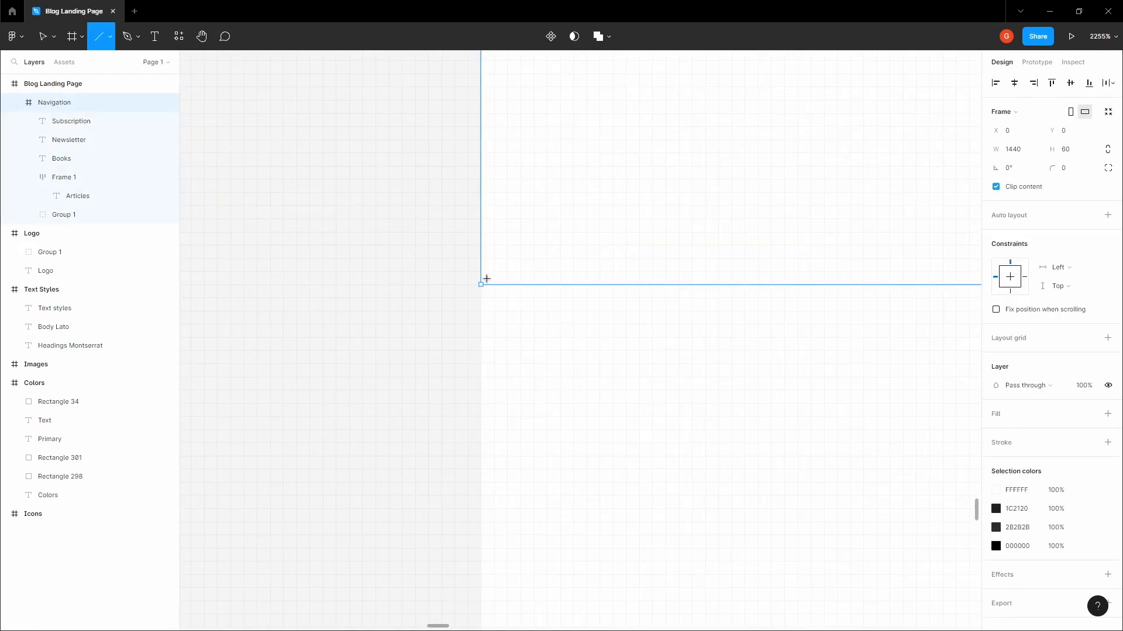
{"action": "left_click_drag", "start_coordinate": [486, 279], "coordinate": [650, 278]}
Extend the line along the Navigation frame's bottom edge to a width of 1440 at Y 60
{"action": "key", "text": "space"}
{"action": "mouse_move", "coordinate": [611, 269]}
{"action": "left_mouse_down"}
{"action": "mouse_move", "coordinate": [378, 258]}
{"action": "mouse_move", "coordinate": [464, 244]}
{"action": "mouse_move", "coordinate": [328, 272]}
{"action": "mouse_move", "coordinate": [608, 263]}
{"action": "mouse_move", "coordinate": [392, 211]}
{"action": "mouse_move", "coordinate": [356, 281]}
{"action": "mouse_move", "coordinate": [752, 285]}
{"action": "left_mouse_up"}
{"action": "scroll", "coordinate": [396, 255], "scroll_direction": "down", "scroll_amount": 8}
{"action": "scroll", "coordinate": [464, 243], "scroll_direction": "down", "scroll_amount": 5}
{"action": "scroll", "coordinate": [608, 263], "scroll_direction": "down", "scroll_amount": 4}
{"action": "left_click", "coordinate": [379, 181]}
{"action": "left_click_drag", "start_coordinate": [382, 180], "coordinate": [546, 134]}
{"action": "key", "text": "ctrl+z"}
{"action": "scroll", "coordinate": [589, 186], "scroll_direction": "up", "scroll_amount": 2}
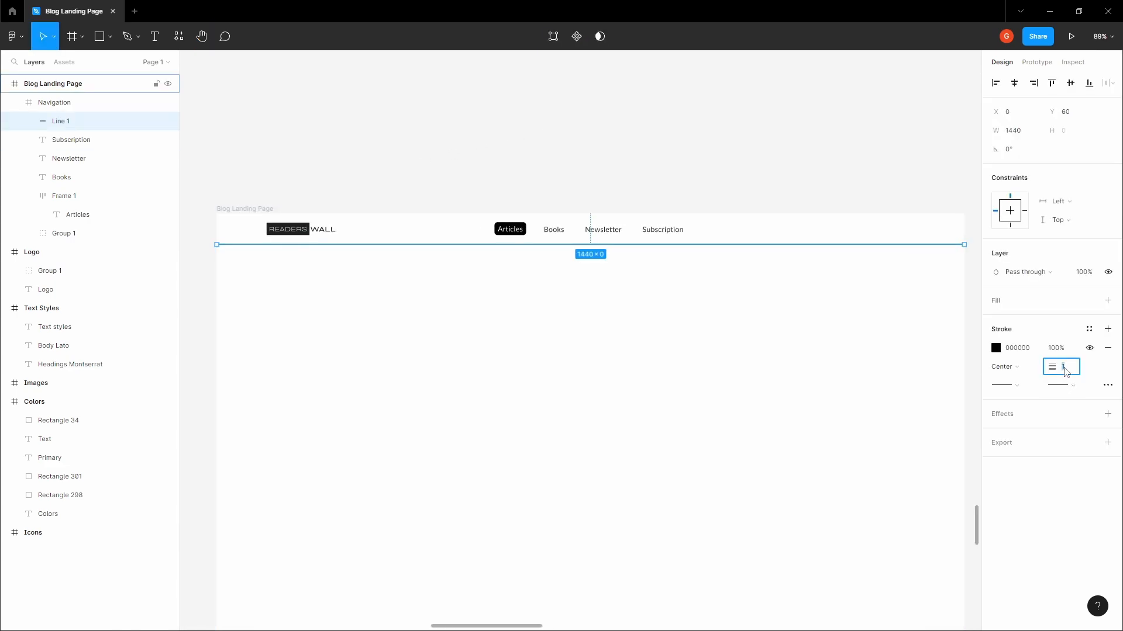
Set the navigation line's stroke weight to 0.5 and its colour to grey A5A5A5
{"action": "type", "text": "0.5"}
{"action": "key", "text": "Return"}
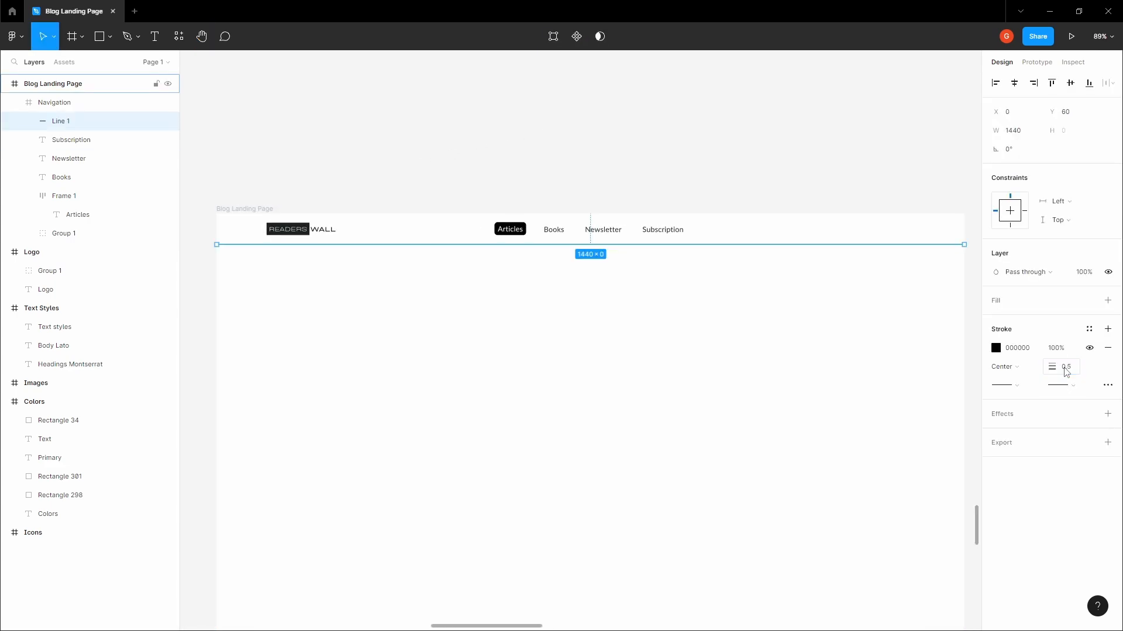
{"action": "left_click", "coordinate": [739, 158]}
{"action": "key", "text": "ctrl+z"}
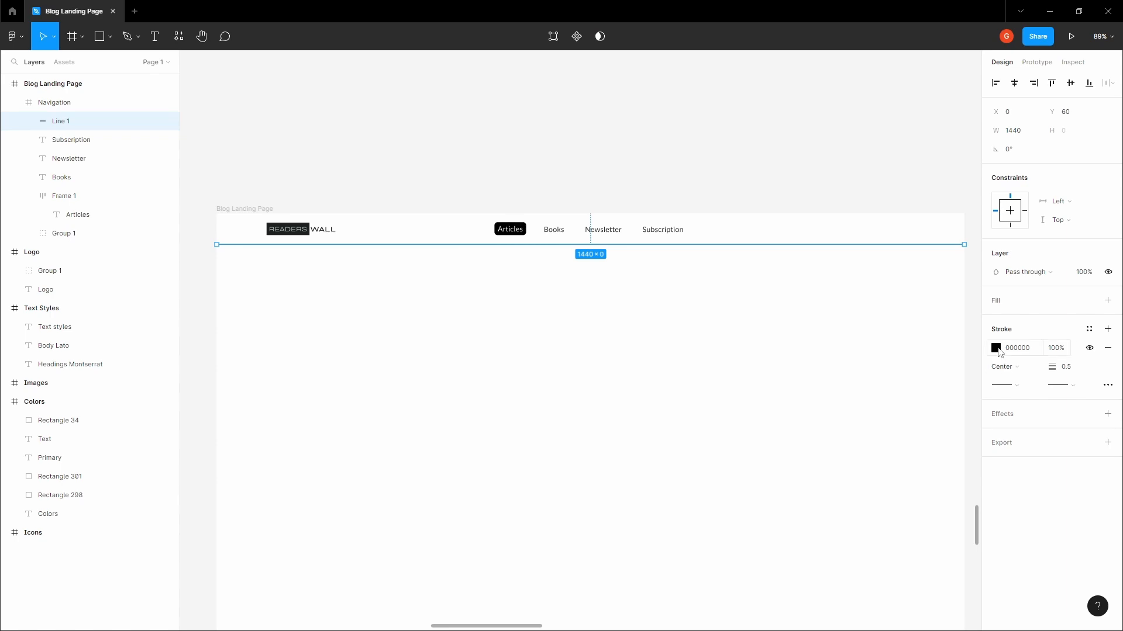
{"action": "left_click", "coordinate": [996, 348]}
{"action": "left_click_drag", "start_coordinate": [892, 414], "coordinate": [797, 397]}
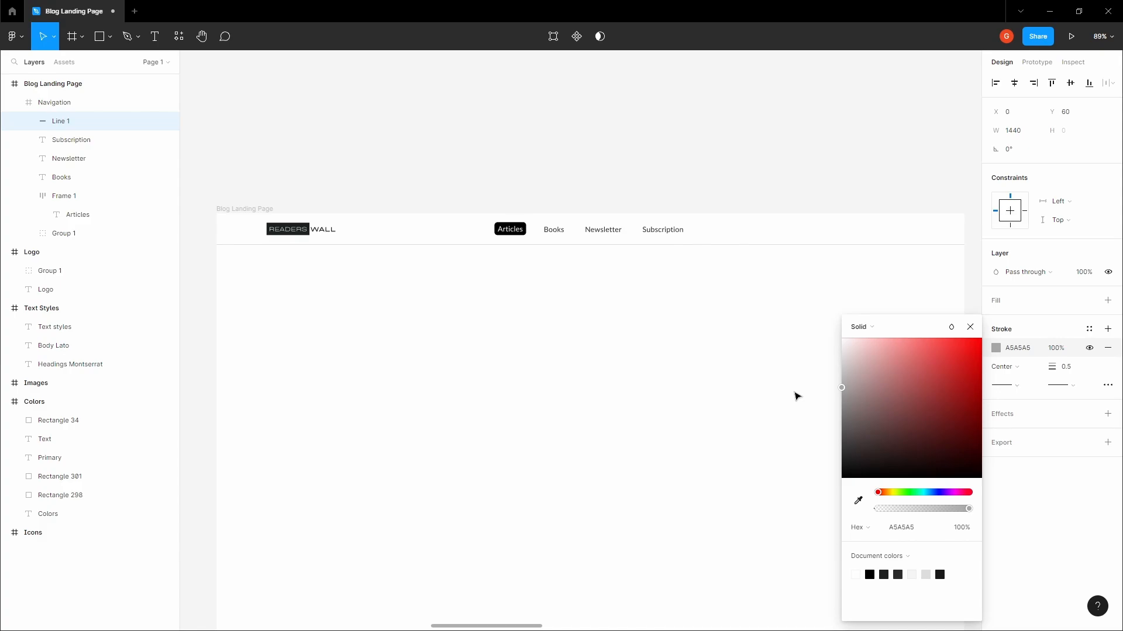
{"action": "left_click", "coordinate": [754, 187]}
Copy the search icon from the Icons frame
{"action": "key", "text": "h"}
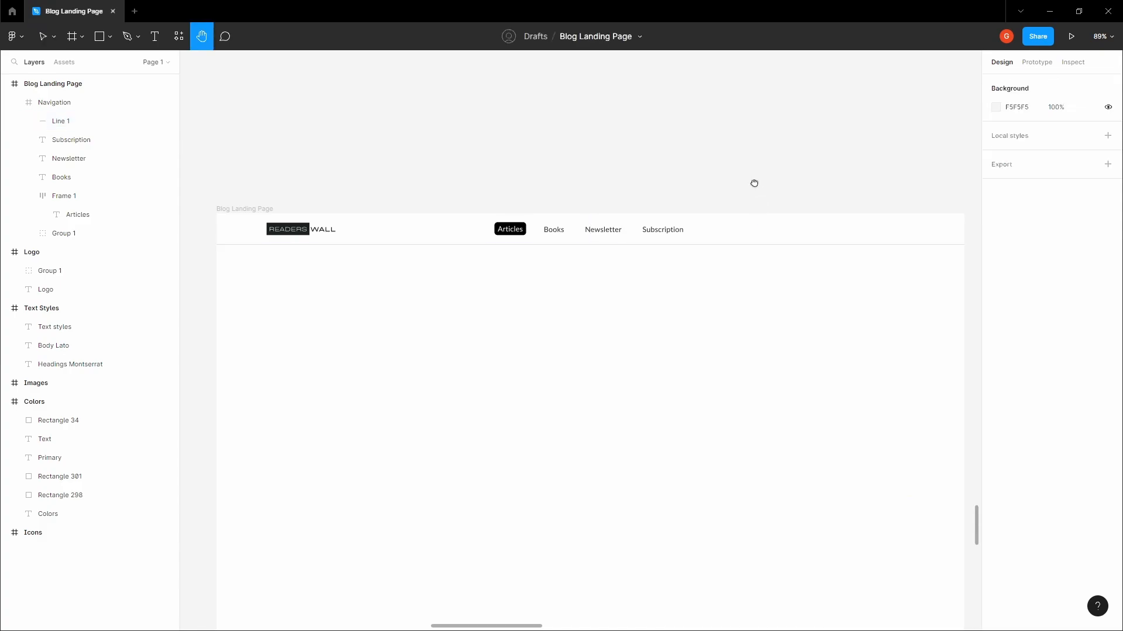
{"action": "left_click_drag", "start_coordinate": [755, 183], "coordinate": [541, 187]}
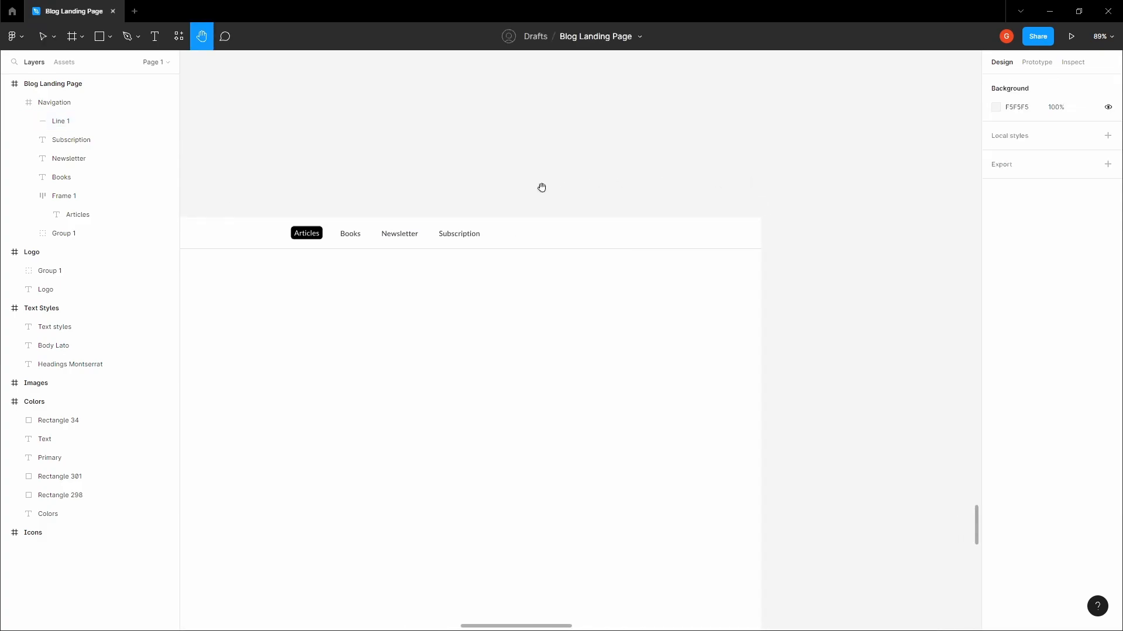
{"action": "key", "text": "space"}
{"action": "left_click_drag", "start_coordinate": [707, 157], "coordinate": [654, 488]}
{"action": "left_click", "coordinate": [711, 256]}
{"action": "key", "text": "space"}
{"action": "scroll", "coordinate": [727, 270], "scroll_direction": "down", "scroll_amount": 6}
{"action": "left_click_drag", "start_coordinate": [689, 255], "coordinate": [600, 454]}
{"action": "left_click_drag", "start_coordinate": [697, 194], "coordinate": [609, 318]}
{"action": "scroll", "coordinate": [637, 375], "scroll_direction": "down", "scroll_amount": 3}
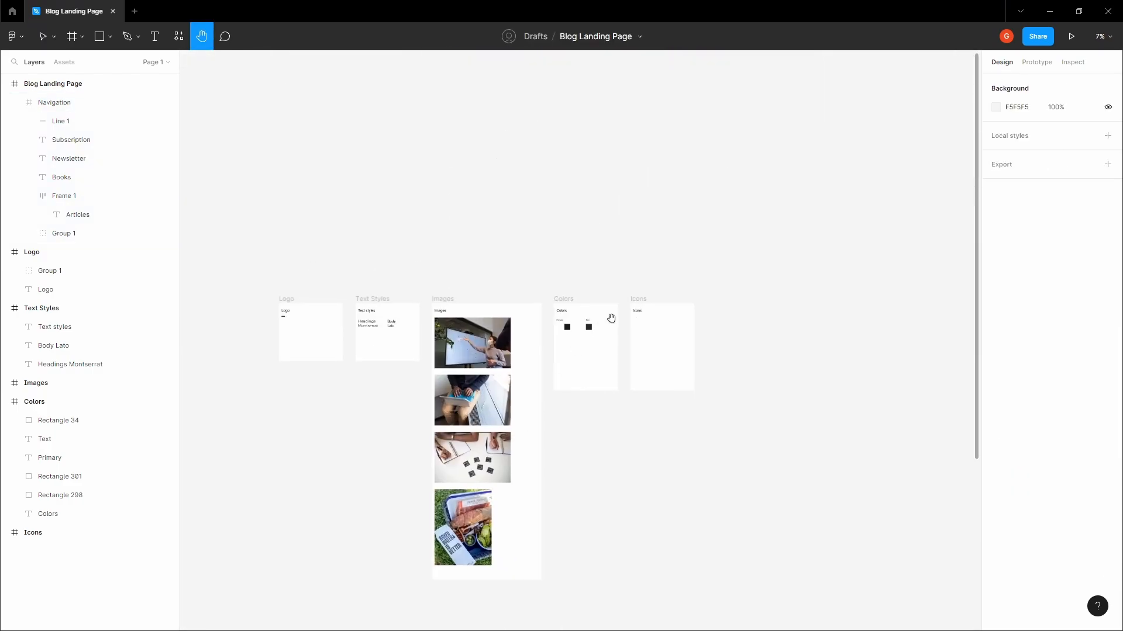
{"action": "scroll", "coordinate": [633, 331], "scroll_direction": "up", "scroll_amount": 10}
{"action": "left_click", "coordinate": [603, 265]}
{"action": "right_click", "coordinate": [602, 265]}
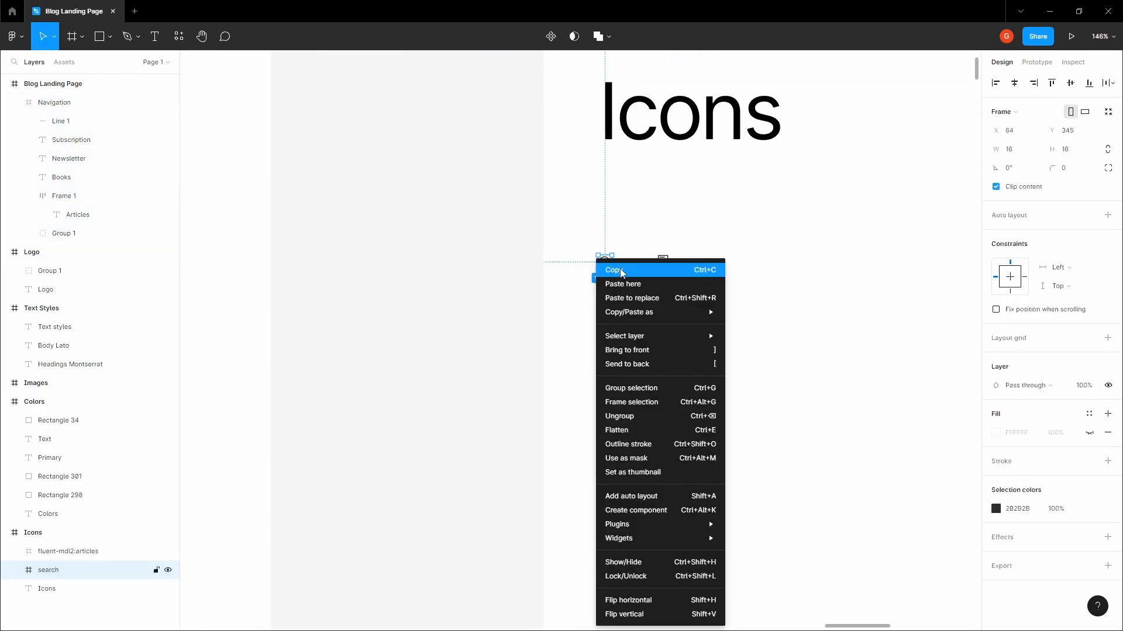
{"action": "left_click", "coordinate": [619, 271]}
Paste the search icon into the Navigation frame and move it past the Subscription link to about X 1228, Y 22
{"action": "left_click", "coordinate": [489, 293]}
{"action": "scroll", "coordinate": [489, 294], "scroll_direction": "down", "scroll_amount": 4}
{"action": "key", "text": "space"}
{"action": "left_click_drag", "start_coordinate": [453, 375], "coordinate": [535, 262]}
{"action": "scroll", "coordinate": [687, 221], "scroll_direction": "down", "scroll_amount": 10}
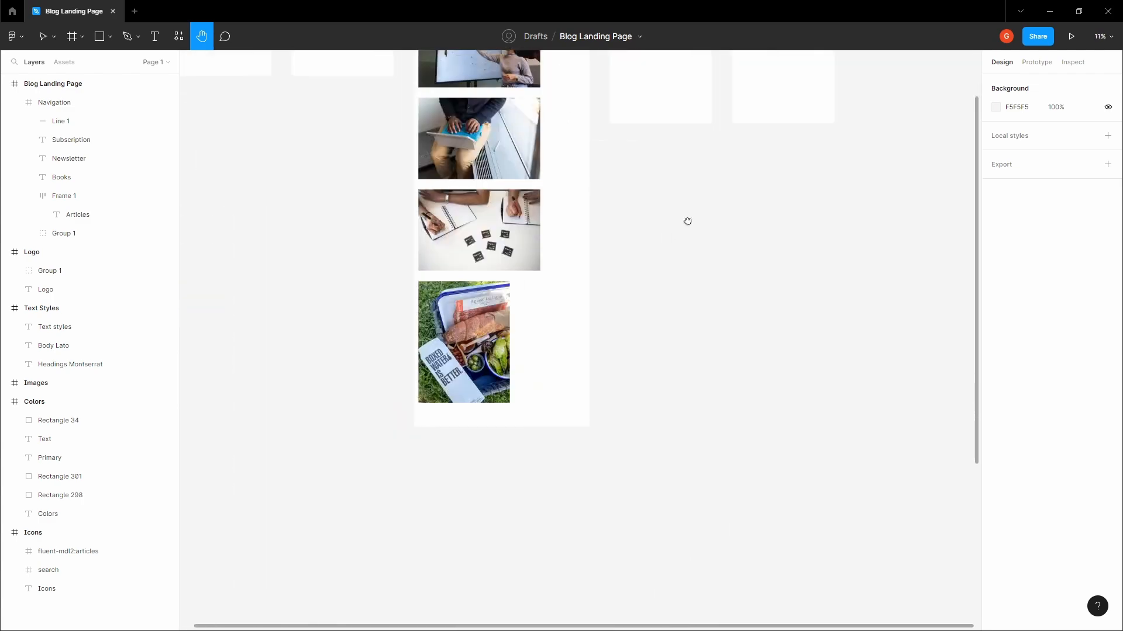
{"action": "left_click", "coordinate": [698, 307]}
{"action": "key", "text": "ctrl+v"}
{"action": "scroll", "coordinate": [234, 313], "scroll_direction": "up", "scroll_amount": 5}
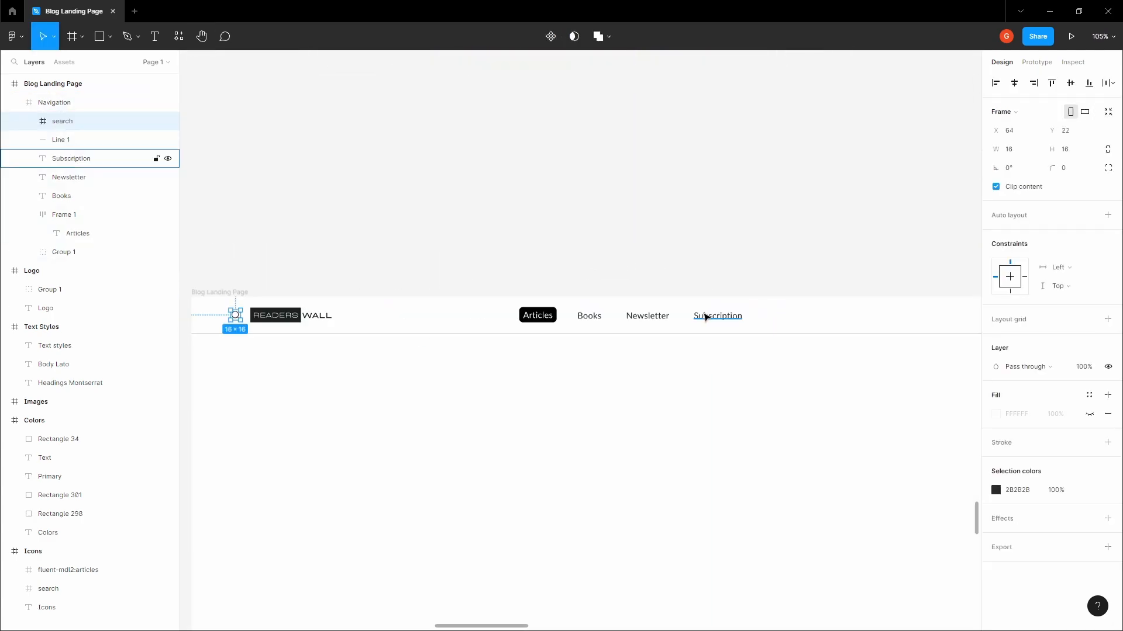
{"action": "scroll", "coordinate": [307, 303], "scroll_direction": "down", "scroll_amount": 5}
{"action": "left_click_drag", "start_coordinate": [307, 304], "coordinate": [720, 303]}
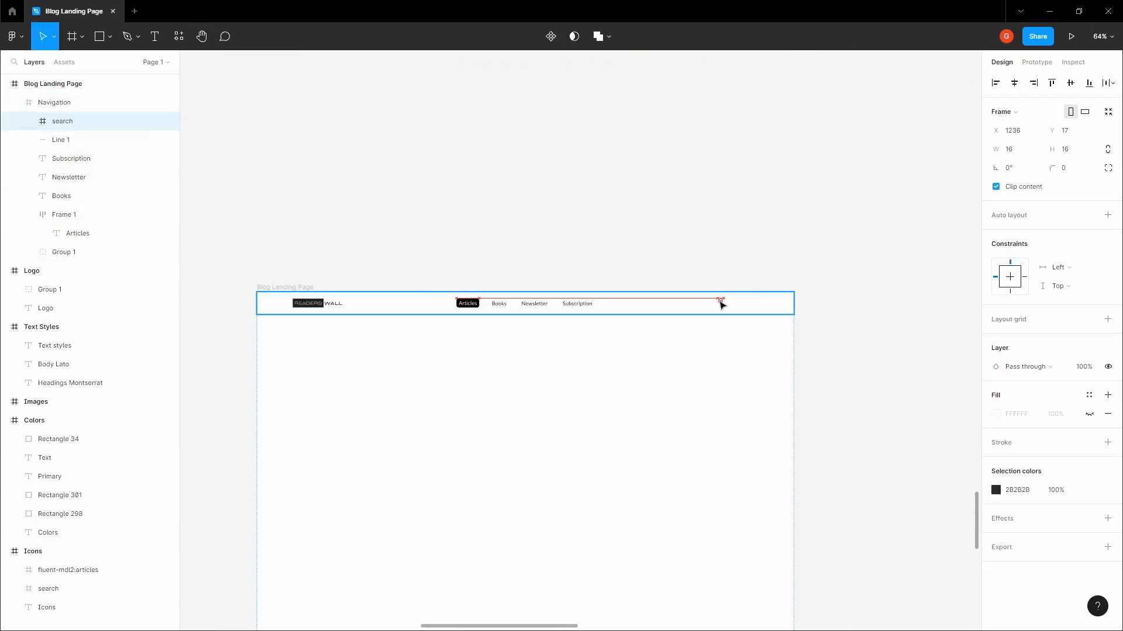
Add the left-aligned text "Search articles" beside the search icon at X 1265, Y 22
{"action": "scroll", "coordinate": [725, 304], "scroll_direction": "up", "scroll_amount": 5}
{"action": "key", "text": "t"}
{"action": "left_click", "coordinate": [683, 277]}
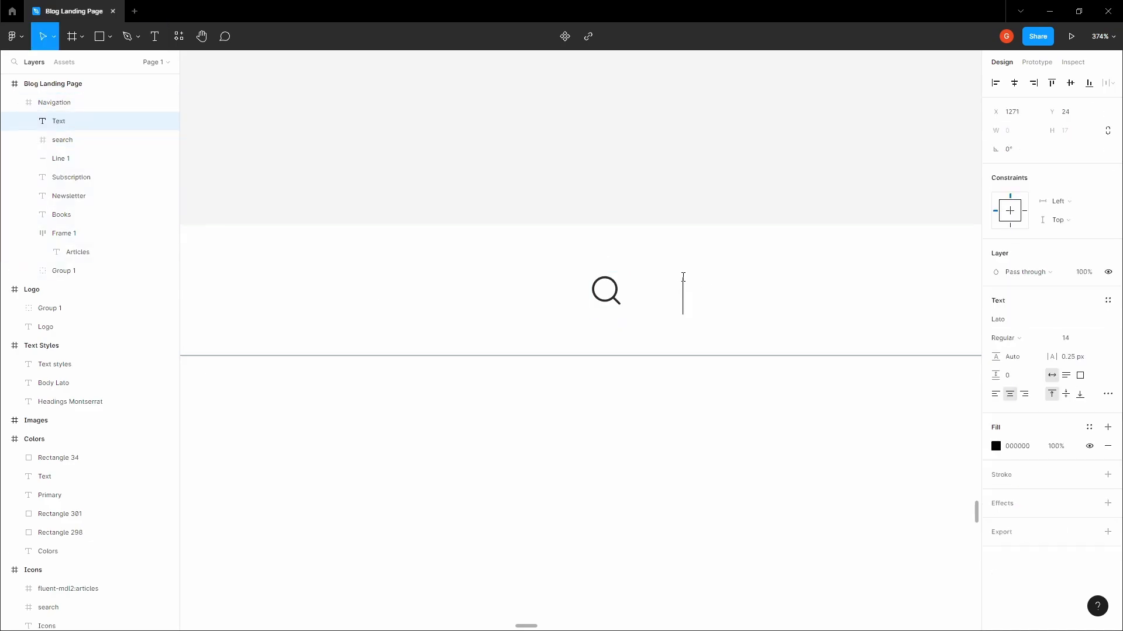
{"action": "type", "text": "Search articles"}
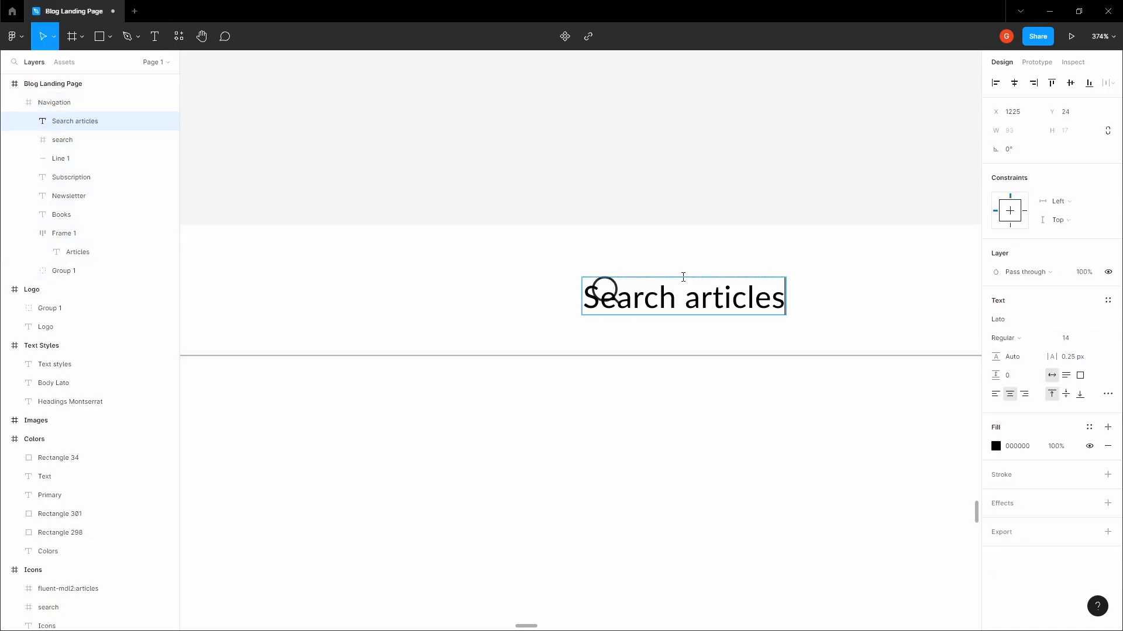
{"action": "key", "text": "Escape"}
{"action": "left_click_drag", "start_coordinate": [692, 307], "coordinate": [798, 308]}
{"action": "left_click", "coordinate": [997, 394]}
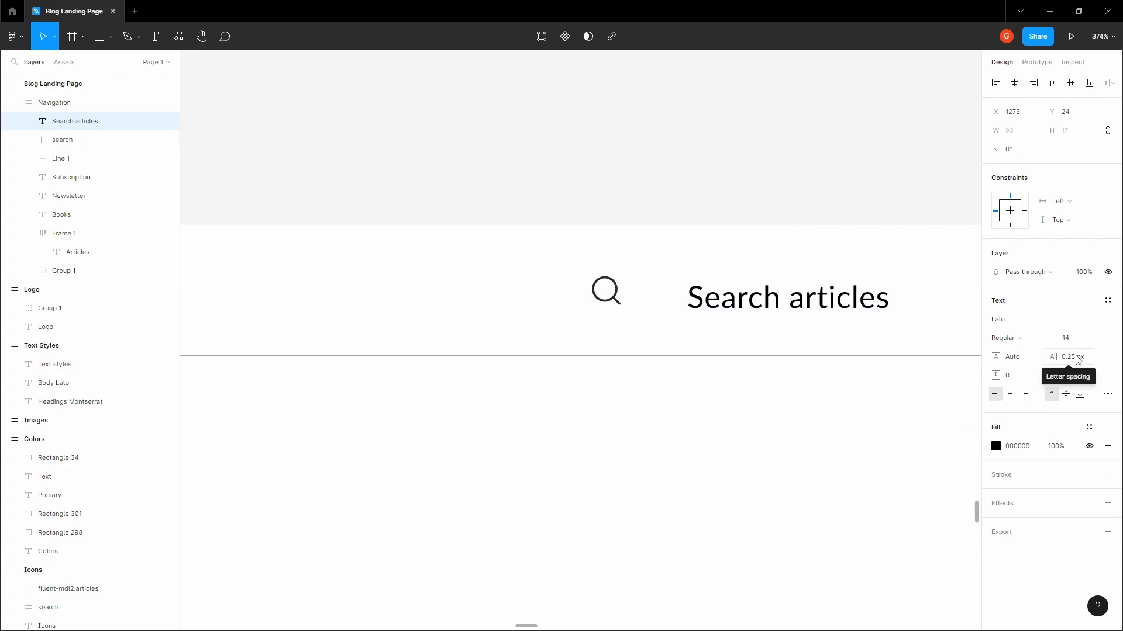
{"action": "left_click_drag", "start_coordinate": [769, 305], "coordinate": [751, 301]}
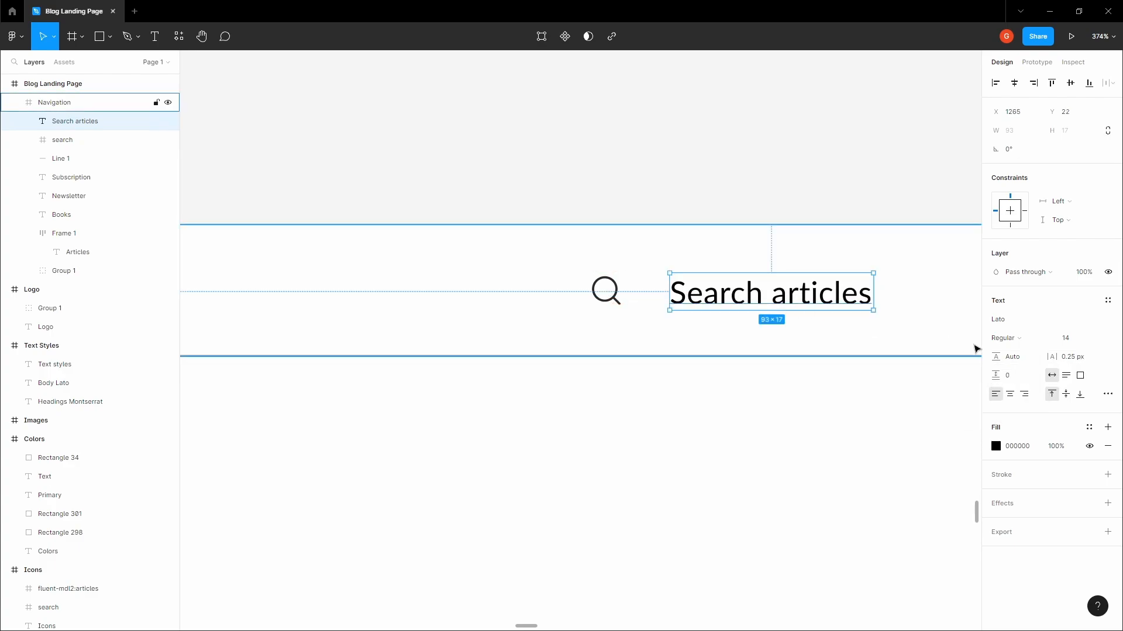
Move the Search articles text closer to the search icon, to X 1250, leaving a 6 px gap
{"action": "scroll", "coordinate": [784, 307], "scroll_direction": "down", "scroll_amount": 5}
{"action": "left_click", "coordinate": [703, 331], "text": "shift"}
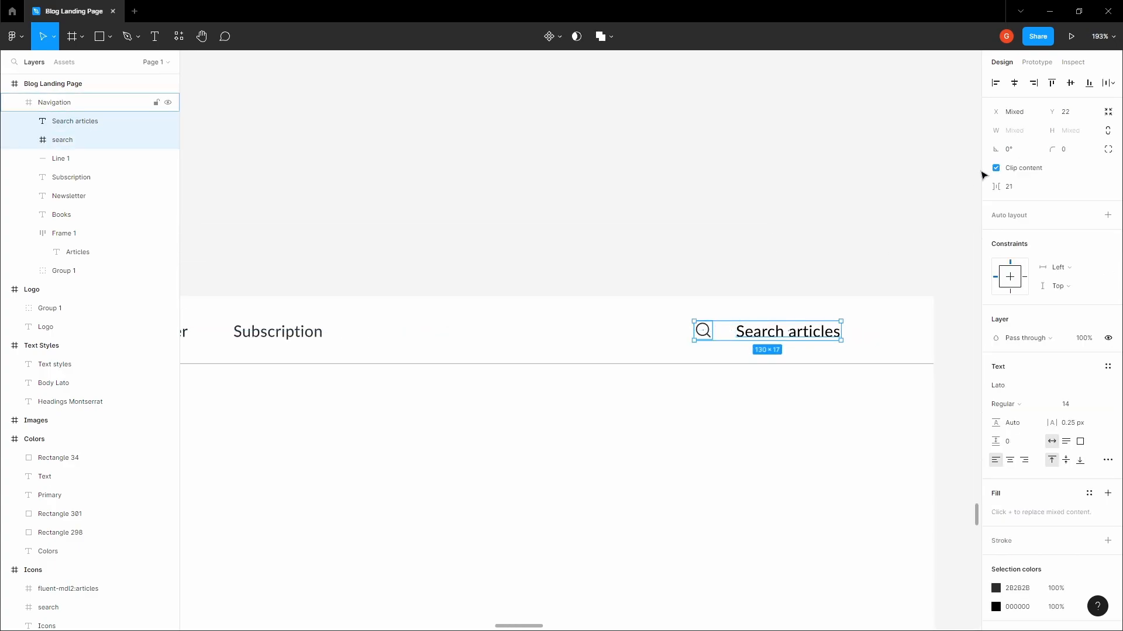
{"action": "scroll", "coordinate": [799, 317], "scroll_direction": "up", "scroll_amount": 5}
{"action": "left_click", "coordinate": [779, 330]}
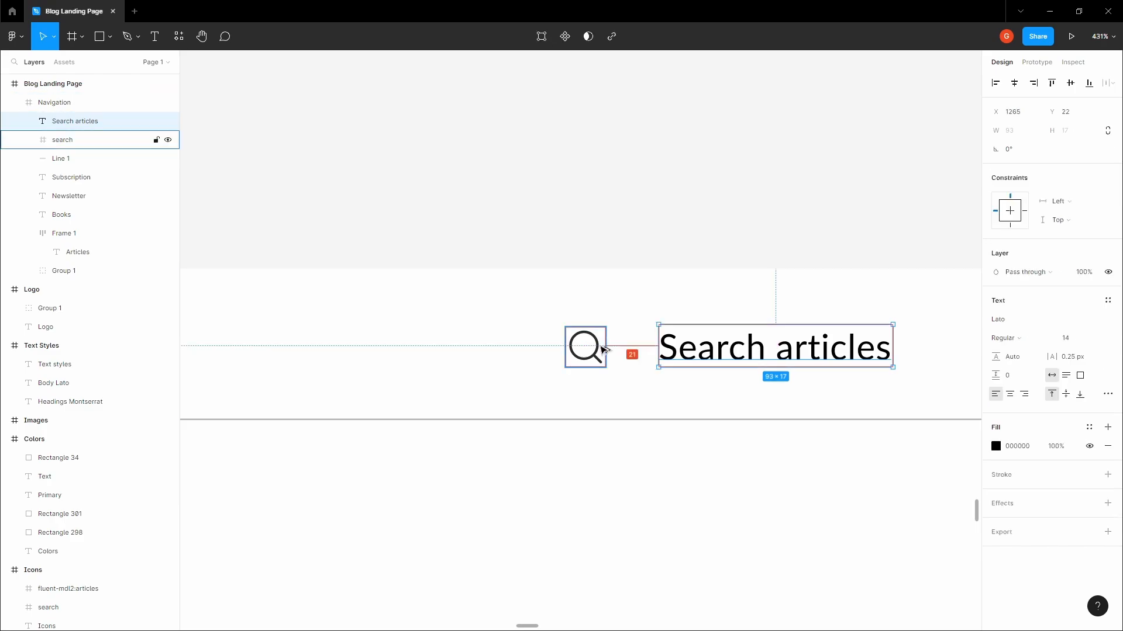
{"action": "key", "text": "Left"}
{"action": "key", "text": "Left"}
{"action": "key", "text": "Left"}
{"action": "key", "text": "Left"}
{"action": "key", "text": "Left"}
{"action": "key", "text": "Left"}
{"action": "key", "text": "Left"}
{"action": "key", "text": "Left"}
{"action": "key", "text": "Left"}
{"action": "key", "text": "Left"}
{"action": "key", "text": "Left"}
{"action": "key", "text": "Left"}
{"action": "key", "text": "Left"}
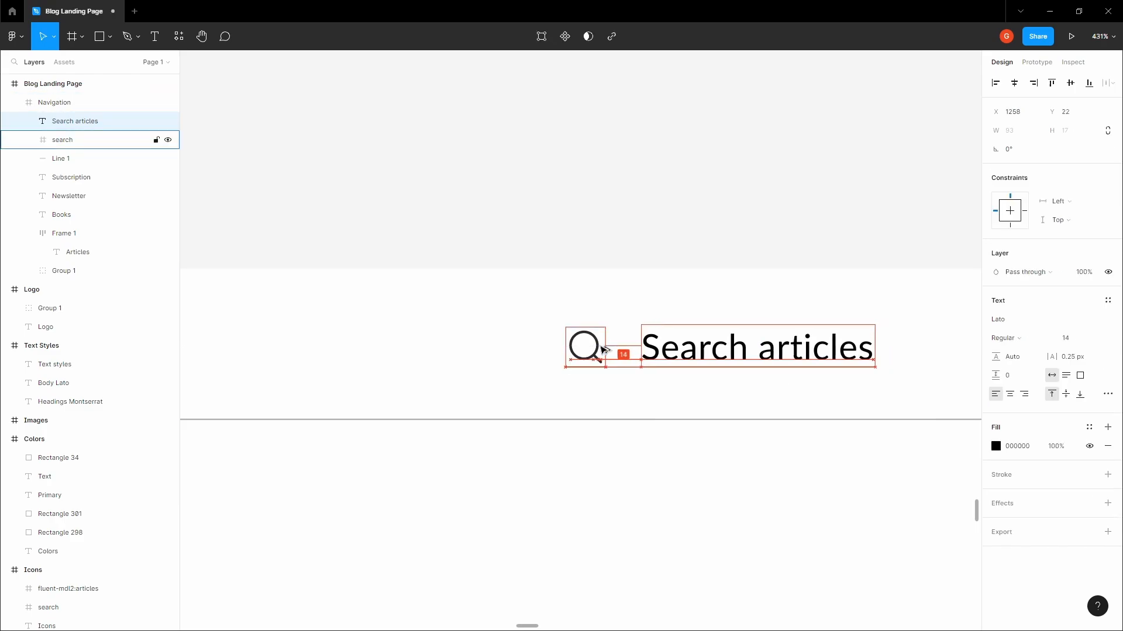
{"action": "key", "text": "Left"}
{"action": "key", "text": "Left"}
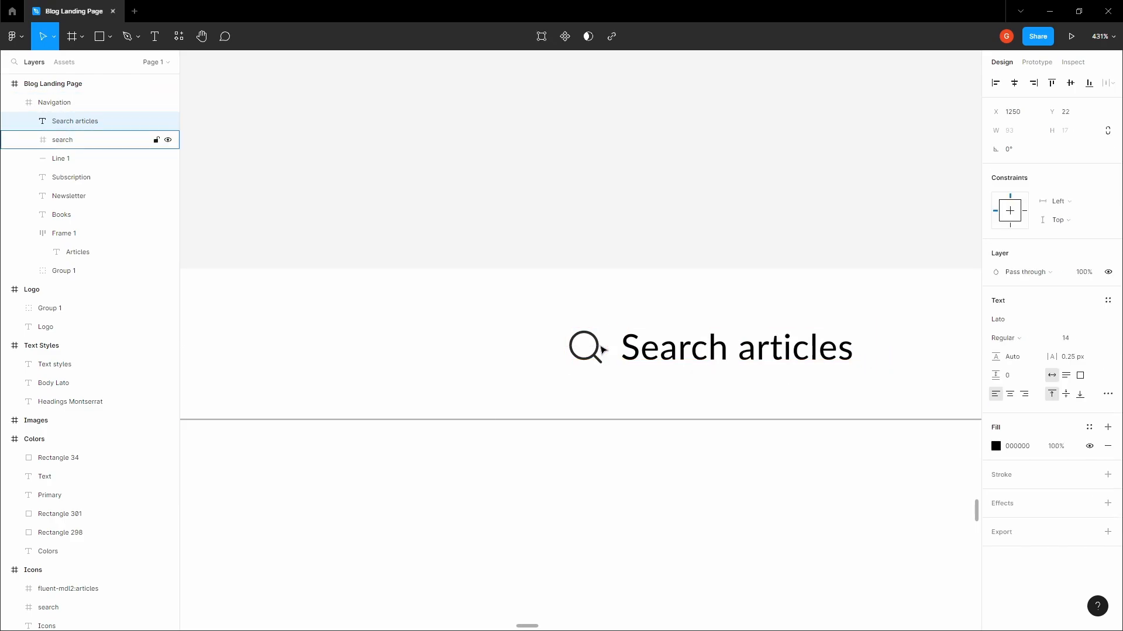
Group the search icon with the Search articles text and set the text's fill to grey 858585
{"action": "left_click", "coordinate": [589, 350], "text": "shift"}
{"action": "key", "text": "ctrl+g"}
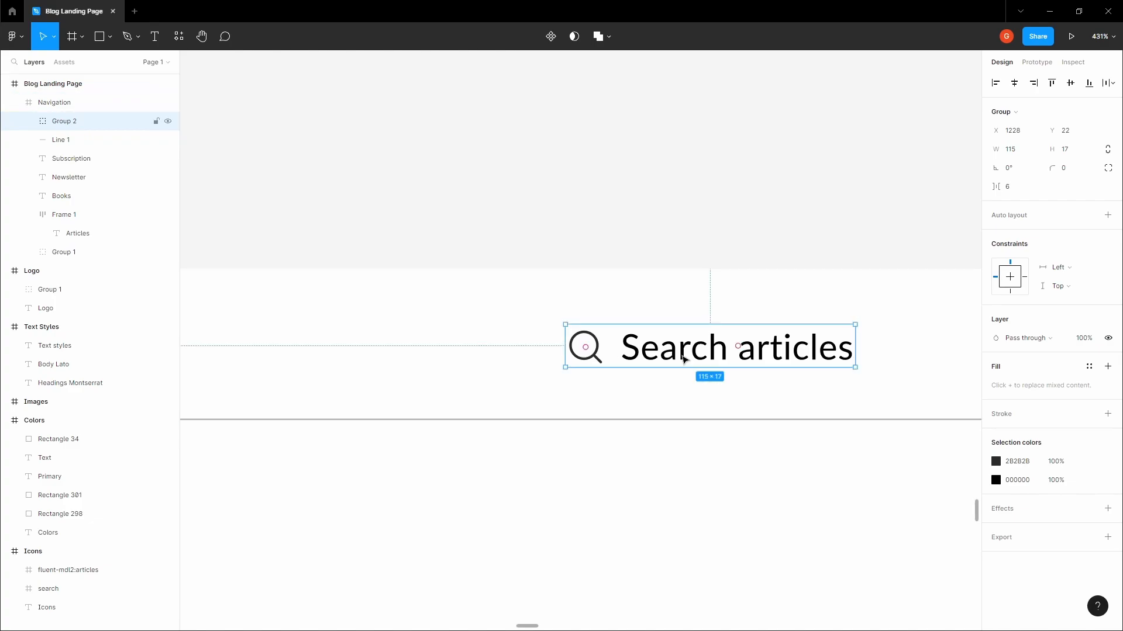
{"action": "double_click", "coordinate": [683, 357]}
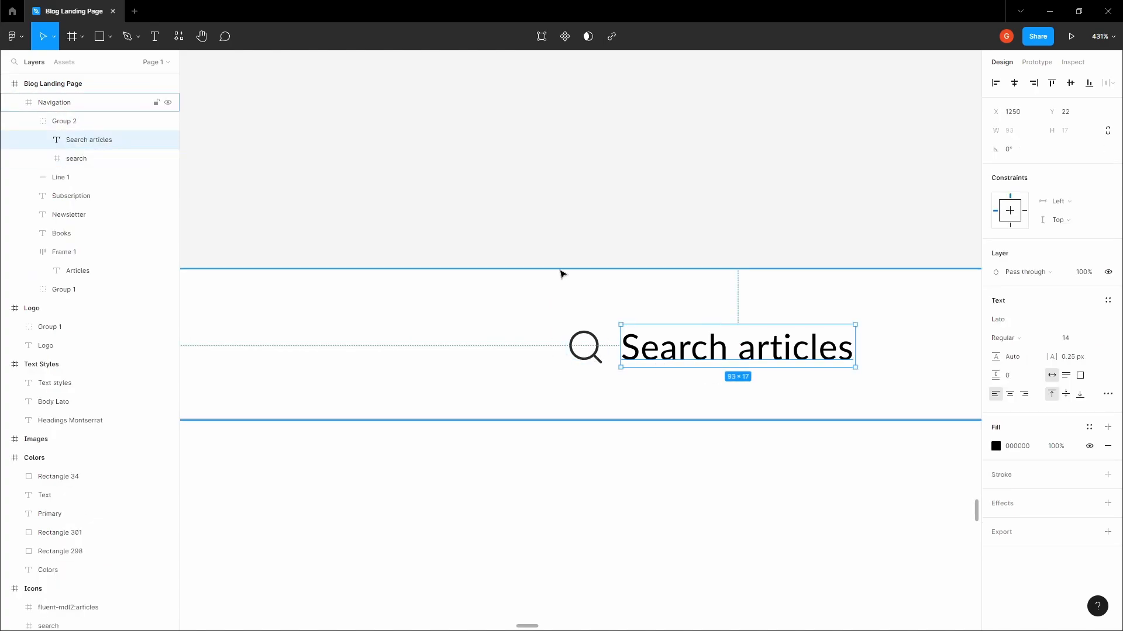
{"action": "left_click", "coordinate": [996, 446]}
{"action": "left_click_drag", "start_coordinate": [853, 475], "coordinate": [807, 413]}
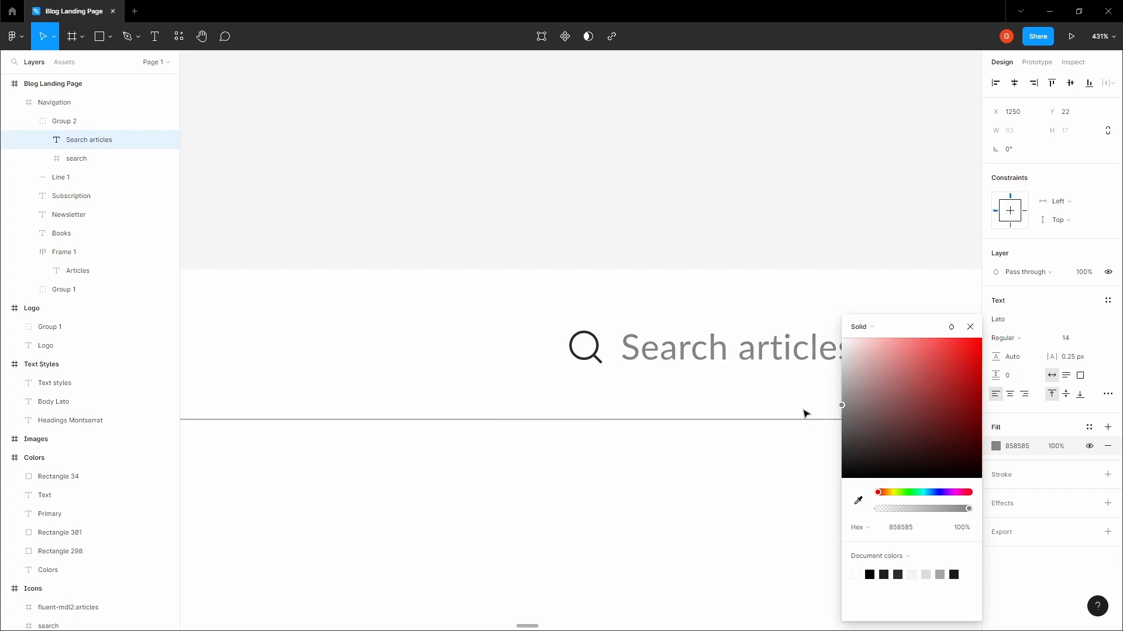
{"action": "left_click", "coordinate": [556, 186]}
Draw a frame of about 161 × 46 around the search group and apply auto layout to it
{"action": "scroll", "coordinate": [380, 220], "scroll_direction": "down", "scroll_amount": 3}
{"action": "left_click", "coordinate": [534, 317]}
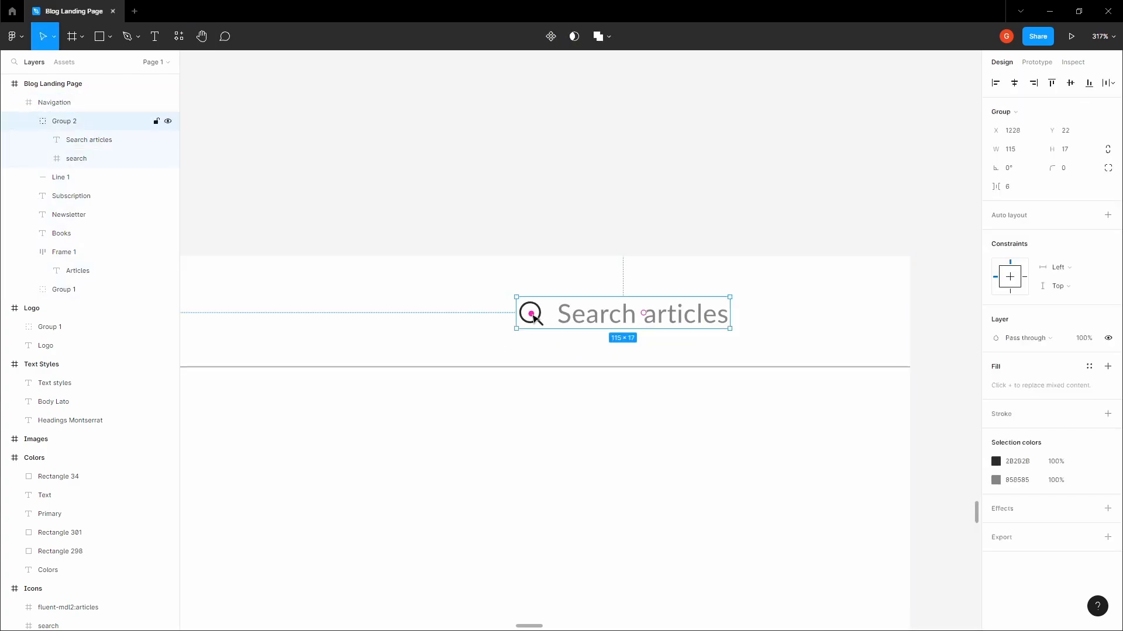
{"action": "left_click", "coordinate": [508, 299]}
{"action": "key", "text": "f"}
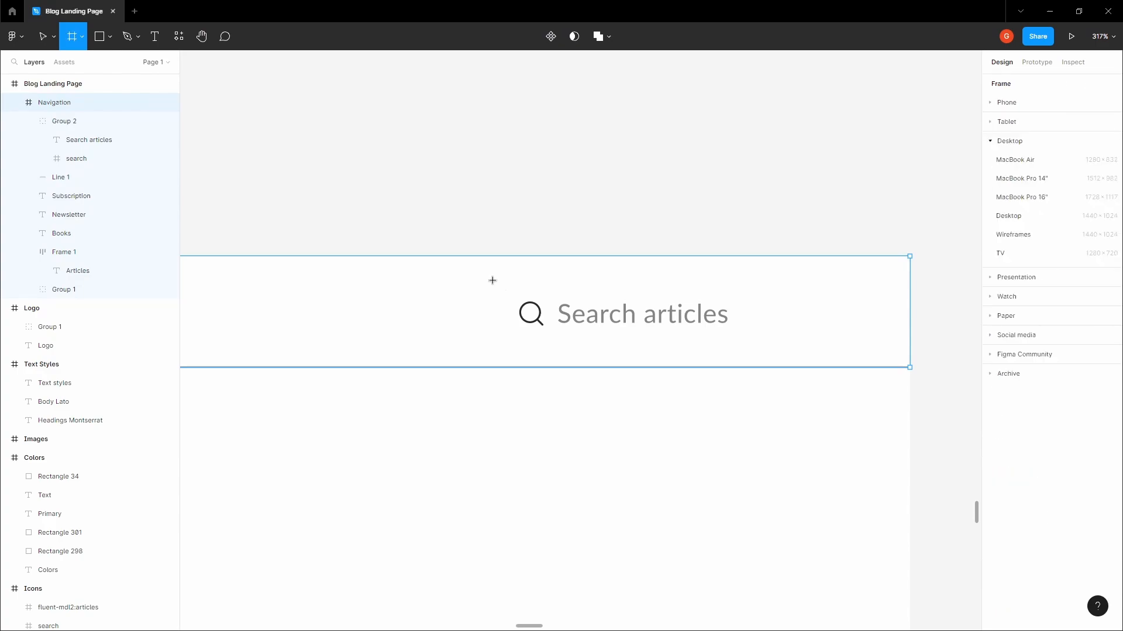
{"action": "mouse_move", "coordinate": [487, 273]}
{"action": "left_mouse_down"}
{"action": "mouse_move", "coordinate": [725, 361]}
{"action": "mouse_move", "coordinate": [785, 359]}
{"action": "left_mouse_up"}
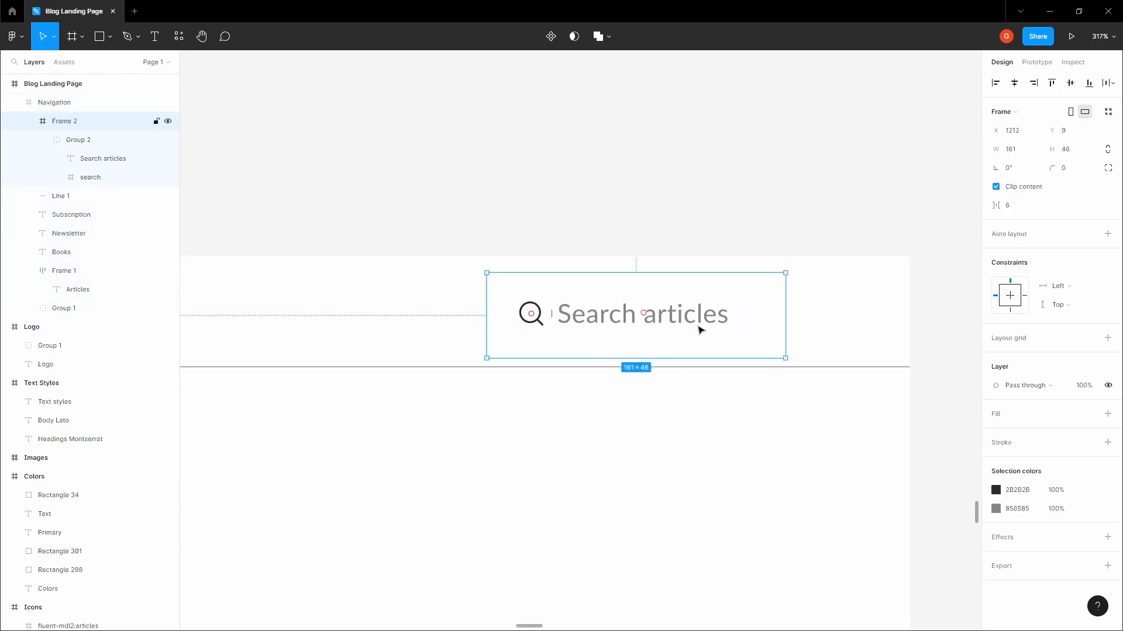
{"action": "key", "text": "shift+a"}
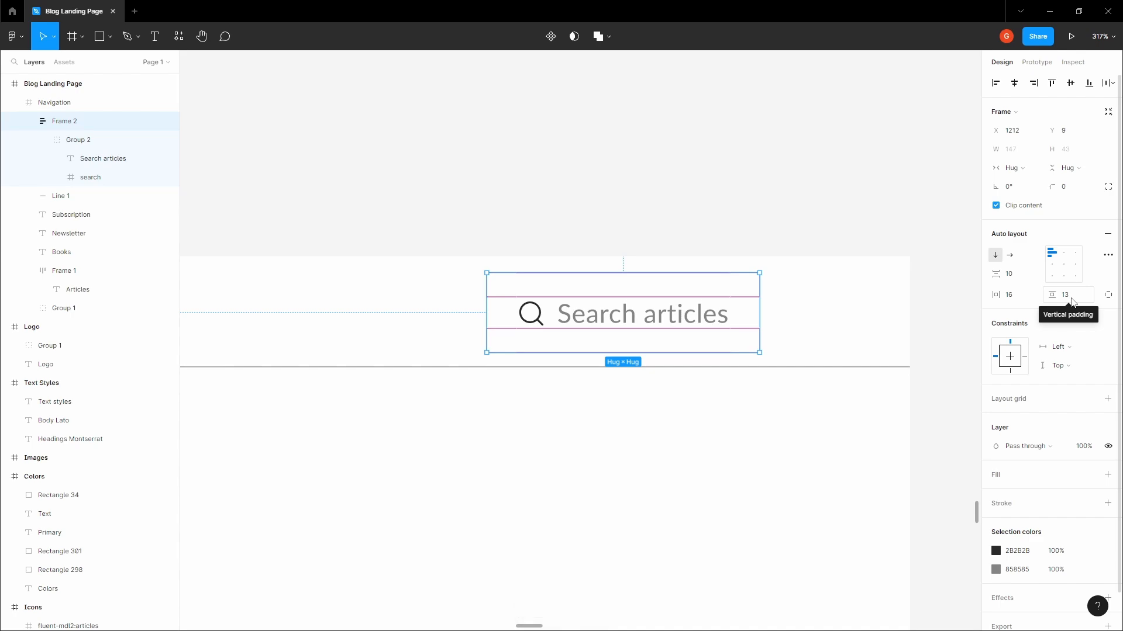
Set the search frame's horizontal and vertical padding to 4 and move the frame to X 1217, Y 17
{"action": "left_click", "coordinate": [1018, 300]}
{"action": "key", "text": "Tab"}
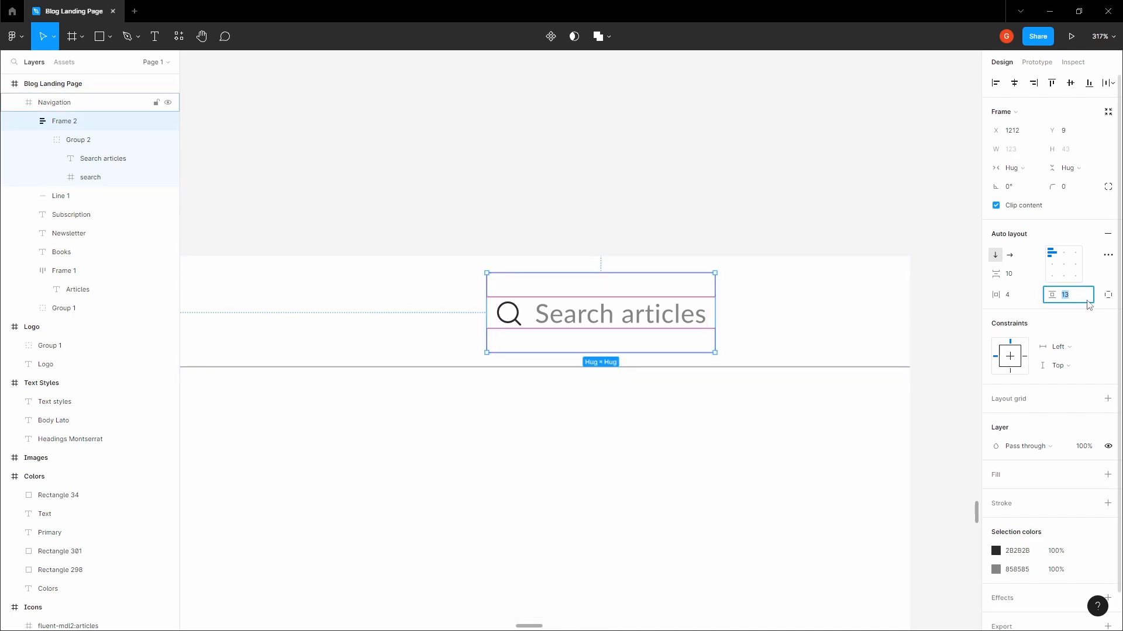
{"action": "type", "text": "4"}
{"action": "key", "text": "Tab"}
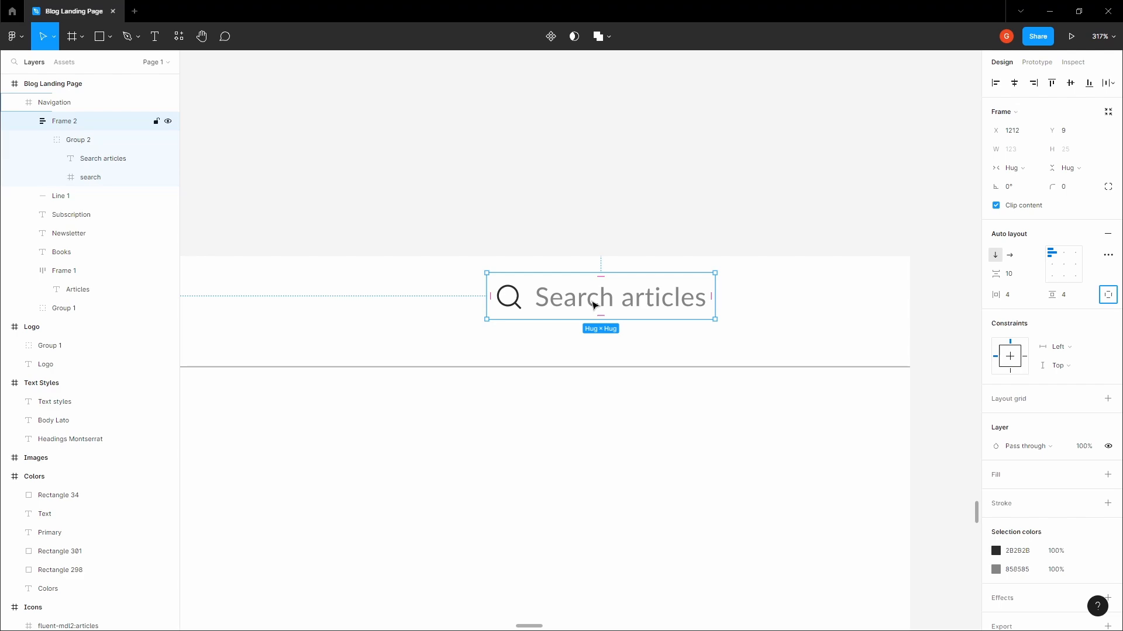
{"action": "left_click_drag", "start_coordinate": [597, 302], "coordinate": [607, 317]}
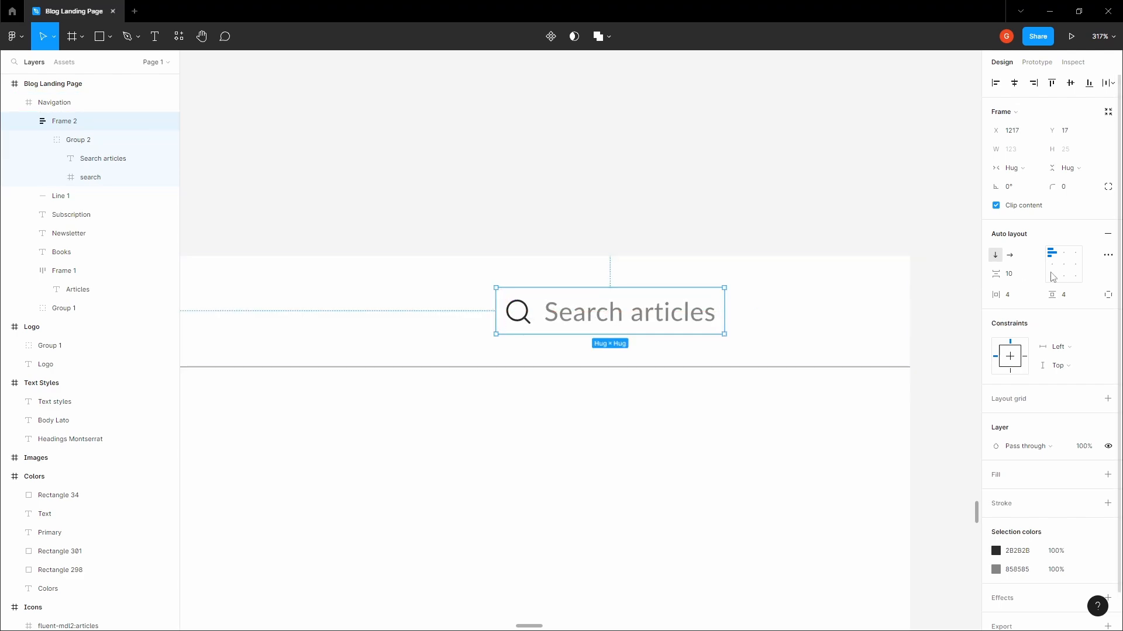
Remove the auto layout from the search frame and widen the frame to 162
{"action": "left_click", "coordinate": [1111, 237]}
{"action": "left_click_drag", "start_coordinate": [727, 314], "coordinate": [797, 312]}
Add an ellipsis to the search text so it reads "Search articles..."
{"action": "double_click", "coordinate": [671, 318]}
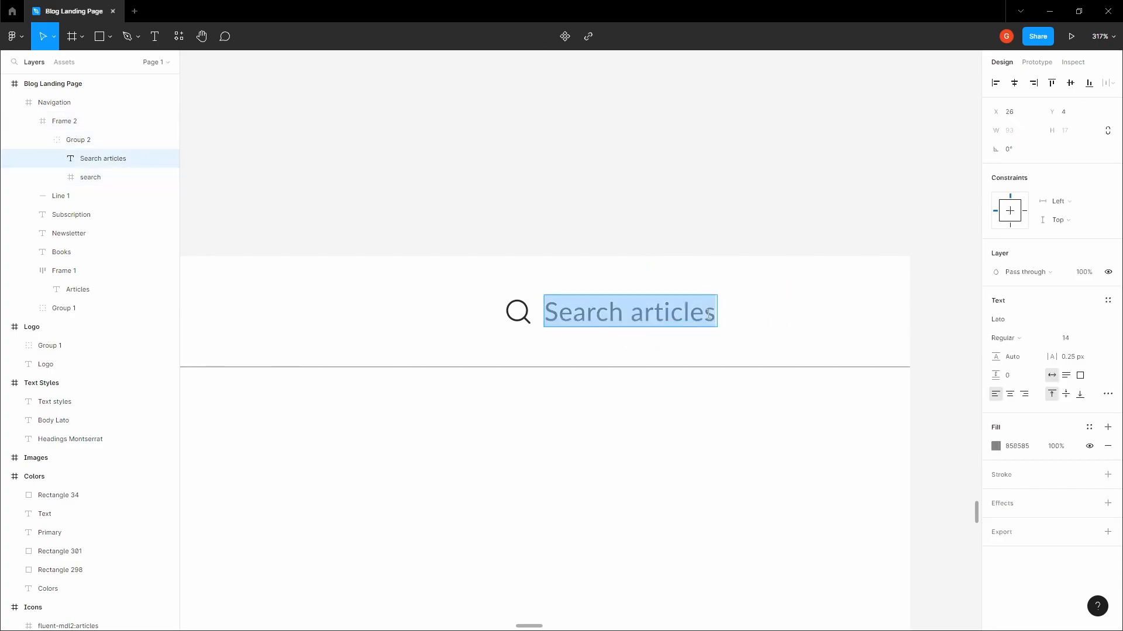
{"action": "key", "text": "Escape"}
{"action": "type", "text": "..."}
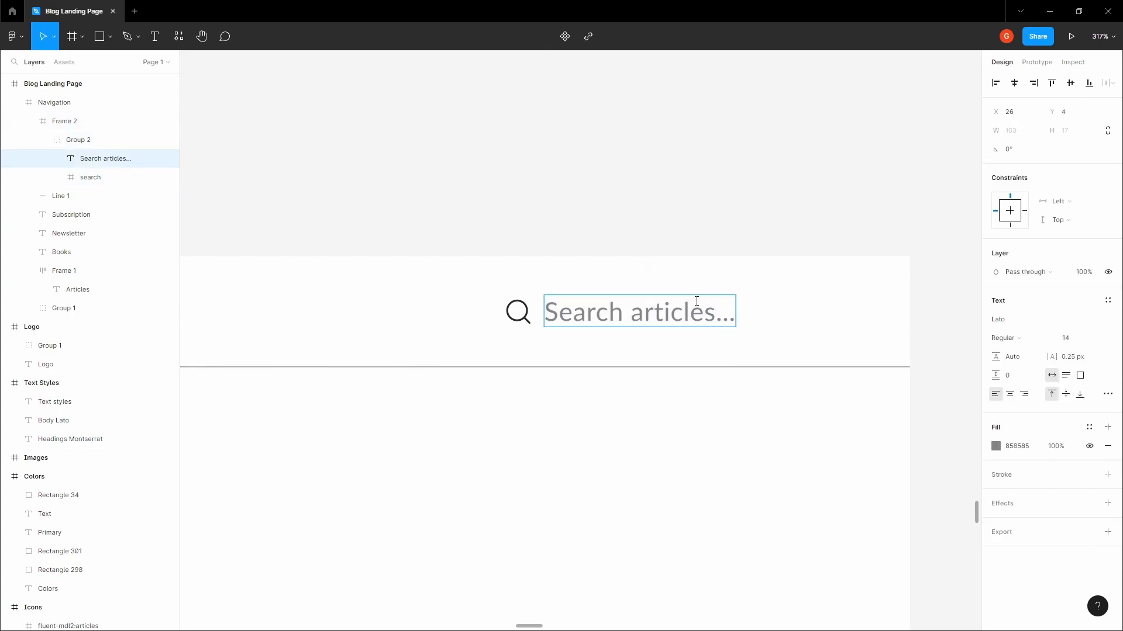
{"action": "left_click", "coordinate": [642, 223]}
Add a solid light grey F1F1F1 fill to the search frame
{"action": "left_click", "coordinate": [672, 316]}
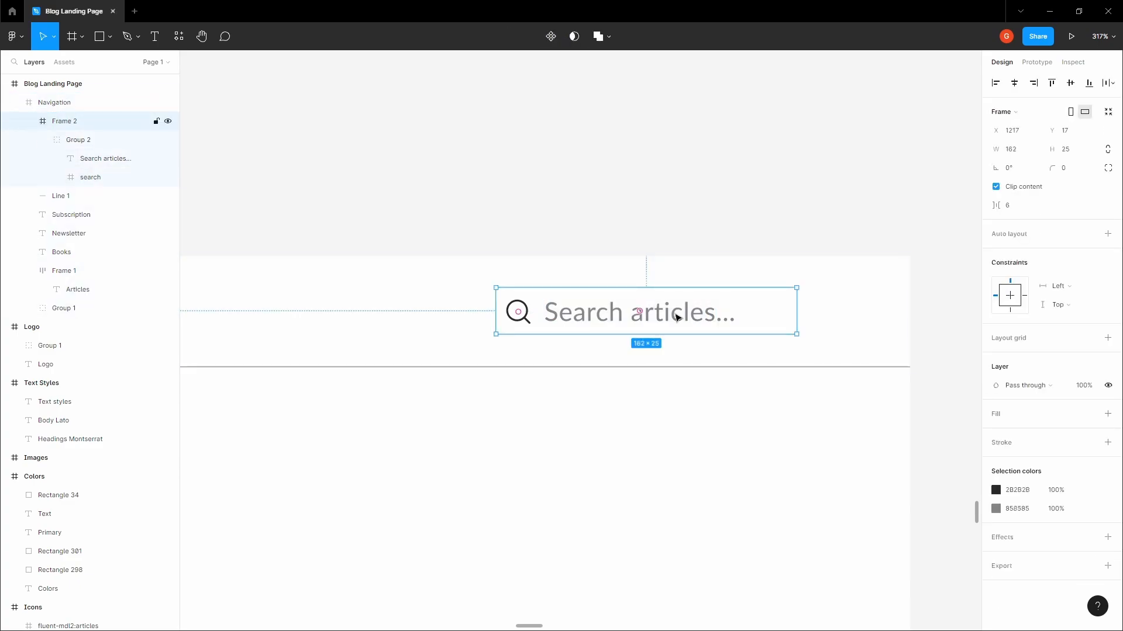
{"action": "left_click", "coordinate": [1107, 414]}
{"action": "left_click", "coordinate": [996, 434]}
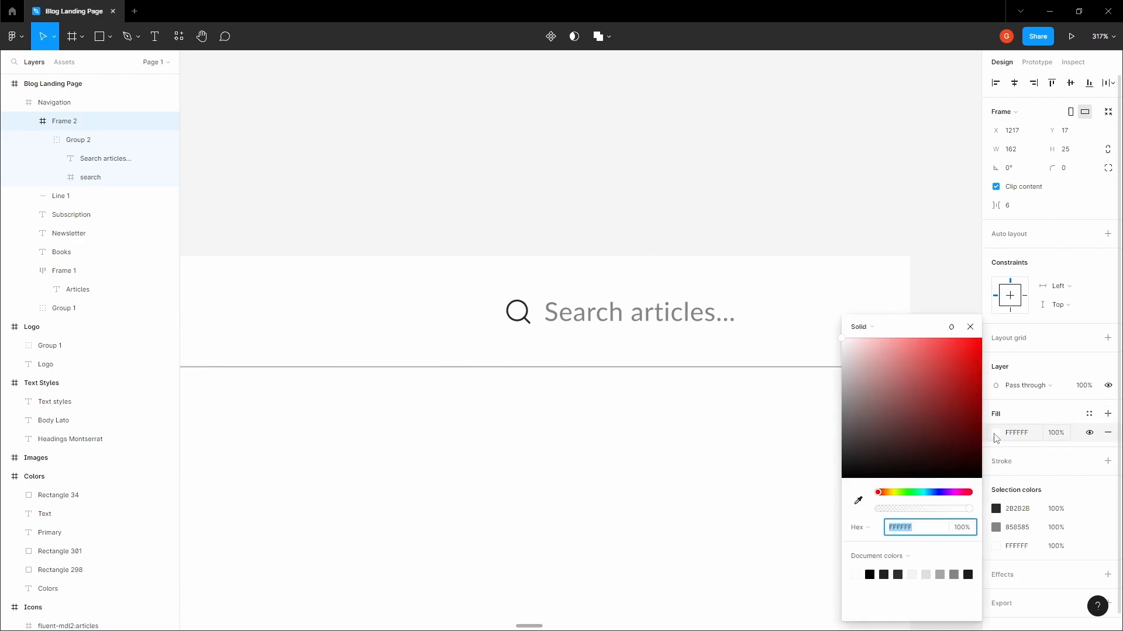
{"action": "left_click", "coordinate": [842, 346]}
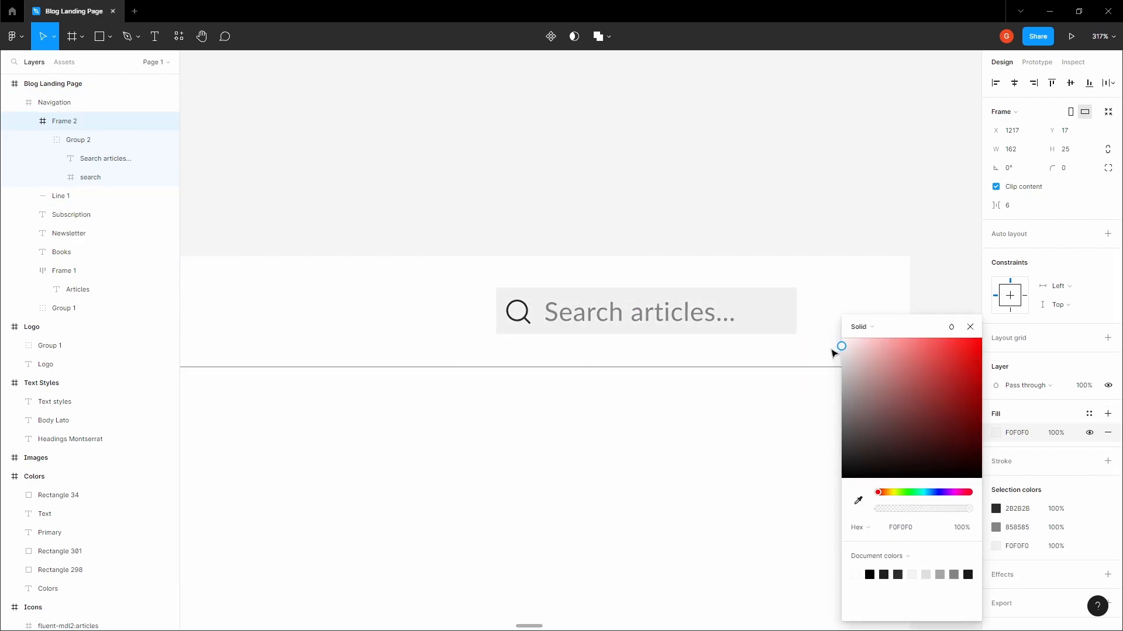
{"action": "left_click_drag", "start_coordinate": [828, 349], "coordinate": [825, 347]}
{"action": "scroll", "coordinate": [734, 355], "scroll_direction": "down", "scroll_amount": 4}
{"action": "left_click", "coordinate": [695, 297]}
{"action": "left_click_drag", "start_coordinate": [721, 306], "coordinate": [761, 243]}
{"action": "left_click", "coordinate": [787, 276]}
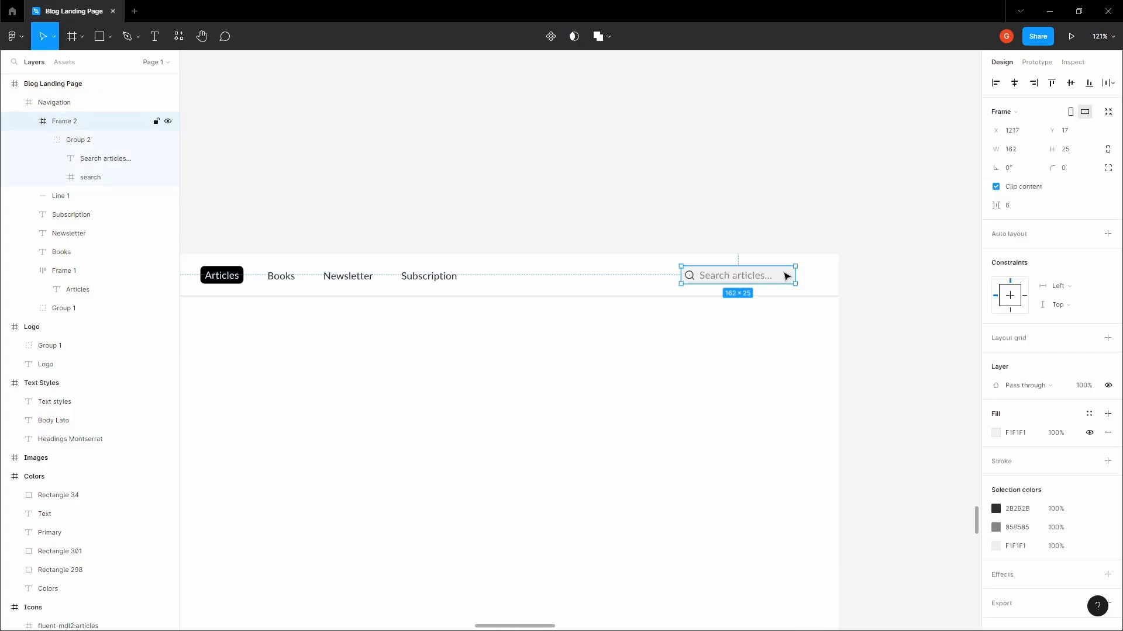
Lighten the search frame's fill to F3F3F3
{"action": "scroll", "coordinate": [785, 276], "scroll_direction": "up", "scroll_amount": 3}
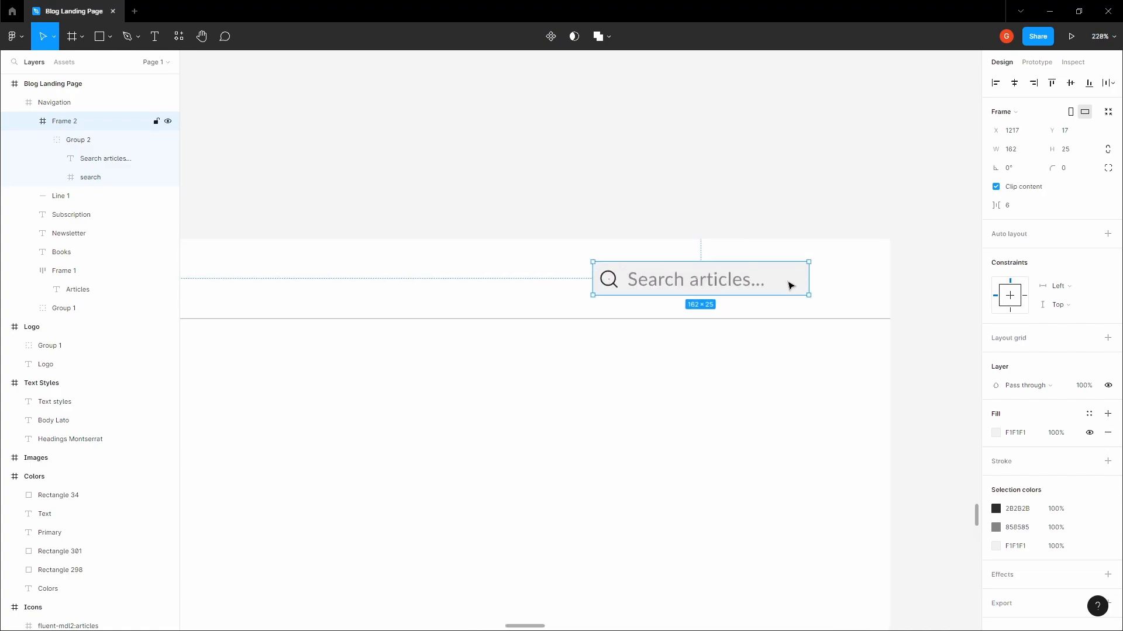
{"action": "left_click", "coordinate": [712, 288], "text": "ctrl"}
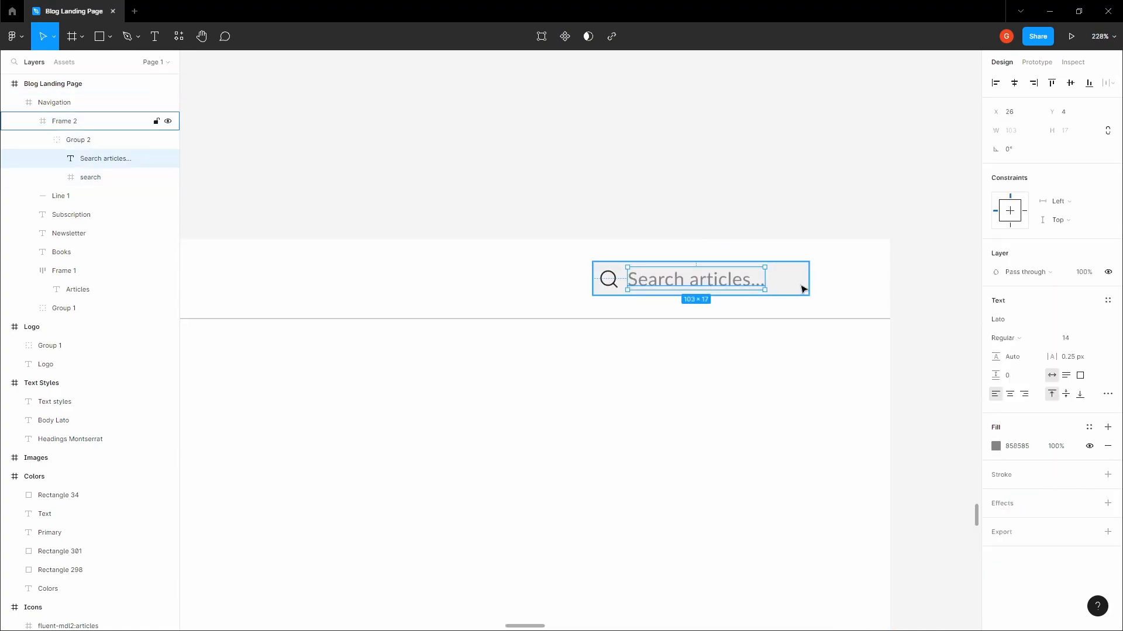
{"action": "left_click", "coordinate": [803, 287], "text": "ctrl"}
{"action": "scroll", "coordinate": [785, 297], "scroll_direction": "down", "scroll_amount": 4}
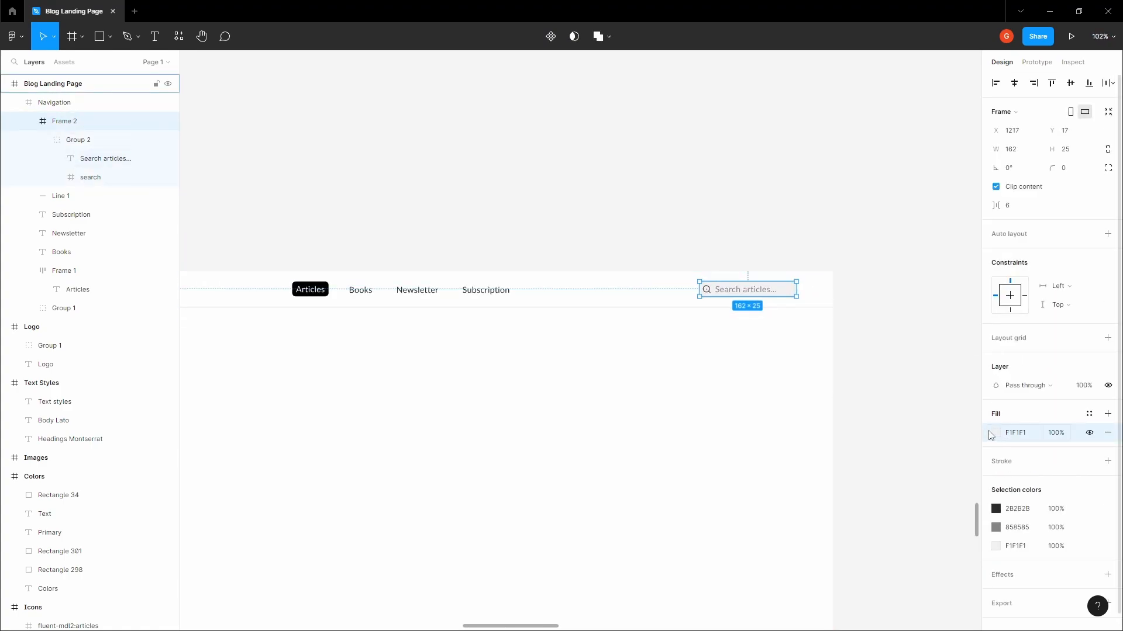
{"action": "left_click", "coordinate": [996, 432]}
{"action": "left_click_drag", "start_coordinate": [970, 429], "coordinate": [827, 352]}
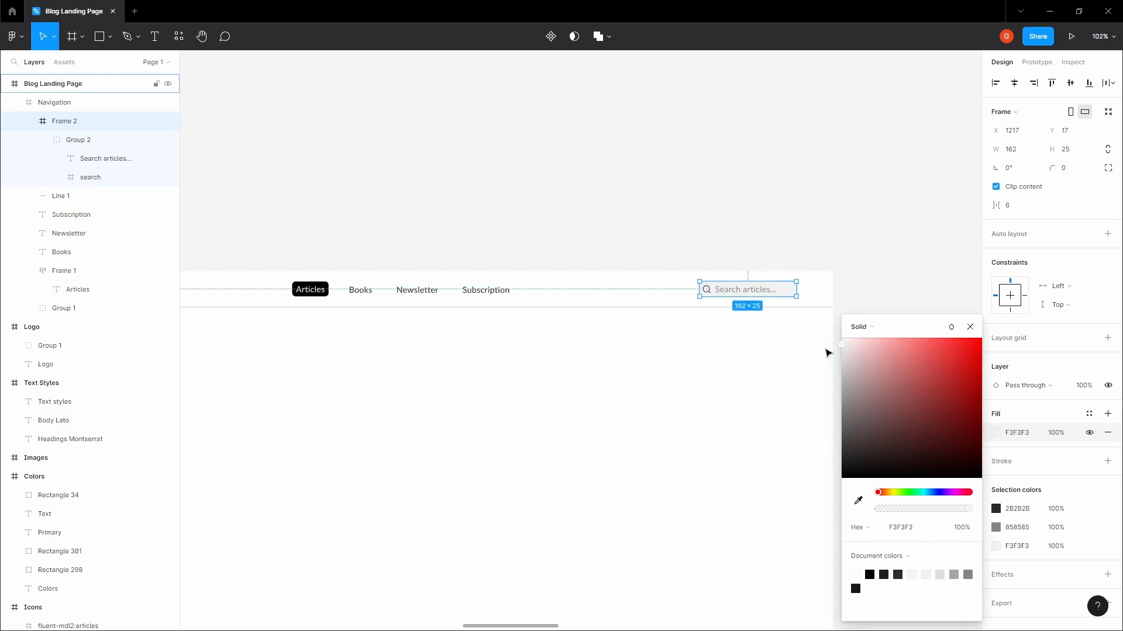
{"action": "left_click", "coordinate": [823, 347]}
Set the search icon's colour to grey 999999
{"action": "scroll", "coordinate": [742, 273], "scroll_direction": "up", "scroll_amount": 4}
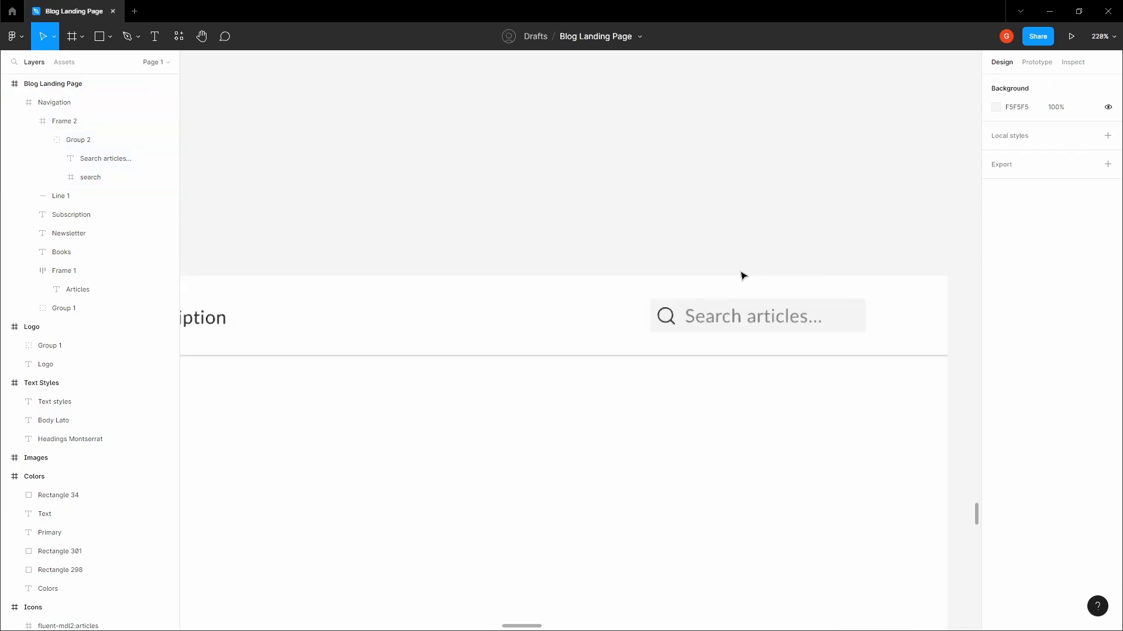
{"action": "left_click", "coordinate": [747, 318]}
{"action": "double_click", "coordinate": [749, 318]}
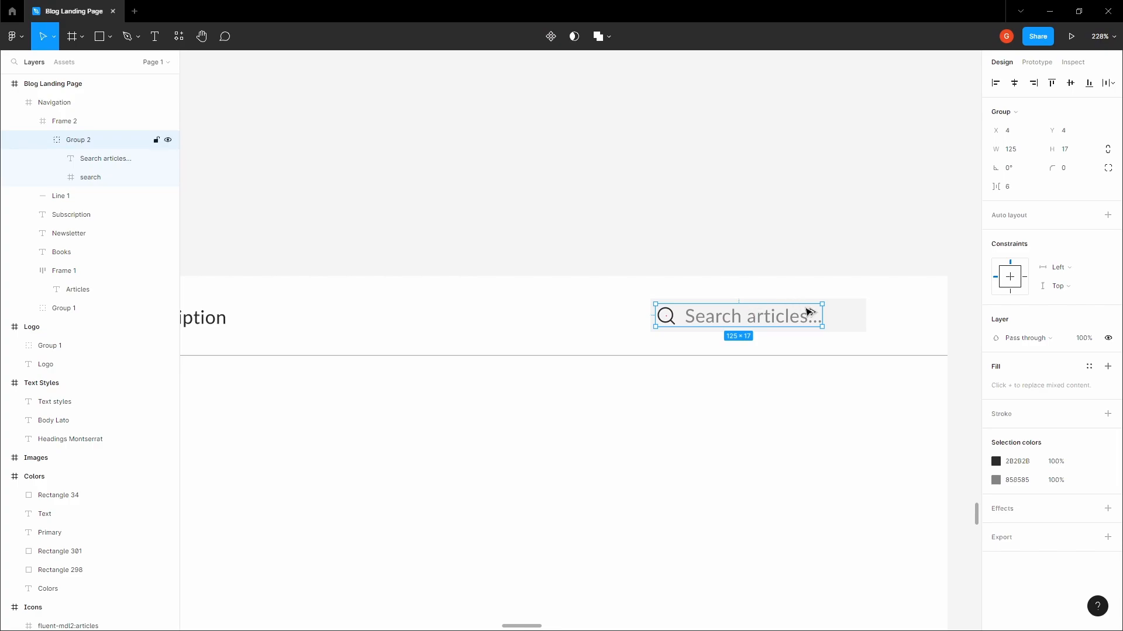
{"action": "scroll", "coordinate": [784, 326], "scroll_direction": "up", "scroll_amount": 3}
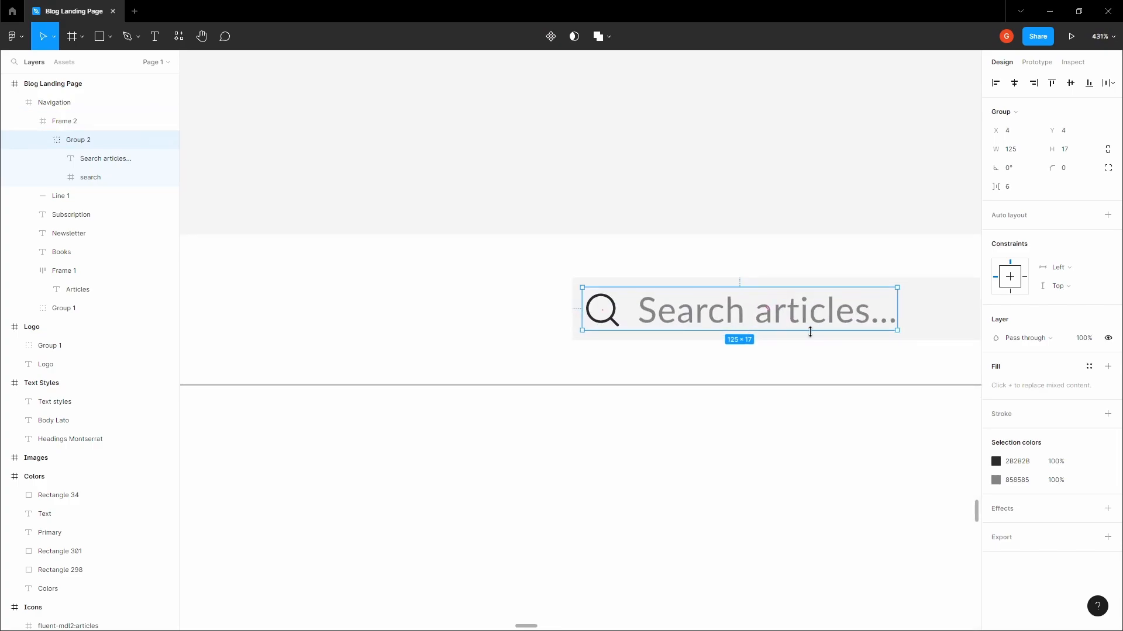
{"action": "left_click", "coordinate": [930, 329]}
{"action": "double_click", "coordinate": [609, 323]}
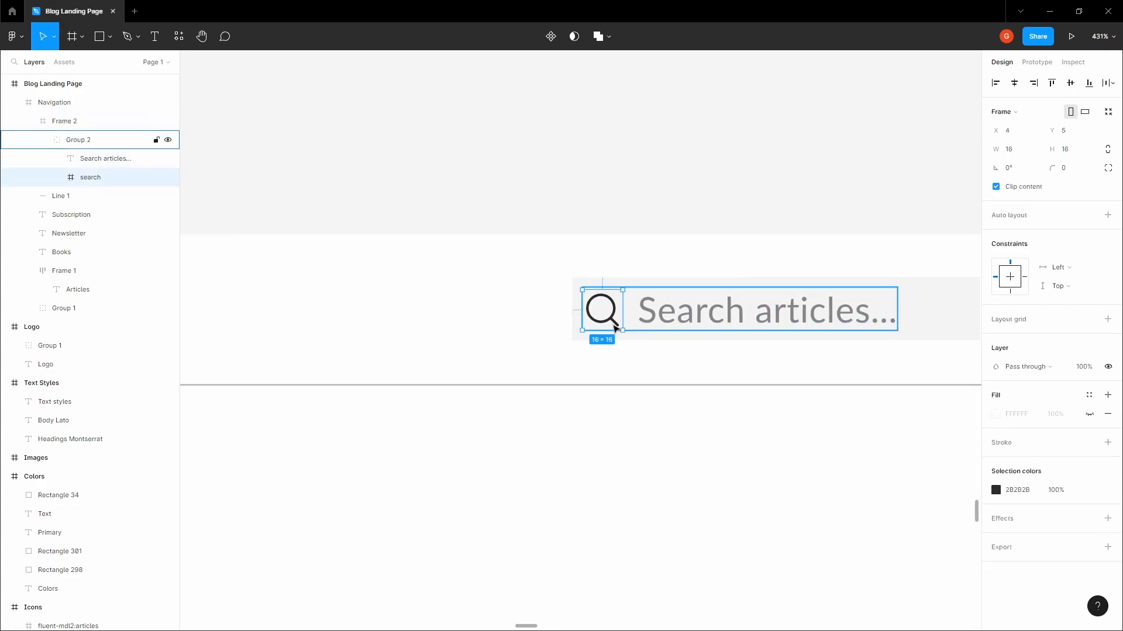
{"action": "double_click", "coordinate": [611, 324]}
{"action": "left_click", "coordinate": [998, 492]}
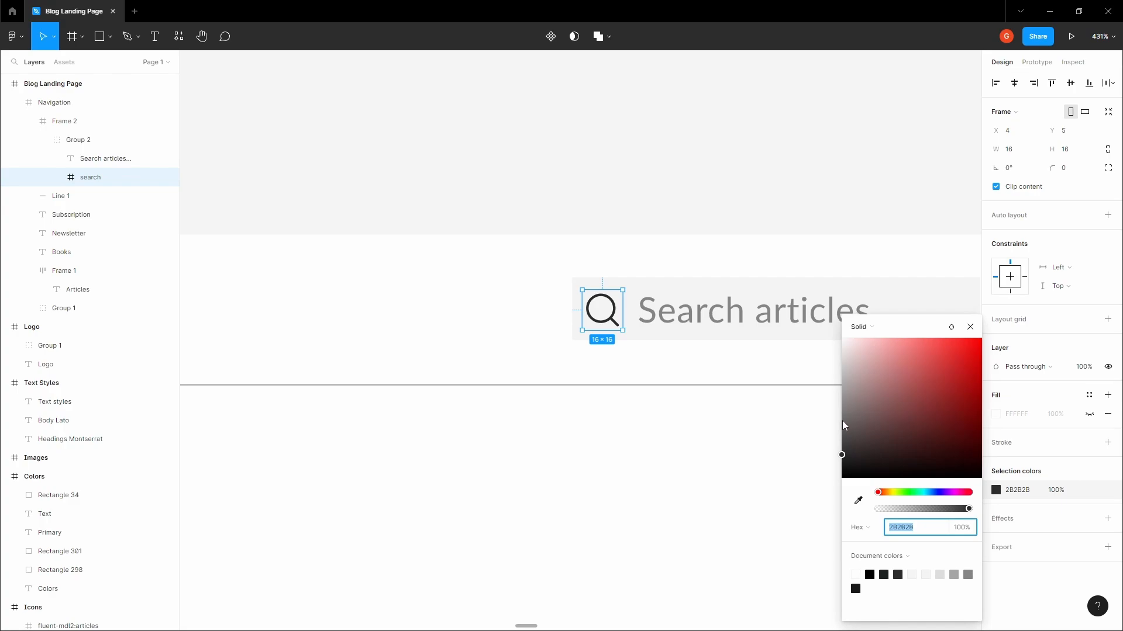
{"action": "left_click_drag", "start_coordinate": [843, 426], "coordinate": [842, 398]}
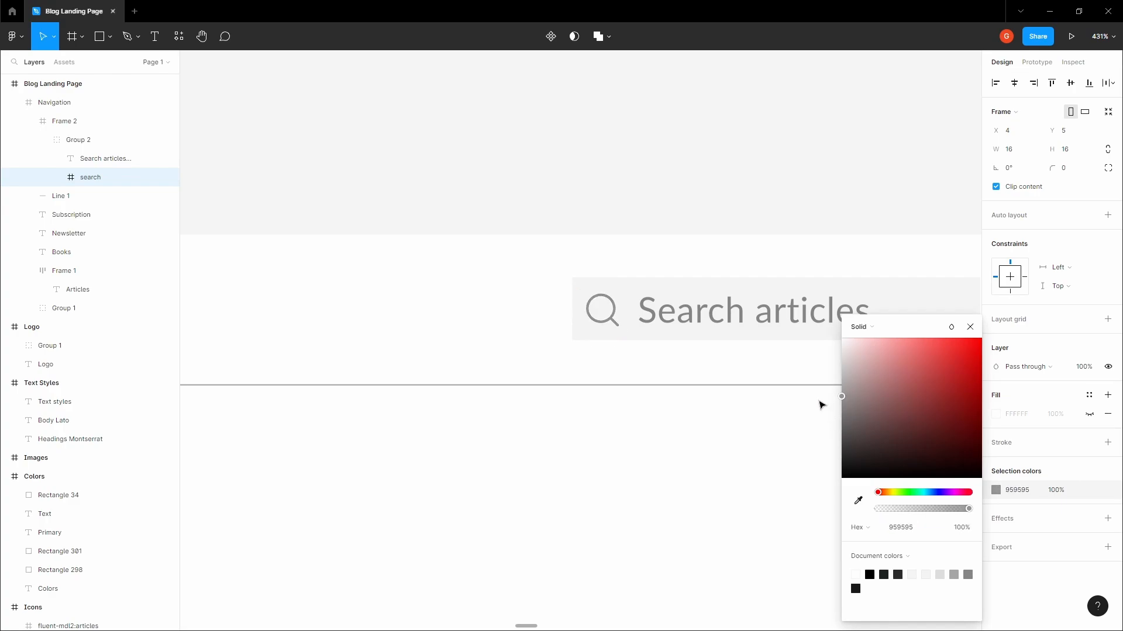
{"action": "left_click", "coordinate": [531, 173]}
{"action": "scroll", "coordinate": [531, 173], "scroll_direction": "down", "scroll_amount": 3}
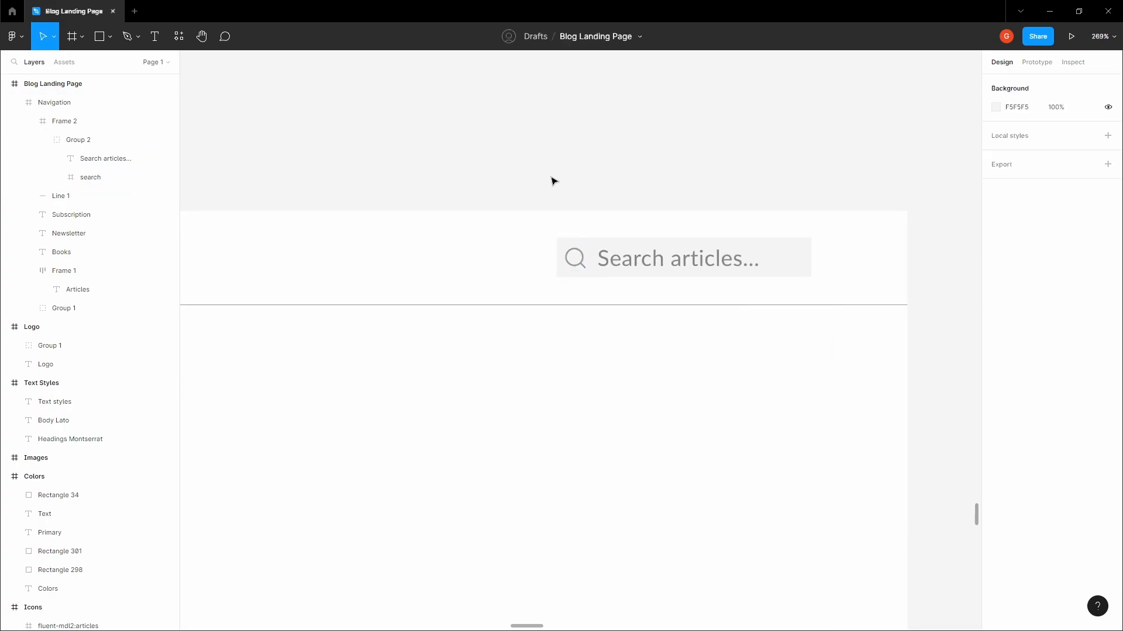
Round the corners of the search frame with a corner radius of 4
{"action": "left_click", "coordinate": [783, 267]}
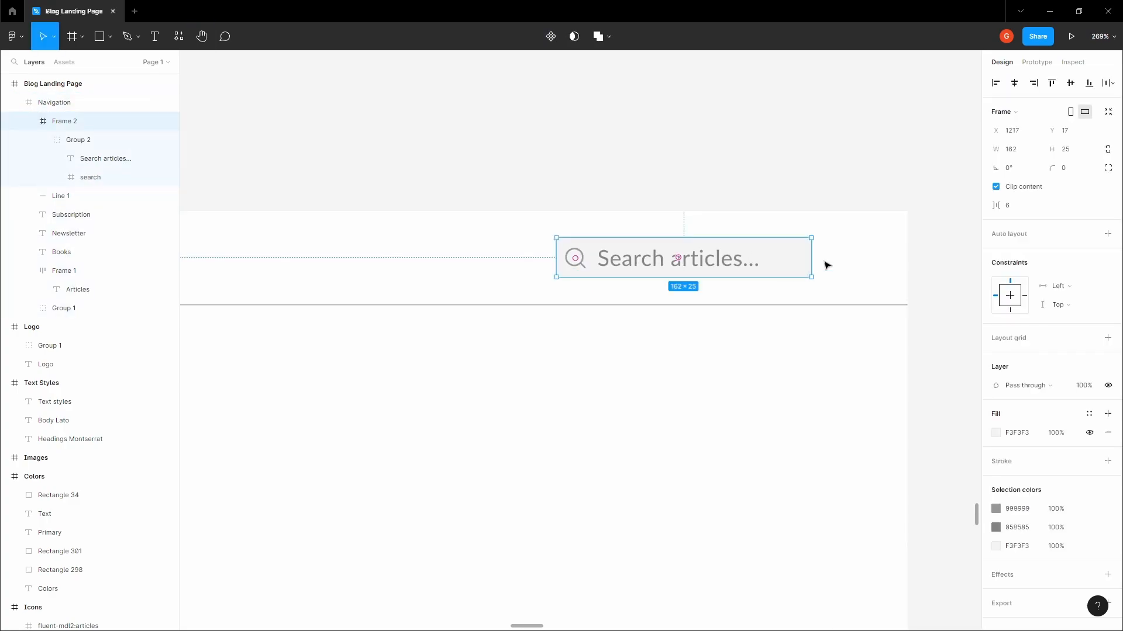
{"action": "left_click", "coordinate": [1074, 171]}
{"action": "left_click", "coordinate": [721, 145]}
{"action": "scroll", "coordinate": [720, 145], "scroll_direction": "down", "scroll_amount": 5}
{"action": "key", "text": "space"}
{"action": "left_click_drag", "start_coordinate": [721, 145], "coordinate": [780, 152]}
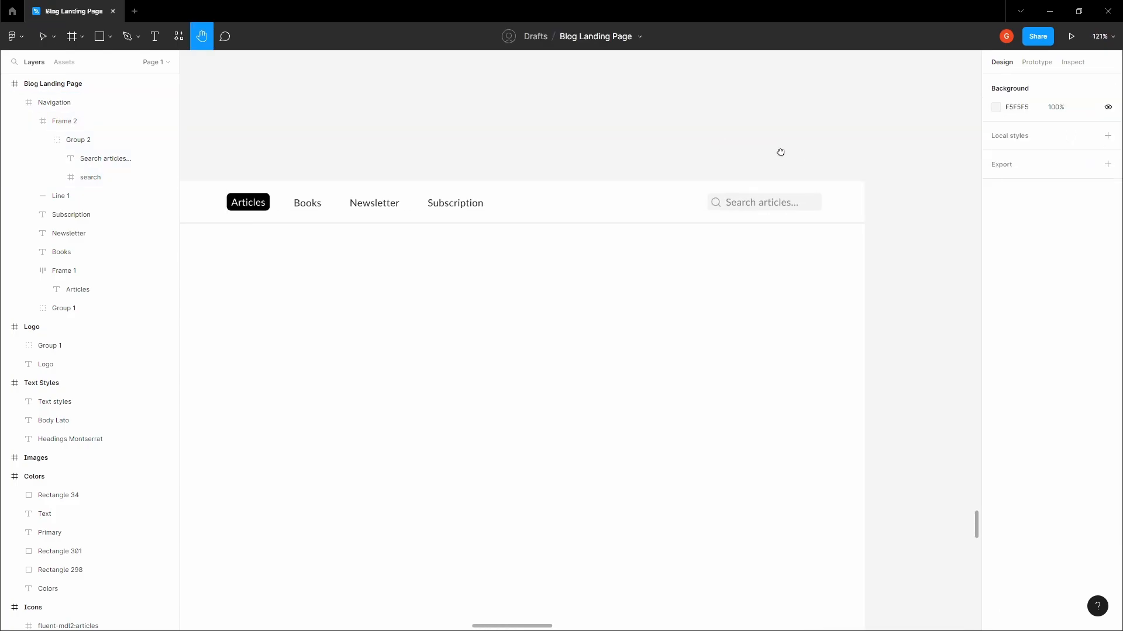
{"action": "scroll", "coordinate": [789, 154], "scroll_direction": "up", "scroll_amount": 5}
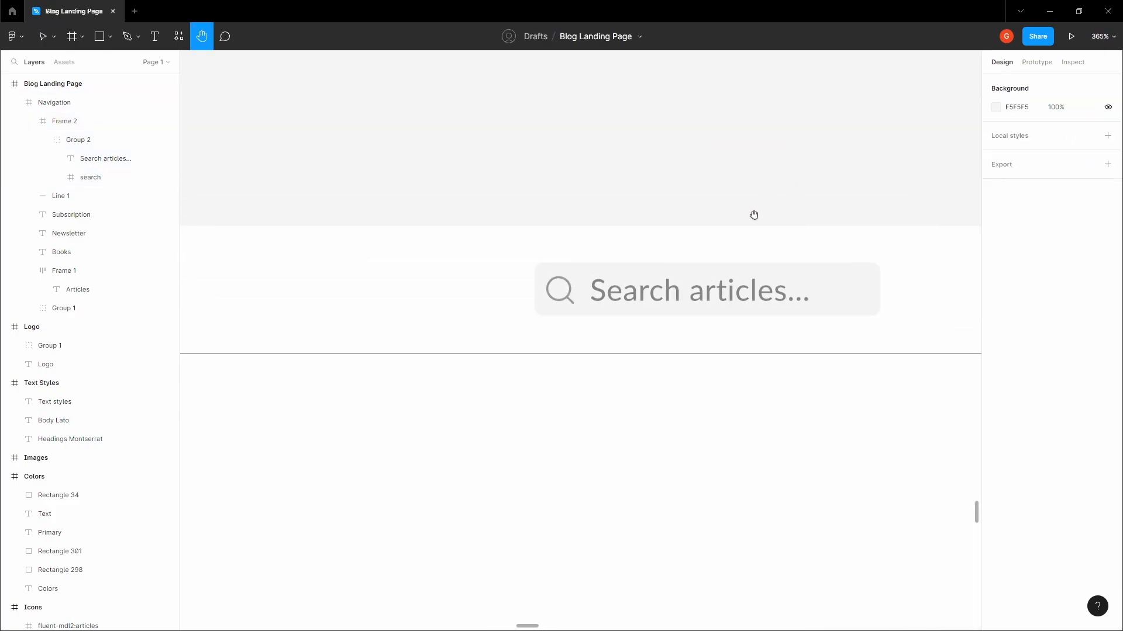
Reapply auto layout to the search frame and set its horizontal and vertical padding to 6
{"action": "left_click", "coordinate": [713, 288]}
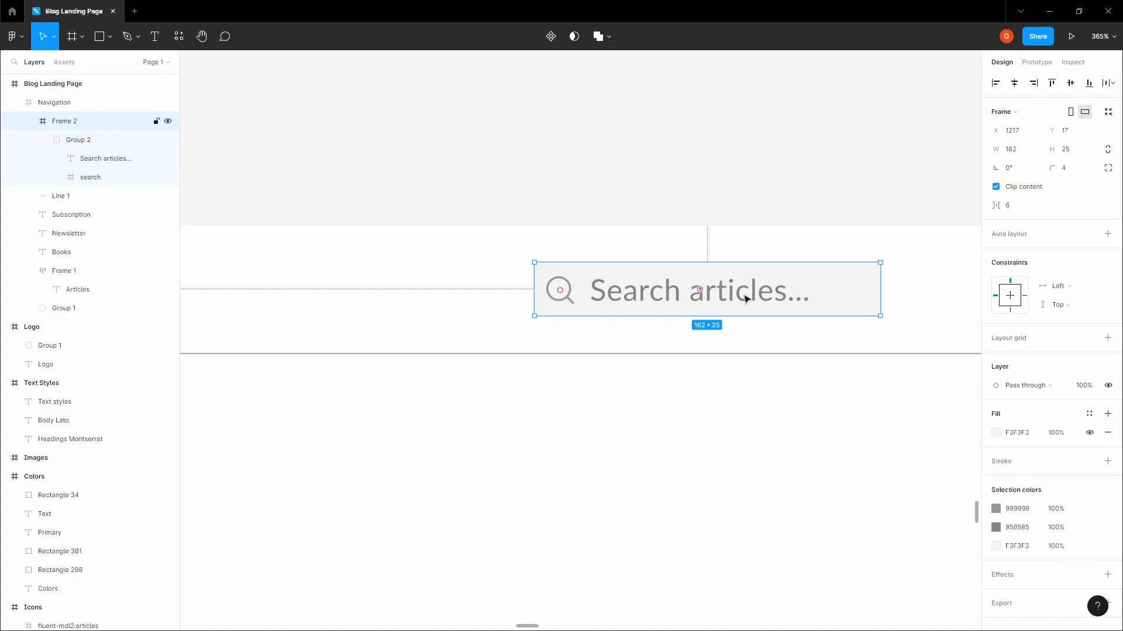
{"action": "scroll", "coordinate": [834, 297], "scroll_direction": "down", "scroll_amount": 5}
{"action": "left_click", "coordinate": [777, 216]}
{"action": "key", "text": "space"}
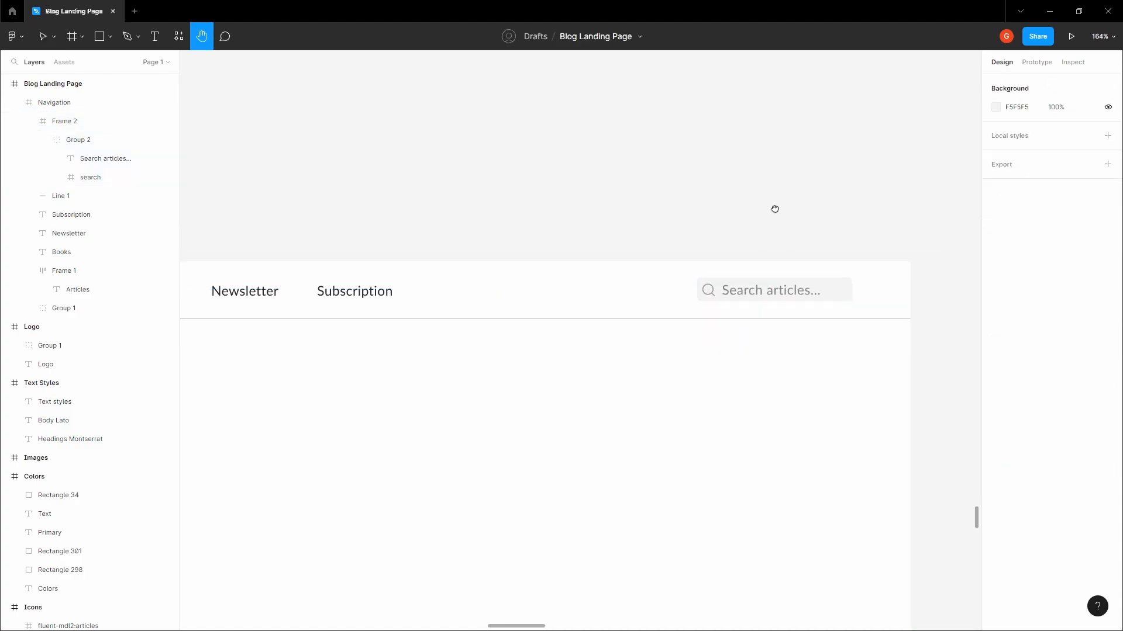
{"action": "scroll", "coordinate": [775, 209], "scroll_direction": "up", "scroll_amount": 2}
{"action": "left_click_drag", "start_coordinate": [775, 209], "coordinate": [787, 269]}
{"action": "left_click", "coordinate": [814, 359]}
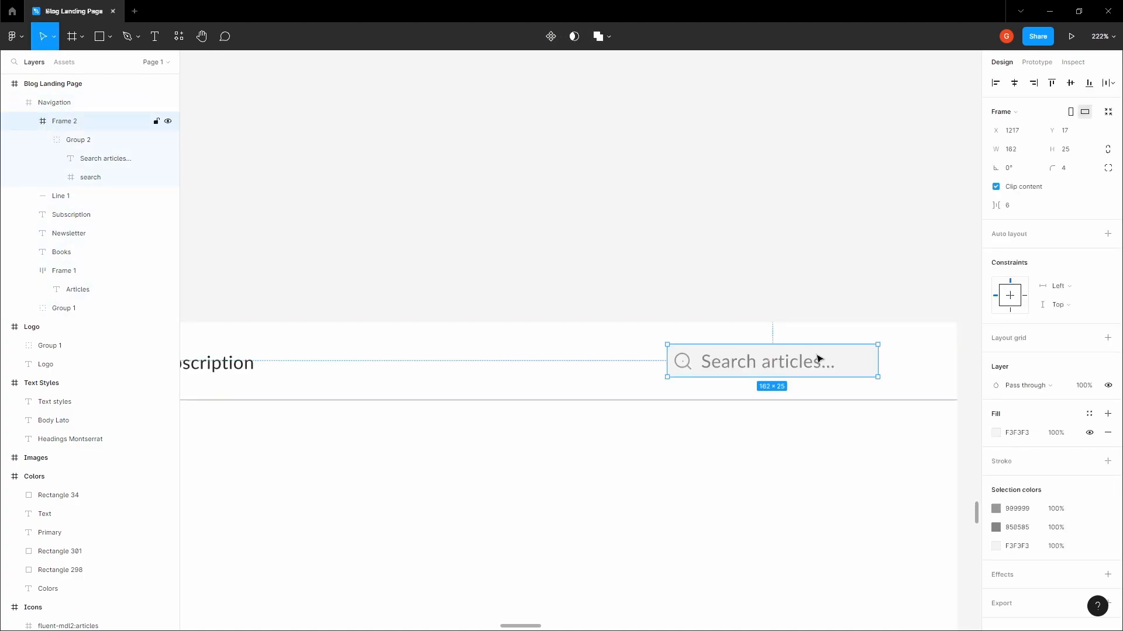
{"action": "key", "text": "shift+a"}
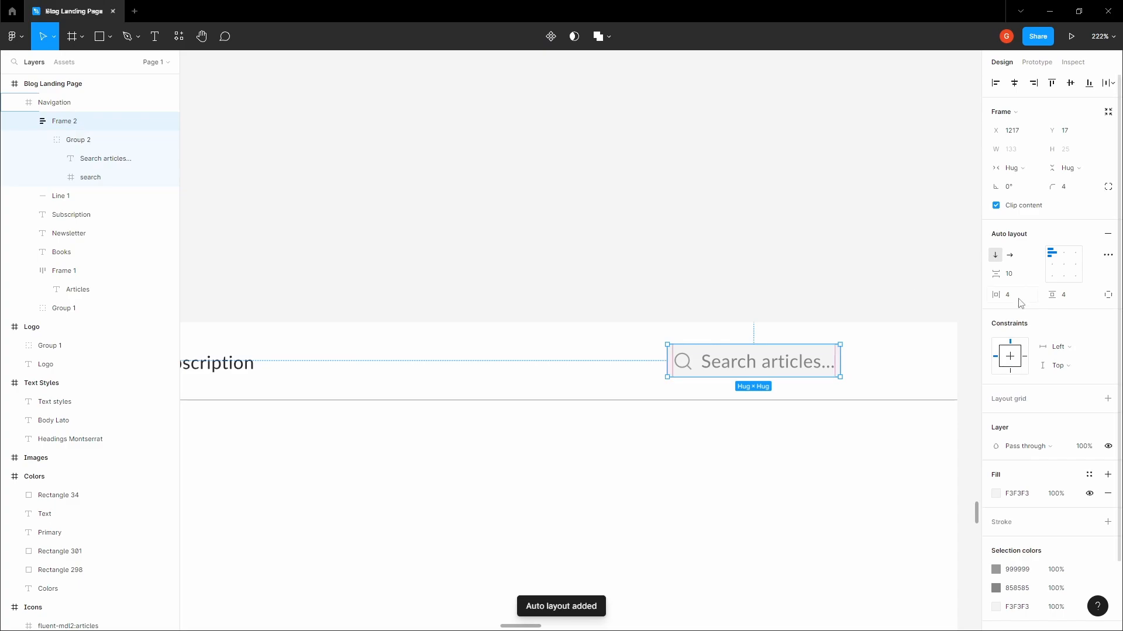
{"action": "left_click", "coordinate": [1071, 298]}
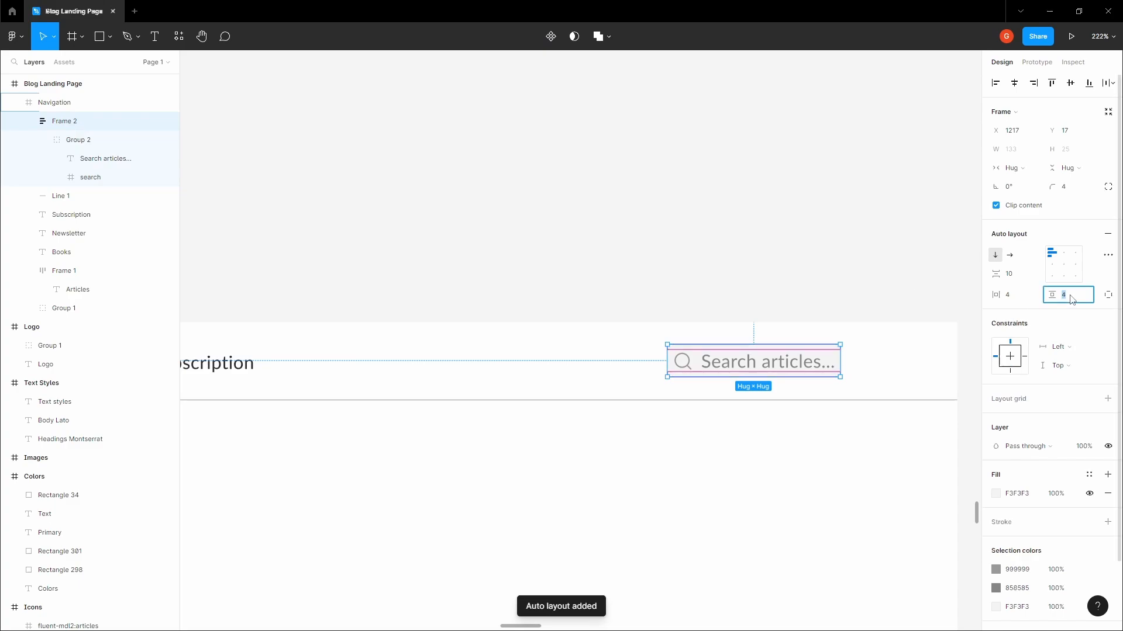
{"action": "left_click", "coordinate": [1019, 299]}
{"action": "type", "text": "6"}
{"action": "left_click", "coordinate": [842, 269]}
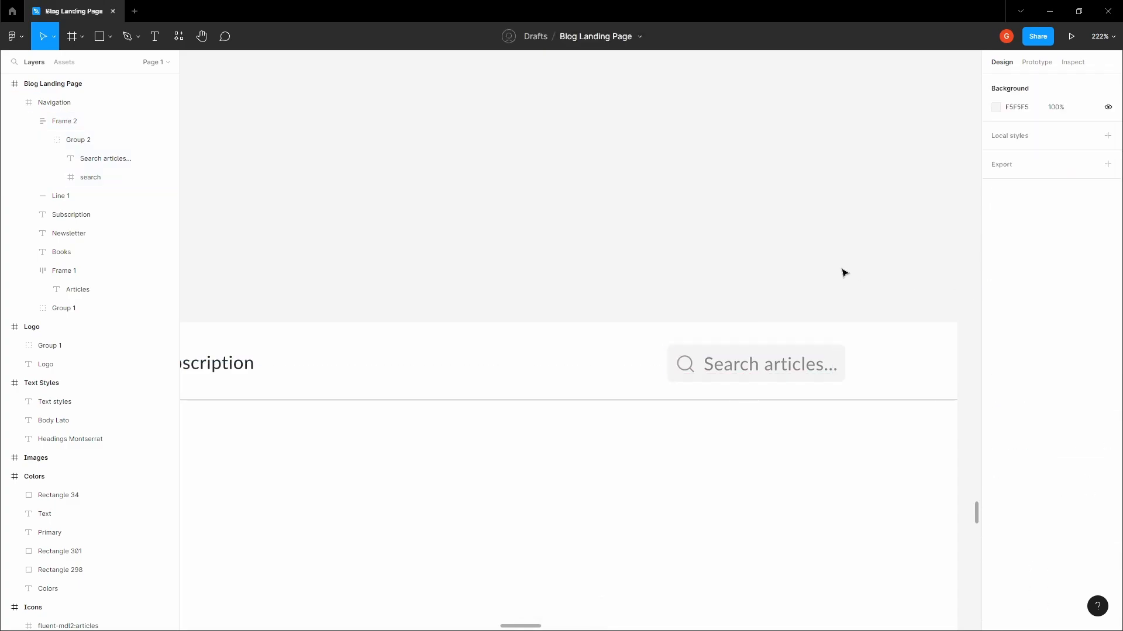
Remove the search frame's auto layout again and widen the frame to 166
{"action": "left_click", "coordinate": [819, 360]}
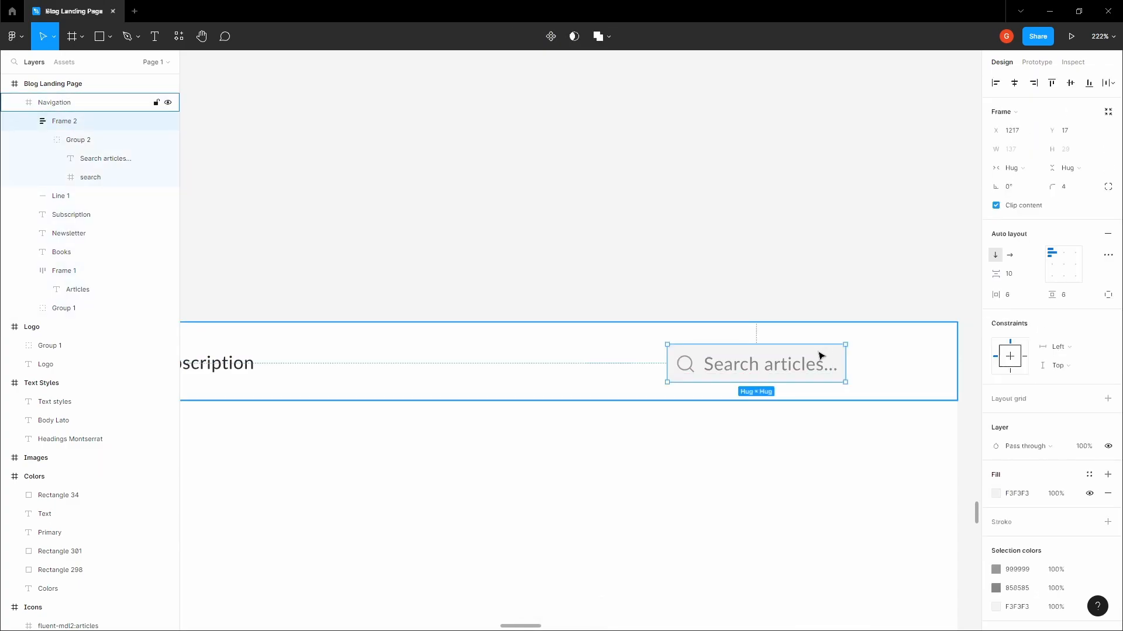
{"action": "left_click", "coordinate": [1107, 234]}
{"action": "left_click_drag", "start_coordinate": [846, 363], "coordinate": [883, 362]}
{"action": "left_click", "coordinate": [788, 300]}
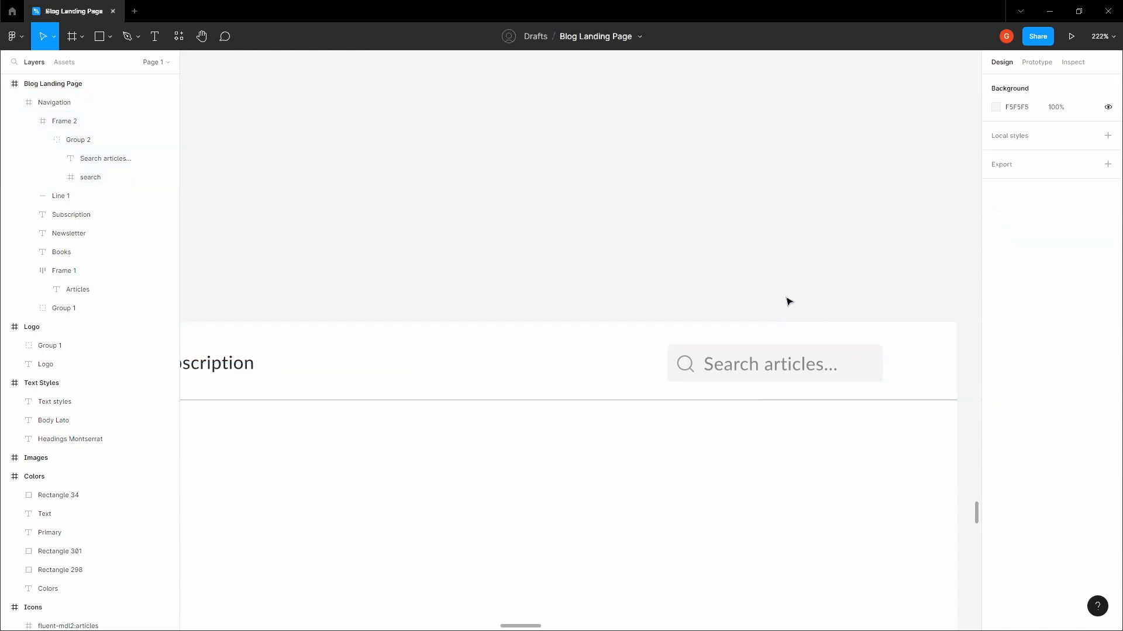
Move the search frame to Y 16 within the navigation bar
{"action": "scroll", "coordinate": [777, 215], "scroll_direction": "down", "scroll_amount": 3}
{"action": "left_click_drag", "start_coordinate": [774, 273], "coordinate": [778, 205]}
{"action": "key", "text": "v"}
{"action": "left_click", "coordinate": [797, 248]}
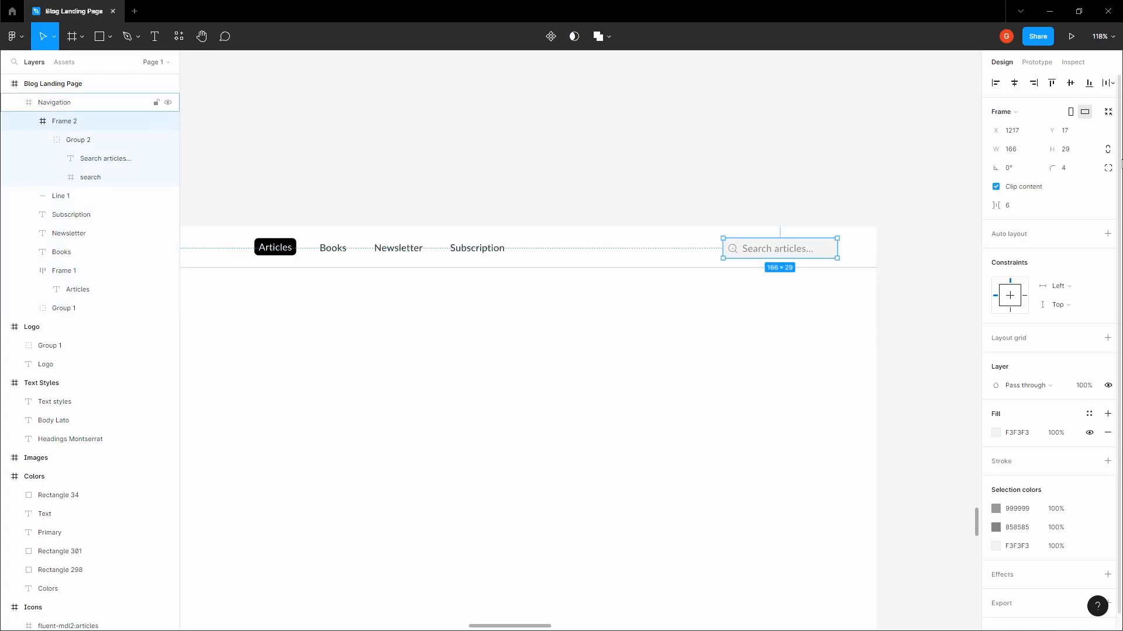
{"action": "left_click", "coordinate": [865, 195]}
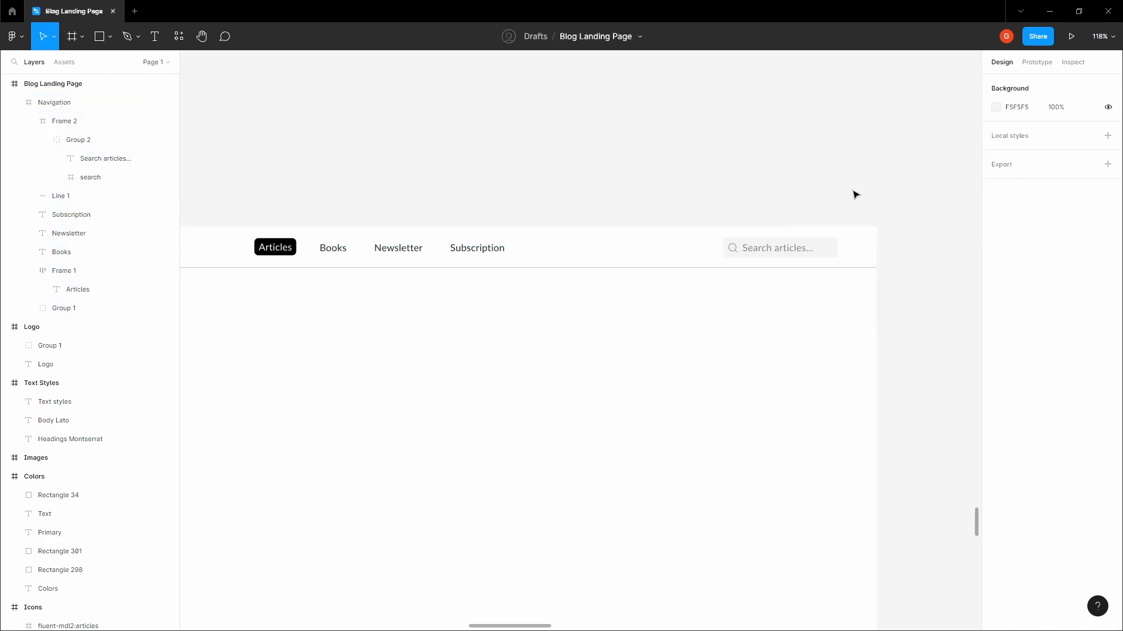
Show the layout grids and move the search frame to X 1178, flush with the outer edge of the last column
{"action": "scroll", "coordinate": [854, 195], "scroll_direction": "down", "scroll_amount": 4}
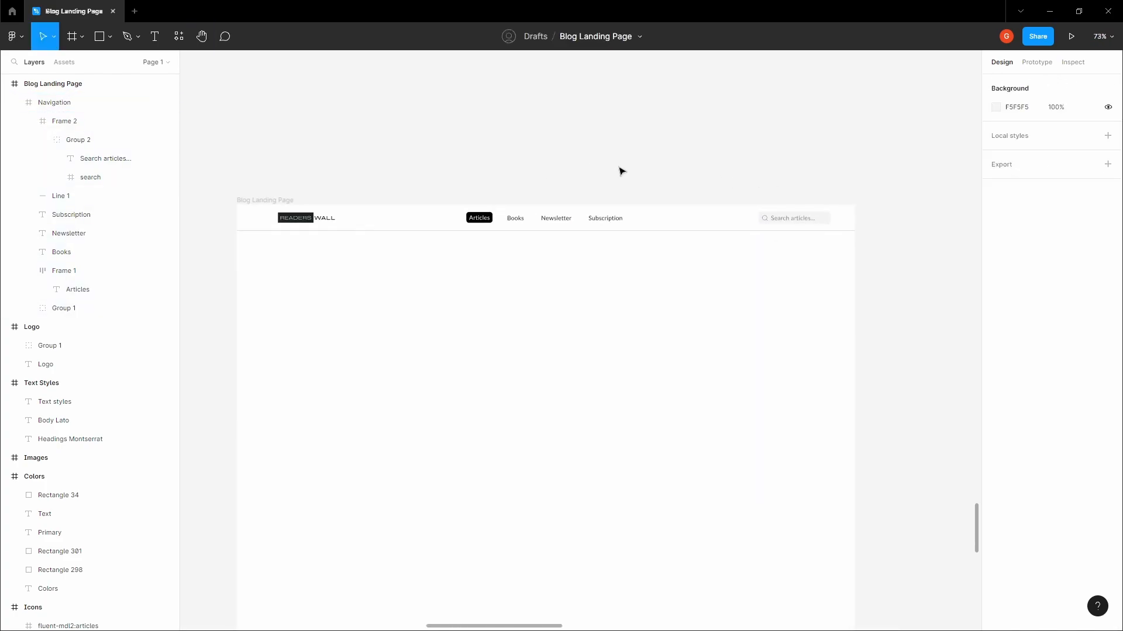
{"action": "key", "text": "ctrl+shift+4"}
{"action": "scroll", "coordinate": [809, 188], "scroll_direction": "up", "scroll_amount": 6}
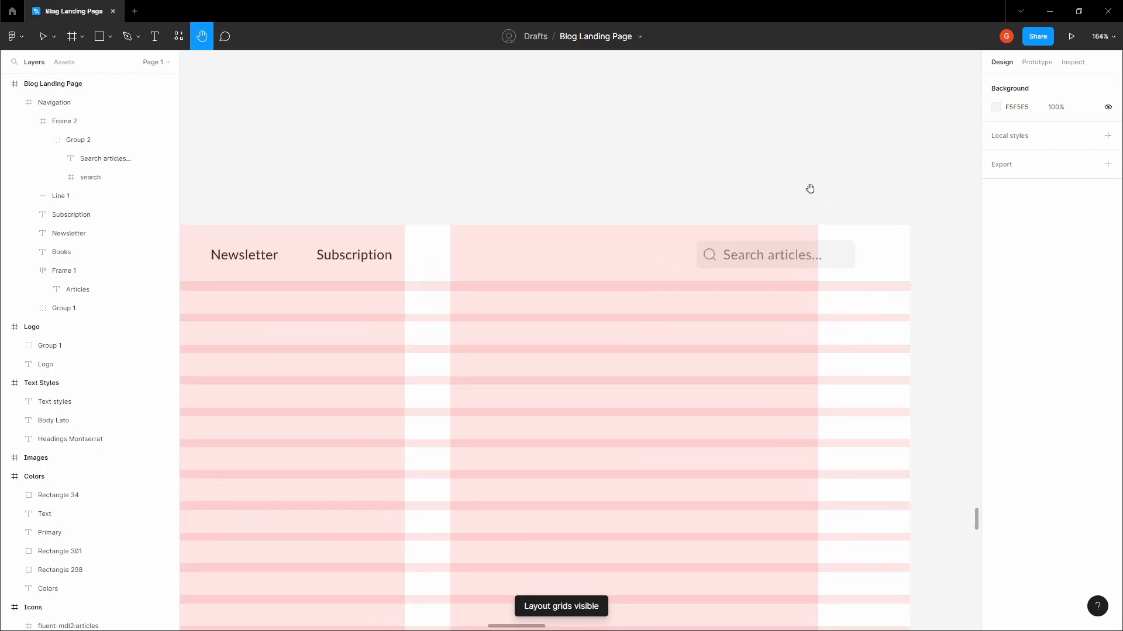
{"action": "left_click", "coordinate": [840, 279]}
{"action": "left_click", "coordinate": [840, 279]}
{"action": "scroll", "coordinate": [840, 279], "scroll_direction": "up", "scroll_amount": 5}
{"action": "scroll", "coordinate": [818, 251], "scroll_direction": "right", "scroll_amount": 3}
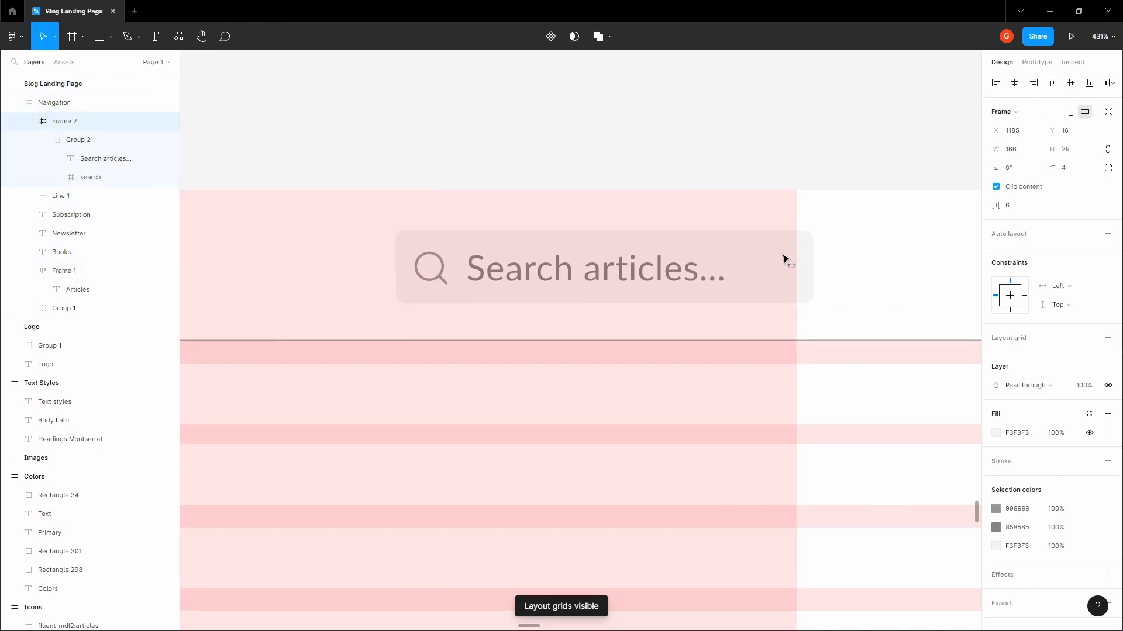
{"action": "scroll", "coordinate": [786, 244], "scroll_direction": "up", "scroll_amount": 6}
{"action": "scroll", "coordinate": [801, 246], "scroll_direction": "down", "scroll_amount": 12}
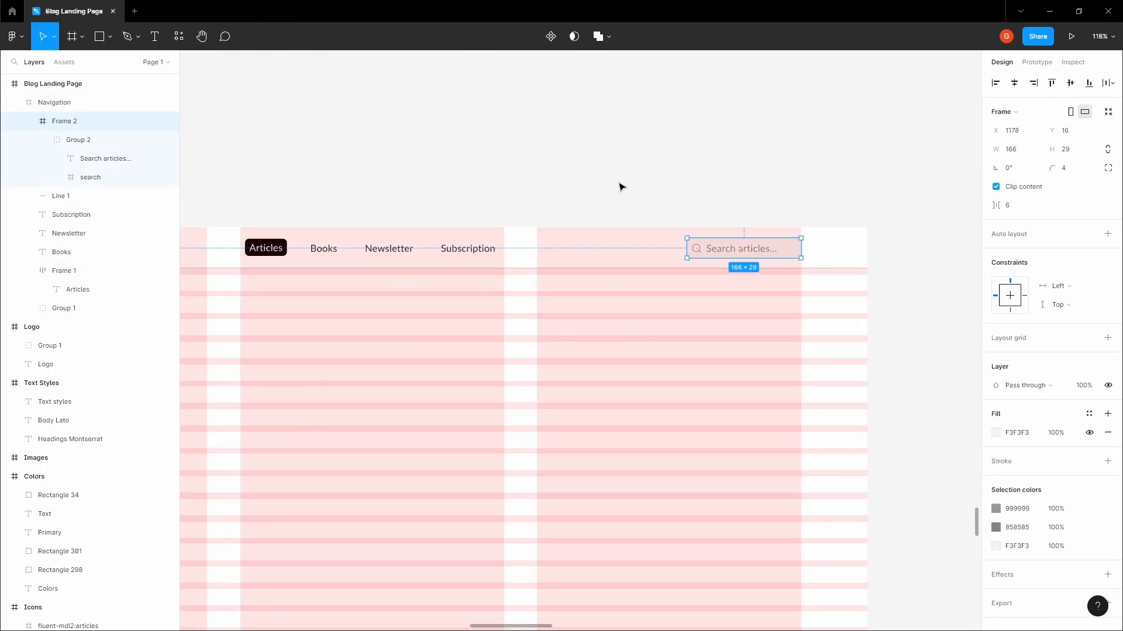
{"action": "left_click", "coordinate": [621, 185]}
{"action": "key", "text": "space"}
{"action": "left_click_drag", "start_coordinate": [612, 186], "coordinate": [705, 158]}
{"action": "scroll", "coordinate": [706, 158], "scroll_direction": "down", "scroll_amount": 5}
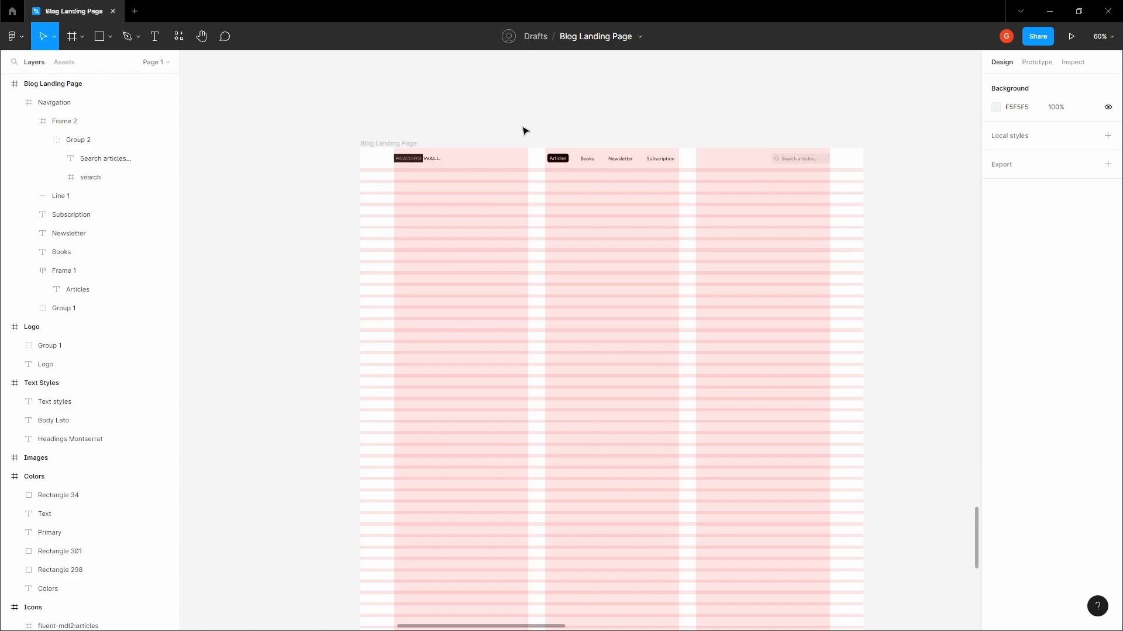
{"action": "key", "text": "space"}
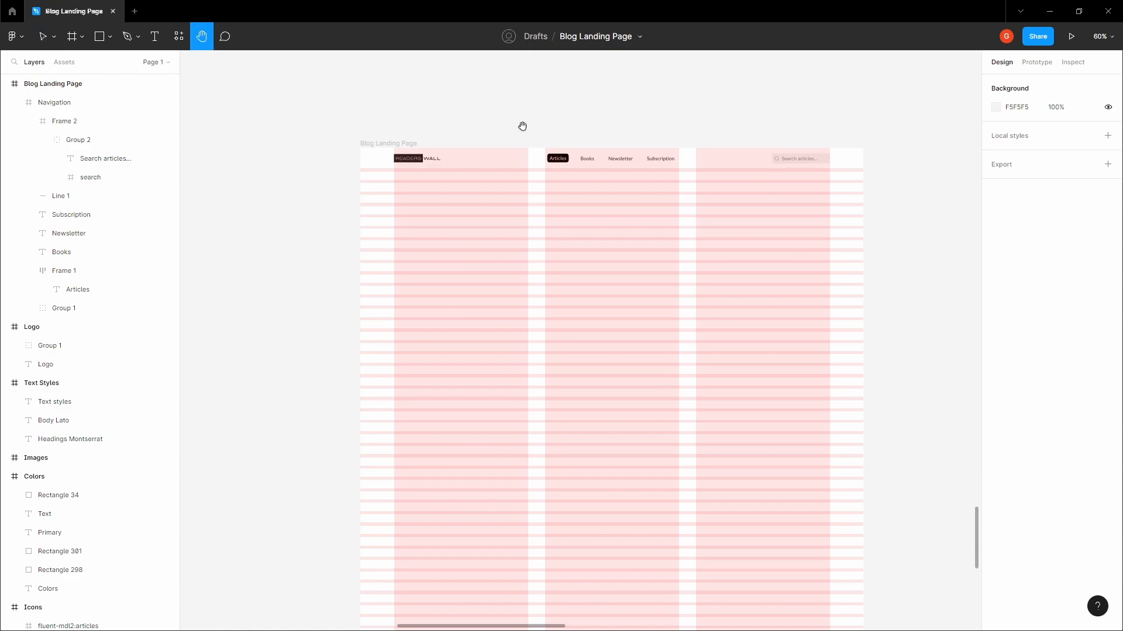
{"action": "left_click_drag", "start_coordinate": [540, 118], "coordinate": [528, 111]}
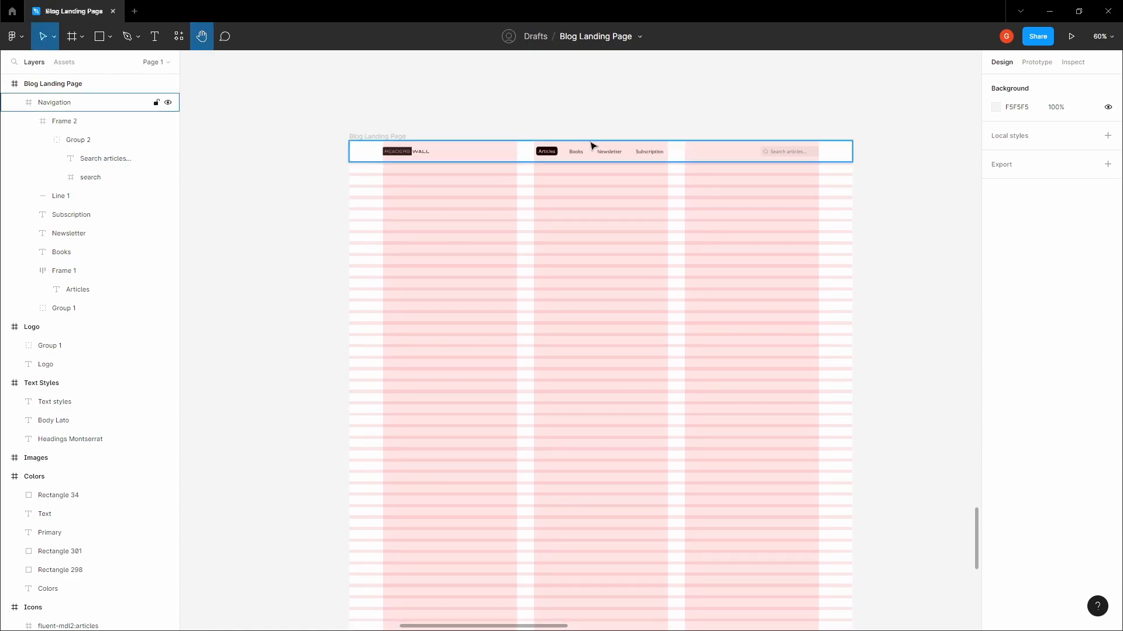
{"action": "key", "text": "space"}
{"action": "left_click_drag", "start_coordinate": [606, 103], "coordinate": [479, 258]}
{"action": "scroll", "coordinate": [480, 258], "scroll_direction": "down", "scroll_amount": 6}
{"action": "left_click_drag", "start_coordinate": [595, 169], "coordinate": [675, 132]}
{"action": "scroll", "coordinate": [604, 211], "scroll_direction": "up", "scroll_amount": 4}
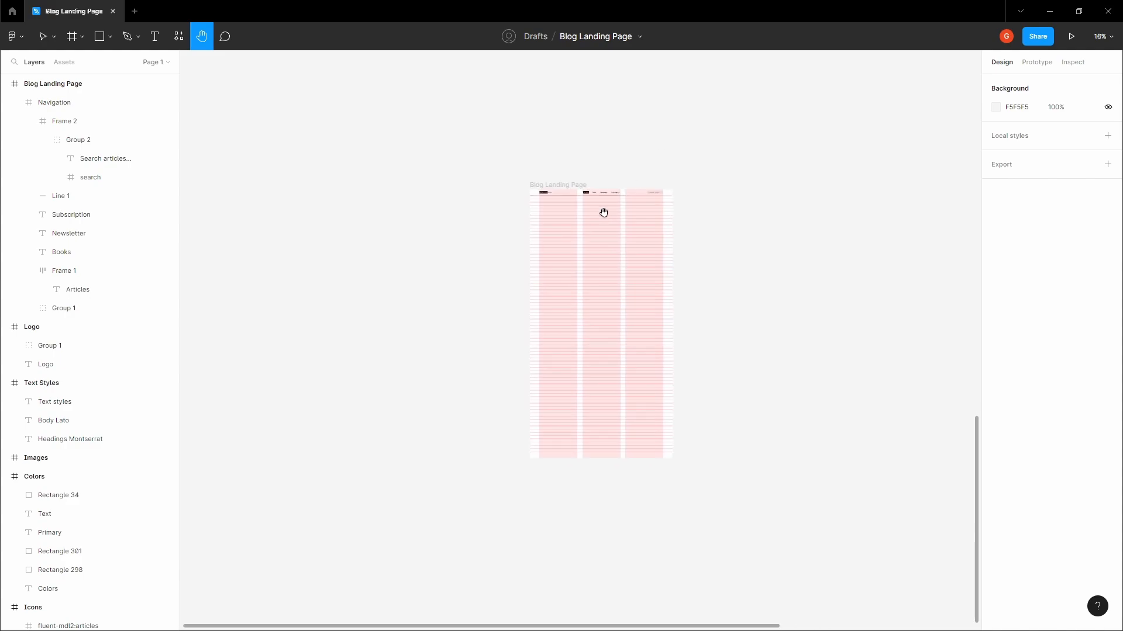
{"action": "left_click", "coordinate": [591, 220]}
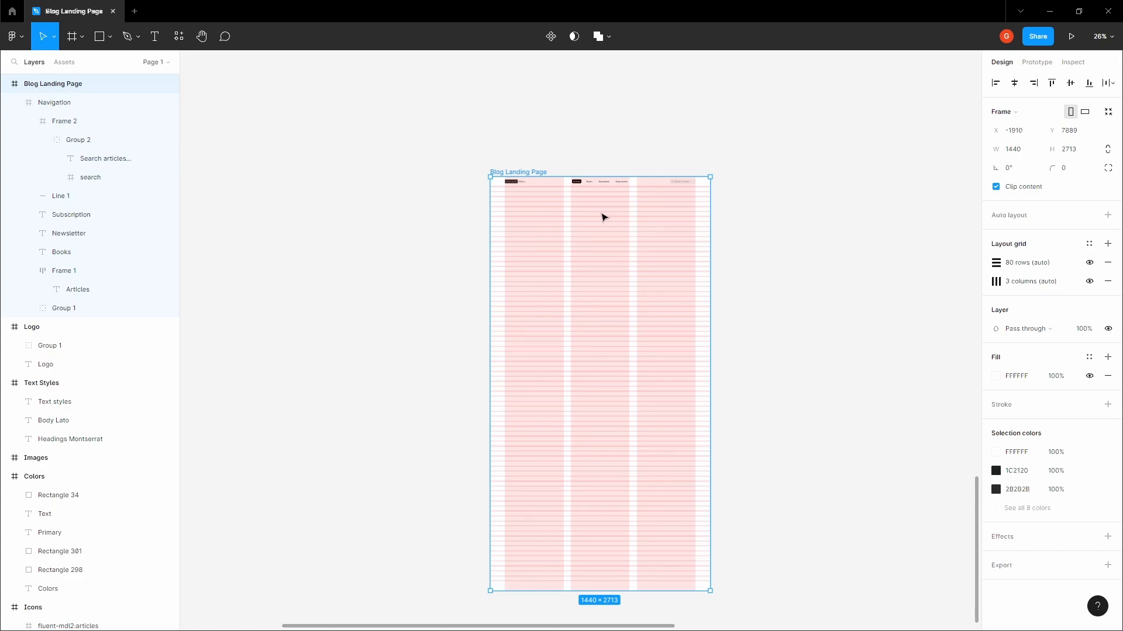
{"action": "left_click", "coordinate": [651, 150]}
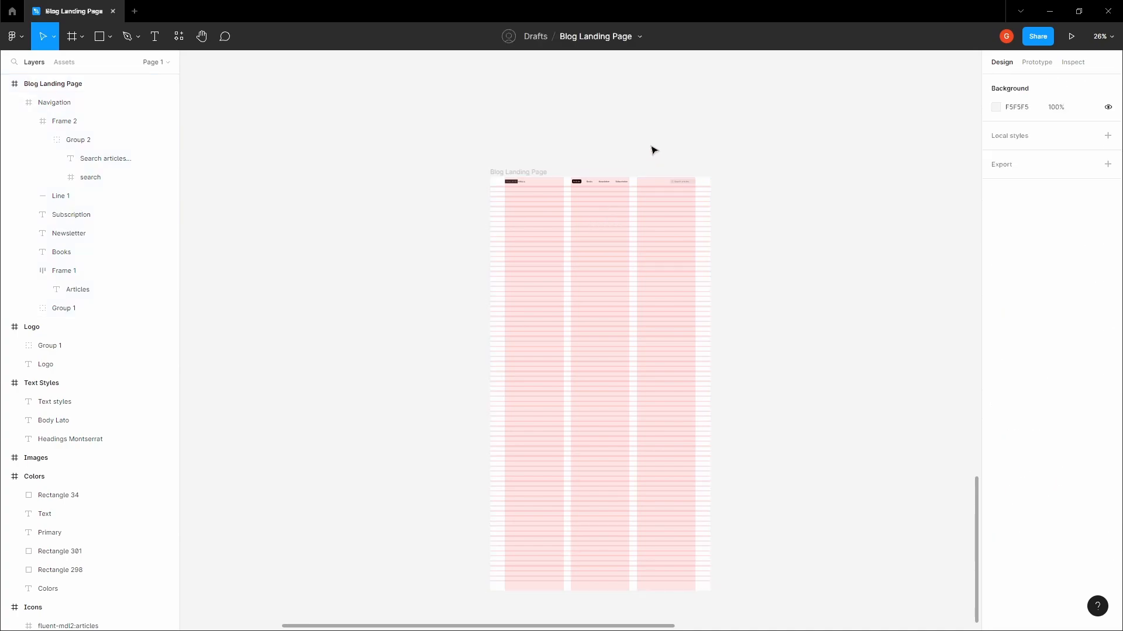
Add a center-aligned, three-line text "Discover the best strategies to maximize your UX potential" below the navigation bar
{"action": "key", "text": "space"}
{"action": "left_click", "coordinate": [610, 214]}
{"action": "scroll", "coordinate": [591, 221], "scroll_direction": "up", "scroll_amount": 2}
{"action": "key", "text": "t"}
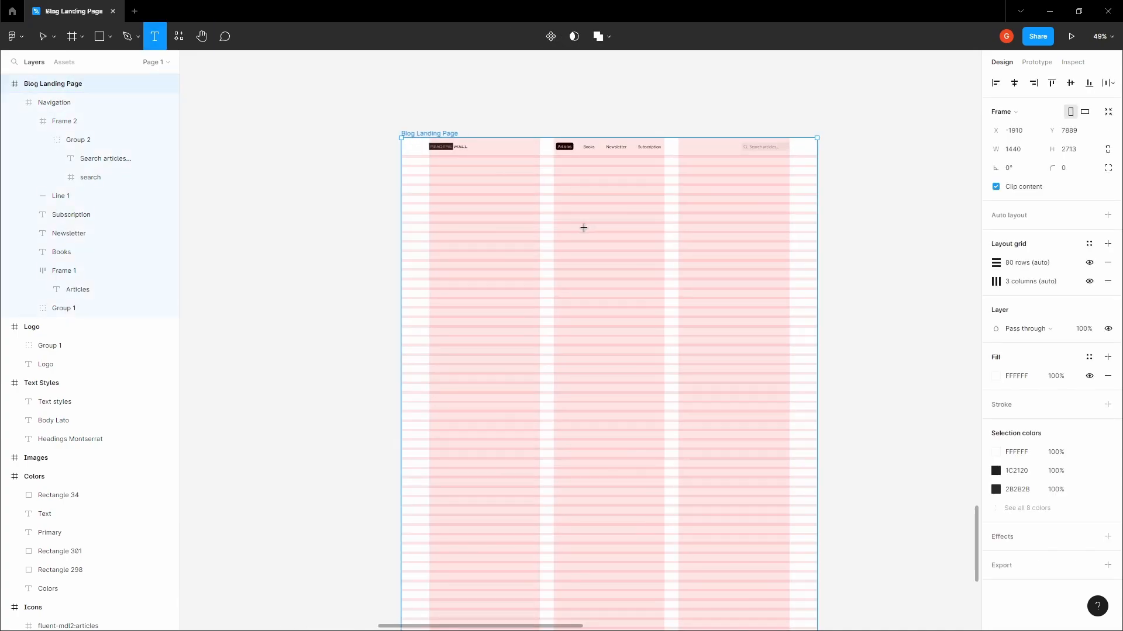
{"action": "left_click", "coordinate": [574, 227]}
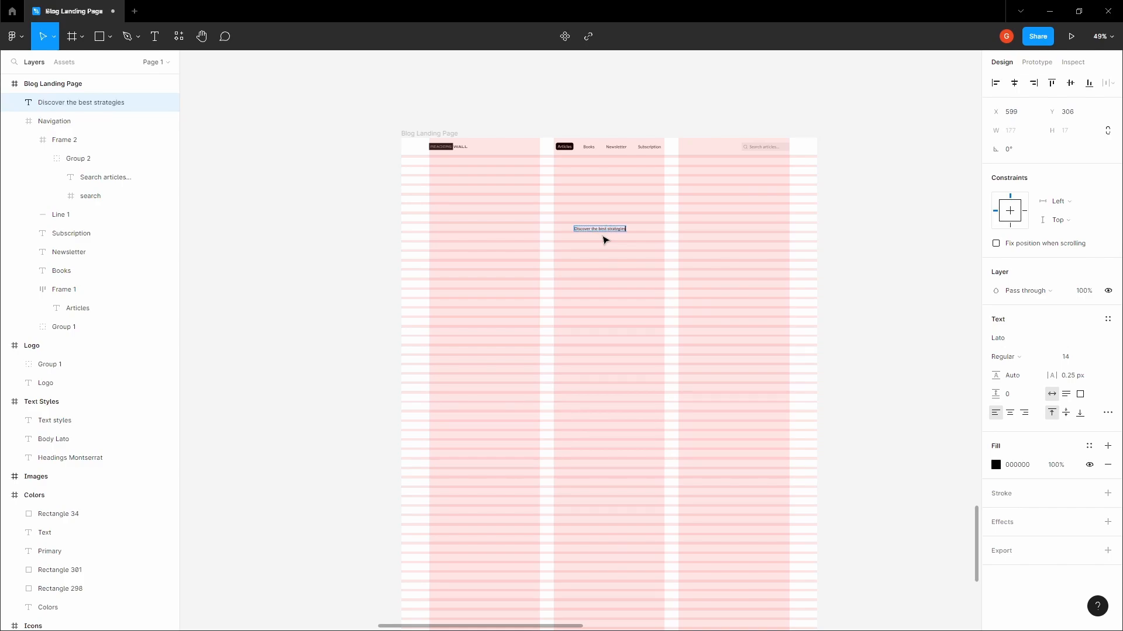
{"action": "key", "text": "Return"}
{"action": "key", "text": "Return"}
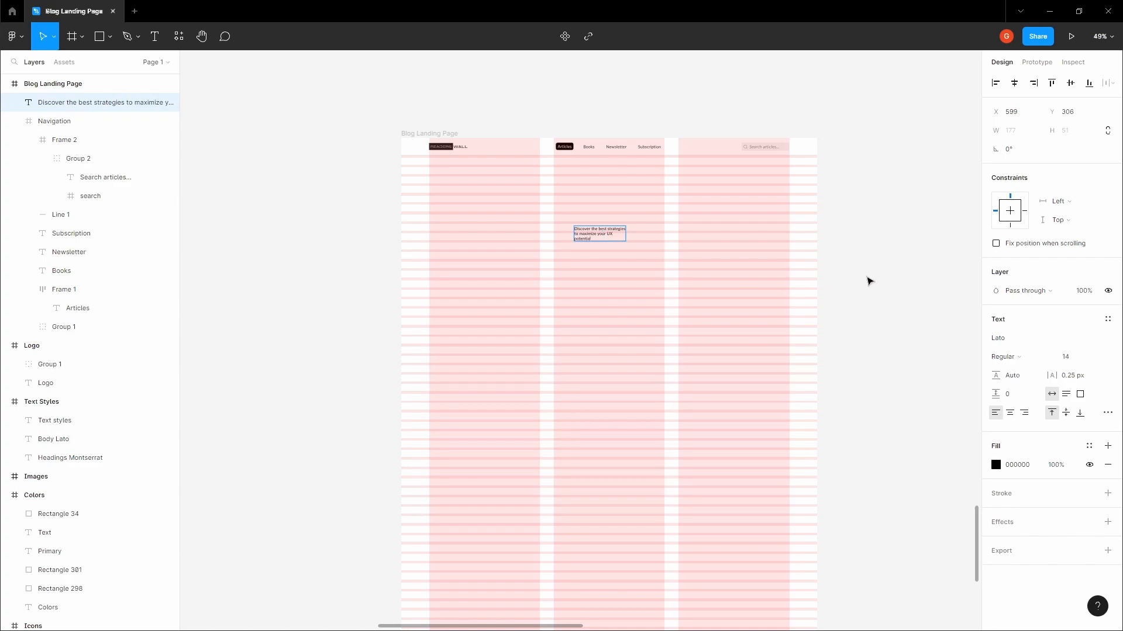
{"action": "key", "text": "Escape"}
{"action": "left_click", "coordinate": [1010, 414]}
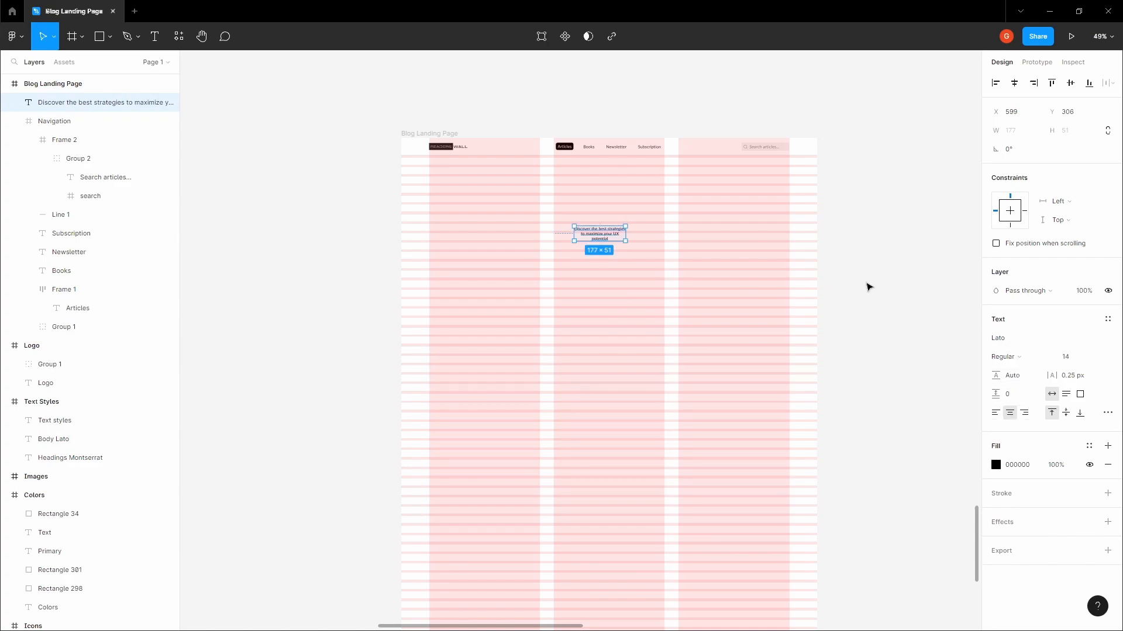
Check the Text Styles frame for the typeface assigned to headings
{"action": "left_click", "coordinate": [868, 281]}
{"action": "left_click_drag", "start_coordinate": [869, 190], "coordinate": [790, 336]}
{"action": "scroll", "coordinate": [789, 336], "scroll_direction": "down", "scroll_amount": 5}
{"action": "left_click_drag", "start_coordinate": [791, 221], "coordinate": [712, 363]}
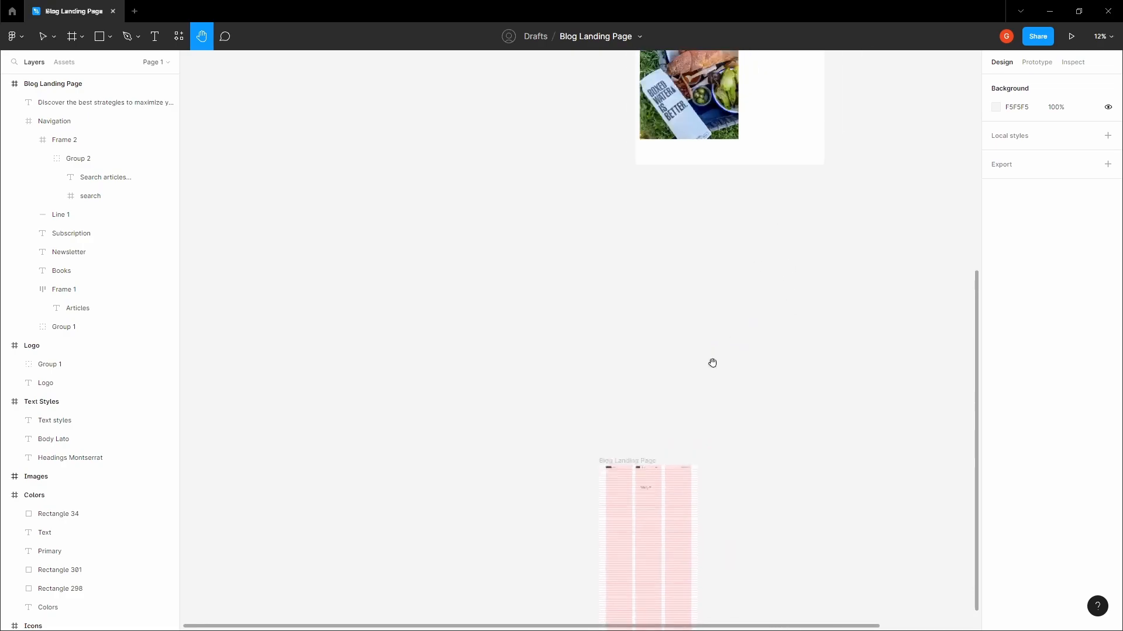
{"action": "scroll", "coordinate": [711, 363], "scroll_direction": "down", "scroll_amount": 2}
{"action": "left_click_drag", "start_coordinate": [707, 191], "coordinate": [655, 380]}
{"action": "scroll", "coordinate": [565, 171], "scroll_direction": "up", "scroll_amount": 3}
{"action": "scroll", "coordinate": [636, 254], "scroll_direction": "down", "scroll_amount": 4}
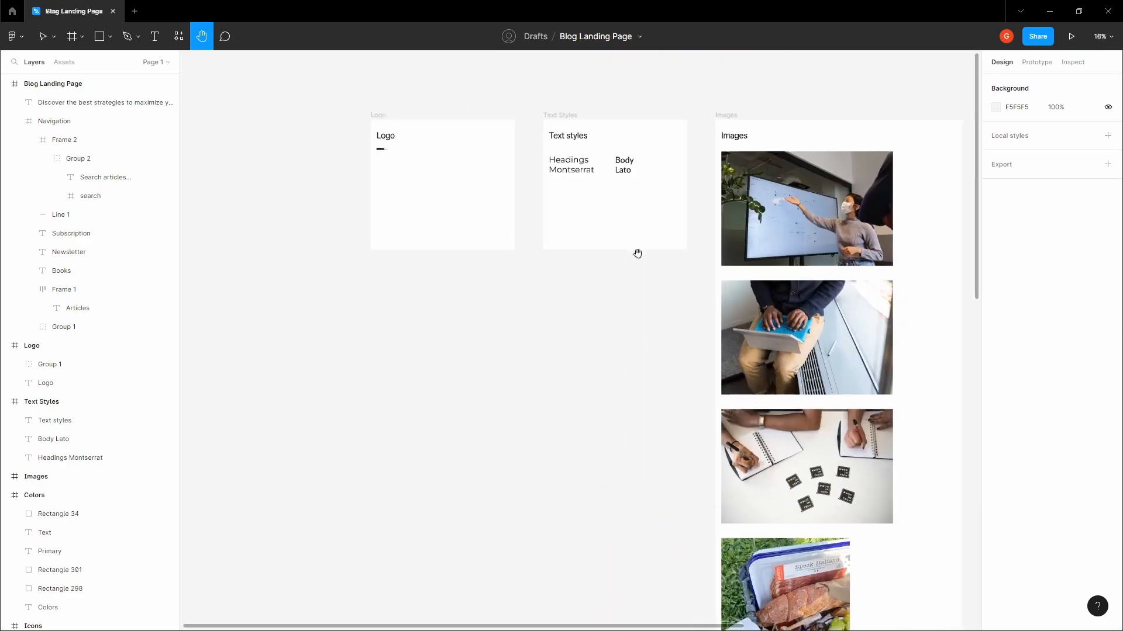
{"action": "left_click_drag", "start_coordinate": [640, 577], "coordinate": [622, 286]}
{"action": "scroll", "coordinate": [655, 275], "scroll_direction": "up", "scroll_amount": 6}
Set the headline text's font to Montserrat
{"action": "left_click", "coordinate": [641, 244]}
{"action": "scroll", "coordinate": [667, 249], "scroll_direction": "up", "scroll_amount": 3}
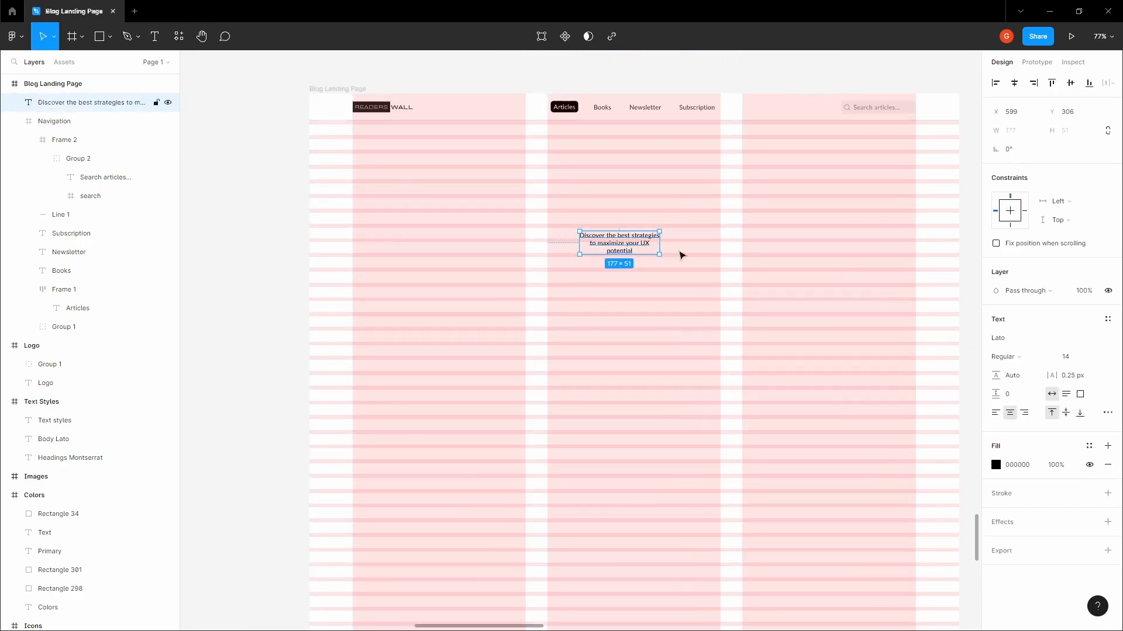
{"action": "left_click", "coordinate": [1025, 341]}
{"action": "type", "text": "Montserr"}
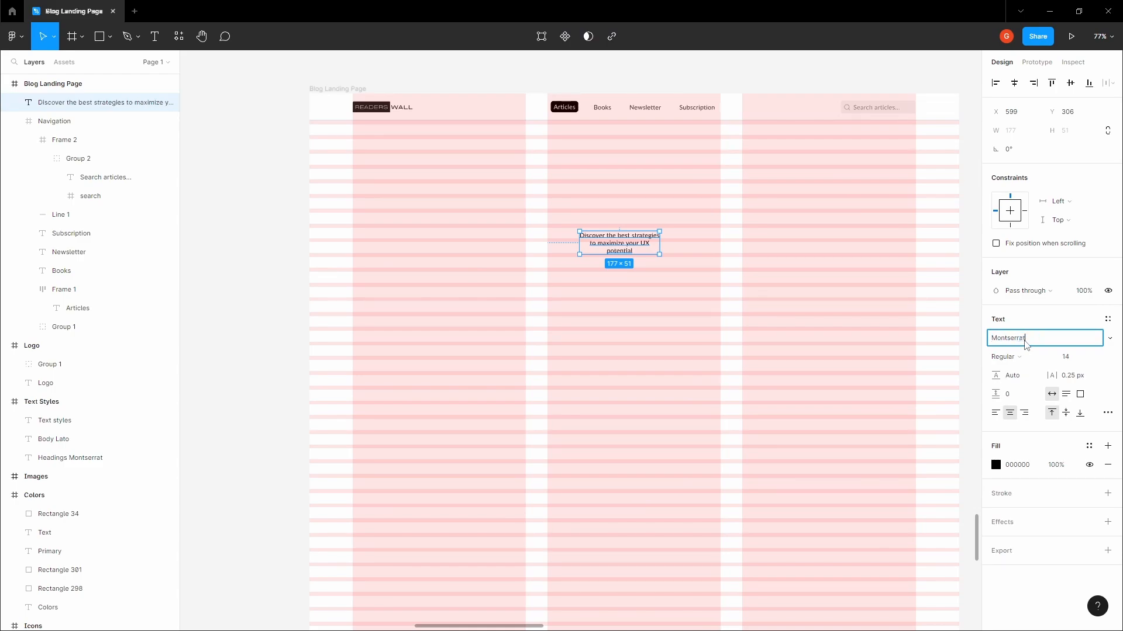
{"action": "key", "text": "Return"}
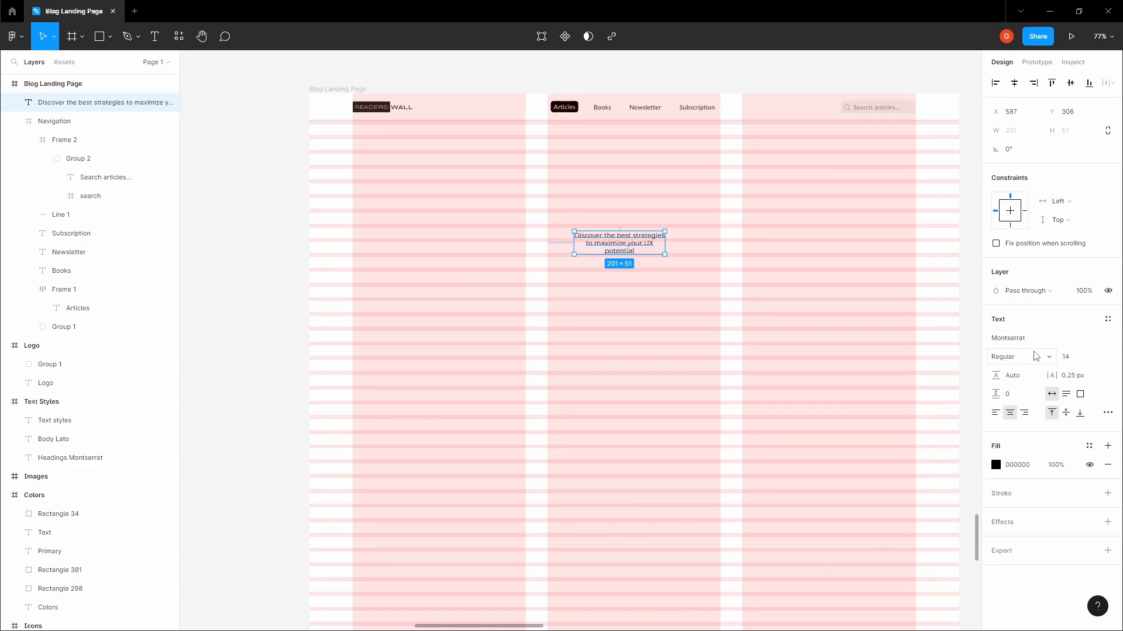
Set the headline's font size to 54 and center it horizontally in the page frame at Y 242
{"action": "left_click", "coordinate": [1078, 360]}
{"action": "key", "text": "Return"}
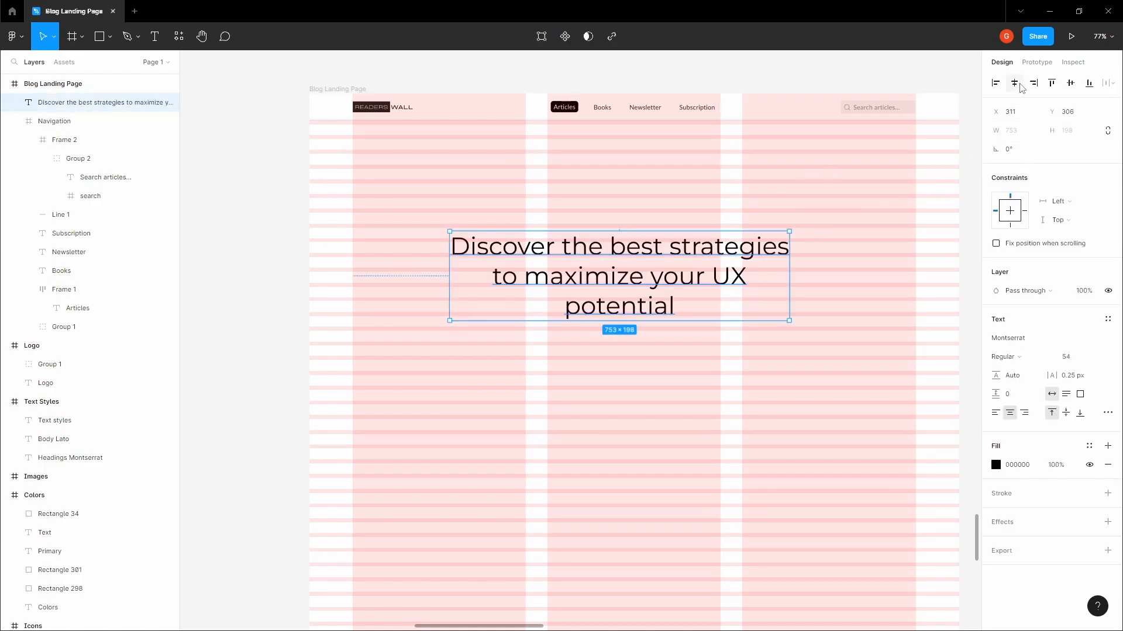
{"action": "mouse_move", "coordinate": [696, 244]}
{"action": "left_mouse_down"}
{"action": "mouse_move", "coordinate": [704, 215]}
{"action": "mouse_move", "coordinate": [698, 223]}
{"action": "left_mouse_up"}
{"action": "left_click", "coordinate": [607, 178]}
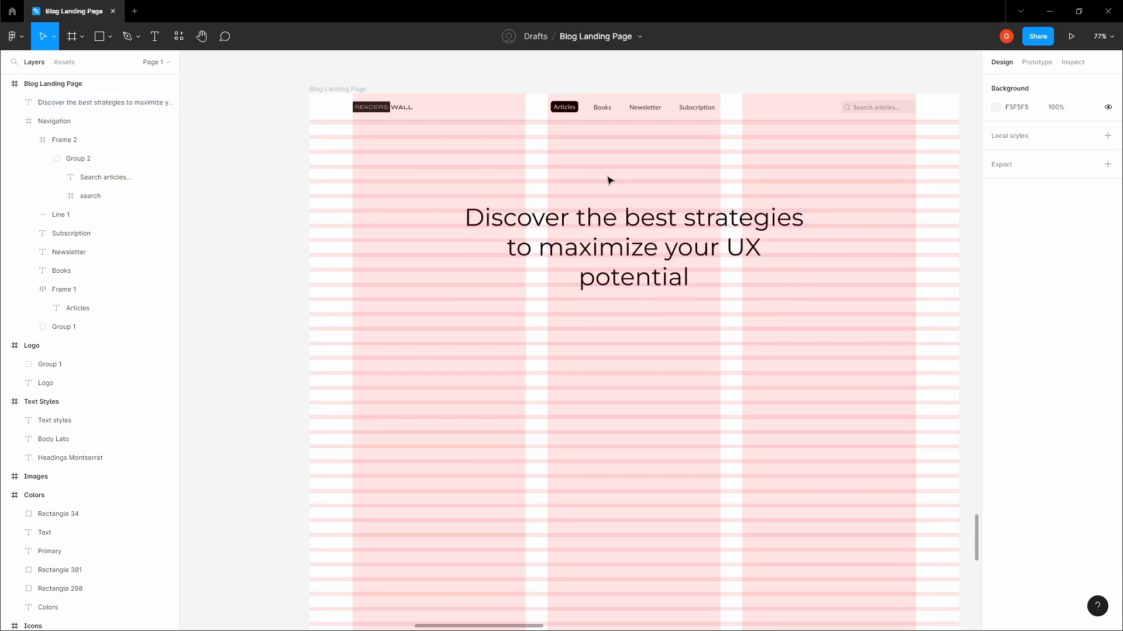
Add a "Fresh articles" text above the headline and move it up to Y 167
{"action": "scroll", "coordinate": [608, 179], "scroll_direction": "up", "scroll_amount": 3}
{"action": "key", "text": "t"}
{"action": "left_click", "coordinate": [639, 186]}
{"action": "type", "text": "Fres"}
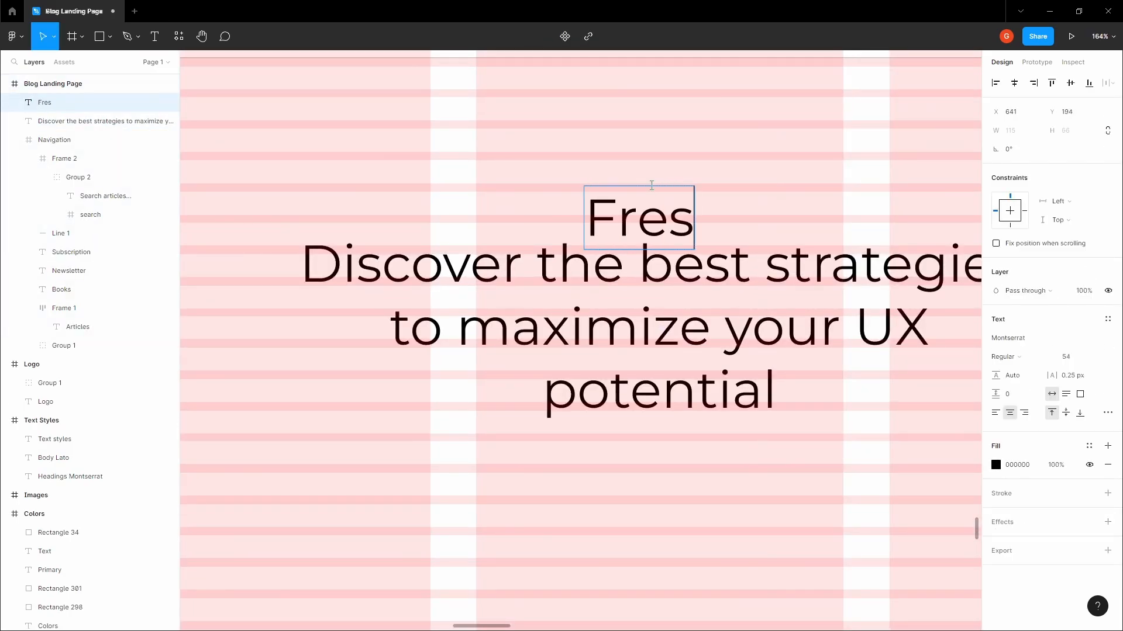
{"action": "type", "text": "h articles"}
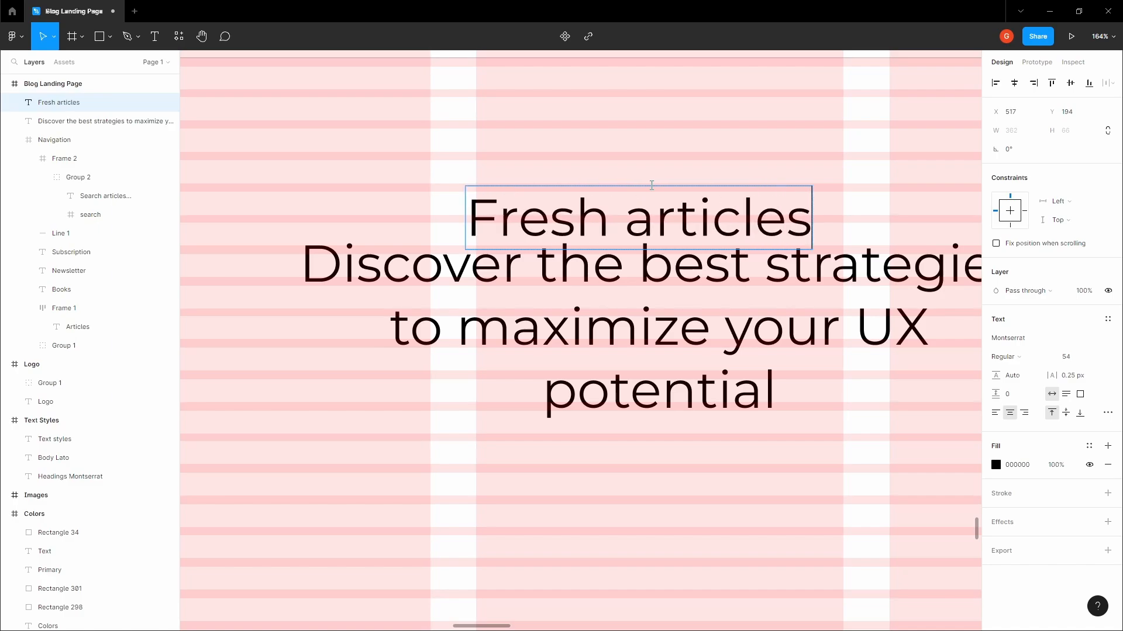
{"action": "left_click", "coordinate": [766, 126]}
{"action": "left_click_drag", "start_coordinate": [744, 211], "coordinate": [744, 186]}
Set the "Fresh articles" text to Lato at size 16 and place it above the headline at Y 184
{"action": "left_click", "coordinate": [1045, 338]}
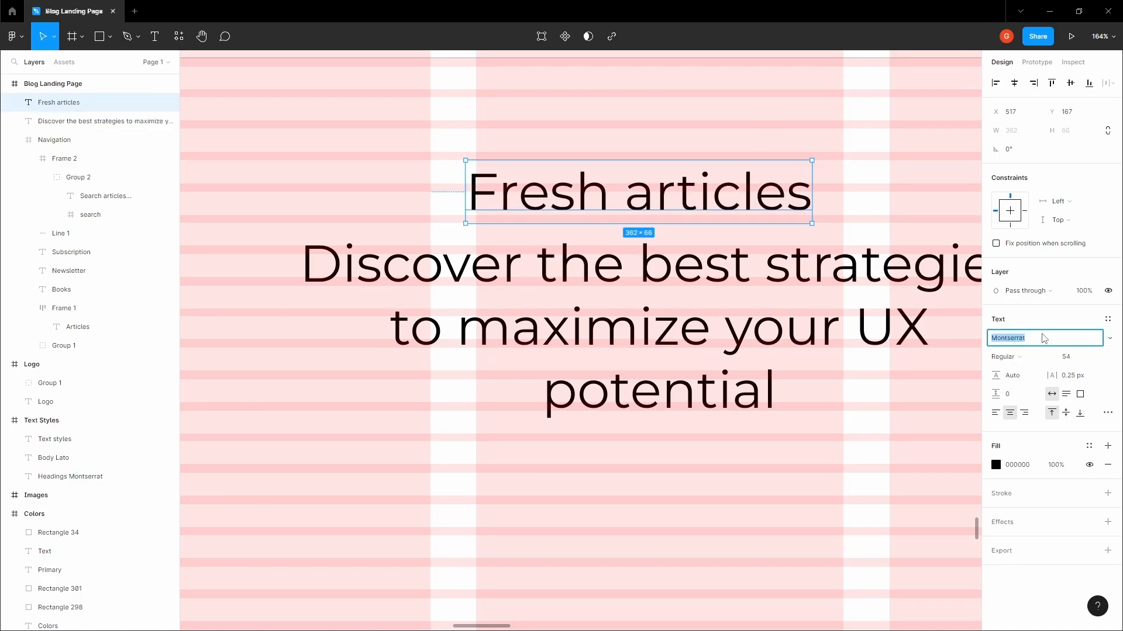
{"action": "type", "text": "Lato"}
{"action": "key", "text": "Tab"}
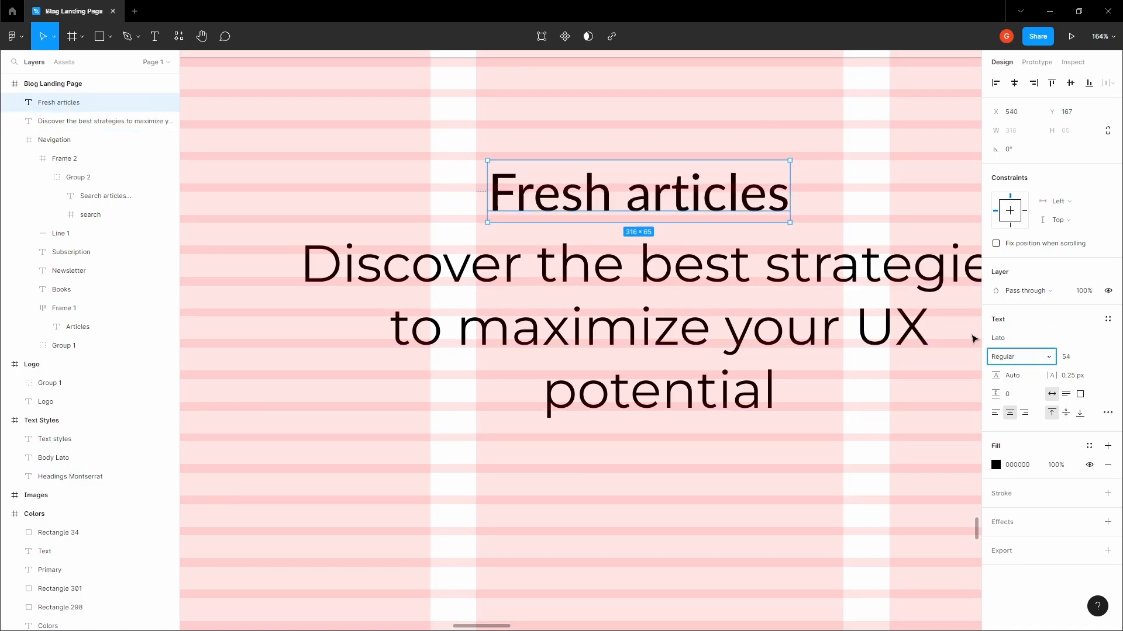
{"action": "left_click", "coordinate": [1078, 362]}
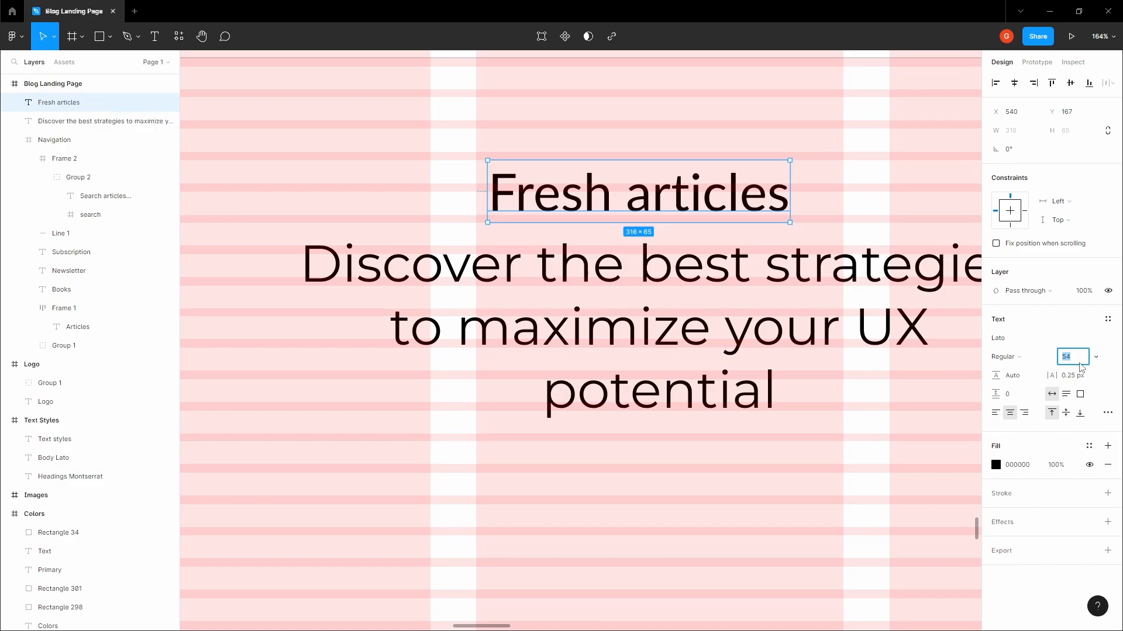
{"action": "key", "text": "Return"}
{"action": "left_click_drag", "start_coordinate": [649, 177], "coordinate": [655, 193]}
Give the "Fresh articles" text the same 2B2B2B fill as the navigation link texts
{"action": "scroll", "coordinate": [687, 203], "scroll_direction": "down", "scroll_amount": 3}
{"action": "left_click", "coordinate": [688, 95], "text": "ctrl"}
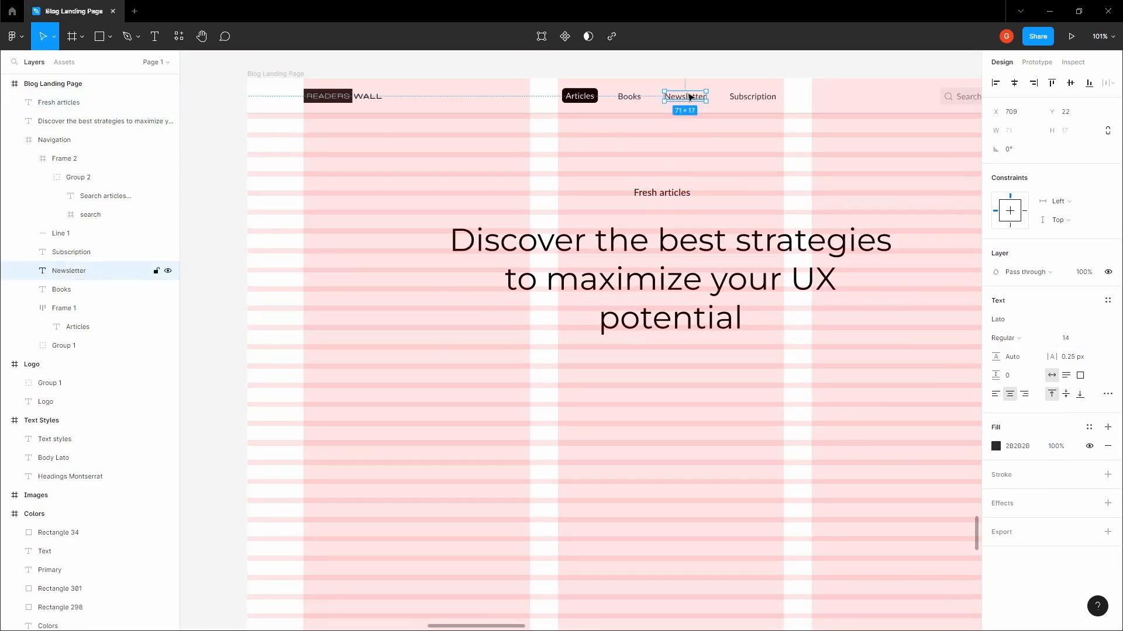
{"action": "scroll", "coordinate": [688, 95], "scroll_direction": "up", "scroll_amount": 3}
{"action": "left_click", "coordinate": [653, 255]}
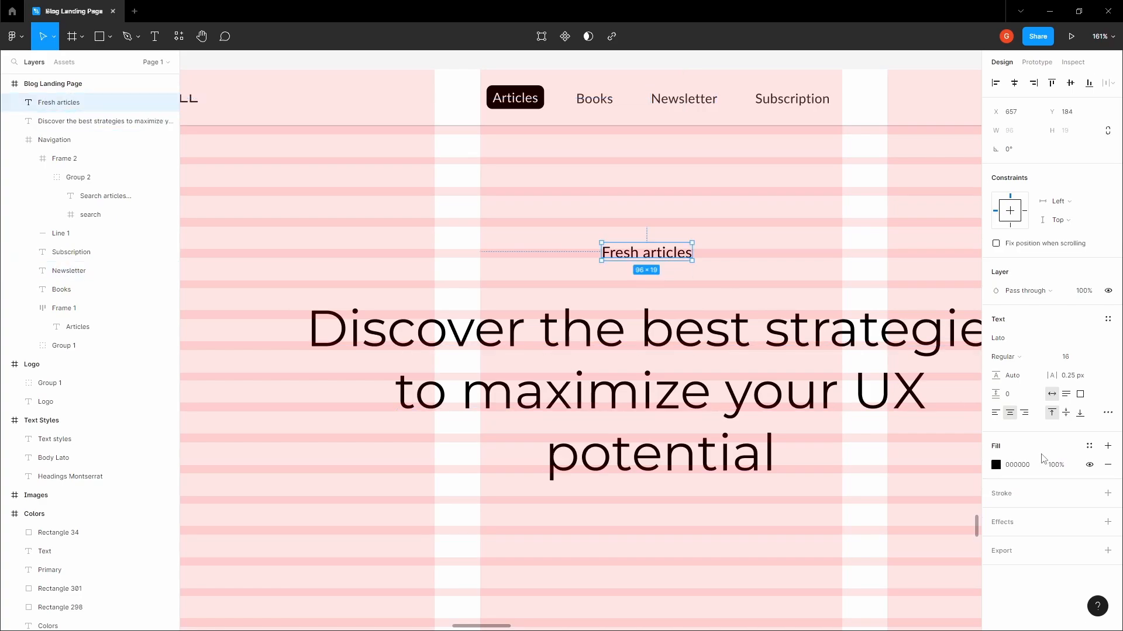
{"action": "left_click", "coordinate": [717, 241]}
Copy the articles icon from the Icons frame
{"action": "key", "text": "space"}
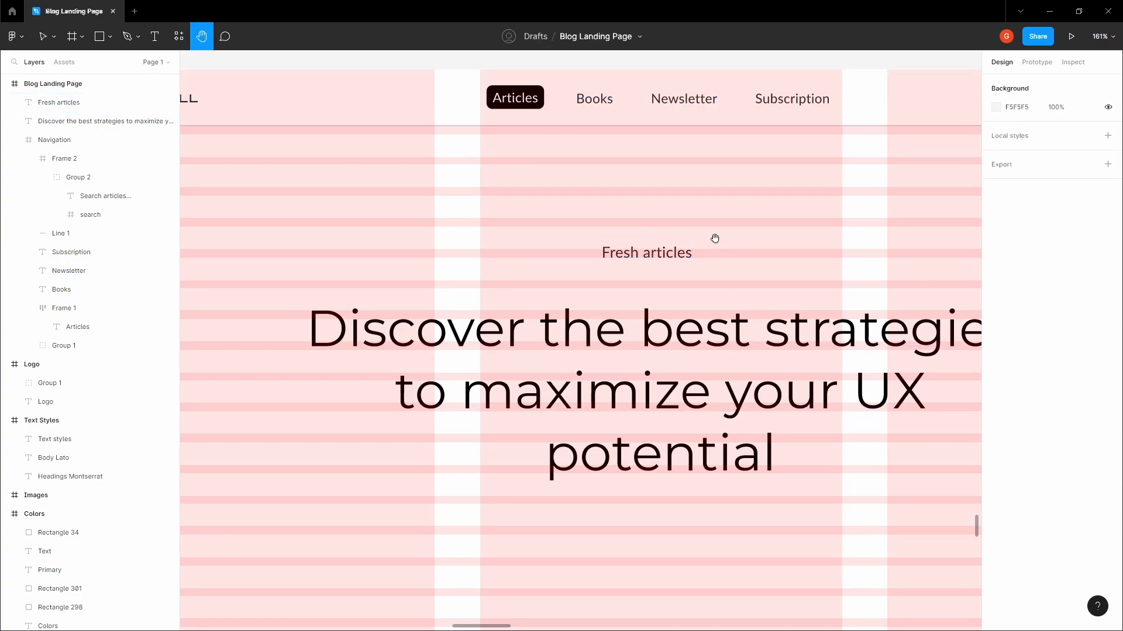
{"action": "scroll", "coordinate": [717, 242], "scroll_direction": "down", "scroll_amount": 10}
{"action": "left_click_drag", "start_coordinate": [718, 243], "coordinate": [585, 507]}
{"action": "left_click_drag", "start_coordinate": [595, 227], "coordinate": [492, 598]}
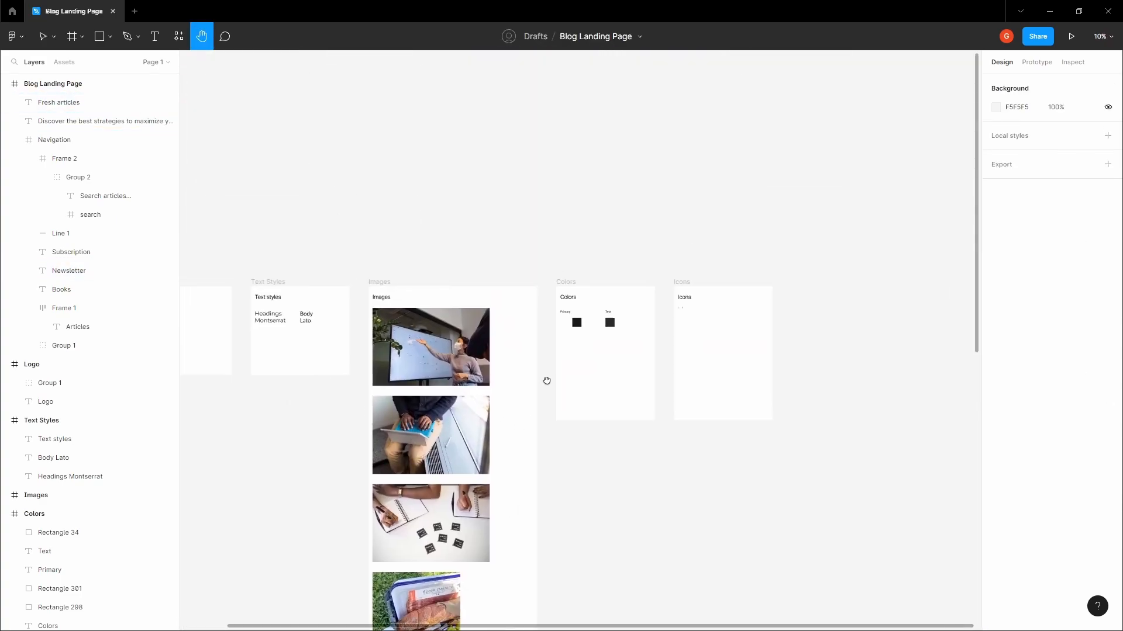
{"action": "scroll", "coordinate": [680, 310], "scroll_direction": "up", "scroll_amount": 10}
{"action": "right_click", "coordinate": [713, 312]}
{"action": "mouse_move", "coordinate": [729, 313]}
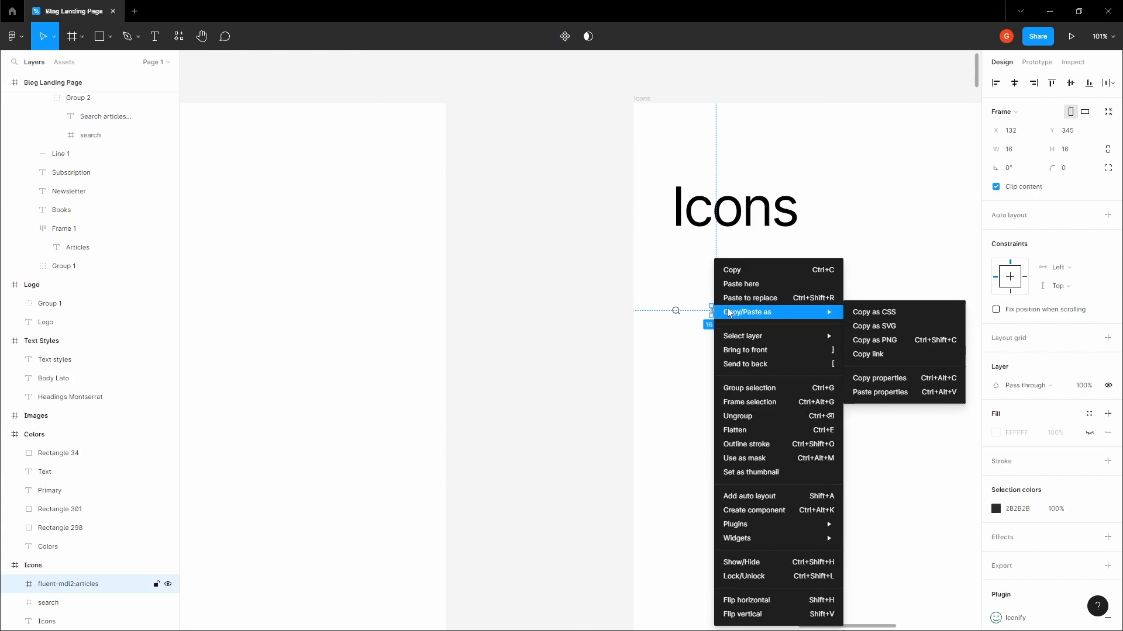
{"action": "left_click", "coordinate": [745, 271]}
Paste the articles icon into the Blog Landing Page frame and place it just before the "Fresh articles" text
{"action": "scroll", "coordinate": [596, 385], "scroll_direction": "down", "scroll_amount": 10}
{"action": "left_click", "coordinate": [580, 551]}
{"action": "key", "text": "space"}
{"action": "left_click_drag", "start_coordinate": [580, 552], "coordinate": [913, 152]}
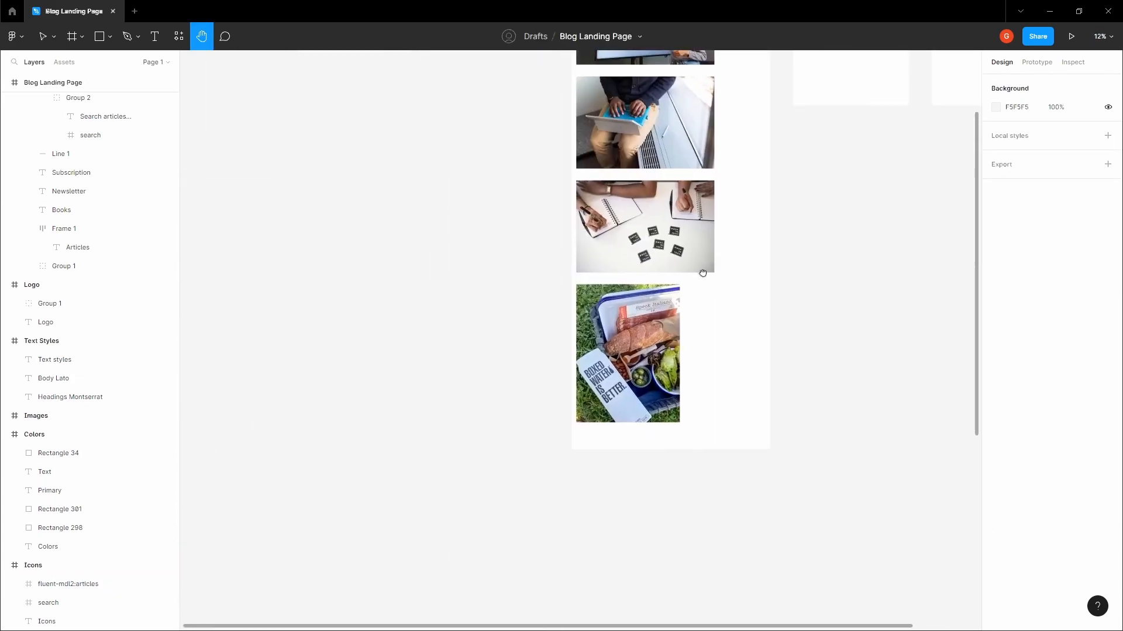
{"action": "left_click_drag", "start_coordinate": [702, 273], "coordinate": [740, 168]}
{"action": "left_click_drag", "start_coordinate": [636, 550], "coordinate": [725, 192]}
{"action": "scroll", "coordinate": [720, 298], "scroll_direction": "up", "scroll_amount": 5}
{"action": "left_click", "coordinate": [729, 354]}
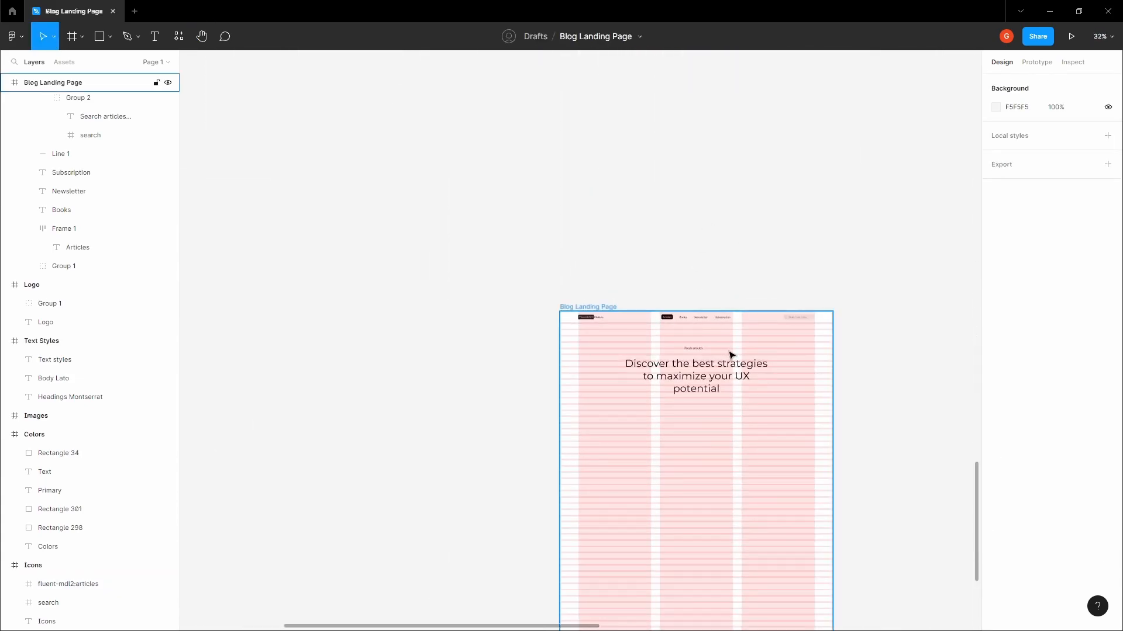
{"action": "scroll", "coordinate": [722, 352], "scroll_direction": "up", "scroll_amount": 5}
{"action": "key", "text": "ctrl+v"}
{"action": "left_click_drag", "start_coordinate": [301, 444], "coordinate": [592, 349]}
Align the articles icon and the "Fresh articles" text on their vertical centers
{"action": "left_click", "coordinate": [619, 351], "text": "shift"}
{"action": "scroll", "coordinate": [623, 350], "scroll_direction": "up", "scroll_amount": 3}
{"action": "left_click", "coordinate": [1070, 84]}
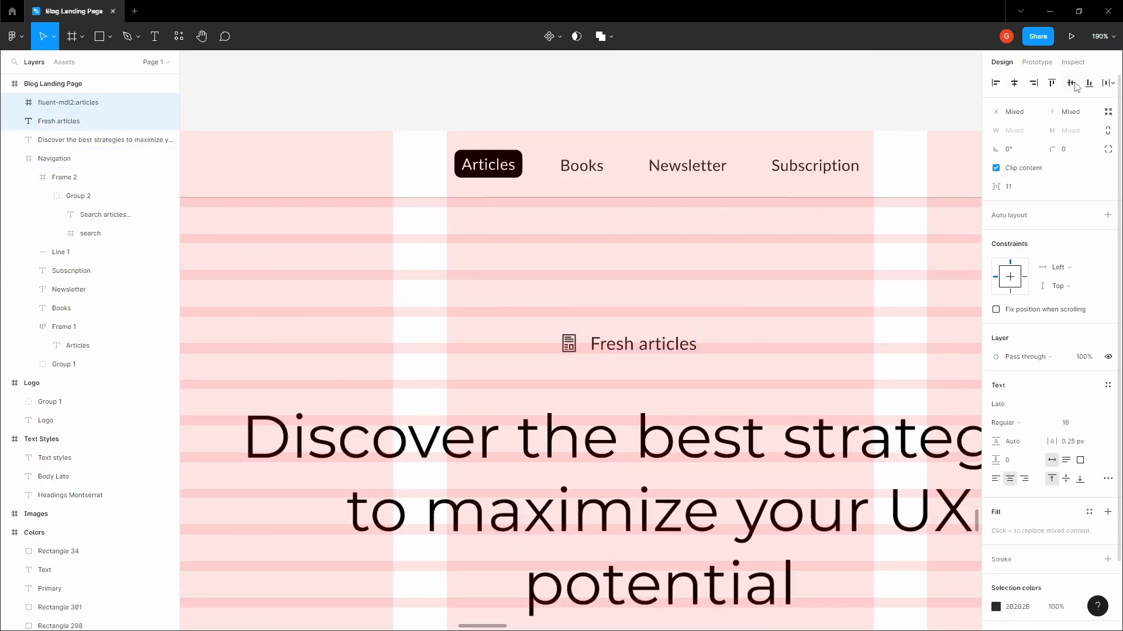
Nudge the "Fresh articles" text 5 px closer to the icon, to X 652
{"action": "scroll", "coordinate": [636, 342], "scroll_direction": "up", "scroll_amount": 2}
{"action": "left_click", "coordinate": [632, 353]}
{"action": "key", "text": "alt"}
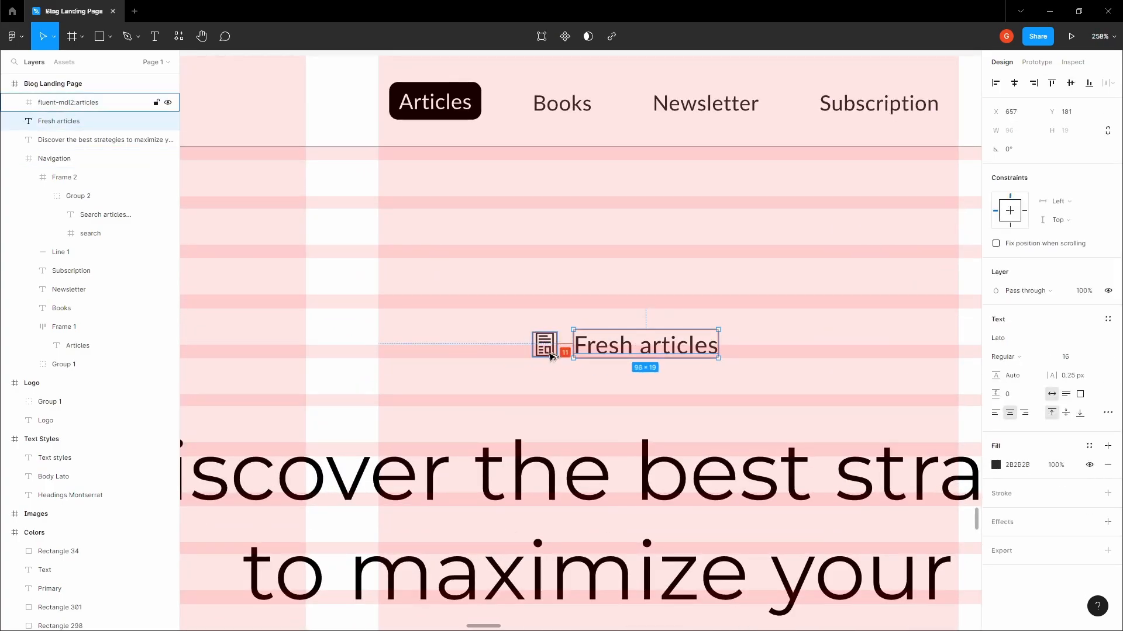
{"action": "key", "text": "Left"}
{"action": "key", "text": "Left"}
{"action": "key", "text": "Left"}
{"action": "key", "text": "Left"}
{"action": "key", "text": "Left"}
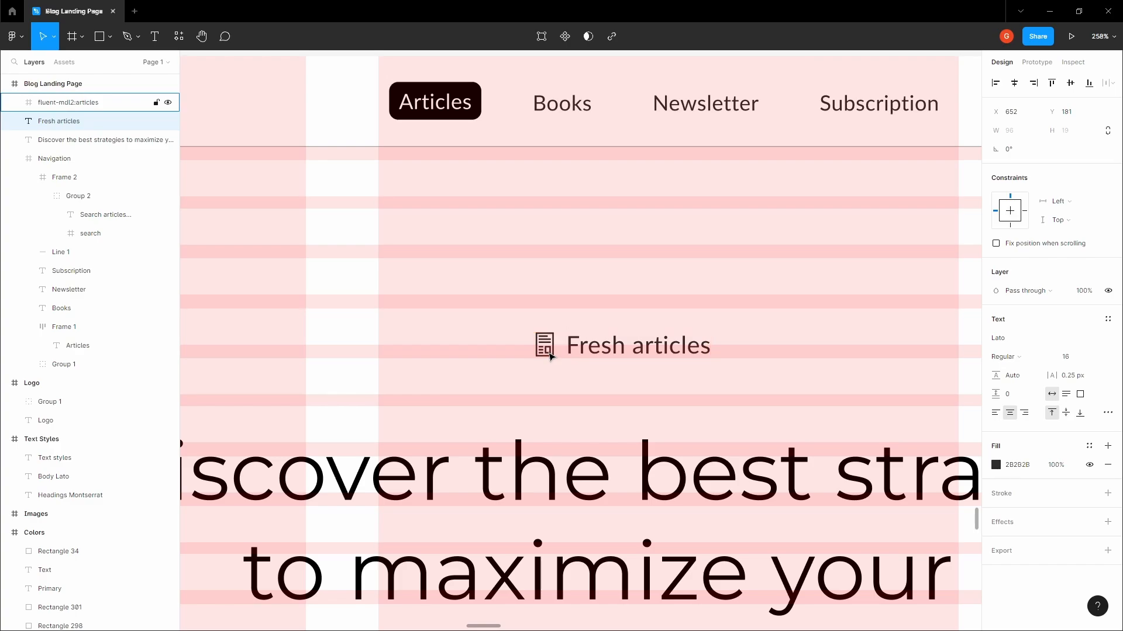
Center the "Fresh articles" text horizontally in the page frame and measure its distance to the headline
{"action": "left_click", "coordinate": [545, 345]}
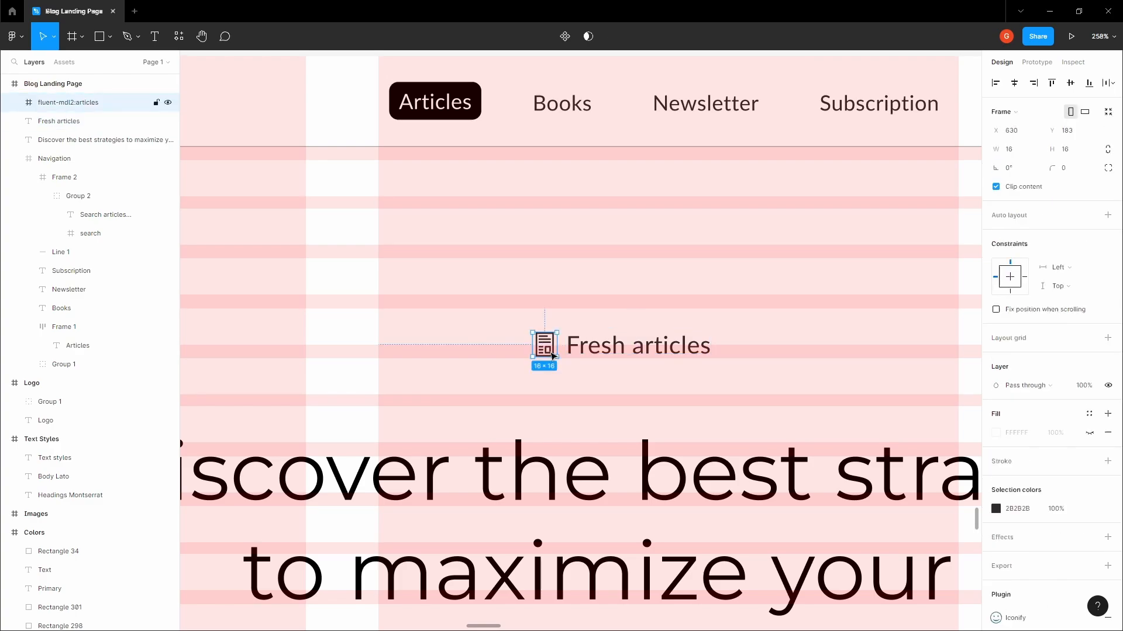
{"action": "left_click", "coordinate": [602, 358], "text": "shift"}
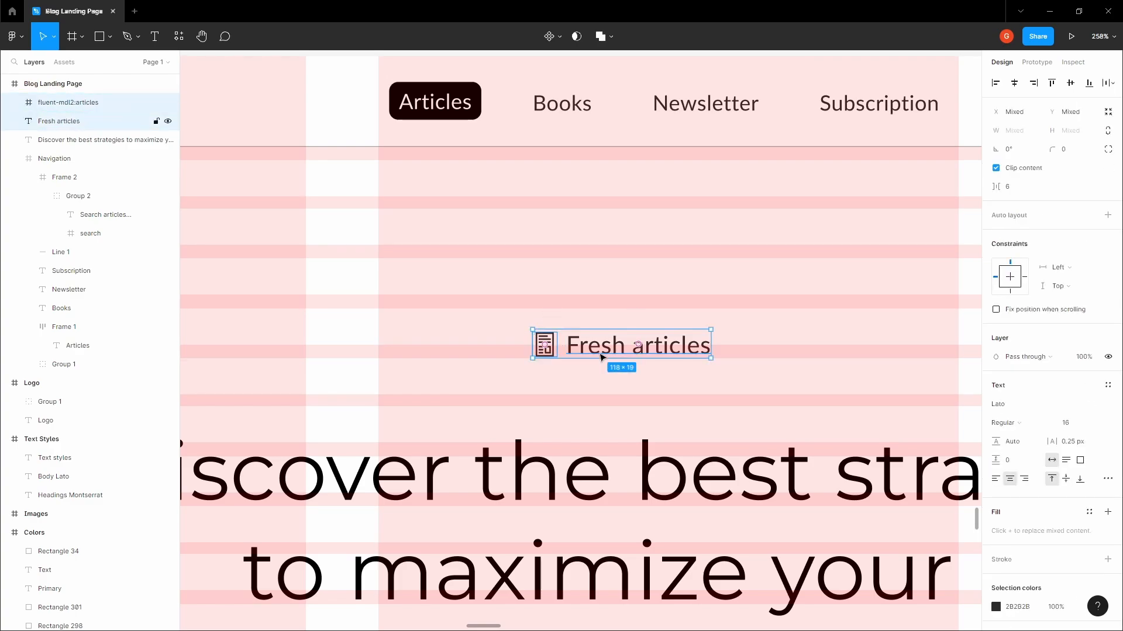
{"action": "left_click", "coordinate": [601, 358]}
{"action": "scroll", "coordinate": [601, 358], "scroll_direction": "down", "scroll_amount": 5}
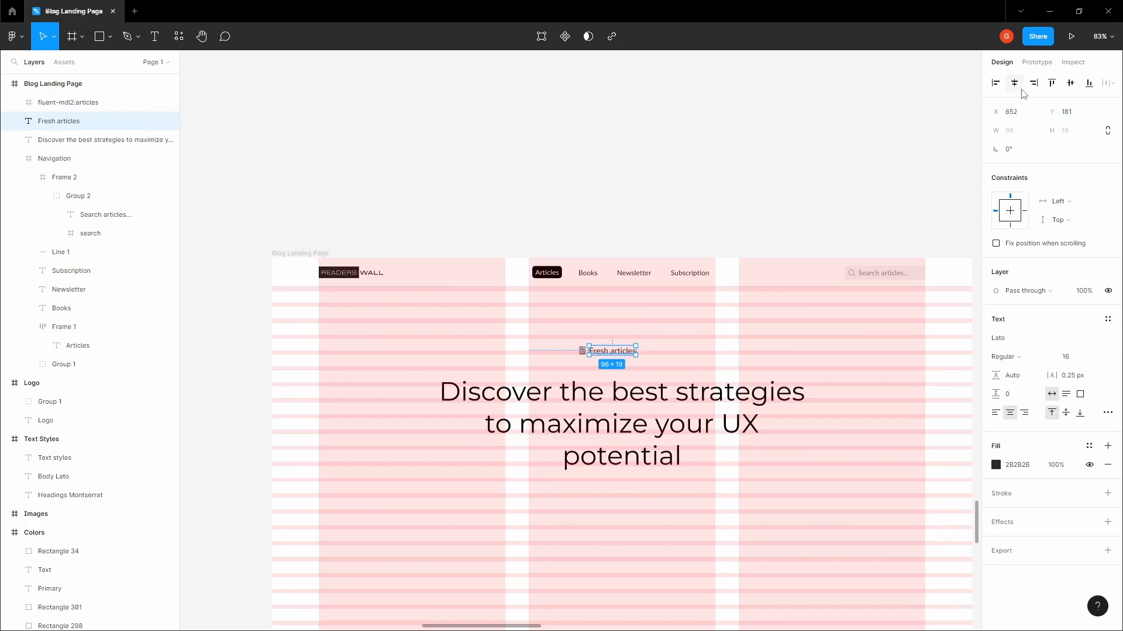
{"action": "left_click", "coordinate": [629, 403]}
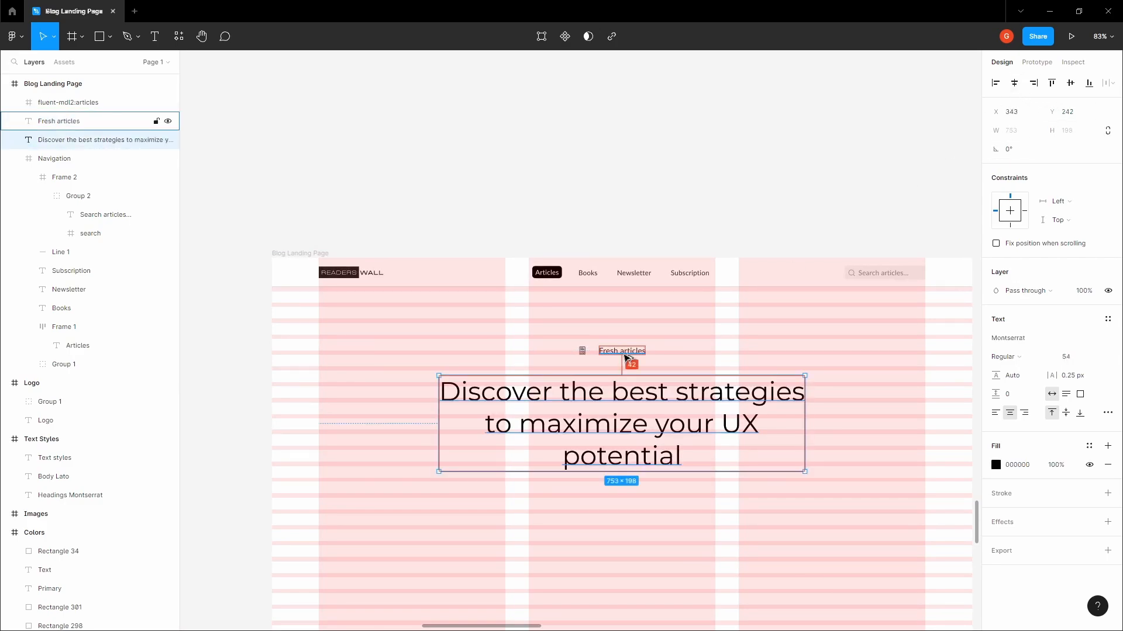
Move the headline up 30 px to Y 212, leaving a 12 px gap below the "Fresh articles" text
{"action": "key", "text": "shift+Up"}
{"action": "key", "text": "shift+Up"}
{"action": "key", "text": "shift+Up"}
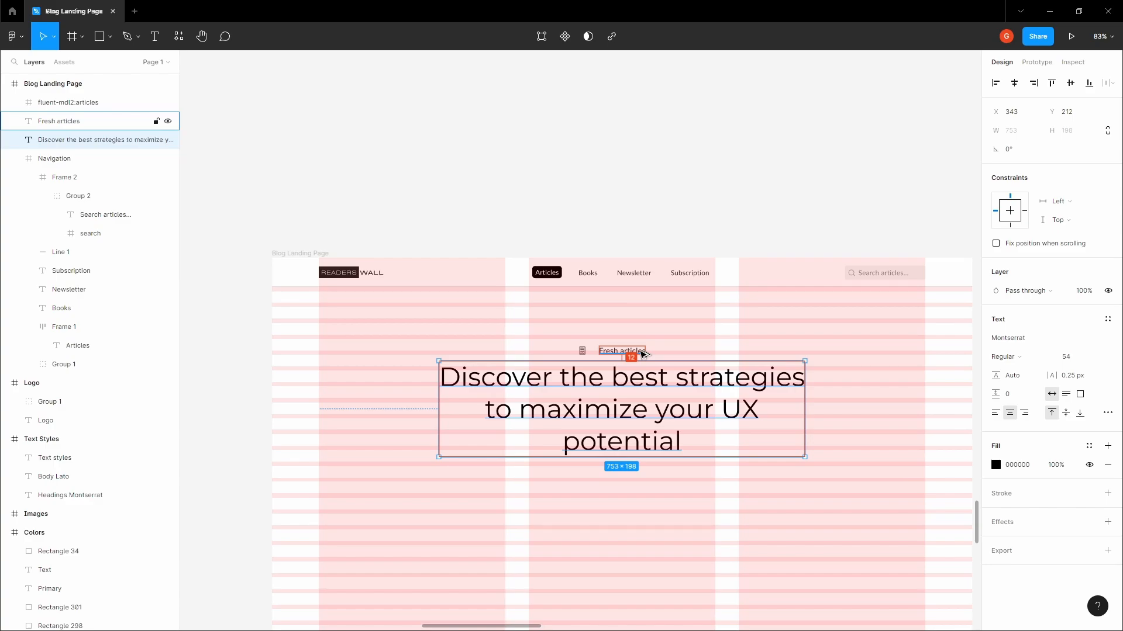
{"action": "left_click", "coordinate": [725, 342]}
{"action": "left_click", "coordinate": [719, 380]}
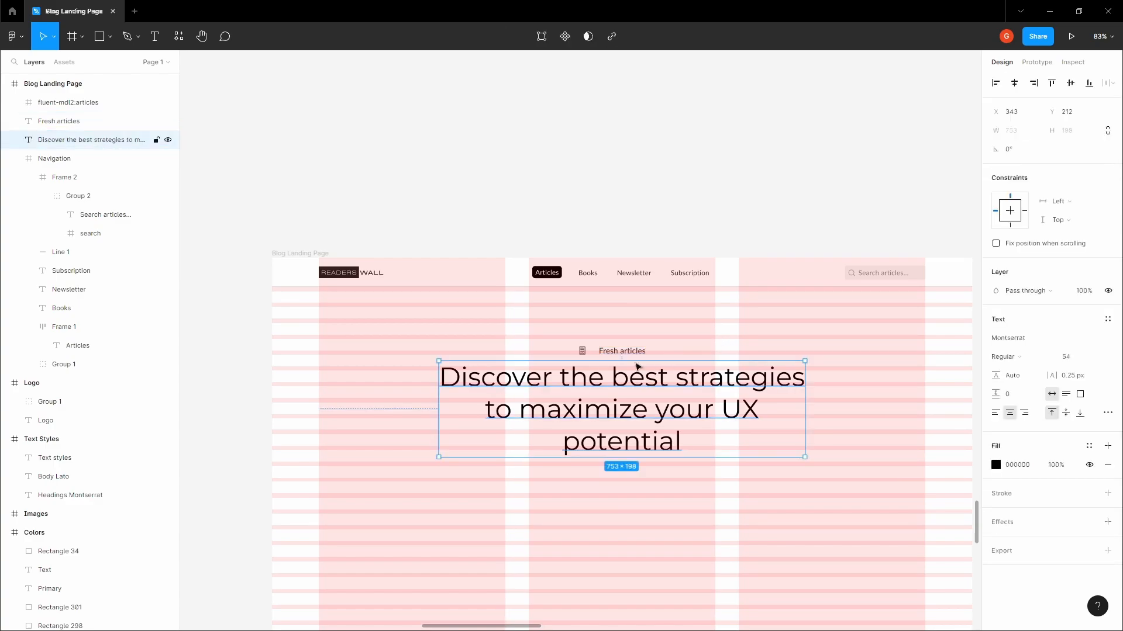
Move the articles icon horizontally toward the "Fresh articles" text until it sits at X 650
{"action": "left_click", "coordinate": [631, 353]}
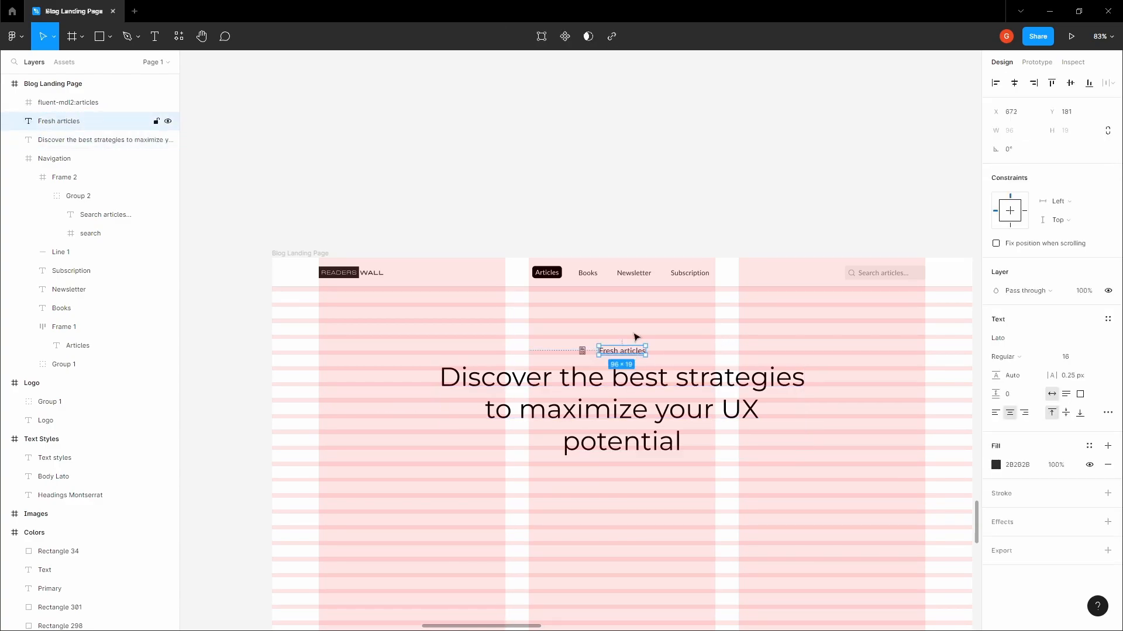
{"action": "left_click", "coordinate": [652, 186]}
{"action": "scroll", "coordinate": [573, 298], "scroll_direction": "up", "scroll_amount": 5}
{"action": "scroll", "coordinate": [574, 299], "scroll_direction": "up", "scroll_amount": 5}
{"action": "left_click", "coordinate": [572, 314]}
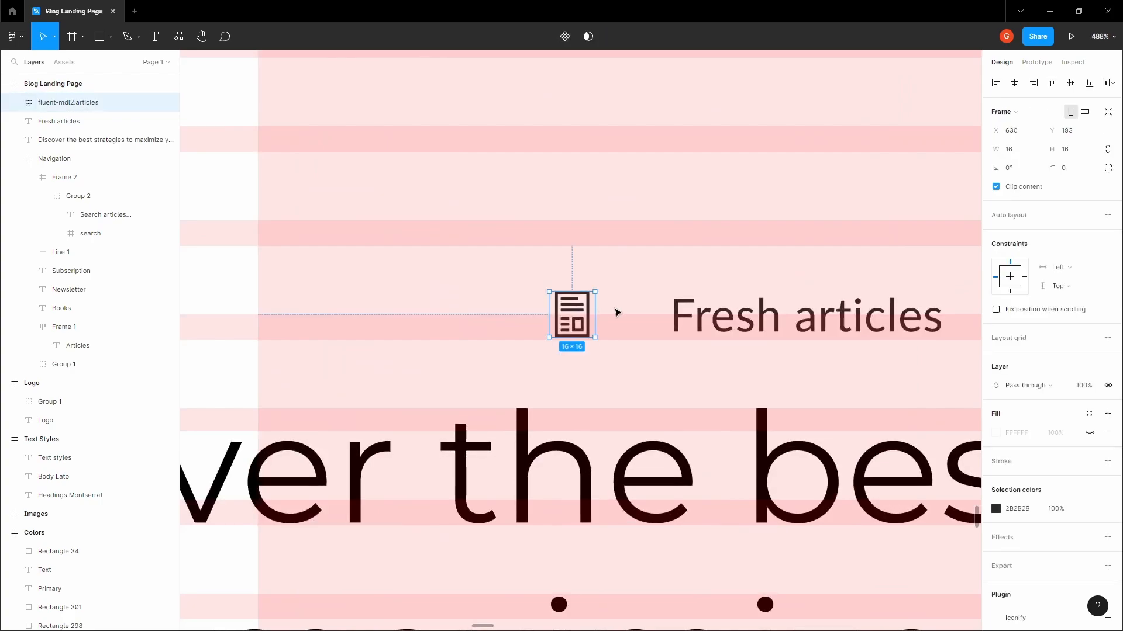
{"action": "left_click", "coordinate": [807, 316], "text": "shift"}
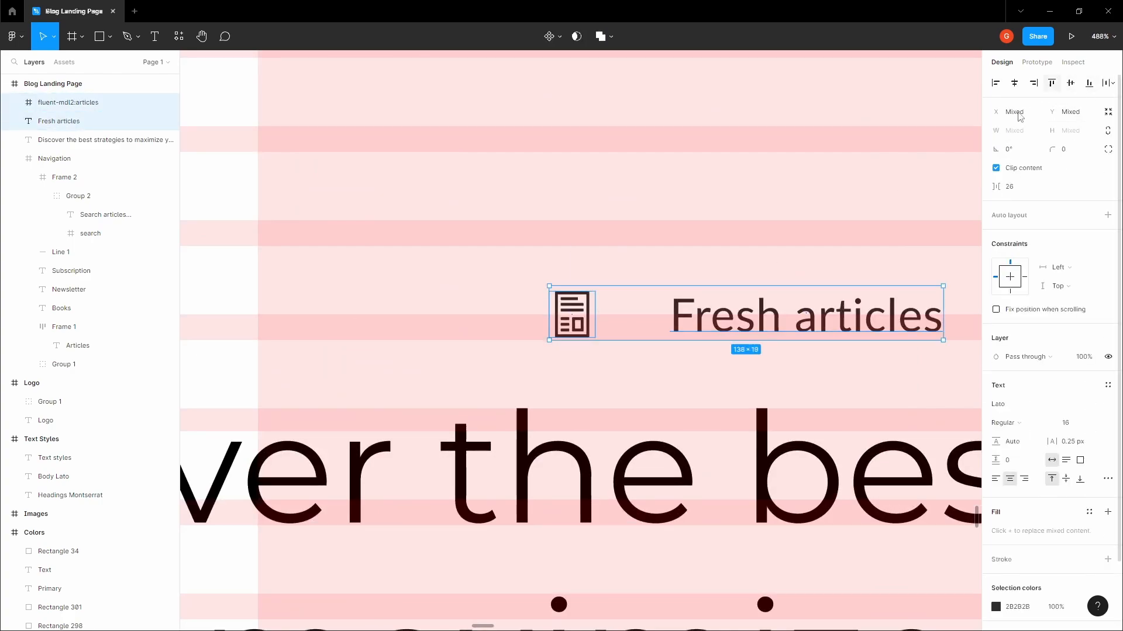
{"action": "left_click", "coordinate": [586, 309]}
{"action": "left_click_drag", "start_coordinate": [586, 309], "coordinate": [621, 309]}
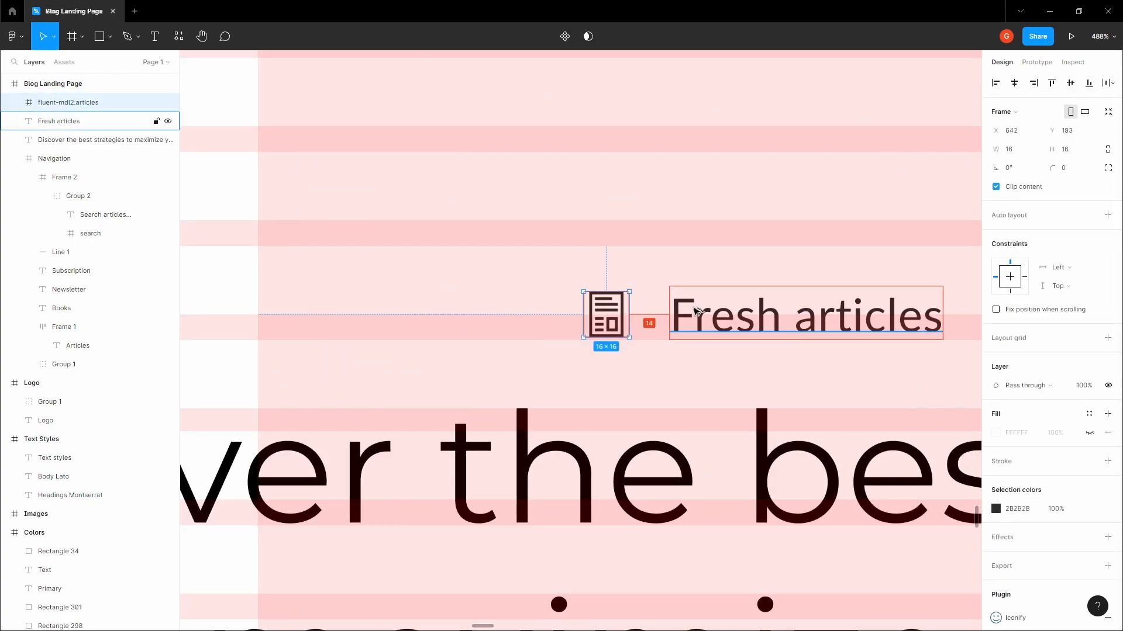
{"action": "key", "text": "Right"}
{"action": "key", "text": "Right"}
{"action": "key", "text": "Right"}
{"action": "key", "text": "Right"}
{"action": "key", "text": "Right"}
{"action": "key", "text": "Right"}
{"action": "key", "text": "Right"}
{"action": "key", "text": "Right"}
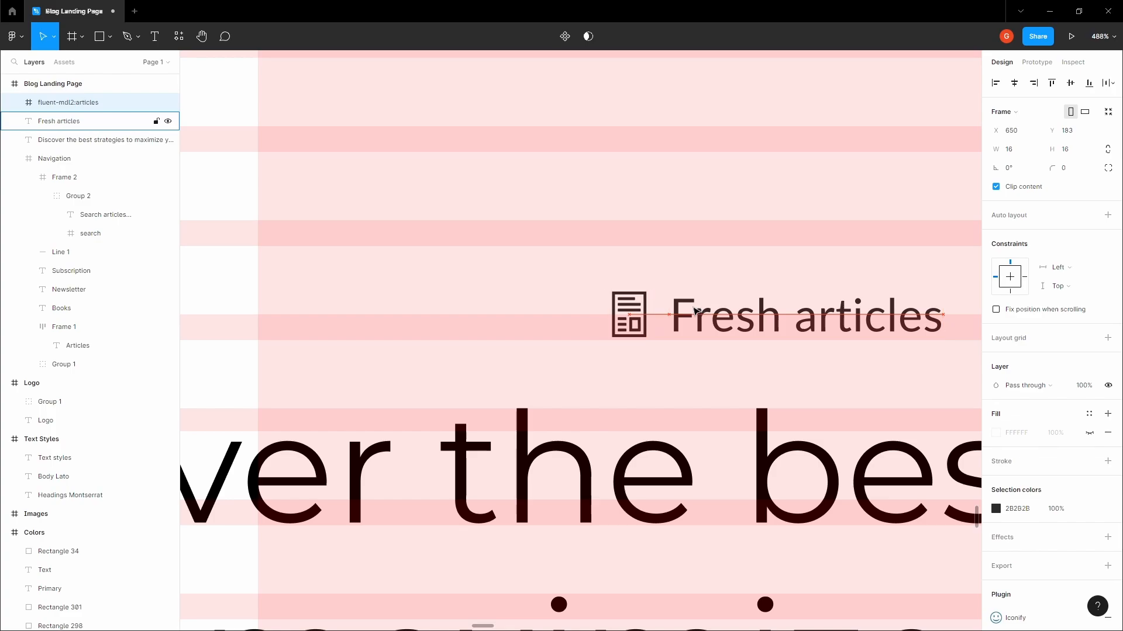
Group the articles icon with the "Fresh articles" text
{"action": "left_click", "coordinate": [698, 310], "text": "shift"}
{"action": "key", "text": "ctrl+g"}
{"action": "scroll", "coordinate": [697, 311], "scroll_direction": "down", "scroll_amount": 10}
Move the headline and the "Fresh articles" group together up 57 px, to about 64 px below the navigation bar
{"action": "key", "text": "Tab"}
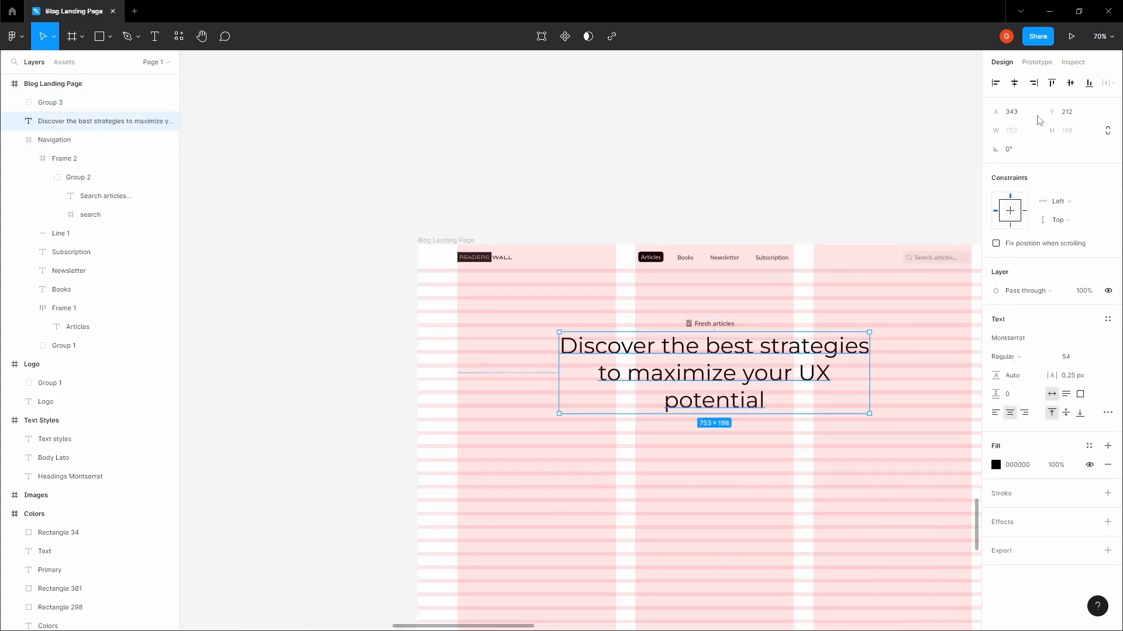
{"action": "left_click", "coordinate": [733, 326], "text": "shift"}
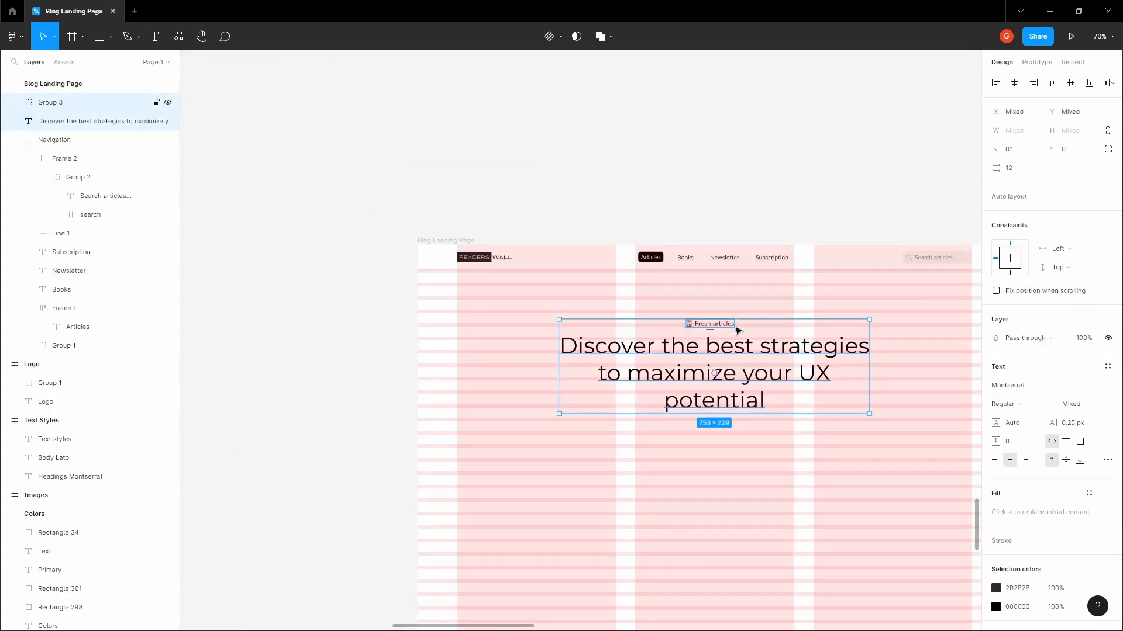
{"action": "scroll", "coordinate": [737, 330], "scroll_direction": "down", "scroll_amount": 3}
{"action": "key", "text": "space"}
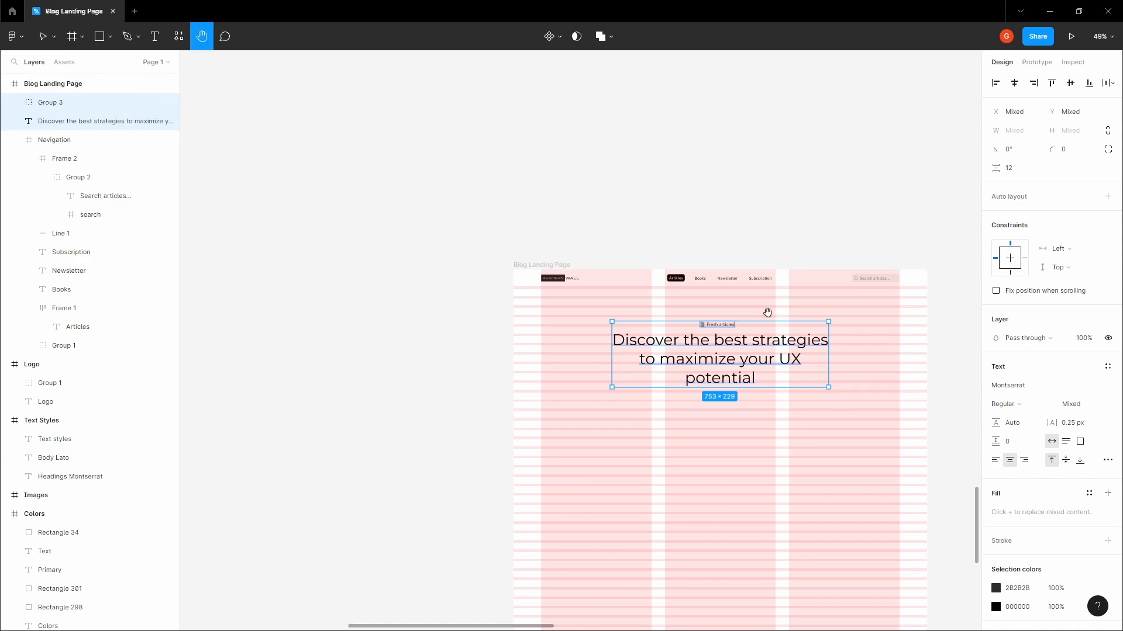
{"action": "left_click_drag", "start_coordinate": [766, 312], "coordinate": [734, 312]}
{"action": "key", "text": "alt"}
{"action": "key", "text": "shift+Up"}
{"action": "key", "text": "shift+Up"}
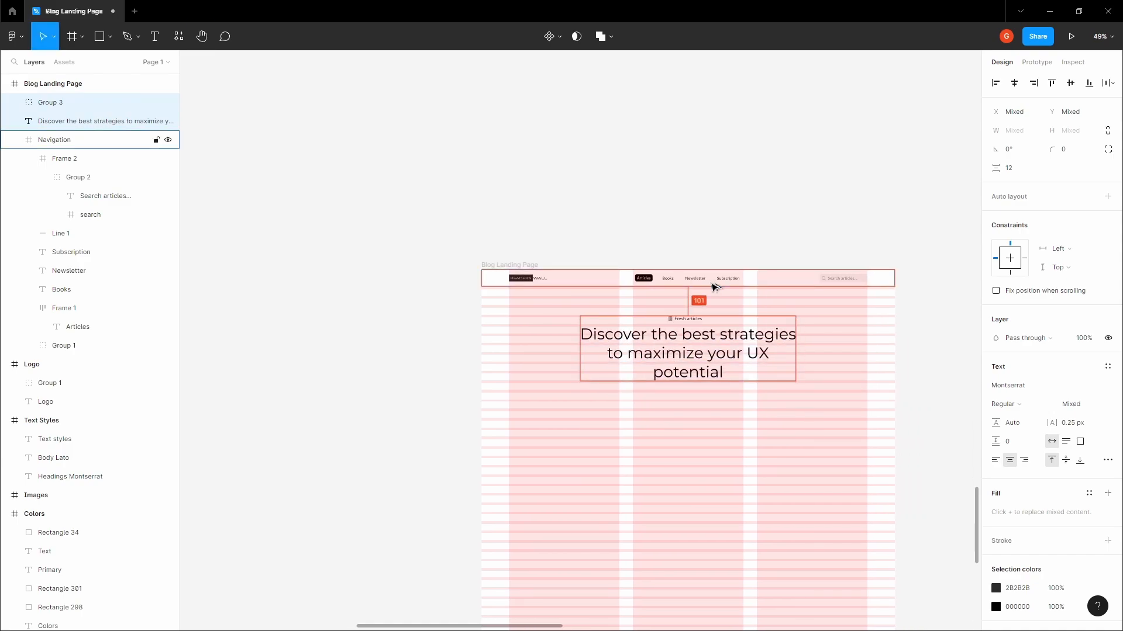
{"action": "key", "text": "shift+Up"}
{"action": "key", "text": "shift+Up"}
{"action": "key", "text": "shift+Up"}
{"action": "key", "text": "shift+Up"}
{"action": "key", "text": "Down"}
{"action": "key", "text": "Down"}
{"action": "key", "text": "Down"}
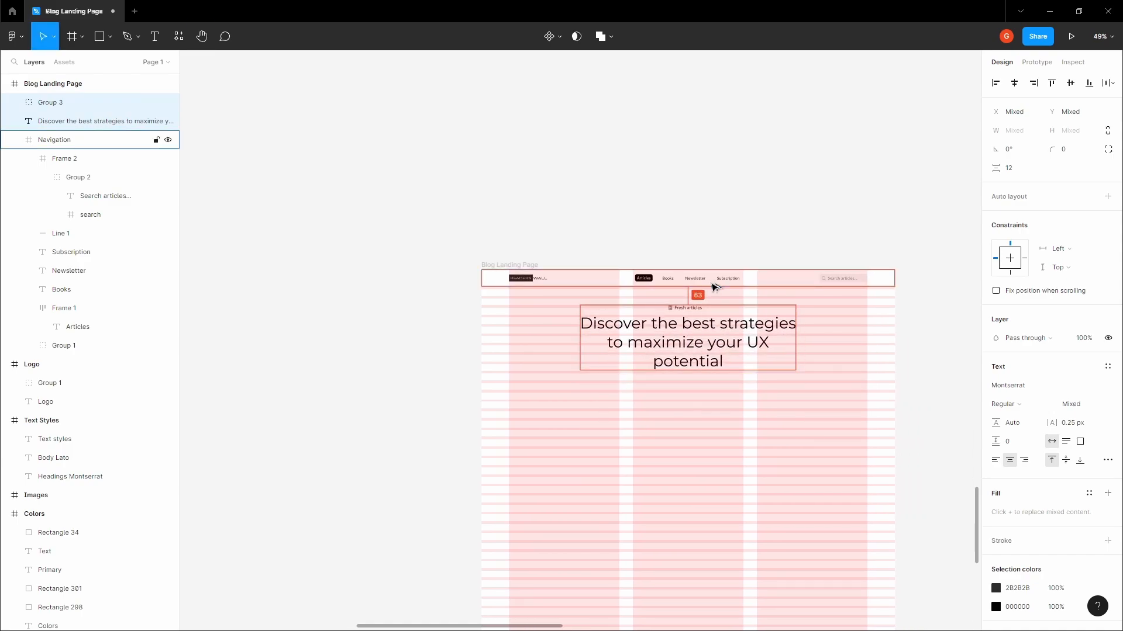
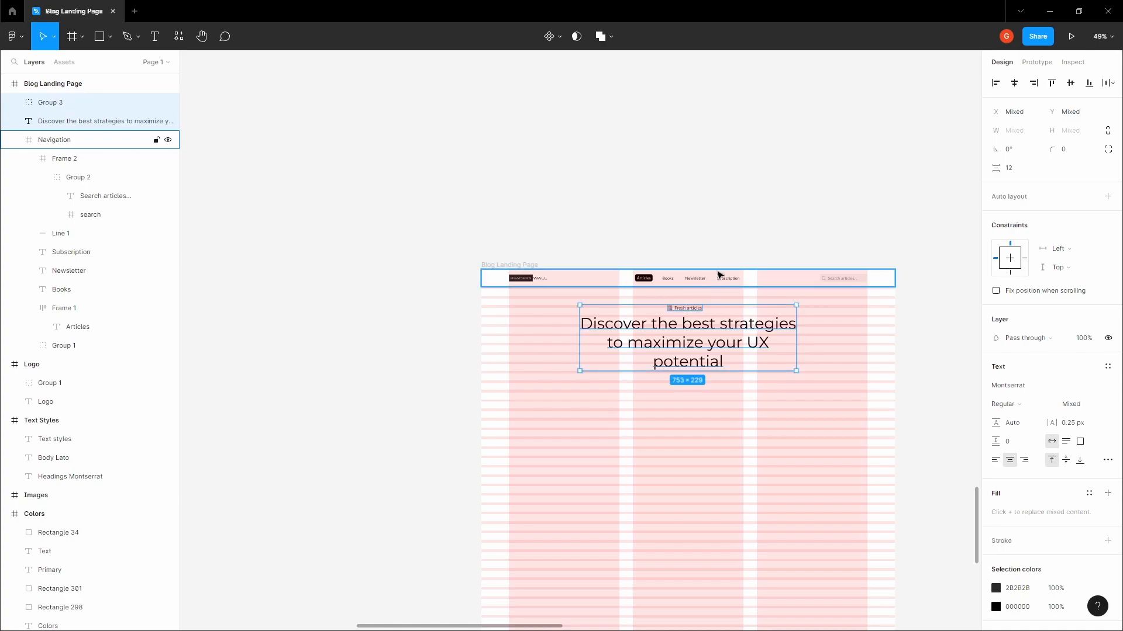
Add the text "Discover the latest trendy news, interviews, technologies and resources." below the headline in the page frame
{"action": "left_click", "coordinate": [706, 225]}
{"action": "key", "text": "space"}
{"action": "left_click_drag", "start_coordinate": [704, 222], "coordinate": [624, 183]}
{"action": "scroll", "coordinate": [576, 309], "scroll_direction": "up", "scroll_amount": 4}
{"action": "left_click_drag", "start_coordinate": [591, 310], "coordinate": [528, 266]}
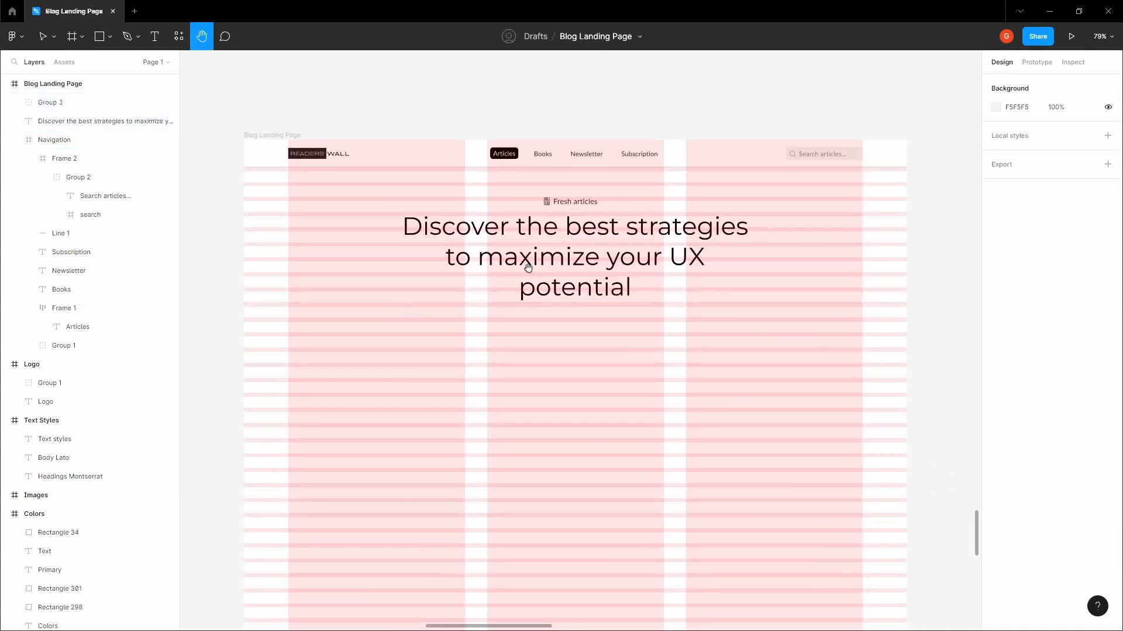
{"action": "left_click", "coordinate": [531, 351]}
{"action": "scroll", "coordinate": [531, 351], "scroll_direction": "up", "scroll_amount": 1}
{"action": "key", "text": "t"}
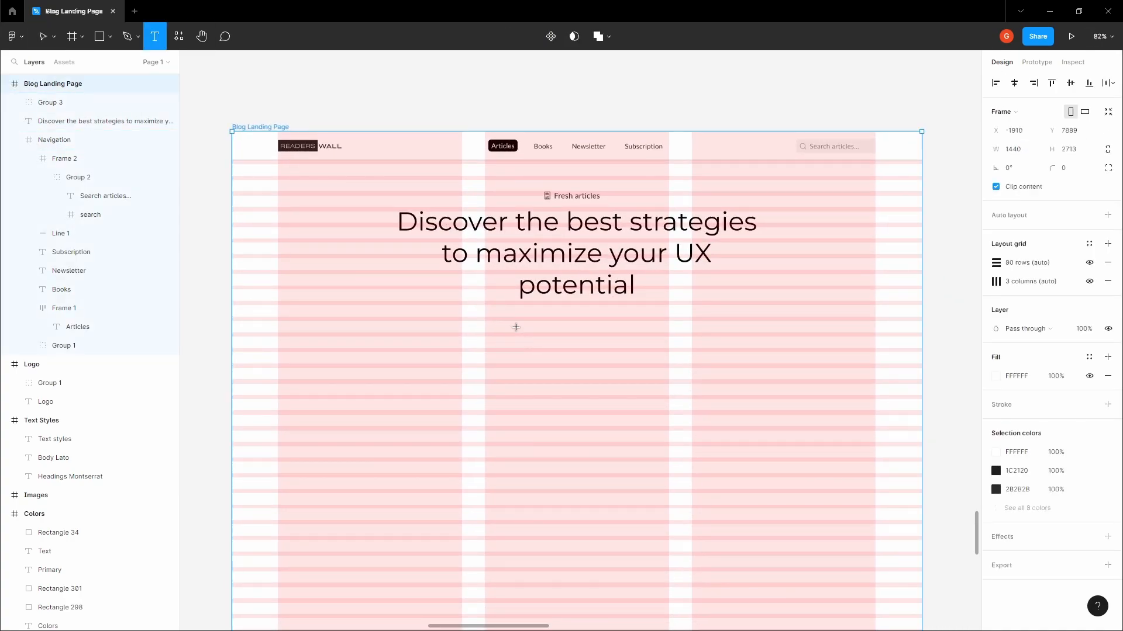
{"action": "left_click", "coordinate": [516, 327]}
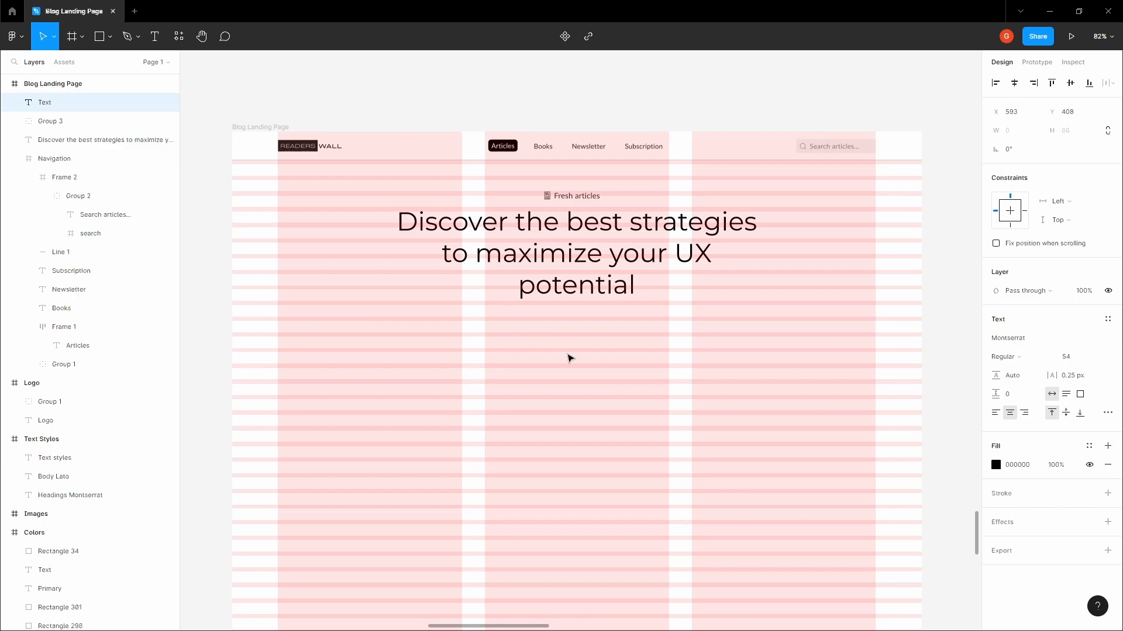
{"action": "type", "text": "Discover"}
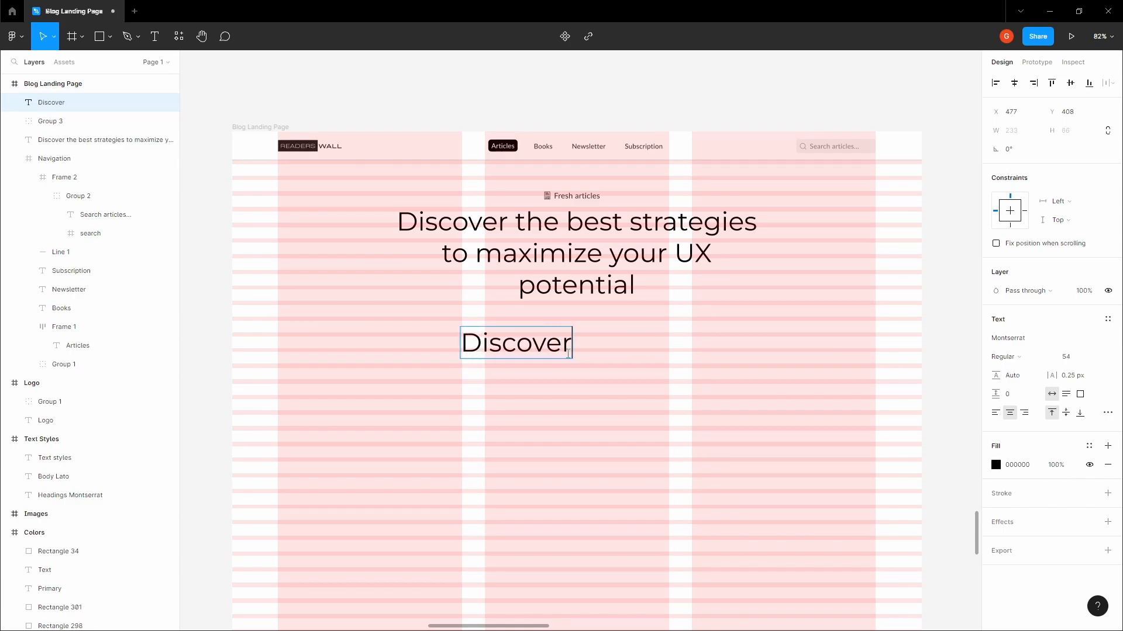
{"action": "type", "text": " the latest t"}
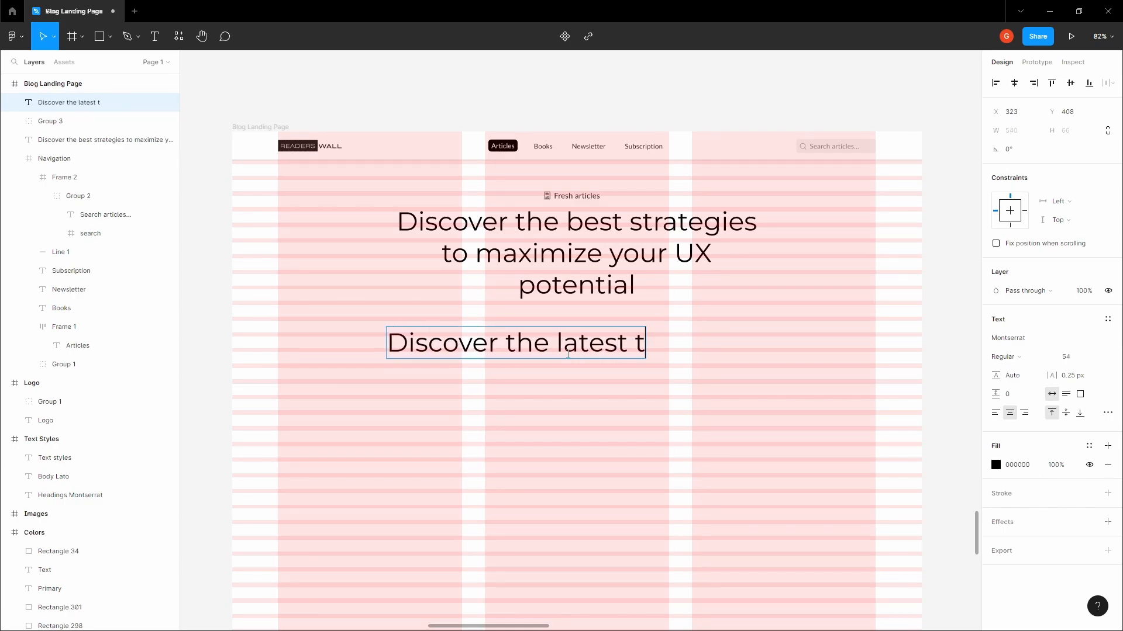
{"action": "type", "text": "rendy news, tec"}
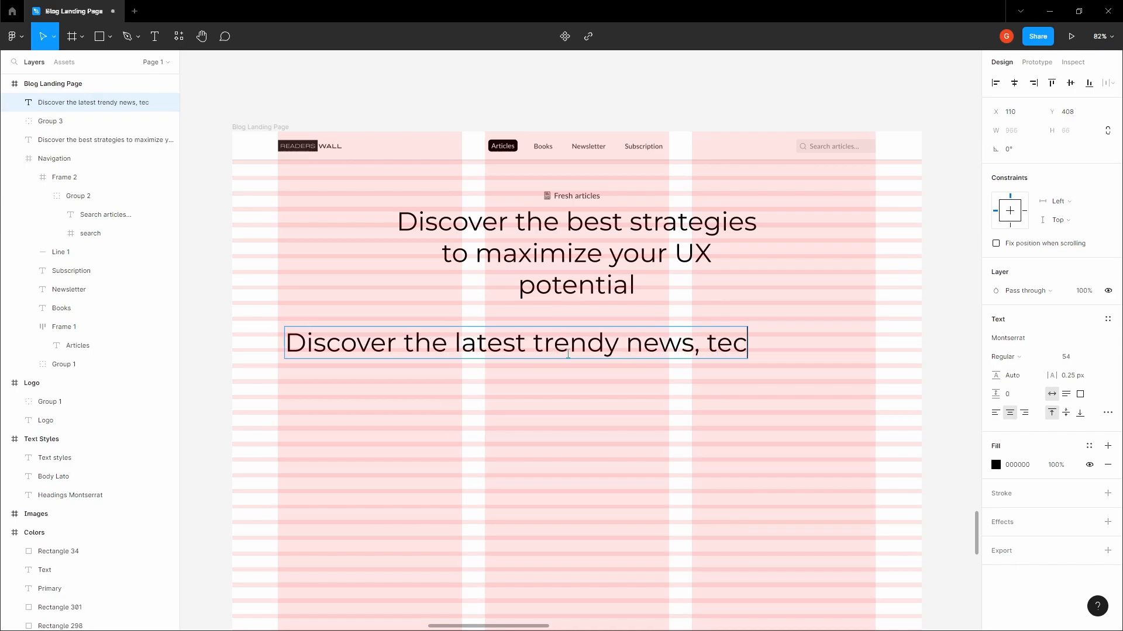
{"action": "type", "text": "hn"}
{"action": "key", "text": "BackSpace"}
{"action": "key", "text": "BackSpace"}
{"action": "key", "text": "BackSpace"}
{"action": "key", "text": "BackSpace"}
{"action": "key", "text": "BackSpace"}
{"action": "key", "text": "BackSpace"}
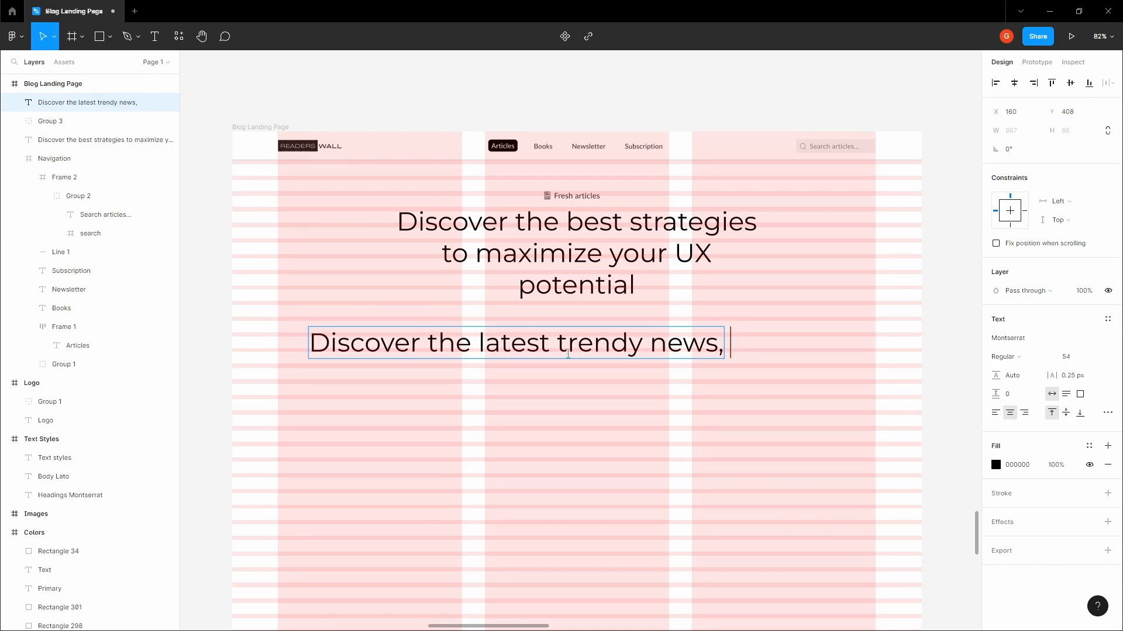
{"action": "type", "text": "interviews, tech"}
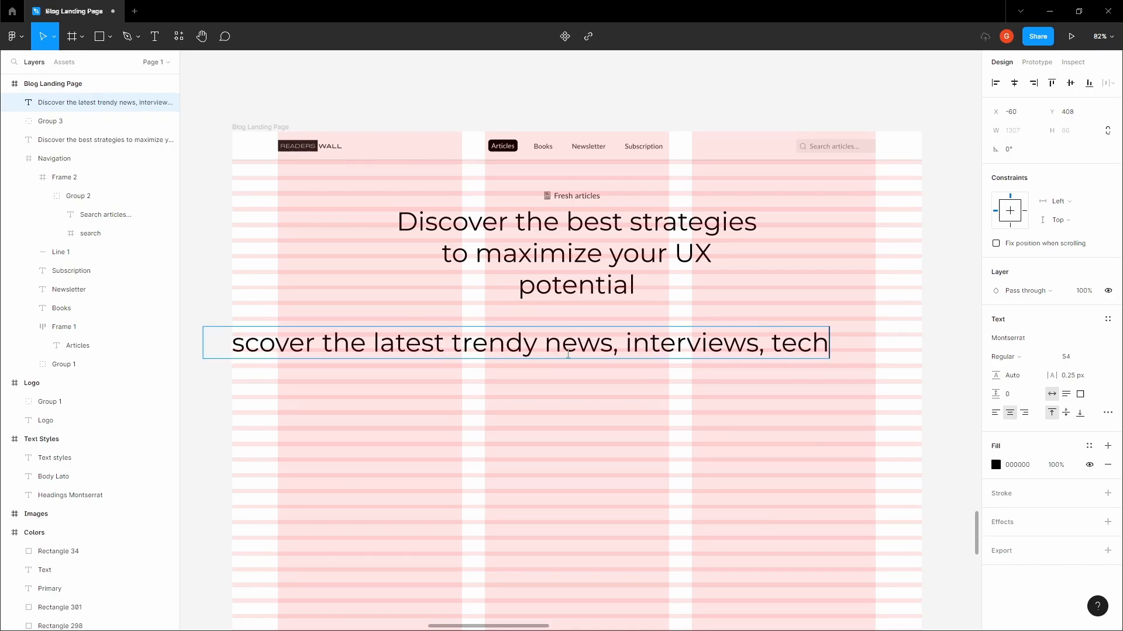
{"action": "type", "text": "nologies "}
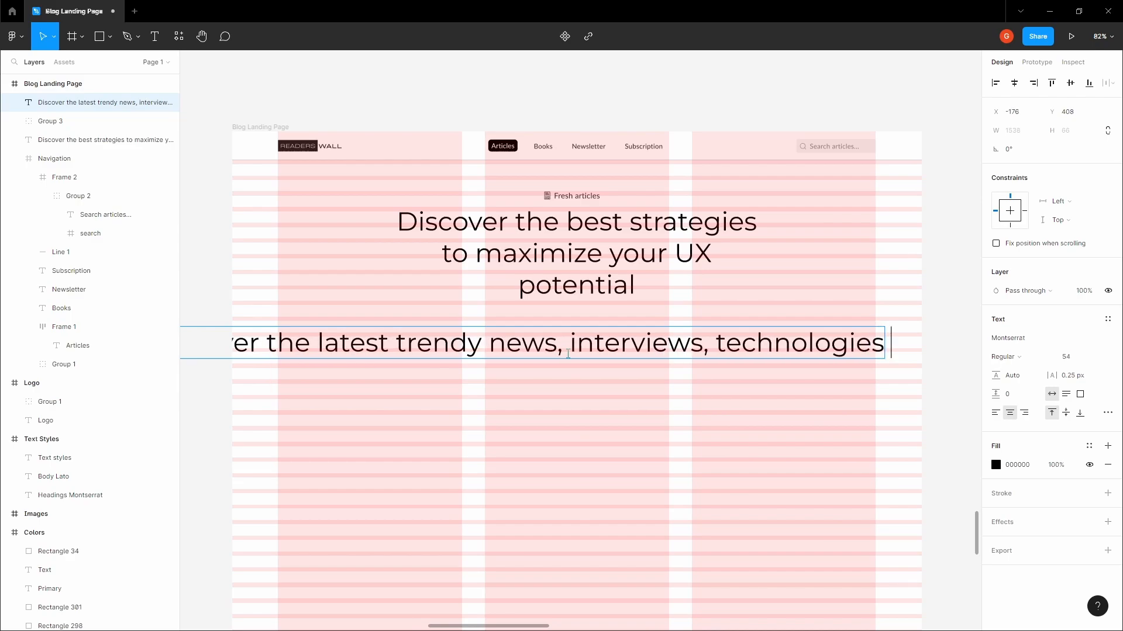
{"action": "type", "text": "and resou"}
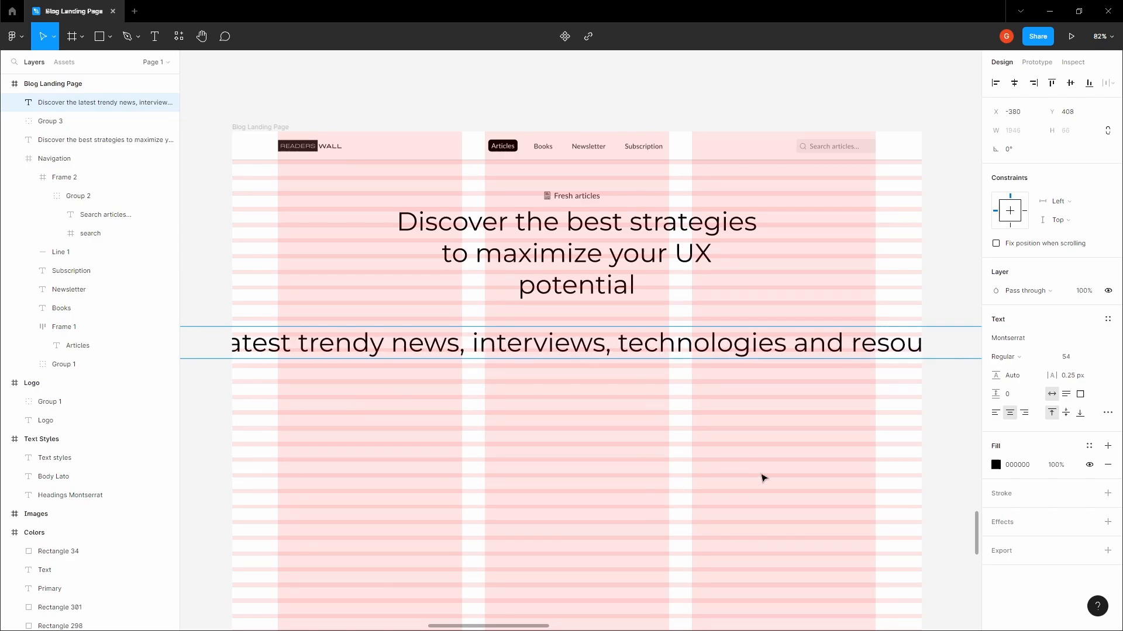
{"action": "key", "text": "Escape"}
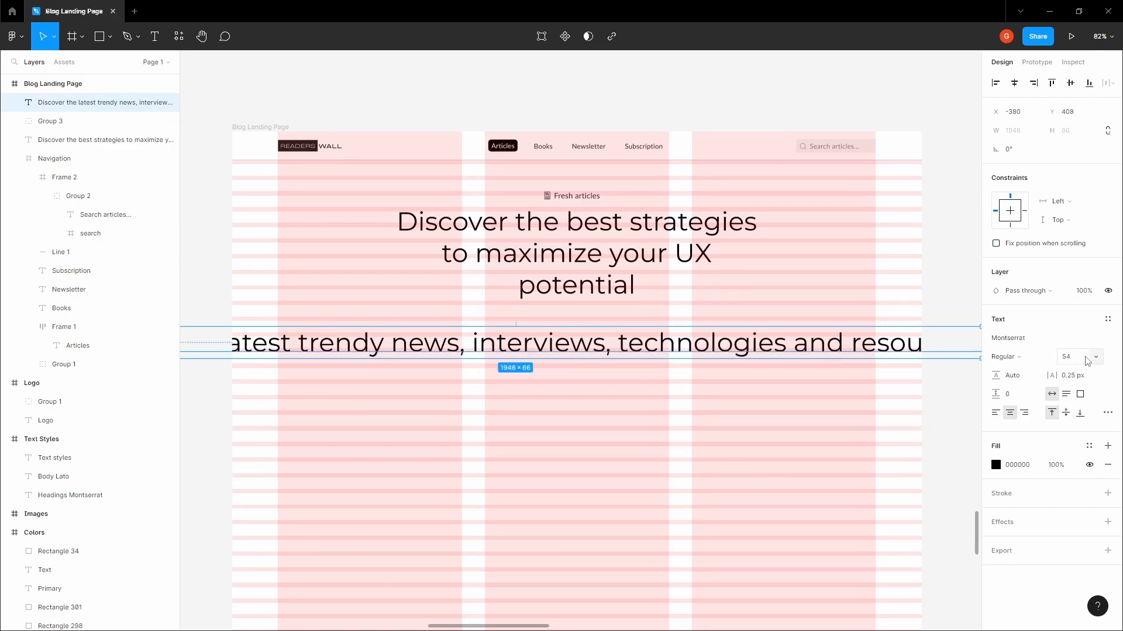
Set the new subtitle's font size to 16 and its font to Lato
{"action": "left_click", "coordinate": [1066, 357]}
{"action": "left_click", "coordinate": [1079, 467]}
{"action": "left_click", "coordinate": [1045, 342]}
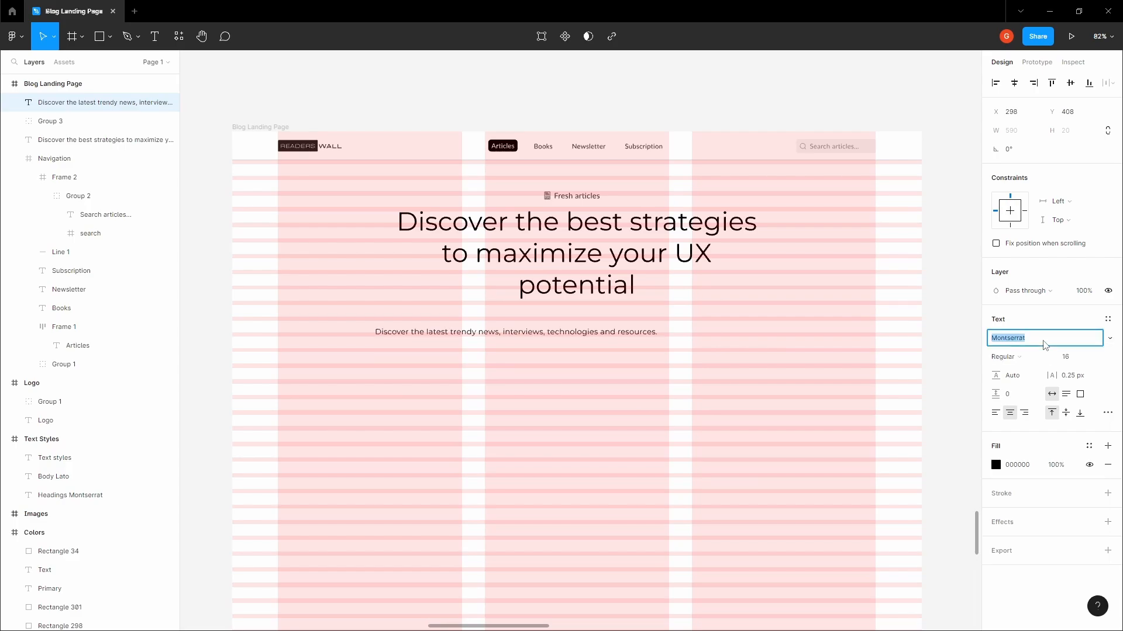
{"action": "type", "text": "Lato"}
{"action": "key", "text": "Return"}
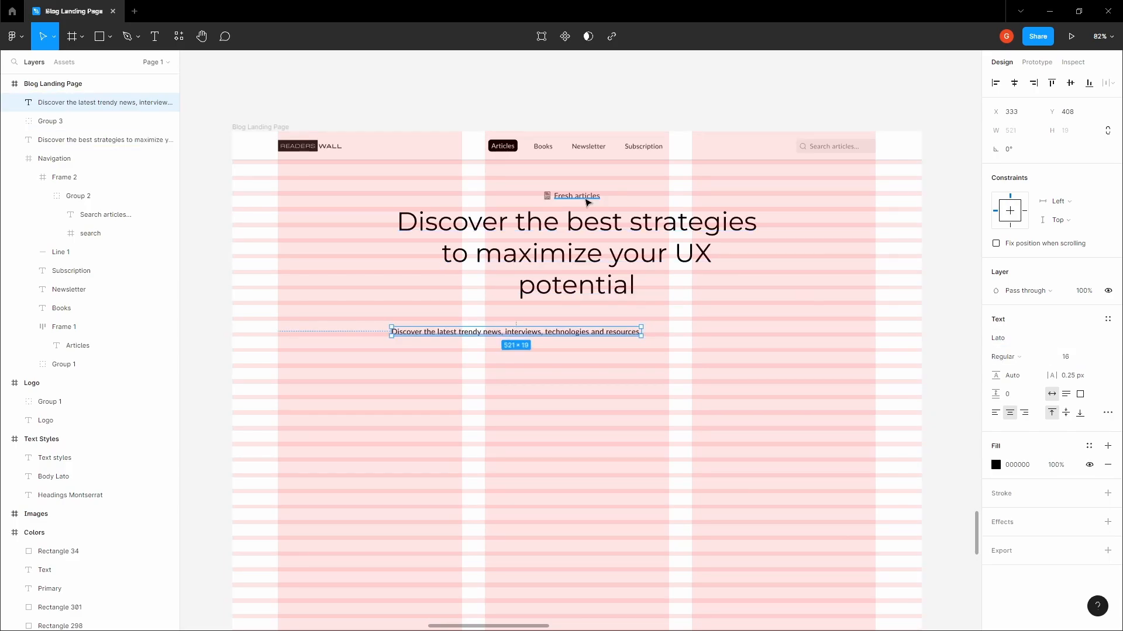
Compare the subtitle with the "Fresh articles" text and set its font size to 18 with Auto line height
{"action": "double_click", "coordinate": [582, 198]}
{"action": "left_click", "coordinate": [587, 333]}
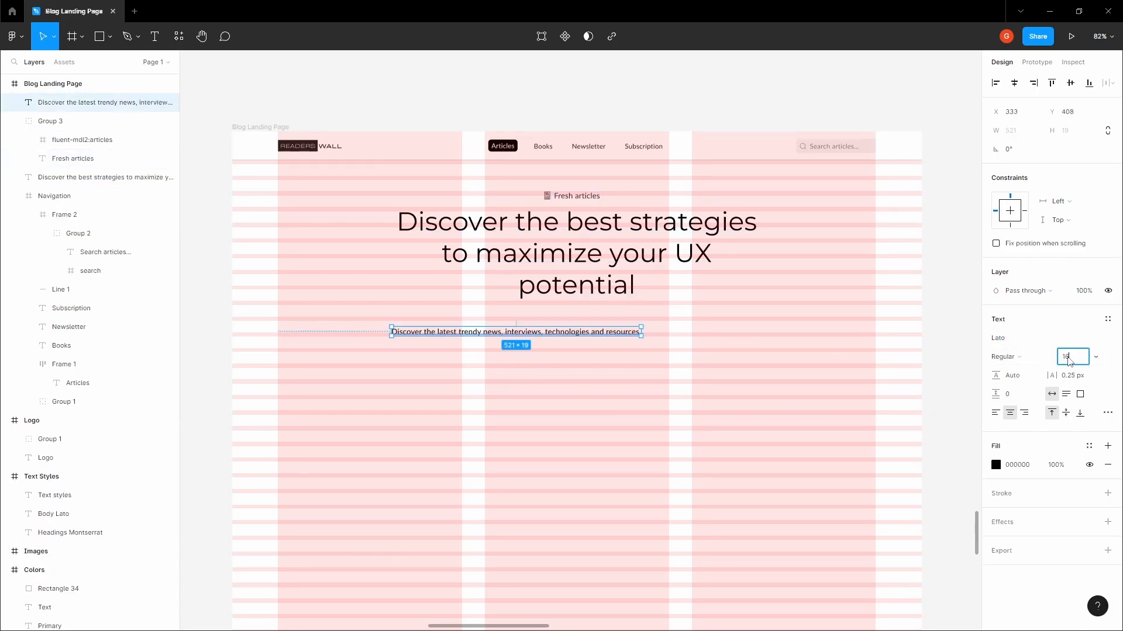
{"action": "left_click", "coordinate": [1075, 361]}
{"action": "type", "text": "18"}
{"action": "key", "text": "Tab"}
{"action": "type", "text": "Au"}
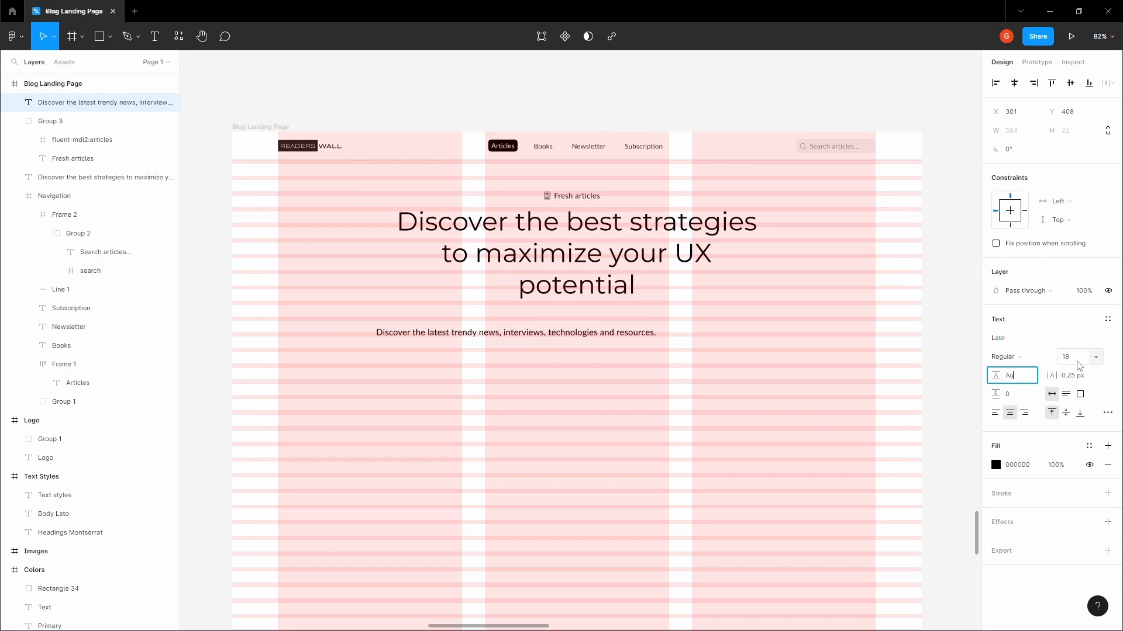
{"action": "type", "text": "to"}
{"action": "key", "text": "Return"}
Shift the subtitle under the headline to X 394, Y 407 and set its fill color to 2B2B2B
{"action": "left_click", "coordinate": [909, 365]}
{"action": "left_click_drag", "start_coordinate": [616, 331], "coordinate": [661, 330]}
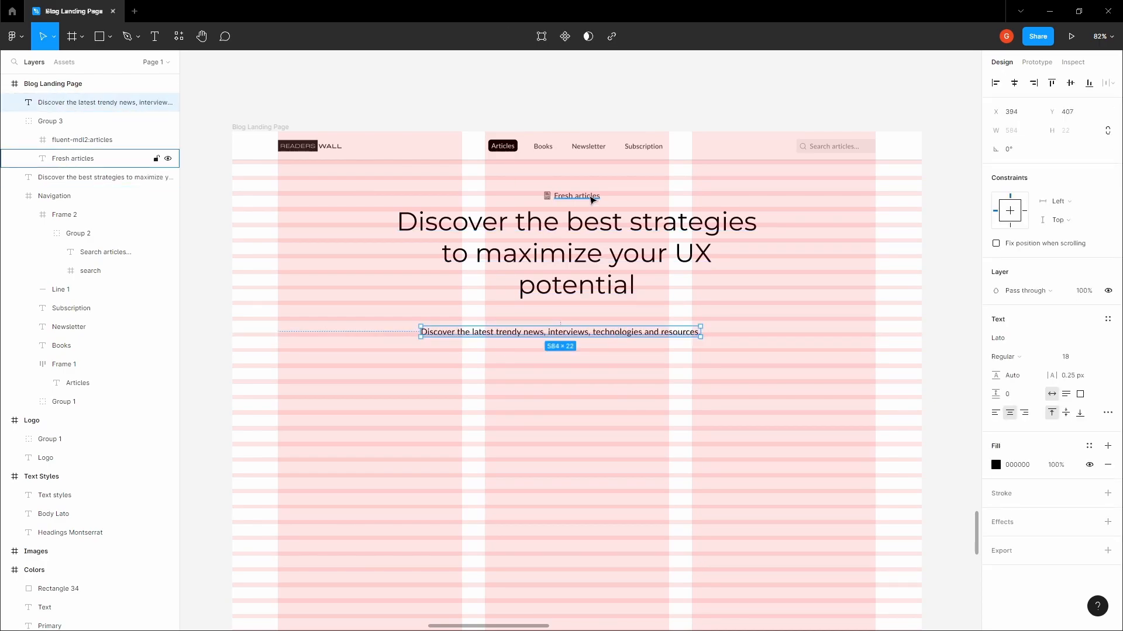
{"action": "left_click", "coordinate": [585, 197]}
{"action": "left_click", "coordinate": [601, 331]}
{"action": "left_click", "coordinate": [1026, 467]}
{"action": "type", "text": "2B2B2B"}
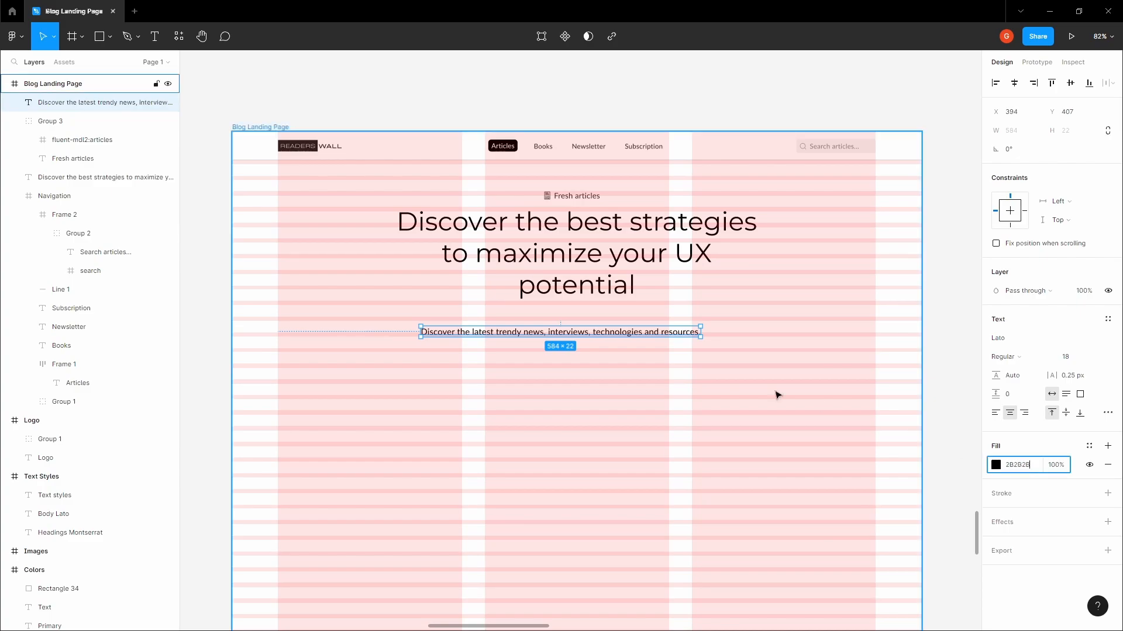
{"action": "left_click", "coordinate": [776, 393]}
Center the subtitle horizontally in the page frame and move it up to Y 377, close below the headline
{"action": "left_click_drag", "start_coordinate": [584, 334], "coordinate": [595, 334]}
{"action": "left_click", "coordinate": [1014, 83]}
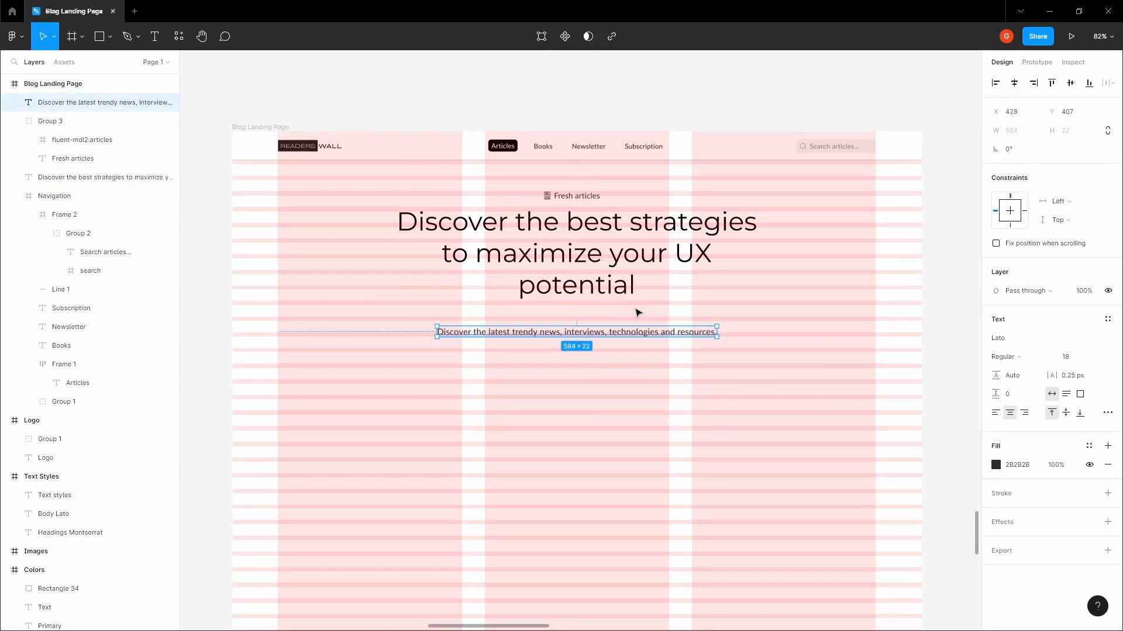
{"action": "key", "text": "alt+shift+Up"}
{"action": "key", "text": "alt+shift+Up"}
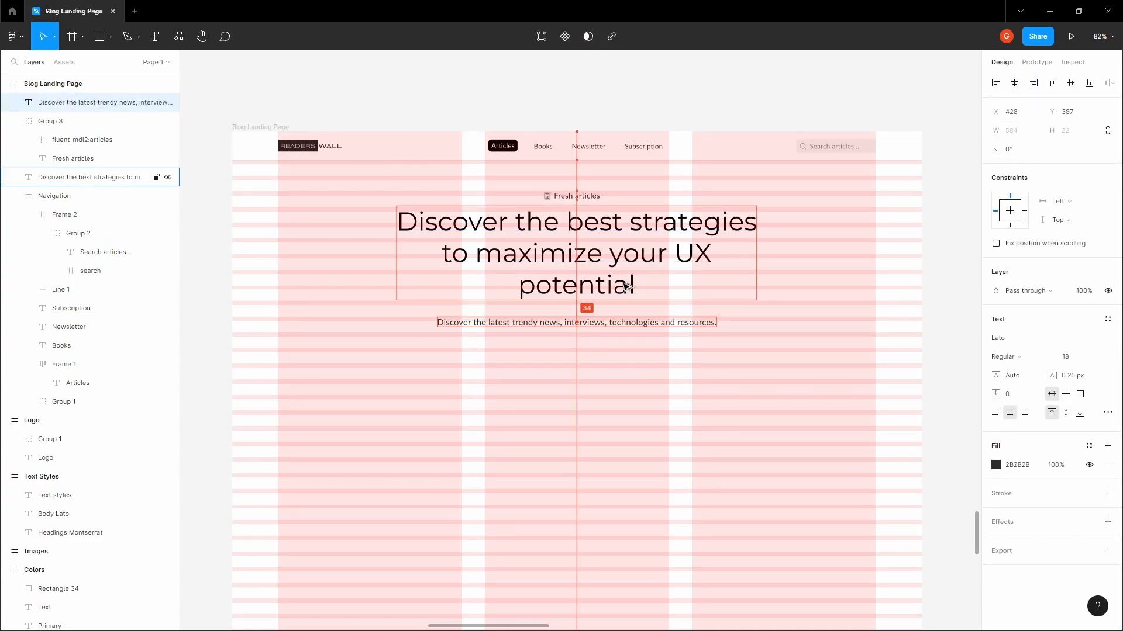
{"action": "key", "text": "alt+Up"}
{"action": "key", "text": "alt+Up"}
{"action": "key", "text": "alt+Up"}
{"action": "key", "text": "alt+Up"}
{"action": "key", "text": "alt+Up"}
{"action": "key", "text": "alt+Up"}
{"action": "key", "text": "alt+Up"}
{"action": "key", "text": "alt+Up"}
{"action": "key", "text": "alt+Up"}
{"action": "key", "text": "alt+Up"}
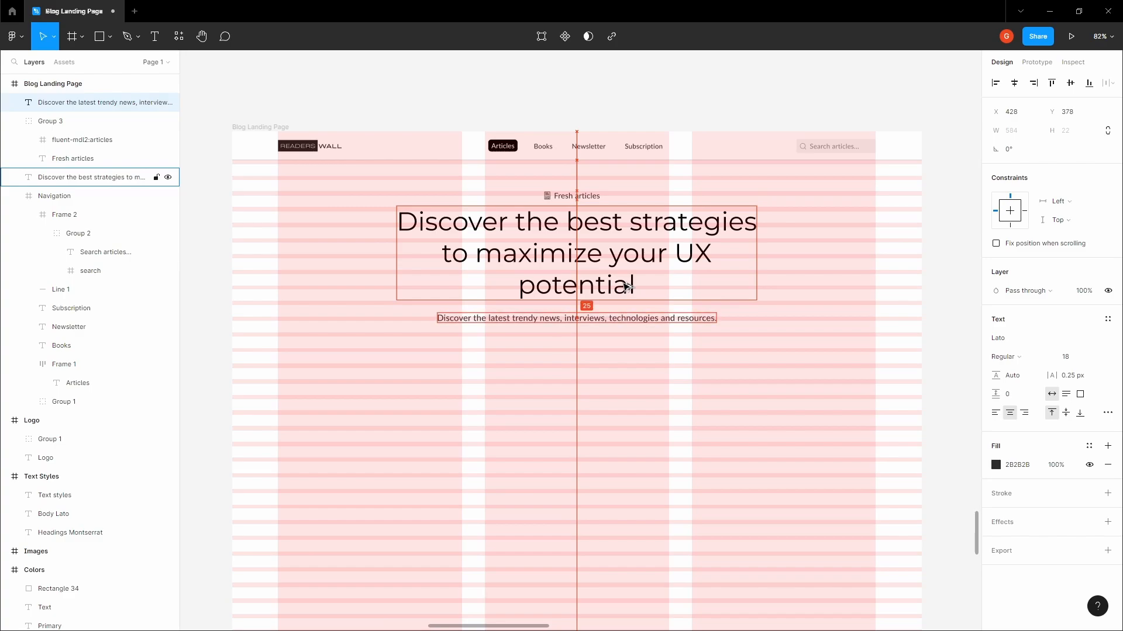
Hide the layout grids and select the subtitle below the headline
{"action": "left_click", "coordinate": [726, 294]}
{"action": "key", "text": "ctrl+shift+4"}
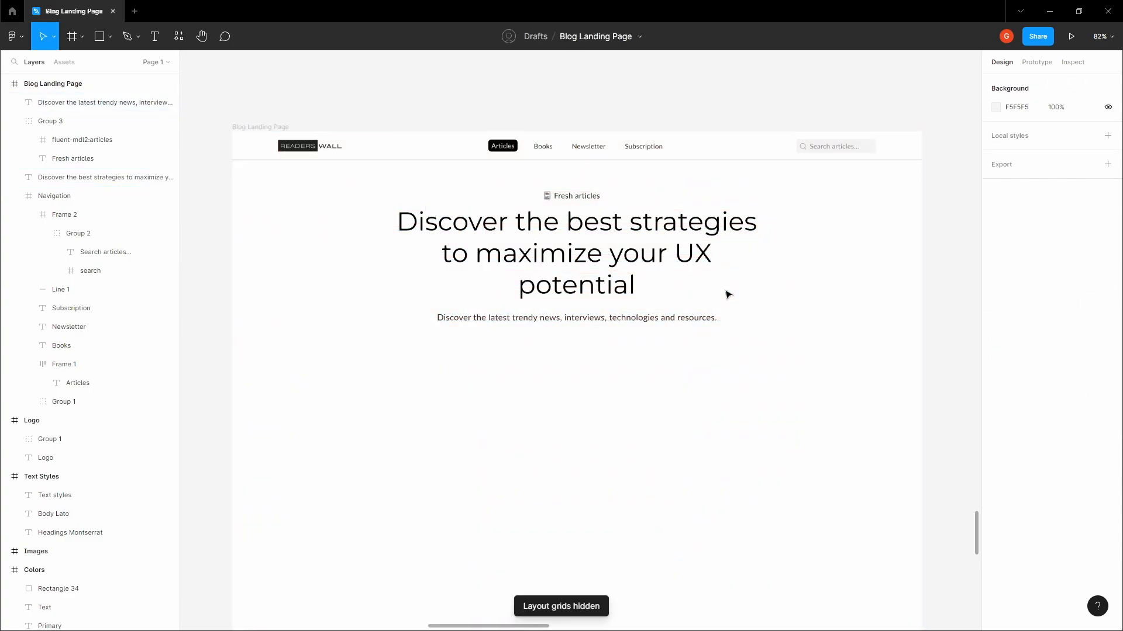
{"action": "left_click", "coordinate": [625, 326]}
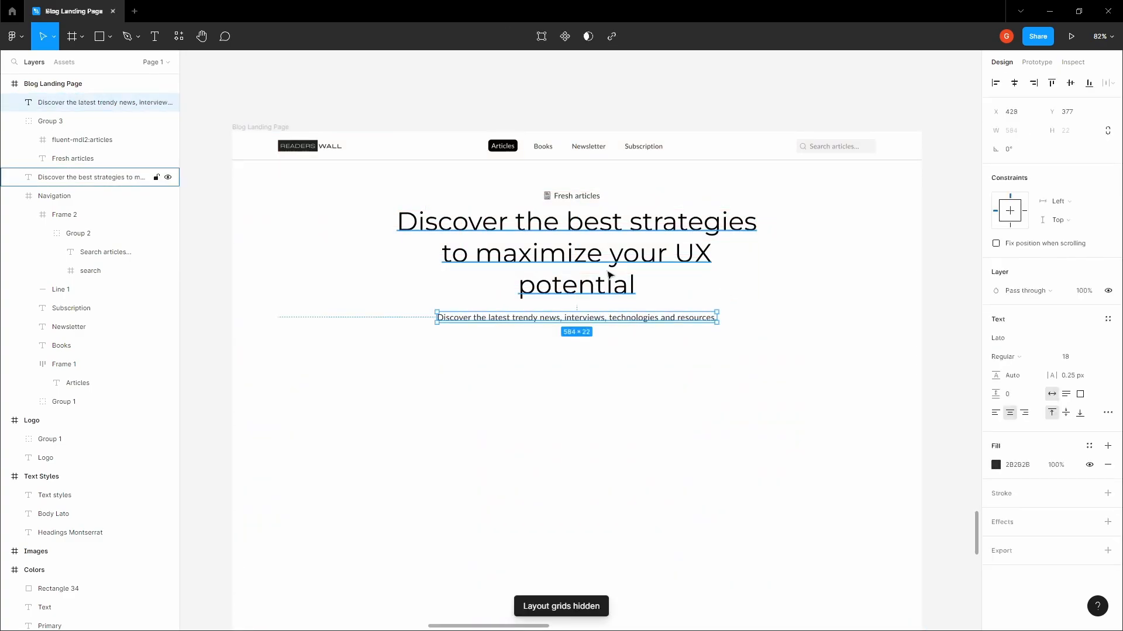
Nudge the subtitle up to Y 373, closer to the headline, and deselect it
{"action": "key", "text": "alt+Up"}
{"action": "key", "text": "alt+Up"}
{"action": "key", "text": "alt+Up"}
{"action": "key", "text": "alt+Up"}
{"action": "scroll", "coordinate": [602, 281], "scroll_direction": "down", "scroll_amount": 1}
{"action": "left_click", "coordinate": [604, 345]}
{"action": "key", "text": "space"}
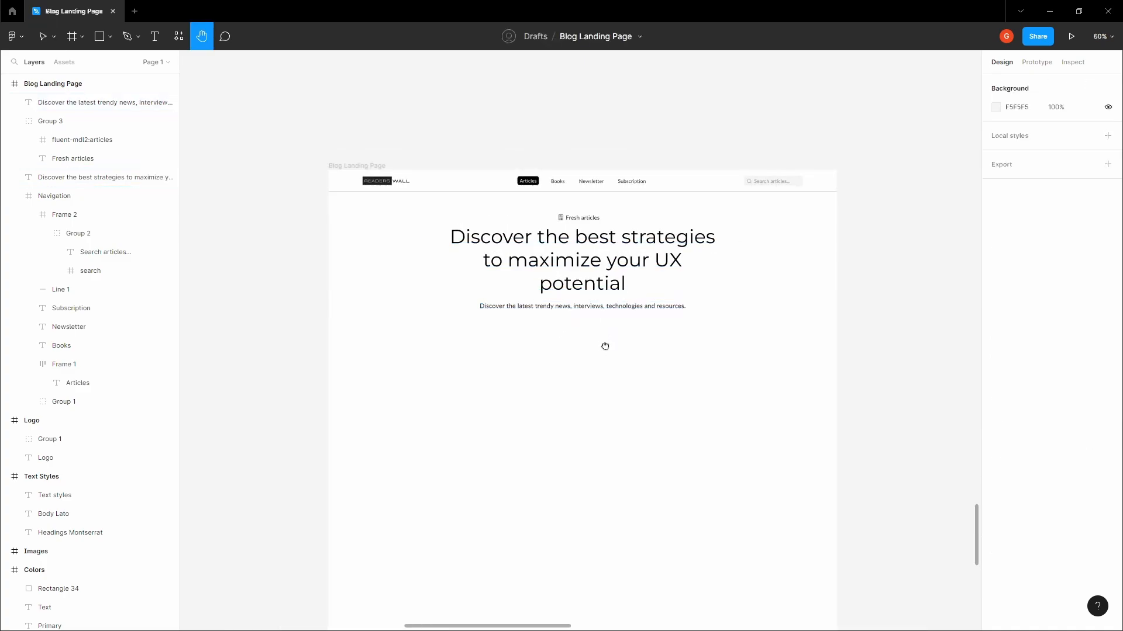
{"action": "left_click_drag", "start_coordinate": [604, 345], "coordinate": [621, 364]}
{"action": "scroll", "coordinate": [595, 350], "scroll_direction": "up", "scroll_amount": 1}
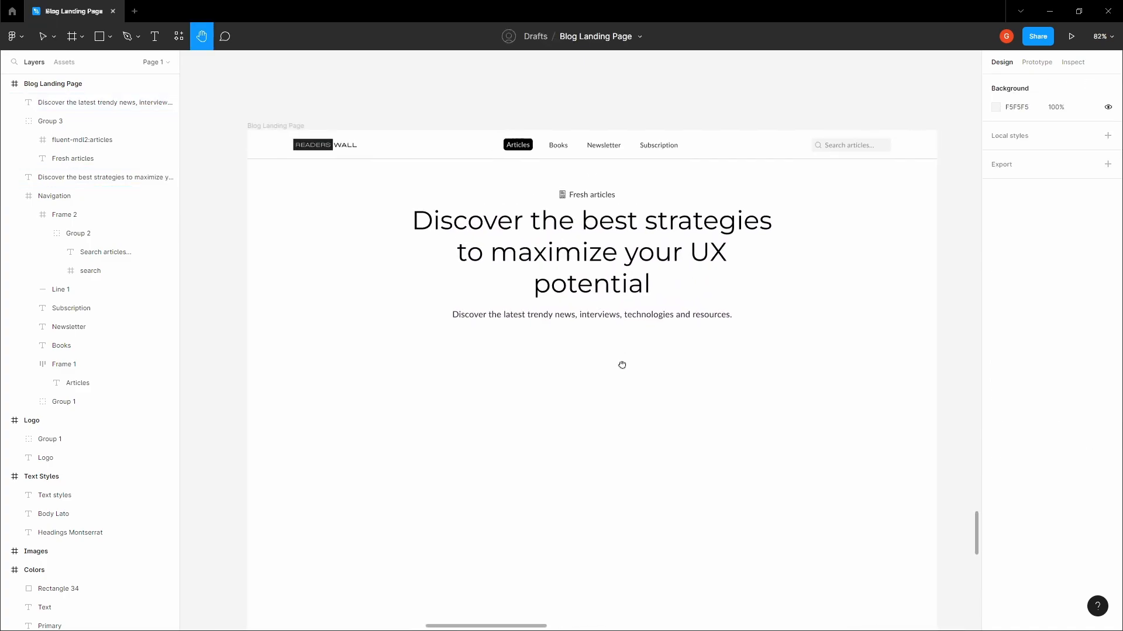
Measure the vertical gap between the subtitle and the headline
{"action": "left_click", "coordinate": [591, 316]}
{"action": "key", "text": "alt"}
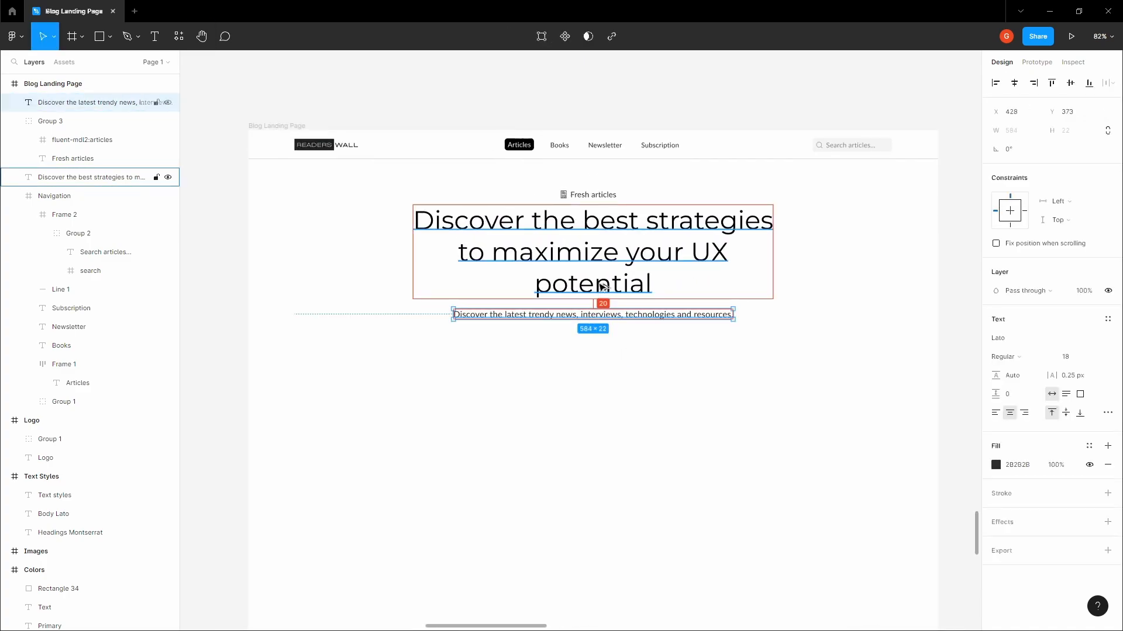
{"action": "left_click", "coordinate": [618, 373]}
{"action": "scroll", "coordinate": [611, 368], "scroll_direction": "down", "scroll_amount": 1}
{"action": "key", "text": "space"}
{"action": "left_click_drag", "start_coordinate": [605, 365], "coordinate": [579, 328]}
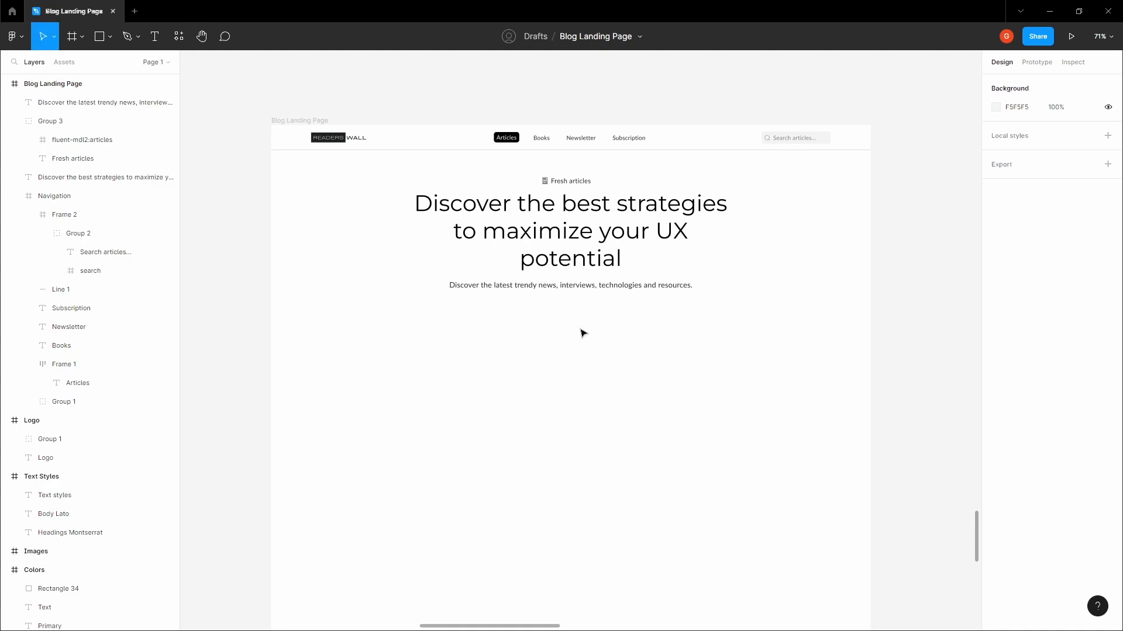
{"action": "left_click", "coordinate": [583, 332]}
{"action": "scroll", "coordinate": [582, 334], "scroll_direction": "down", "scroll_amount": 1}
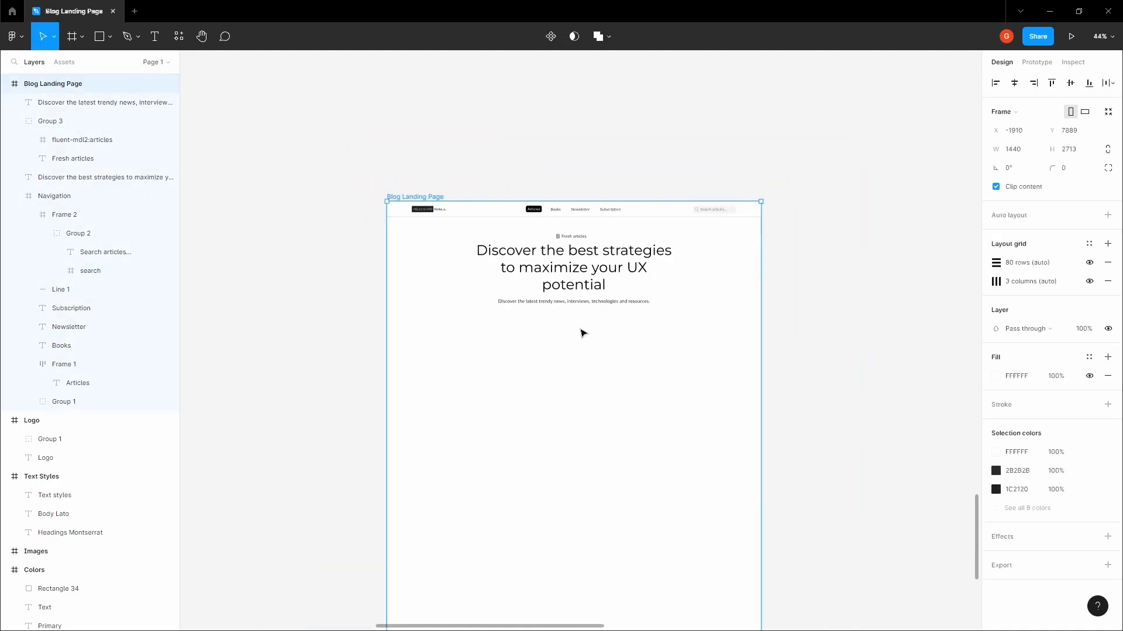
{"action": "scroll", "coordinate": [581, 331], "scroll_direction": "down", "scroll_amount": 2}
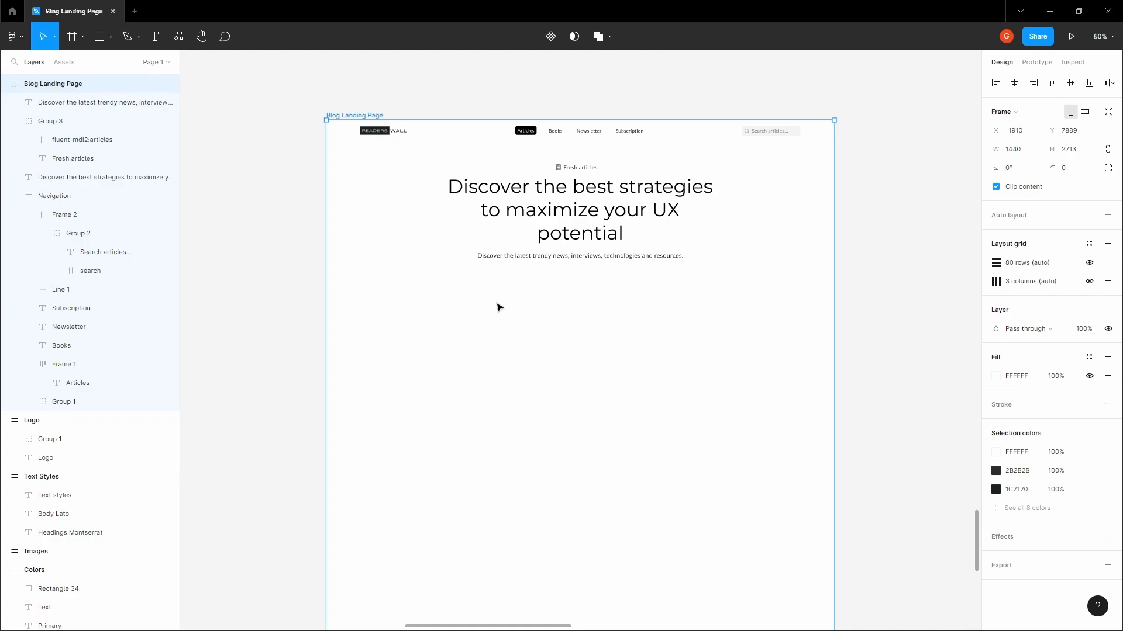
{"action": "left_click", "coordinate": [257, 242]}
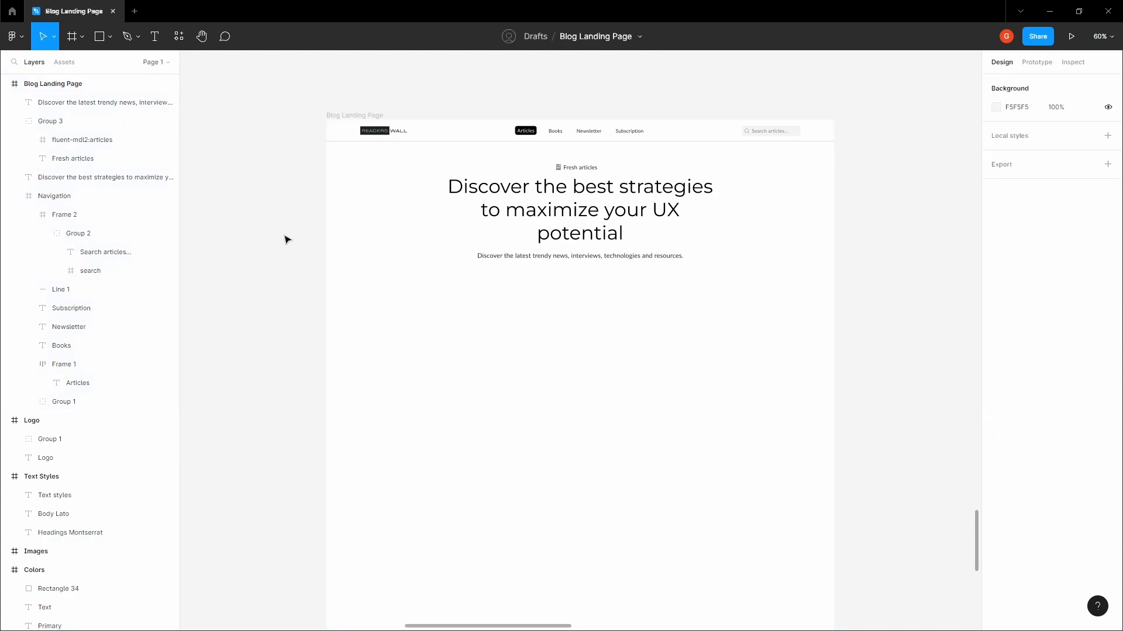
Show the layout grids and draw a 1248 × 515 frame below the subtitle at X 96, Y 485, spanning all three columns
{"action": "key", "text": "shift+g"}
{"action": "scroll", "coordinate": [399, 302], "scroll_direction": "down", "scroll_amount": 2}
{"action": "key", "text": "f"}
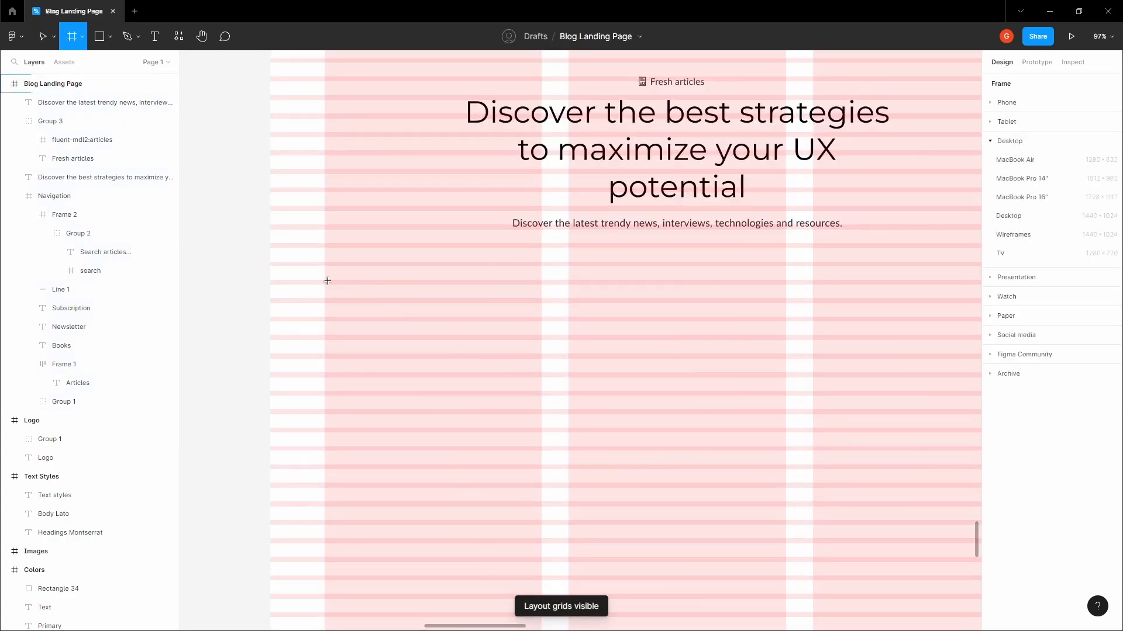
{"action": "scroll", "coordinate": [323, 281], "scroll_direction": "up", "scroll_amount": 10}
{"action": "left_click_drag", "start_coordinate": [318, 275], "coordinate": [705, 430]}
{"action": "scroll", "coordinate": [451, 318], "scroll_direction": "down", "scroll_amount": 12}
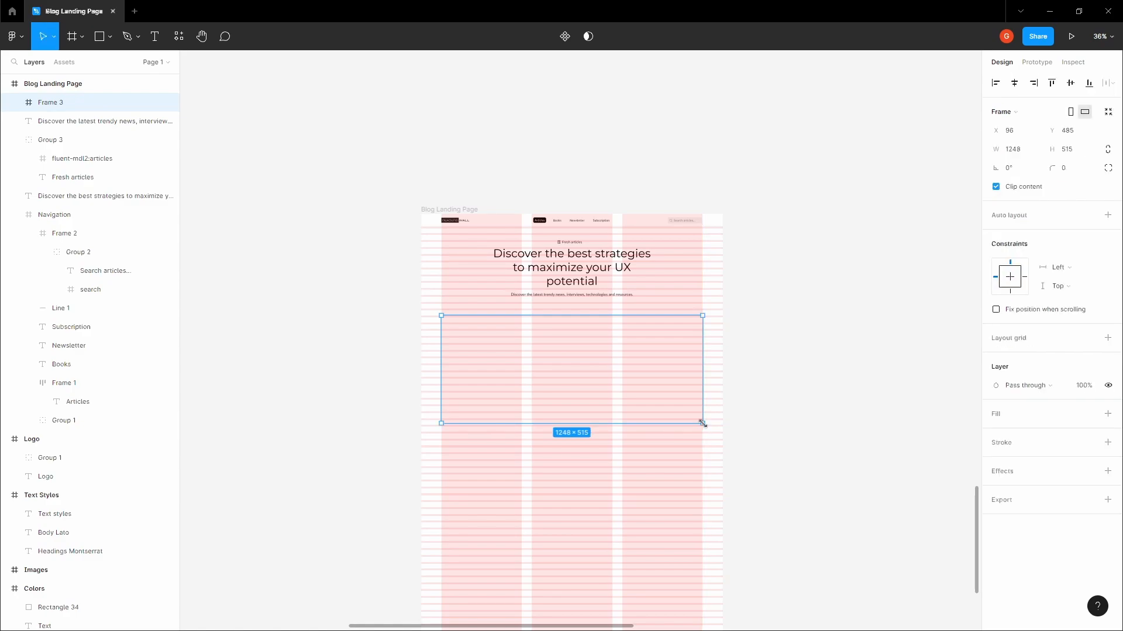
Add a solid fill to the new frame below the subtitle and open its fill color for editing
{"action": "key", "text": "space"}
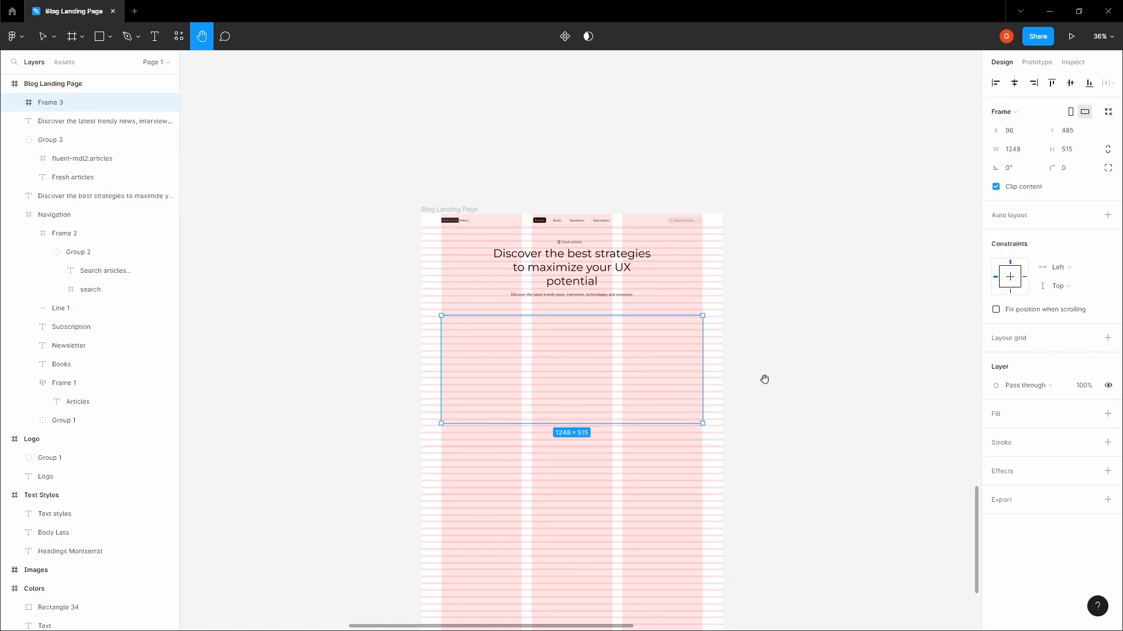
{"action": "left_click_drag", "start_coordinate": [764, 380], "coordinate": [809, 313]}
{"action": "left_click", "coordinate": [1110, 416]}
{"action": "left_click", "coordinate": [996, 434]}
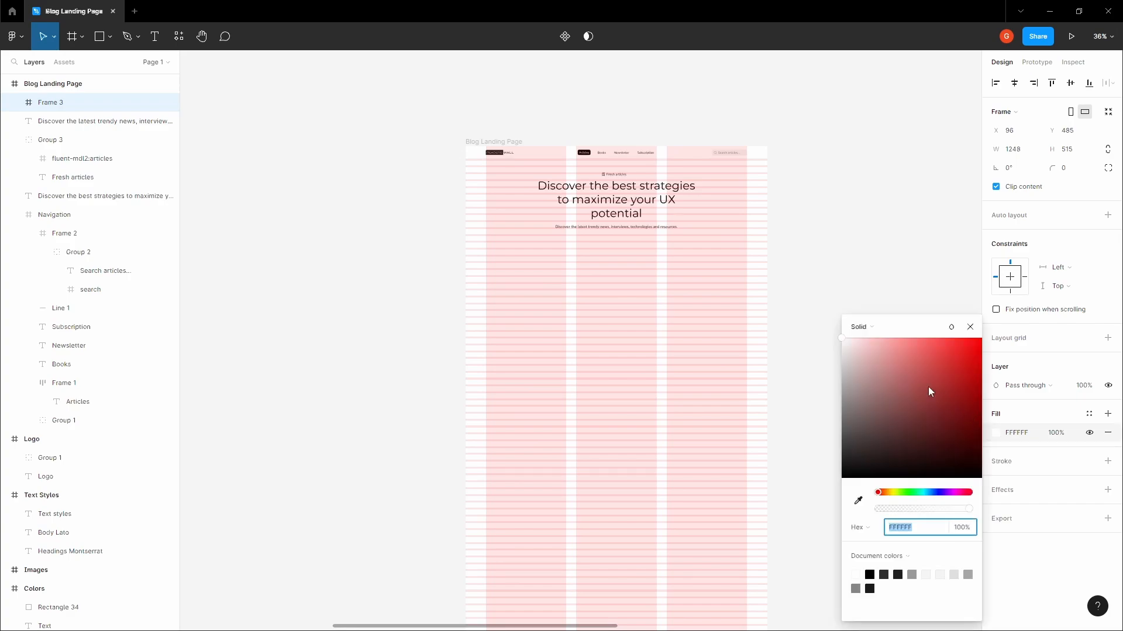
Fill the empty 1248 × 515 frame below the subtitle with muted red C36F6F
{"action": "left_click", "coordinate": [923, 383]}
{"action": "left_click", "coordinate": [814, 241]}
Copy the photo of the woman pointing at the large screen from the Images frame and paste it into the red frame
{"action": "key", "text": "space"}
{"action": "left_click_drag", "start_coordinate": [800, 239], "coordinate": [769, 320]}
{"action": "scroll", "coordinate": [769, 320], "scroll_direction": "down", "scroll_amount": 1}
{"action": "scroll", "coordinate": [768, 320], "scroll_direction": "down", "scroll_amount": 5}
{"action": "left_click_drag", "start_coordinate": [744, 245], "coordinate": [633, 514]}
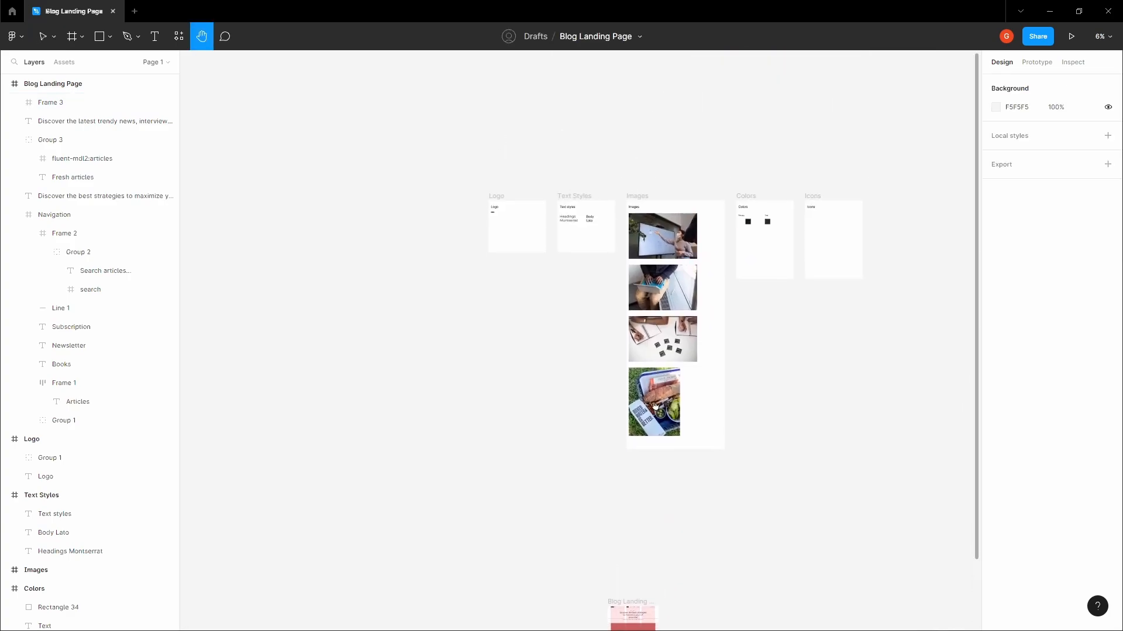
{"action": "right_click", "coordinate": [659, 253]}
{"action": "left_click", "coordinate": [668, 255]}
{"action": "scroll", "coordinate": [658, 269], "scroll_direction": "down", "scroll_amount": 6}
{"action": "left_click", "coordinate": [626, 240]}
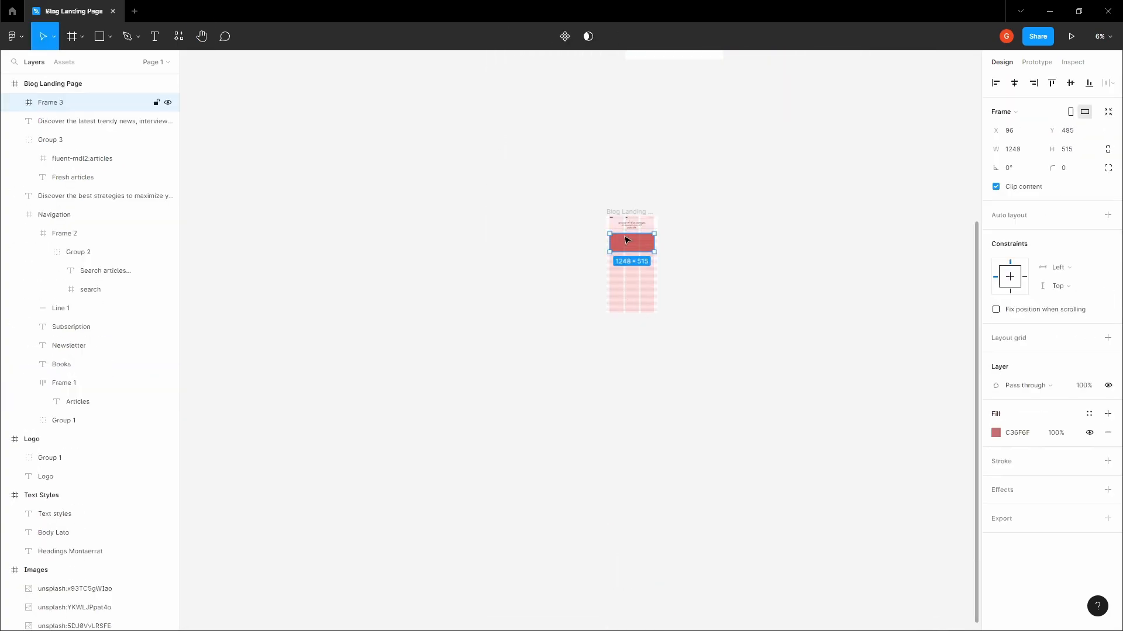
{"action": "scroll", "coordinate": [632, 242], "scroll_direction": "up", "scroll_amount": 5}
{"action": "key", "text": "ctrl+v"}
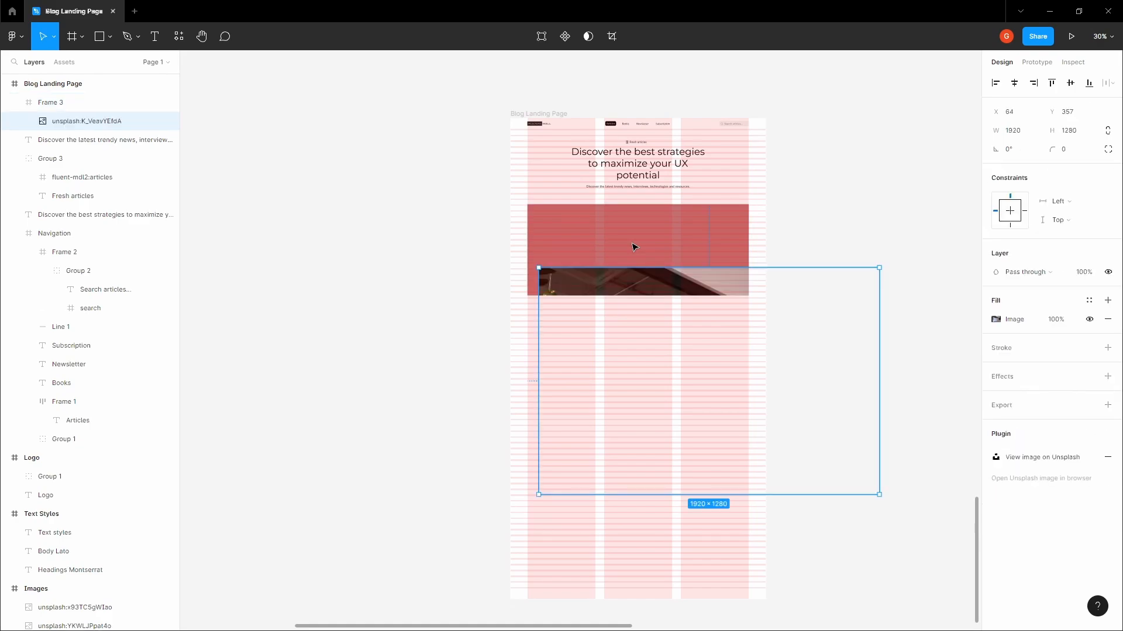
Scale the pasted photo down to about 1341 × 894 and move it up over the red frame
{"action": "left_click_drag", "start_coordinate": [643, 297], "coordinate": [724, 346]}
{"action": "left_click_drag", "start_coordinate": [881, 496], "coordinate": [770, 383]}
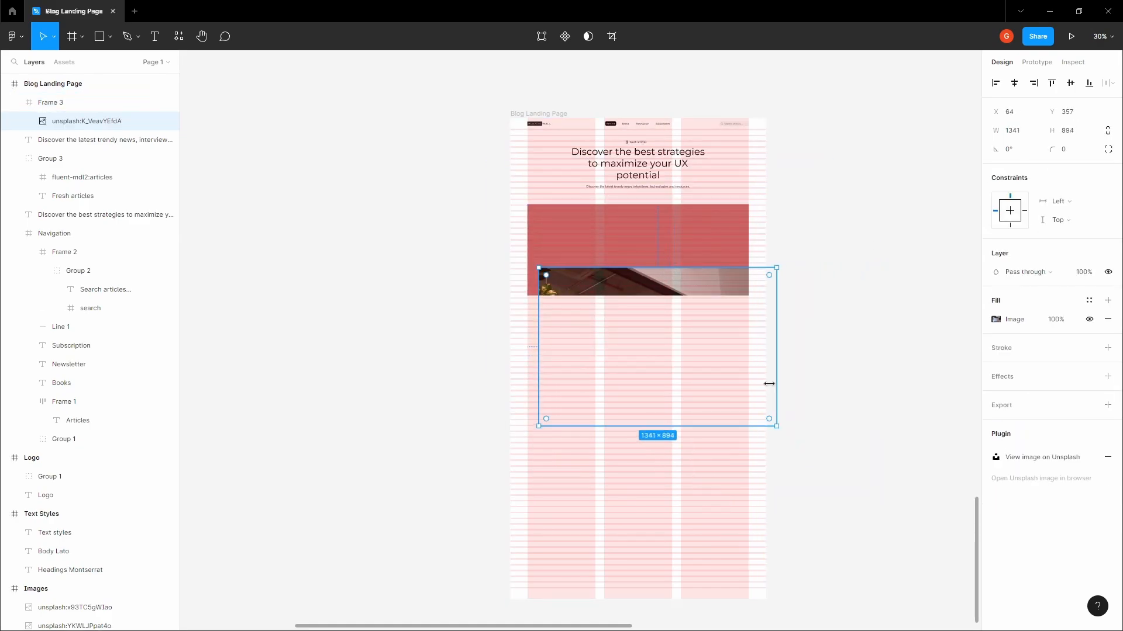
{"action": "left_click_drag", "start_coordinate": [691, 331], "coordinate": [676, 287]}
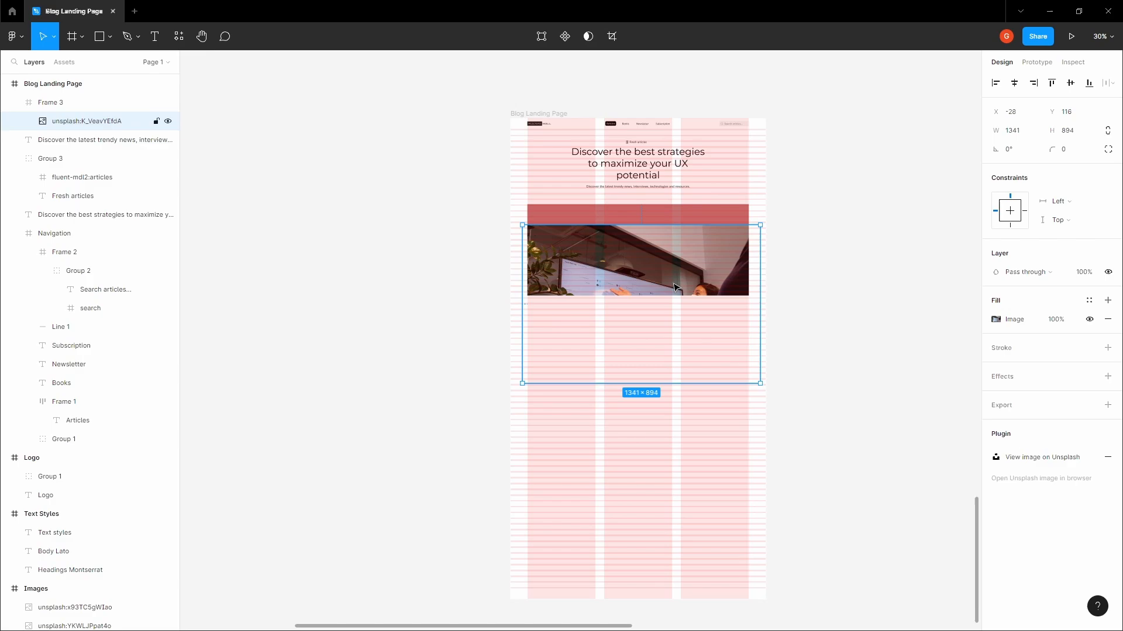
Center the photo horizontally and vertically in its frame and scale it to about 1295 × 863
{"action": "left_click", "coordinate": [1015, 83]}
{"action": "left_click", "coordinate": [1070, 83]}
{"action": "left_click_drag", "start_coordinate": [757, 328], "coordinate": [748, 310]}
Scale the photo proportionally to about 1251 × 834 so that its sides closely match the frame's width
{"action": "scroll", "coordinate": [512, 327], "scroll_direction": "up", "scroll_amount": 3}
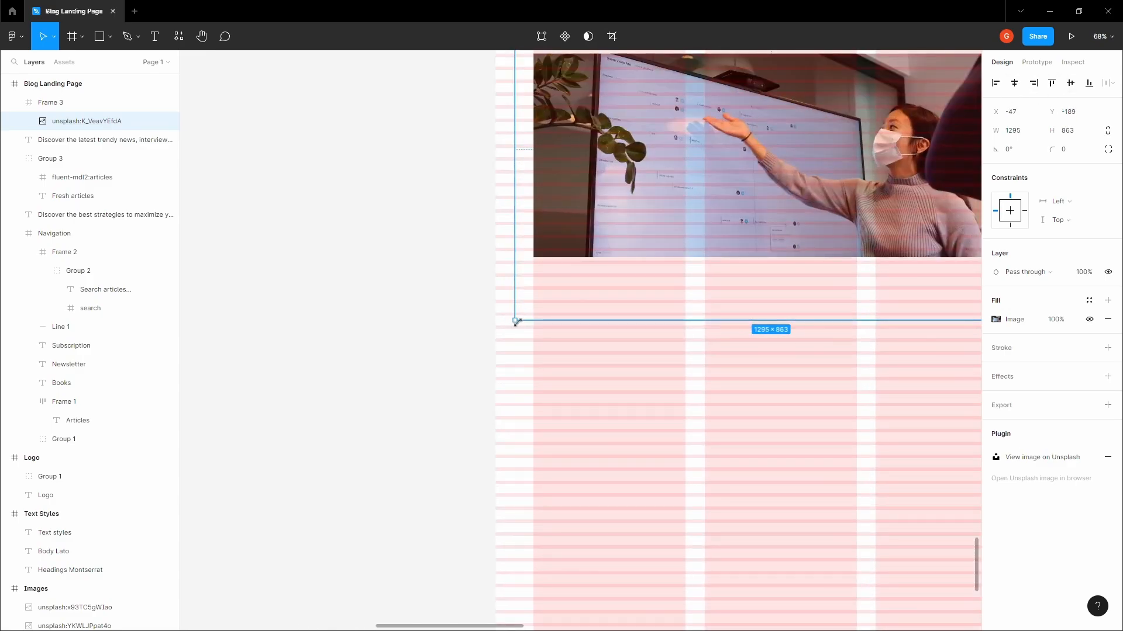
{"action": "left_click_drag", "start_coordinate": [518, 322], "coordinate": [524, 326], "text": "shift"}
{"action": "key", "text": "ctrl+z"}
{"action": "scroll", "coordinate": [549, 313], "scroll_direction": "down", "scroll_amount": 4}
{"action": "scroll", "coordinate": [547, 180], "scroll_direction": "up", "scroll_amount": 4}
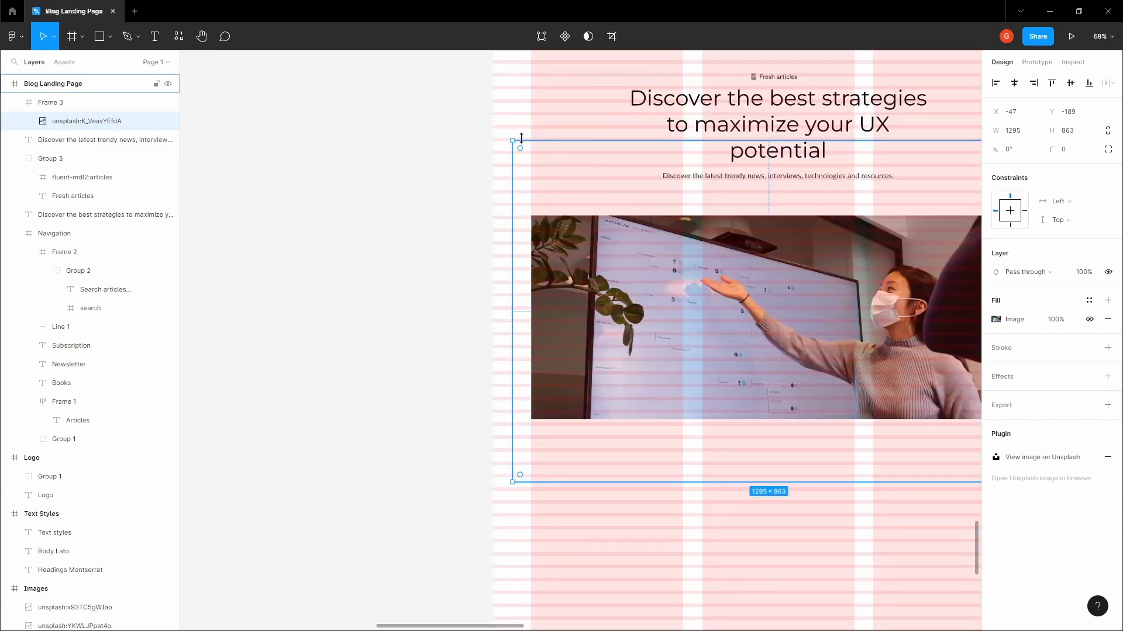
{"action": "left_click_drag", "start_coordinate": [521, 138], "coordinate": [532, 151]}
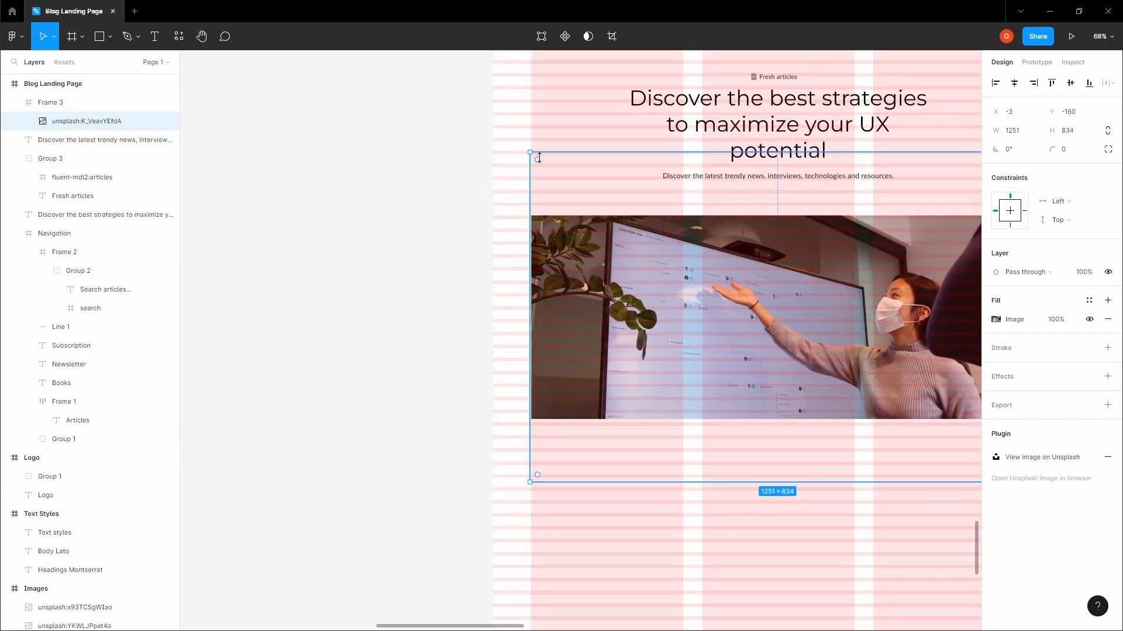
{"action": "scroll", "coordinate": [539, 158], "scroll_direction": "down", "scroll_amount": 3}
{"action": "scroll", "coordinate": [873, 188], "scroll_direction": "up", "scroll_amount": 1}
{"action": "left_click", "coordinate": [873, 187]}
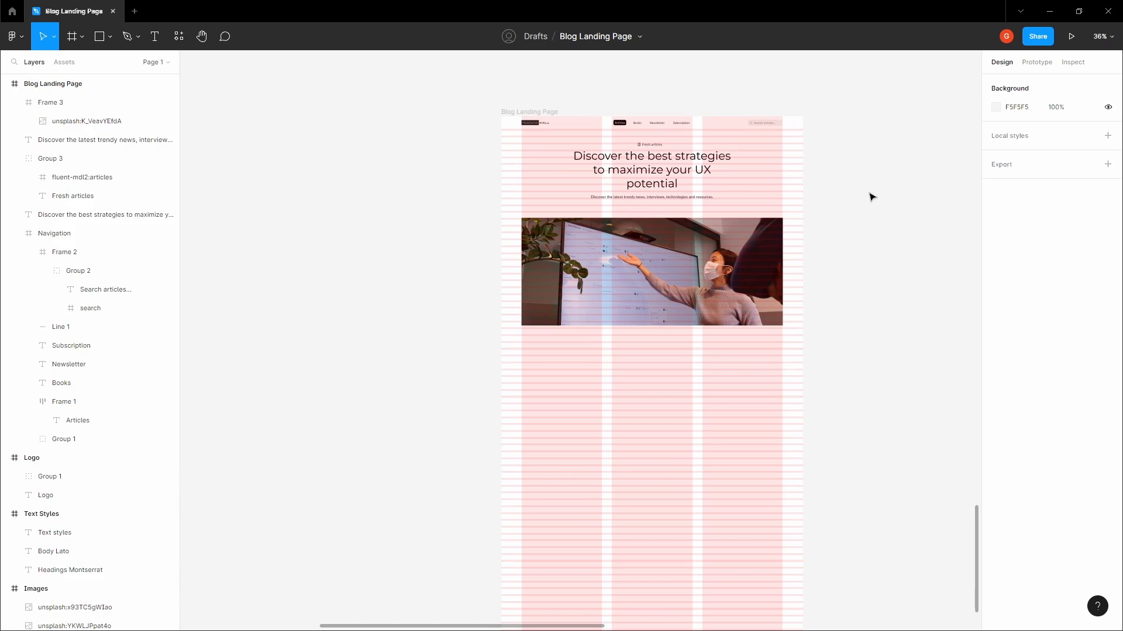
Hide the layout grids and lock the photo layer
{"action": "key", "text": "shift+g"}
{"action": "left_click", "coordinate": [681, 259]}
{"action": "scroll", "coordinate": [681, 258], "scroll_direction": "up", "scroll_amount": 1}
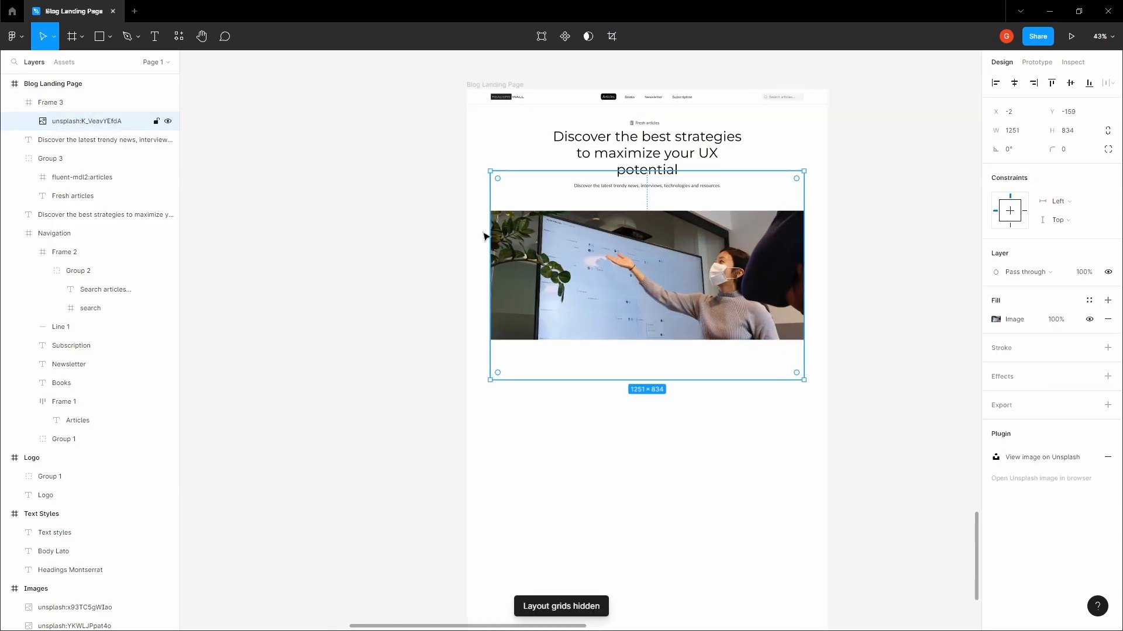
{"action": "left_click", "coordinate": [156, 121]}
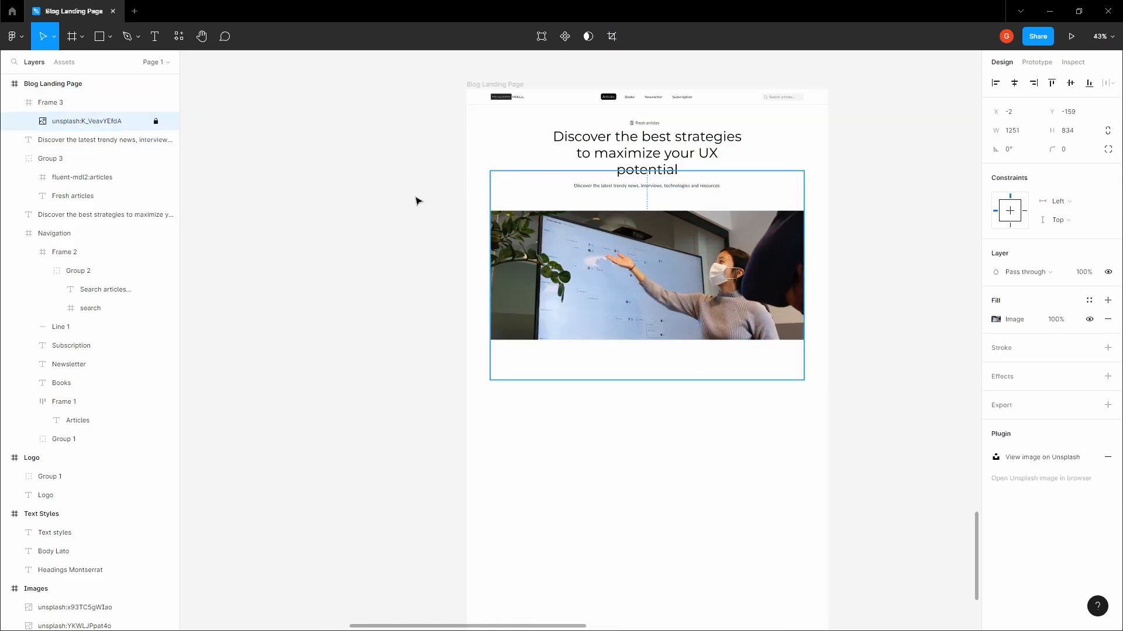
Draw a rectangle about 1249 × 515 inside the photo frame, covering the whole image
{"action": "left_click", "coordinate": [526, 217]}
{"action": "scroll", "coordinate": [522, 219], "scroll_direction": "up", "scroll_amount": 6}
{"action": "scroll", "coordinate": [448, 205], "scroll_direction": "up", "scroll_amount": 2}
{"action": "key", "text": "r"}
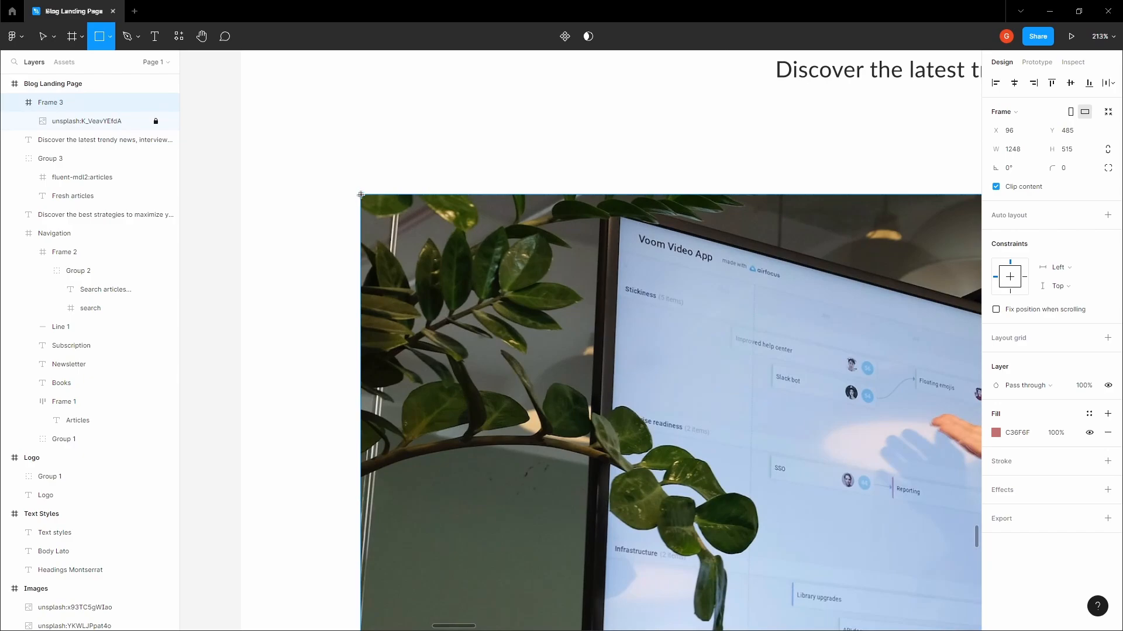
{"action": "mouse_move", "coordinate": [369, 206]}
{"action": "left_mouse_down"}
{"action": "mouse_move", "coordinate": [436, 261]}
{"action": "mouse_move", "coordinate": [597, 328]}
{"action": "mouse_move", "coordinate": [838, 388]}
{"action": "mouse_move", "coordinate": [838, 414]}
{"action": "left_mouse_up"}
{"action": "scroll", "coordinate": [431, 251], "scroll_direction": "down", "scroll_amount": 6}
Fill the covering rectangle with black 000000 at 20% opacity
{"action": "left_click", "coordinate": [1001, 322]}
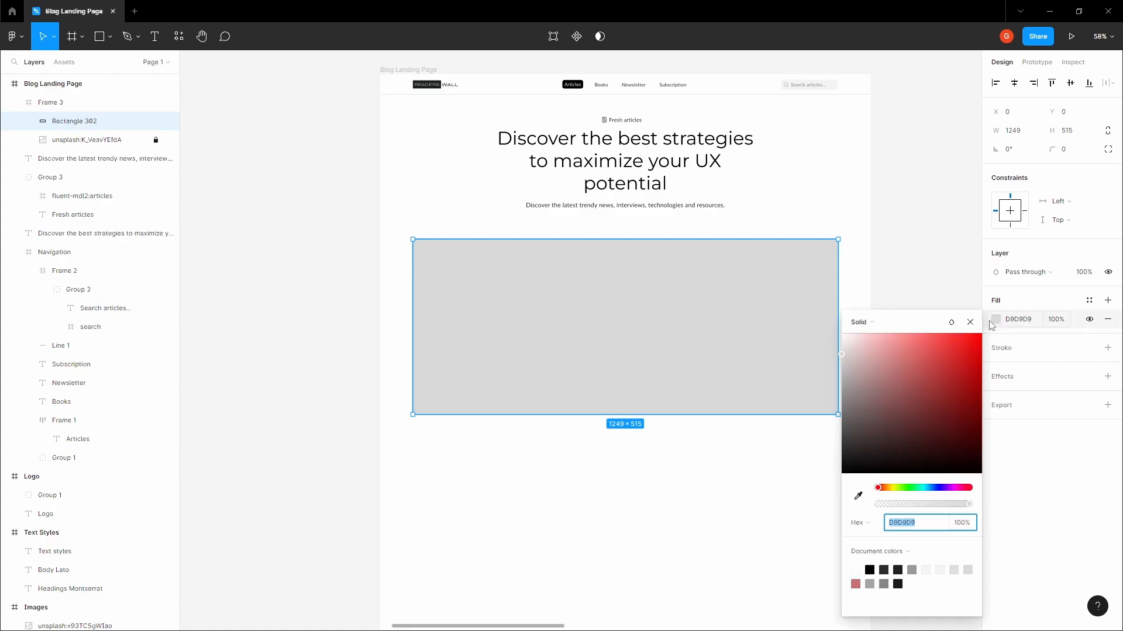
{"action": "left_click_drag", "start_coordinate": [912, 394], "coordinate": [815, 511]}
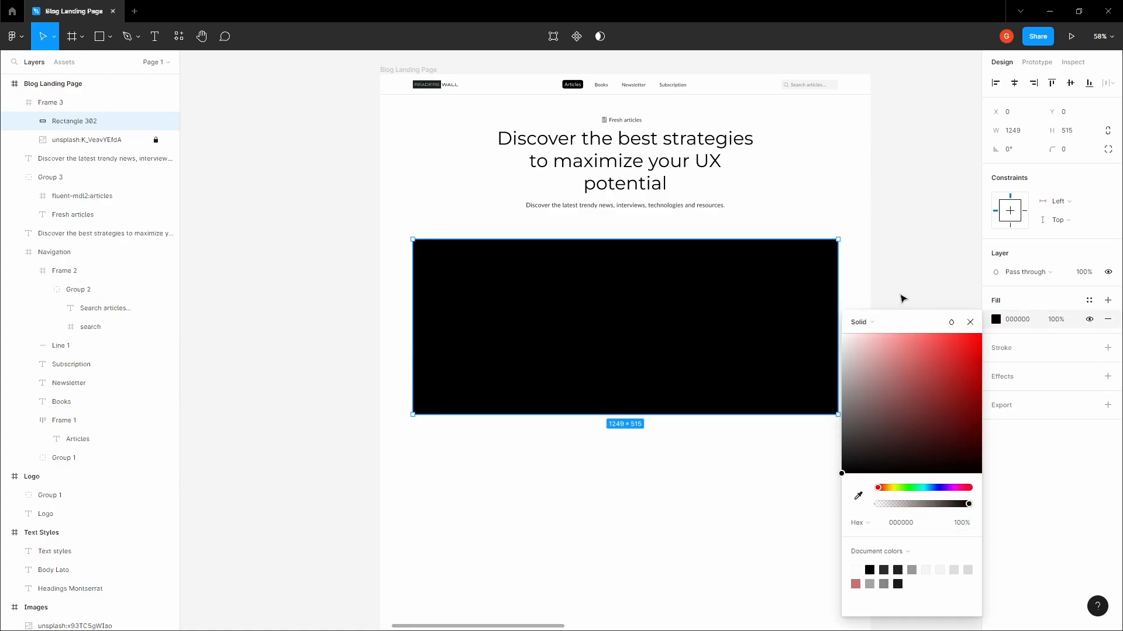
{"action": "left_click", "coordinate": [902, 298]}
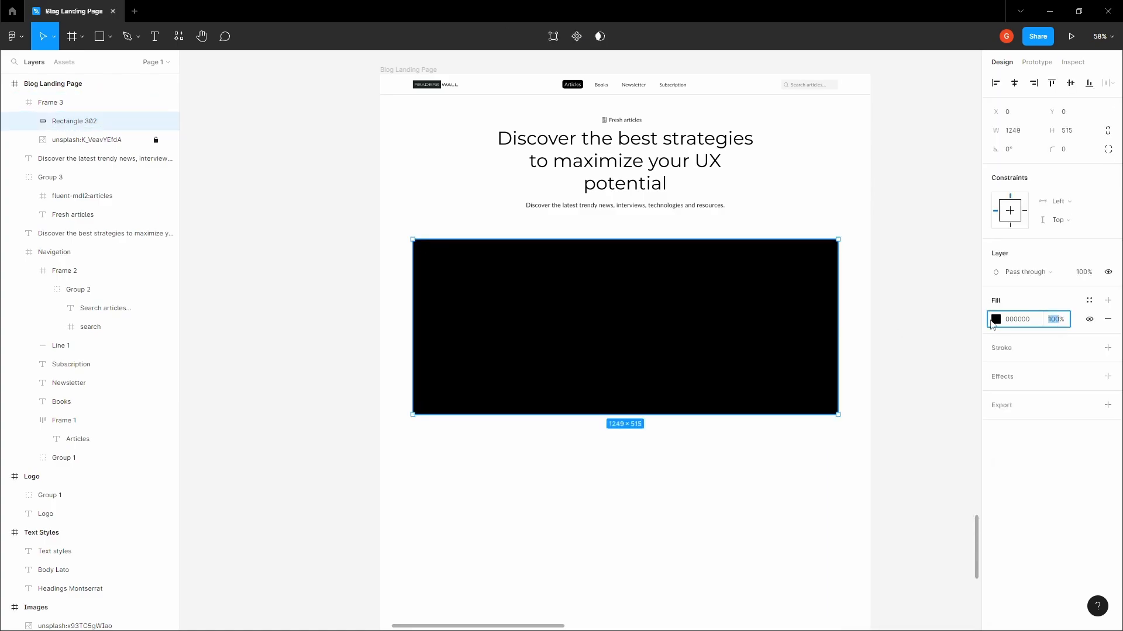
{"action": "left_click", "coordinate": [914, 313]}
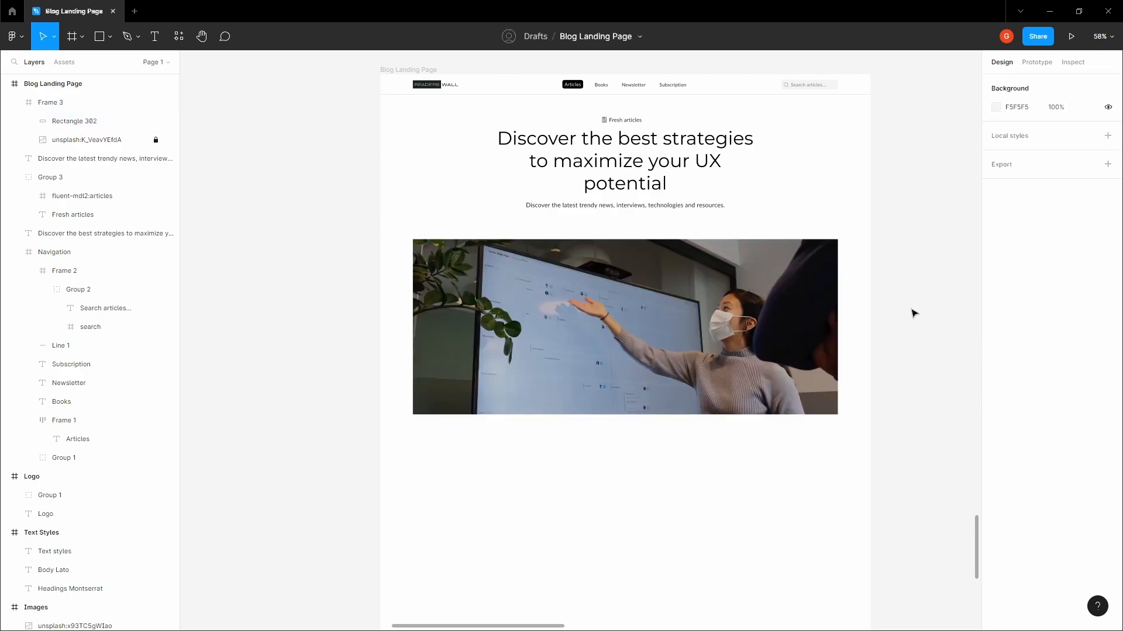
Set the dark overlay rectangle's fill opacity to 15% and lock its layer
{"action": "left_click", "coordinate": [87, 121]}
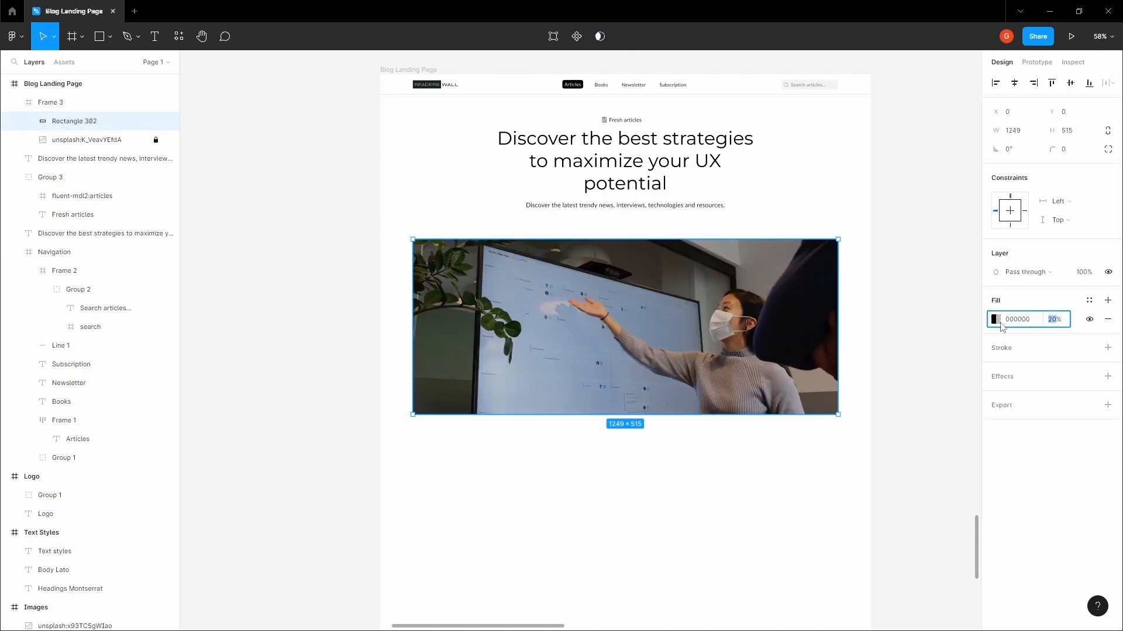
{"action": "type", "text": "15"}
{"action": "left_click", "coordinate": [943, 319]}
{"action": "key", "text": "space"}
{"action": "left_click", "coordinate": [140, 121]}
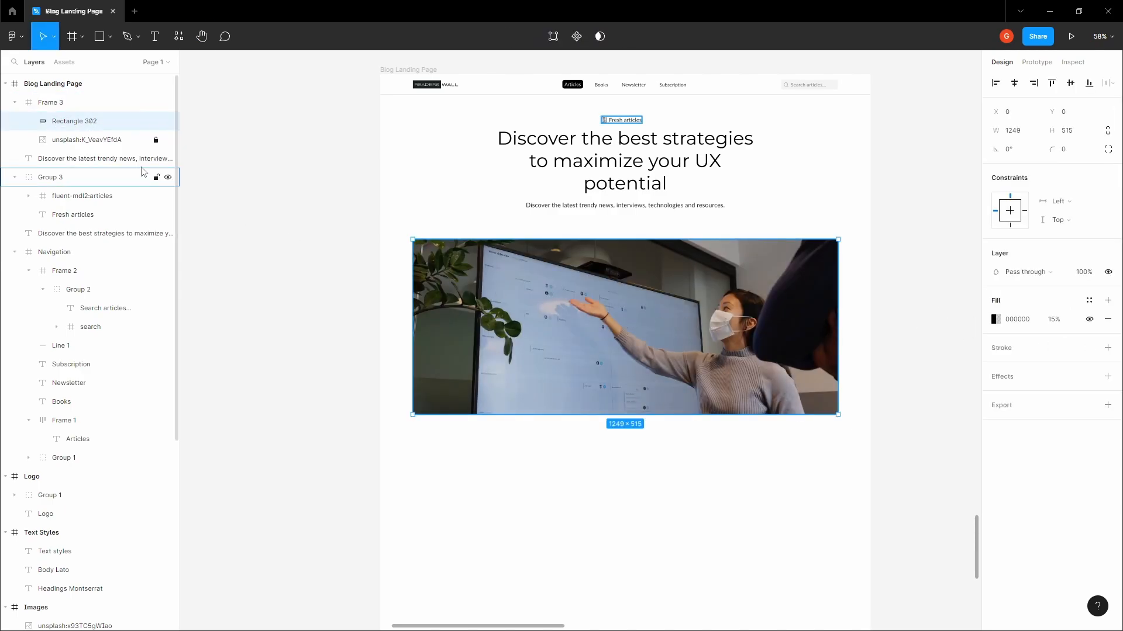
{"action": "left_click", "coordinate": [156, 122]}
{"action": "left_click", "coordinate": [310, 201]}
{"action": "key", "text": "space"}
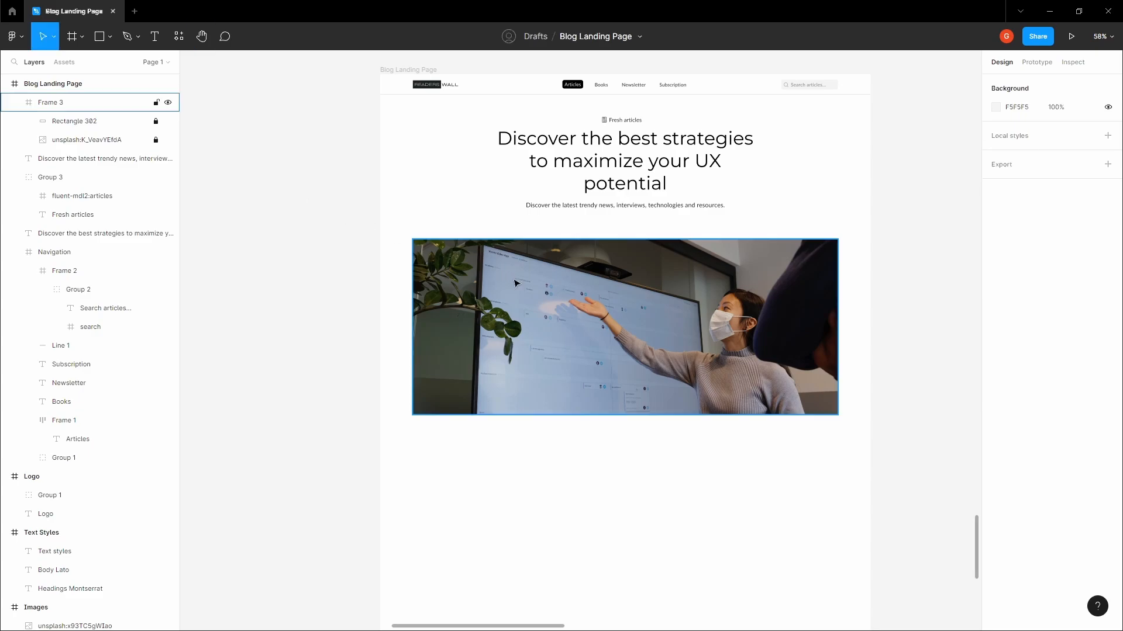
Show the layout grids and extend the photo frame's lower edge to a grid row, making the frame 532 high
{"action": "left_click_drag", "start_coordinate": [517, 282], "coordinate": [494, 283]}
{"action": "key", "text": "ctrl+z"}
{"action": "key", "text": "space"}
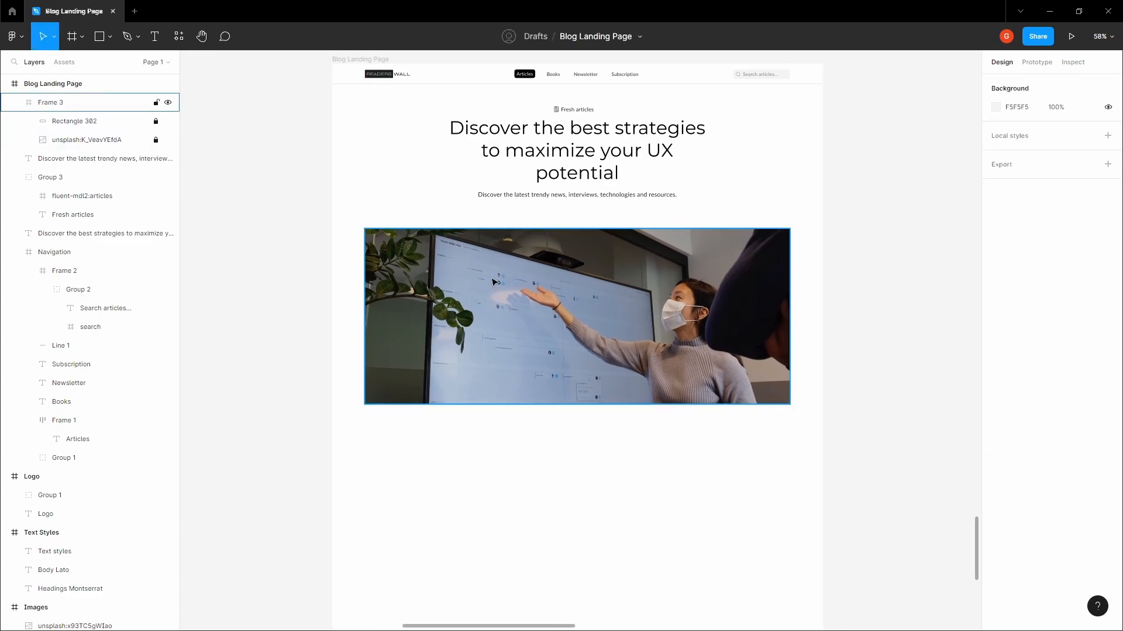
{"action": "left_click", "coordinate": [494, 283]}
{"action": "scroll", "coordinate": [493, 283], "scroll_direction": "down", "scroll_amount": 3}
{"action": "scroll", "coordinate": [490, 325], "scroll_direction": "up", "scroll_amount": 3}
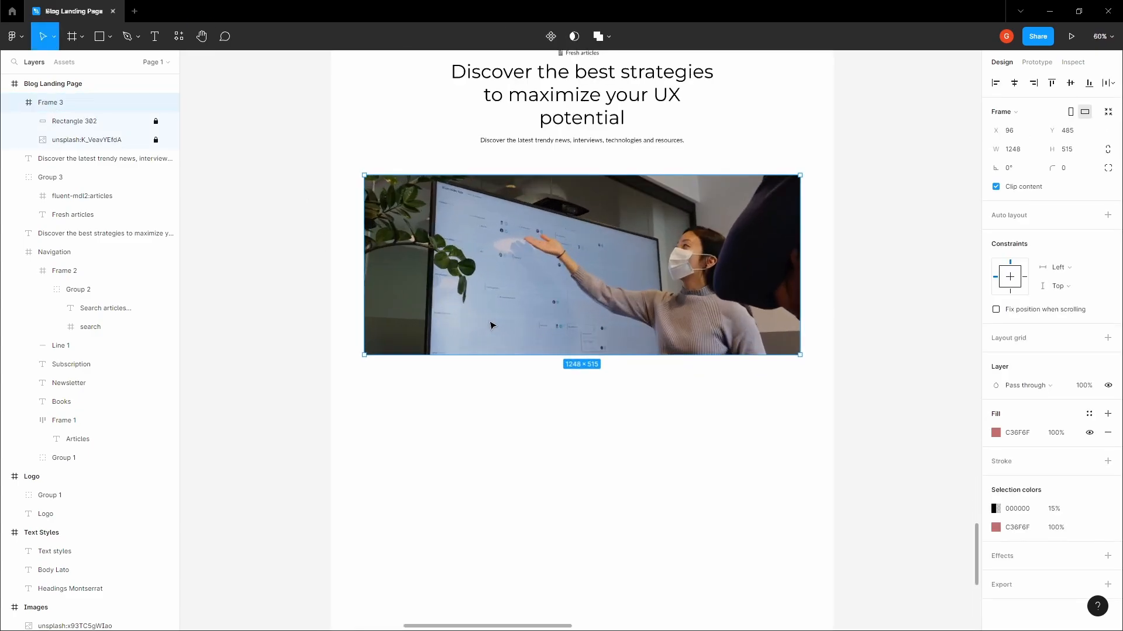
{"action": "key", "text": "ctrl+shift+4"}
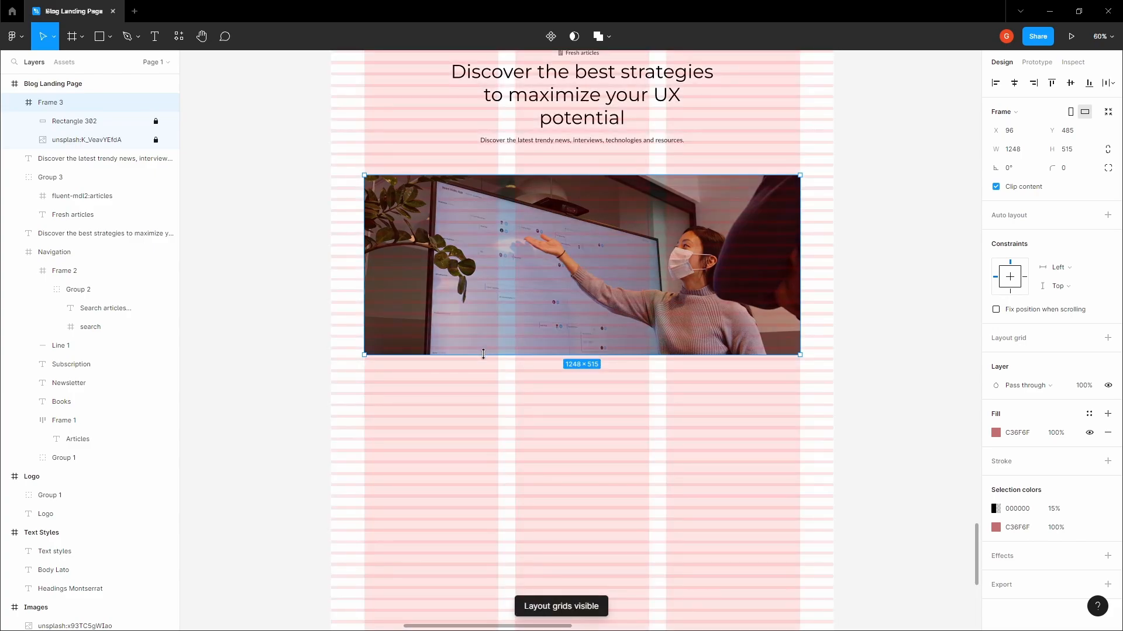
{"action": "scroll", "coordinate": [466, 358], "scroll_direction": "up", "scroll_amount": 5}
{"action": "left_click_drag", "start_coordinate": [431, 353], "coordinate": [431, 363]}
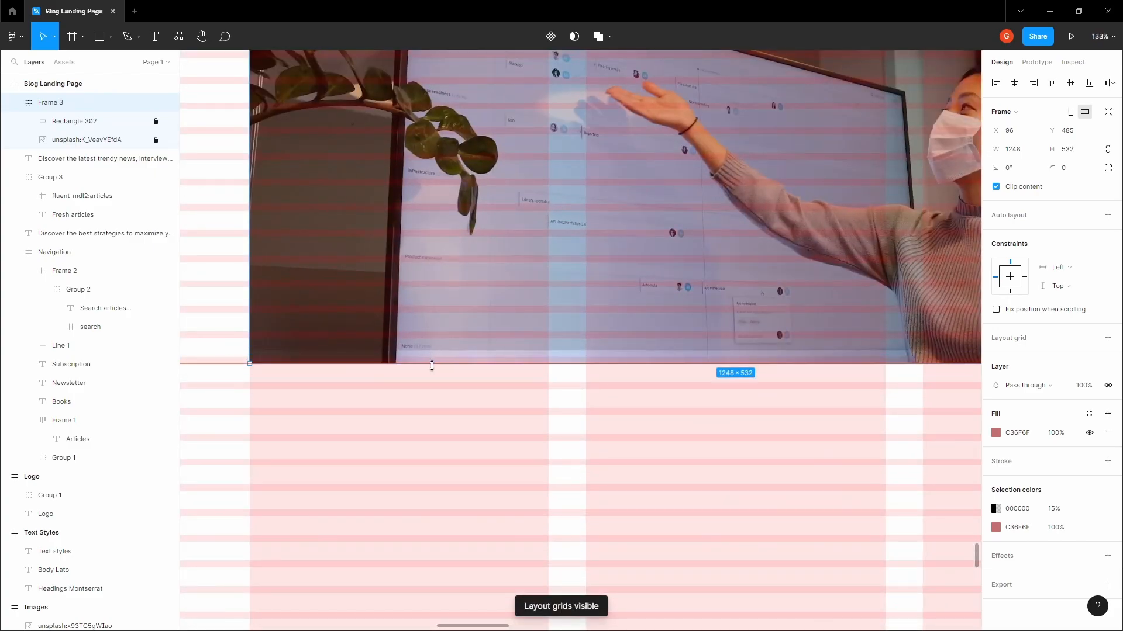
{"action": "scroll", "coordinate": [431, 365], "scroll_direction": "down", "scroll_amount": 5}
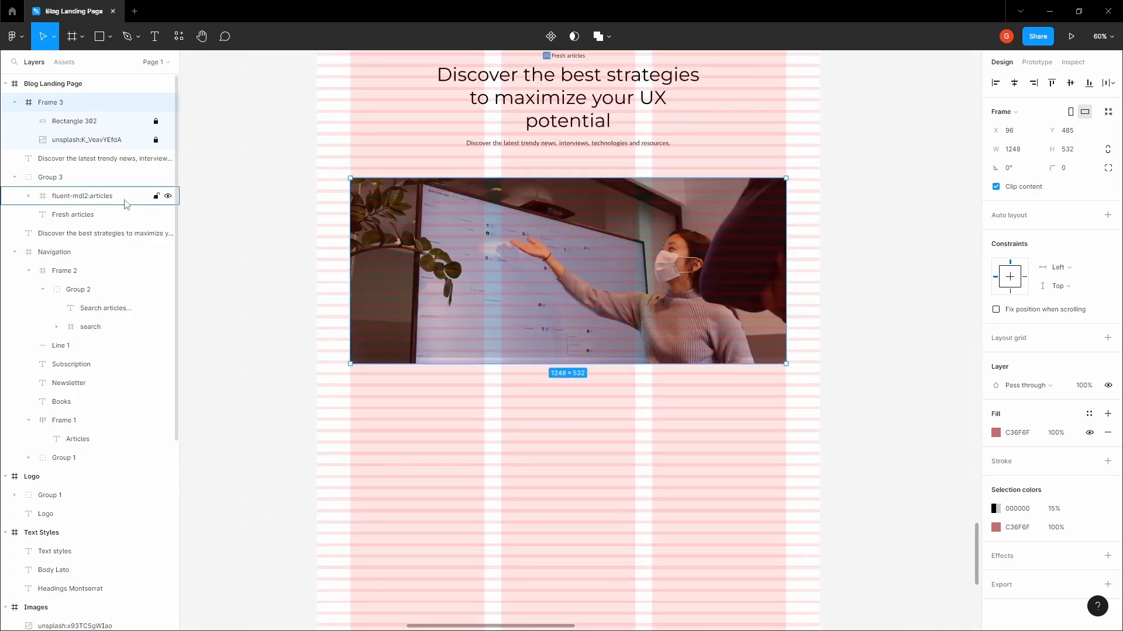
Unlock the overlay rectangle, stretch its lower edge to a height of 532 to match the frame, and lock it again
{"action": "left_click", "coordinate": [102, 122]}
{"action": "left_click", "coordinate": [155, 121]}
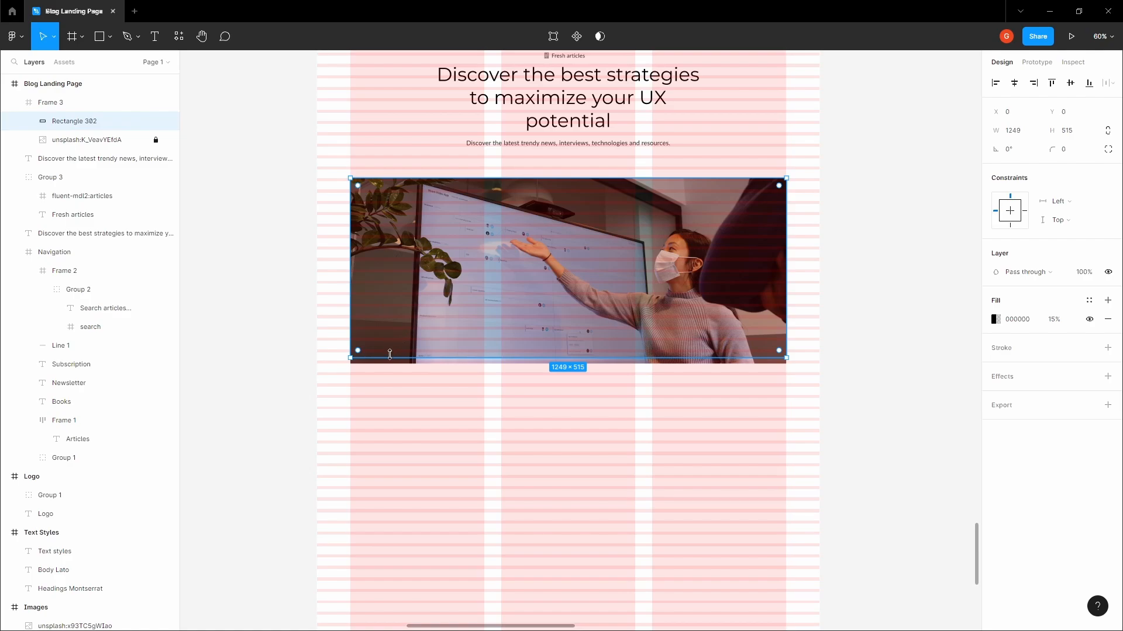
{"action": "left_click_drag", "start_coordinate": [389, 354], "coordinate": [389, 364]}
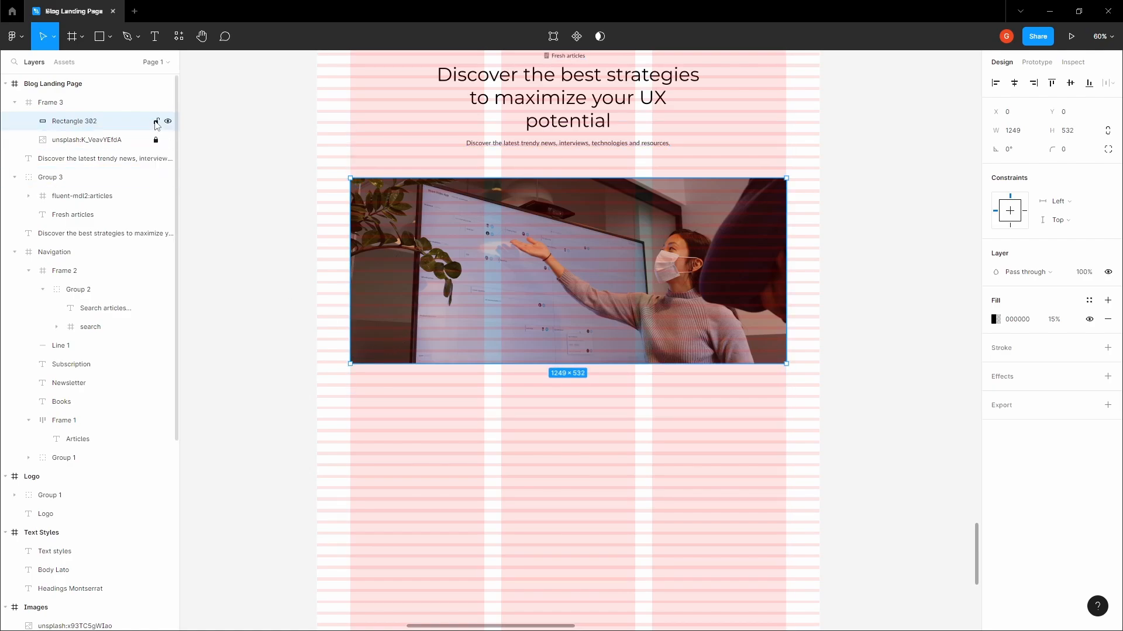
{"action": "left_click", "coordinate": [156, 121]}
{"action": "left_click", "coordinate": [245, 168]}
Hide the layout grids to show the plain design
{"action": "scroll", "coordinate": [328, 219], "scroll_direction": "right", "scroll_amount": 2}
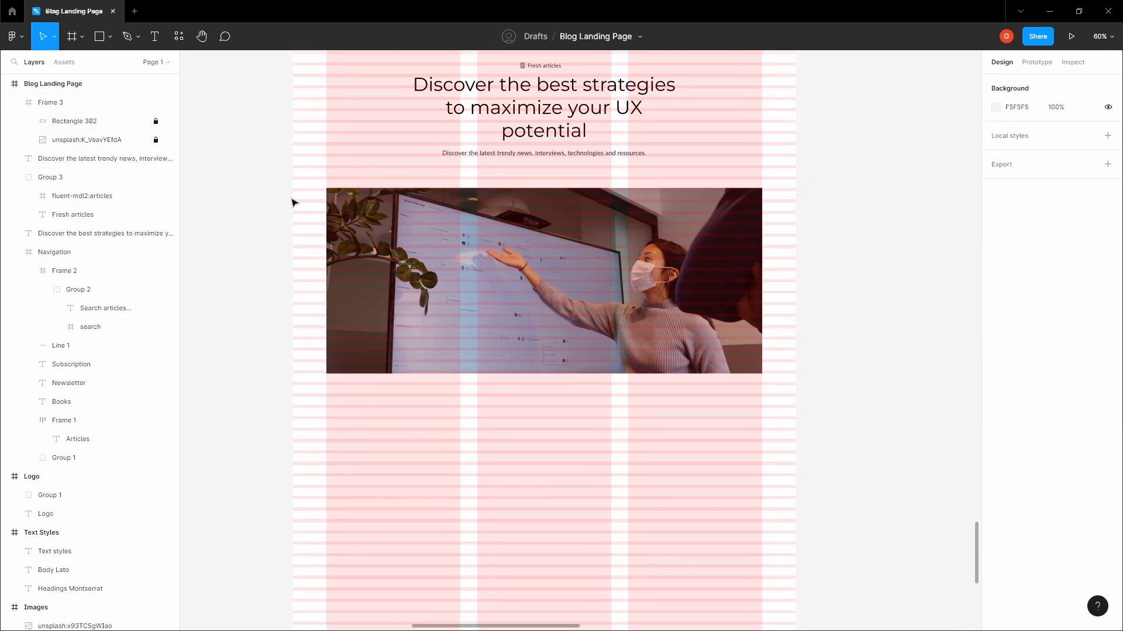
{"action": "key", "text": "ctrl+shift+4"}
{"action": "key", "text": "h"}
{"action": "left_click_drag", "start_coordinate": [290, 203], "coordinate": [298, 204]}
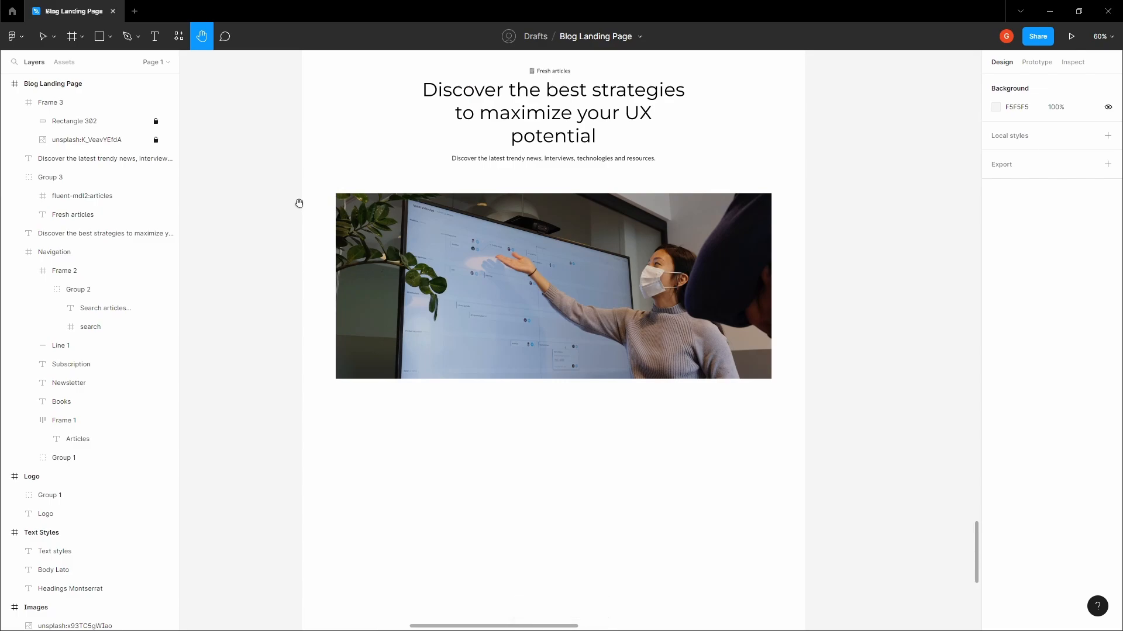
Unlock the photo, shift it upward within its frame while keeping the frame filled, and lock it again
{"action": "key", "text": "v"}
{"action": "left_click", "coordinate": [103, 139]}
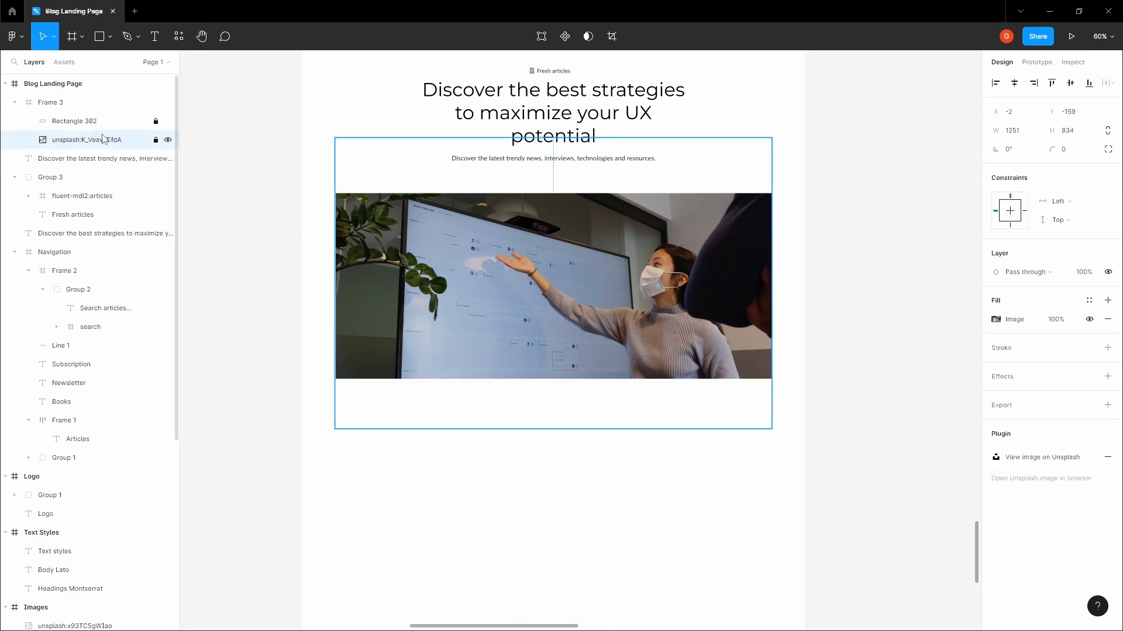
{"action": "left_click_drag", "start_coordinate": [534, 293], "coordinate": [533, 264]}
{"action": "left_click", "coordinate": [275, 168]}
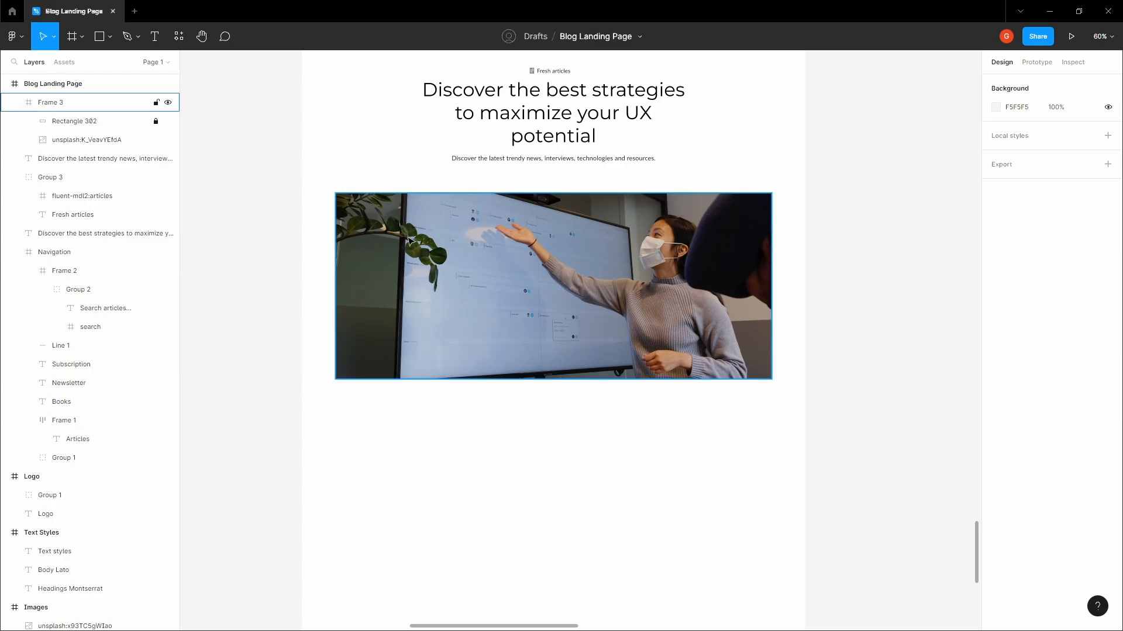
{"action": "left_click", "coordinate": [155, 102]}
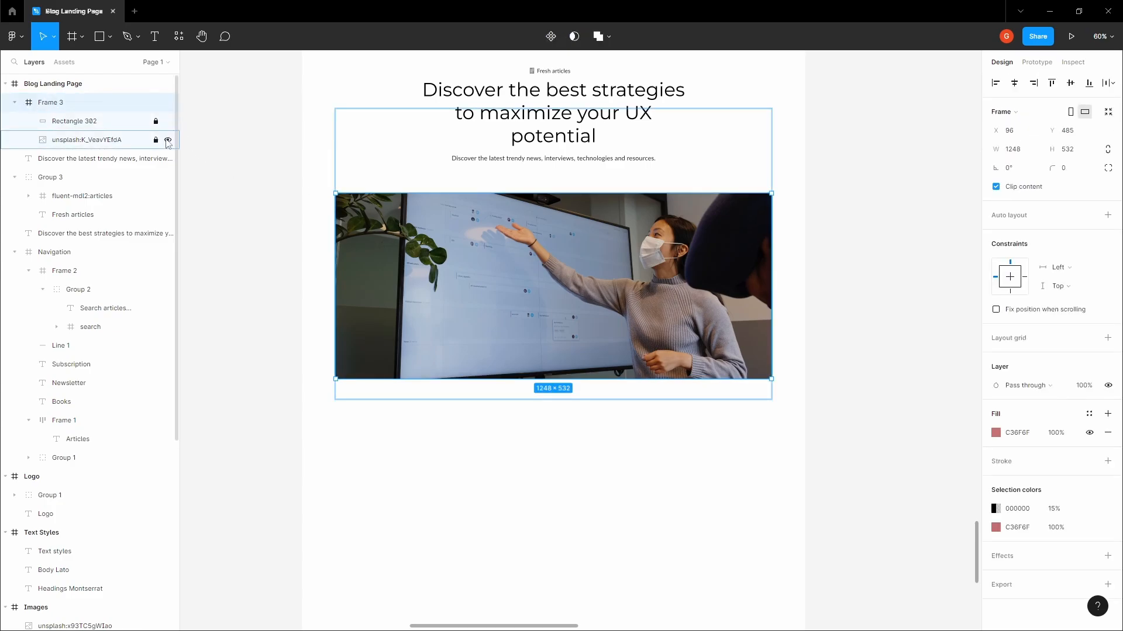
{"action": "left_click", "coordinate": [282, 165]}
{"action": "left_click_drag", "start_coordinate": [282, 165], "coordinate": [266, 166]}
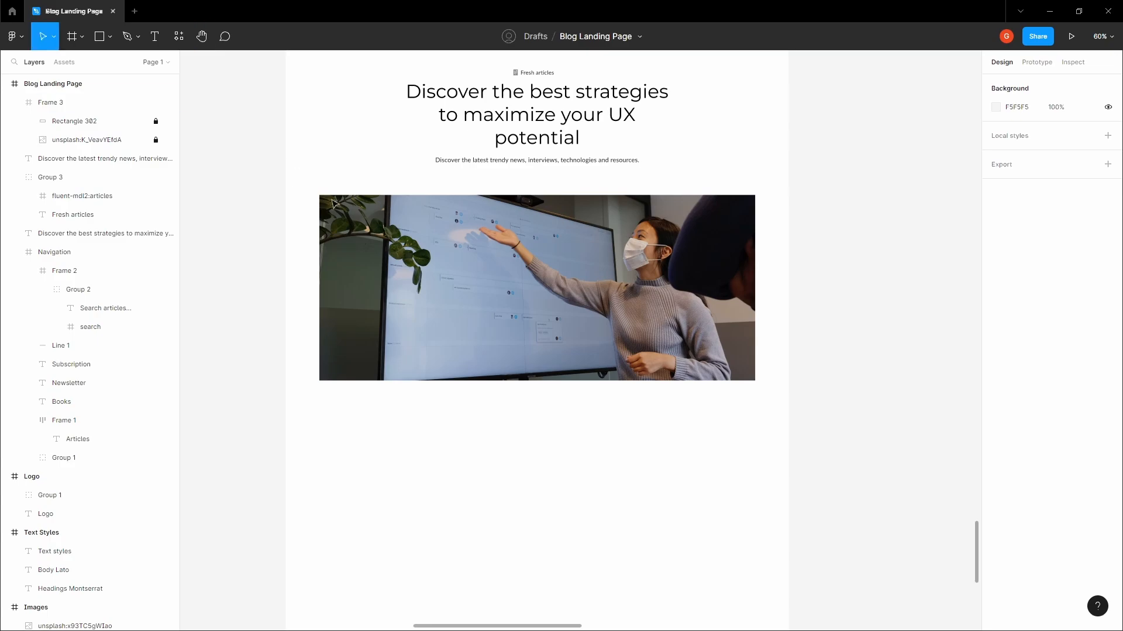
{"action": "left_click", "coordinate": [338, 248]}
{"action": "left_click", "coordinate": [303, 258]}
{"action": "left_click_drag", "start_coordinate": [304, 258], "coordinate": [354, 234]}
{"action": "left_click", "coordinate": [421, 238]}
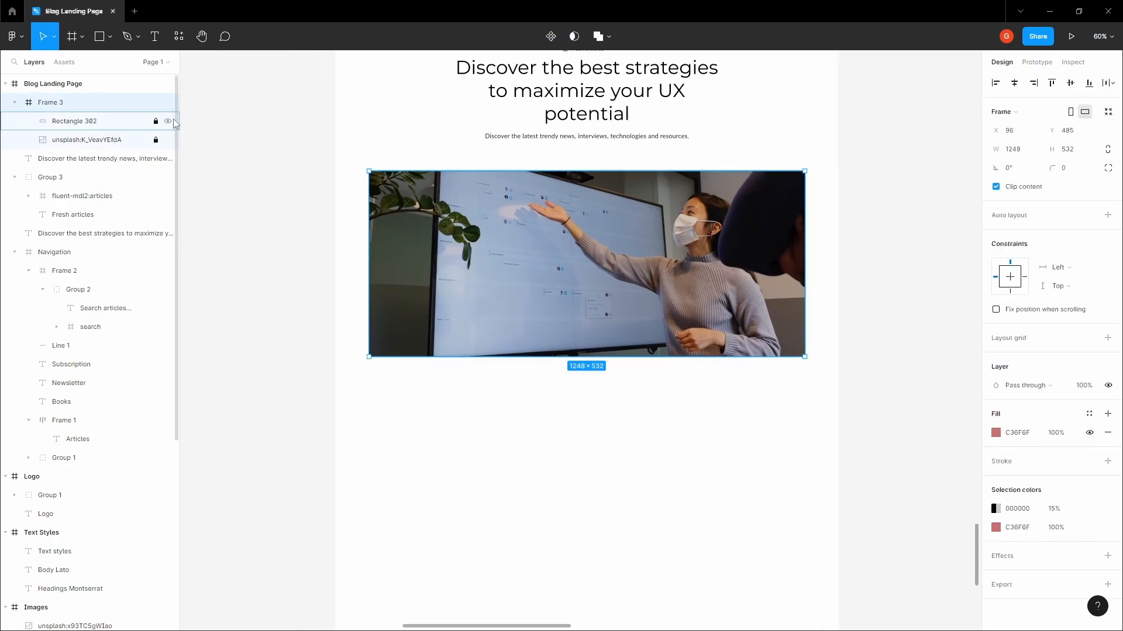
Add the white text "How to improve your UX presentational skills" over the photo's lower left area, moved fully inside the frame
{"action": "scroll", "coordinate": [390, 266], "scroll_direction": "up", "scroll_amount": 5}
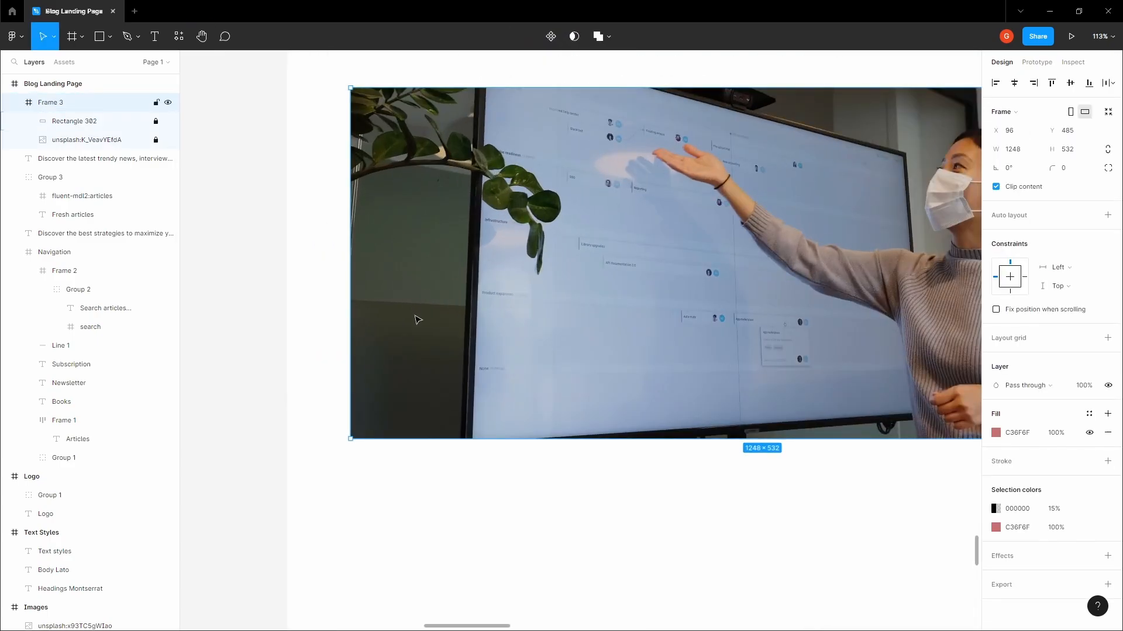
{"action": "scroll", "coordinate": [418, 319], "scroll_direction": "up", "scroll_amount": 1}
{"action": "key", "text": "t"}
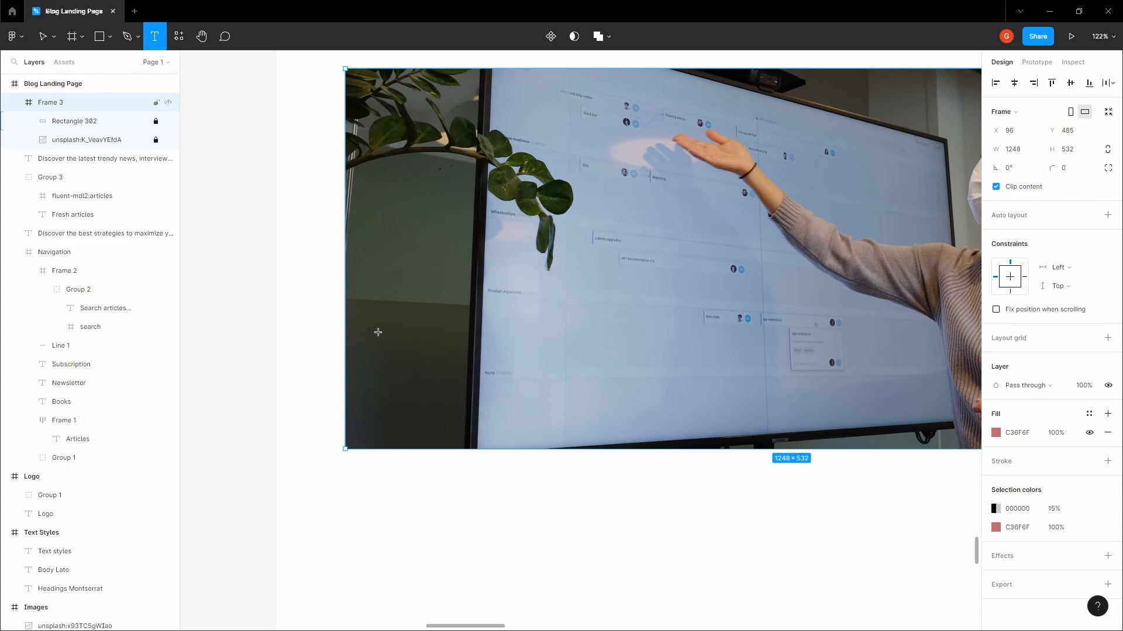
{"action": "left_click", "coordinate": [378, 332]}
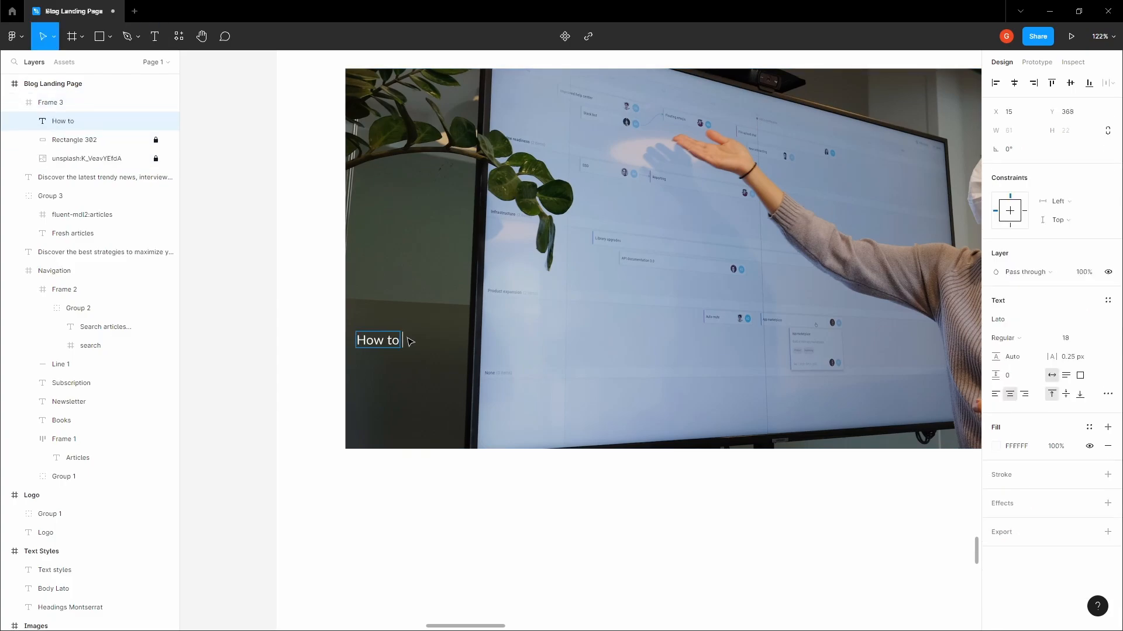
{"action": "type", "text": "How to improve your "}
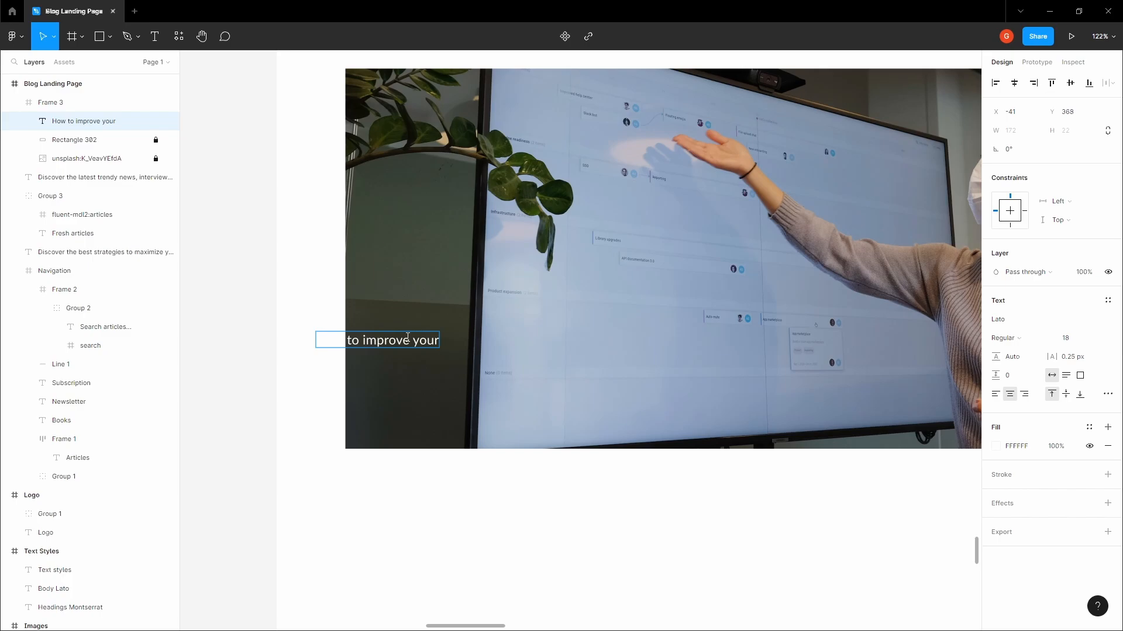
{"action": "type", "text": "UX pres"}
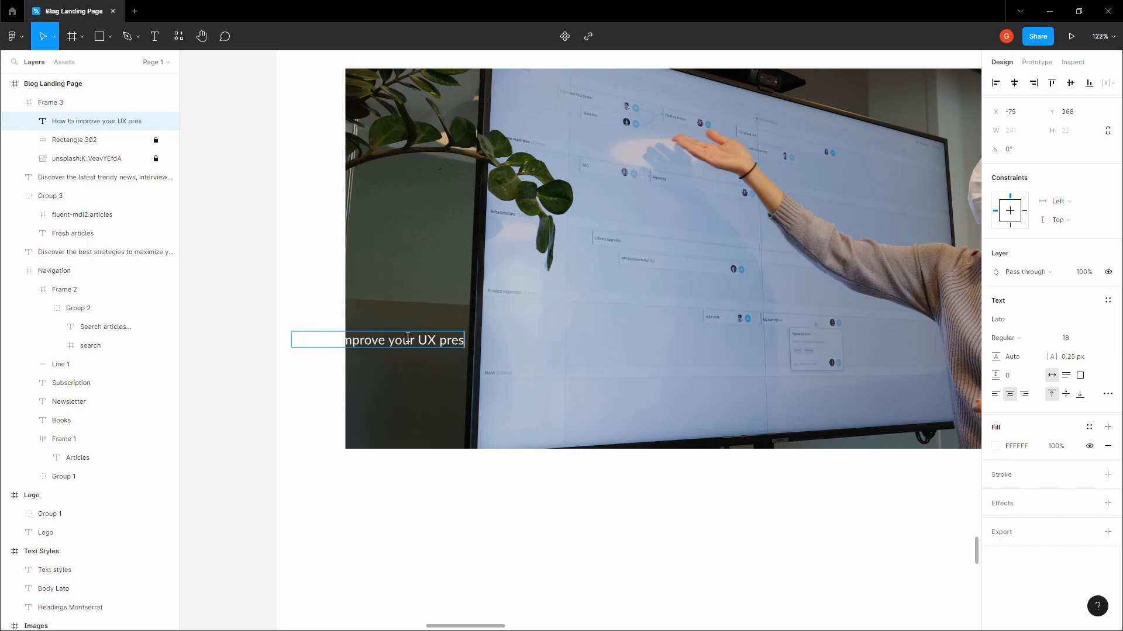
{"action": "type", "text": "tional skills"}
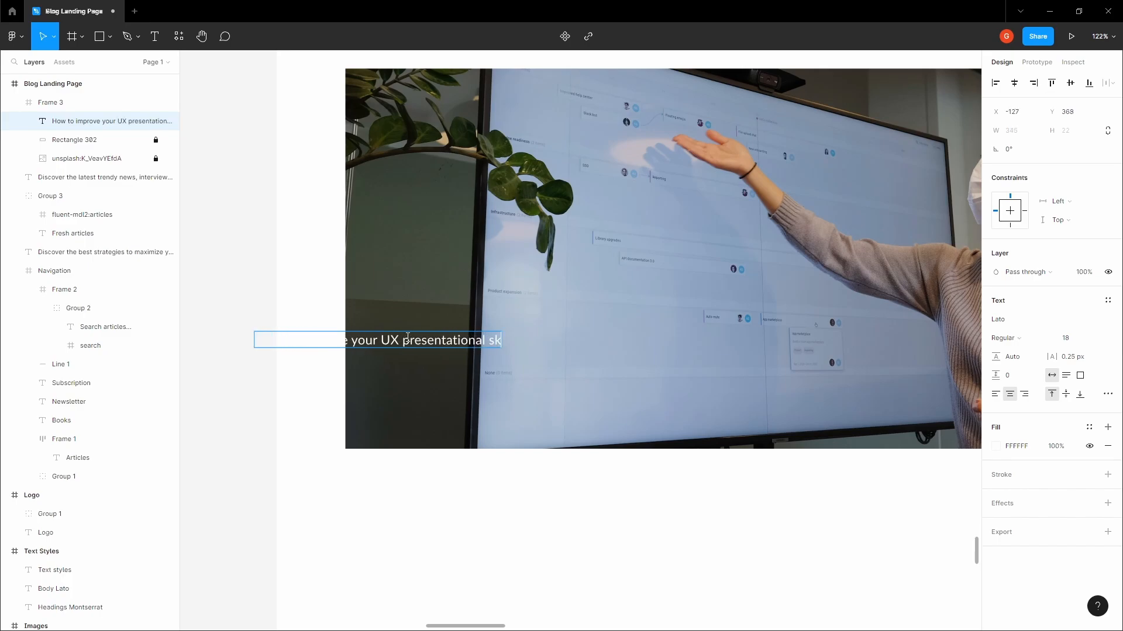
{"action": "left_click", "coordinate": [323, 378]}
{"action": "left_click_drag", "start_coordinate": [379, 342], "coordinate": [488, 343]}
Set the photo heading's font to Montserrat at size 24, keeping the text inside the photo frame
{"action": "left_click", "coordinate": [1010, 320]}
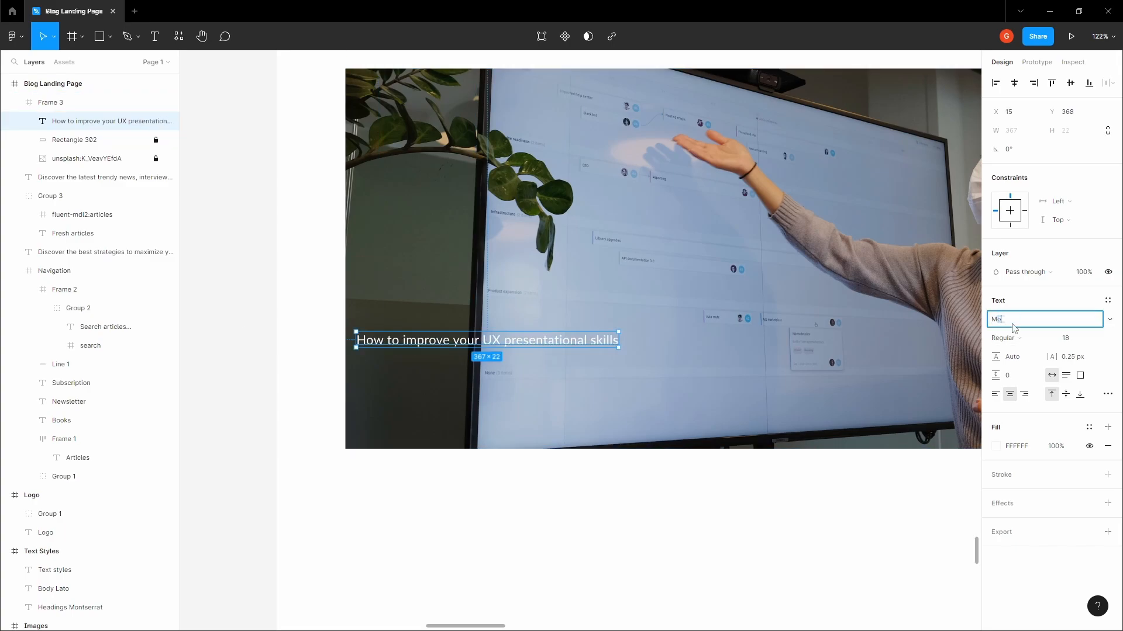
{"action": "left_click", "coordinate": [315, 336]}
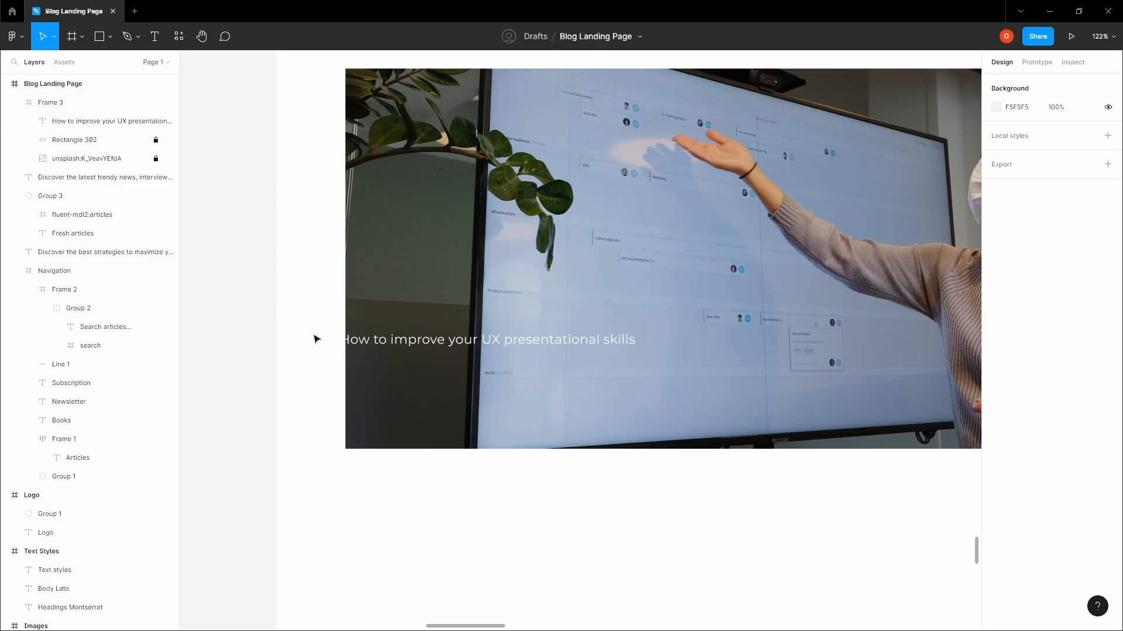
{"action": "left_click_drag", "start_coordinate": [390, 341], "coordinate": [429, 346]}
{"action": "type", "text": "24"}
{"action": "key", "text": "Return"}
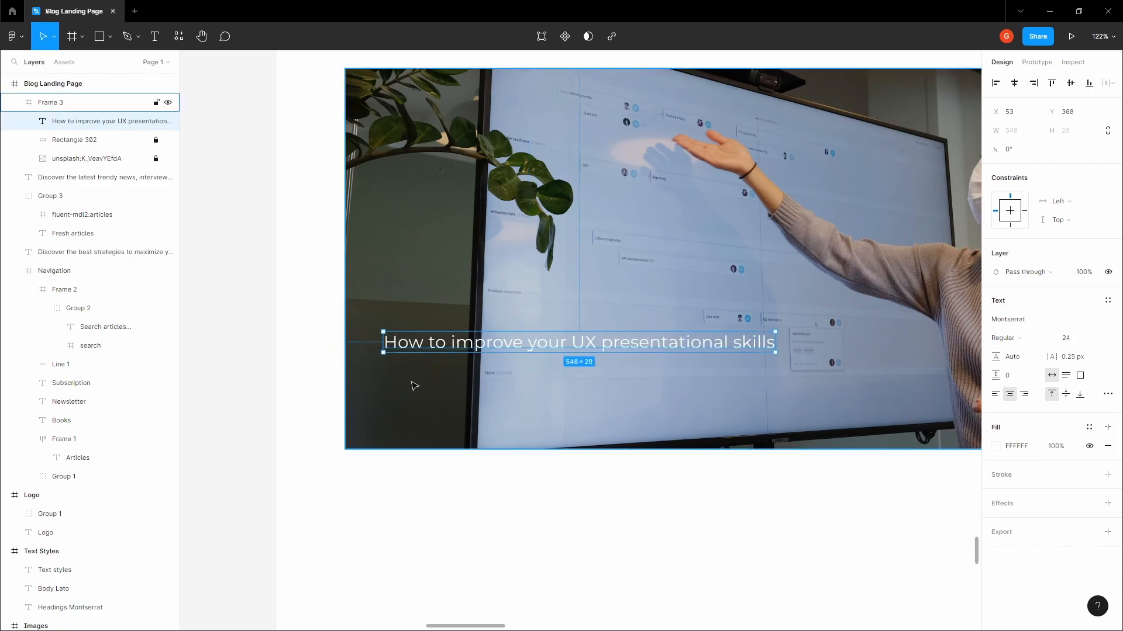
Move the heading slightly lower on the photo
{"action": "key", "text": "Escape"}
{"action": "left_click", "coordinate": [417, 346]}
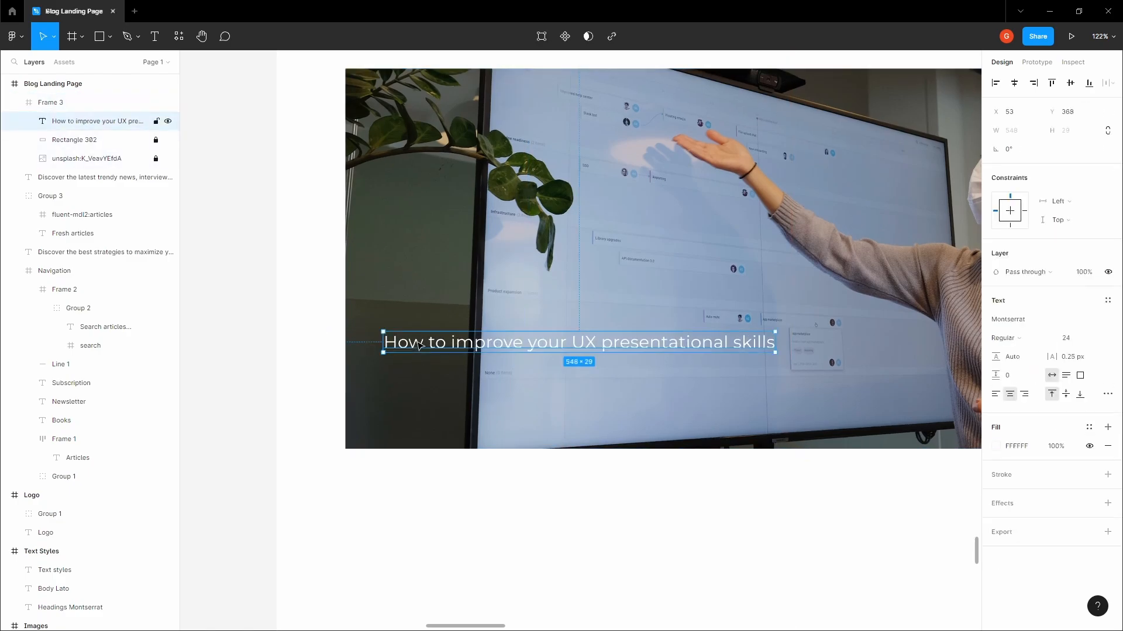
{"action": "mouse_move", "coordinate": [418, 346]}
{"action": "left_mouse_down"}
{"action": "mouse_move", "coordinate": [413, 376]}
{"action": "mouse_move", "coordinate": [428, 343]}
{"action": "mouse_move", "coordinate": [422, 361]}
{"action": "left_mouse_up"}
{"action": "left_click", "coordinate": [432, 325]}
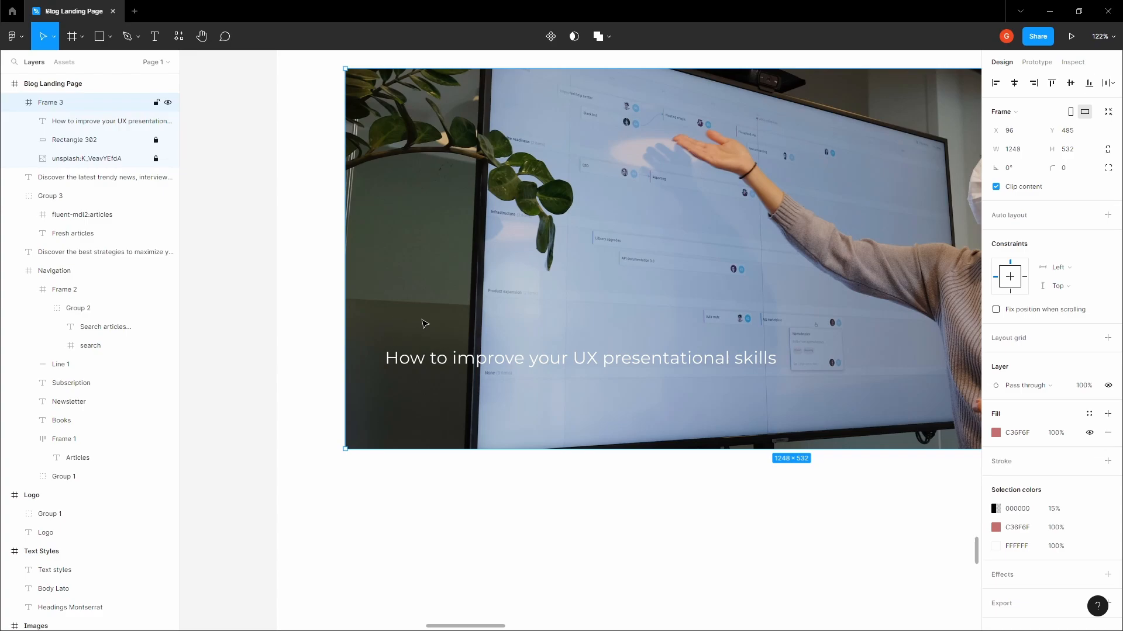
Add a byline with the author's full name and "15th April 2023" and place it above the heading inside the photo
{"action": "scroll", "coordinate": [396, 317], "scroll_direction": "up", "scroll_amount": 5}
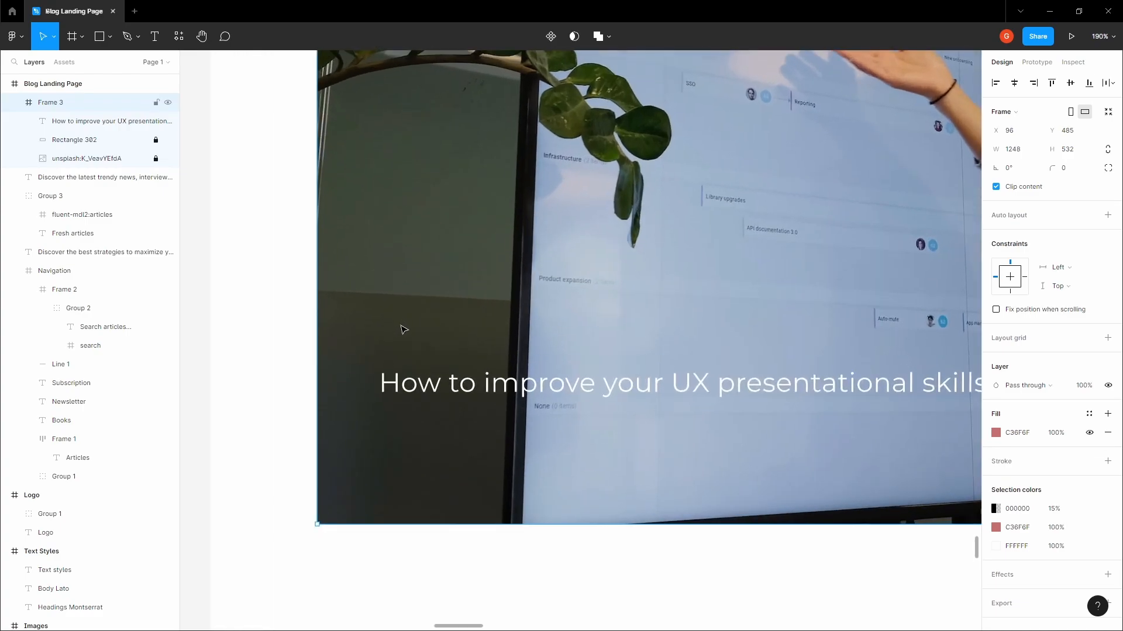
{"action": "key", "text": "t"}
{"action": "left_click", "coordinate": [404, 329]}
{"action": "type", "text": "J"}
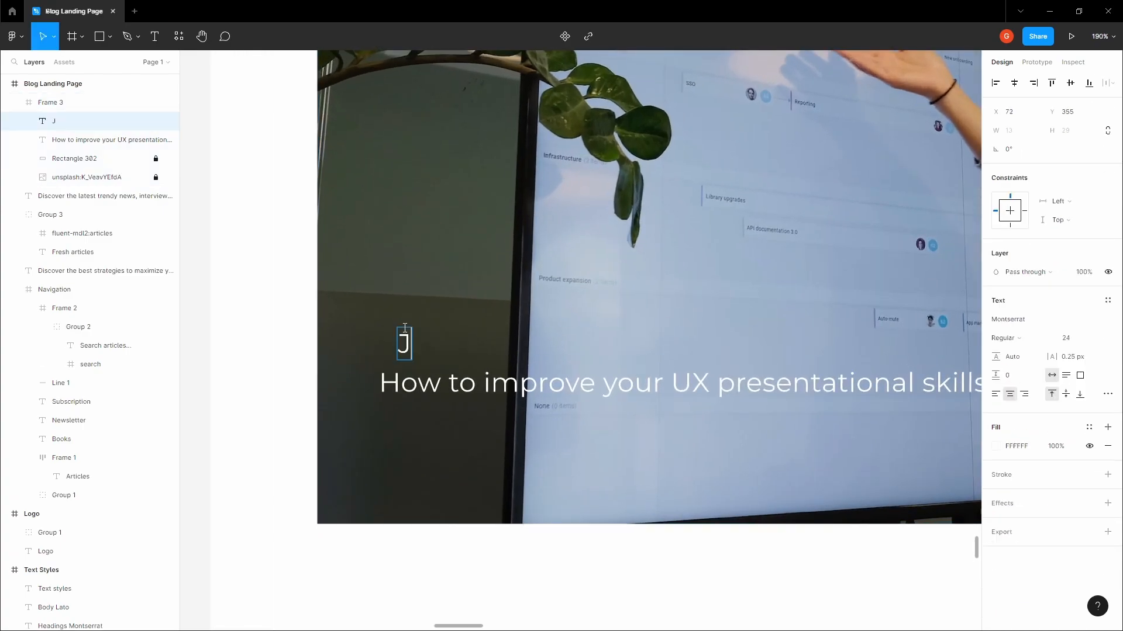
{"action": "type", "text": "enna Finnich"}
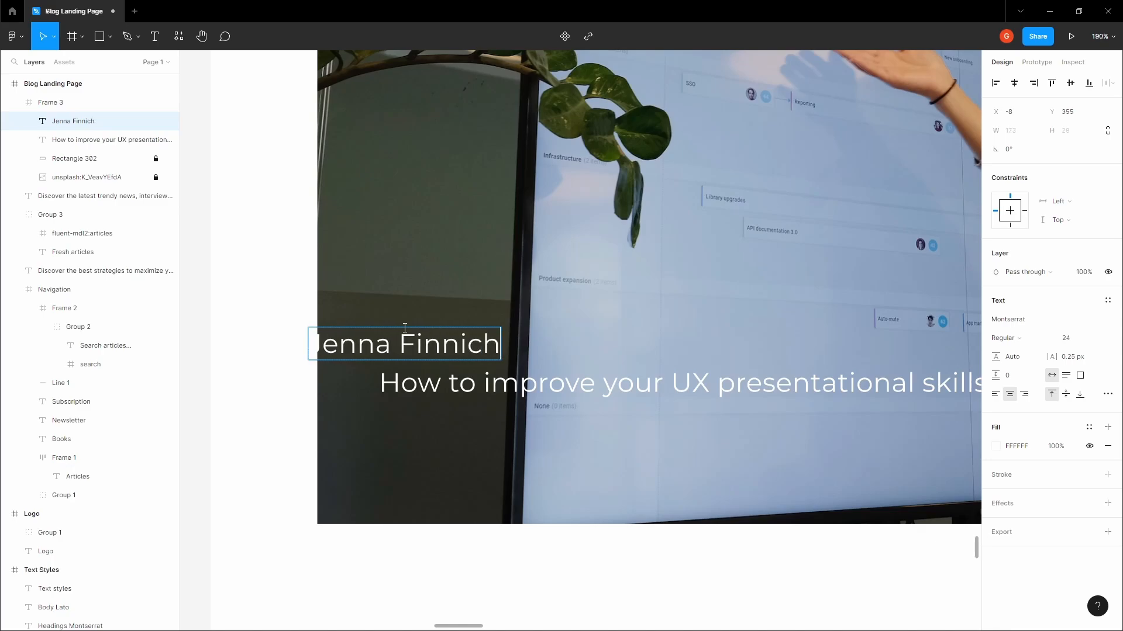
{"action": "key", "text": "BackSpace"}
{"action": "type", "text": "k,"}
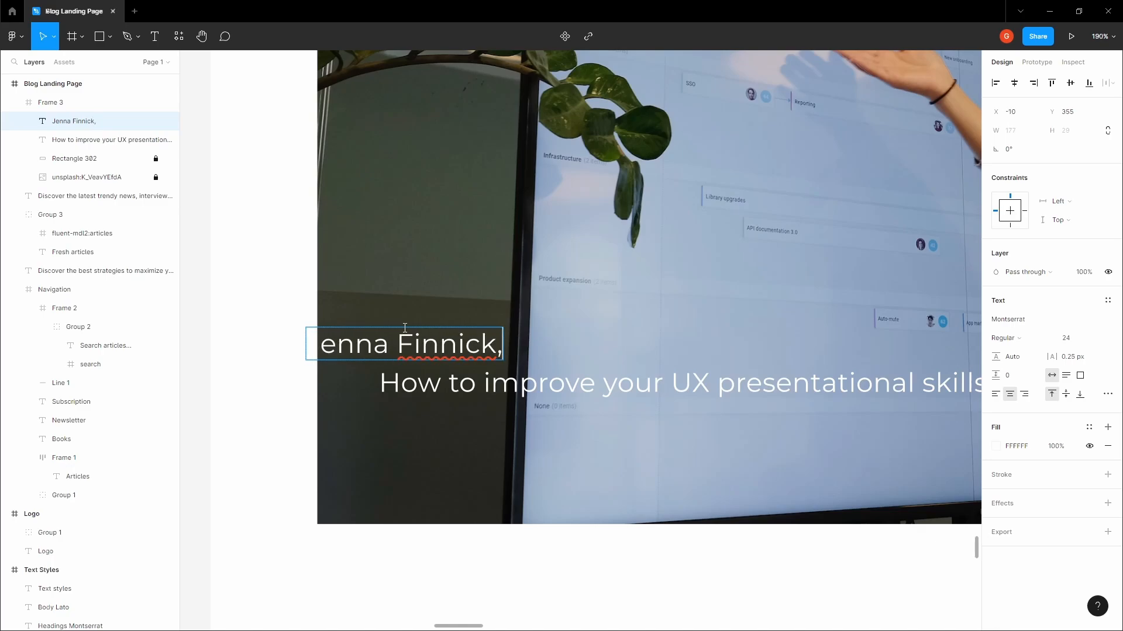
{"action": "type", "text": " 15"}
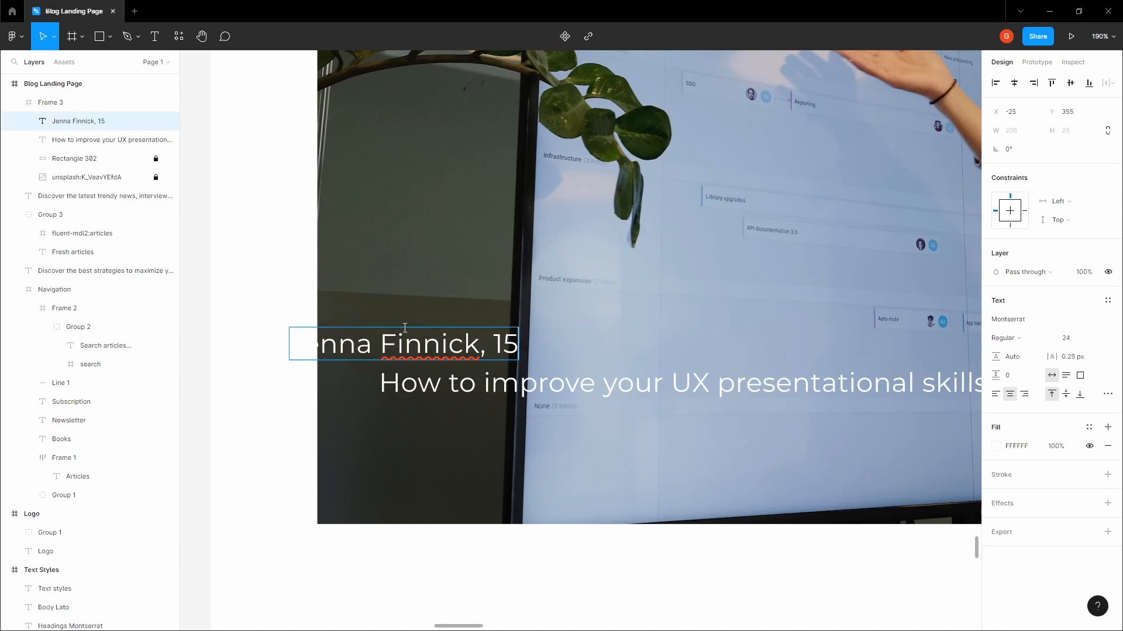
{"action": "type", "text": "th April"}
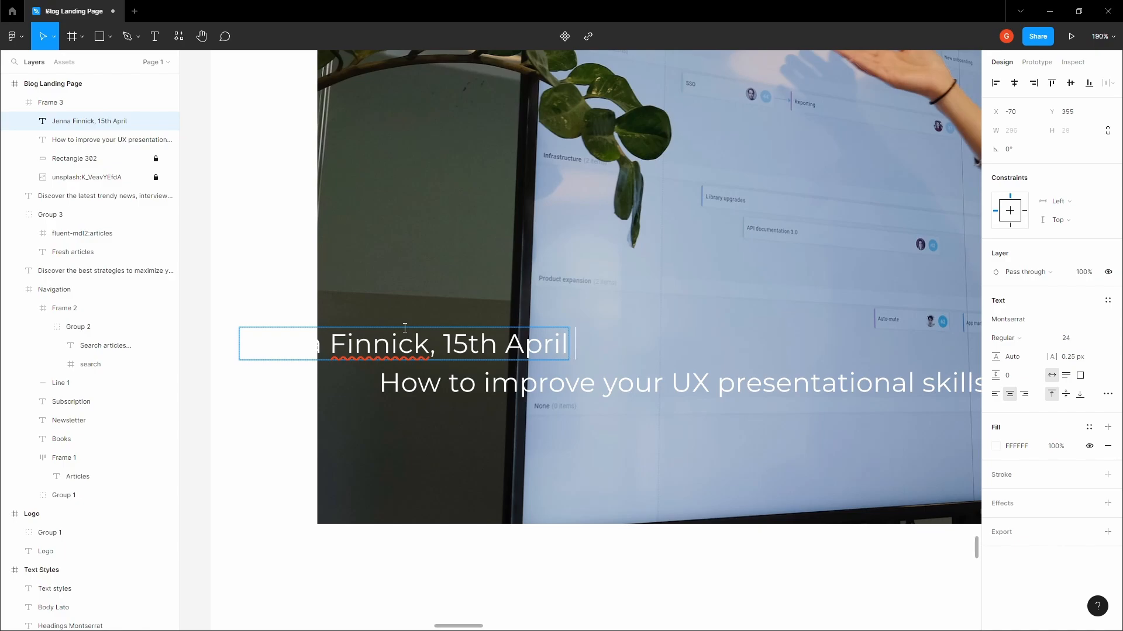
{"action": "type", "text": " 2023"}
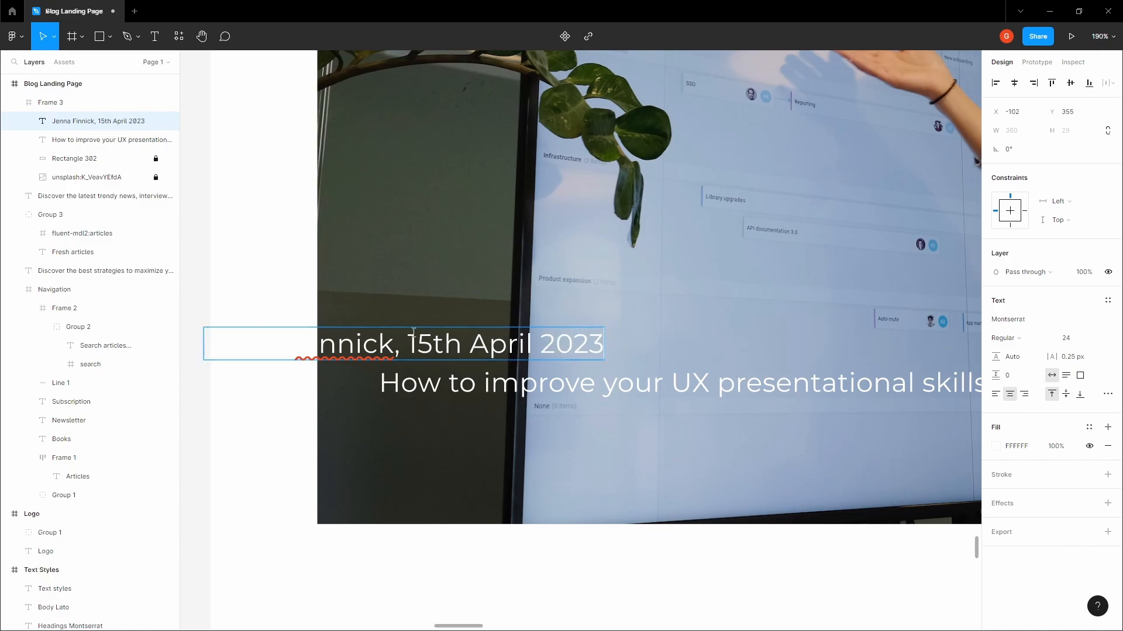
{"action": "key", "text": "Escape"}
{"action": "left_click_drag", "start_coordinate": [495, 355], "coordinate": [652, 338]}
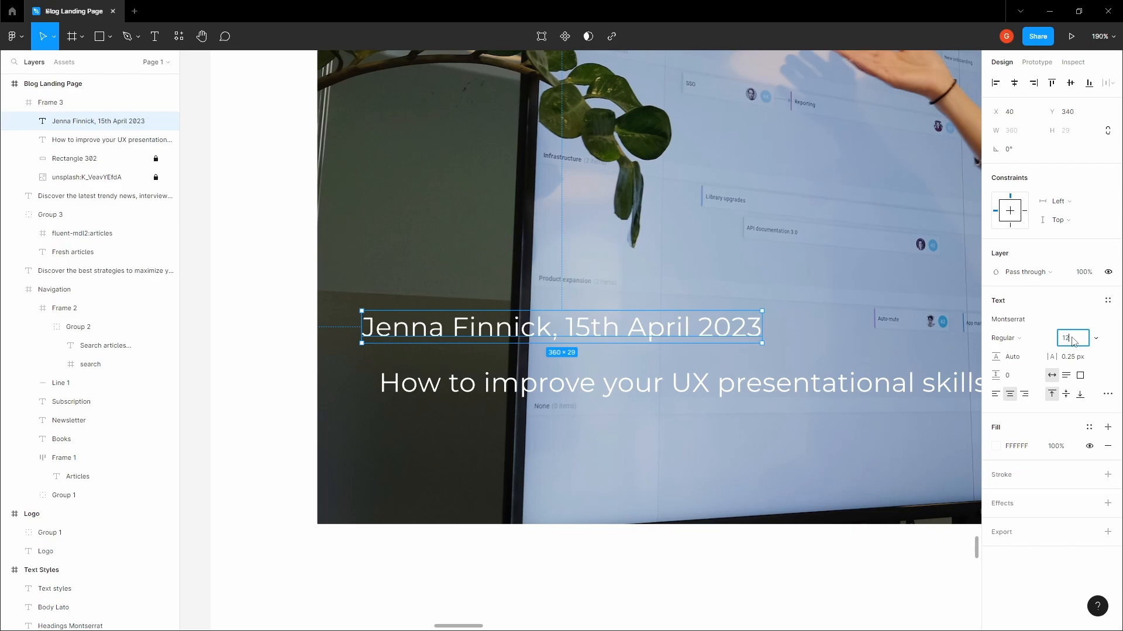
Set the byline text to size 12 in the Lato font
{"action": "left_click", "coordinate": [1073, 339]}
{"action": "type", "text": "12"}
{"action": "key", "text": "Tab"}
{"action": "left_click", "coordinate": [1027, 325]}
{"action": "type", "text": "Lato"}
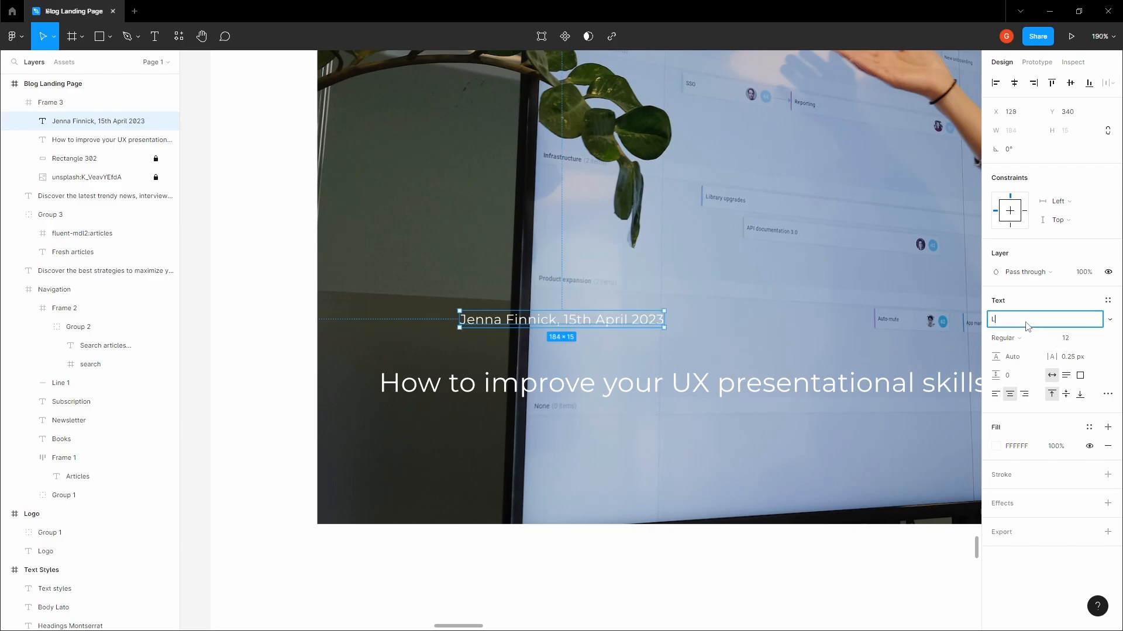
{"action": "key", "text": "Return"}
Duplicate the byline below the heading and replace its text with "Learn how to improvize your UX presentational skills by learning the latest presentational tips and tricks."
{"action": "left_click_drag", "start_coordinate": [515, 324], "coordinate": [401, 432]}
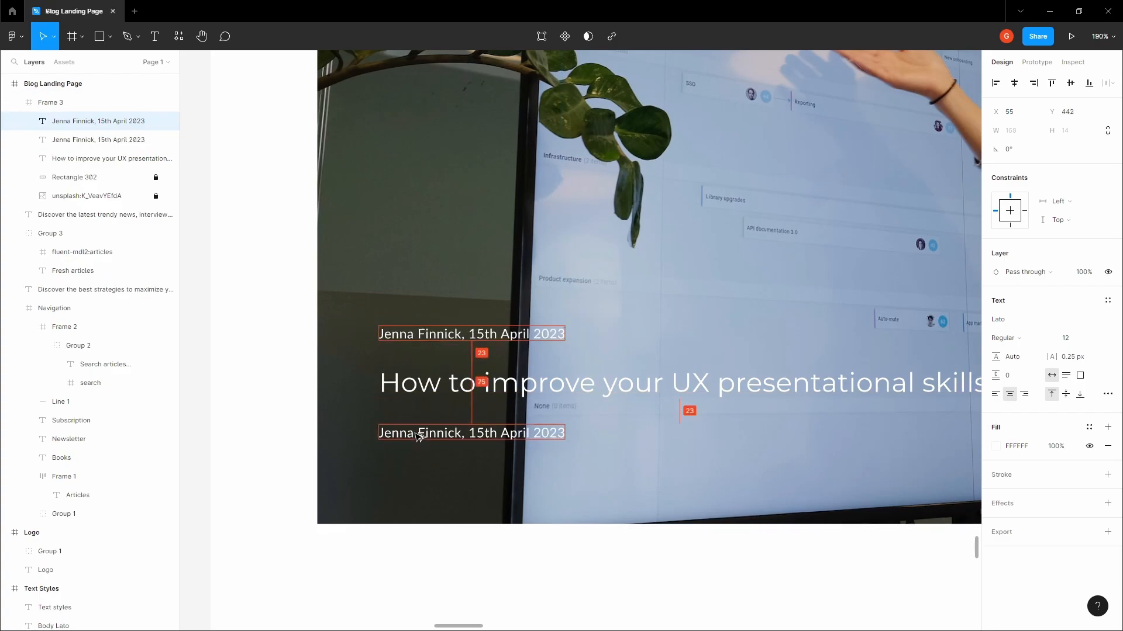
{"action": "double_click", "coordinate": [416, 435]}
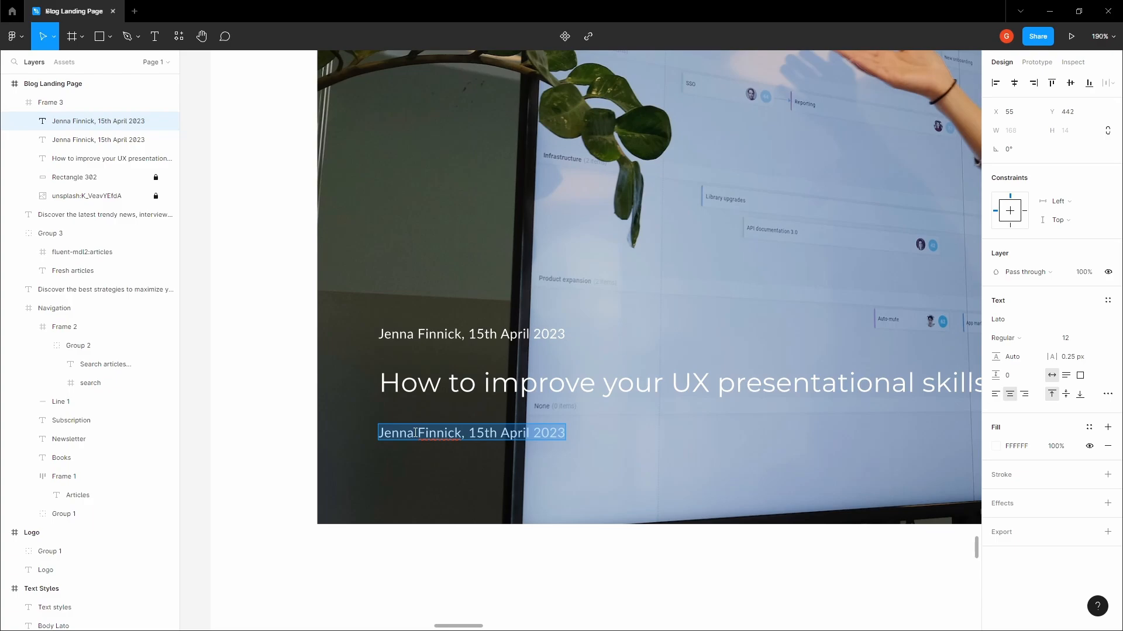
{"action": "key", "text": "BackSpace"}
{"action": "type", "text": "Learn how"}
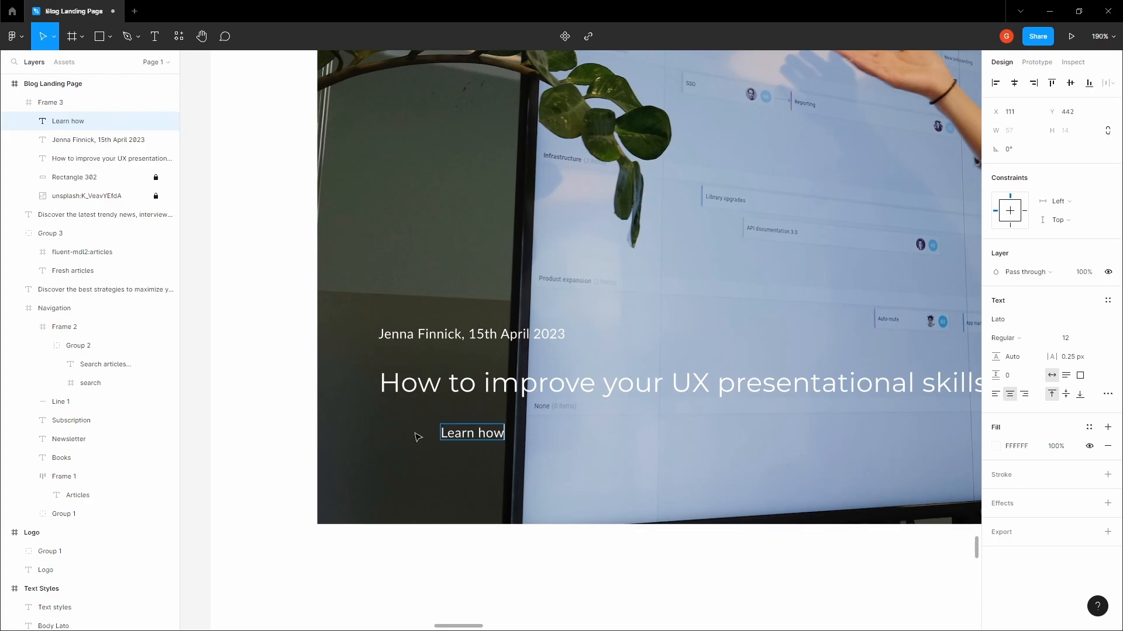
{"action": "type", "text": " to impro"}
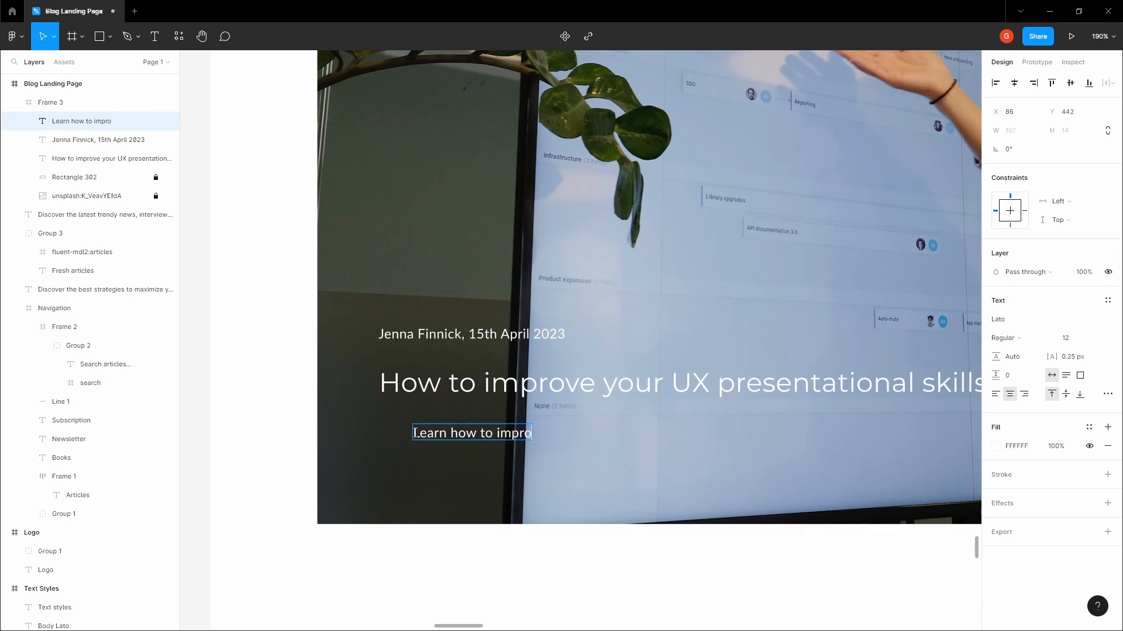
{"action": "type", "text": "vize your UX presen"}
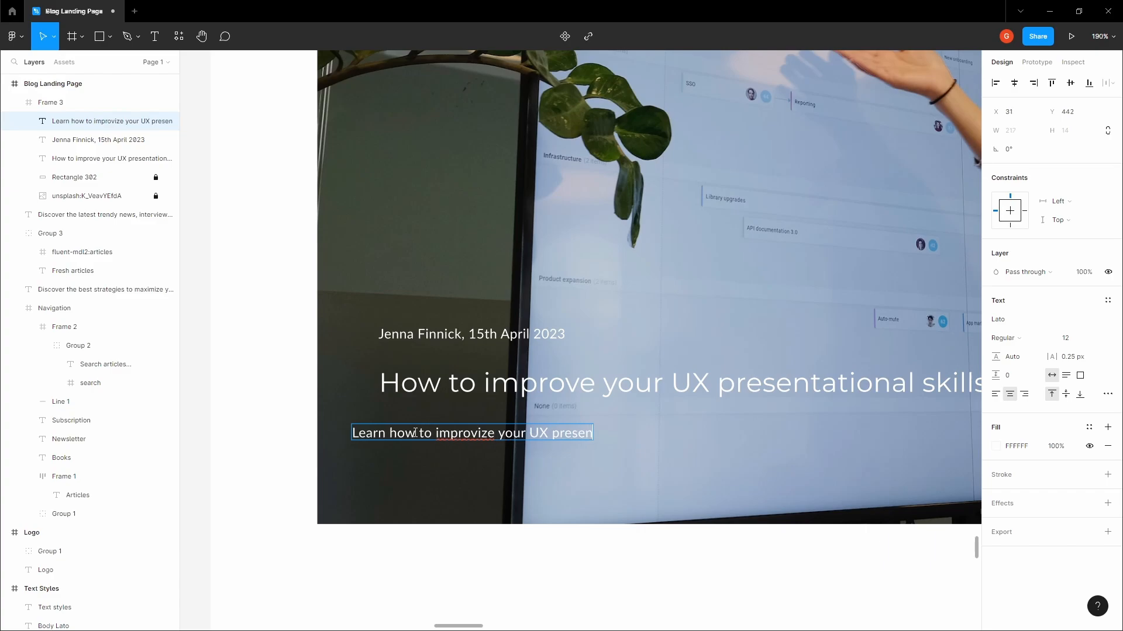
{"action": "type", "text": "tational s"}
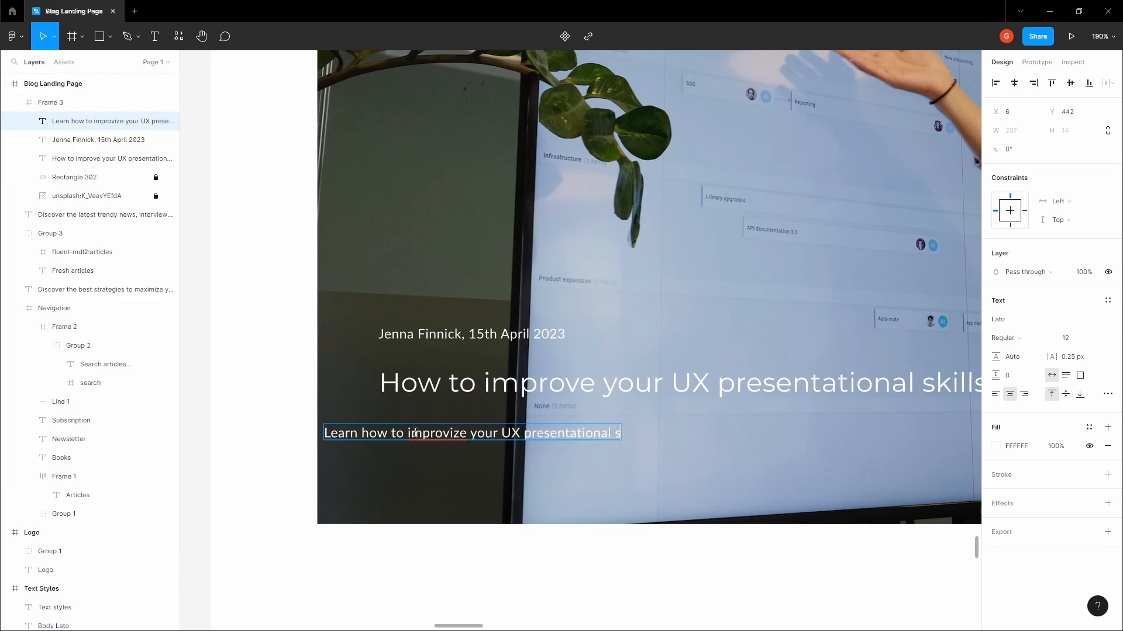
{"action": "type", "text": "kills by"}
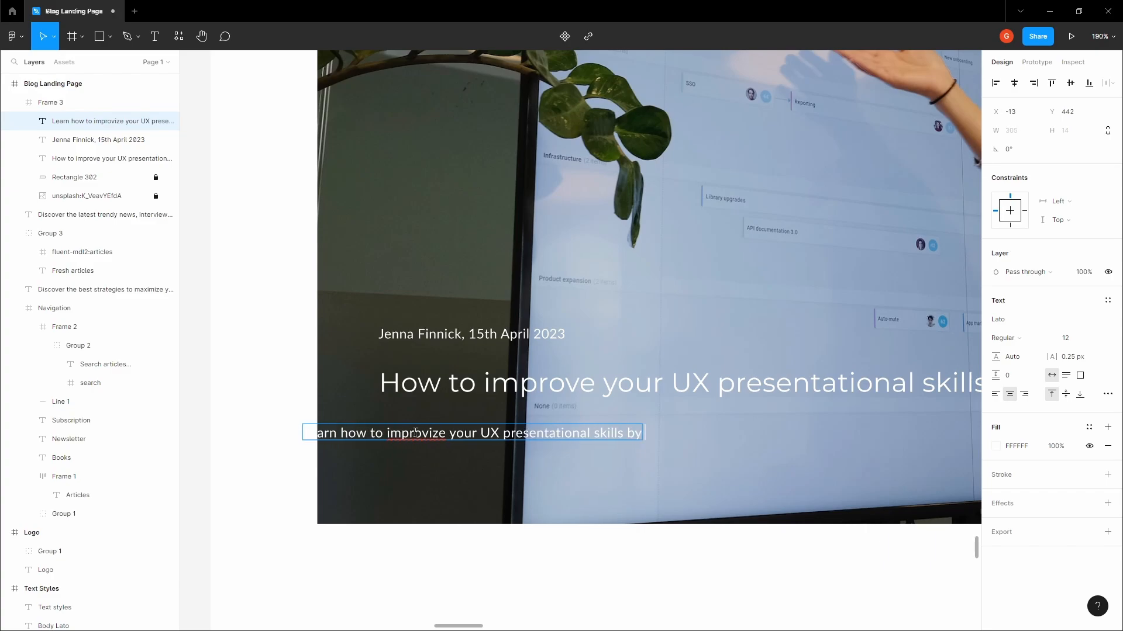
{"action": "type", "text": " learning the lates"}
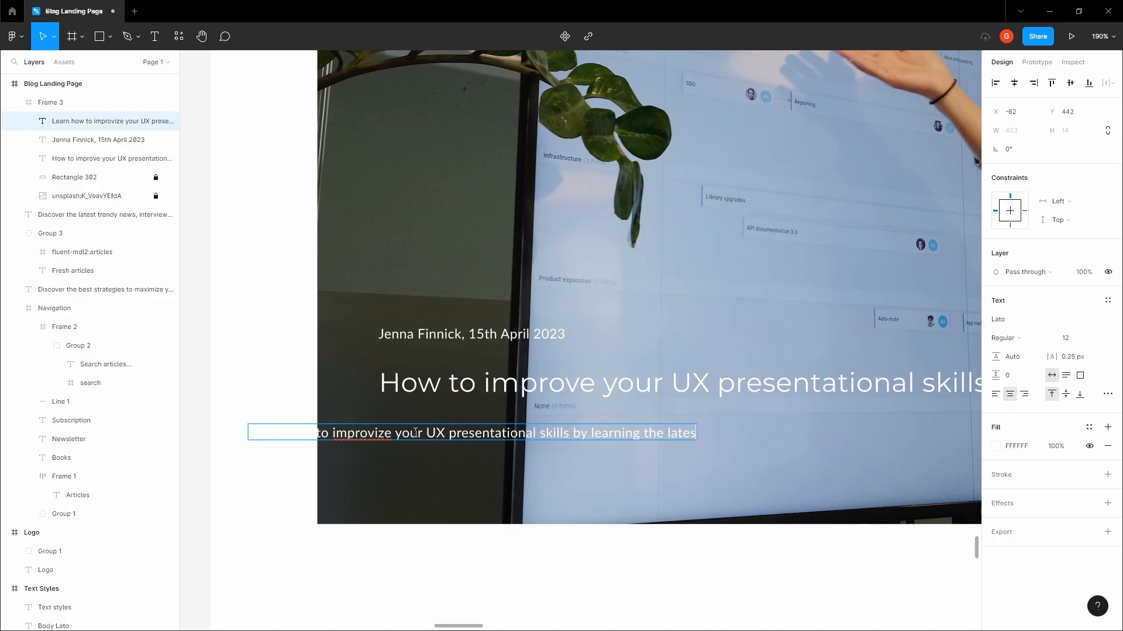
{"action": "type", "text": "t present"}
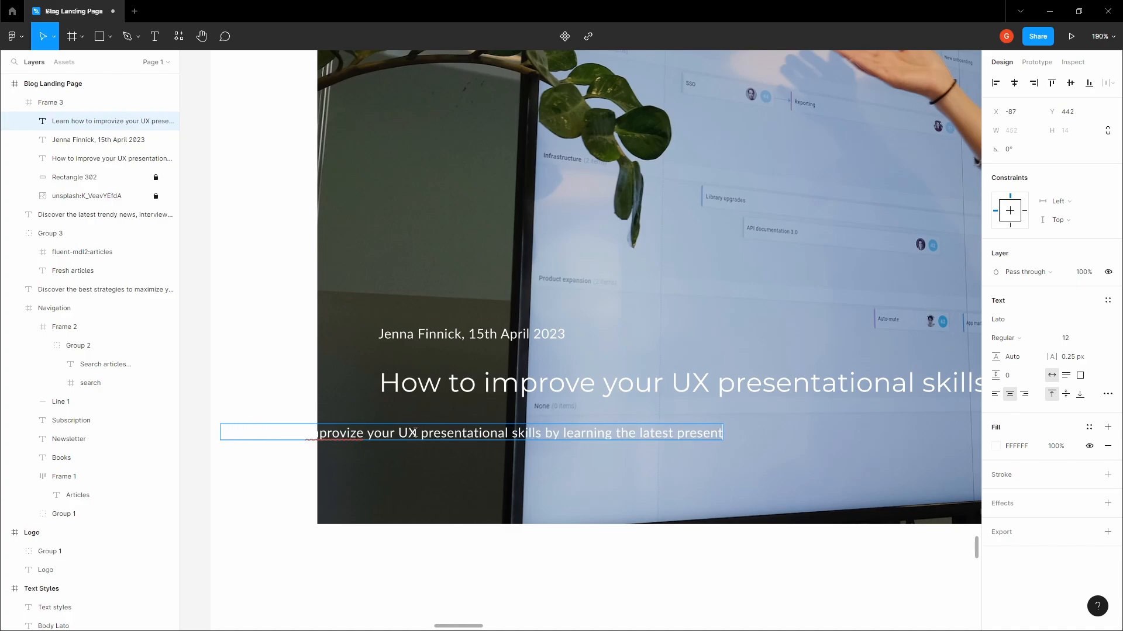
{"action": "type", "text": "ational tips"}
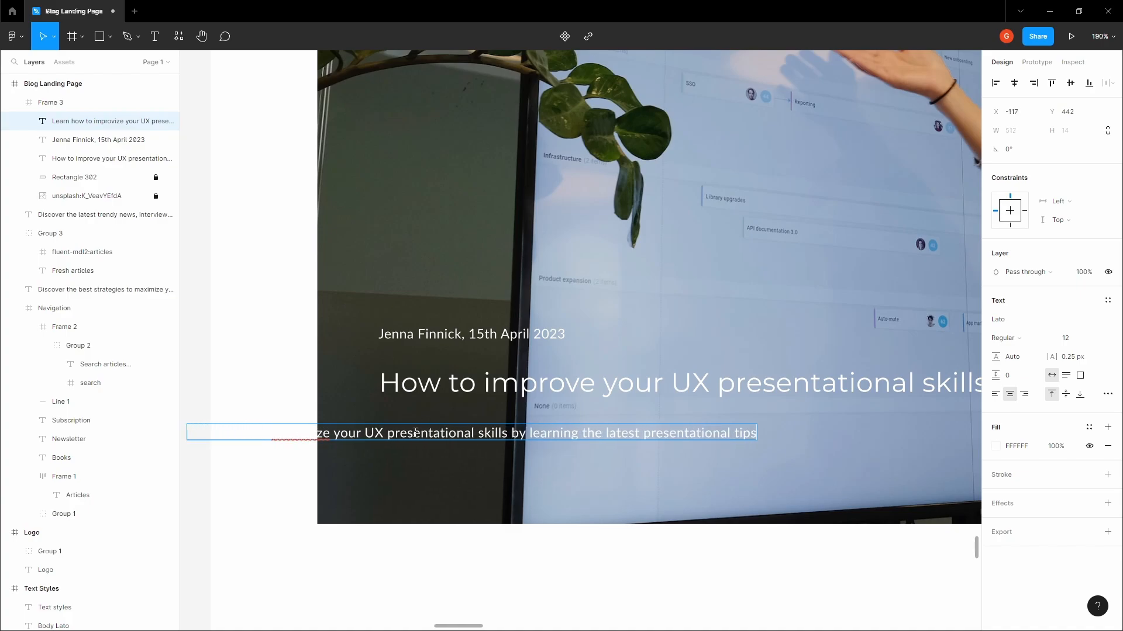
{"action": "type", "text": " and  tric"}
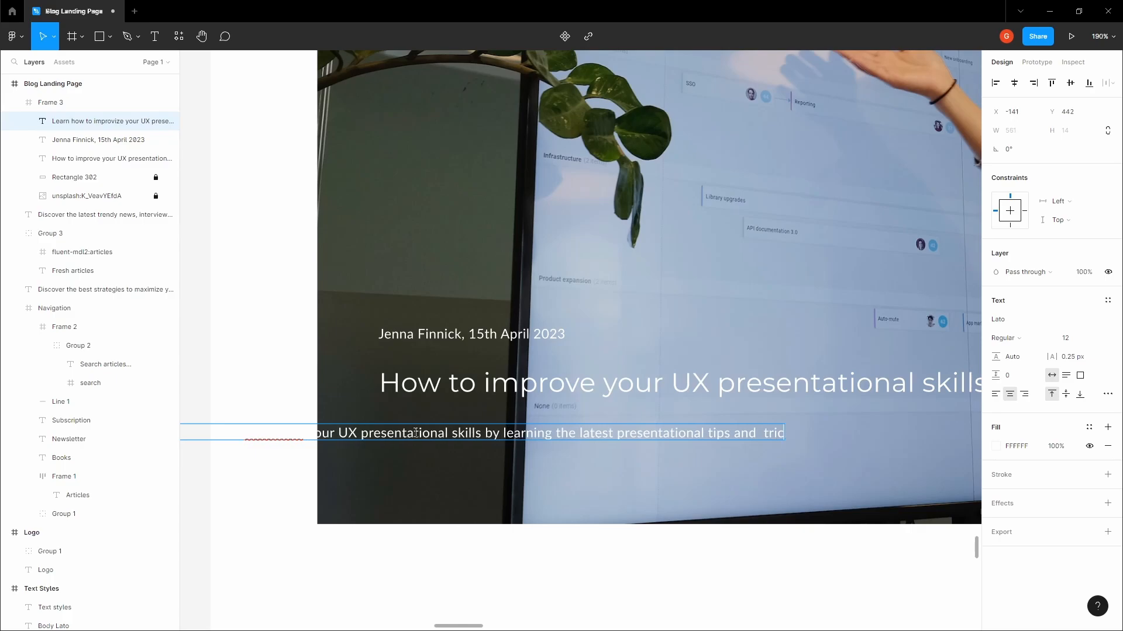
{"action": "key", "text": "BackSpace"}
{"action": "key", "text": "BackSpace"}
{"action": "type", "text": "tricks."}
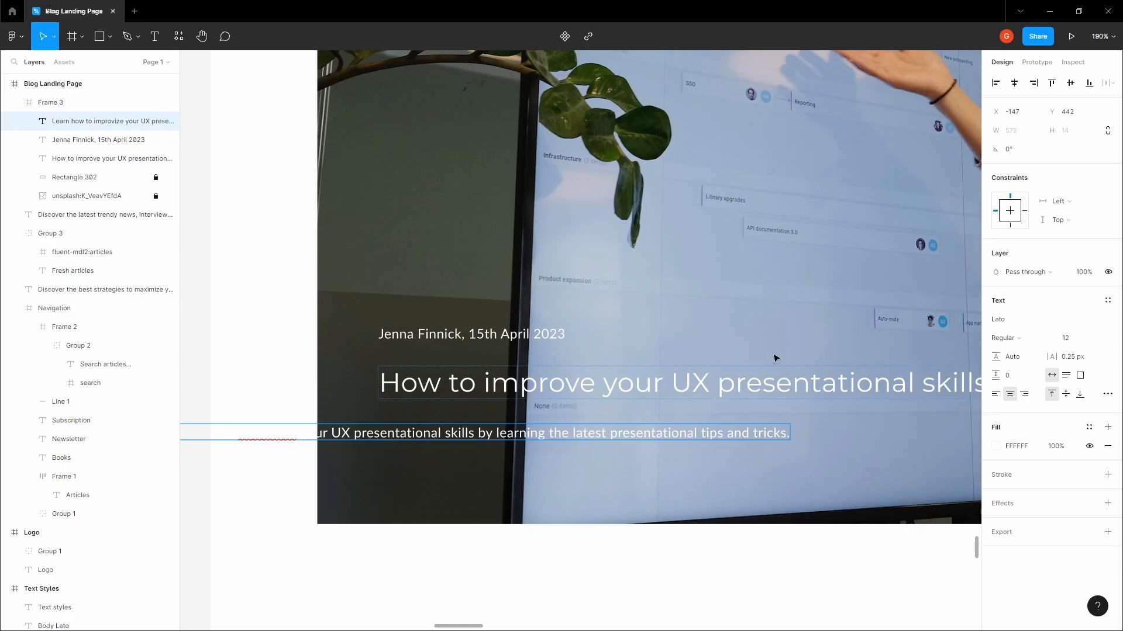
{"action": "key", "text": "Escape"}
{"action": "scroll", "coordinate": [774, 358], "scroll_direction": "down", "scroll_amount": 5}
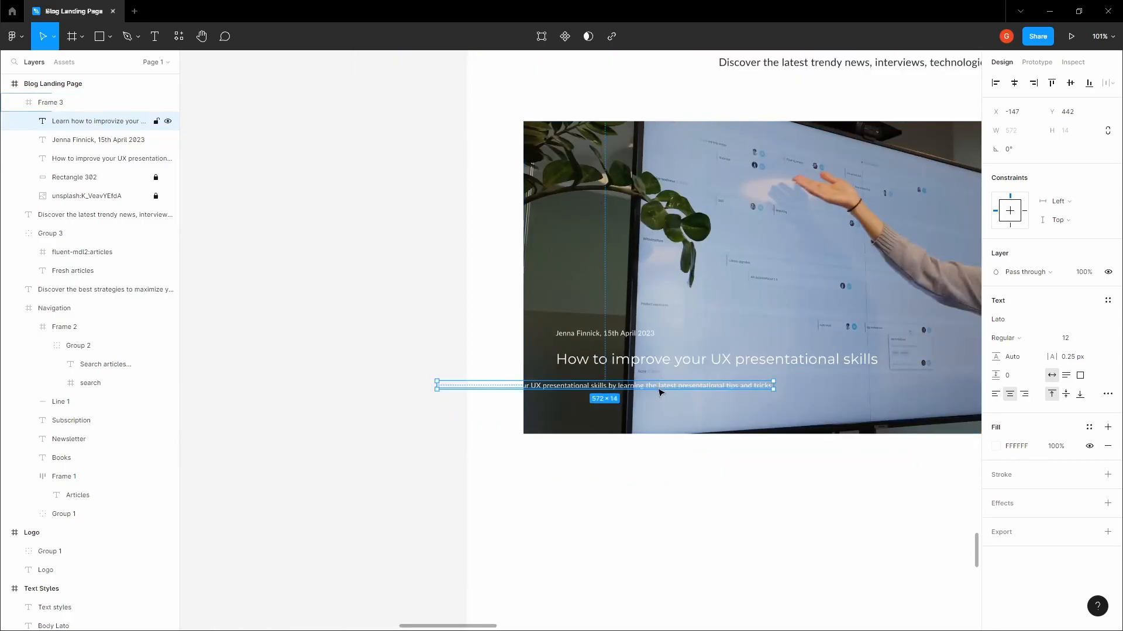
Align the byline, heading and description along their left edges on the photo
{"action": "left_click", "coordinate": [600, 337]}
{"action": "left_click", "coordinate": [604, 360], "text": "shift"}
{"action": "left_click", "coordinate": [608, 386], "text": "shift"}
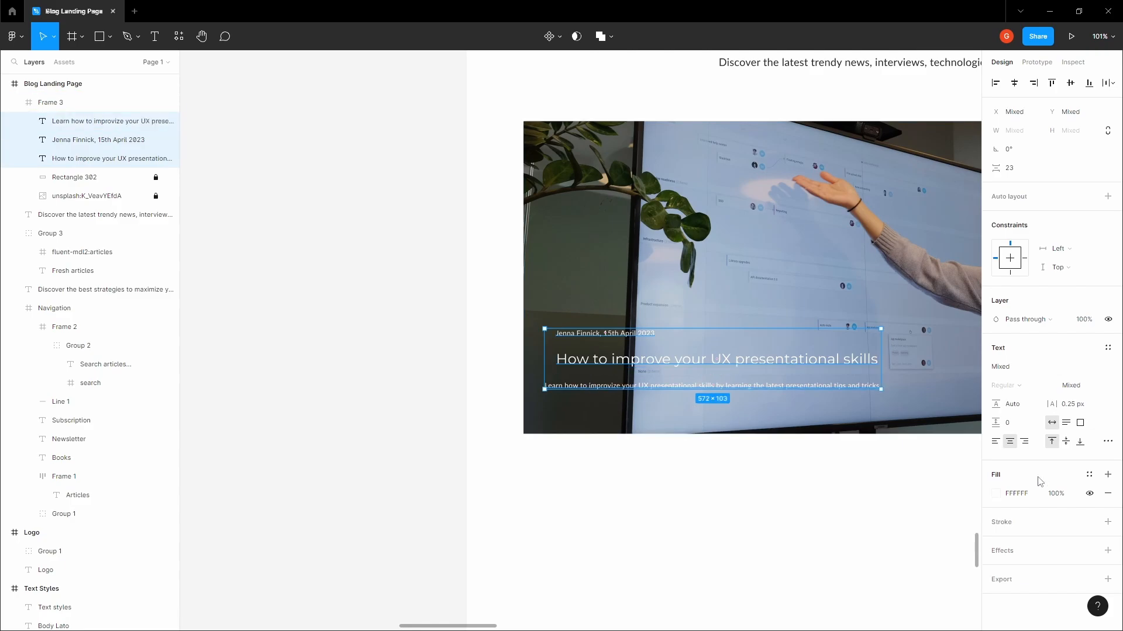
{"action": "scroll", "coordinate": [576, 358], "scroll_direction": "up", "scroll_amount": 5}
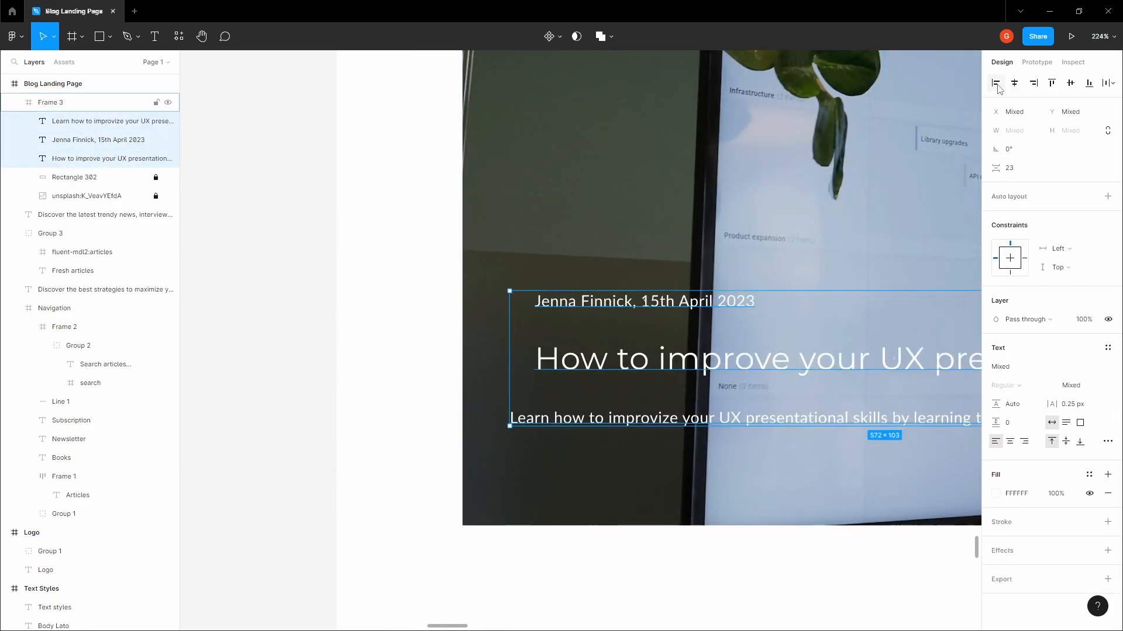
{"action": "left_click", "coordinate": [997, 85]}
{"action": "left_click", "coordinate": [413, 359]}
Nudge the byline down 15 px toward the heading, to Y 368
{"action": "left_click", "coordinate": [576, 302]}
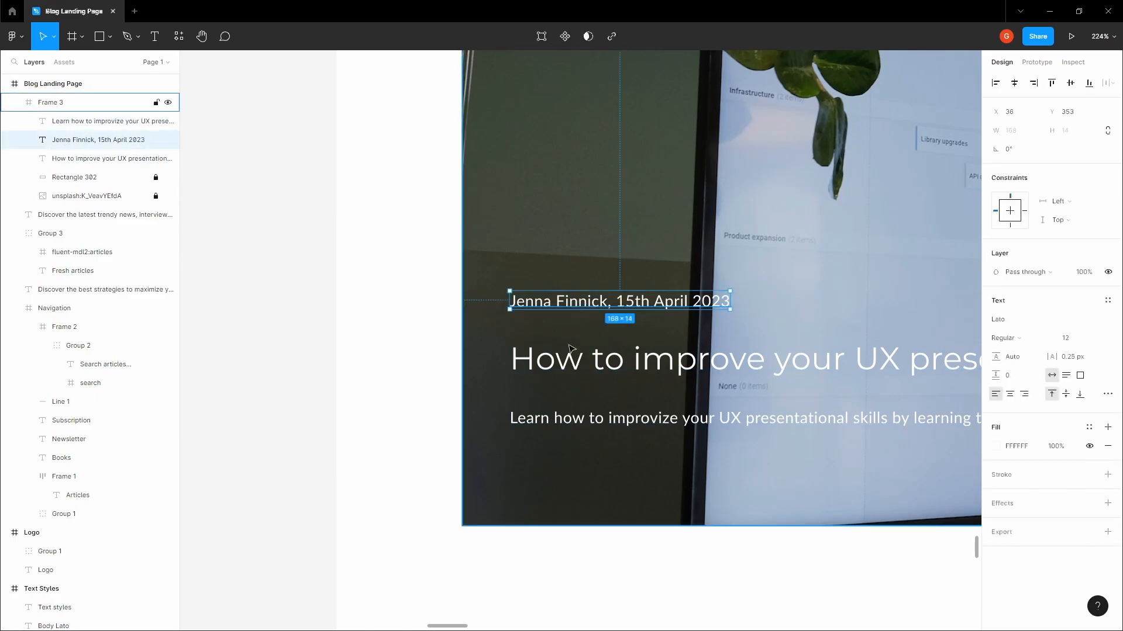
{"action": "key", "text": "alt"}
{"action": "key", "text": "Down"}
{"action": "key", "text": "Down"}
{"action": "key", "text": "Down"}
{"action": "key", "text": "Down"}
{"action": "key", "text": "Down"}
{"action": "key", "text": "Down"}
{"action": "key", "text": "Down"}
{"action": "key", "text": "Down"}
{"action": "key", "text": "Down"}
{"action": "key", "text": "Down"}
{"action": "key", "text": "Down"}
{"action": "key", "text": "Down"}
{"action": "key", "text": "Down"}
{"action": "key", "text": "Down"}
{"action": "key", "text": "Down"}
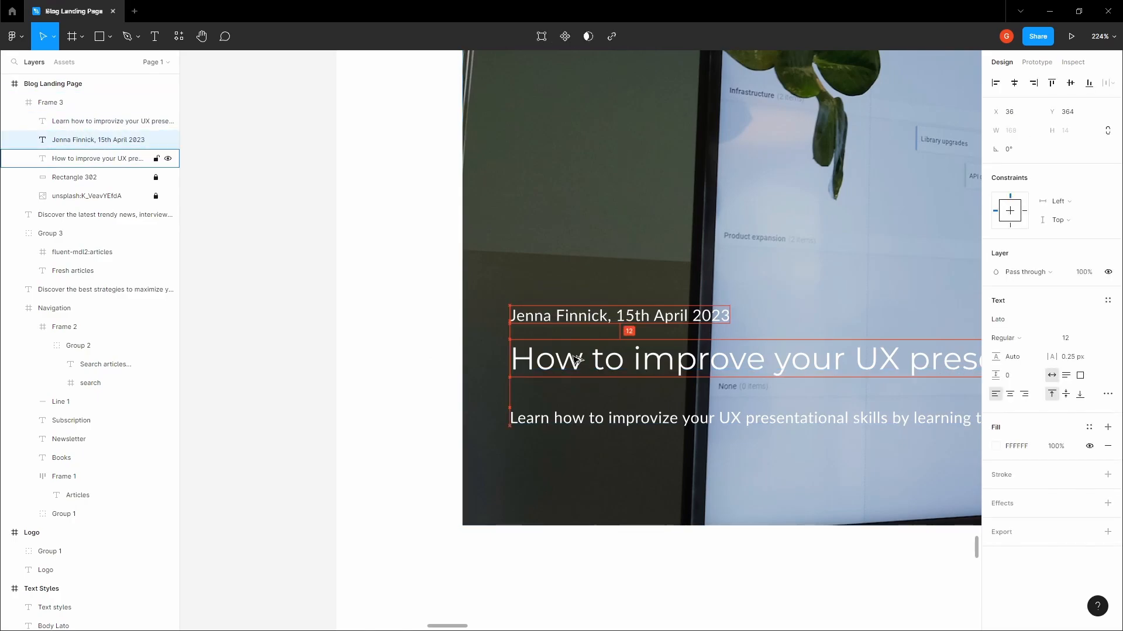
{"action": "scroll", "coordinate": [579, 360], "scroll_direction": "down", "scroll_amount": 5}
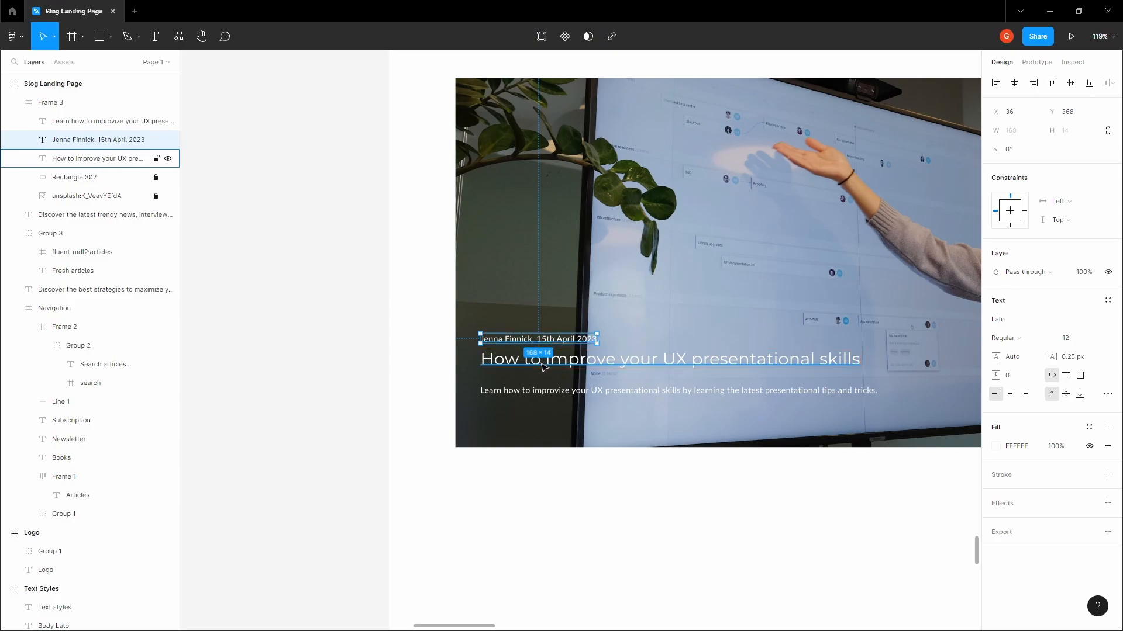
Nudge the description up 3 px toward the heading, to Y 439
{"action": "key", "text": "Tab"}
{"action": "key", "text": "Tab"}
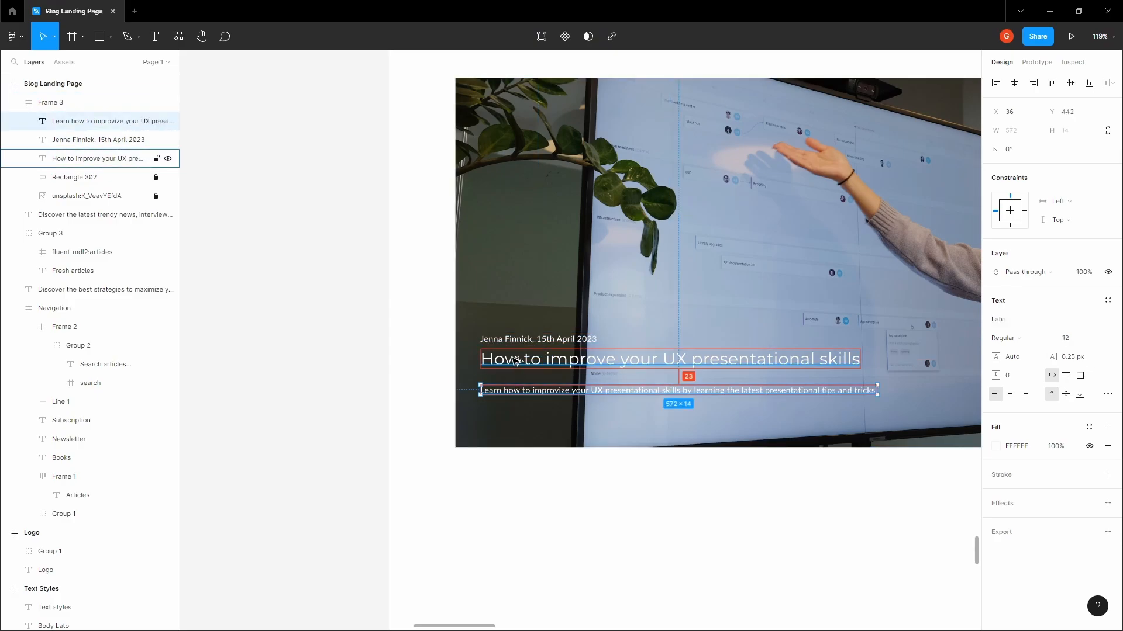
{"action": "key", "text": "Up"}
{"action": "key", "text": "Up"}
{"action": "key", "text": "Up"}
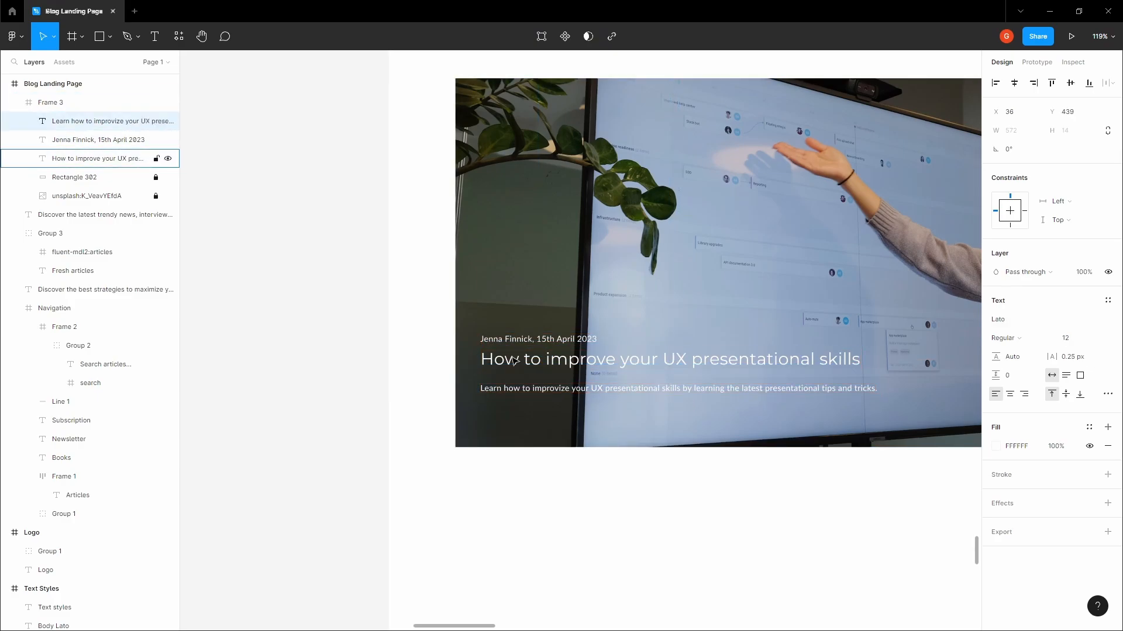
Duplicate the byline below the description and replace its text with "UI/UX"
{"action": "left_click", "coordinate": [528, 342]}
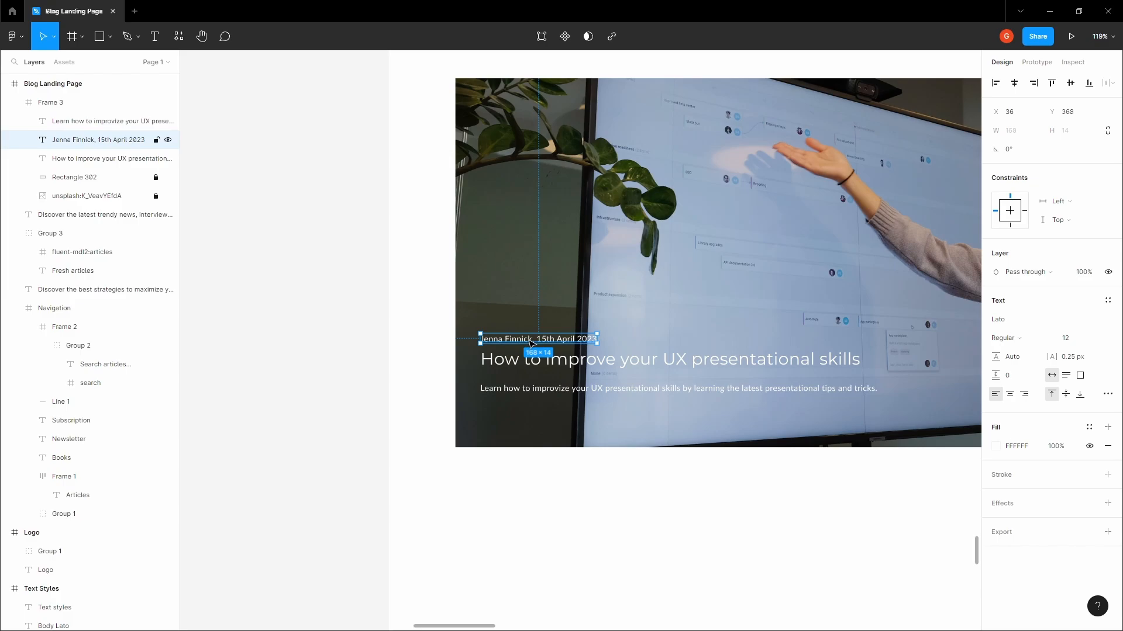
{"action": "left_click_drag", "start_coordinate": [536, 344], "coordinate": [532, 416]}
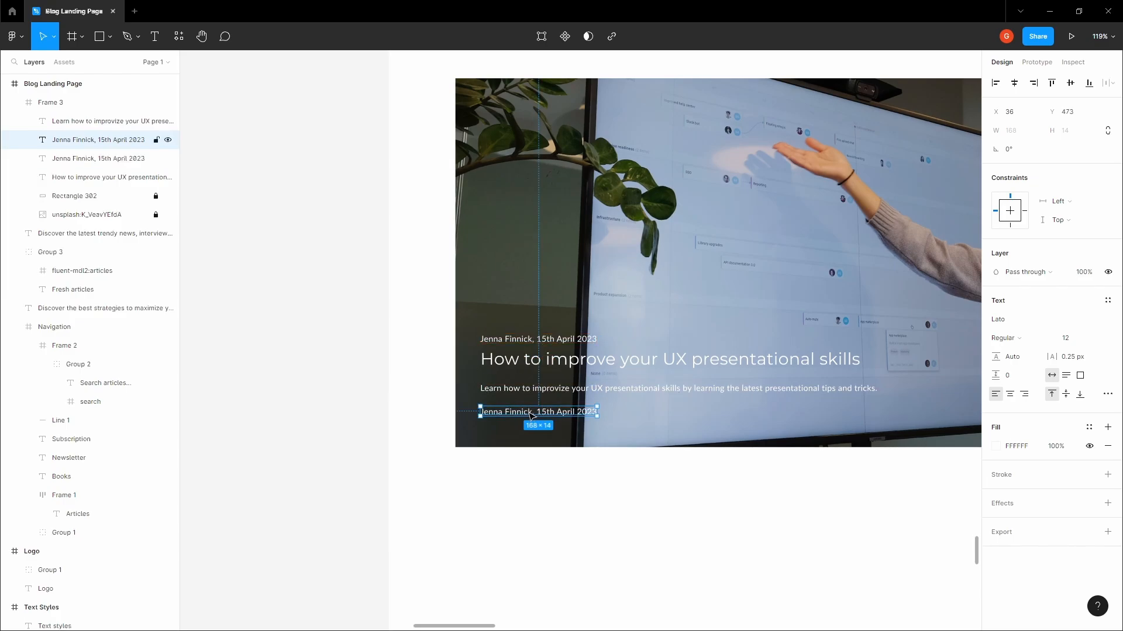
{"action": "double_click", "coordinate": [530, 413]}
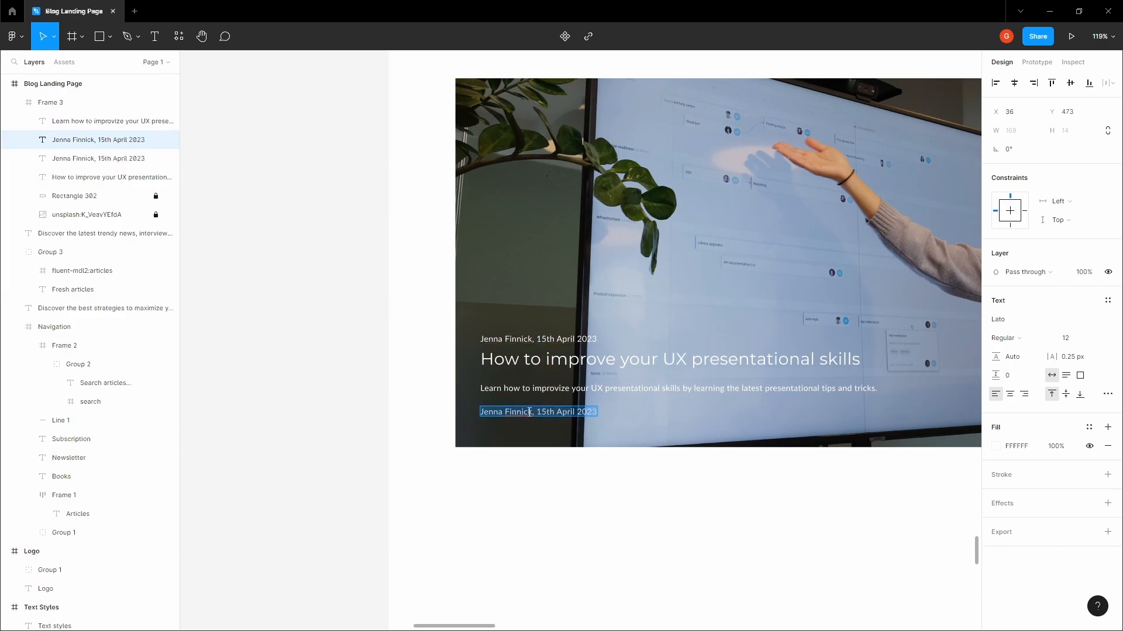
{"action": "scroll", "coordinate": [529, 413], "scroll_direction": "up", "scroll_amount": 5}
{"action": "type", "text": "UI/UX"}
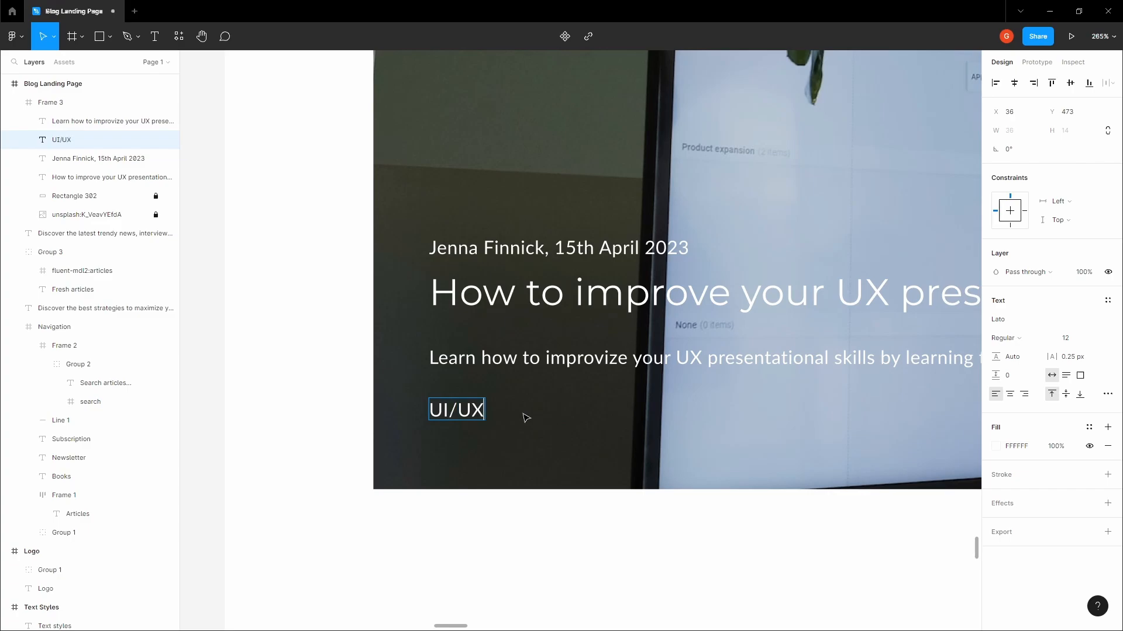
{"action": "key", "text": "Escape"}
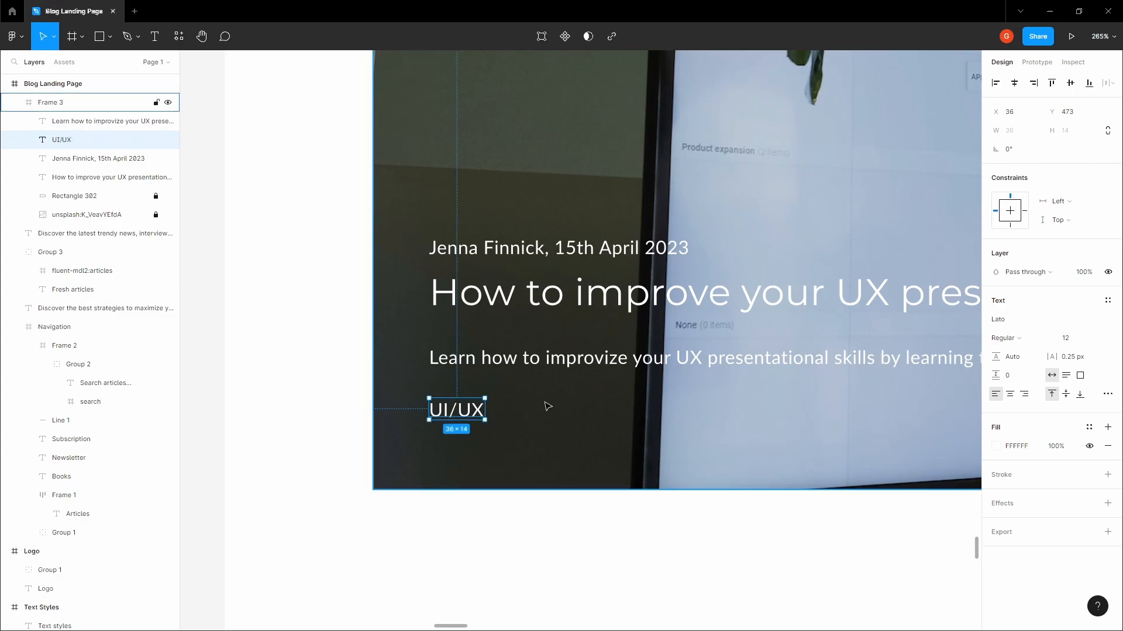
Wrap the UI/UX text in auto layout with horizontal padding 4 and vertical padding 6, and align it with the description's left edge
{"action": "key", "text": "shift+a"}
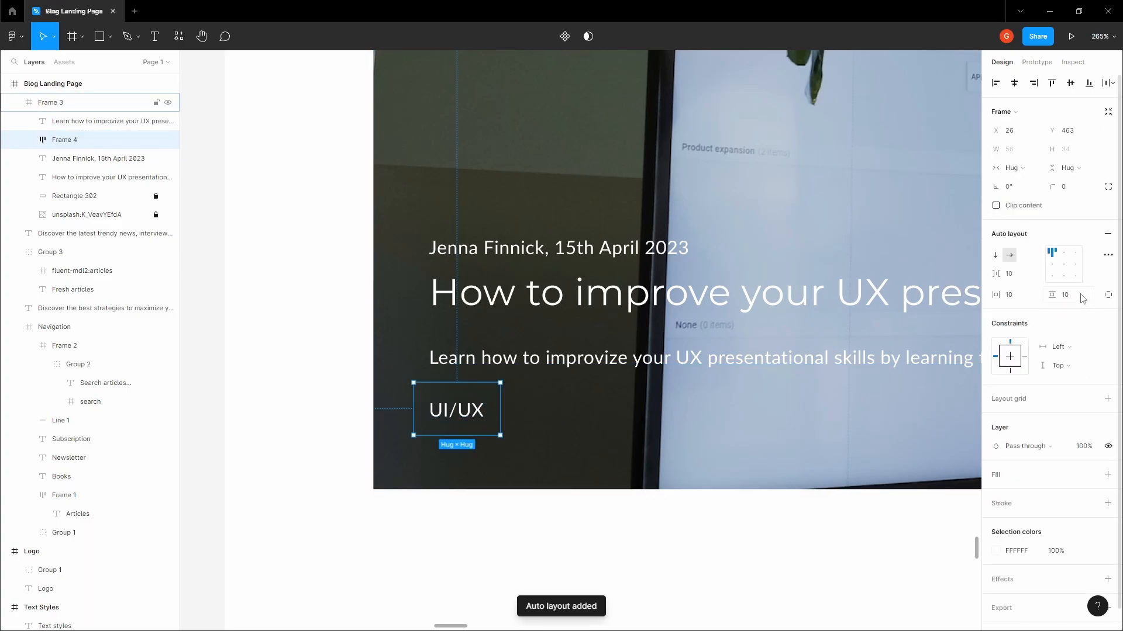
{"action": "left_click", "coordinate": [1021, 295]}
{"action": "type", "text": "4"}
{"action": "key", "text": "Return"}
{"action": "left_click_drag", "start_coordinate": [461, 411], "coordinate": [477, 411]}
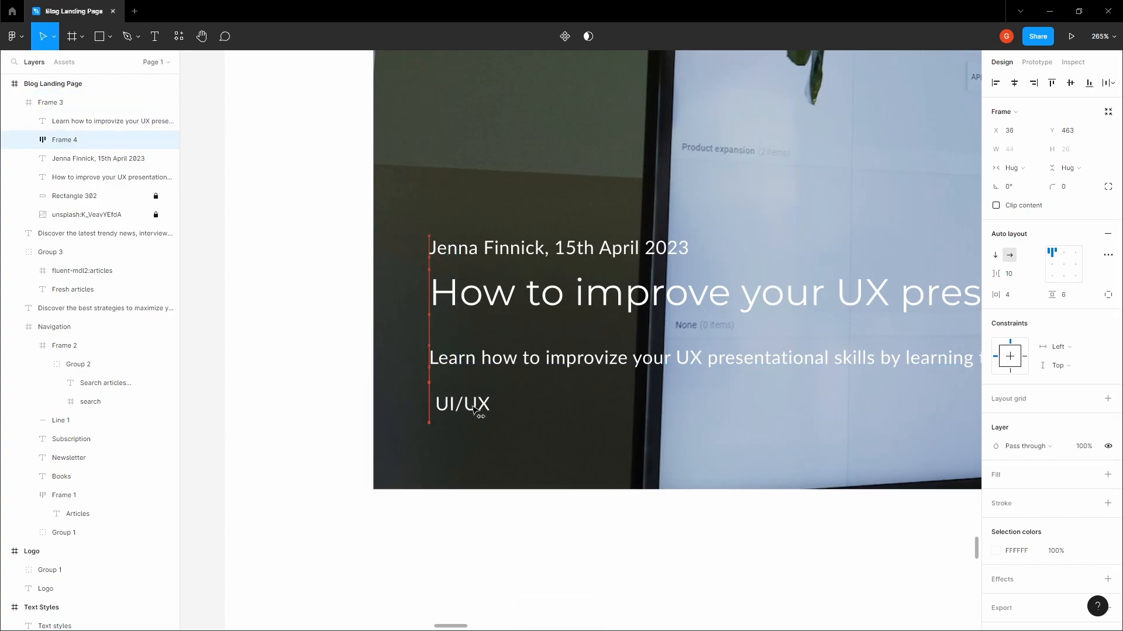
Give the UI/UX tag a white (FFFFFF) inside stroke of 1 and a corner radius of 6
{"action": "left_click", "coordinate": [1108, 504]}
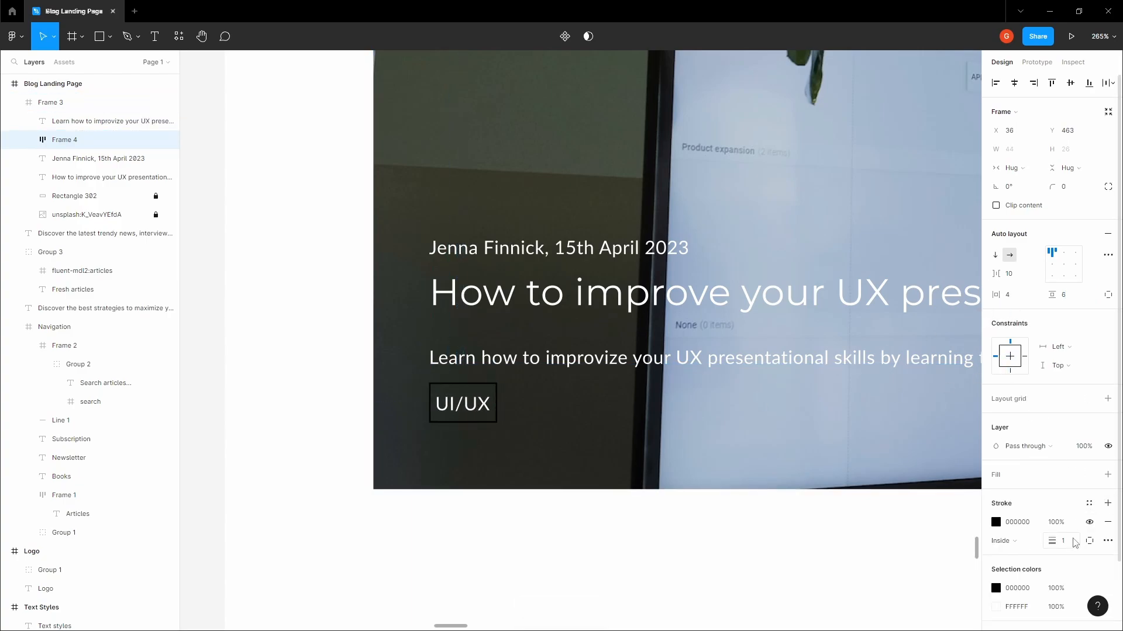
{"action": "type", "text": "."}
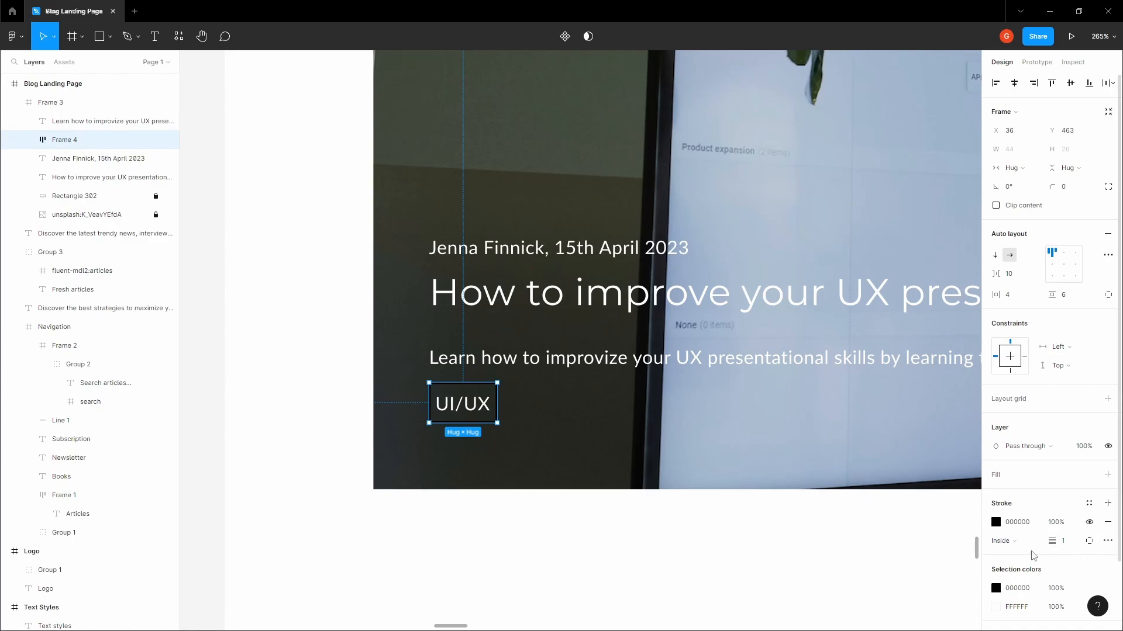
{"action": "left_click", "coordinate": [996, 522]}
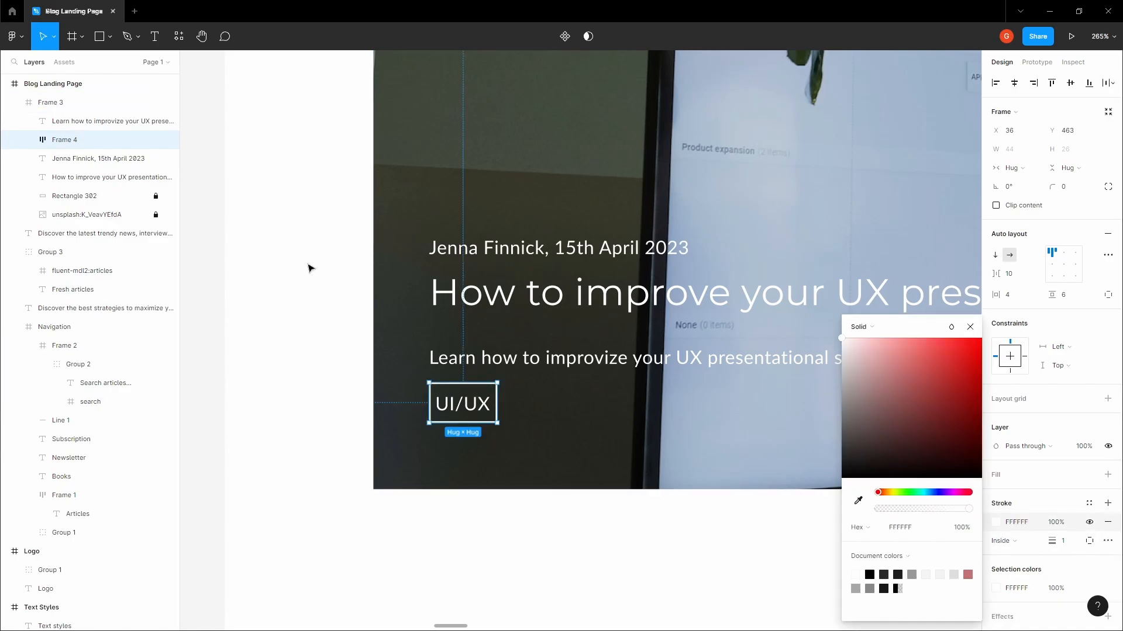
{"action": "left_click", "coordinate": [434, 396]}
{"action": "double_click", "coordinate": [434, 397]}
{"action": "left_click", "coordinate": [1074, 187]}
{"action": "type", "text": "5"}
{"action": "left_click", "coordinate": [357, 294]}
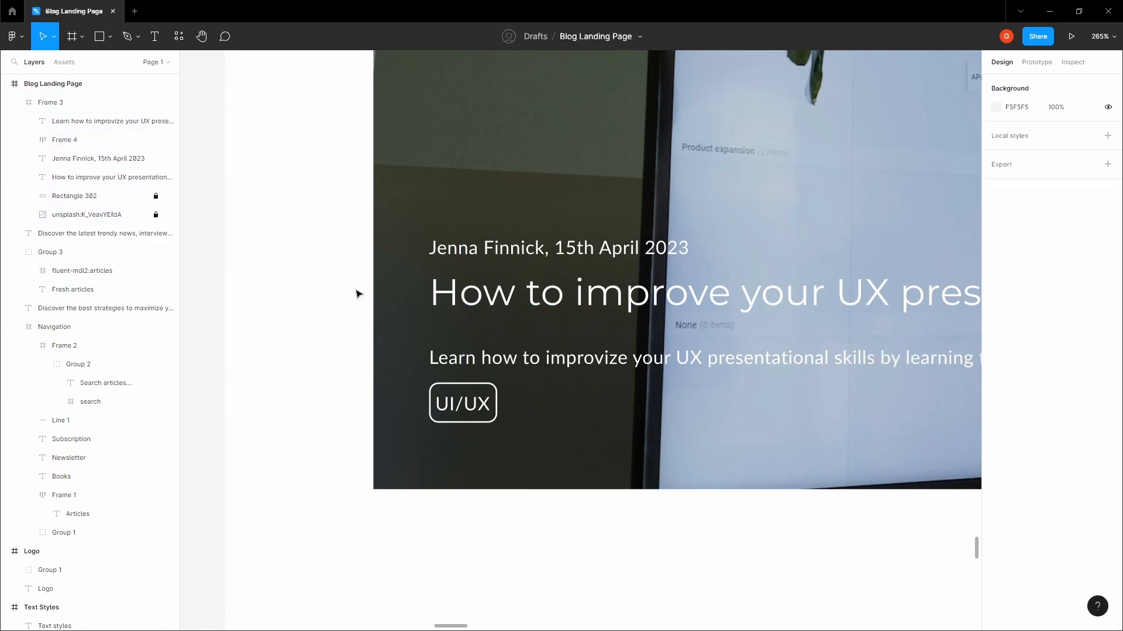
Change the UI/UX tag's padding to 6 horizontal and 4 vertical
{"action": "key", "text": "space"}
{"action": "double_click", "coordinate": [466, 403]}
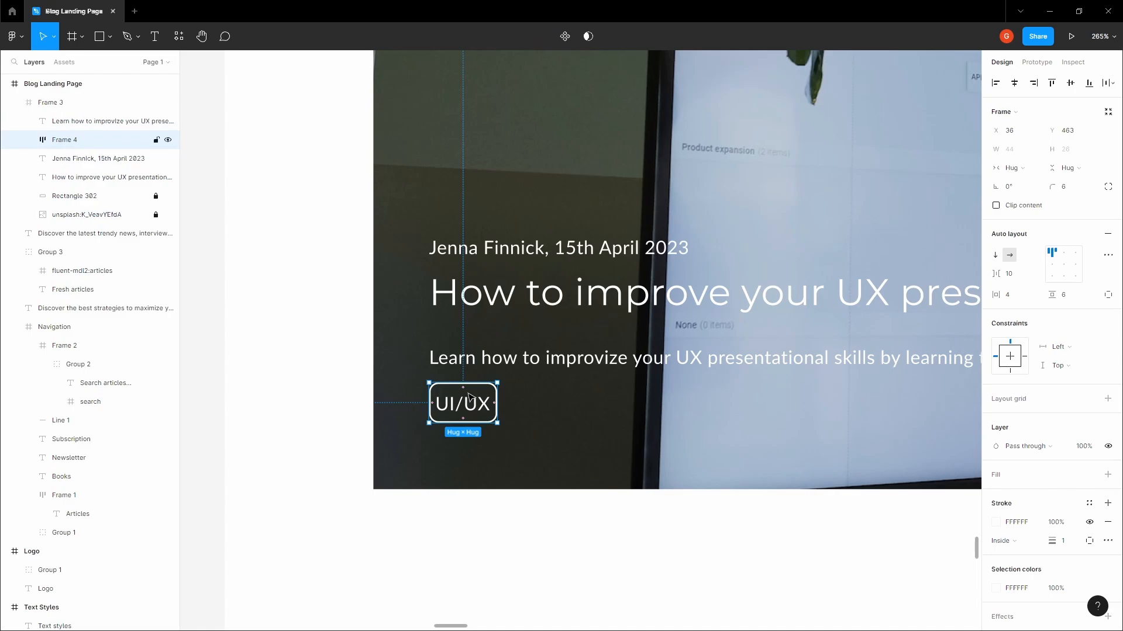
{"action": "scroll", "coordinate": [471, 398], "scroll_direction": "down", "scroll_amount": 2}
{"action": "left_click", "coordinate": [366, 381]}
{"action": "key", "text": "space"}
{"action": "left_click_drag", "start_coordinate": [365, 381], "coordinate": [318, 375]}
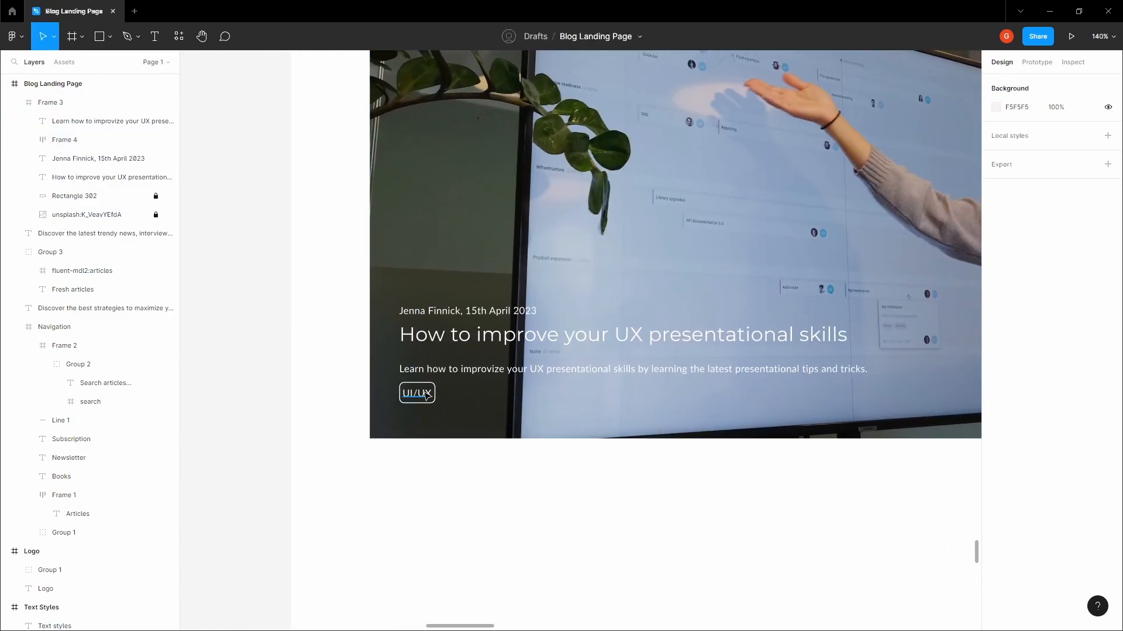
{"action": "double_click", "coordinate": [426, 396]}
{"action": "key", "text": "Escape"}
{"action": "double_click", "coordinate": [418, 394]}
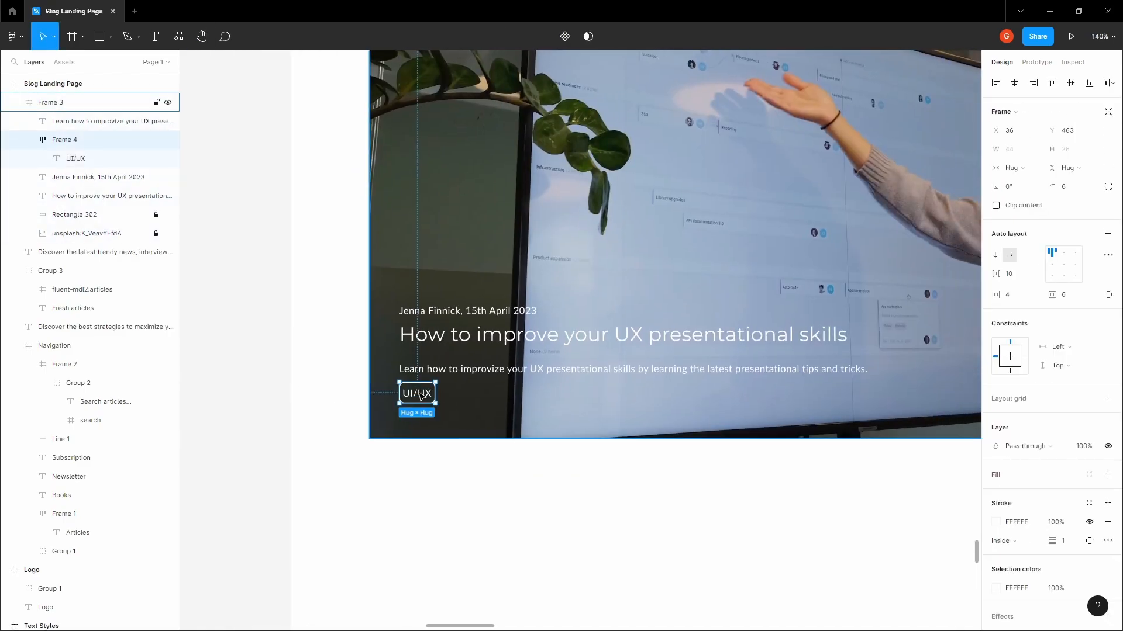
{"action": "scroll", "coordinate": [417, 393], "scroll_direction": "up", "scroll_amount": 3}
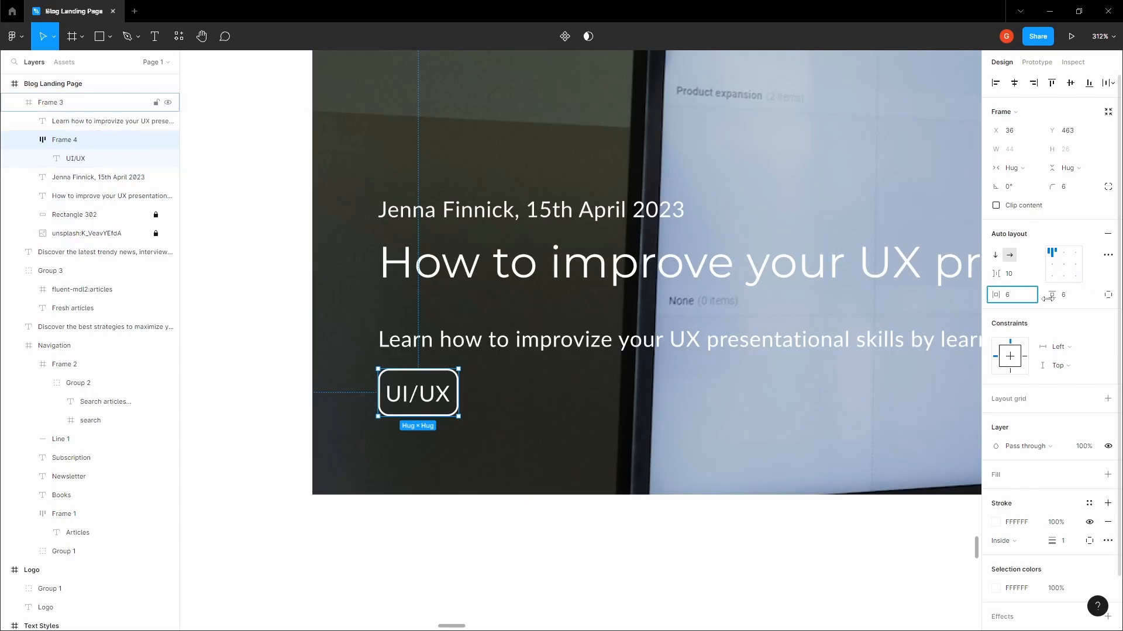
{"action": "left_click", "coordinate": [1080, 297]}
{"action": "type", "text": "4"}
{"action": "left_click", "coordinate": [617, 400]}
{"action": "scroll", "coordinate": [616, 399], "scroll_direction": "down", "scroll_amount": 3}
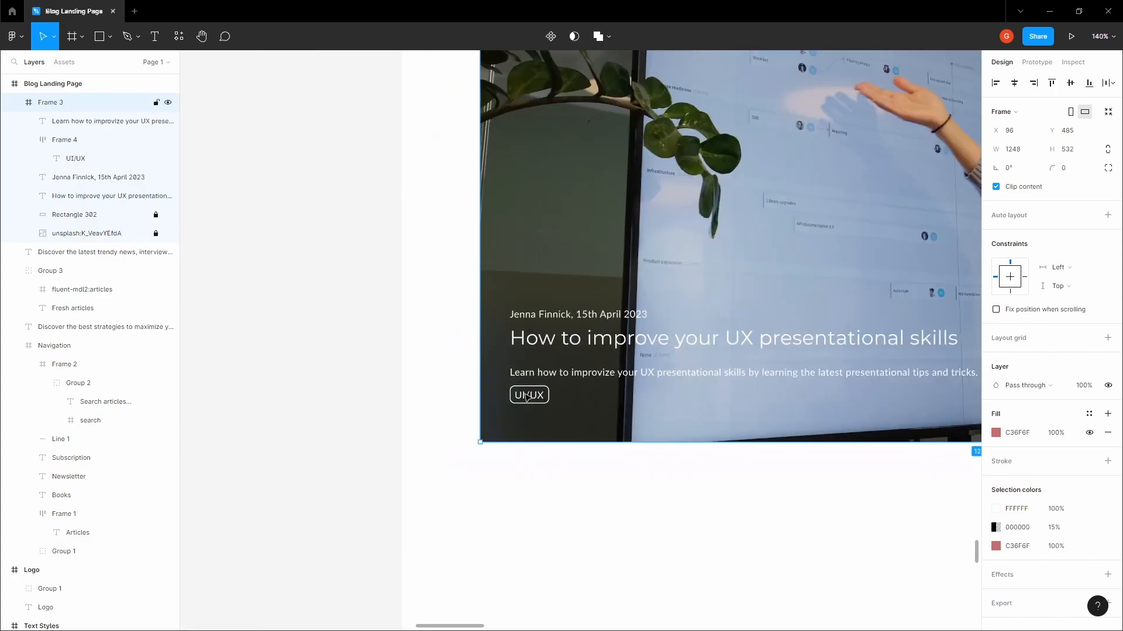
Move the UI/UX tag 10 px further down from the description
{"action": "left_click", "coordinate": [351, 371]}
{"action": "scroll", "coordinate": [350, 371], "scroll_direction": "right", "scroll_amount": 2}
{"action": "double_click", "coordinate": [466, 393]}
{"action": "scroll", "coordinate": [466, 395], "scroll_direction": "up", "scroll_amount": 2}
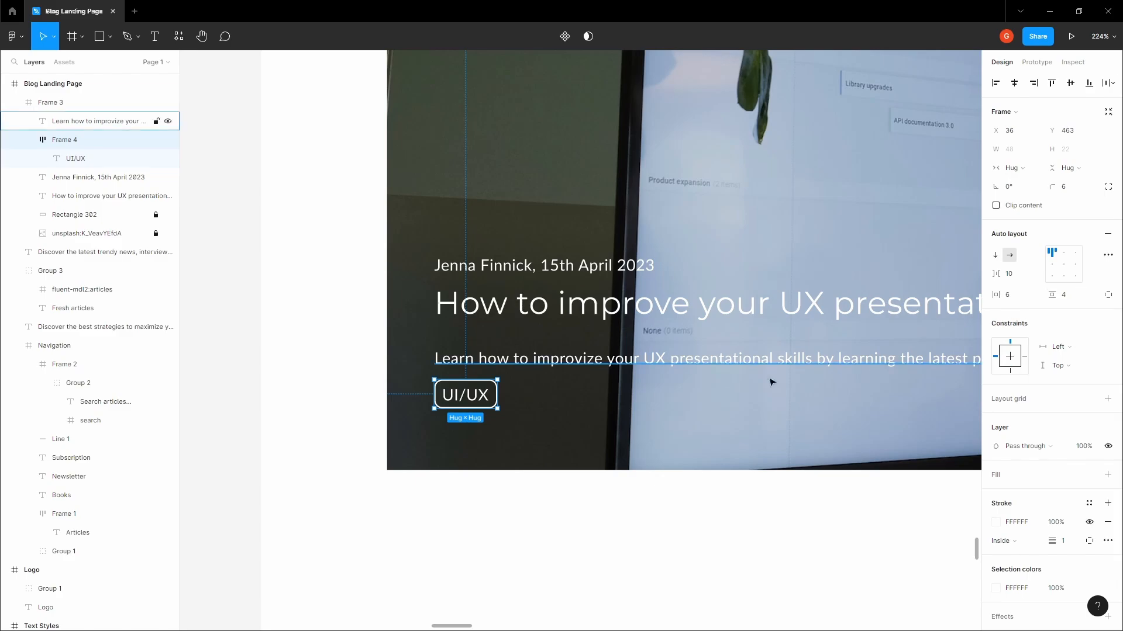
{"action": "scroll", "coordinate": [670, 393], "scroll_direction": "down", "scroll_amount": 3}
{"action": "left_click", "coordinate": [284, 376]}
{"action": "left_click", "coordinate": [474, 386]}
{"action": "left_click", "coordinate": [466, 388]}
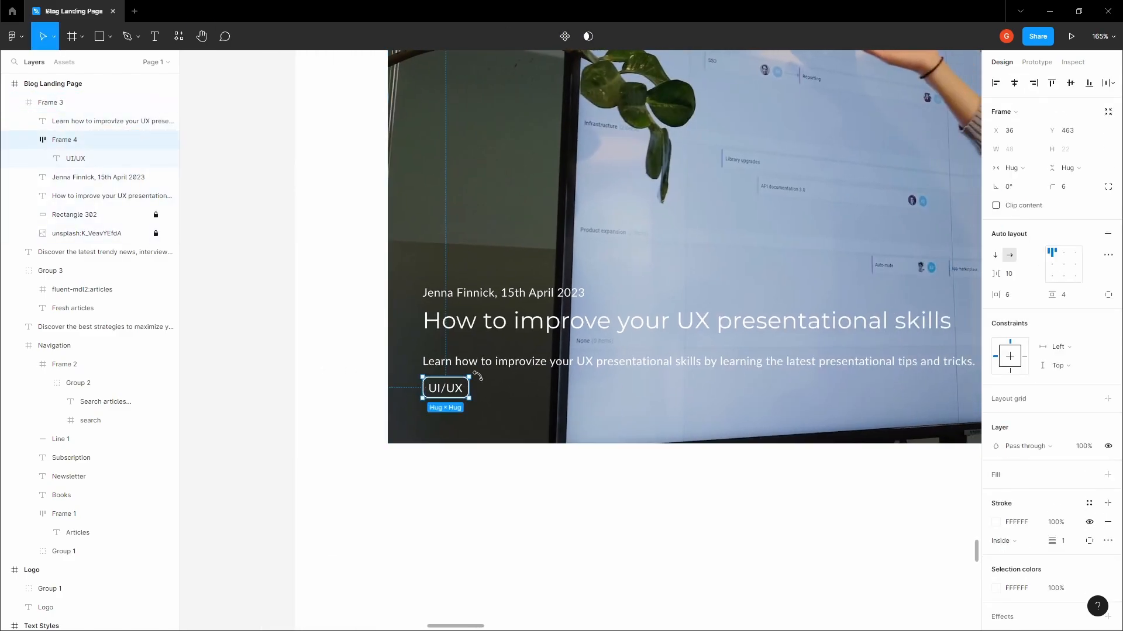
{"action": "key", "text": "alt"}
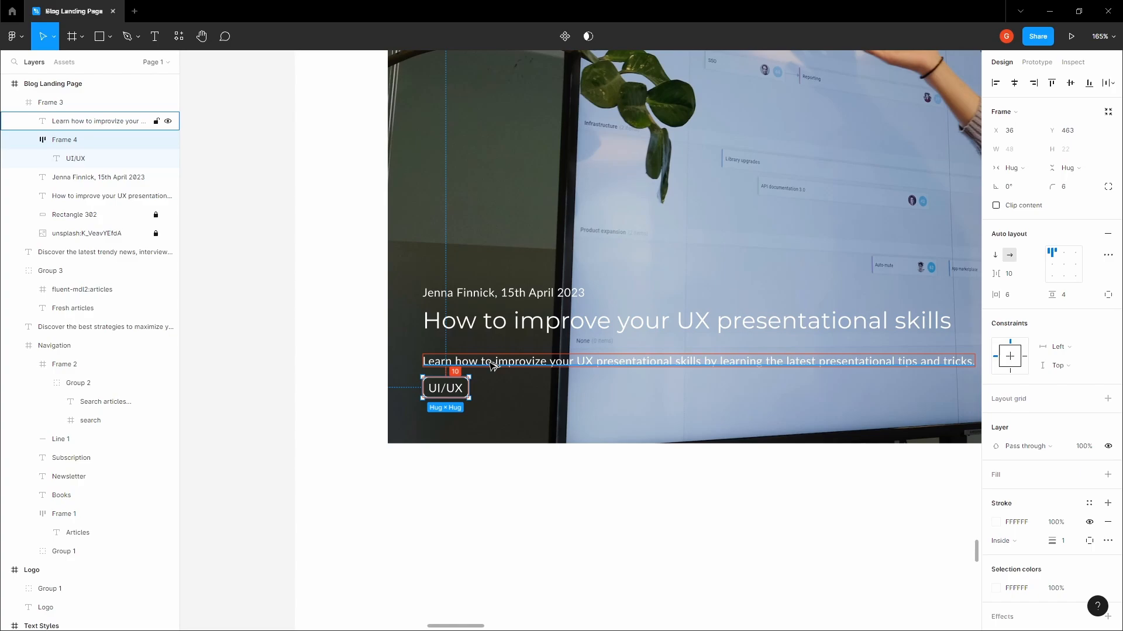
{"action": "key", "text": "shift+Down"}
{"action": "scroll", "coordinate": [491, 362], "scroll_direction": "down", "scroll_amount": 3}
{"action": "left_click", "coordinate": [326, 353]}
{"action": "key", "text": "space"}
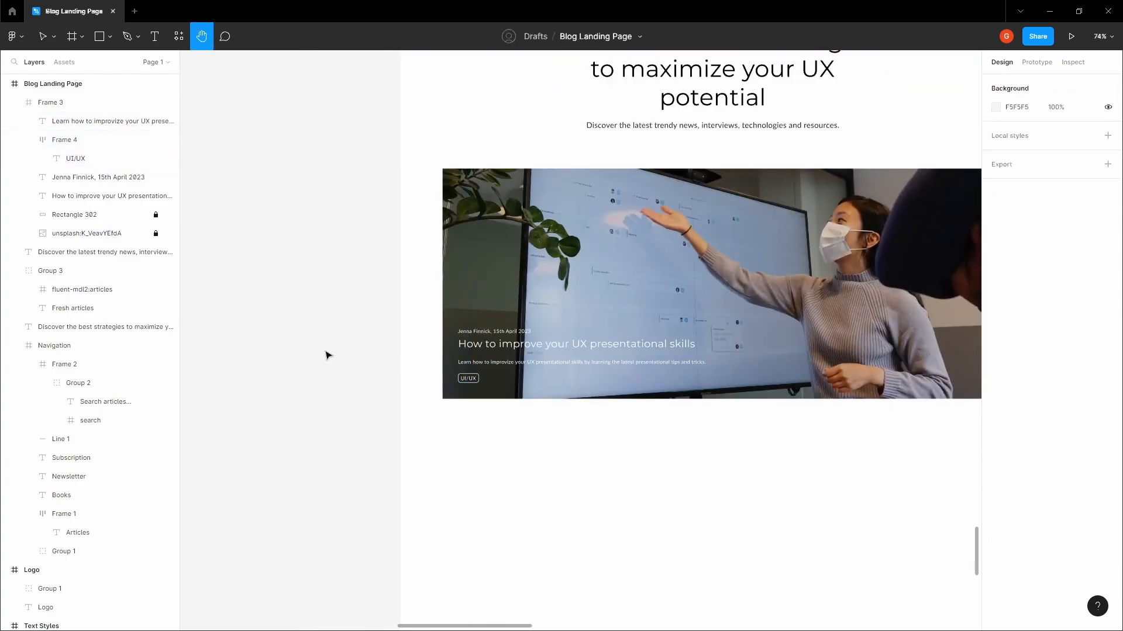
{"action": "left_click_drag", "start_coordinate": [326, 353], "coordinate": [251, 347]}
Nudge the description and the UI/UX tag together 4 px up toward the heading
{"action": "scroll", "coordinate": [358, 350], "scroll_direction": "up", "scroll_amount": 3}
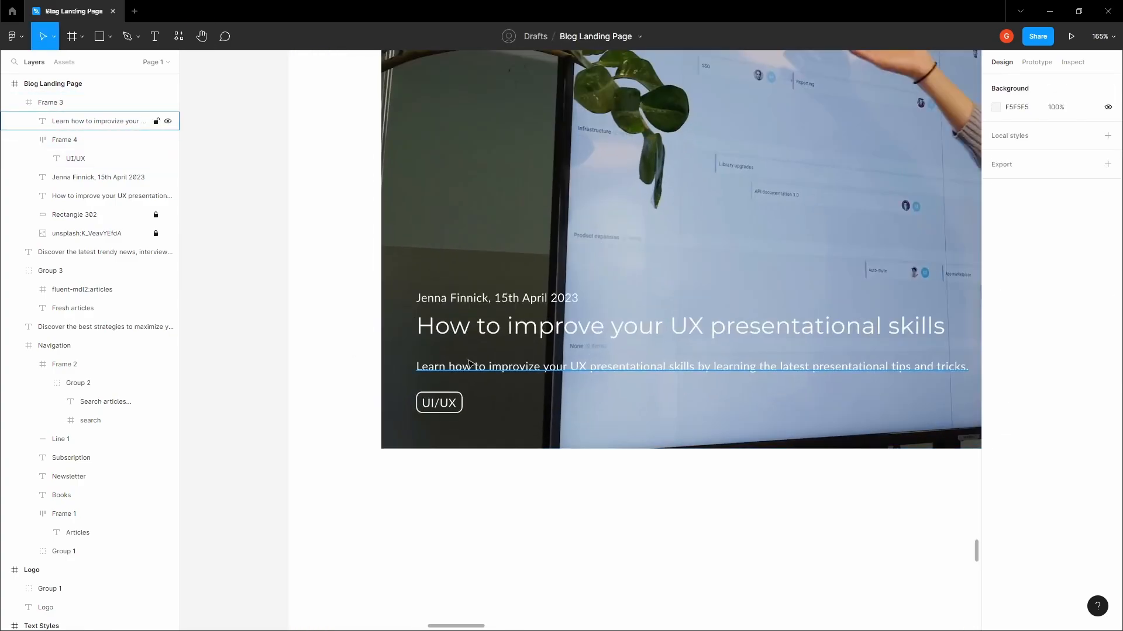
{"action": "left_click", "coordinate": [470, 366]}
{"action": "left_click", "coordinate": [444, 402], "text": "shift"}
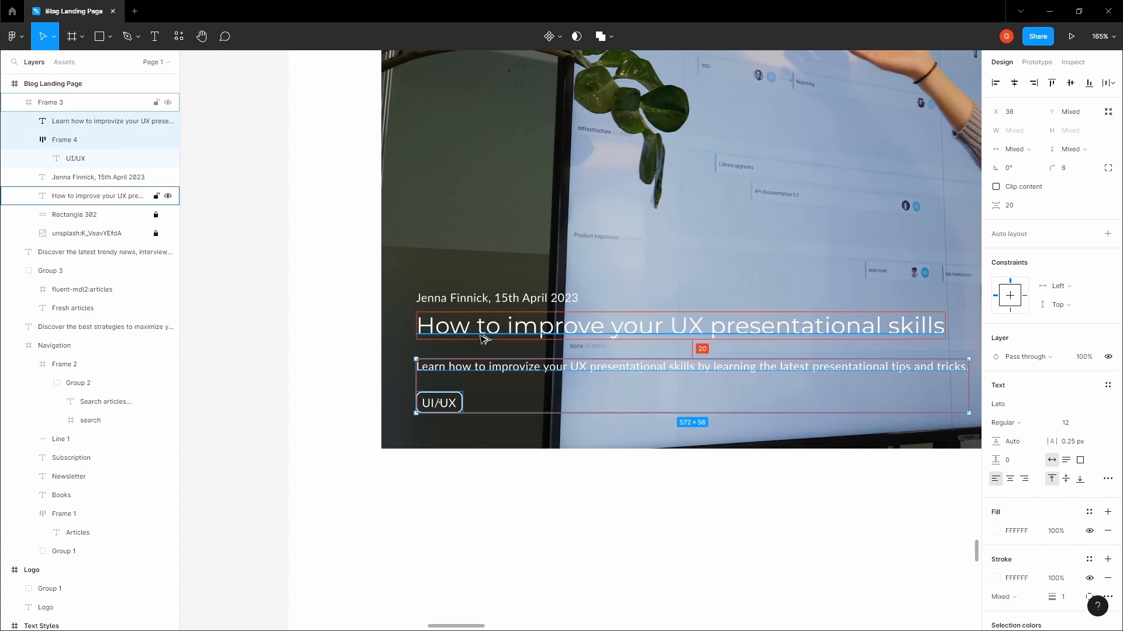
{"action": "key", "text": "alt+Up"}
{"action": "key", "text": "alt+Up"}
{"action": "key", "text": "alt+Up"}
{"action": "key", "text": "alt+Up"}
{"action": "scroll", "coordinate": [484, 340], "scroll_direction": "down", "scroll_amount": 1}
{"action": "left_click", "coordinate": [285, 315]}
{"action": "key", "text": "space"}
{"action": "left_click_drag", "start_coordinate": [285, 315], "coordinate": [211, 316]}
{"action": "scroll", "coordinate": [276, 312], "scroll_direction": "down", "scroll_amount": 2}
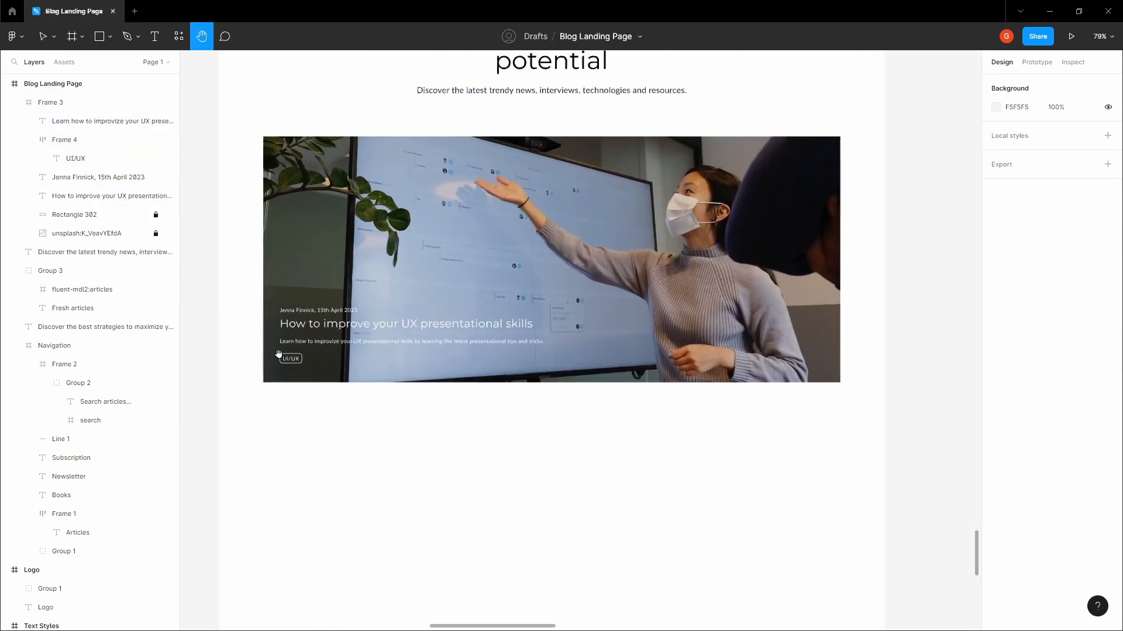
Duplicate the UI/UX tag just to its right and change the copy's text to "Design"
{"action": "scroll", "coordinate": [277, 353], "scroll_direction": "up", "scroll_amount": 4}
{"action": "left_click", "coordinate": [316, 366]}
{"action": "left_click", "coordinate": [316, 366]}
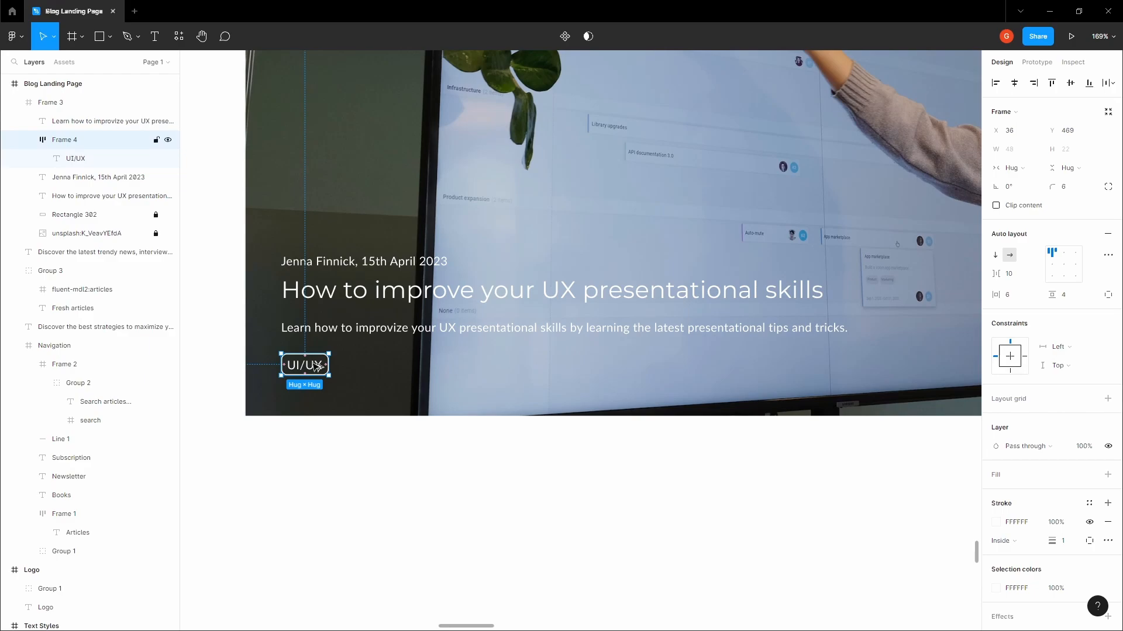
{"action": "left_click_drag", "start_coordinate": [316, 366], "coordinate": [353, 366]}
{"action": "double_click", "coordinate": [353, 366]}
{"action": "type", "text": "Des"}
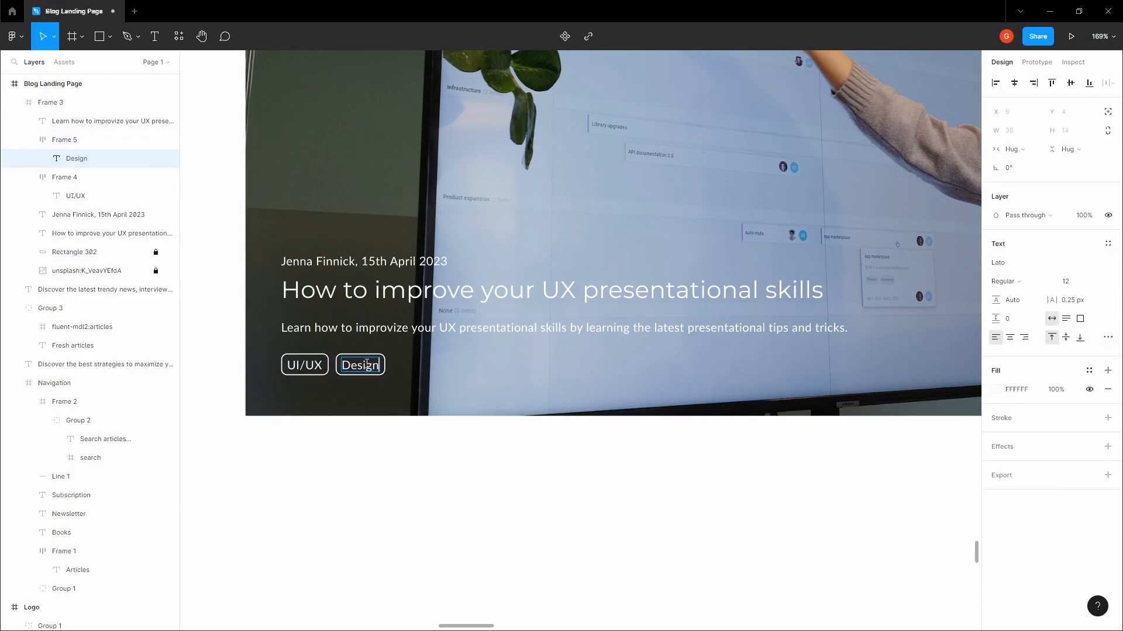
{"action": "type", "text": "ign"}
{"action": "key", "text": "Escape"}
{"action": "key", "text": "Escape"}
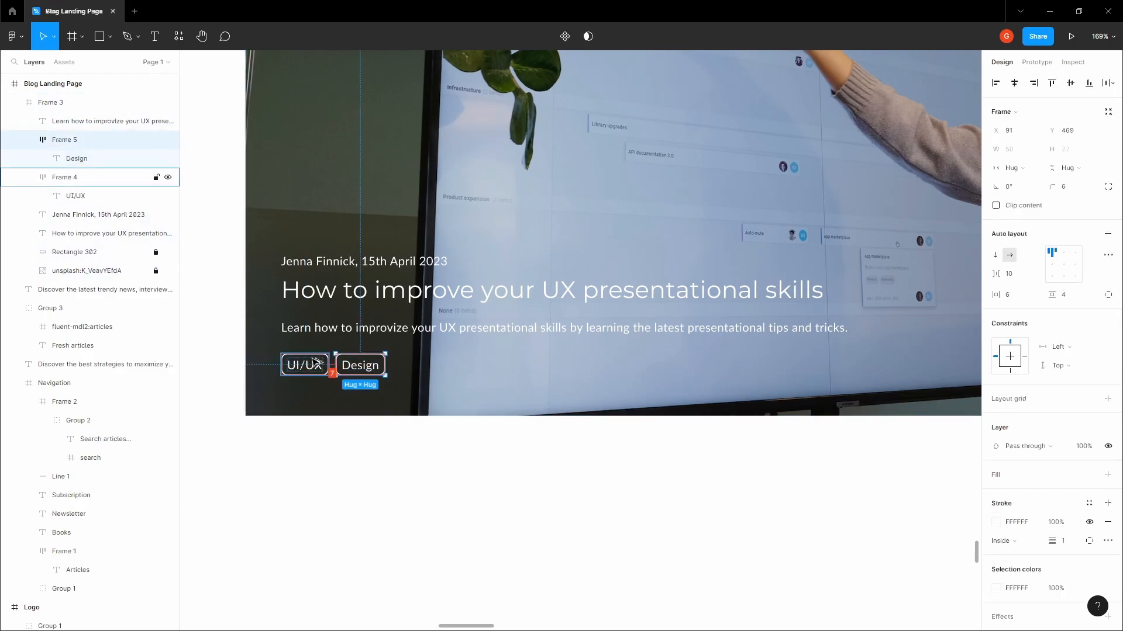
Duplicate the Design tag to its right and change the copy's text to "Software"
{"action": "left_click_drag", "start_coordinate": [360, 365], "coordinate": [409, 366]}
{"action": "double_click", "coordinate": [421, 365]}
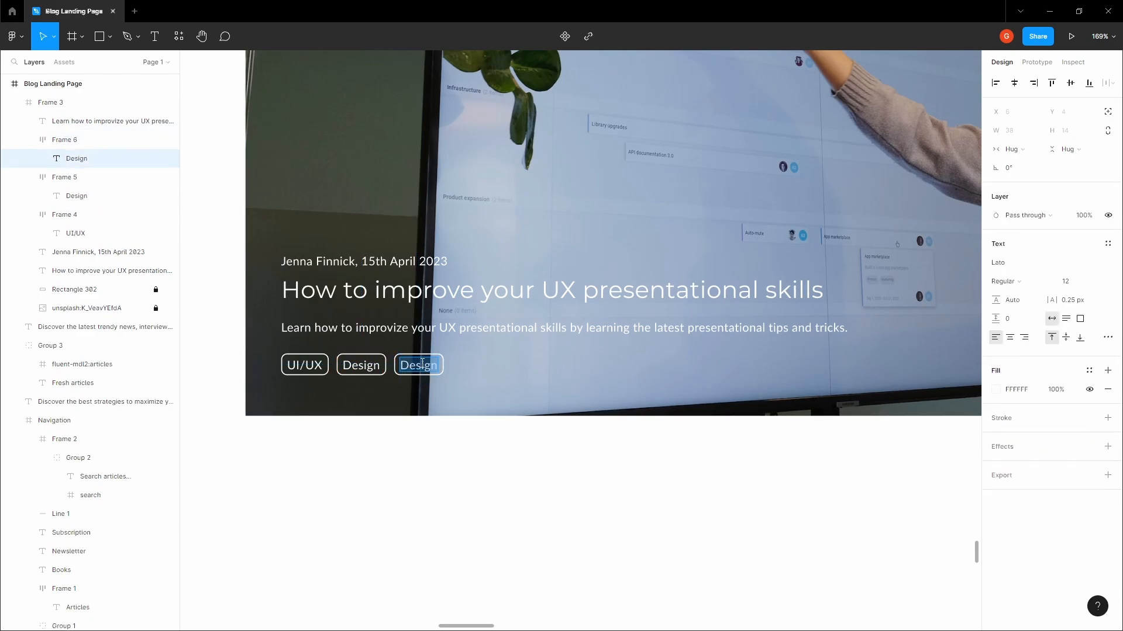
{"action": "type", "text": "Softwar"}
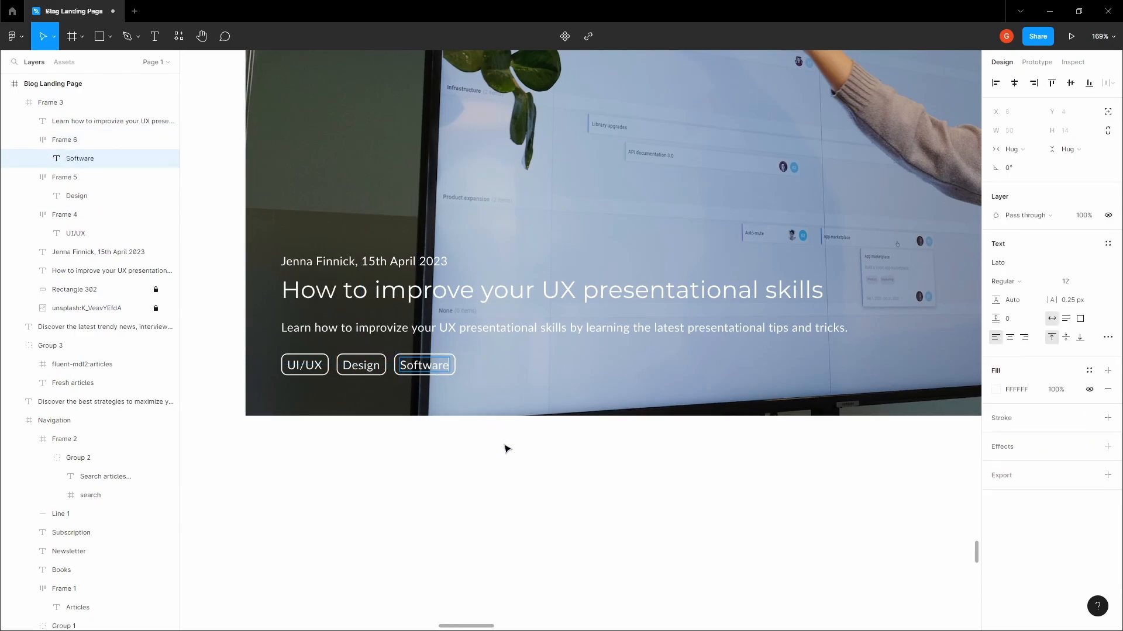
Finish the "Software" tag label and center-align the text of the UI/UX, Design and Software tags
{"action": "type", "text": "e"}
{"action": "left_click", "coordinate": [303, 365]}
{"action": "left_click", "coordinate": [367, 366], "text": "shift"}
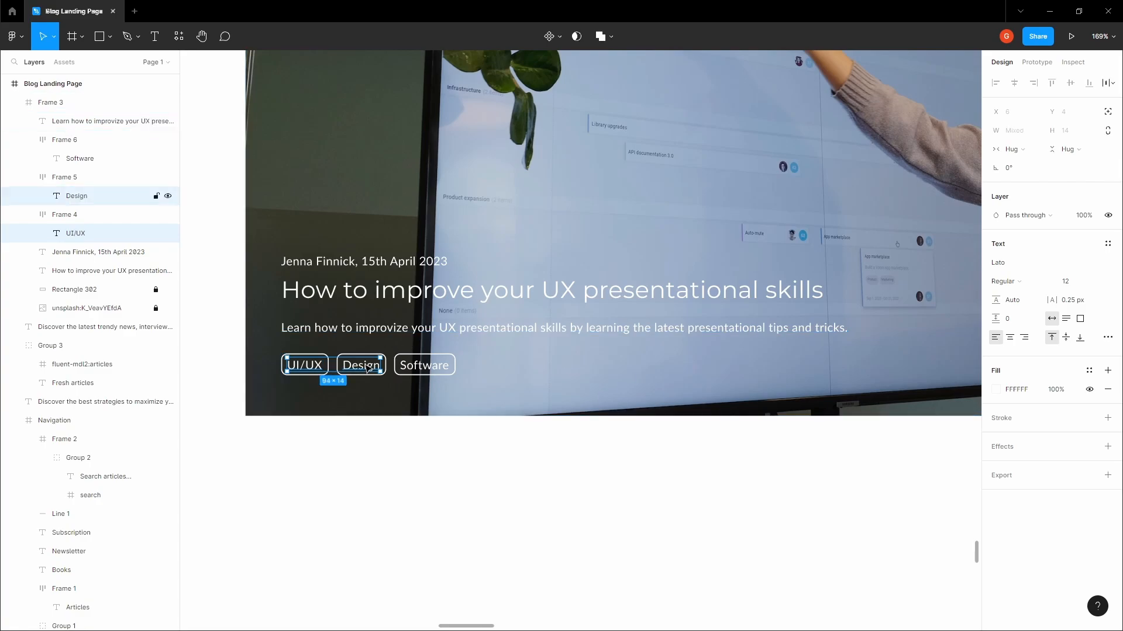
{"action": "left_click", "coordinate": [424, 366], "text": "shift"}
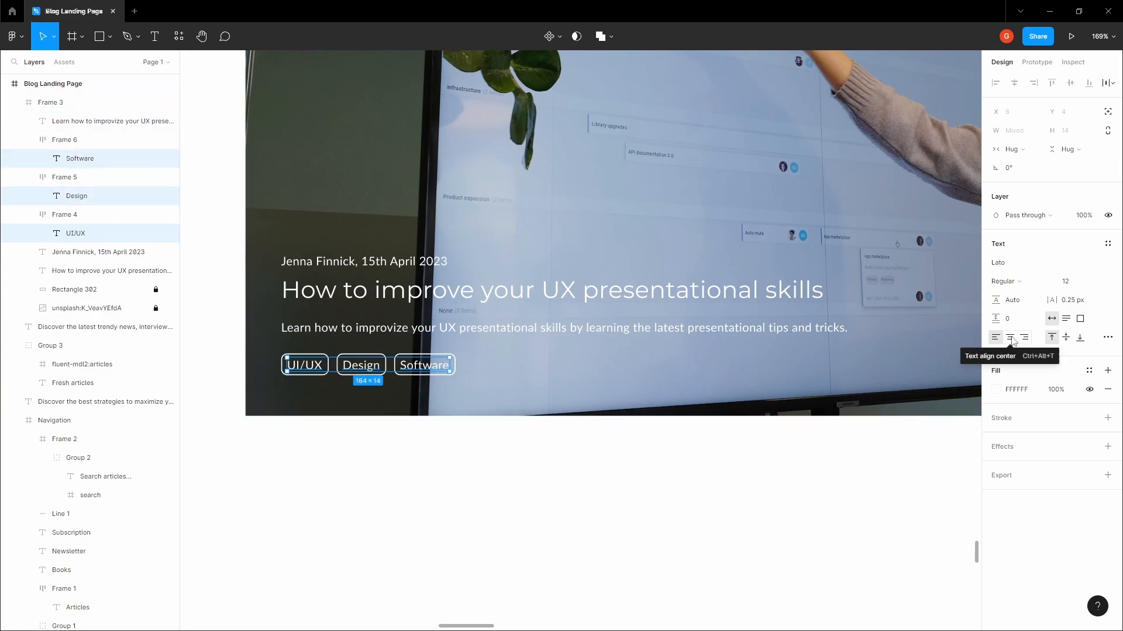
{"action": "left_click", "coordinate": [583, 466]}
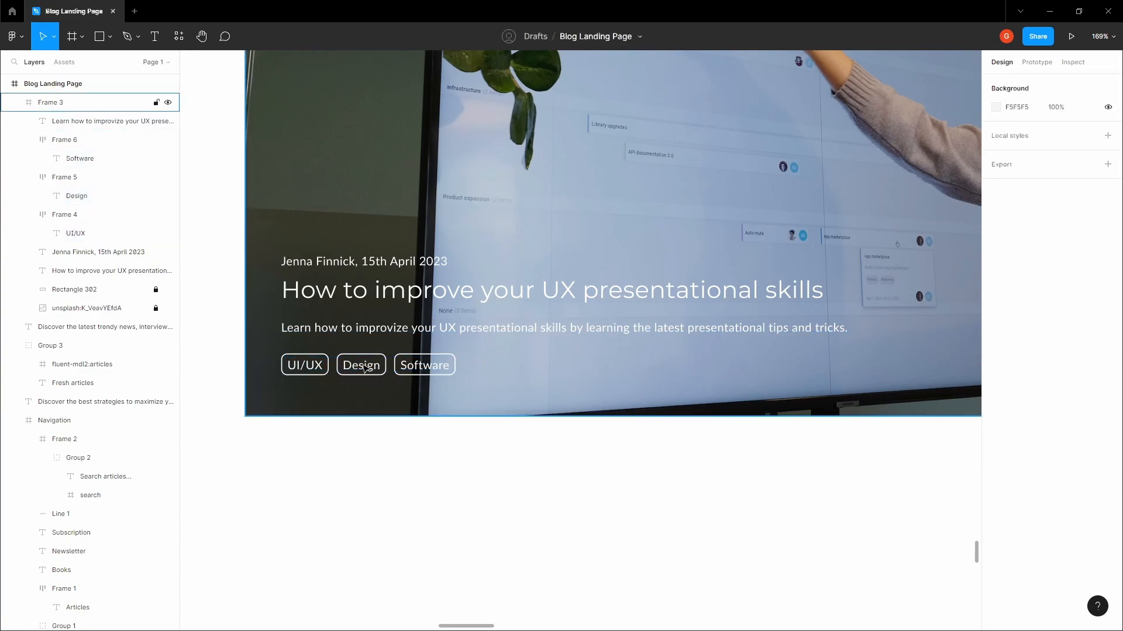
Group the UI/UX, Design and Software tag frames together
{"action": "left_click", "coordinate": [327, 371]}
{"action": "left_click", "coordinate": [435, 366]}
{"action": "left_click", "coordinate": [361, 366], "text": "shift"}
{"action": "left_click", "coordinate": [304, 365], "text": "shift"}
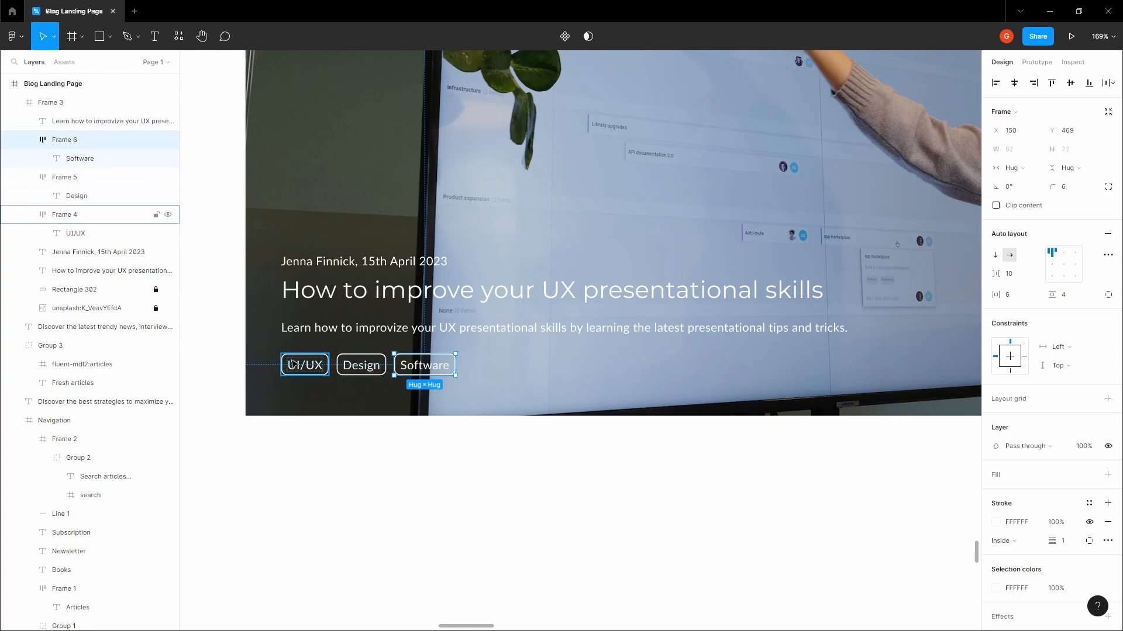
{"action": "key", "text": "ctrl+g"}
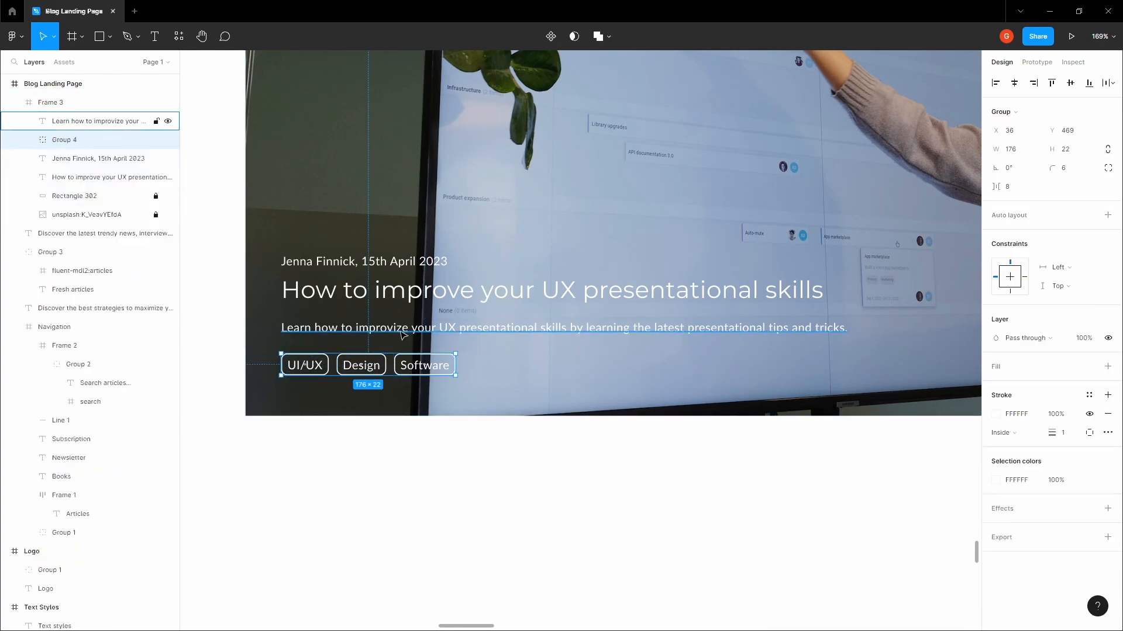
Group the tag group together with the description, the heading and the byline
{"action": "left_click", "coordinate": [404, 329], "text": "shift"}
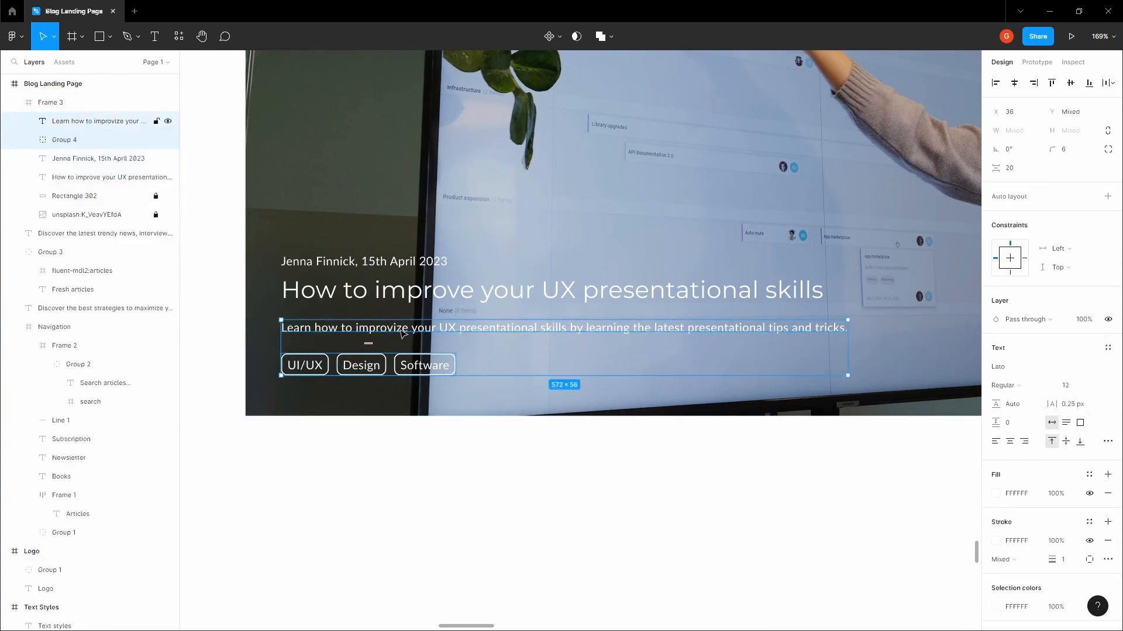
{"action": "left_click", "coordinate": [379, 296], "text": "shift"}
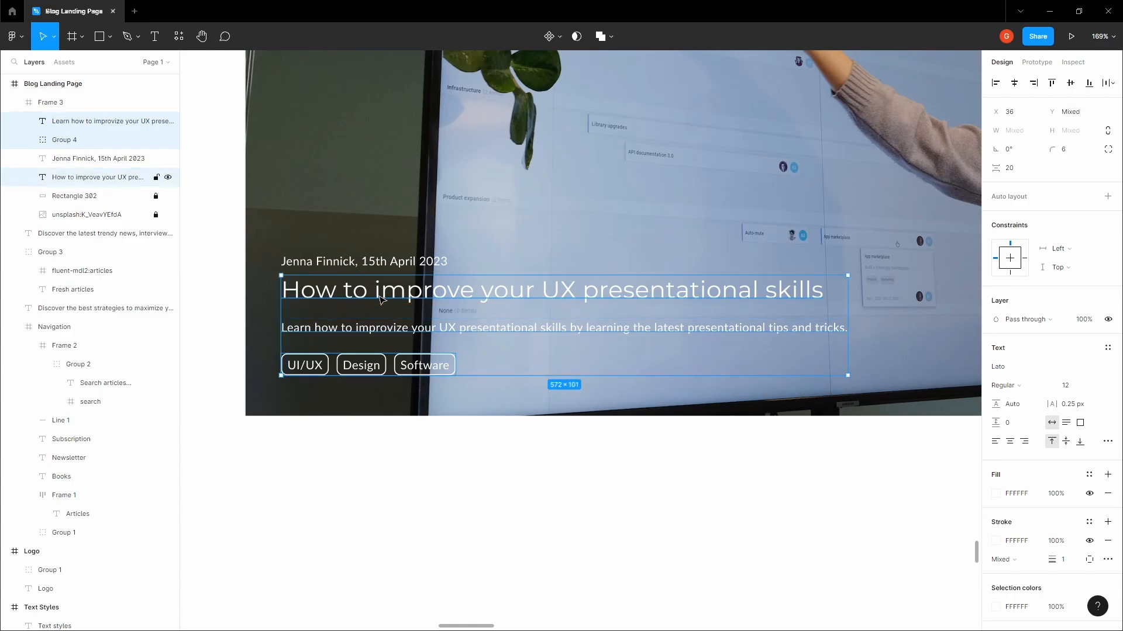
{"action": "left_click", "coordinate": [359, 267], "text": "shift"}
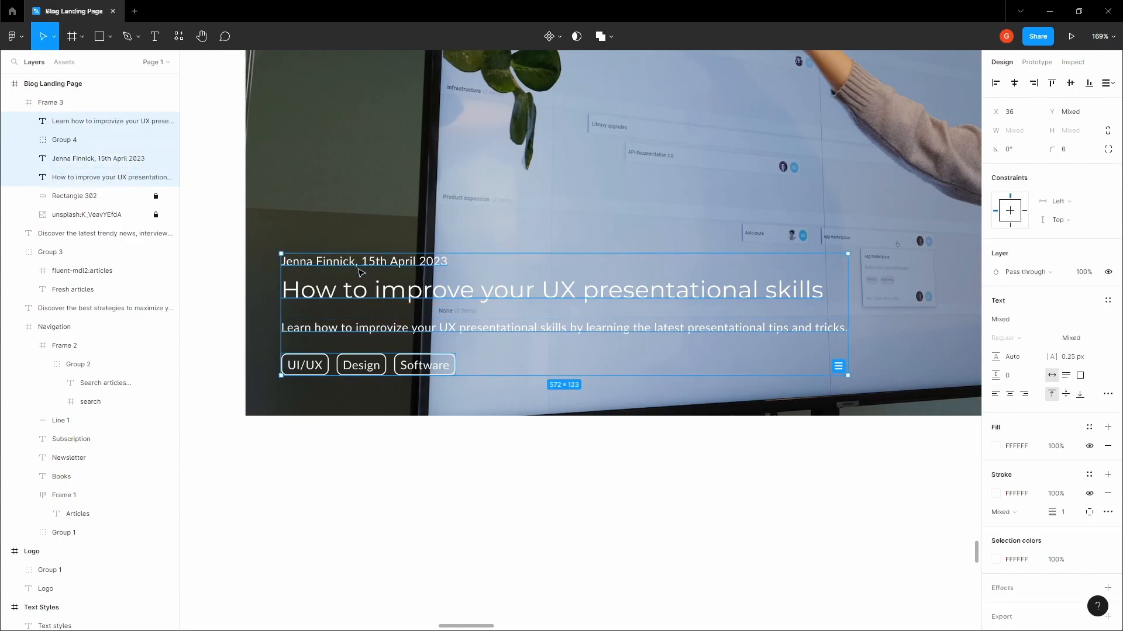
{"action": "key", "text": "ctrl+g"}
Nudge the hero text group 4 px left and about 9 px down within the photo frame
{"action": "scroll", "coordinate": [351, 237], "scroll_direction": "down", "scroll_amount": 3}
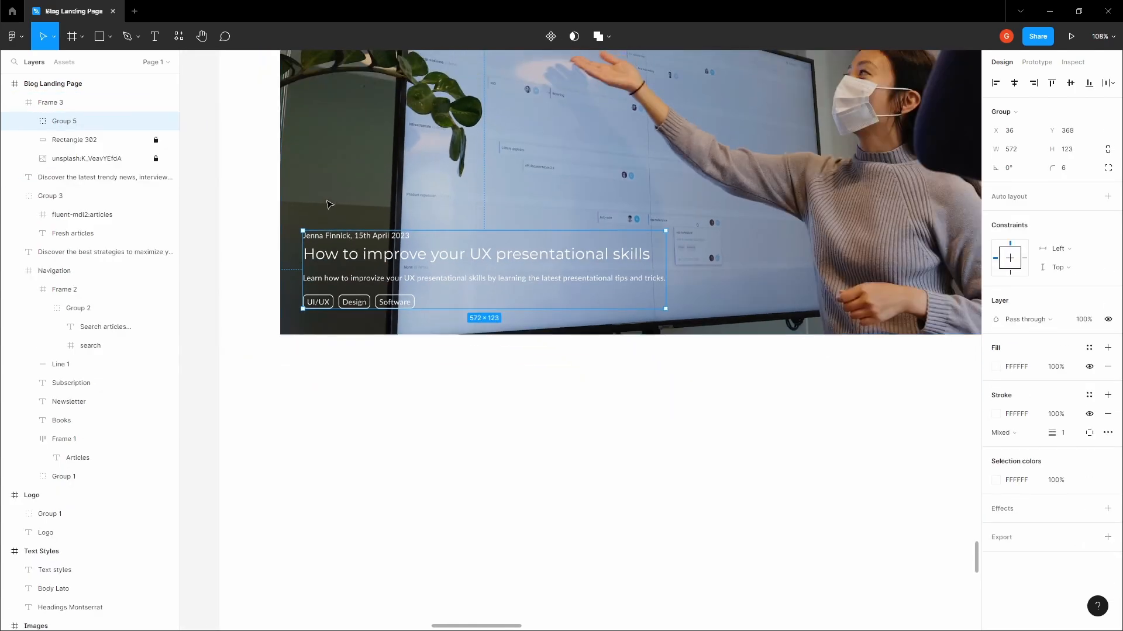
{"action": "scroll", "coordinate": [327, 204], "scroll_direction": "up", "scroll_amount": 3}
{"action": "key", "text": "Left"}
{"action": "key", "text": "Left"}
{"action": "key", "text": "Left"}
{"action": "key", "text": "Left"}
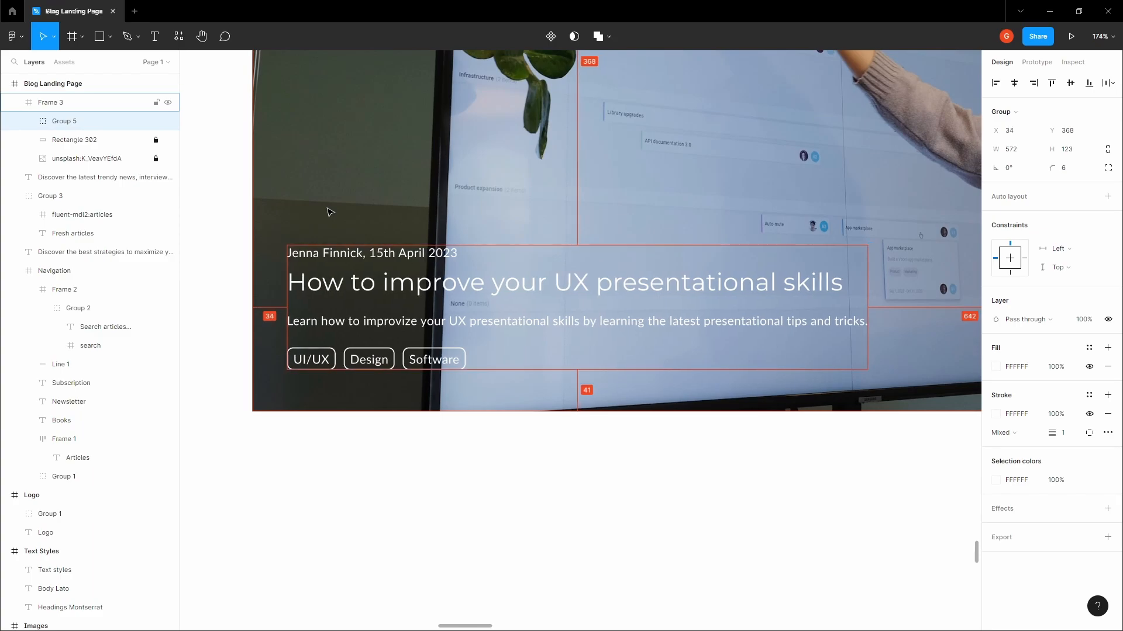
{"action": "key", "text": "Down"}
{"action": "key", "text": "Down"}
{"action": "key", "text": "Down"}
{"action": "key", "text": "Down"}
{"action": "key", "text": "Down"}
{"action": "key", "text": "Down"}
{"action": "key", "text": "Down"}
{"action": "key", "text": "Down"}
{"action": "key", "text": "Down"}
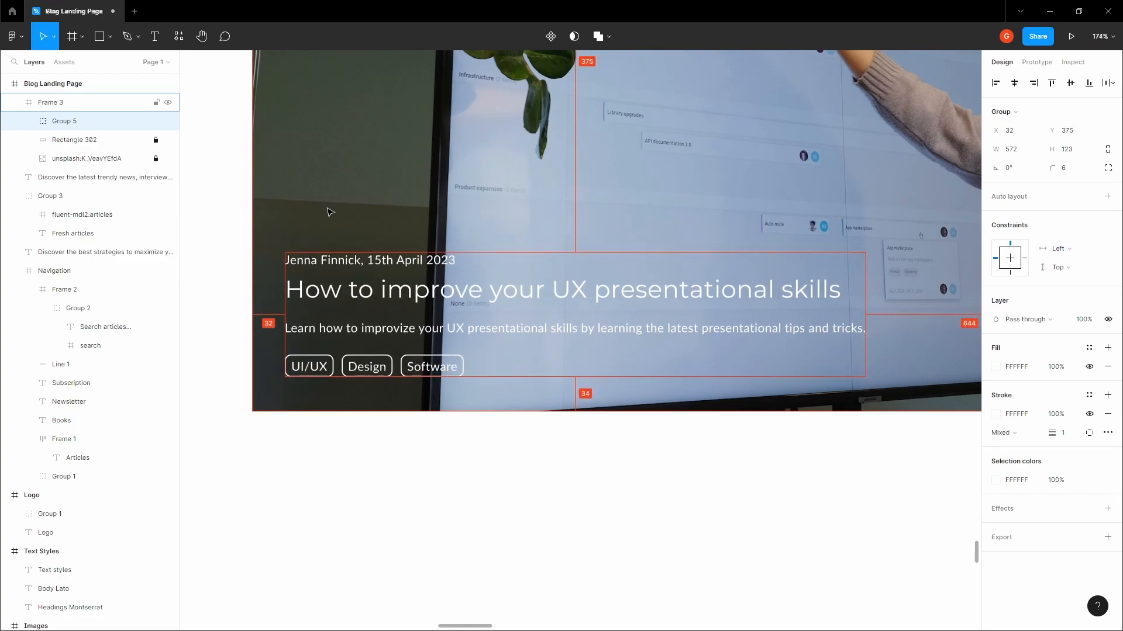
{"action": "scroll", "coordinate": [332, 216], "scroll_direction": "down", "scroll_amount": 4}
{"action": "left_click", "coordinate": [241, 205]}
{"action": "left_click_drag", "start_coordinate": [242, 205], "coordinate": [206, 306]}
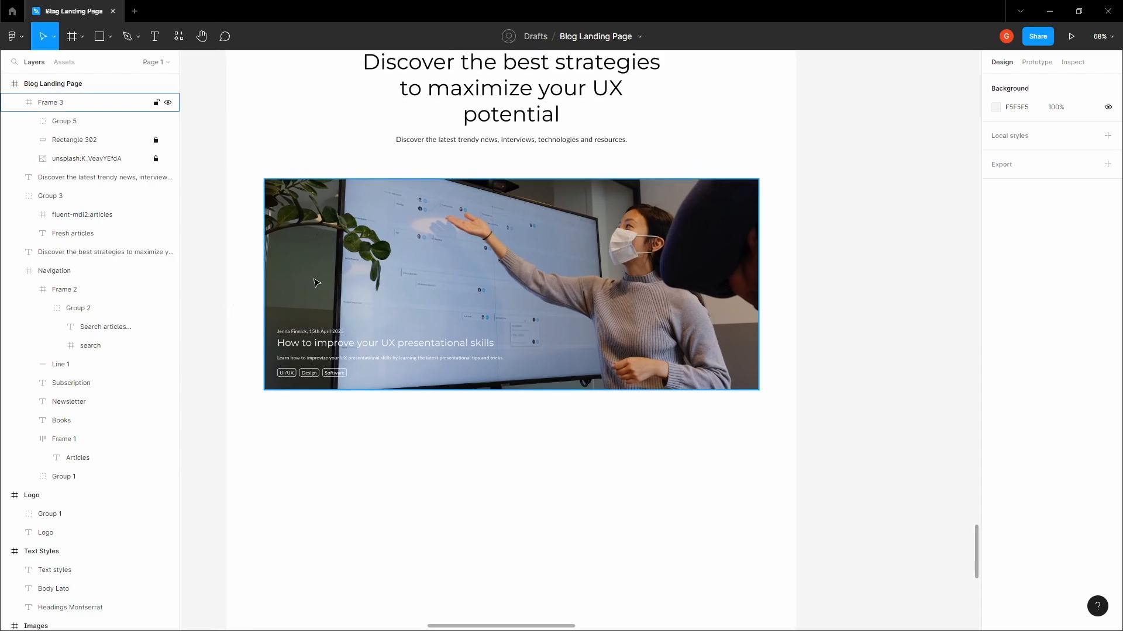
Inspect the hero photo frame and open the fill opacity of its black overlay rectangle
{"action": "left_click", "coordinate": [50, 102]}
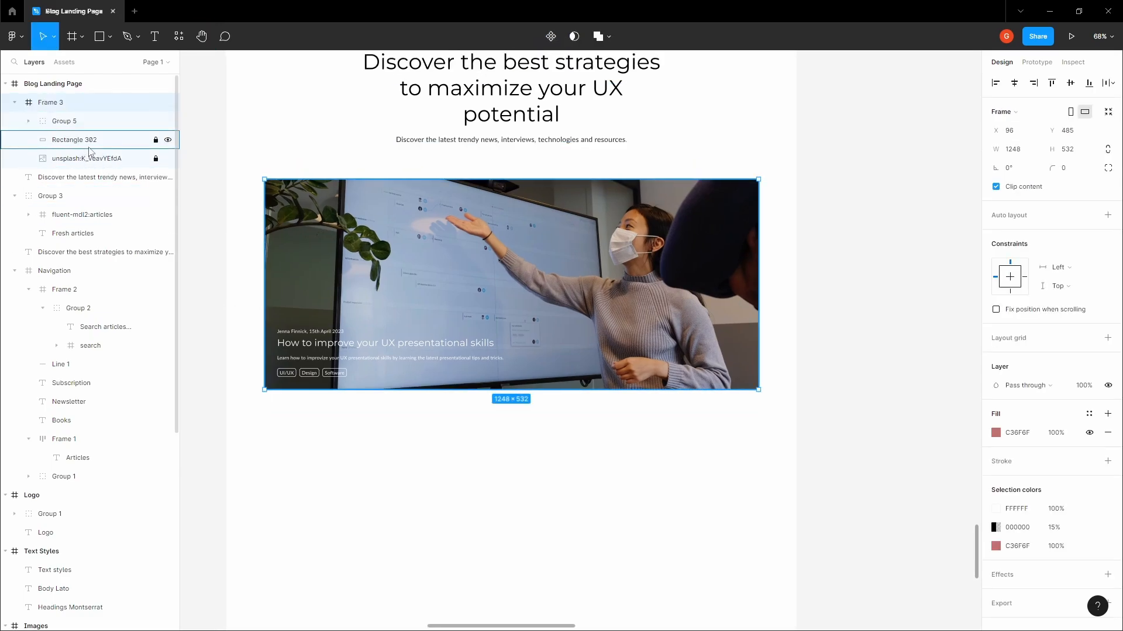
{"action": "scroll", "coordinate": [448, 265], "scroll_direction": "up", "scroll_amount": 1}
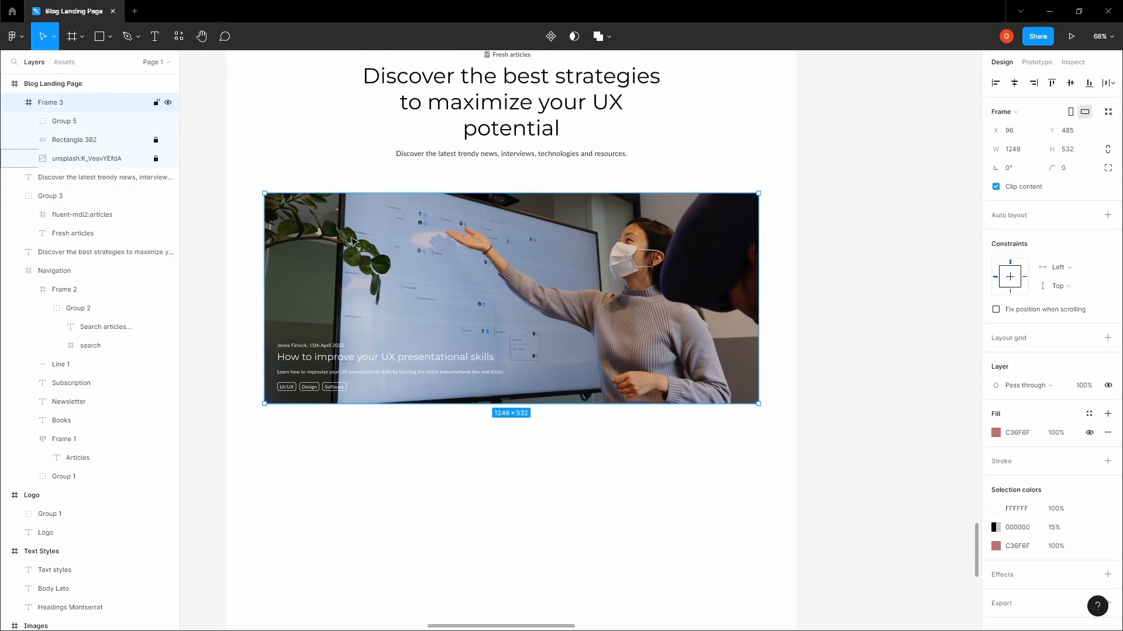
{"action": "left_click", "coordinate": [89, 143]}
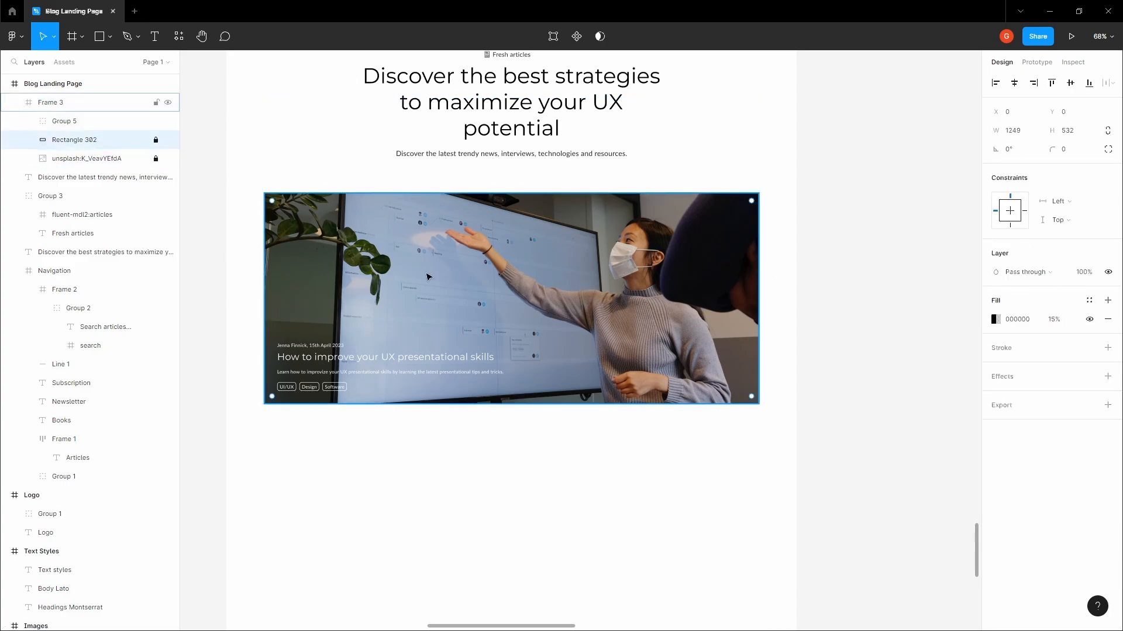
{"action": "scroll", "coordinate": [415, 283], "scroll_direction": "up", "scroll_amount": 2}
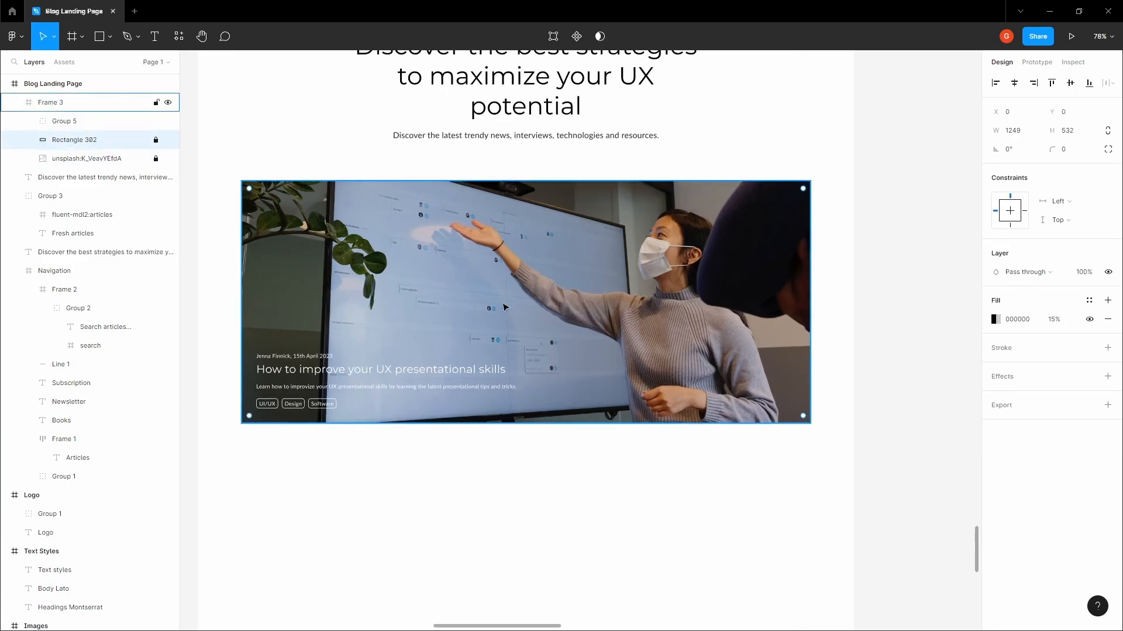
{"action": "scroll", "coordinate": [505, 307], "scroll_direction": "down", "scroll_amount": 1}
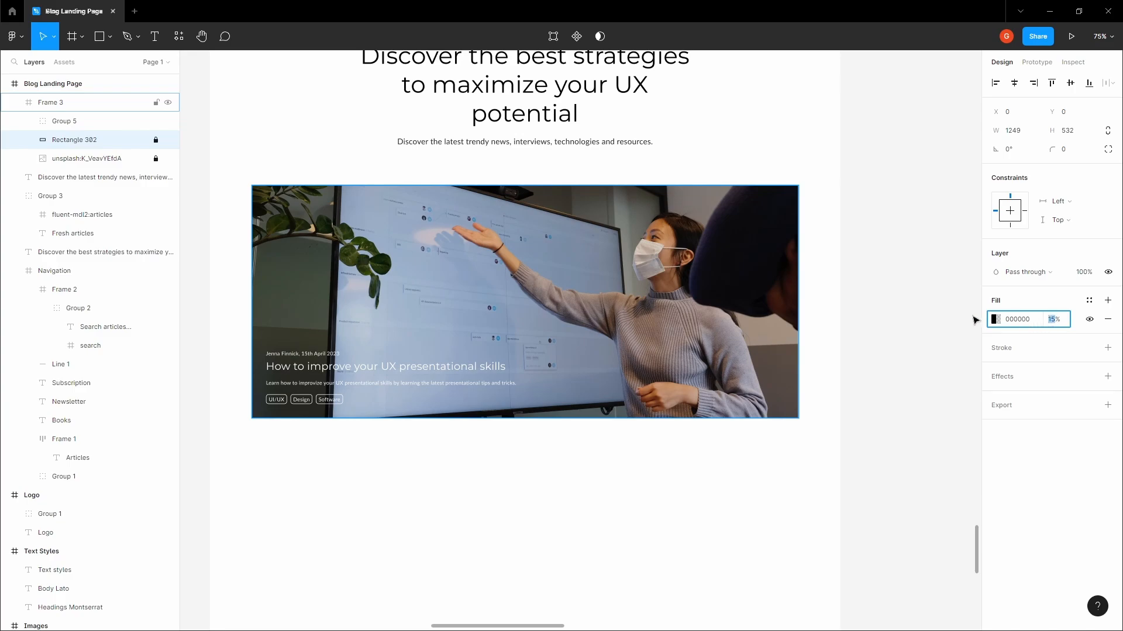
{"action": "left_click", "coordinate": [892, 304]}
{"action": "key", "text": "space"}
{"action": "left_click_drag", "start_coordinate": [836, 297], "coordinate": [884, 290]}
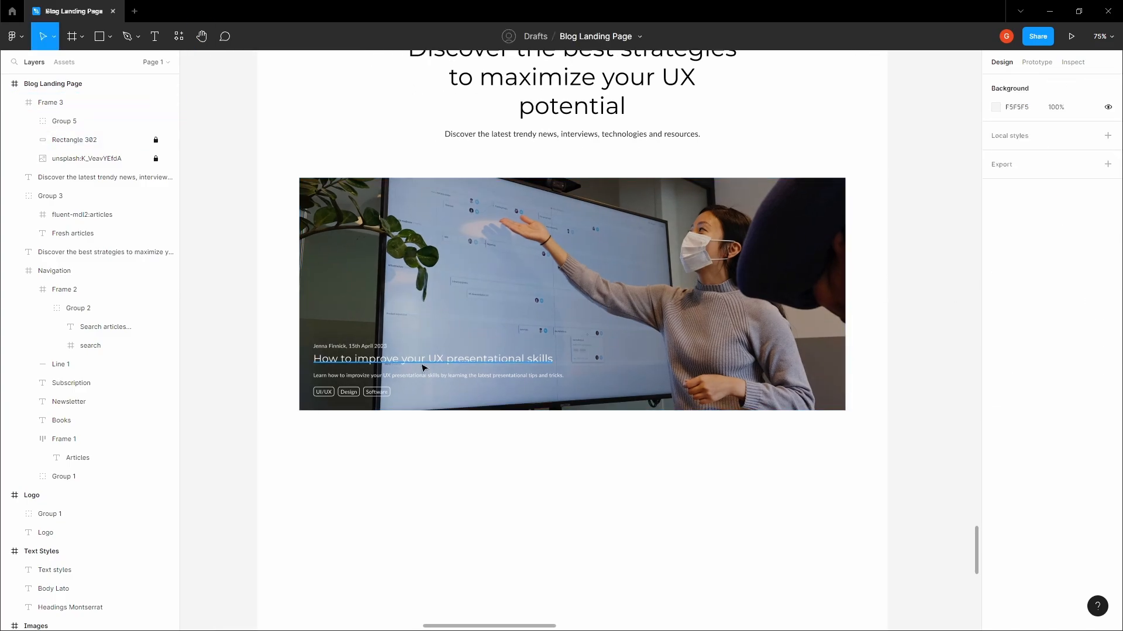
{"action": "scroll", "coordinate": [424, 365], "scroll_direction": "up", "scroll_amount": 3}
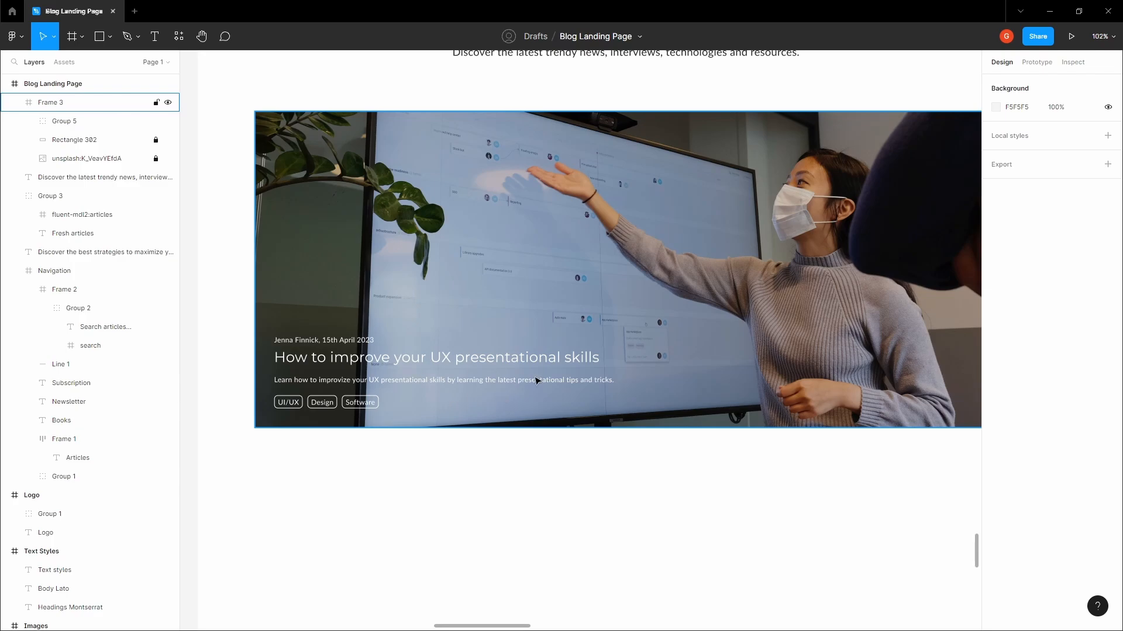
{"action": "scroll", "coordinate": [537, 381], "scroll_direction": "down", "scroll_amount": 4}
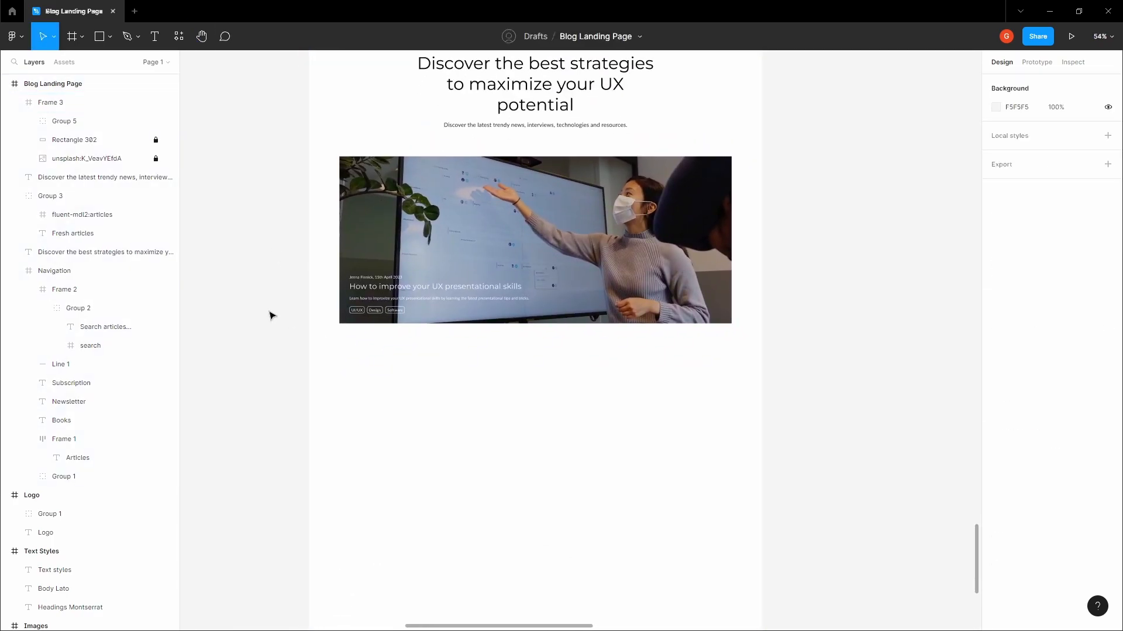
Show the layout grids over the empty page area below the hero photo
{"action": "key", "text": "shift+g"}
{"action": "key", "text": "space"}
{"action": "left_click_drag", "start_coordinate": [288, 320], "coordinate": [374, 297]}
{"action": "scroll", "coordinate": [388, 276], "scroll_direction": "up", "scroll_amount": 6}
{"action": "scroll", "coordinate": [392, 280], "scroll_direction": "down", "scroll_amount": 4}
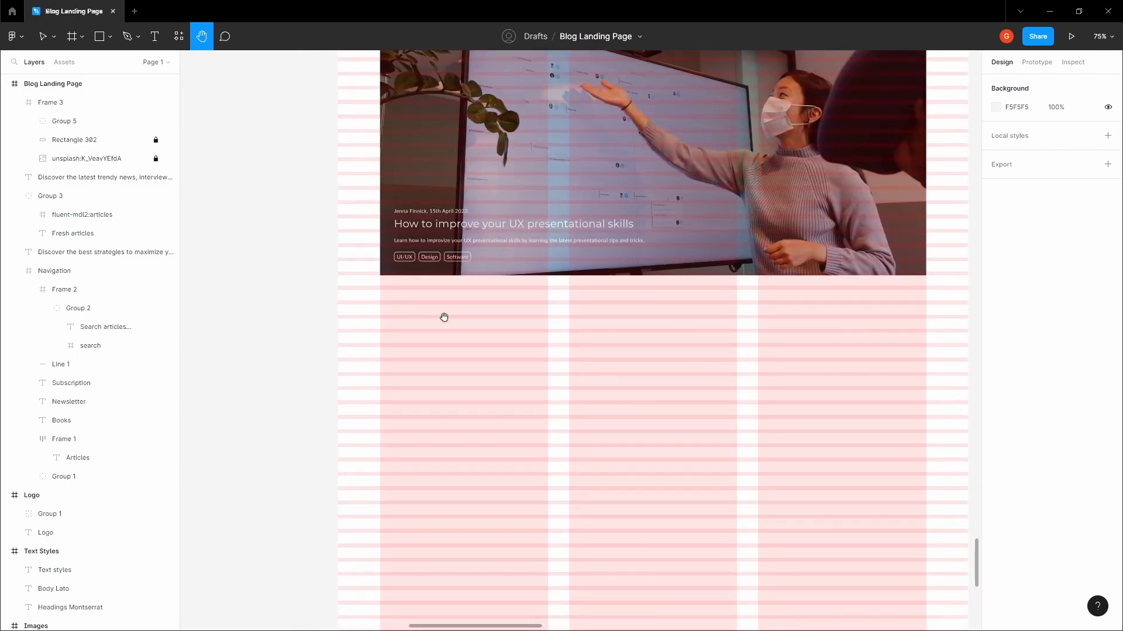
{"action": "left_click_drag", "start_coordinate": [444, 317], "coordinate": [479, 299]}
{"action": "left_click_drag", "start_coordinate": [815, 332], "coordinate": [808, 332]}
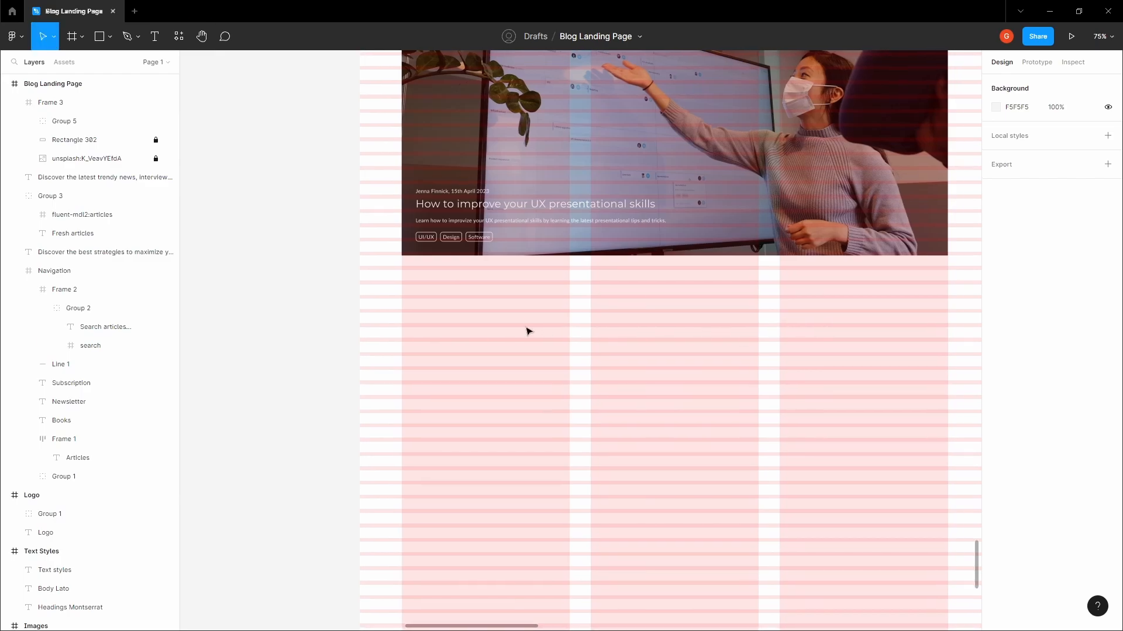
Draw a 384 × 270 px frame in the first grid column below the hero photo
{"action": "left_click", "coordinate": [499, 305]}
{"action": "scroll", "coordinate": [499, 305], "scroll_direction": "down", "scroll_amount": 2}
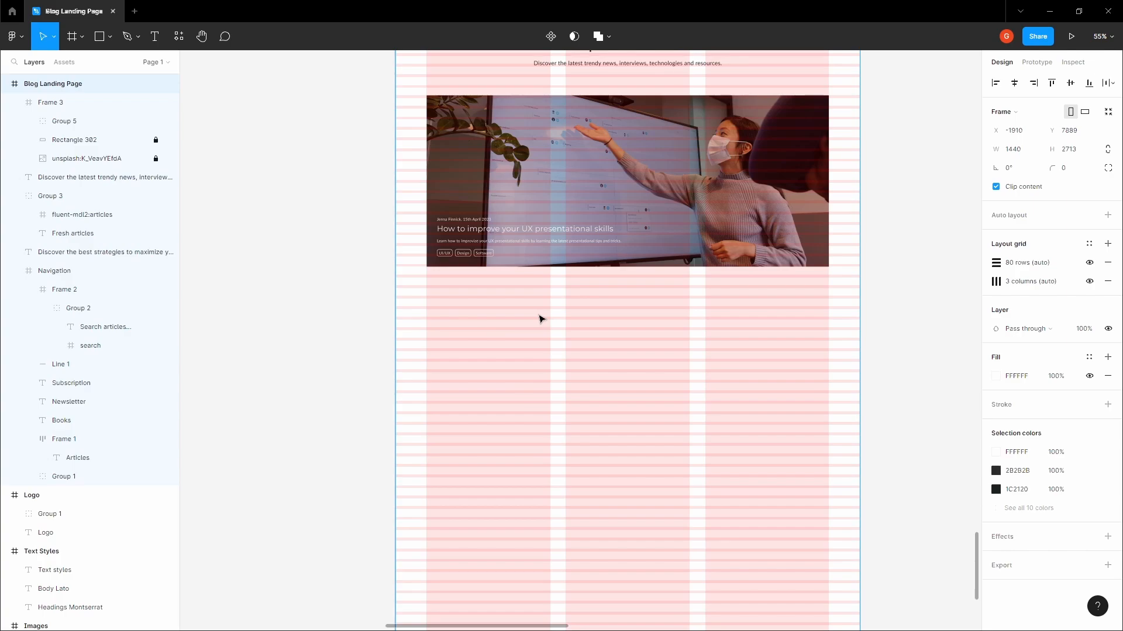
{"action": "scroll", "coordinate": [490, 329], "scroll_direction": "up", "scroll_amount": 5}
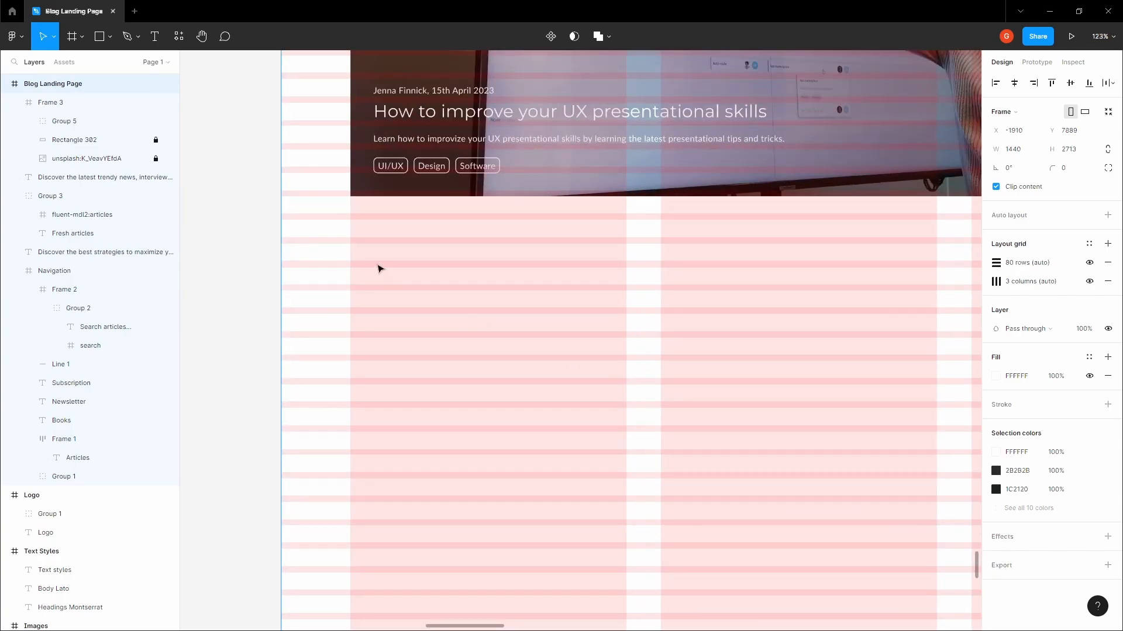
{"action": "key", "text": "f"}
{"action": "scroll", "coordinate": [355, 260], "scroll_direction": "up", "scroll_amount": 5}
{"action": "mouse_move", "coordinate": [345, 260]}
{"action": "left_mouse_down"}
{"action": "mouse_move", "coordinate": [563, 344]}
{"action": "mouse_move", "coordinate": [733, 377]}
{"action": "mouse_move", "coordinate": [815, 426]}
{"action": "mouse_move", "coordinate": [810, 481]}
{"action": "left_mouse_up"}
{"action": "scroll", "coordinate": [734, 377], "scroll_direction": "down", "scroll_amount": 7}
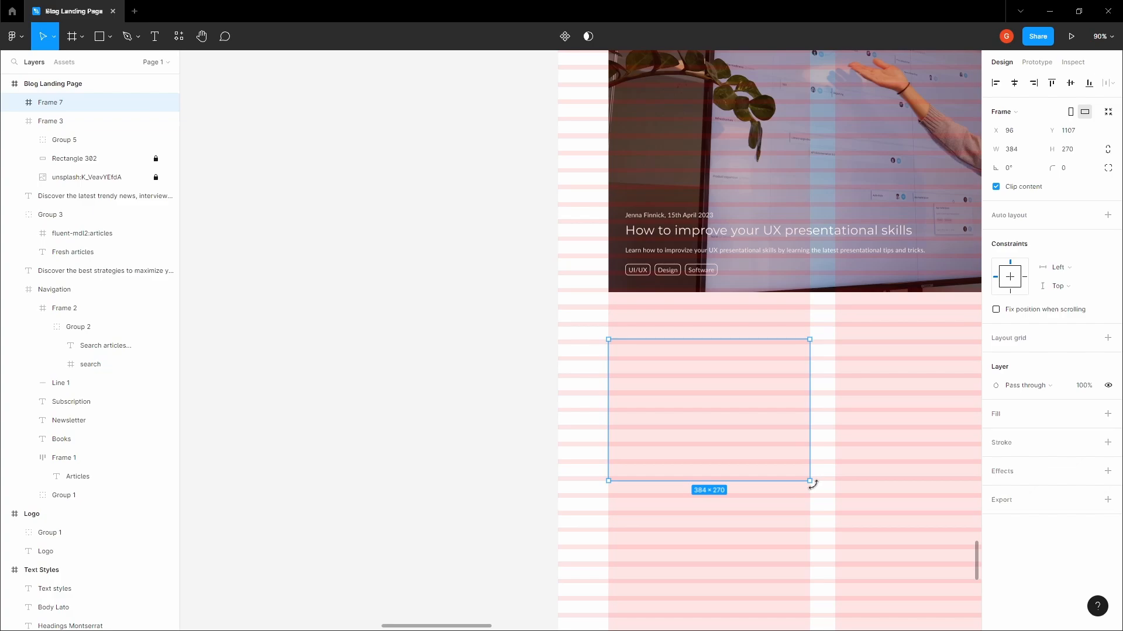
{"action": "mouse_move", "coordinate": [776, 479]}
{"action": "left_mouse_down"}
{"action": "mouse_move", "coordinate": [780, 498]}
{"action": "mouse_move", "coordinate": [782, 482]}
{"action": "left_mouse_up"}
{"action": "scroll", "coordinate": [490, 398], "scroll_direction": "down", "scroll_amount": 3}
{"action": "left_click_drag", "start_coordinate": [529, 398], "coordinate": [396, 298]}
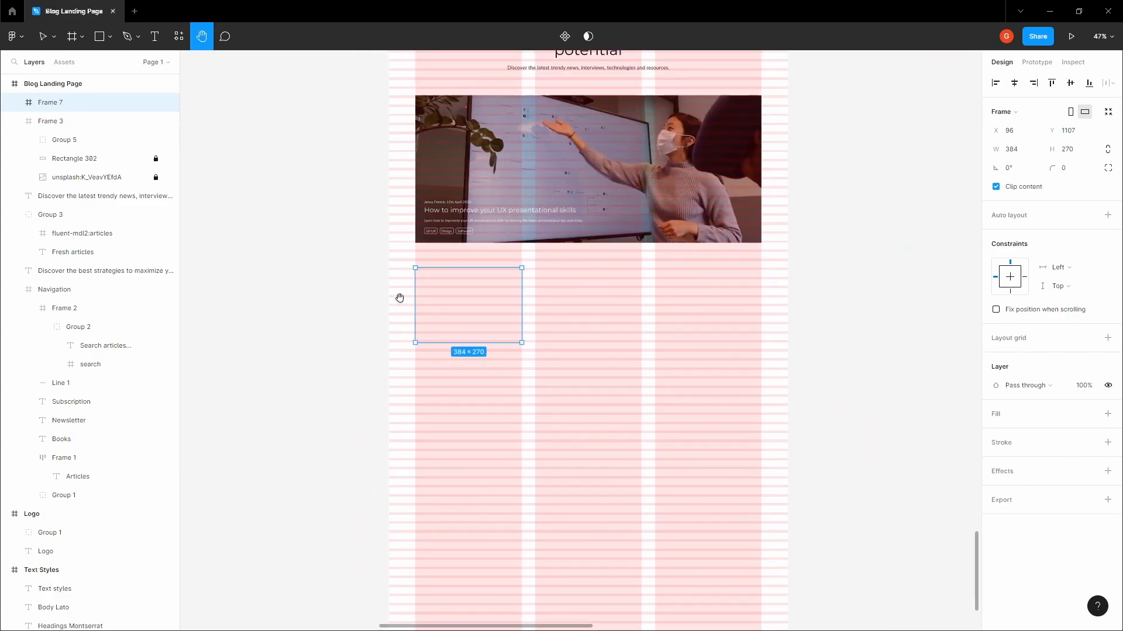
Give the new frame a solid red fill, B45353
{"action": "left_click", "coordinate": [1102, 414]}
{"action": "left_click", "coordinate": [995, 433]}
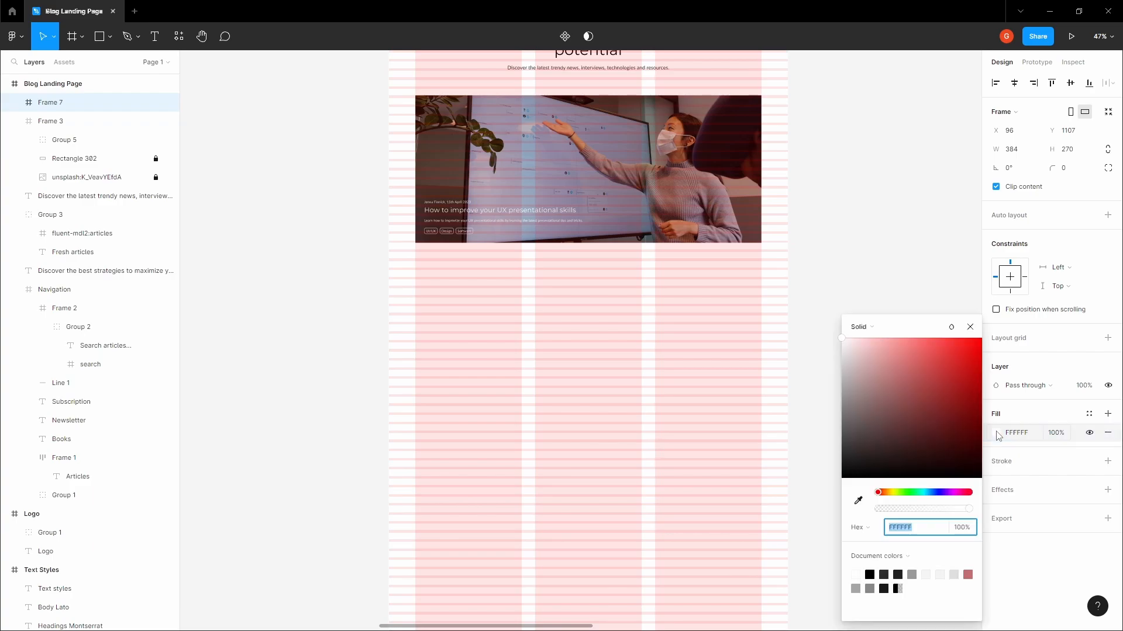
{"action": "left_click", "coordinate": [920, 388]}
{"action": "left_click", "coordinate": [606, 190]}
{"action": "left_click", "coordinate": [807, 200]}
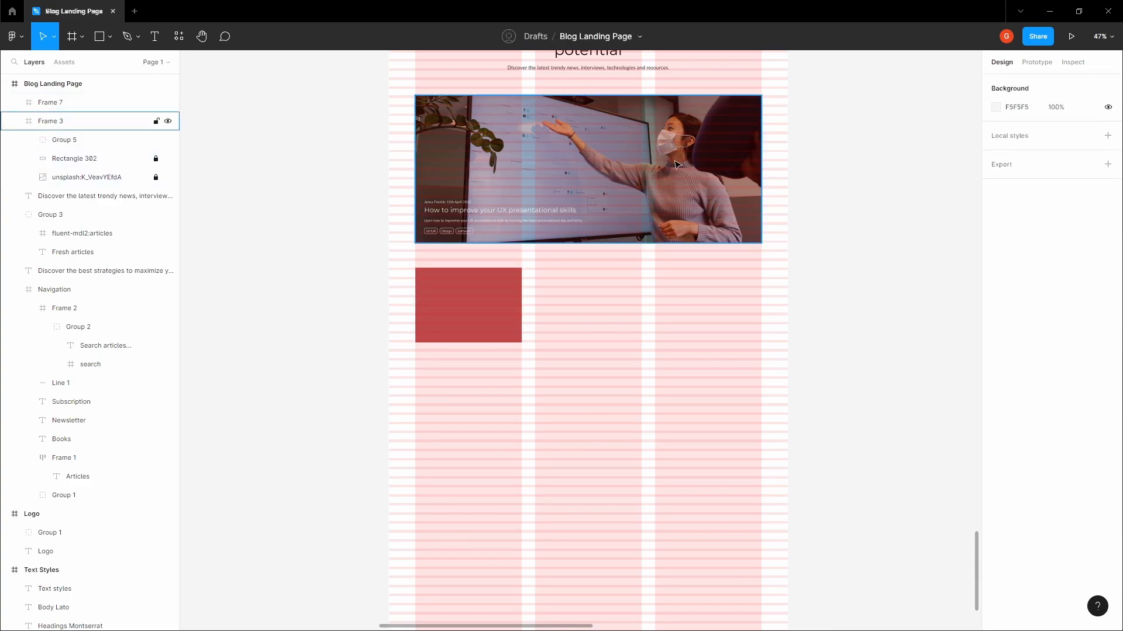
Remove the background fill from the hero photo frame
{"action": "left_click", "coordinate": [725, 196]}
{"action": "left_click", "coordinate": [1107, 432]}
{"action": "left_click", "coordinate": [818, 257]}
{"action": "left_click_drag", "start_coordinate": [816, 259], "coordinate": [803, 291]}
{"action": "scroll", "coordinate": [802, 292], "scroll_direction": "down", "scroll_amount": 6}
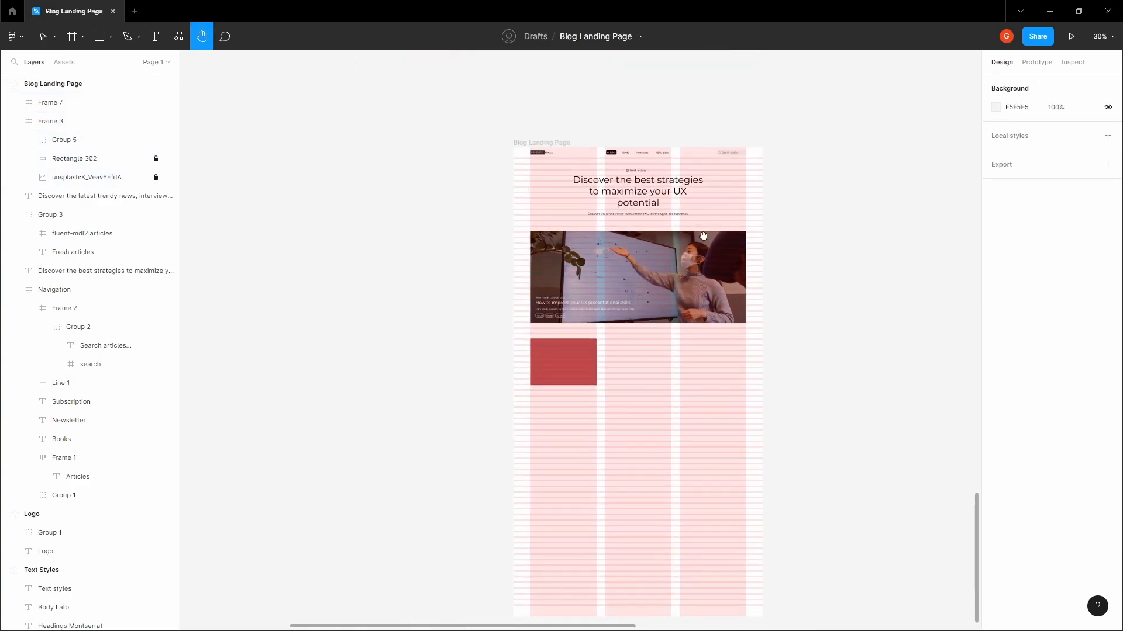
Copy the photo of a person typing on a laptop from the Images frame and paste it into the red frame
{"action": "left_click_drag", "start_coordinate": [553, 302], "coordinate": [530, 538]}
{"action": "right_click", "coordinate": [568, 186]}
{"action": "left_click", "coordinate": [582, 196]}
{"action": "left_click", "coordinate": [478, 253]}
{"action": "left_click_drag", "start_coordinate": [459, 301], "coordinate": [491, 158]}
{"action": "scroll", "coordinate": [535, 233], "scroll_direction": "down", "scroll_amount": 3}
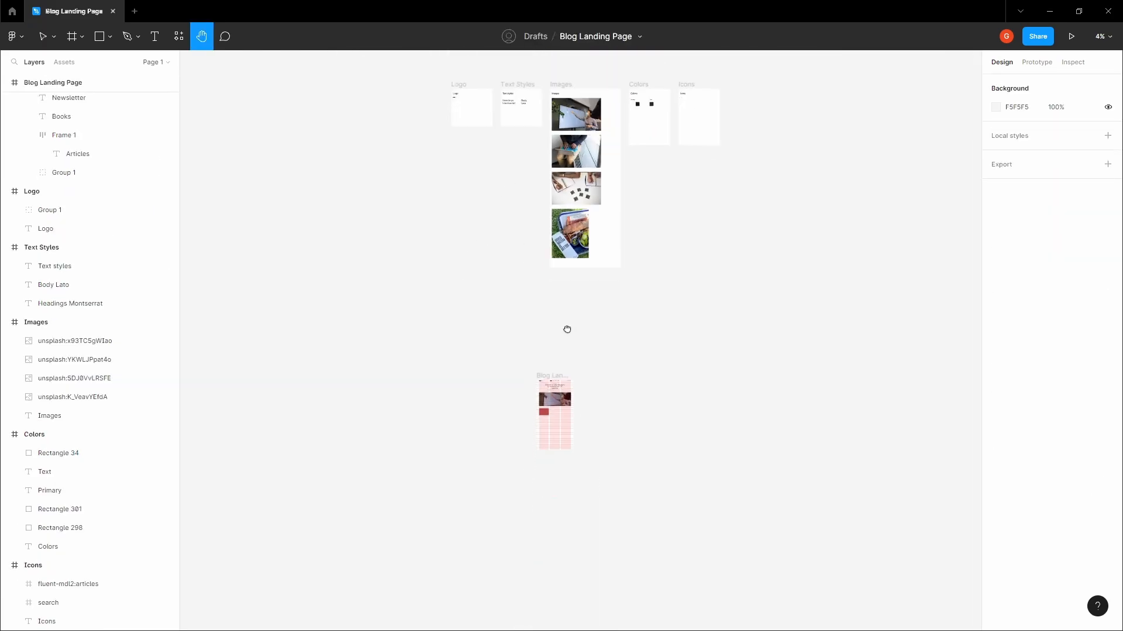
{"action": "left_click_drag", "start_coordinate": [566, 328], "coordinate": [592, 200]}
{"action": "left_click", "coordinate": [572, 283]}
{"action": "scroll", "coordinate": [573, 285], "scroll_direction": "up", "scroll_amount": 8}
{"action": "key", "text": "ctrl+v"}
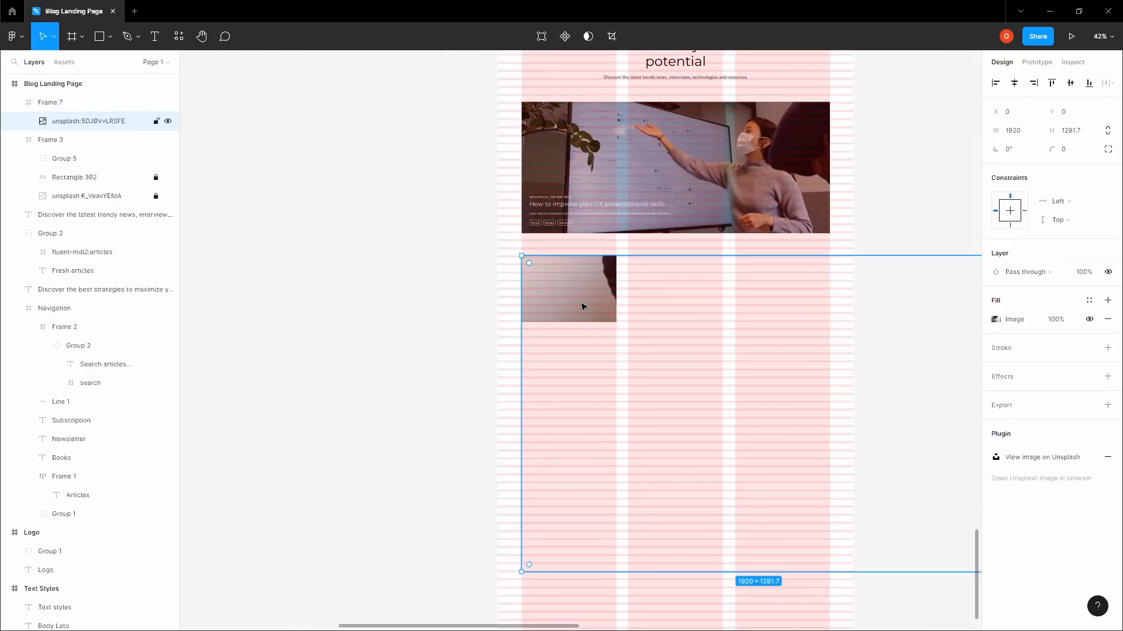
Scale the pasted laptop photo down to 414 × 276 px so it just covers its frame
{"action": "scroll", "coordinate": [581, 302], "scroll_direction": "down", "scroll_amount": 4}
{"action": "left_click_drag", "start_coordinate": [767, 424], "coordinate": [572, 315]}
{"action": "scroll", "coordinate": [572, 316], "scroll_direction": "up", "scroll_amount": 10}
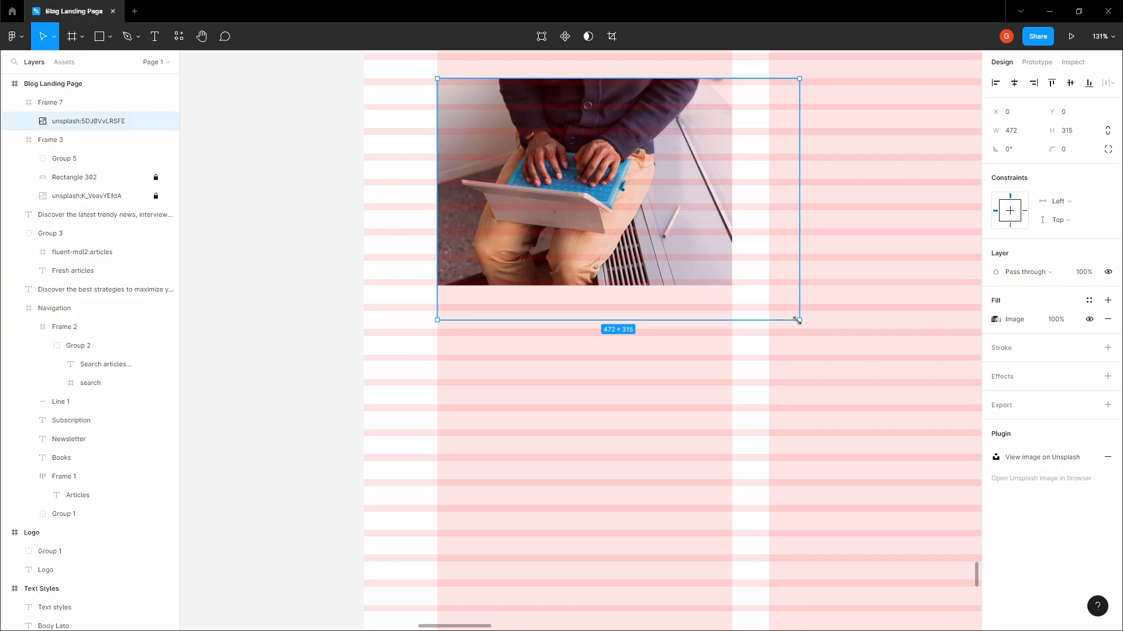
{"action": "left_click_drag", "start_coordinate": [797, 319], "coordinate": [733, 285]}
{"action": "left_click", "coordinate": [330, 209]}
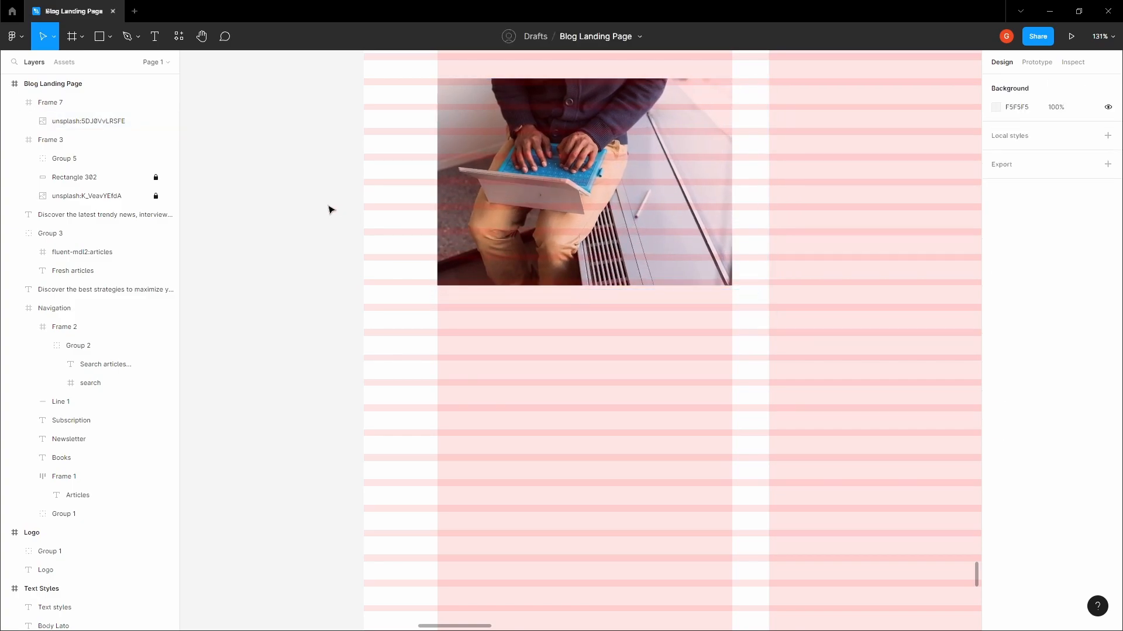
{"action": "left_click_drag", "start_coordinate": [429, 207], "coordinate": [418, 228]}
Lock the laptop photo layer inside its frame and select the frame around it
{"action": "left_click", "coordinate": [453, 225]}
{"action": "left_click", "coordinate": [109, 124]}
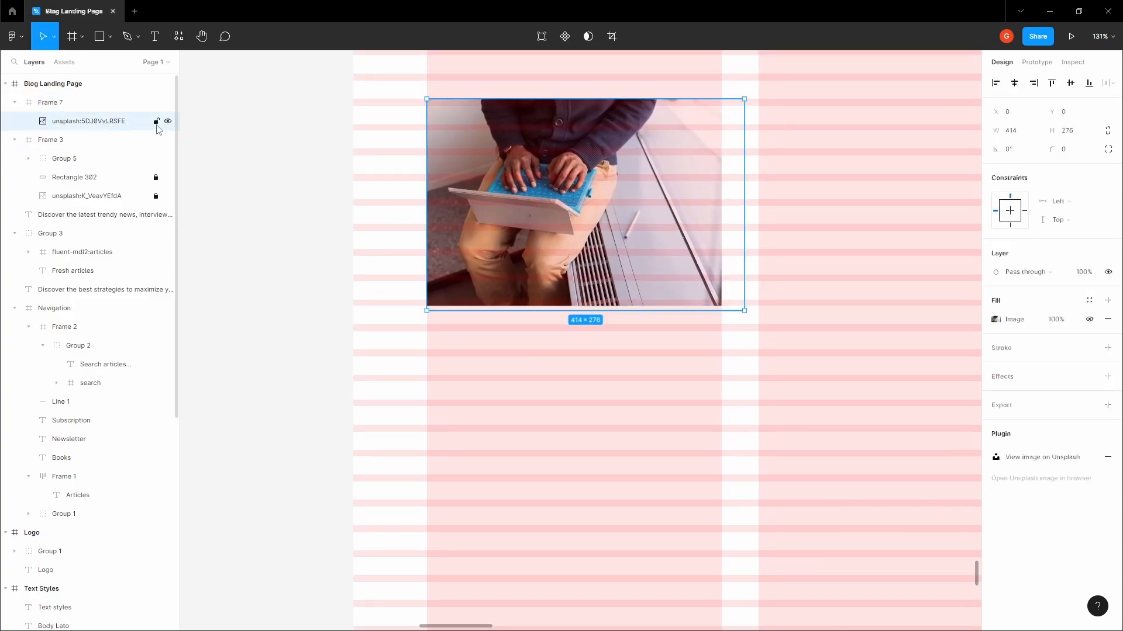
{"action": "left_click", "coordinate": [156, 121]}
{"action": "left_click", "coordinate": [328, 233]}
{"action": "scroll", "coordinate": [328, 233], "scroll_direction": "up", "scroll_amount": 2}
{"action": "left_click", "coordinate": [425, 207]}
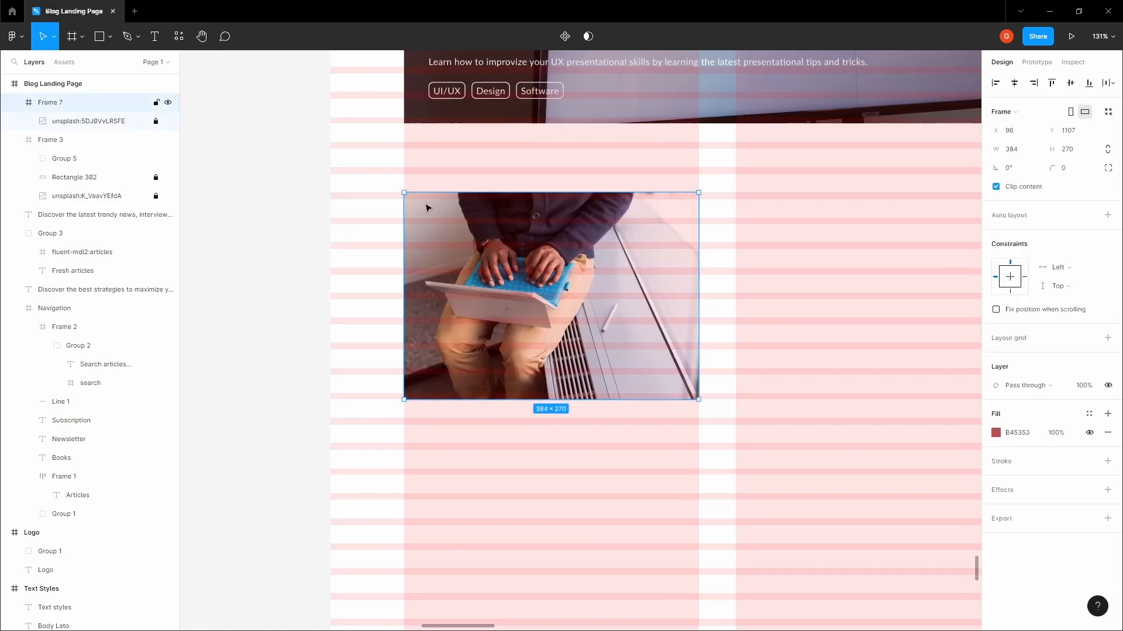
Draw a 384 × 270 px rectangle that exactly covers the laptop photo and hide the layout grids
{"action": "key", "text": "r"}
{"action": "left_click_drag", "start_coordinate": [404, 193], "coordinate": [699, 400]}
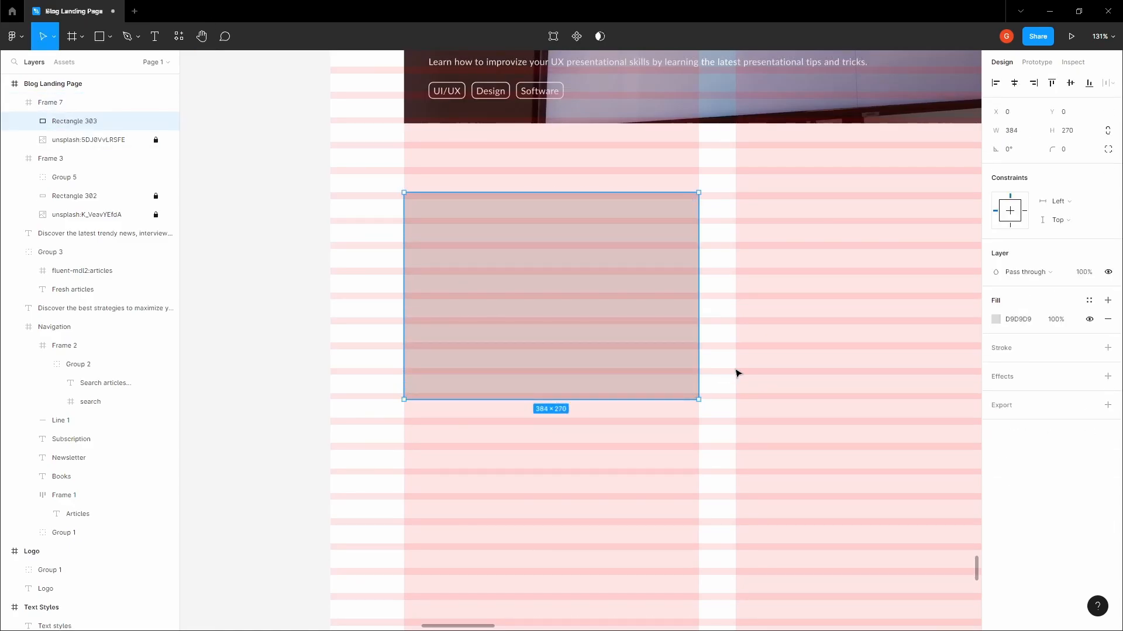
{"action": "key", "text": "shift+g"}
Fill the rectangle over the laptop photo with black (000000) at 15% opacity
{"action": "left_click", "coordinate": [995, 323]}
{"action": "left_click_drag", "start_coordinate": [947, 370], "coordinate": [797, 511]}
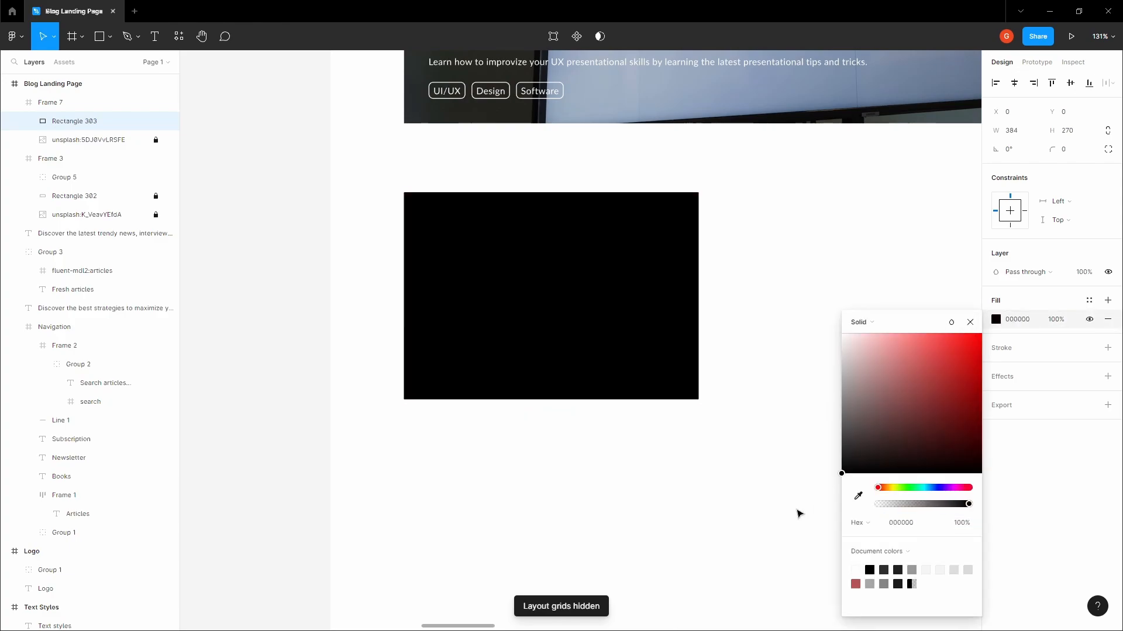
{"action": "left_click", "coordinate": [1061, 325]}
{"action": "type", "text": "15"}
{"action": "left_click", "coordinate": [814, 316]}
Move the laptop photo frame slightly up, closer to the hero image
{"action": "key", "text": "space"}
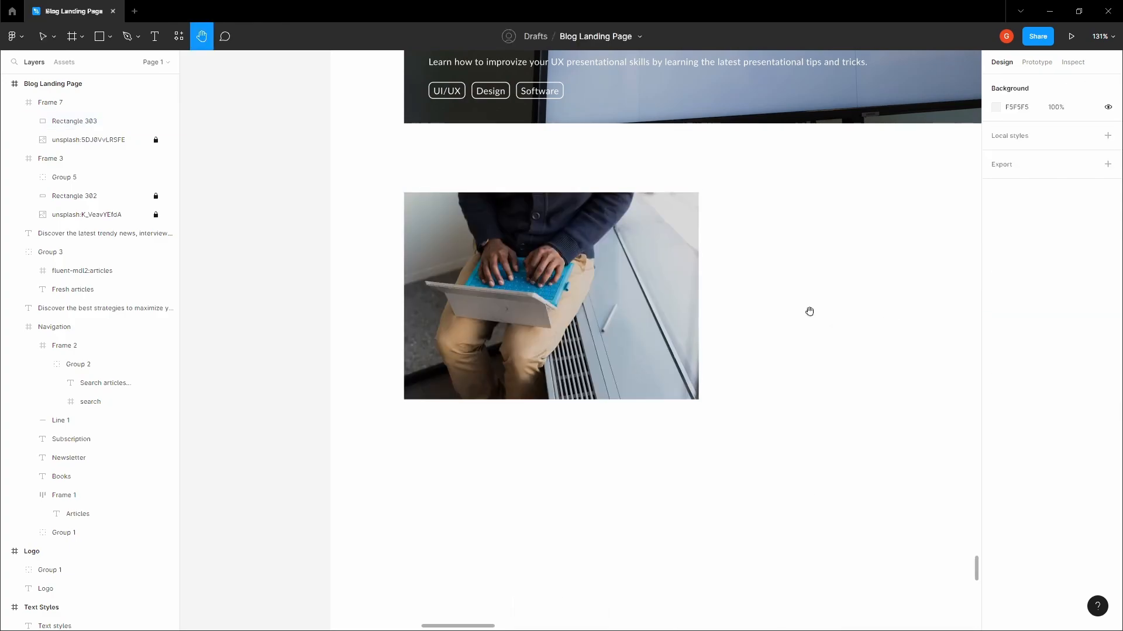
{"action": "scroll", "coordinate": [807, 313], "scroll_direction": "down", "scroll_amount": 5}
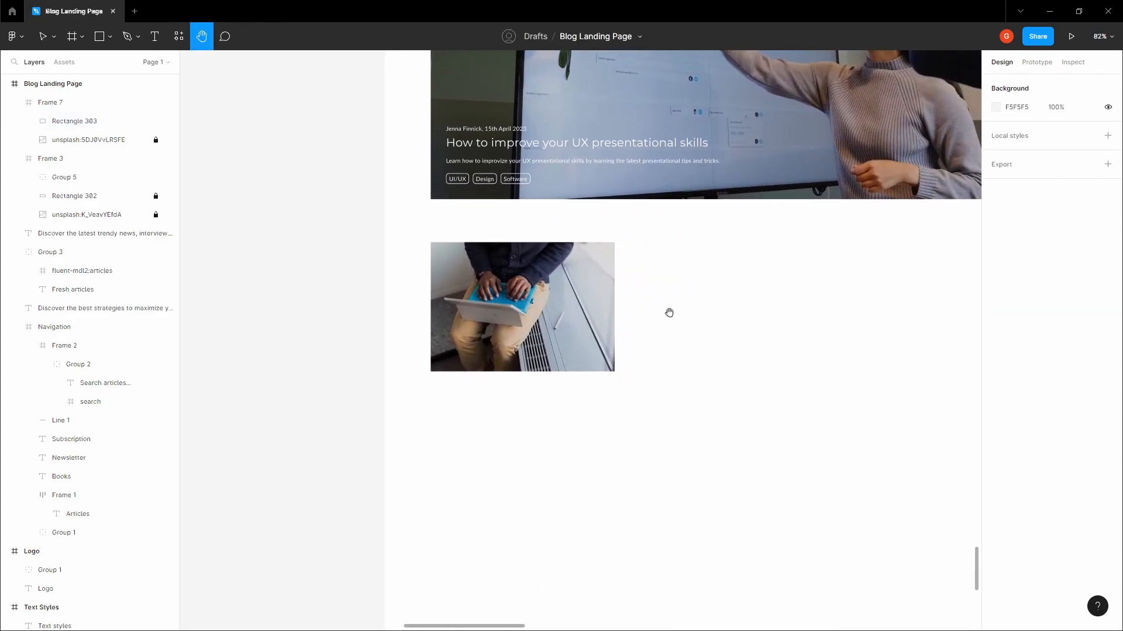
{"action": "left_click", "coordinate": [603, 280]}
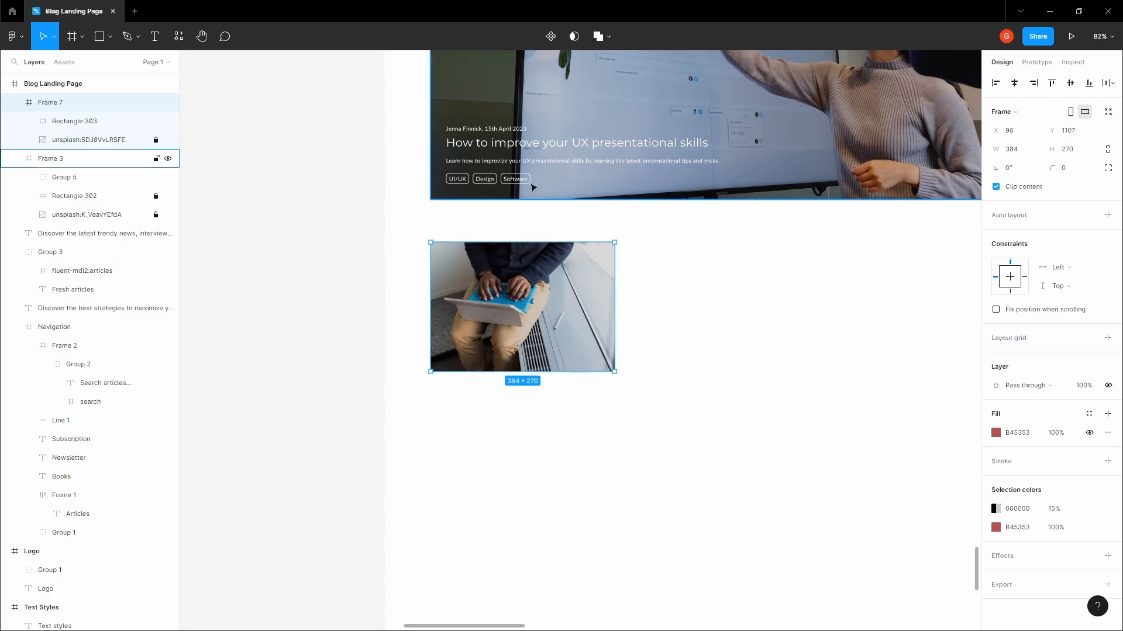
{"action": "left_click_drag", "start_coordinate": [549, 293], "coordinate": [549, 280]}
{"action": "left_click", "coordinate": [695, 282]}
{"action": "key", "text": "space"}
{"action": "scroll", "coordinate": [695, 281], "scroll_direction": "down", "scroll_amount": 2}
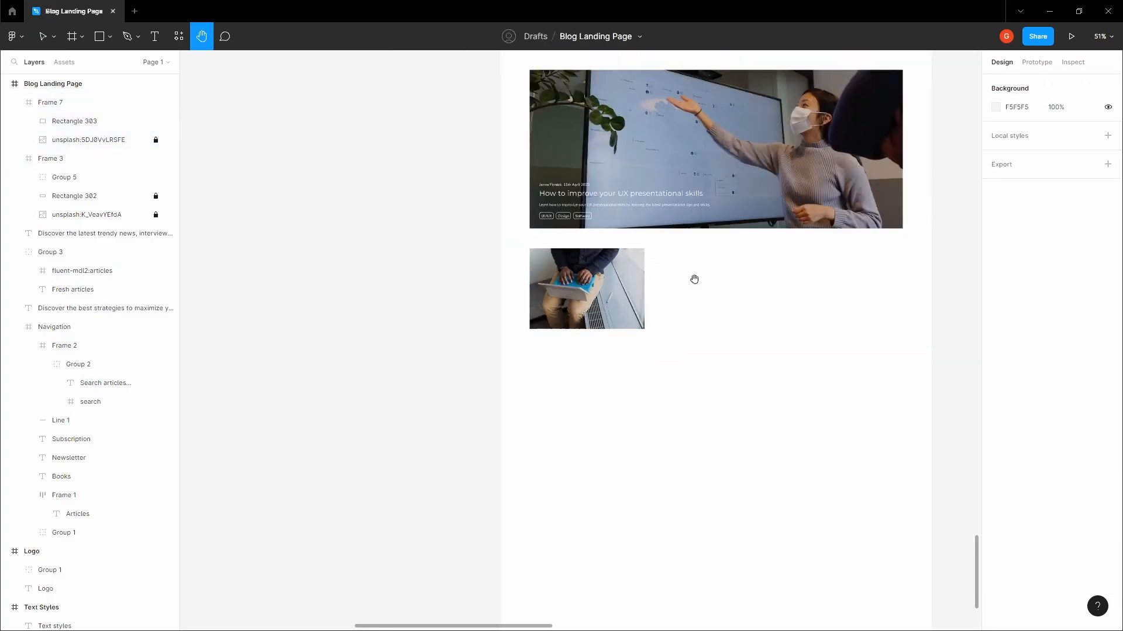
Copy the hero's text and tag group and place it below the laptop photo at X 96, Y 1385
{"action": "left_click_drag", "start_coordinate": [695, 280], "coordinate": [668, 296]}
{"action": "double_click", "coordinate": [547, 221]}
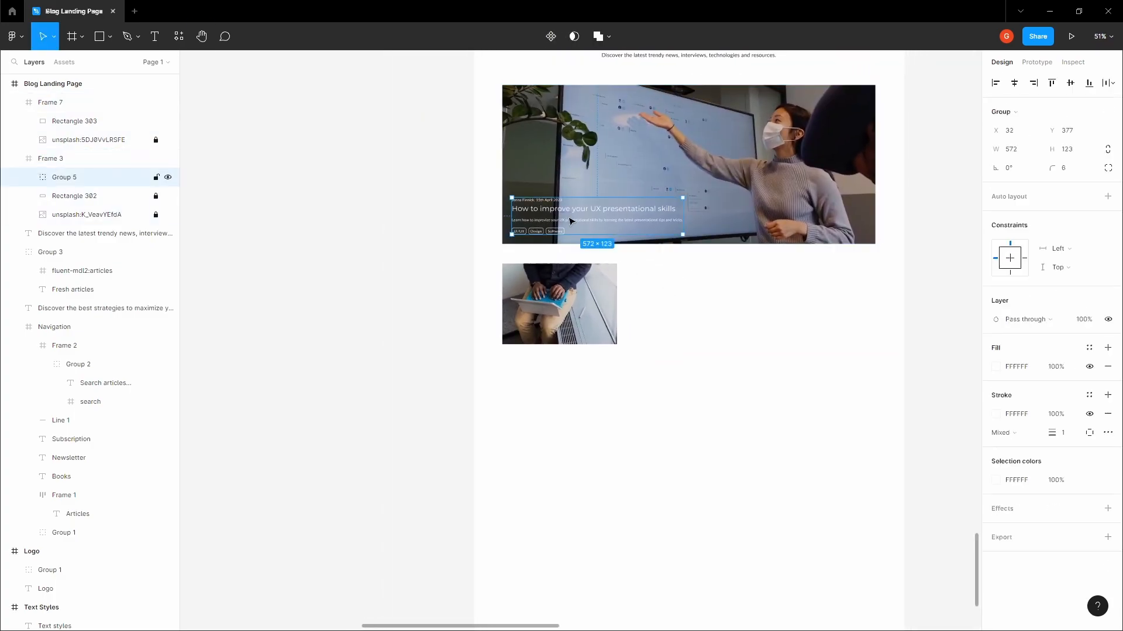
{"action": "left_click_drag", "start_coordinate": [597, 223], "coordinate": [294, 257]}
{"action": "left_click", "coordinate": [351, 195]}
{"action": "left_click_drag", "start_coordinate": [513, 402], "coordinate": [531, 366]}
{"action": "scroll", "coordinate": [566, 385], "scroll_direction": "up", "scroll_amount": 5}
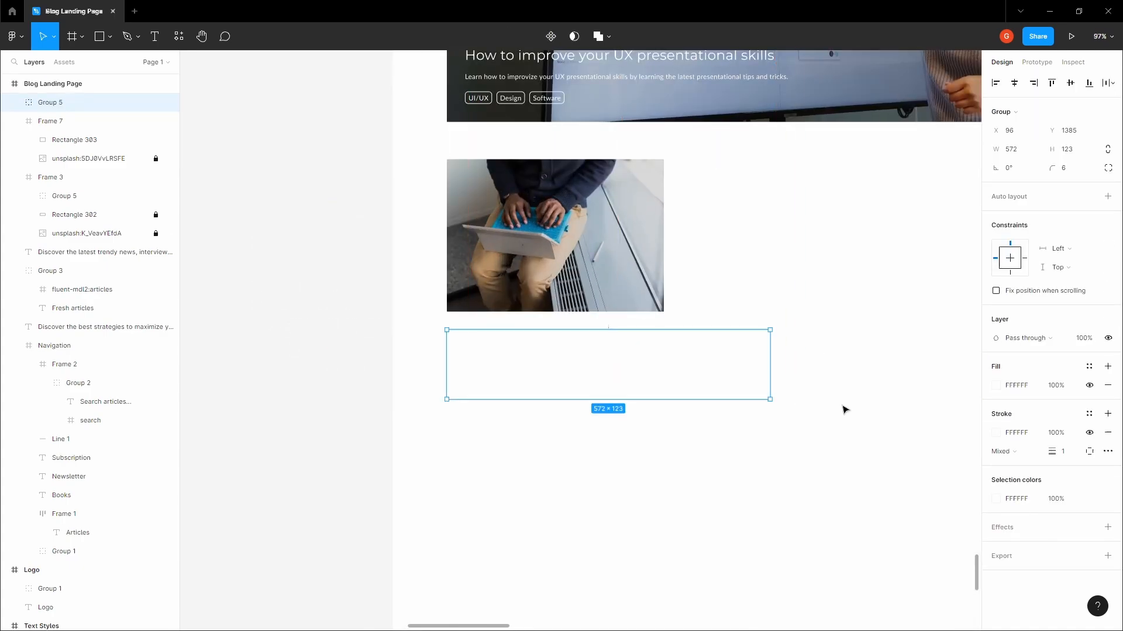
Recolor the copied group's text, tag outlines and tag labels to black (000000)
{"action": "left_click", "coordinate": [996, 385]}
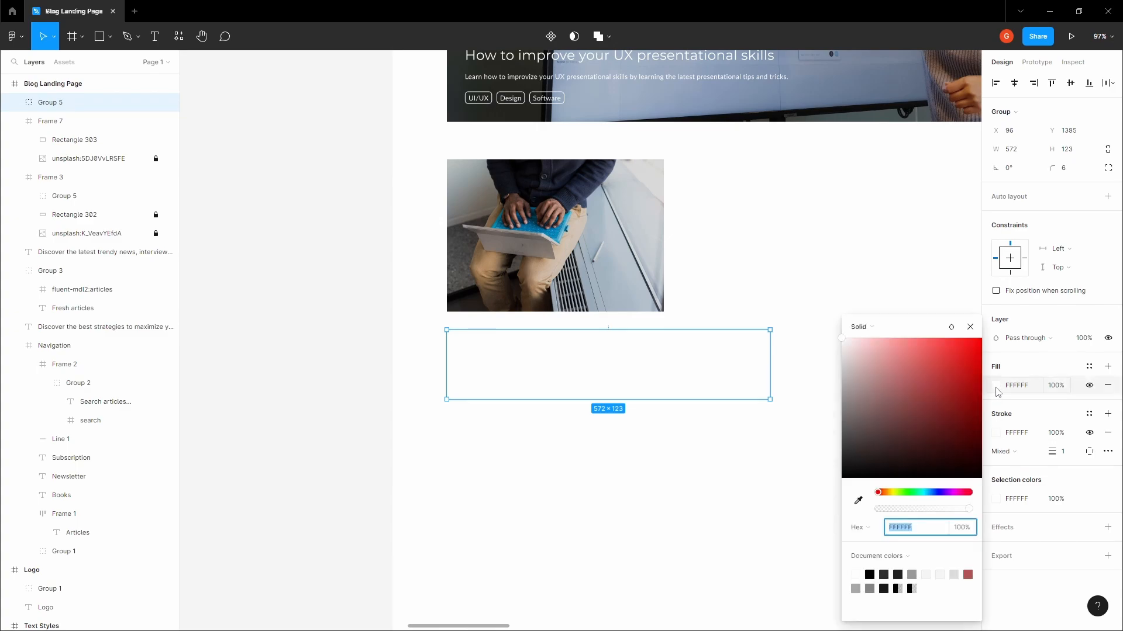
{"action": "left_click_drag", "start_coordinate": [929, 410], "coordinate": [789, 491]}
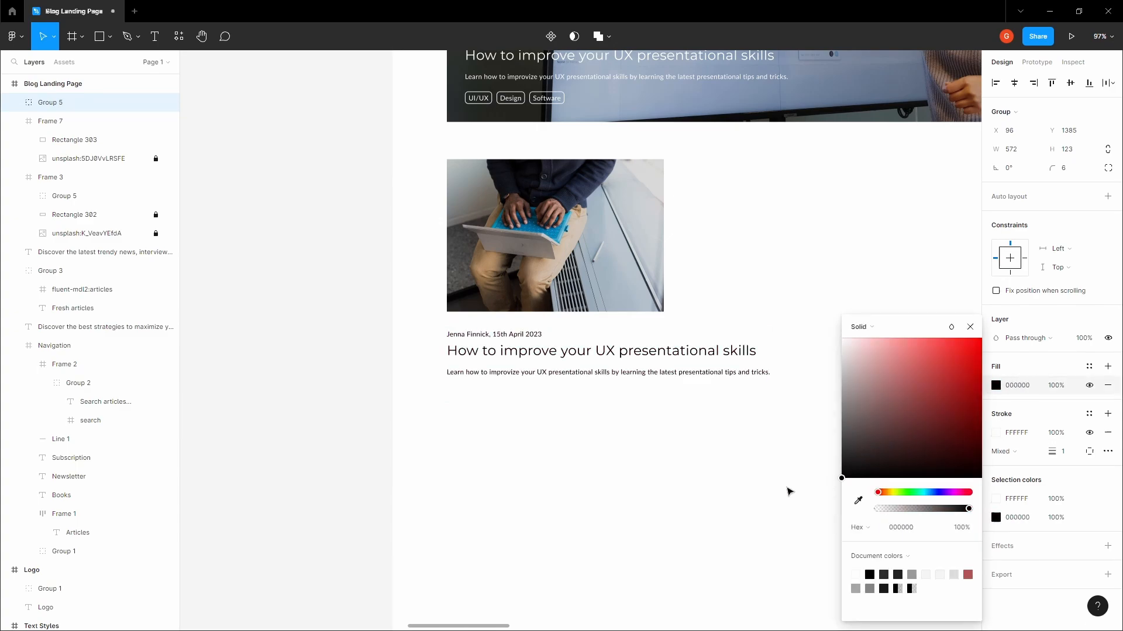
{"action": "left_click", "coordinate": [996, 433]}
{"action": "left_click_drag", "start_coordinate": [928, 438], "coordinate": [792, 512]}
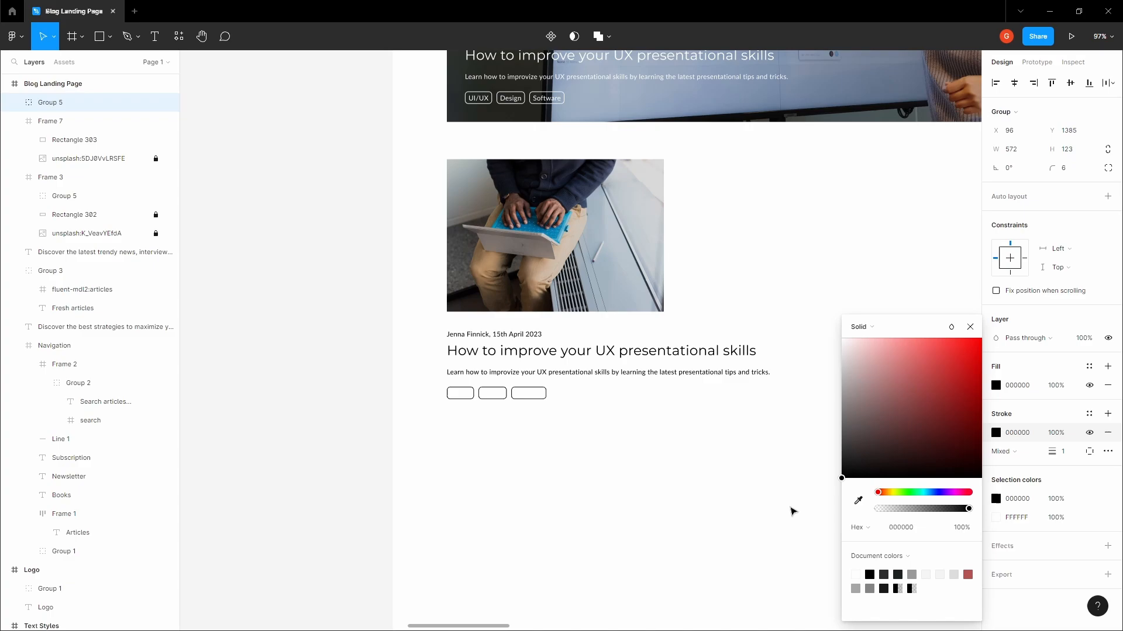
{"action": "left_click", "coordinate": [995, 517]}
{"action": "left_click_drag", "start_coordinate": [897, 472], "coordinate": [773, 498]}
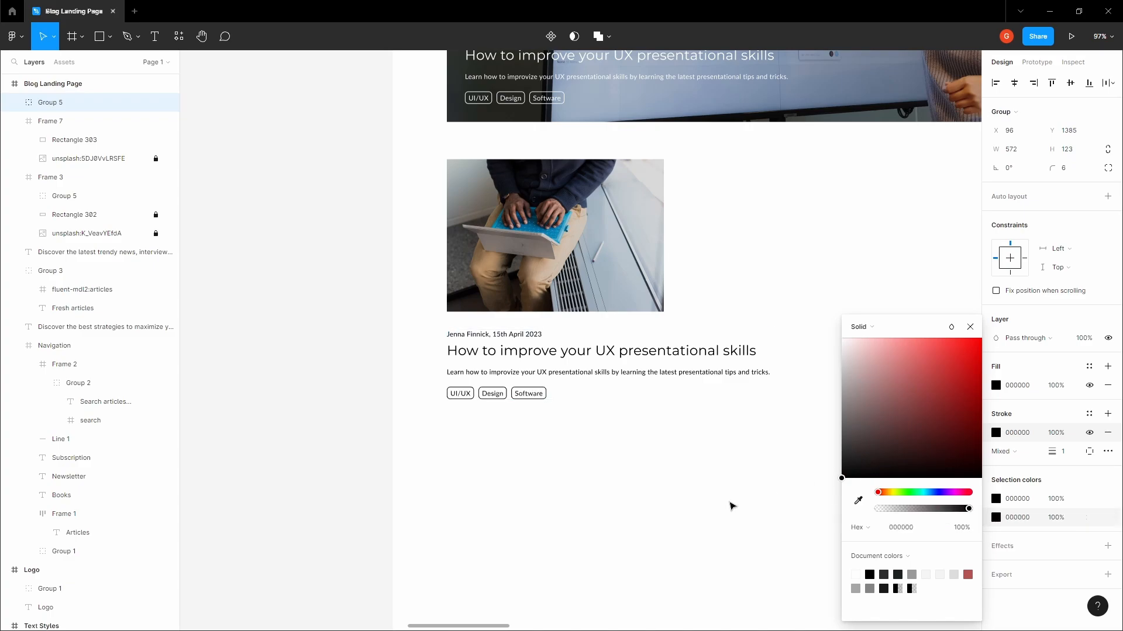
{"action": "left_click", "coordinate": [381, 358]}
Give the author/date line and the description below the laptop photo the page subtitle's dark grey fill, 2B2B2B
{"action": "key", "text": "space"}
{"action": "left_click_drag", "start_coordinate": [368, 343], "coordinate": [368, 300]}
{"action": "scroll", "coordinate": [374, 299], "scroll_direction": "down", "scroll_amount": 1}
{"action": "scroll", "coordinate": [442, 312], "scroll_direction": "up", "scroll_amount": 1}
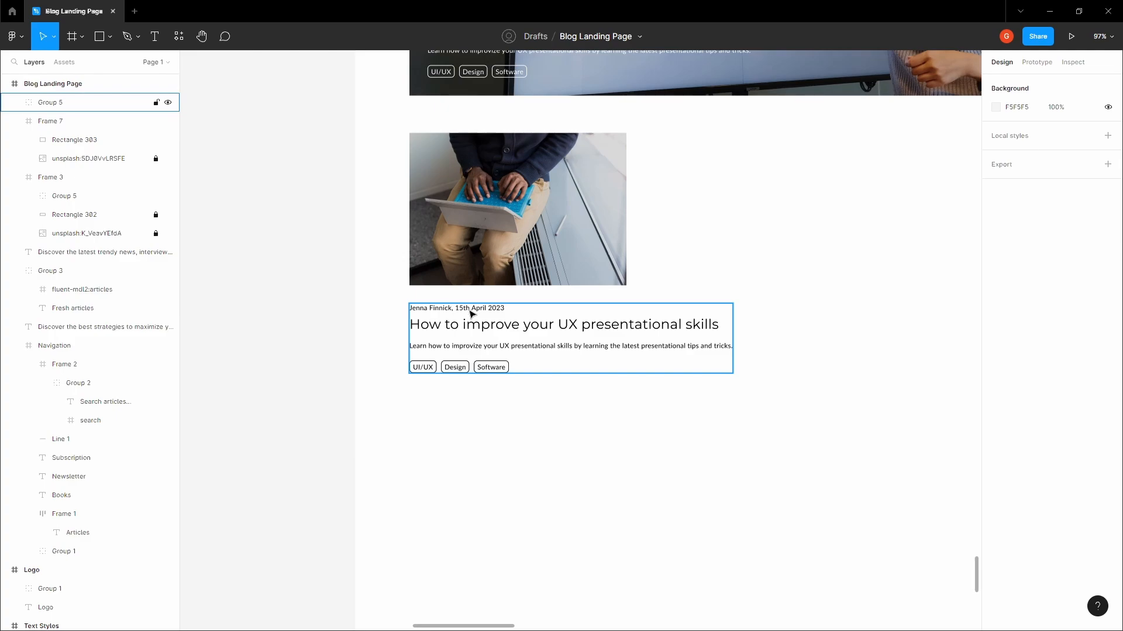
{"action": "scroll", "coordinate": [472, 314], "scroll_direction": "down", "scroll_amount": 5}
{"action": "left_click", "coordinate": [550, 154]}
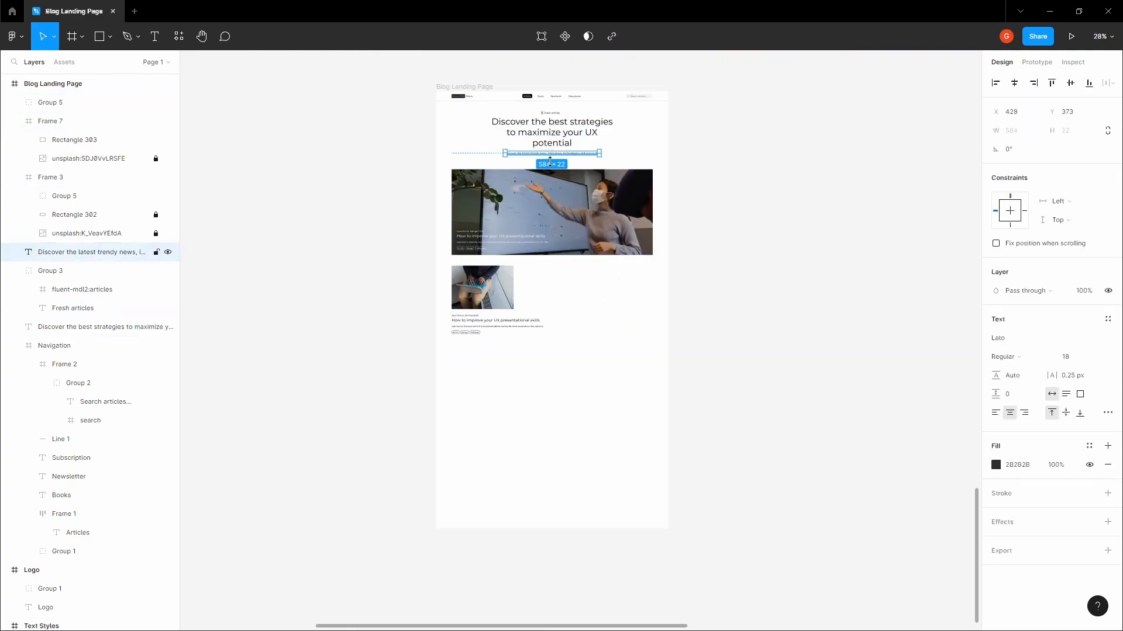
{"action": "left_click", "coordinate": [501, 371]}
{"action": "scroll", "coordinate": [497, 351], "scroll_direction": "up", "scroll_amount": 5}
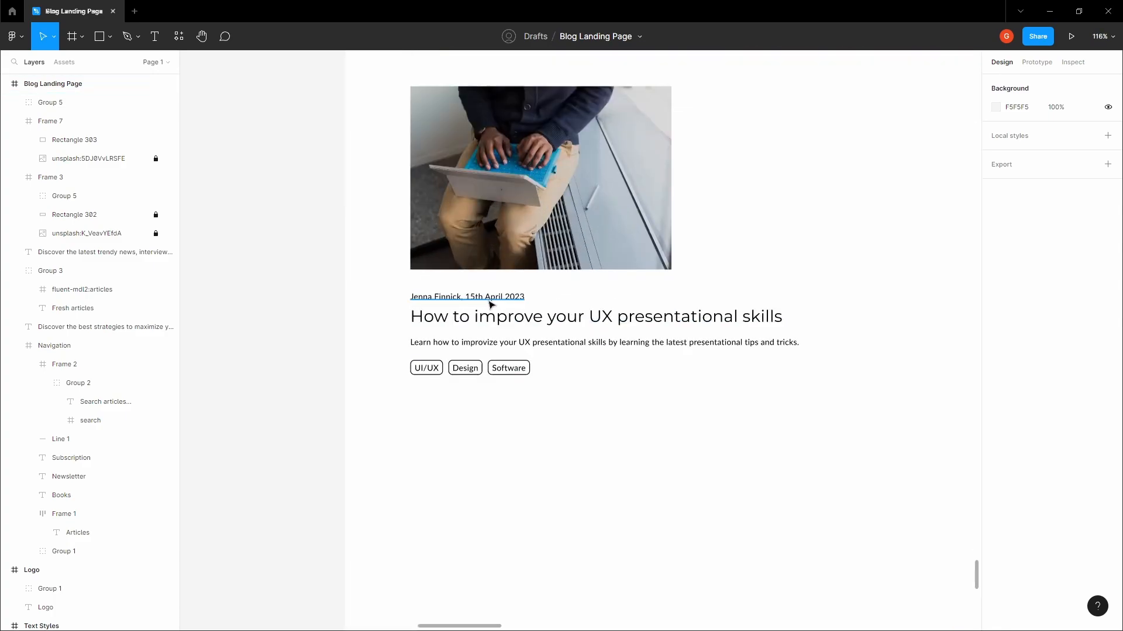
{"action": "left_click", "coordinate": [488, 301]}
{"action": "scroll", "coordinate": [489, 306], "scroll_direction": "up", "scroll_amount": 2}
{"action": "left_click", "coordinate": [469, 347], "text": "shift"}
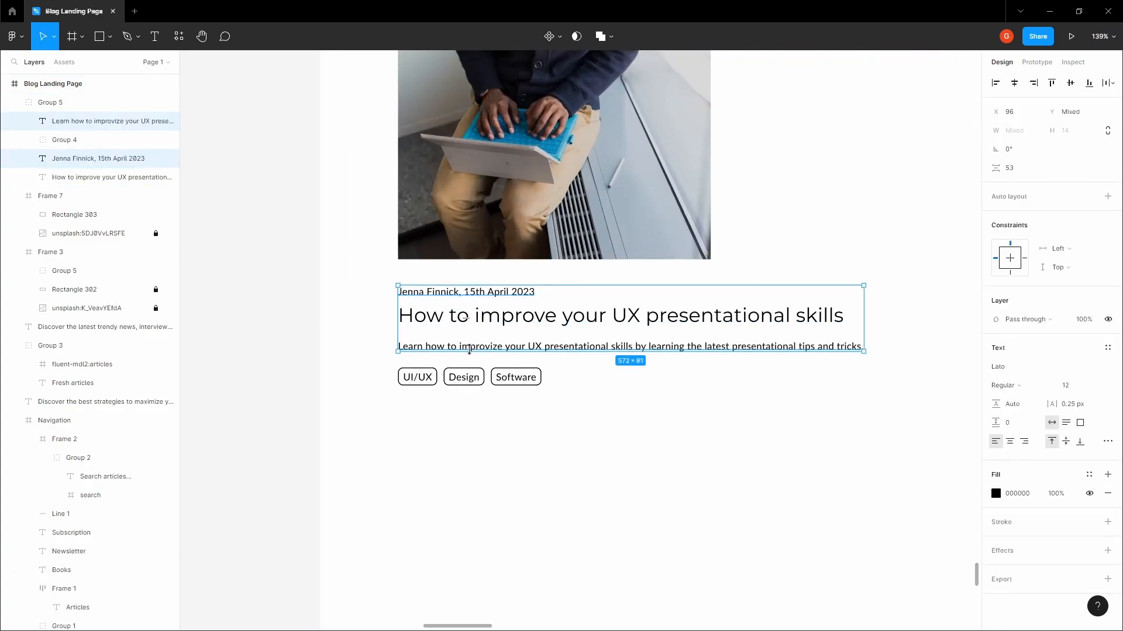
{"action": "left_click", "coordinate": [932, 471]}
Set the outlines and labels of the UI/UX, Design and Software tags below the laptop photo to 2B2B2B
{"action": "scroll", "coordinate": [366, 353], "scroll_direction": "up", "scroll_amount": 4}
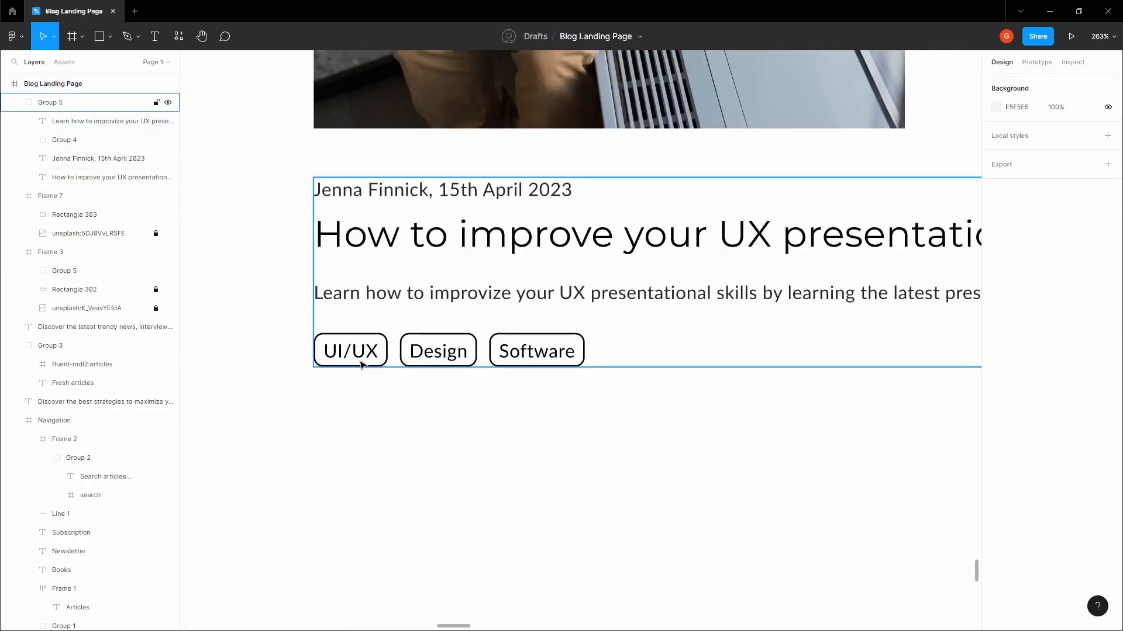
{"action": "left_click", "coordinate": [362, 360]}
{"action": "left_click", "coordinate": [435, 357], "text": "shift"}
{"action": "left_click", "coordinate": [543, 358], "text": "shift"}
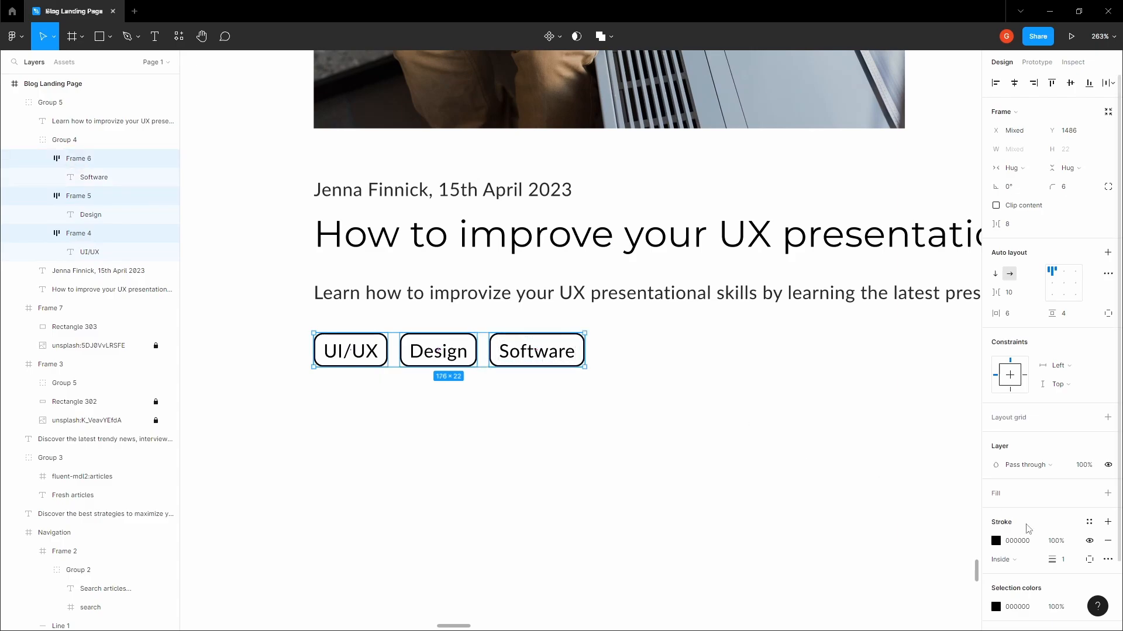
{"action": "left_click", "coordinate": [1024, 542]}
{"action": "type", "text": "2B2B2B"}
{"action": "left_click", "coordinate": [1024, 608]}
{"action": "left_click", "coordinate": [629, 474]}
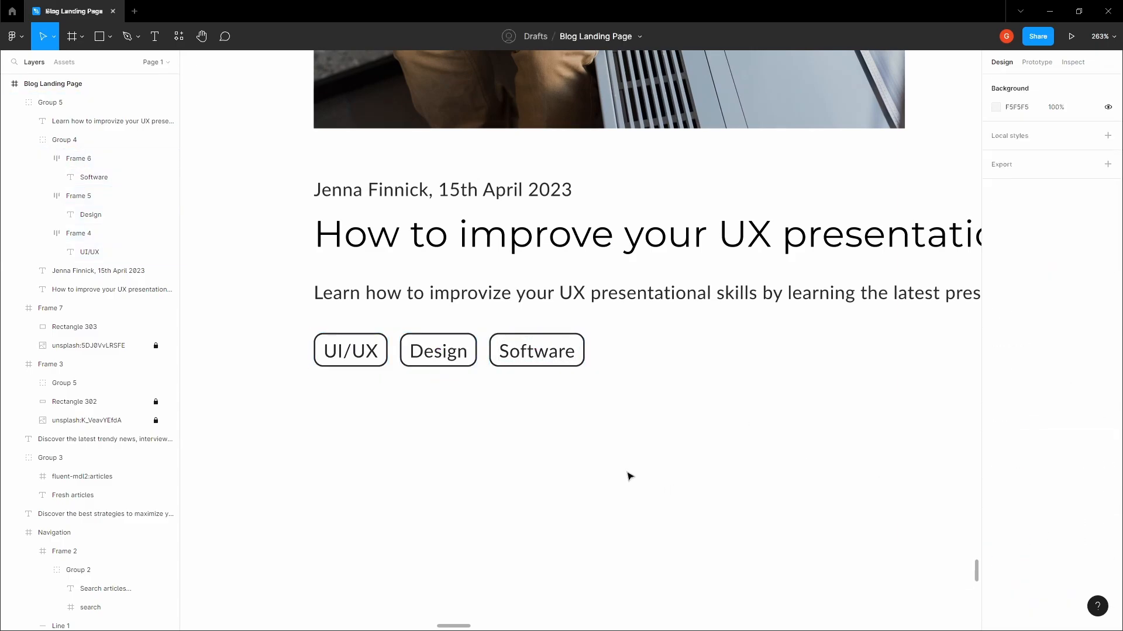
Move the copied text group up to Y 1377, closer to the laptop photo
{"action": "scroll", "coordinate": [629, 473], "scroll_direction": "down", "scroll_amount": 5}
{"action": "left_click", "coordinate": [444, 396]}
{"action": "left_click", "coordinate": [445, 399]}
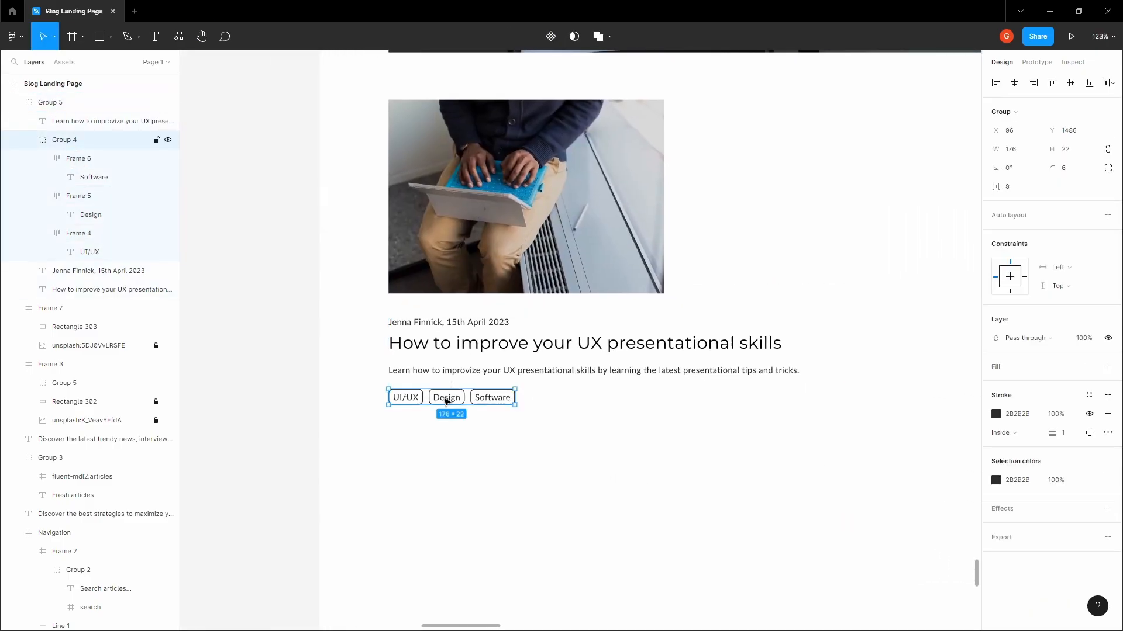
{"action": "left_click", "coordinate": [332, 364]}
{"action": "key", "text": "h"}
{"action": "left_click_drag", "start_coordinate": [332, 364], "coordinate": [365, 359]}
{"action": "key", "text": "v"}
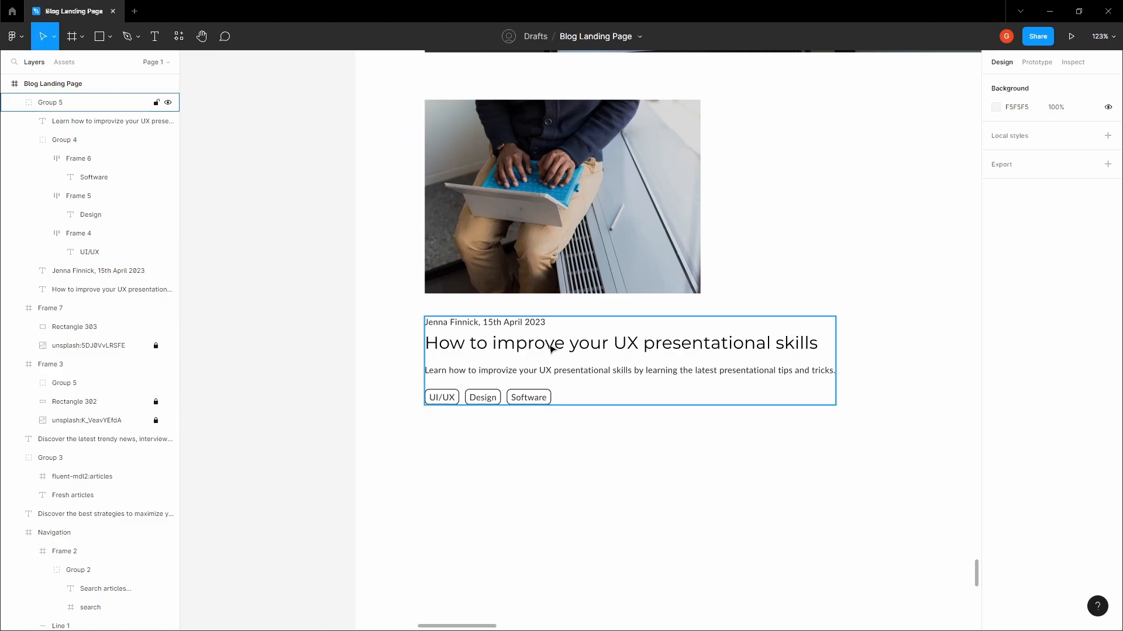
{"action": "left_click_drag", "start_coordinate": [550, 349], "coordinate": [528, 338]}
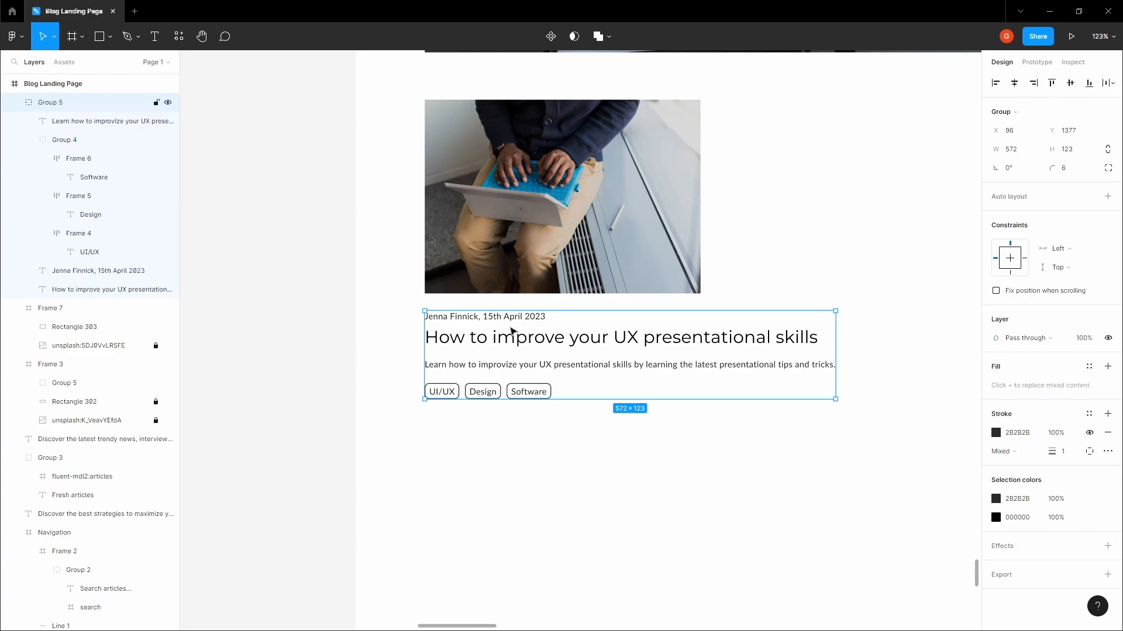
Replace the heading below the laptop photo with "Best Productivity Hacks"
{"action": "double_click", "coordinate": [531, 340]}
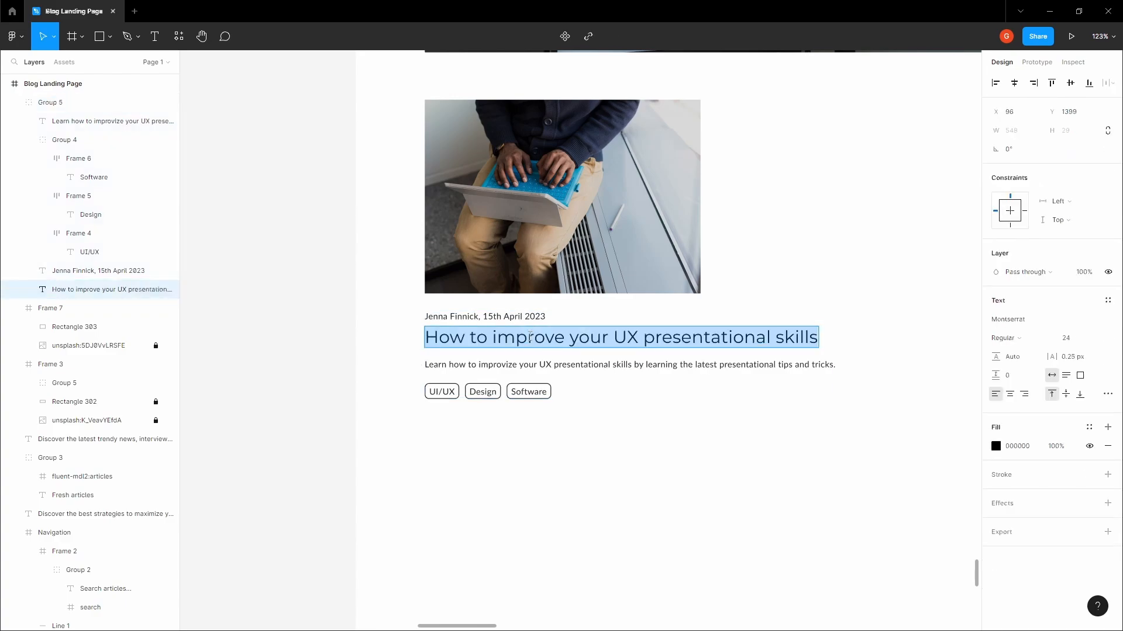
{"action": "type", "text": "Best Prod"}
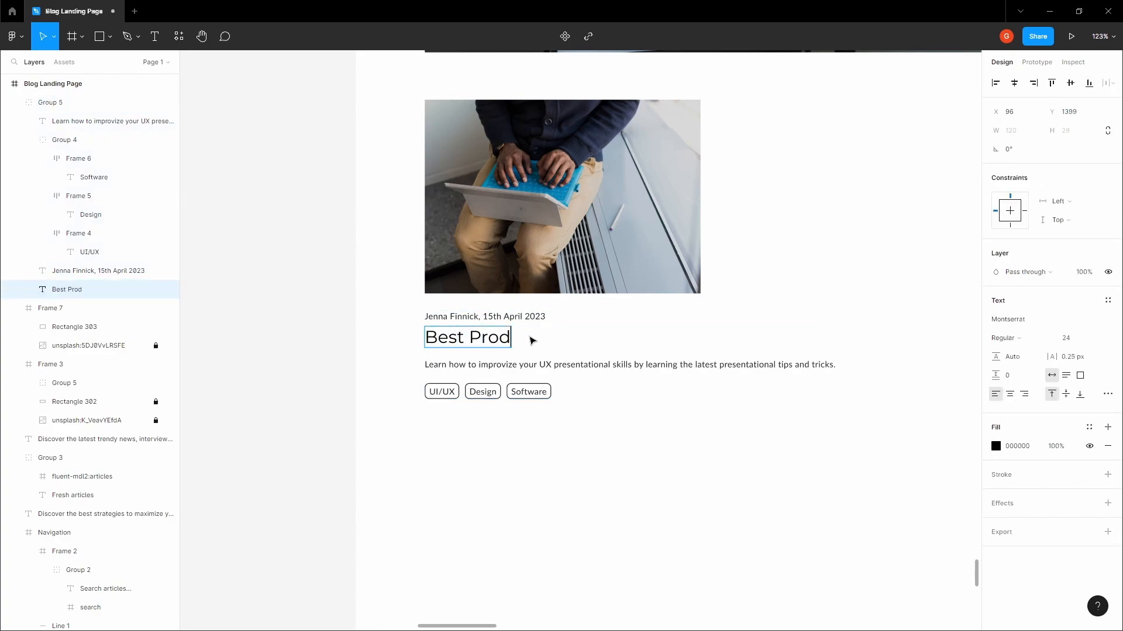
{"action": "type", "text": "uctivity Hac"}
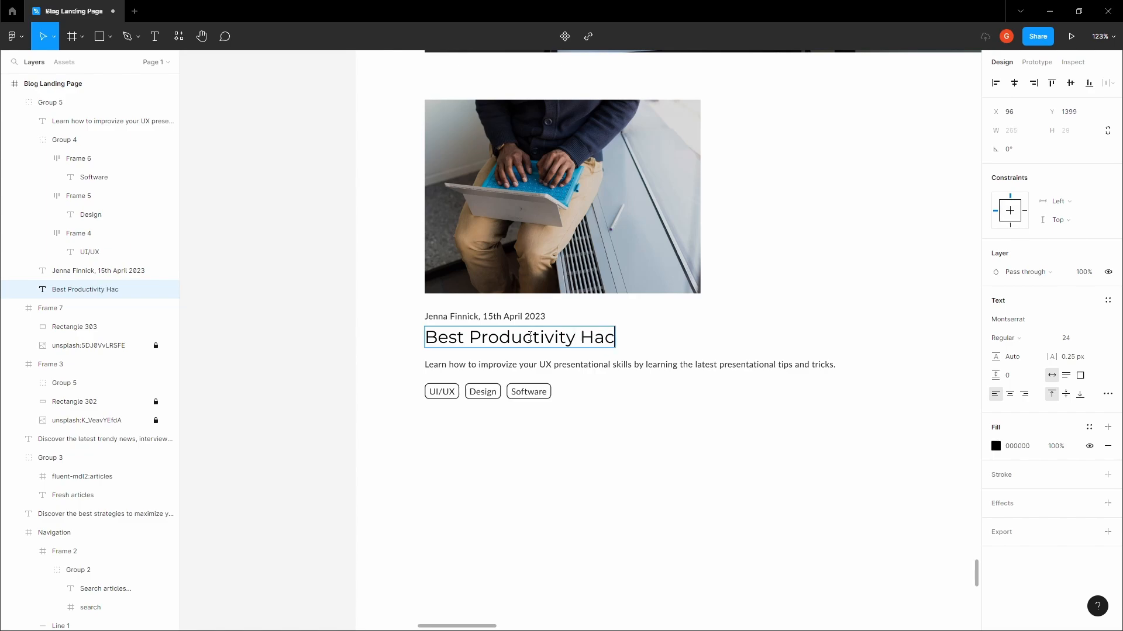
{"action": "type", "text": "ks"}
{"action": "left_click", "coordinate": [321, 336]}
Set the font weight of both the hero heading and the Best Productivity Hacks heading to Medium
{"action": "scroll", "coordinate": [379, 419], "scroll_direction": "down", "scroll_amount": 5}
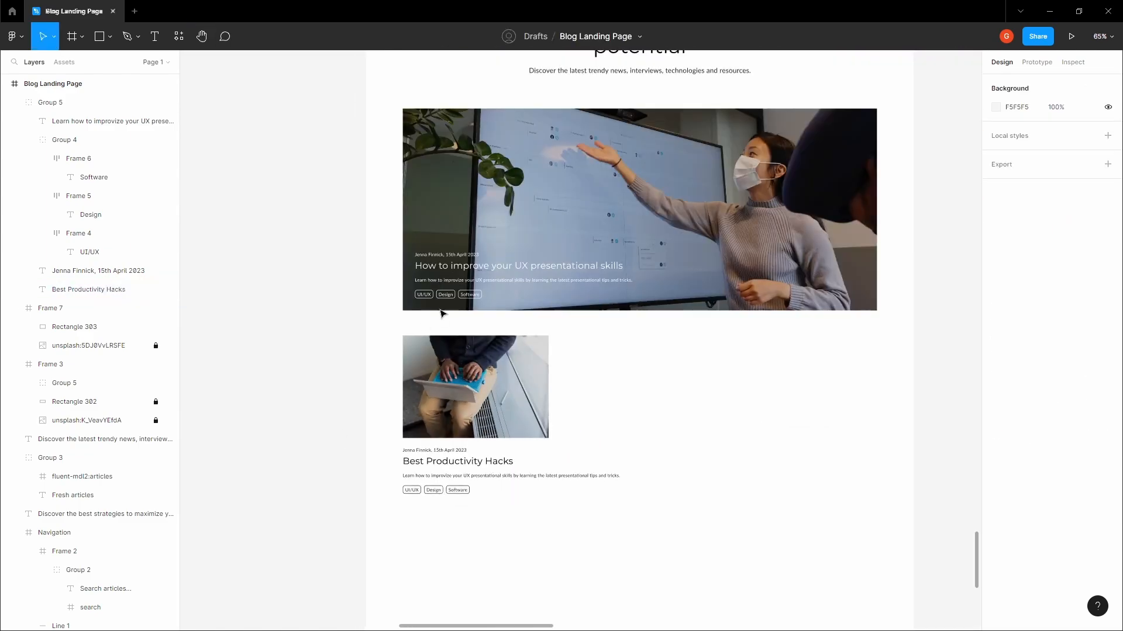
{"action": "left_click", "coordinate": [466, 273]}
{"action": "scroll", "coordinate": [445, 409], "scroll_direction": "down", "scroll_amount": 1}
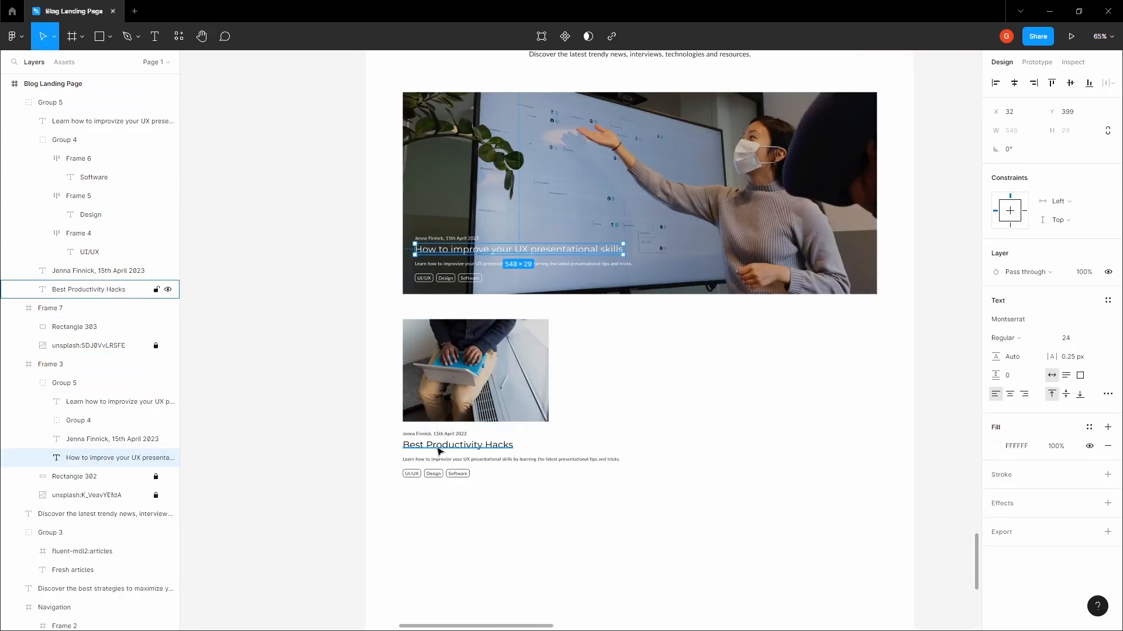
{"action": "left_click", "coordinate": [440, 448], "text": "shift"}
{"action": "left_click", "coordinate": [1010, 339]}
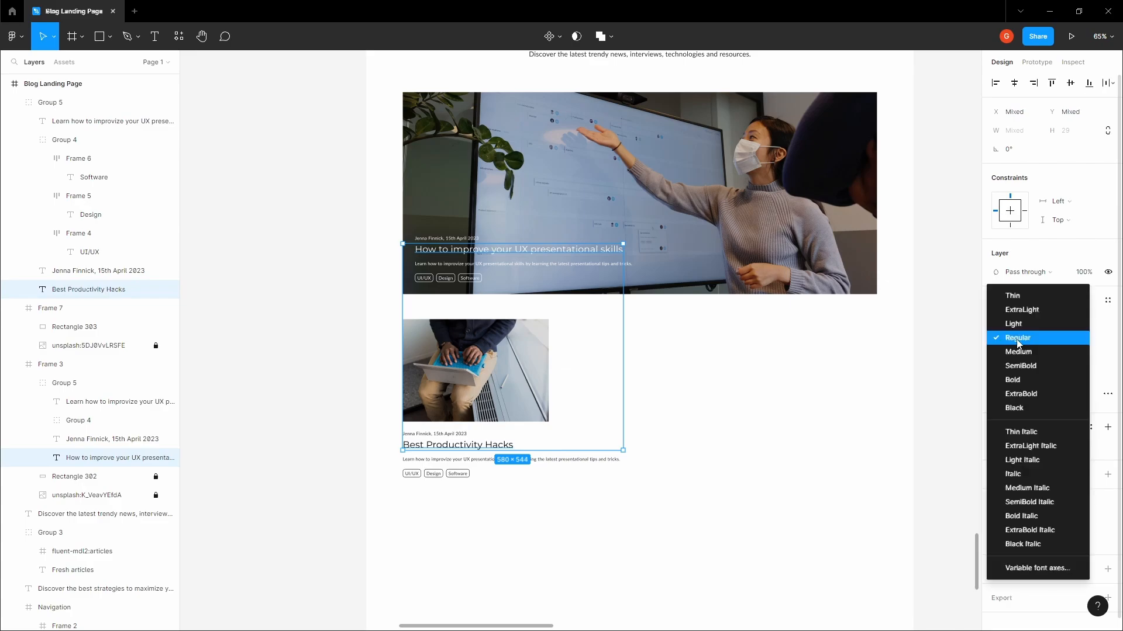
{"action": "left_click", "coordinate": [1018, 352]}
{"action": "left_click", "coordinate": [669, 388]}
Examine the text block below the laptop photo and compare its layout with the hero's text
{"action": "scroll", "coordinate": [484, 394], "scroll_direction": "down", "scroll_amount": 3}
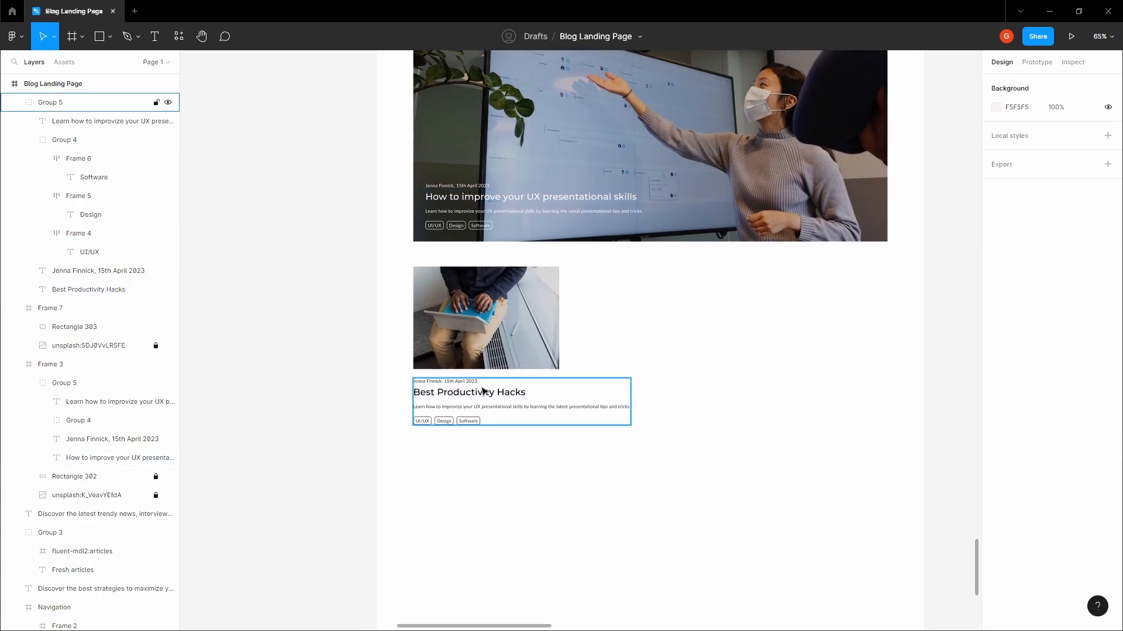
{"action": "left_click", "coordinate": [484, 394]}
{"action": "left_click", "coordinate": [649, 342]}
{"action": "left_click_drag", "start_coordinate": [648, 338], "coordinate": [676, 298]}
{"action": "scroll", "coordinate": [525, 368], "scroll_direction": "up", "scroll_amount": 4}
{"action": "left_click", "coordinate": [528, 346], "text": "ctrl"}
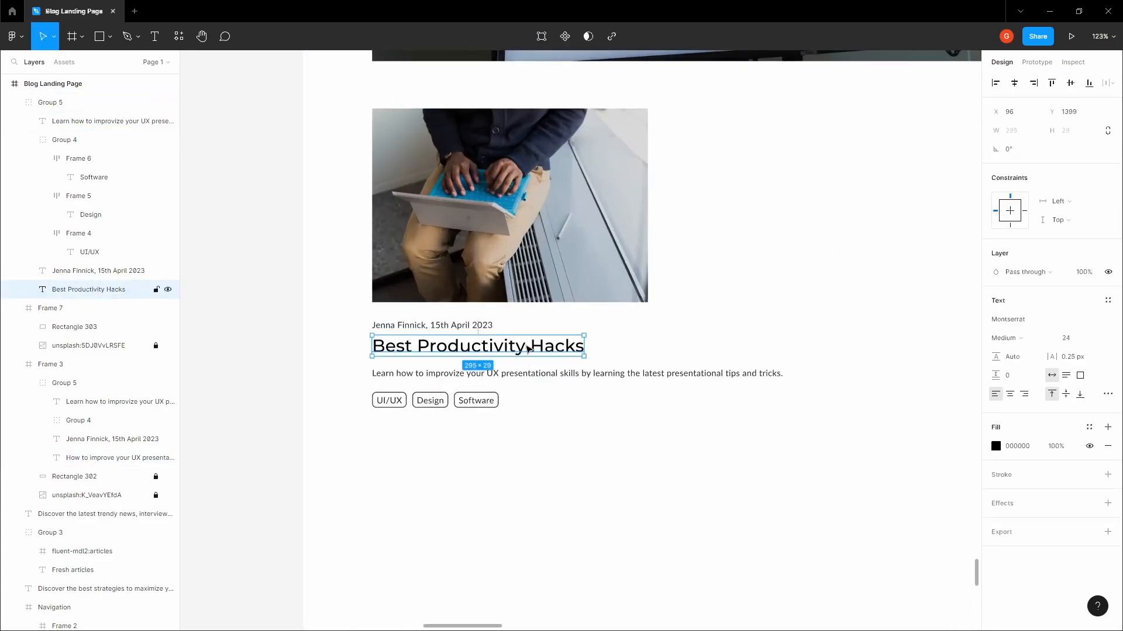
{"action": "double_click", "coordinate": [508, 374]}
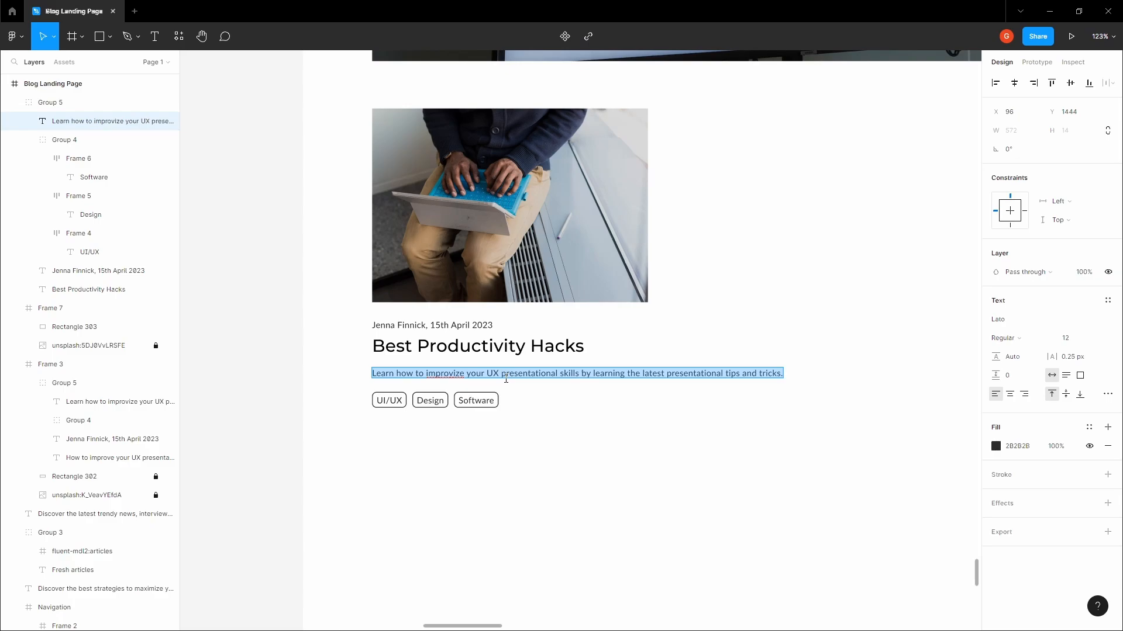
{"action": "left_click", "coordinate": [506, 407]}
{"action": "scroll", "coordinate": [508, 409], "scroll_direction": "down", "scroll_amount": 4}
{"action": "left_click_drag", "start_coordinate": [373, 232], "coordinate": [261, 409]}
{"action": "left_click_drag", "start_coordinate": [491, 317], "coordinate": [489, 327]}
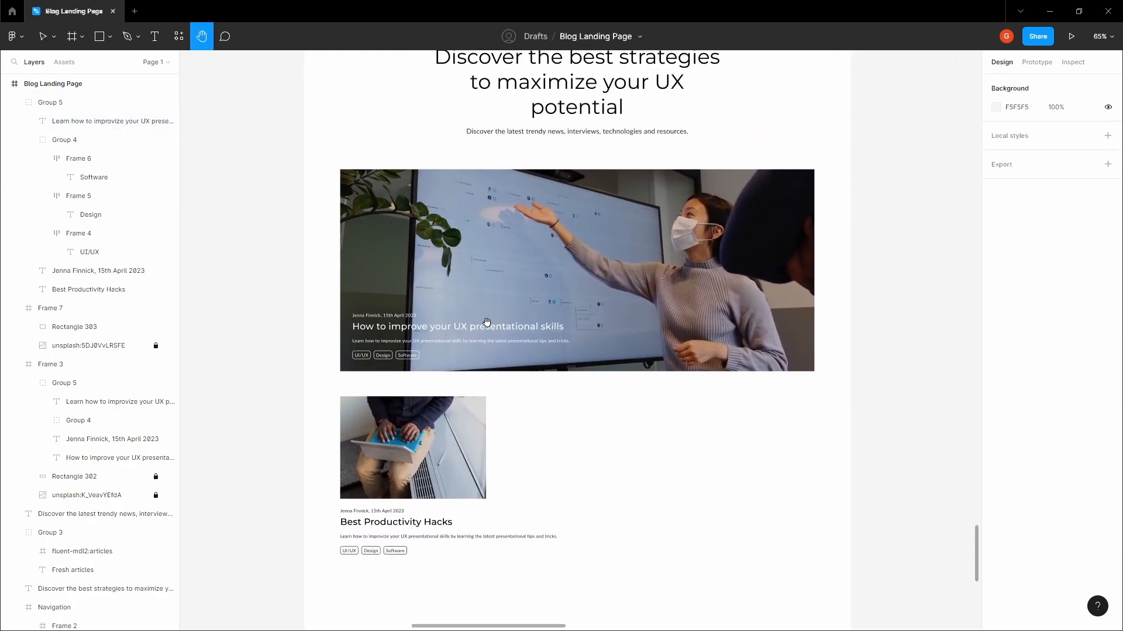
{"action": "scroll", "coordinate": [456, 333], "scroll_direction": "up", "scroll_amount": 3}
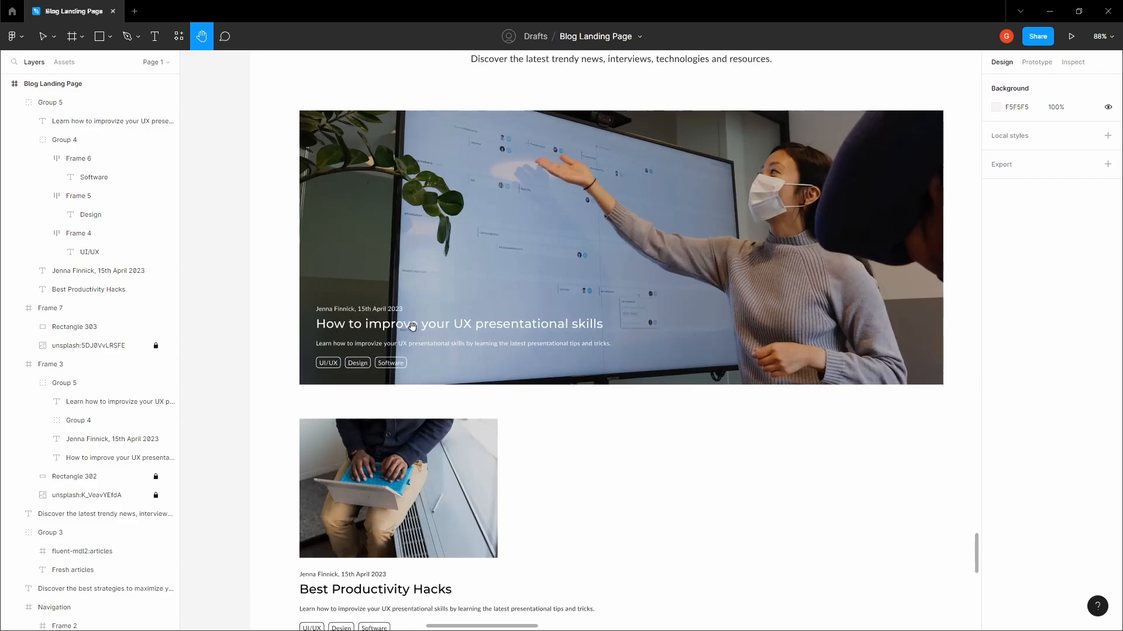
{"action": "scroll", "coordinate": [520, 345], "scroll_direction": "down", "scroll_amount": 4}
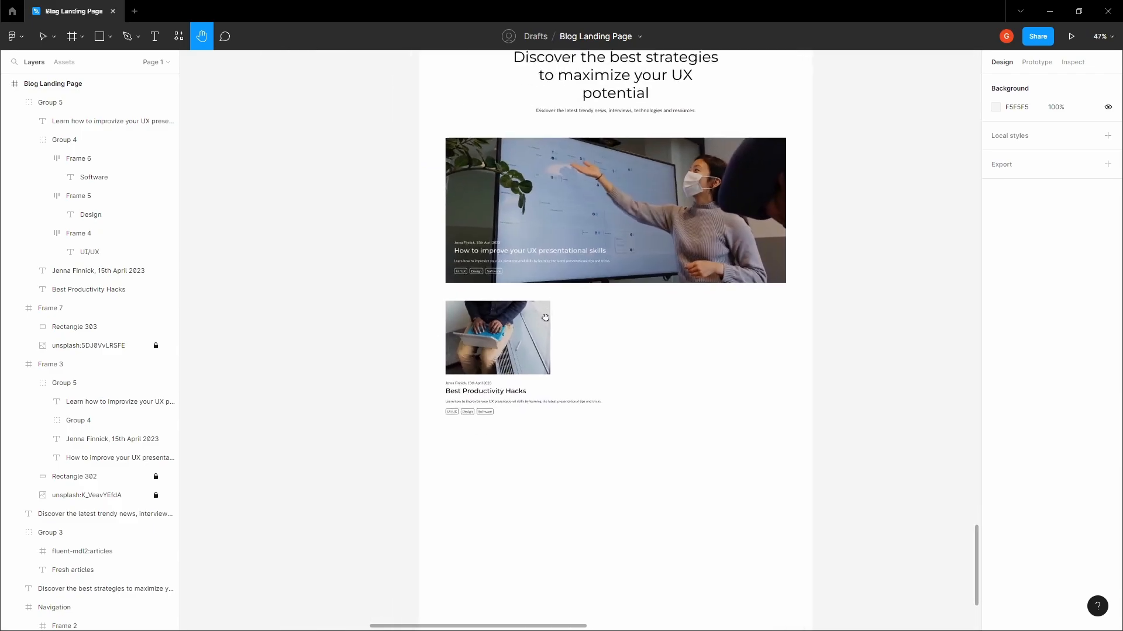
Narrow the description text below the Best Productivity Hacks heading to 384 wide, matching the laptop photo's width
{"action": "scroll", "coordinate": [519, 345], "scroll_direction": "up", "scroll_amount": 8}
{"action": "key", "text": "v"}
{"action": "left_click", "coordinate": [522, 345]}
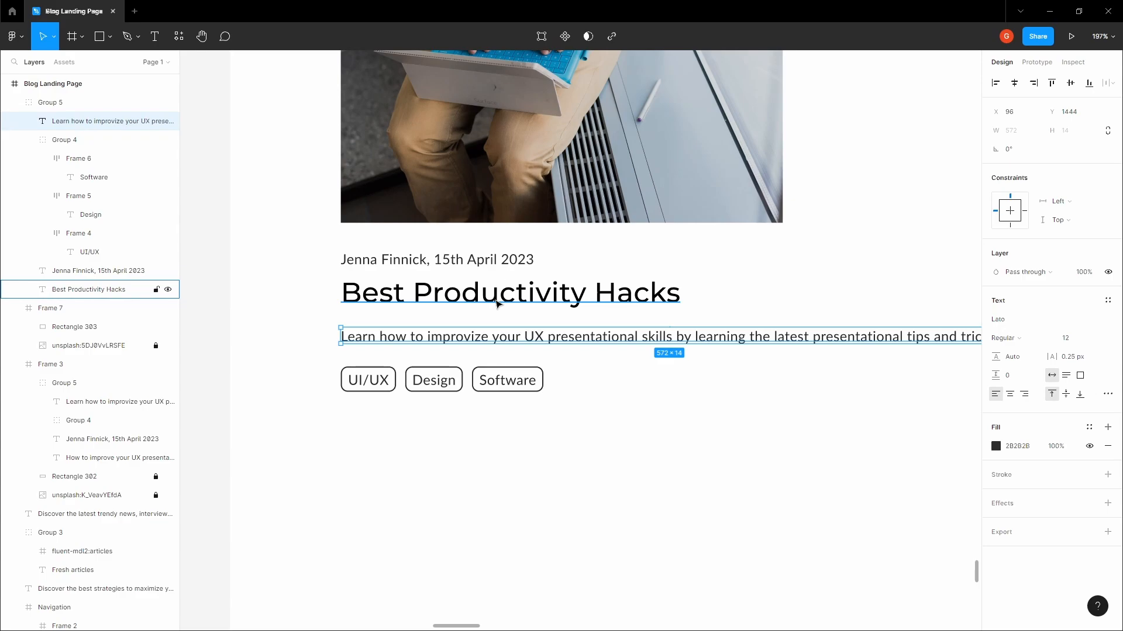
{"action": "scroll", "coordinate": [496, 303], "scroll_direction": "down", "scroll_amount": 1}
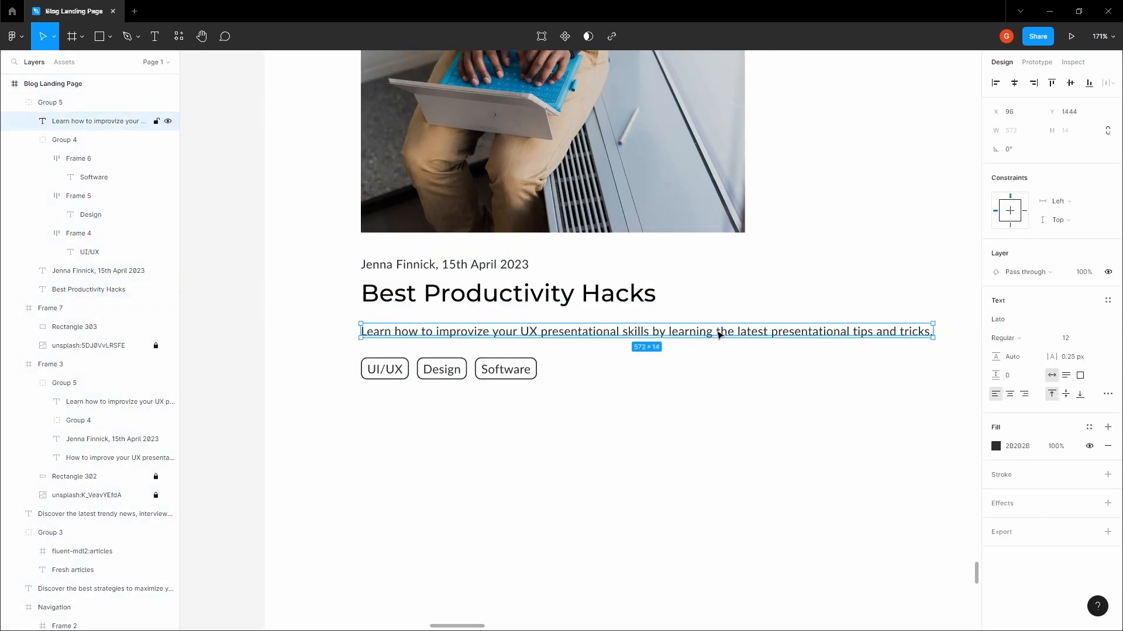
{"action": "double_click", "coordinate": [718, 333]}
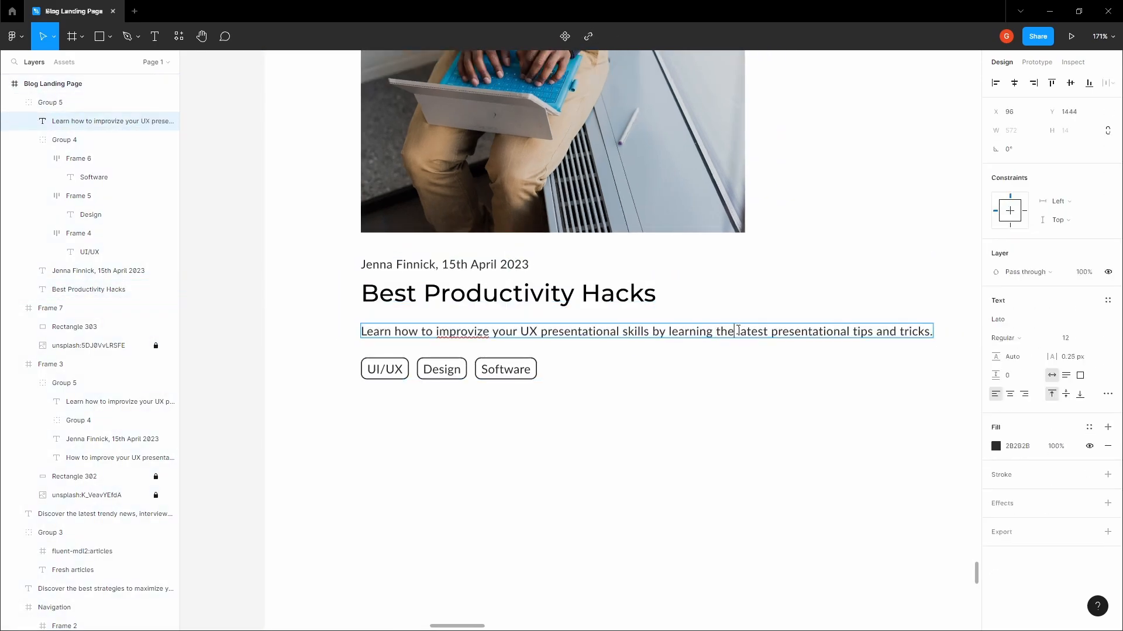
{"action": "key", "text": "Escape"}
{"action": "left_click_drag", "start_coordinate": [935, 332], "coordinate": [745, 326]}
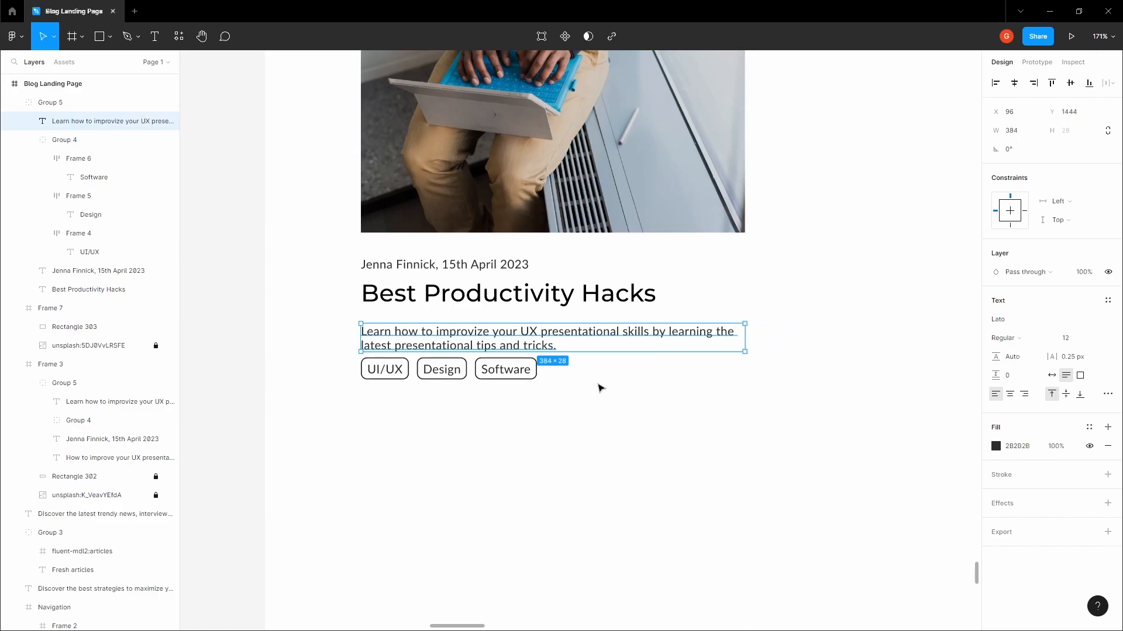
Move the group of three tags below the laptop photo down to Y 1492
{"action": "left_click", "coordinate": [506, 369]}
{"action": "left_click", "coordinate": [506, 369]}
{"action": "key", "text": "shift+Down"}
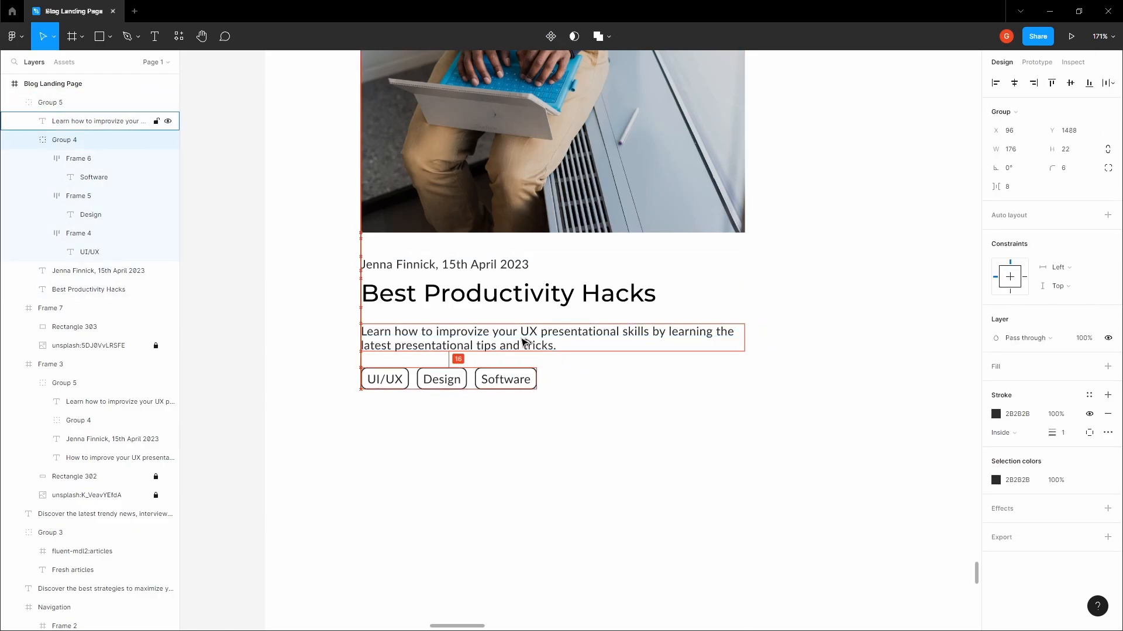
{"action": "key", "text": "Down"}
{"action": "key", "text": "Down"}
{"action": "key", "text": "Down"}
{"action": "key", "text": "Down"}
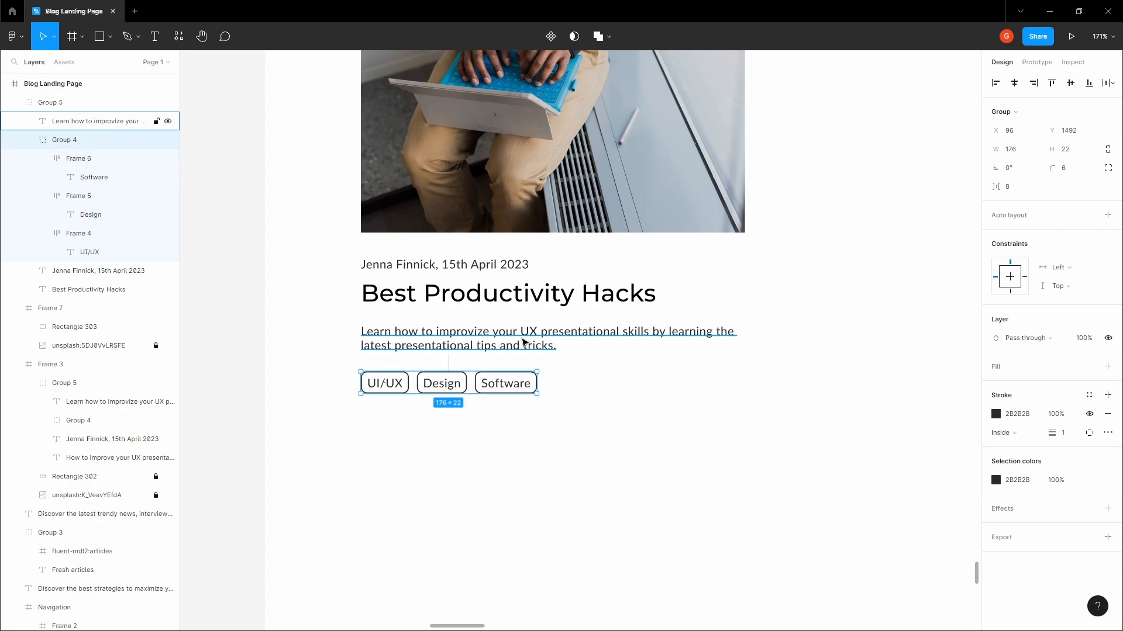
Show the layout grids and group the laptop photo with its text and tags as one article card
{"action": "scroll", "coordinate": [523, 341], "scroll_direction": "down", "scroll_amount": 4}
{"action": "left_click", "coordinate": [381, 326]}
{"action": "key", "text": "space"}
{"action": "left_click_drag", "start_coordinate": [380, 325], "coordinate": [283, 318]}
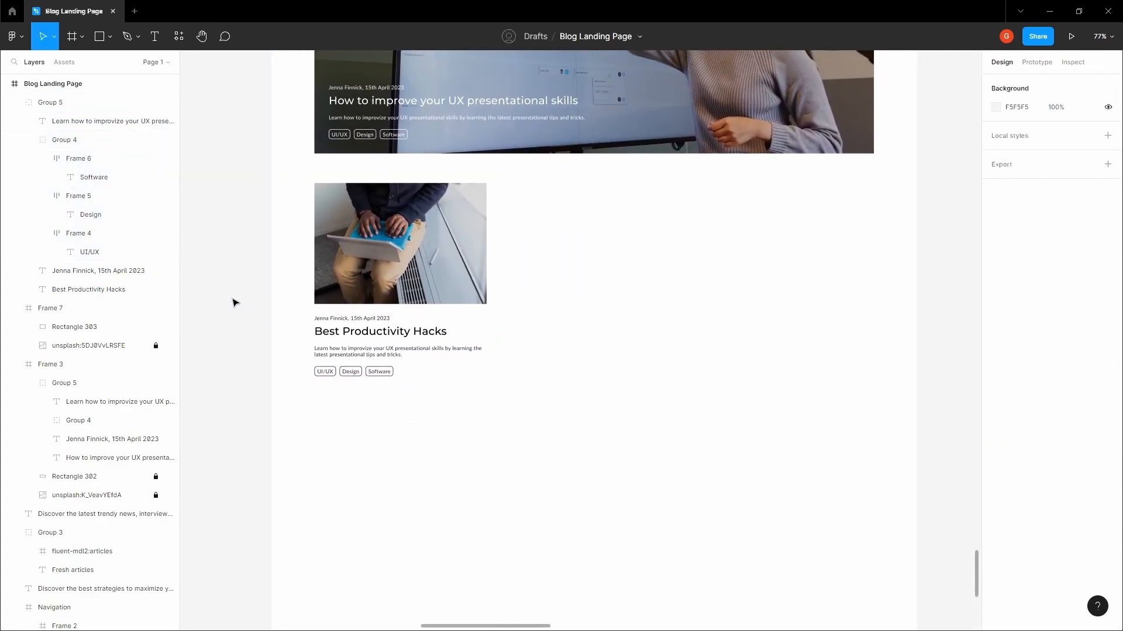
{"action": "key", "text": "shift+g"}
{"action": "left_click", "coordinate": [387, 240]}
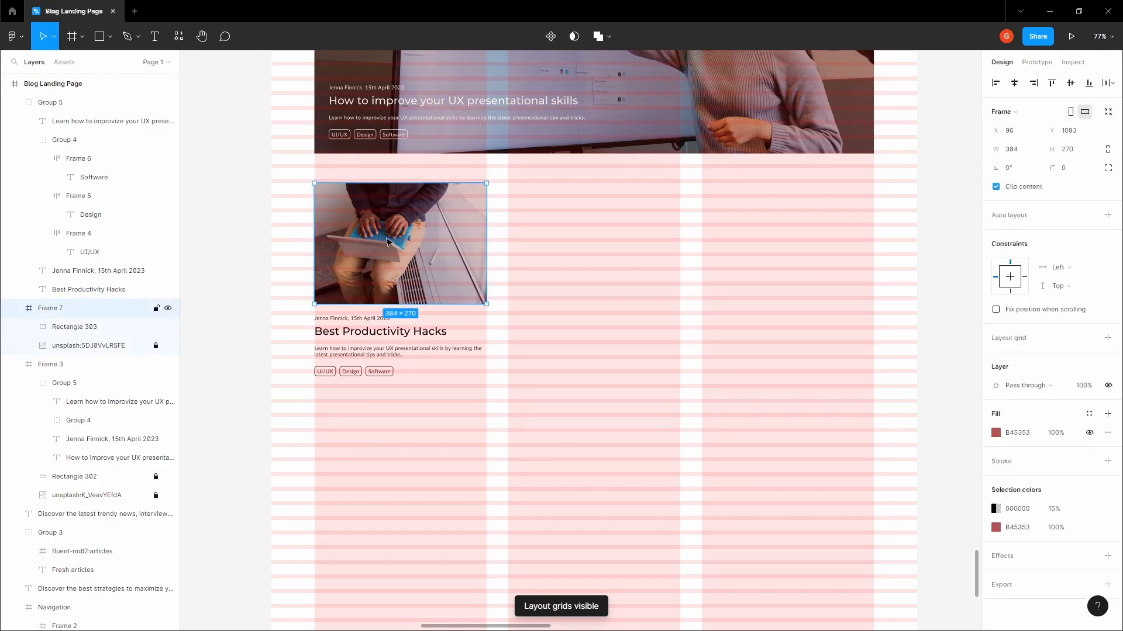
{"action": "left_click", "coordinate": [521, 262]}
{"action": "left_click_drag", "start_coordinate": [330, 437], "coordinate": [533, 228]}
{"action": "key", "text": "ctrl+g"}
Duplicate the article card group into the second and third grid columns
{"action": "scroll", "coordinate": [469, 229], "scroll_direction": "up", "scroll_amount": 5}
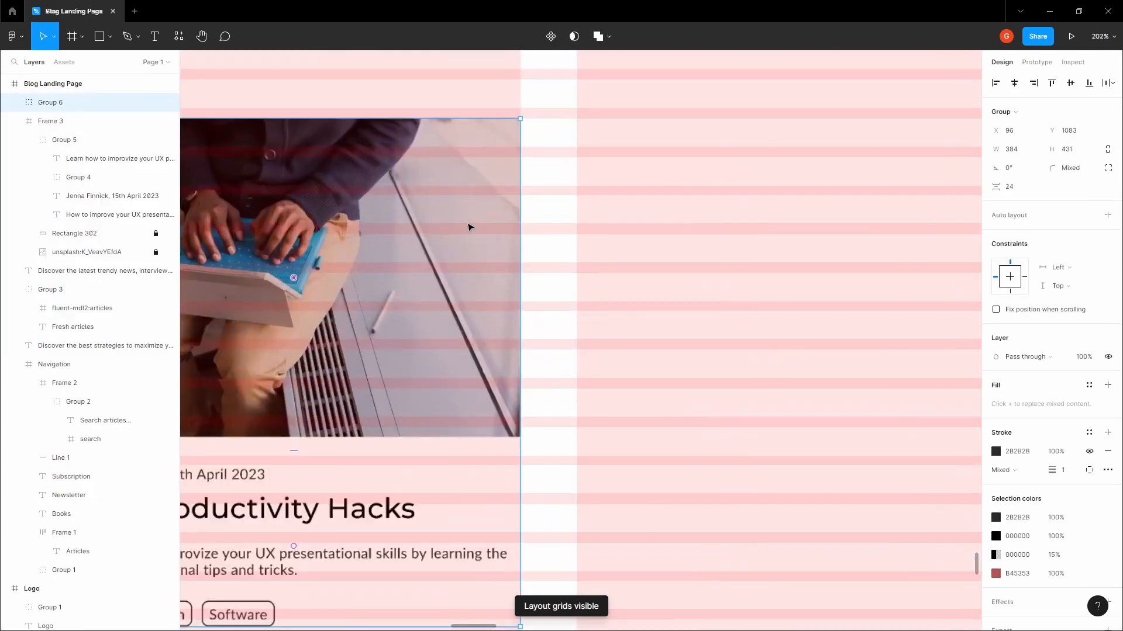
{"action": "scroll", "coordinate": [424, 168], "scroll_direction": "down", "scroll_amount": 5}
{"action": "scroll", "coordinate": [324, 169], "scroll_direction": "up", "scroll_amount": 5}
{"action": "scroll", "coordinate": [336, 138], "scroll_direction": "down", "scroll_amount": 4}
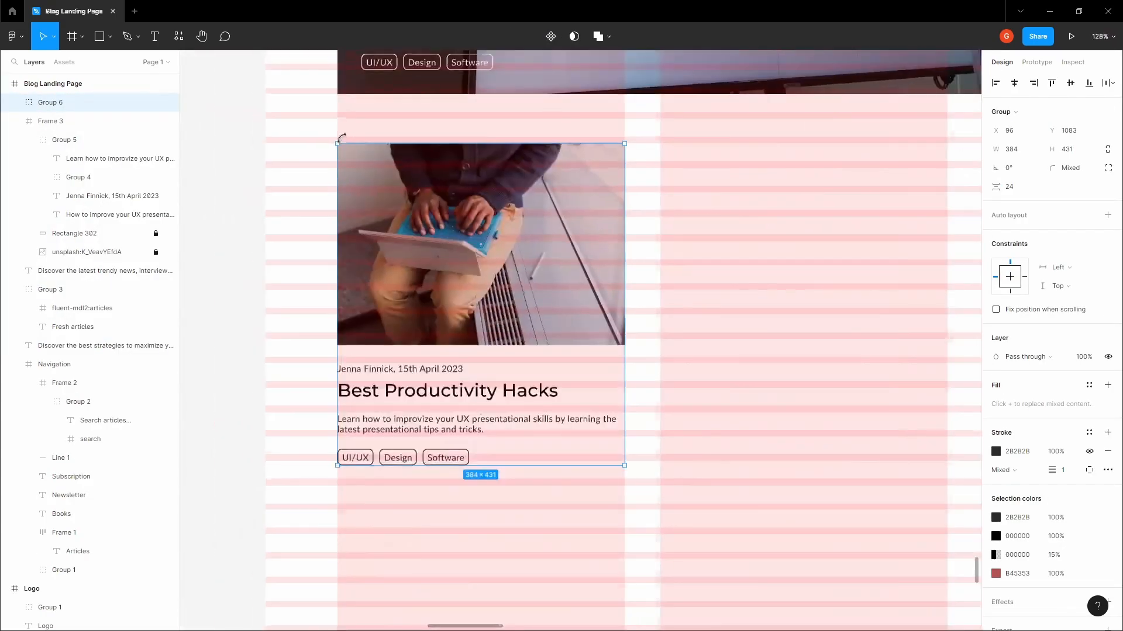
{"action": "scroll", "coordinate": [623, 157], "scroll_direction": "up", "scroll_amount": 6}
{"action": "scroll", "coordinate": [624, 157], "scroll_direction": "down", "scroll_amount": 8}
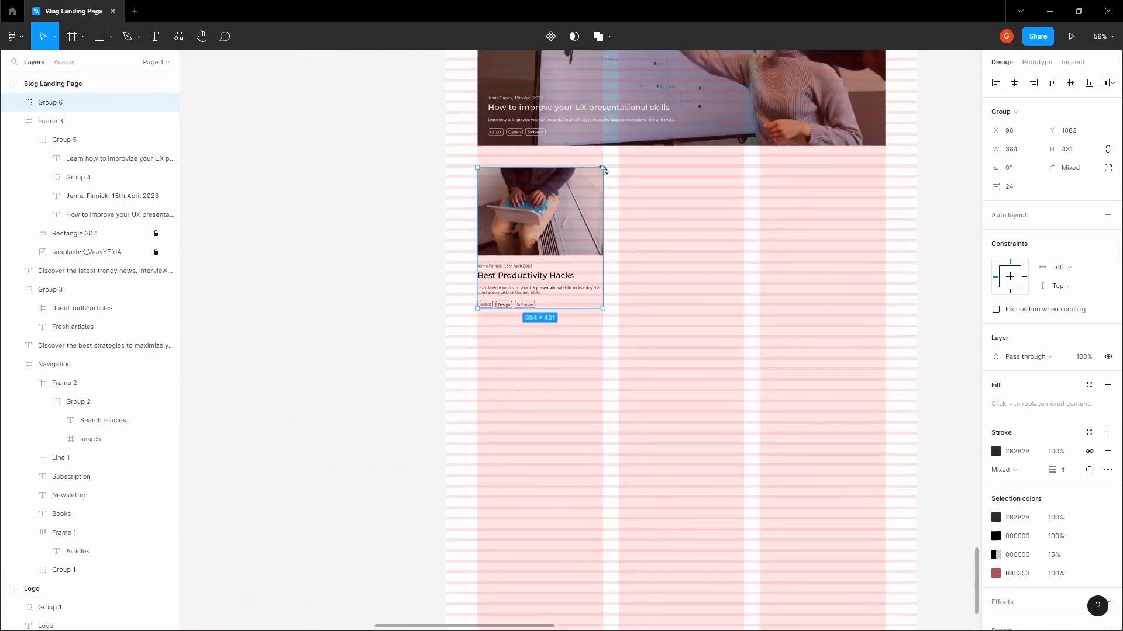
{"action": "left_click", "coordinate": [462, 181]}
{"action": "scroll", "coordinate": [462, 181], "scroll_direction": "right", "scroll_amount": 3}
{"action": "left_click", "coordinate": [417, 233]}
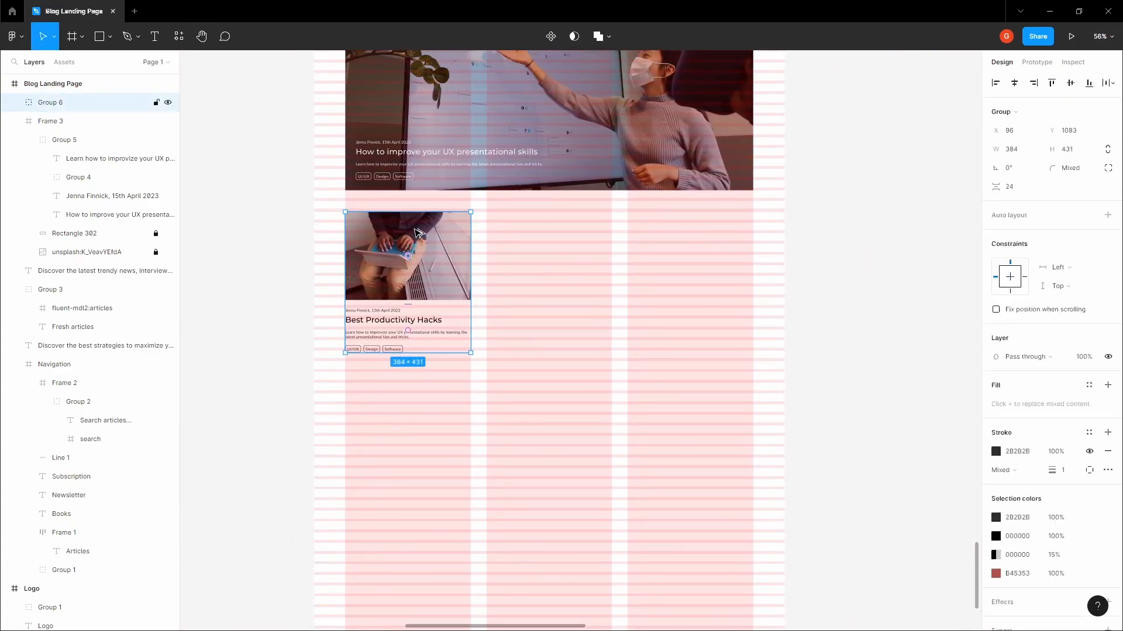
{"action": "left_click_drag", "start_coordinate": [416, 233], "coordinate": [733, 242]}
{"action": "left_click", "coordinate": [837, 241]}
Duplicate the notebook photo and the lowest photo of the Images frame and place the copies beside the Blog Landing Page frame
{"action": "key", "text": "space"}
{"action": "scroll", "coordinate": [847, 239], "scroll_direction": "down", "scroll_amount": 10}
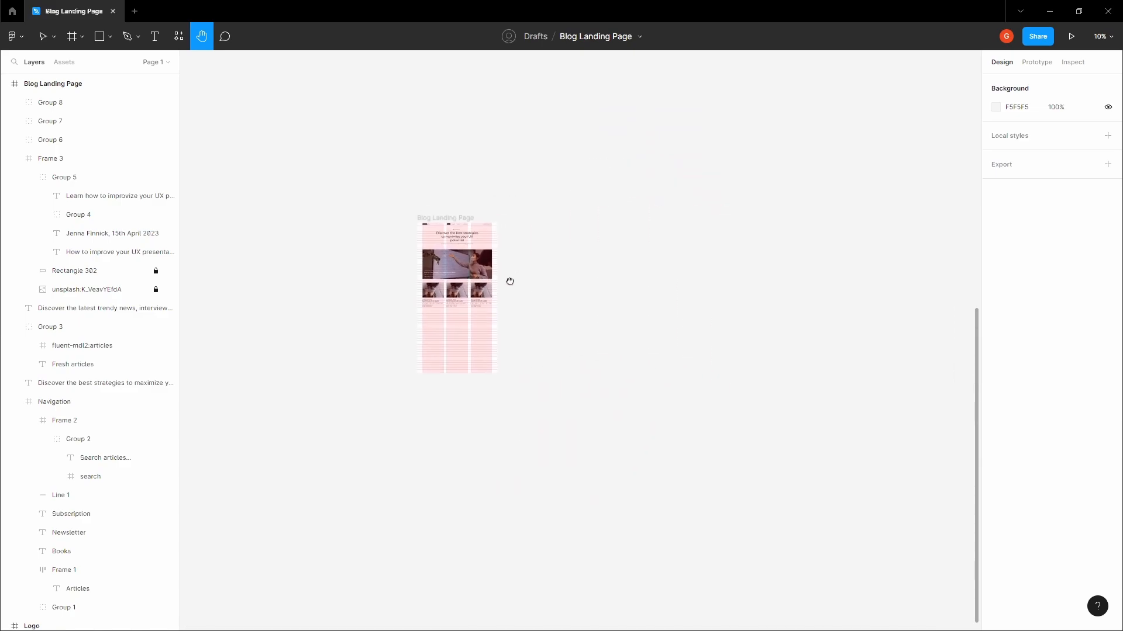
{"action": "scroll", "coordinate": [538, 358], "scroll_direction": "up", "scroll_amount": 3}
{"action": "left_click", "coordinate": [530, 256]}
{"action": "left_click", "coordinate": [508, 299], "text": "shift"}
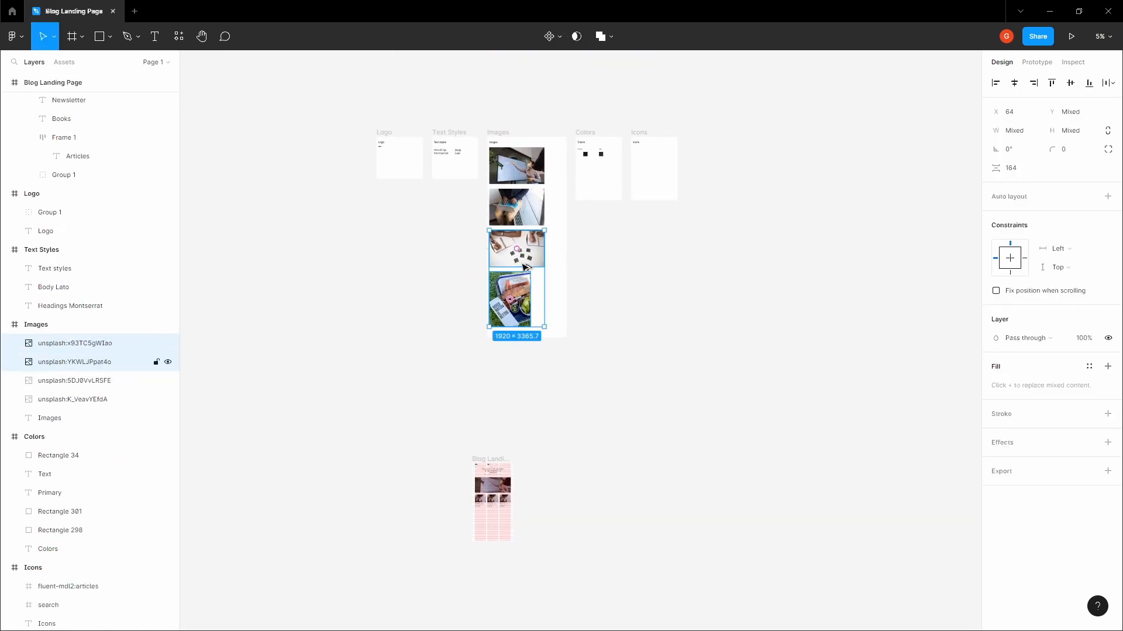
{"action": "left_click_drag", "start_coordinate": [509, 299], "coordinate": [706, 306]}
{"action": "left_click", "coordinate": [563, 418]}
{"action": "scroll", "coordinate": [707, 306], "scroll_direction": "up", "scroll_amount": 3}
Replace the middle card's laptop photo with the notebook photo, sized 442 by 295 and centred in its frame
{"action": "right_click", "coordinate": [710, 302]}
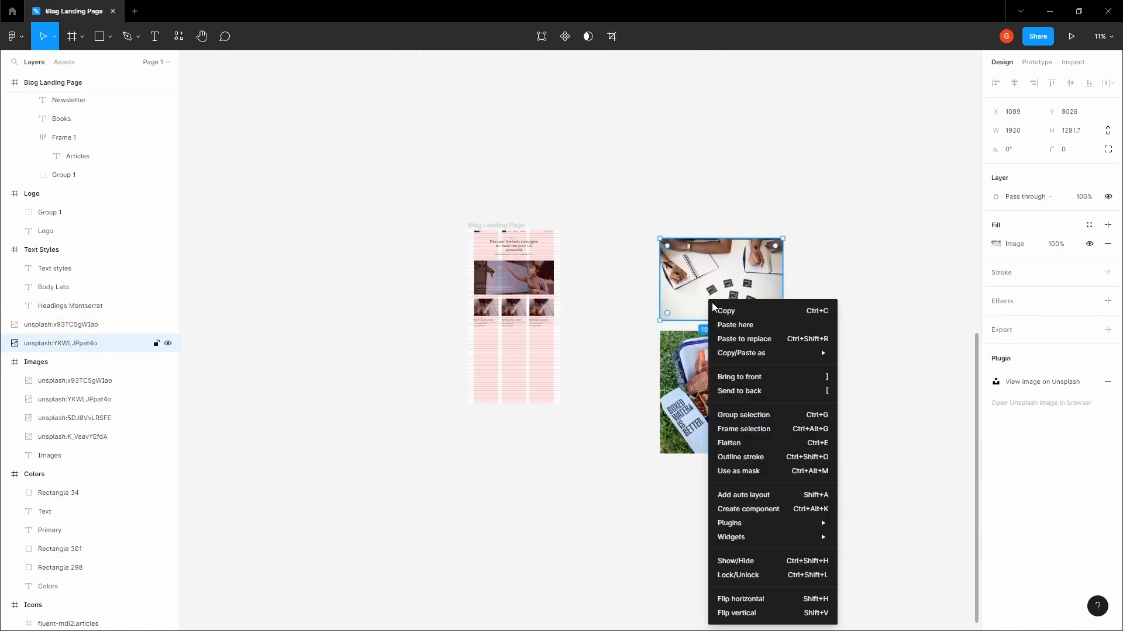
{"action": "left_click", "coordinate": [599, 310]}
{"action": "left_click_drag", "start_coordinate": [515, 304], "coordinate": [586, 301]}
{"action": "scroll", "coordinate": [587, 301], "scroll_direction": "up", "scroll_amount": 4}
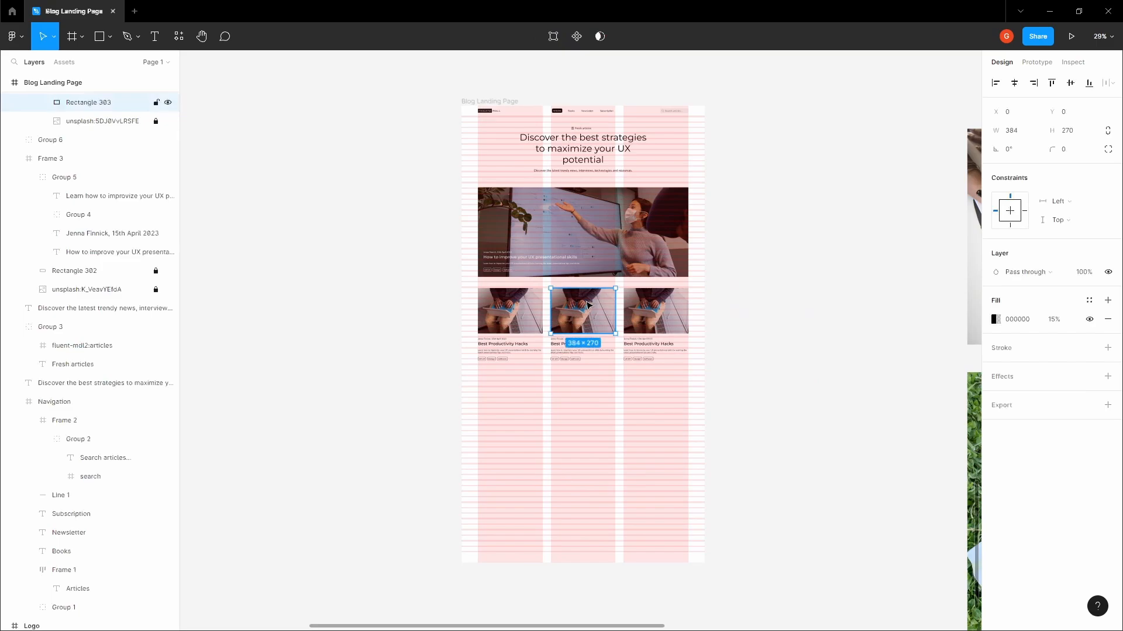
{"action": "scroll", "coordinate": [134, 176], "scroll_direction": "up", "scroll_amount": 3}
{"action": "left_click", "coordinate": [108, 239]}
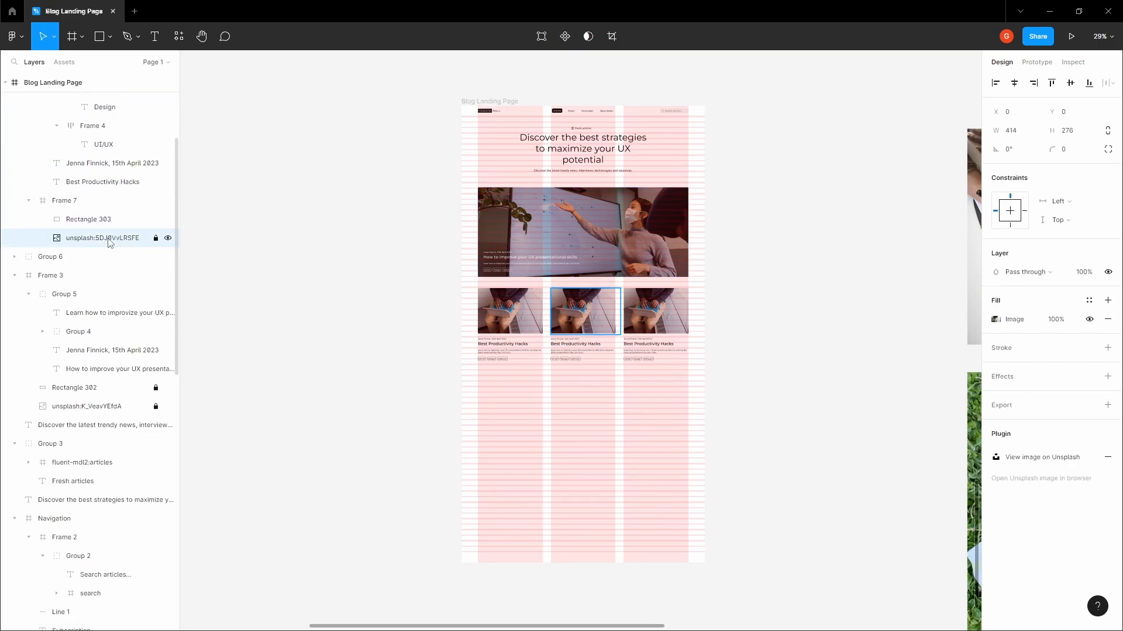
{"action": "right_click", "coordinate": [115, 243]}
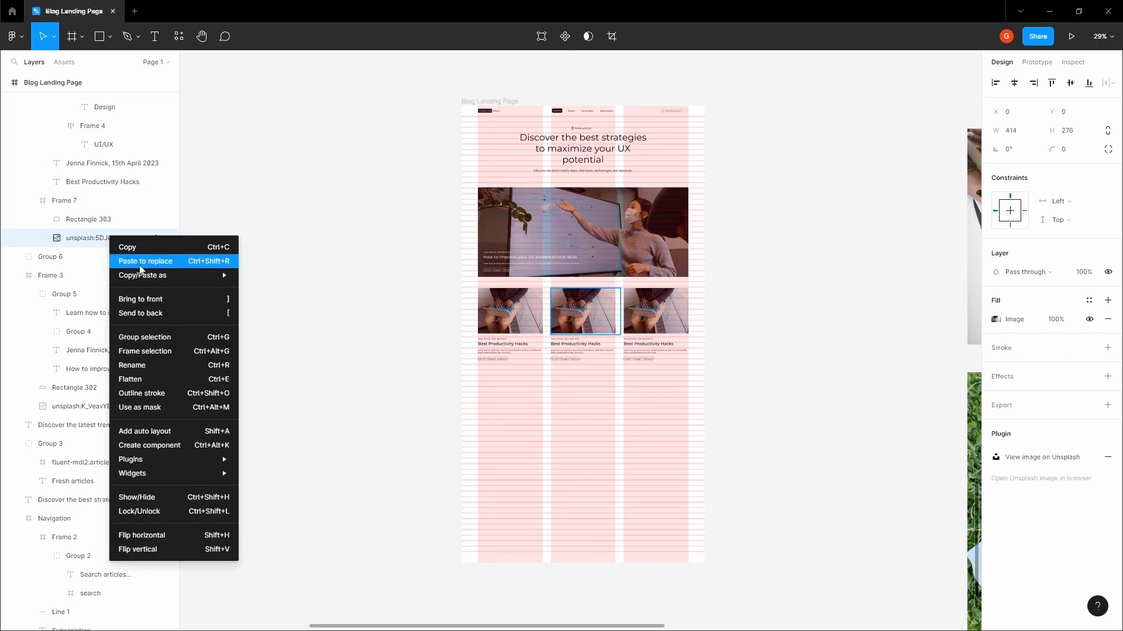
{"action": "left_click", "coordinate": [141, 270]}
{"action": "left_click_drag", "start_coordinate": [871, 503], "coordinate": [587, 338]}
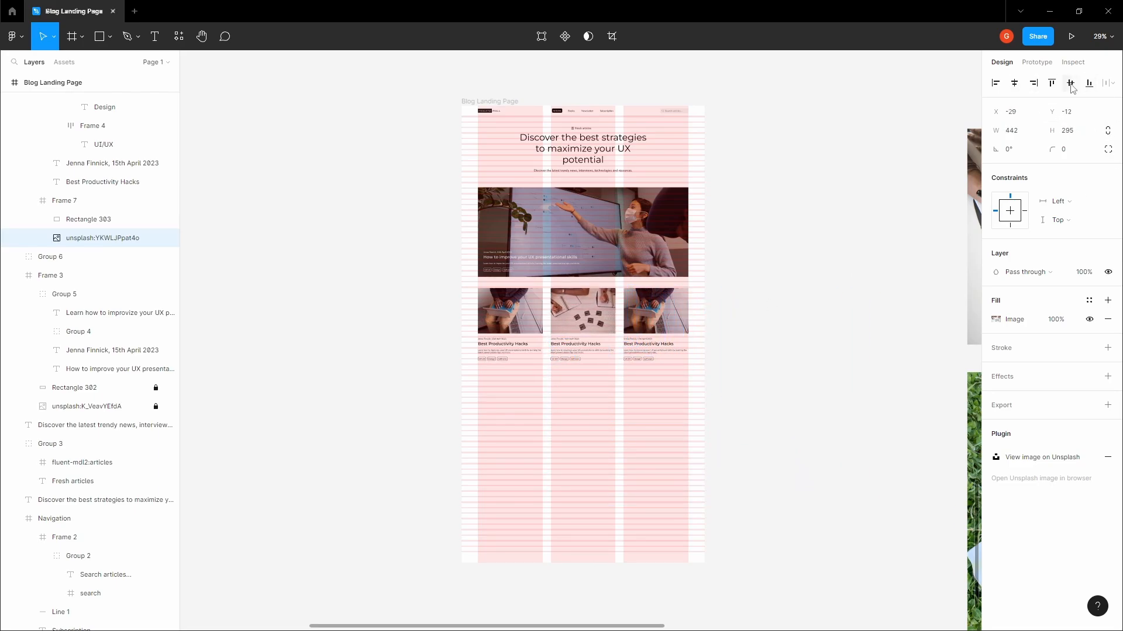
{"action": "left_click", "coordinate": [810, 226]}
Replace the middle card's heading with "How to properly note"
{"action": "key", "text": "space"}
{"action": "left_click_drag", "start_coordinate": [711, 270], "coordinate": [749, 190]}
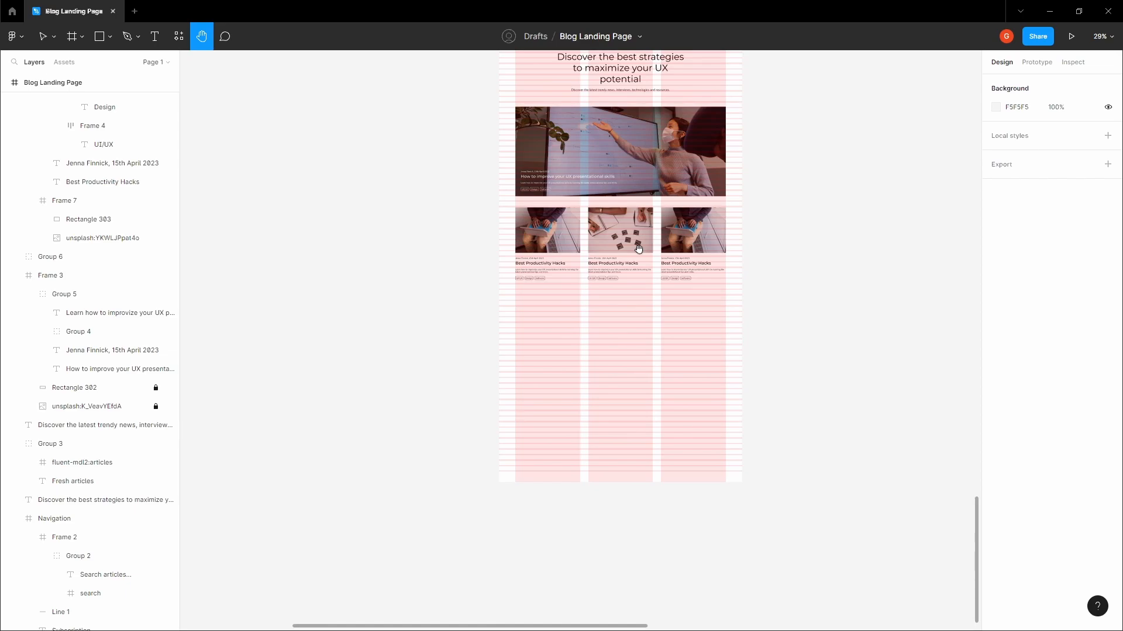
{"action": "scroll", "coordinate": [638, 249], "scroll_direction": "up", "scroll_amount": 5}
{"action": "key", "text": "v"}
{"action": "double_click", "coordinate": [563, 308]}
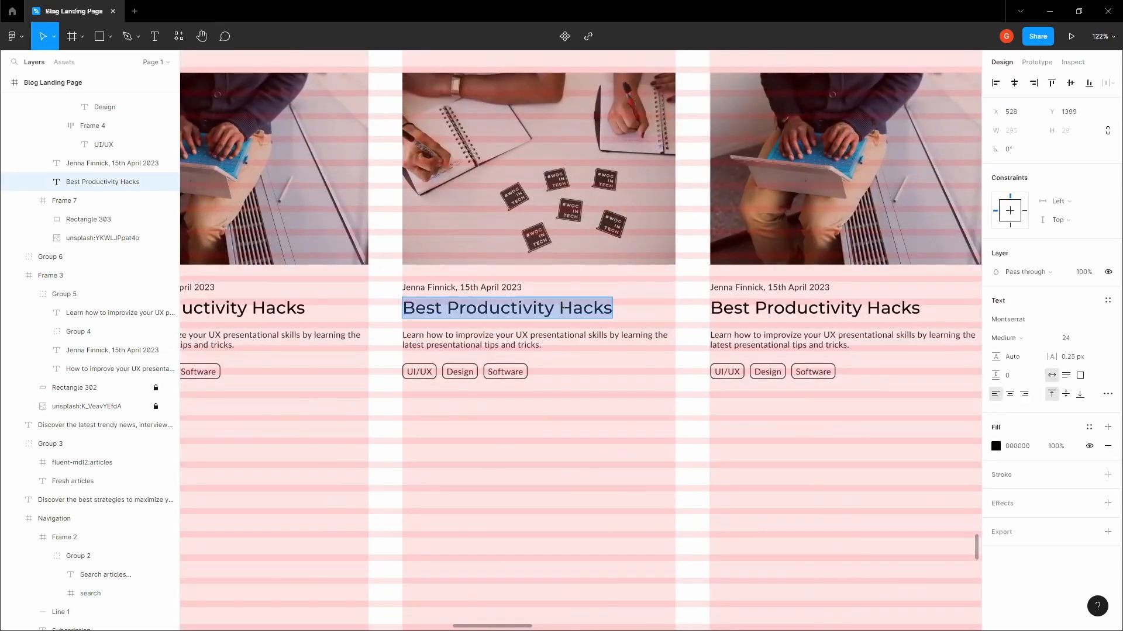
{"action": "type", "text": "How to properly "}
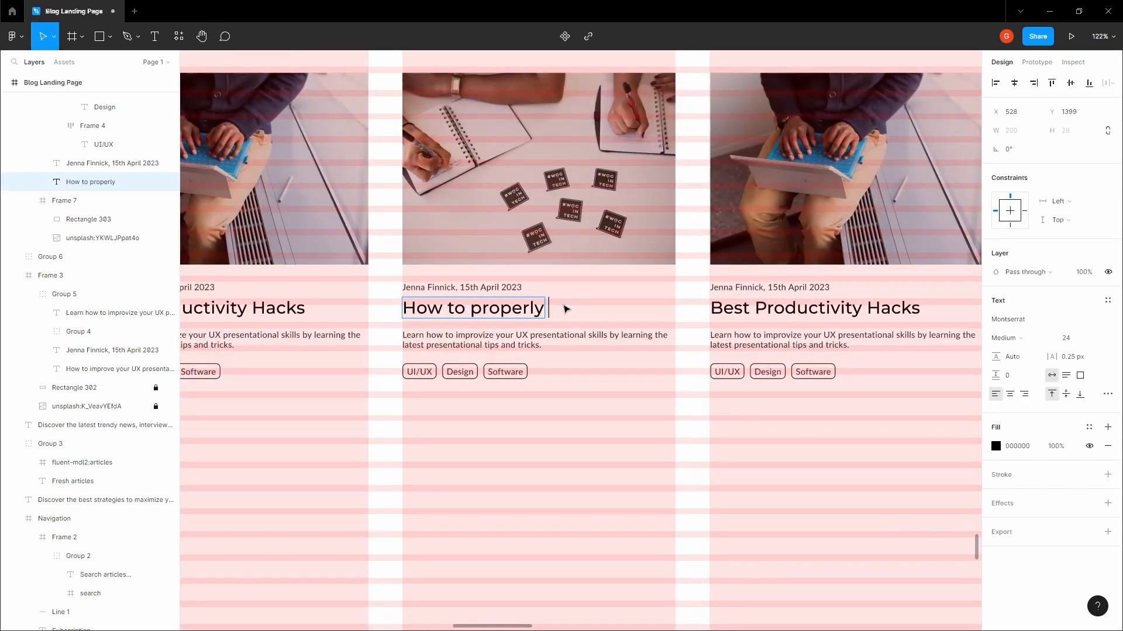
{"action": "type", "text": "note"}
Replace the middle card's description with "Learn how to take notes more effectively and make them more memorable to keep things tidy."
{"action": "double_click", "coordinate": [541, 345]}
{"action": "left_click", "coordinate": [541, 345]}
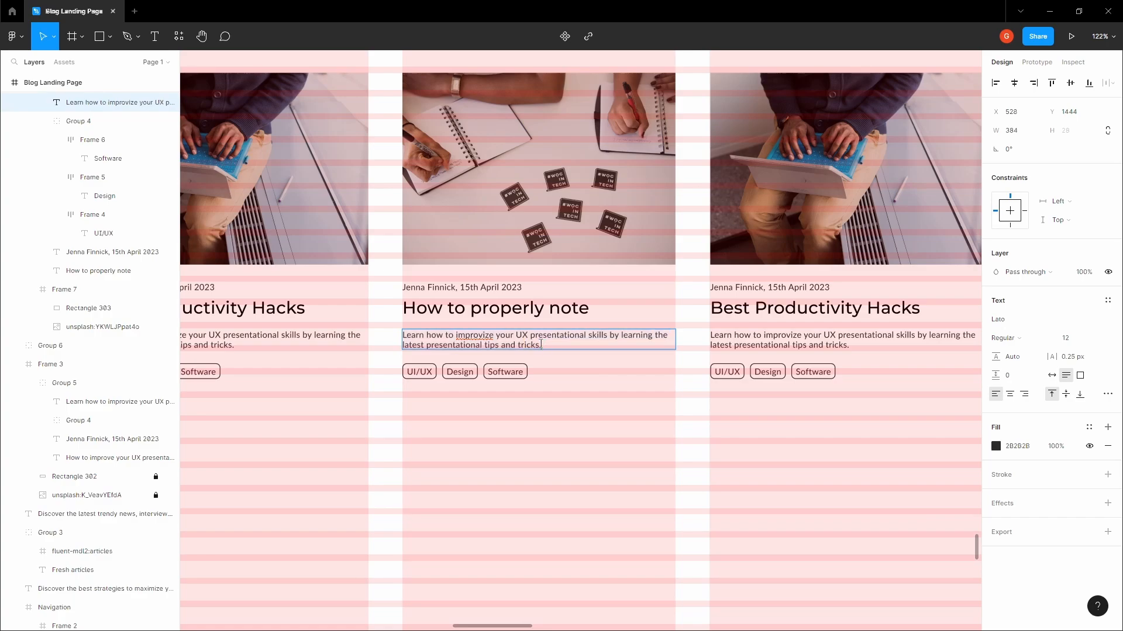
{"action": "left_click_drag", "start_coordinate": [541, 345], "coordinate": [375, 323]}
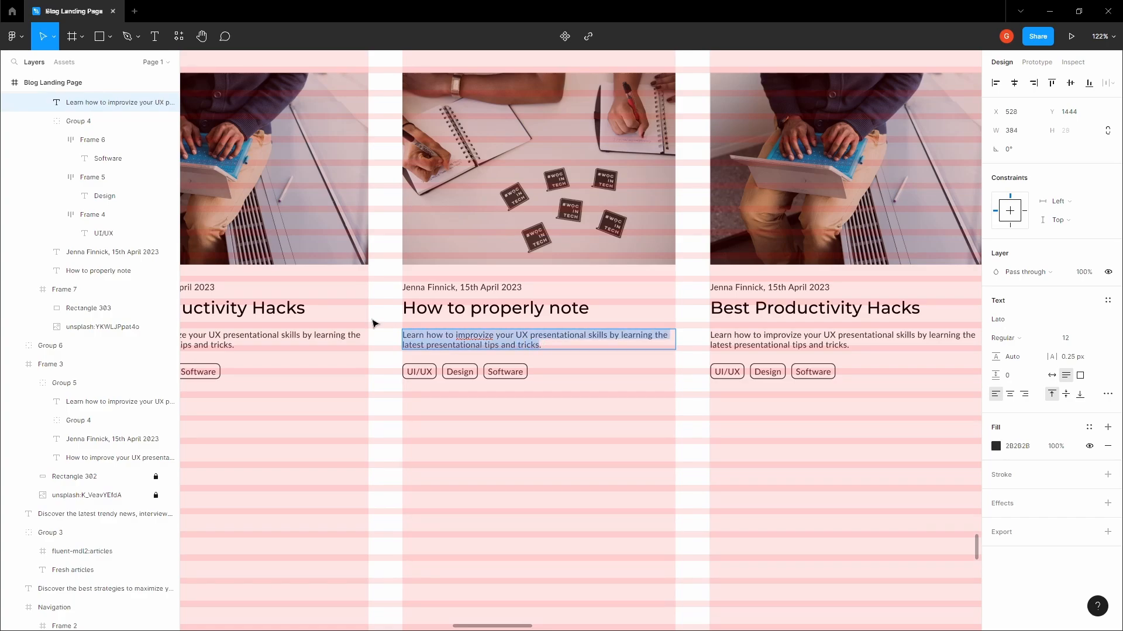
{"action": "type", "text": "Le"}
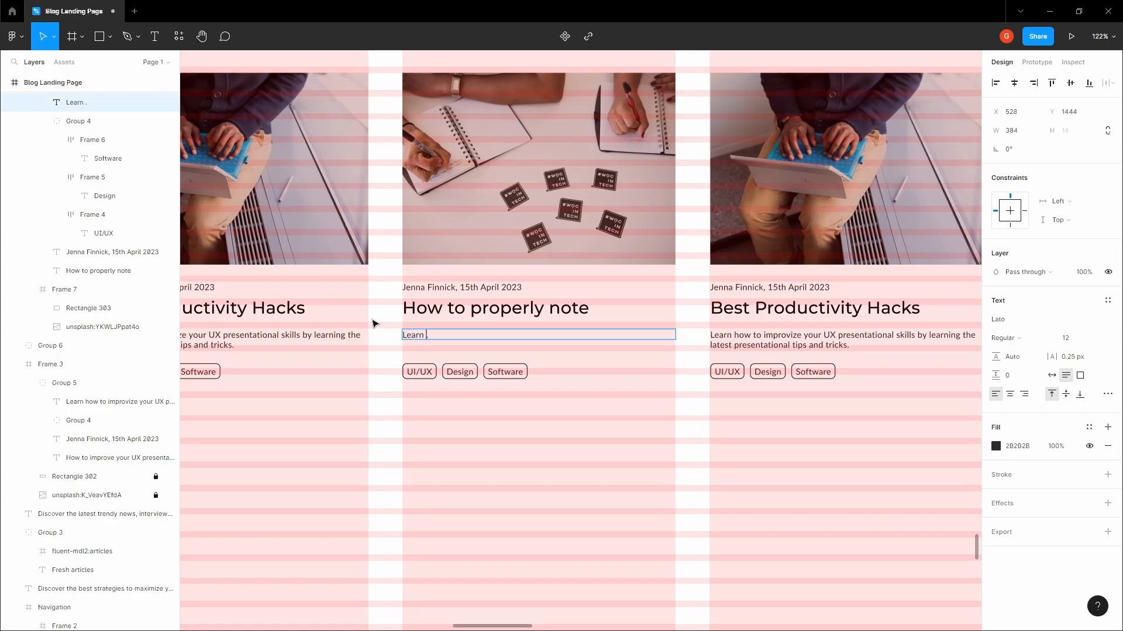
{"action": "type", "text": "arn how to take notes more effectively and make them more"}
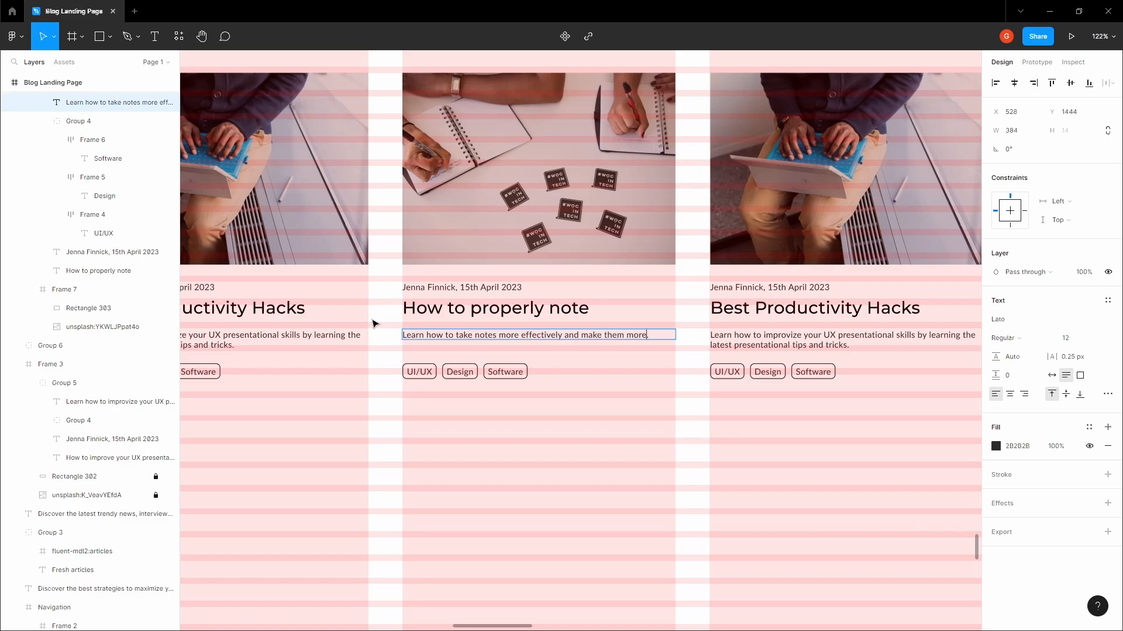
{"action": "key", "text": "Return"}
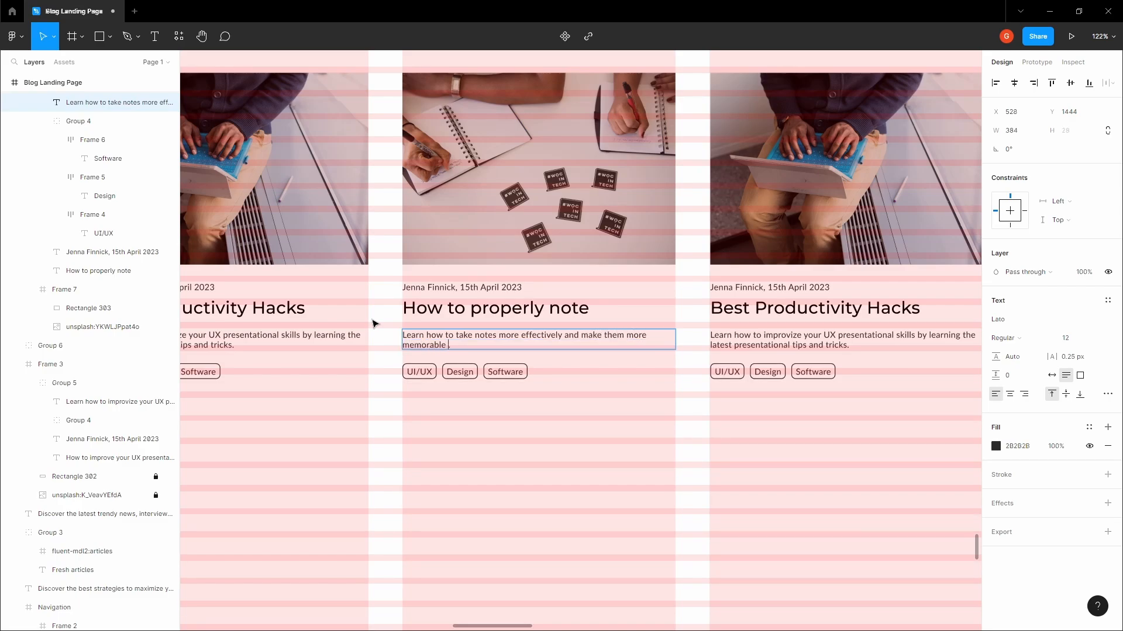
{"action": "type", "text": "to keep things tidy."}
{"action": "left_click", "coordinate": [618, 411]}
{"action": "left_click", "coordinate": [618, 411]}
Change the first card's UI/UX tag to "Productivity"
{"action": "left_click_drag", "start_coordinate": [618, 411], "coordinate": [463, 401]}
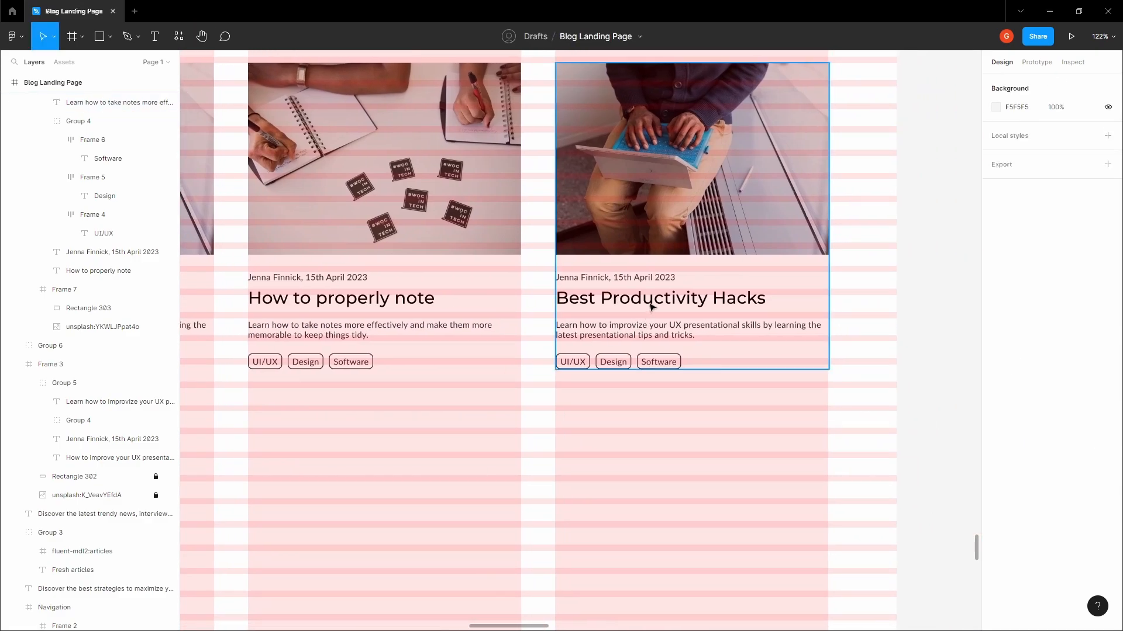
{"action": "scroll", "coordinate": [650, 307], "scroll_direction": "left", "scroll_amount": 5}
{"action": "key", "text": "h"}
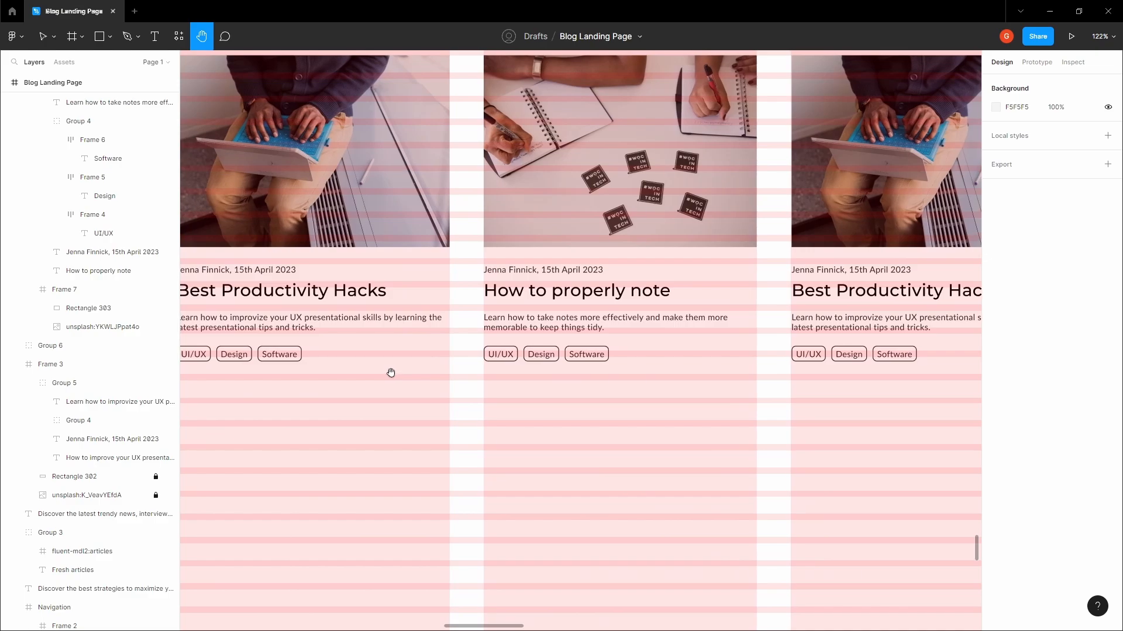
{"action": "scroll", "coordinate": [350, 362], "scroll_direction": "up", "scroll_amount": 5}
{"action": "key", "text": "v"}
{"action": "double_click", "coordinate": [308, 362]}
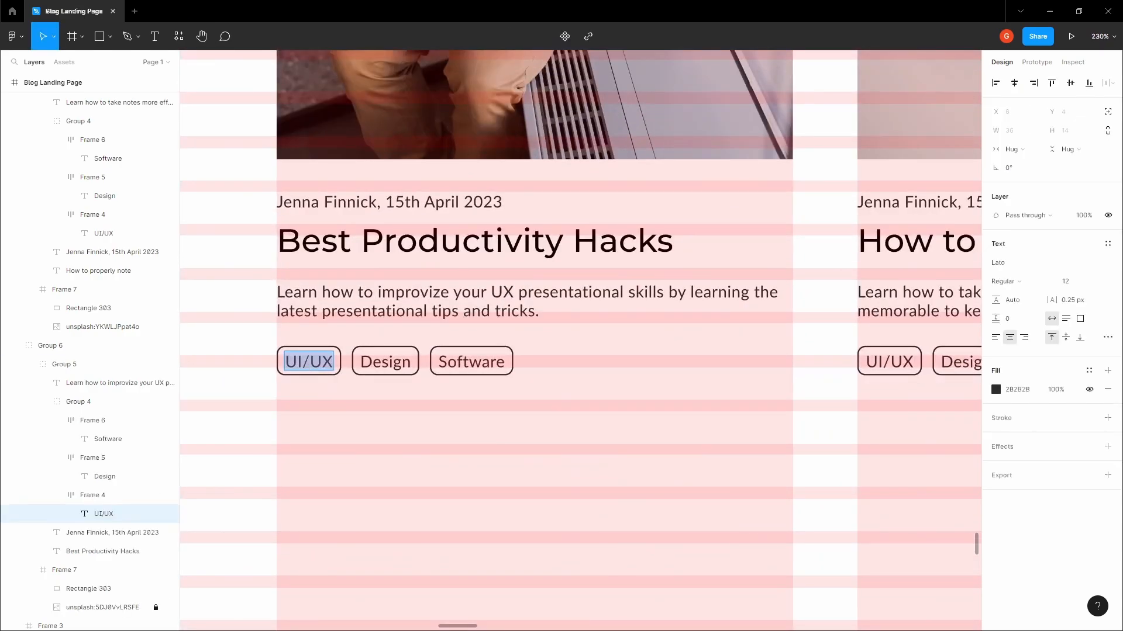
{"action": "type", "text": "Productivity"}
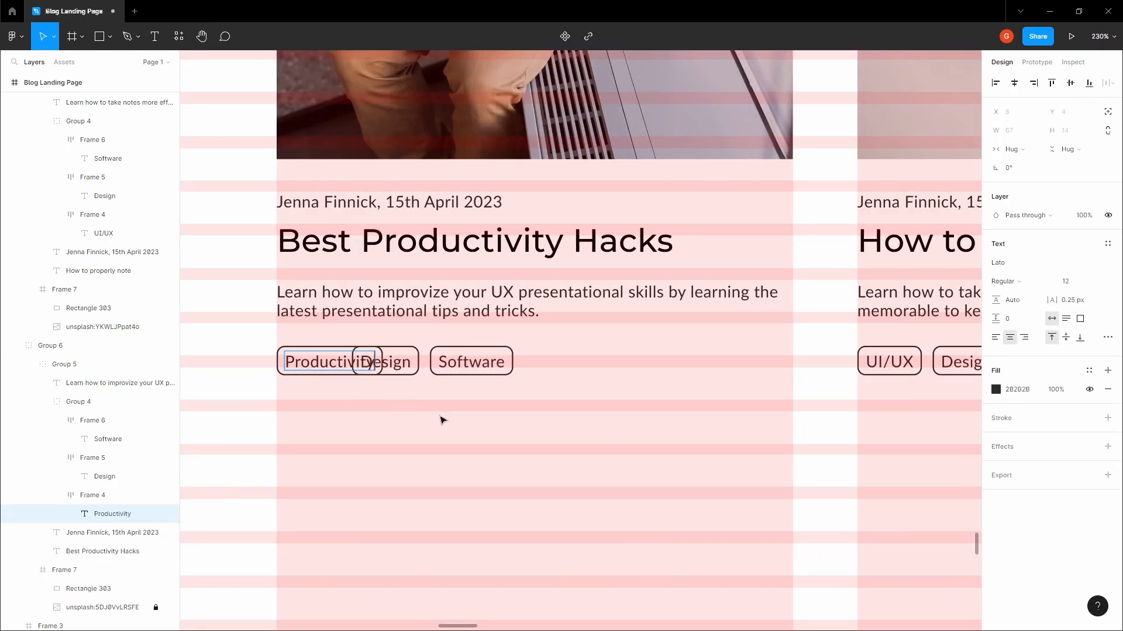
Delete the Software tag from the first card
{"action": "left_click", "coordinate": [462, 369]}
{"action": "double_click", "coordinate": [466, 369]}
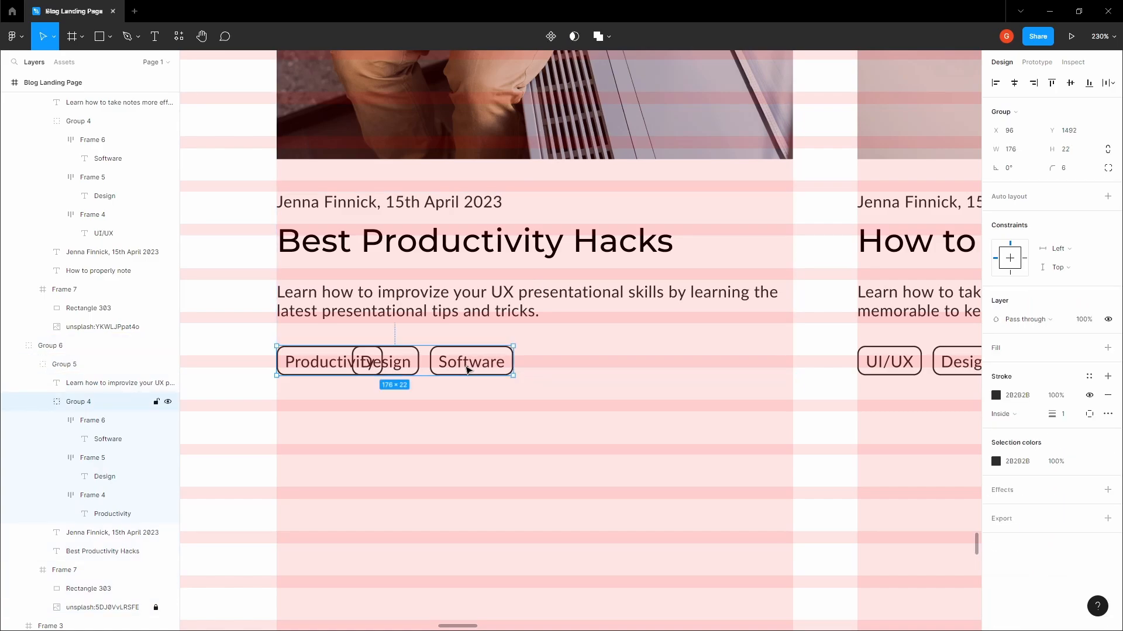
{"action": "double_click", "coordinate": [467, 369]}
{"action": "key", "text": "Delete"}
Replace the text of the first card's Design tag with "Self-developemt"
{"action": "double_click", "coordinate": [402, 369]}
{"action": "left_click", "coordinate": [404, 367], "text": "ctrl"}
{"action": "left_click", "coordinate": [425, 362]}
{"action": "double_click", "coordinate": [402, 363]}
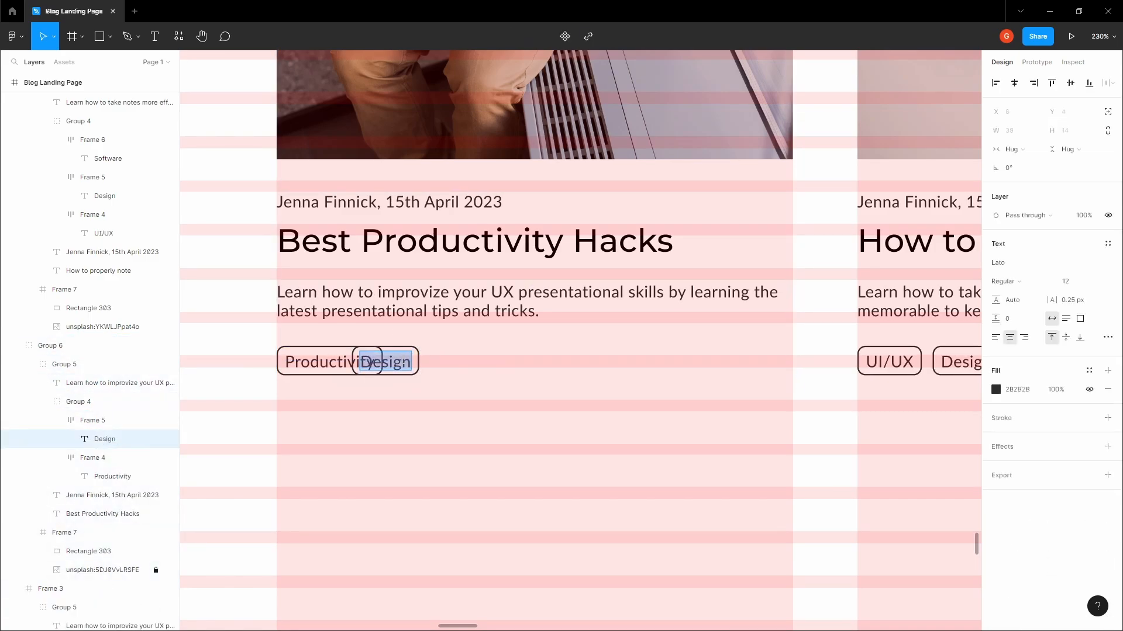
{"action": "type", "text": "Selft-devel"}
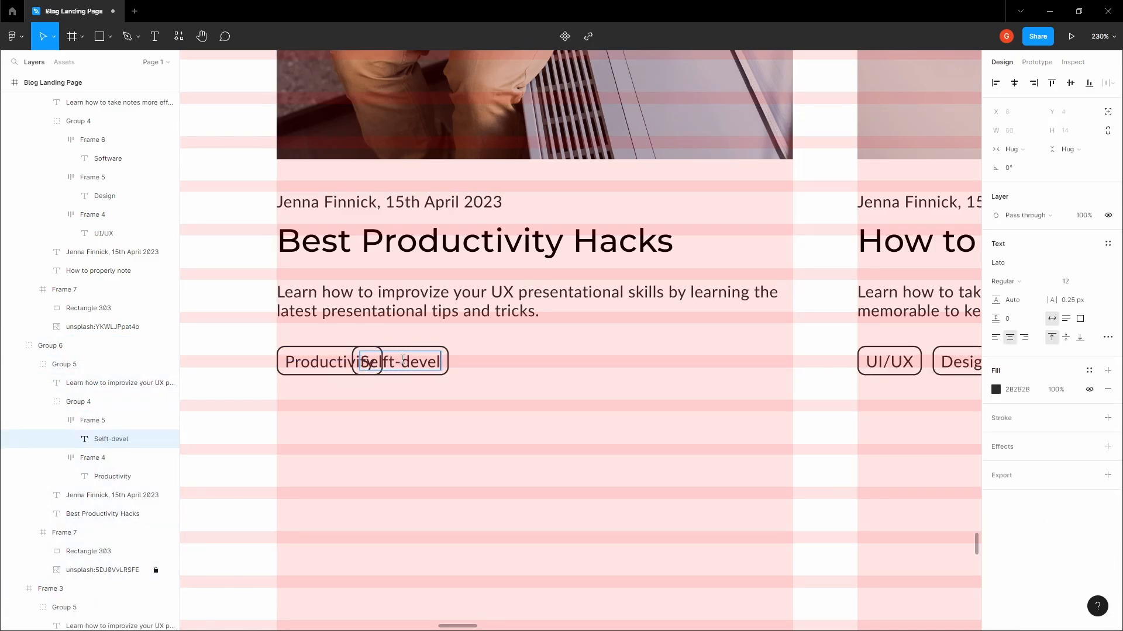
{"action": "key", "text": "BackSpace"}
{"action": "key", "text": "BackSpace"}
{"action": "key", "text": "BackSpace"}
{"action": "key", "text": "BackSpace"}
{"action": "key", "text": "BackSpace"}
{"action": "key", "text": "BackSpace"}
{"action": "key", "text": "BackSpace"}
{"action": "key", "text": "BackSpace"}
{"action": "type", "text": "f-developemt"}
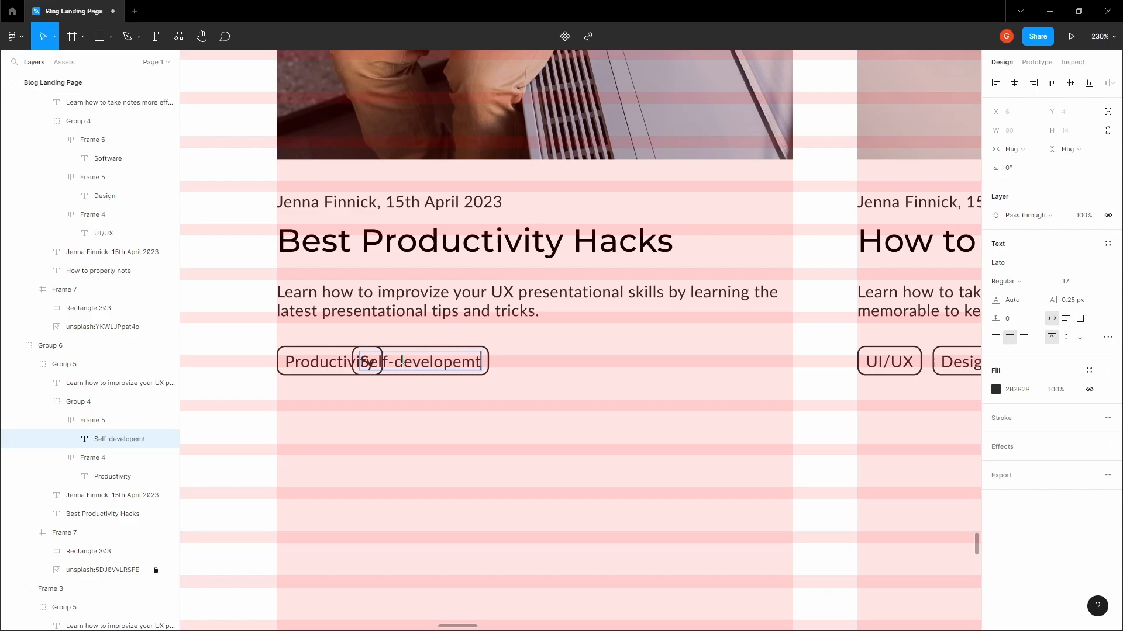
{"action": "left_click", "coordinate": [502, 418]}
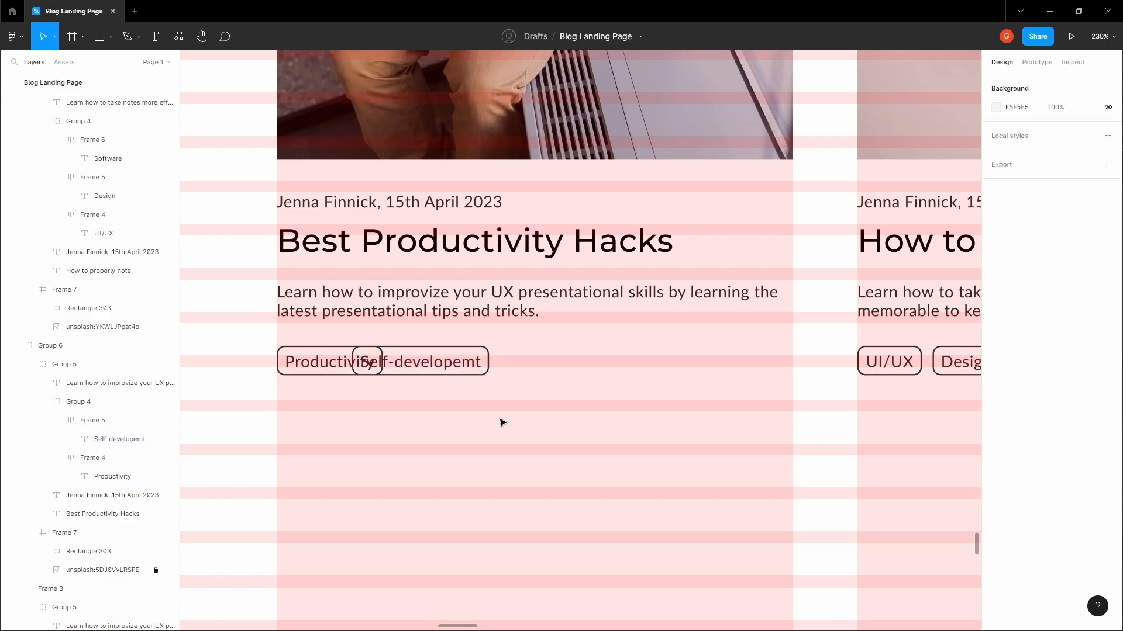
Move the first card's Self-developemt tag beside the Productivity tag, leaving an 8 px gap between them
{"action": "double_click", "coordinate": [446, 369]}
{"action": "double_click", "coordinate": [437, 367]}
{"action": "double_click", "coordinate": [406, 363]}
{"action": "left_click_drag", "start_coordinate": [408, 366], "coordinate": [438, 363]}
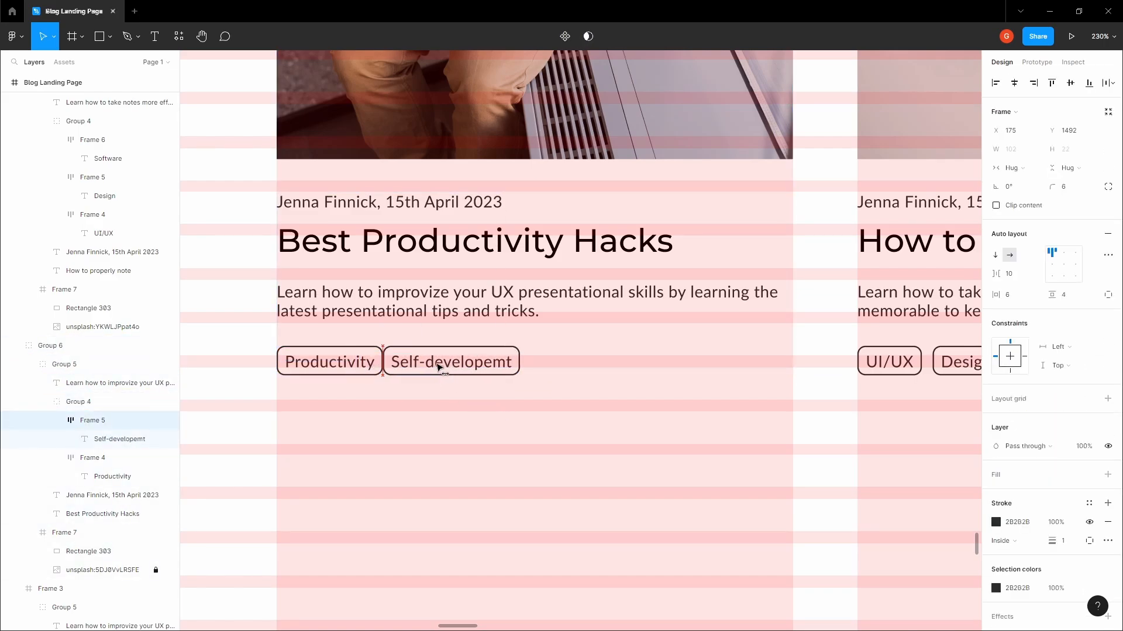
{"action": "key", "text": "alt"}
{"action": "key", "text": "Left"}
{"action": "key", "text": "Left"}
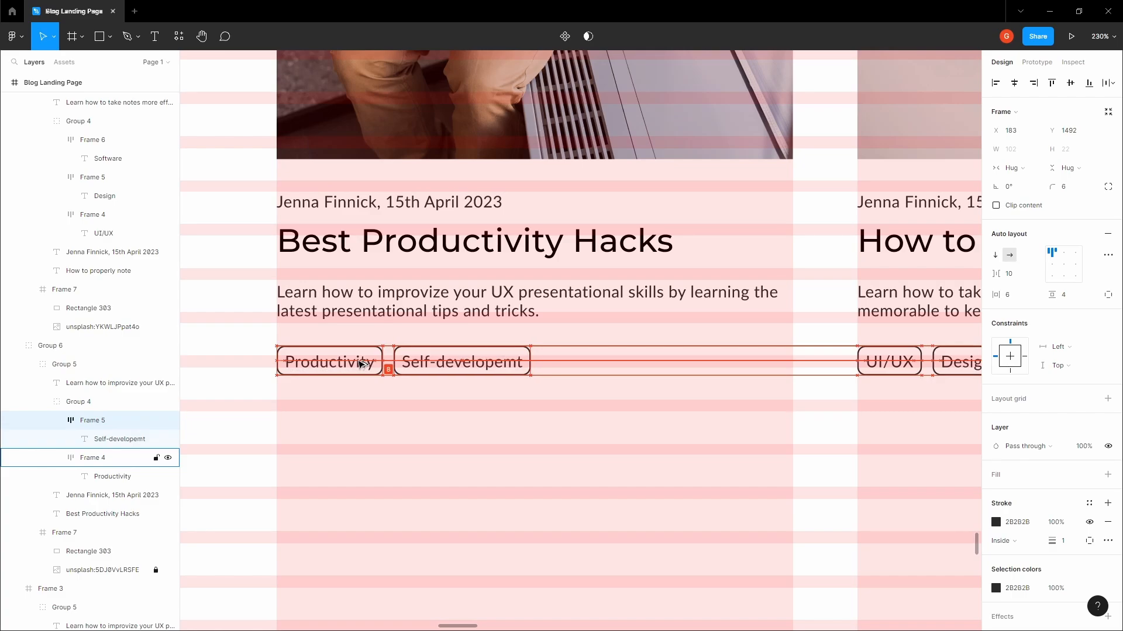
Change the middle card's UI/UX tag to "Productivity"
{"action": "scroll", "coordinate": [407, 383], "scroll_direction": "down", "scroll_amount": 5}
{"action": "scroll", "coordinate": [541, 402], "scroll_direction": "up", "scroll_amount": 3}
{"action": "scroll", "coordinate": [540, 402], "scroll_direction": "up", "scroll_amount": 5}
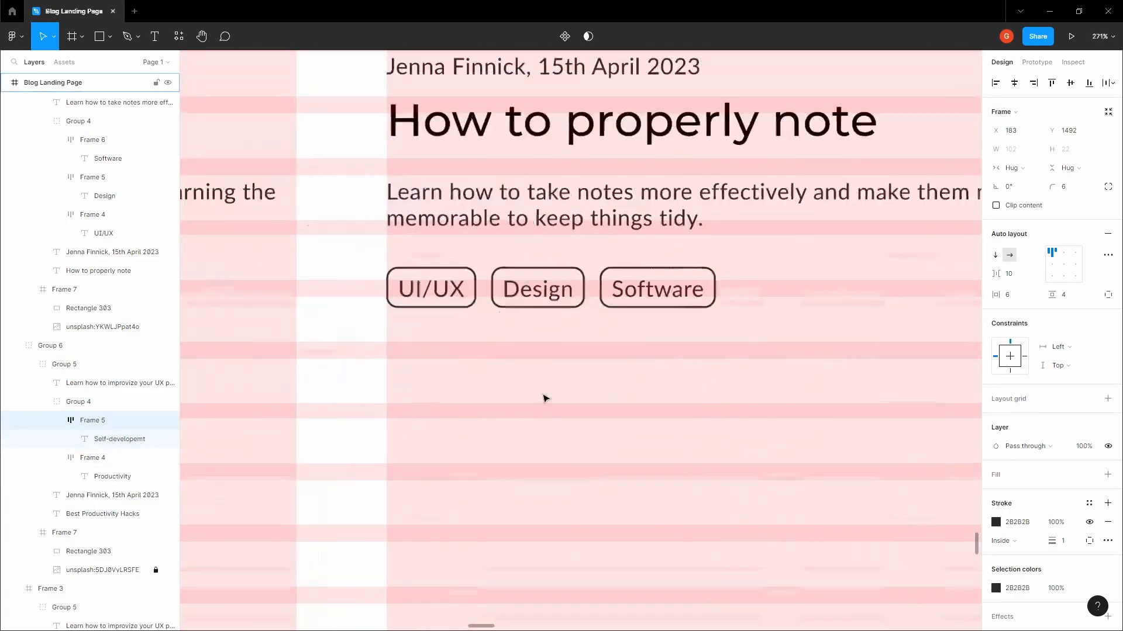
{"action": "double_click", "coordinate": [448, 298]}
{"action": "type", "text": "Productivity"}
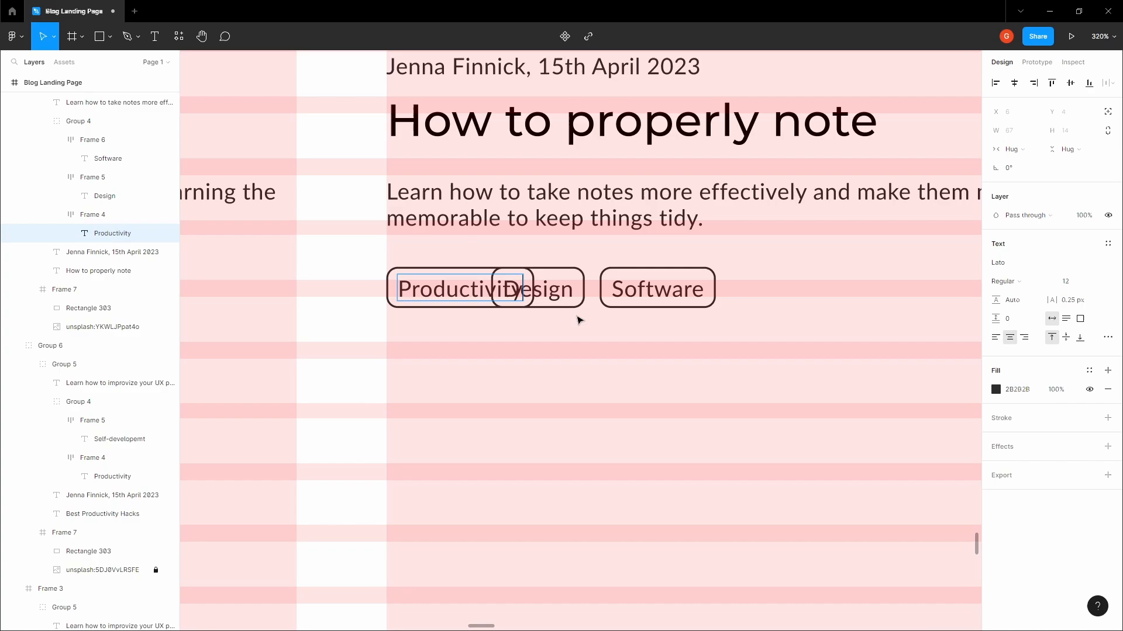
{"action": "left_click", "coordinate": [603, 334]}
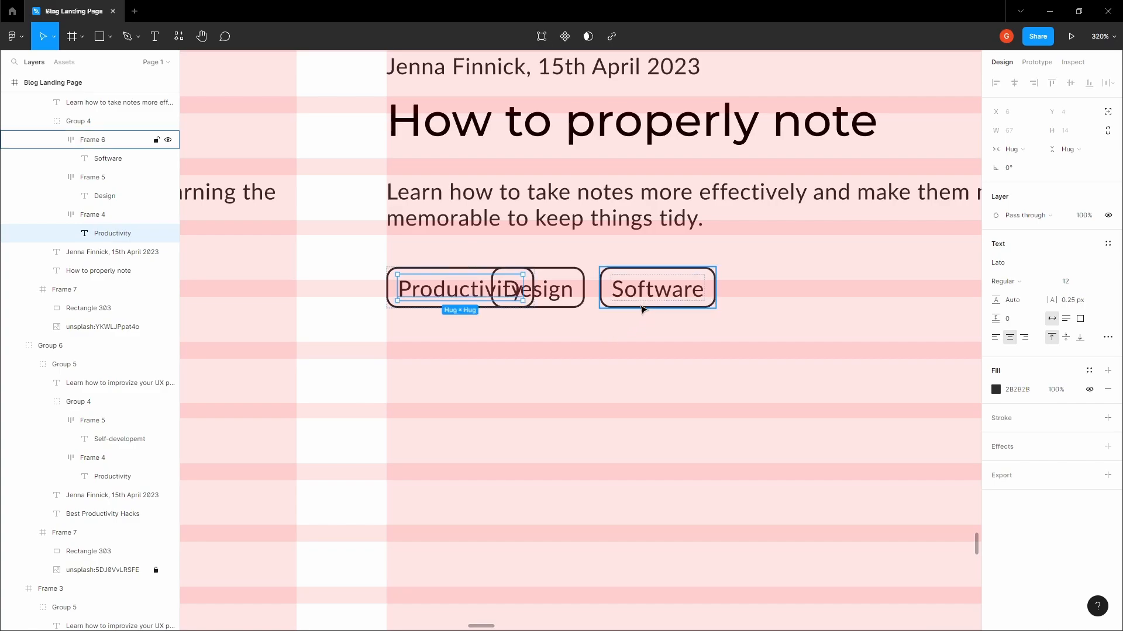
Delete the Software tag from the middle card
{"action": "double_click", "coordinate": [648, 301]}
{"action": "key", "text": "Escape"}
{"action": "left_click", "coordinate": [657, 290]}
{"action": "double_click", "coordinate": [656, 289]}
{"action": "left_click", "coordinate": [656, 290]}
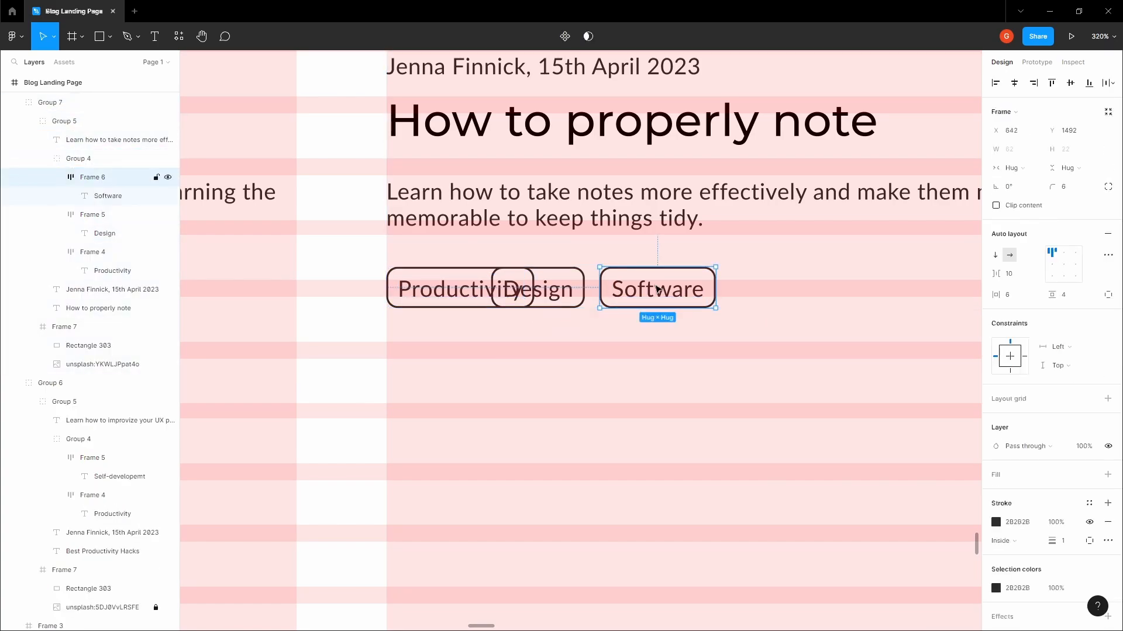
{"action": "key", "text": "Delete"}
Move the middle card's Design tag clear of the Productivity tag, leaving a gap of about 8 px
{"action": "left_click", "coordinate": [581, 279]}
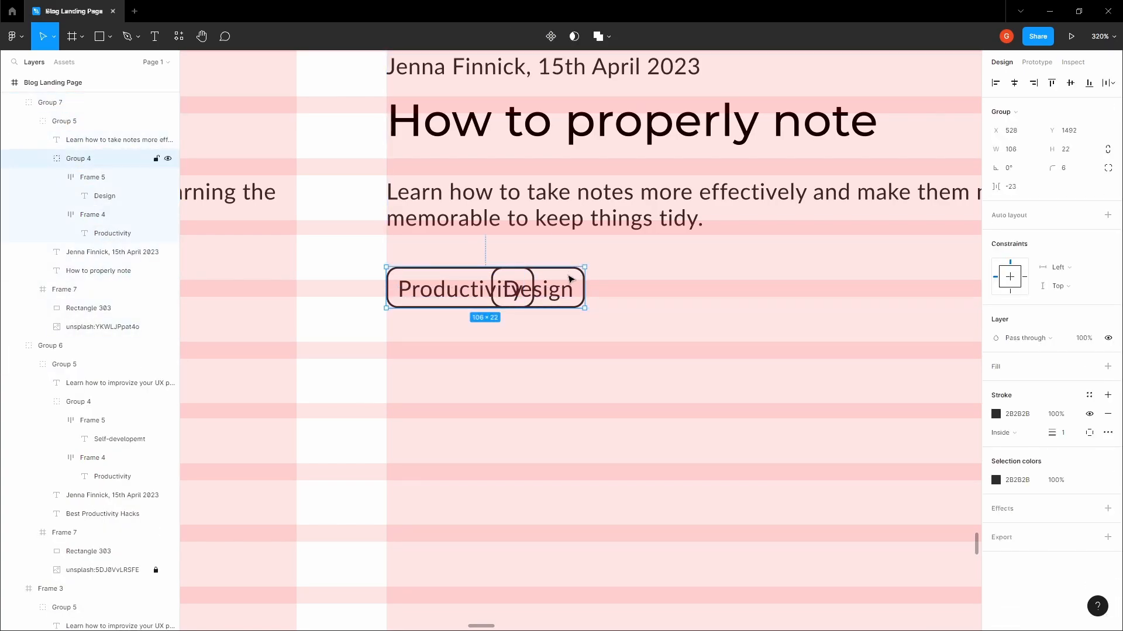
{"action": "double_click", "coordinate": [577, 279]}
{"action": "left_click_drag", "start_coordinate": [578, 279], "coordinate": [619, 280]}
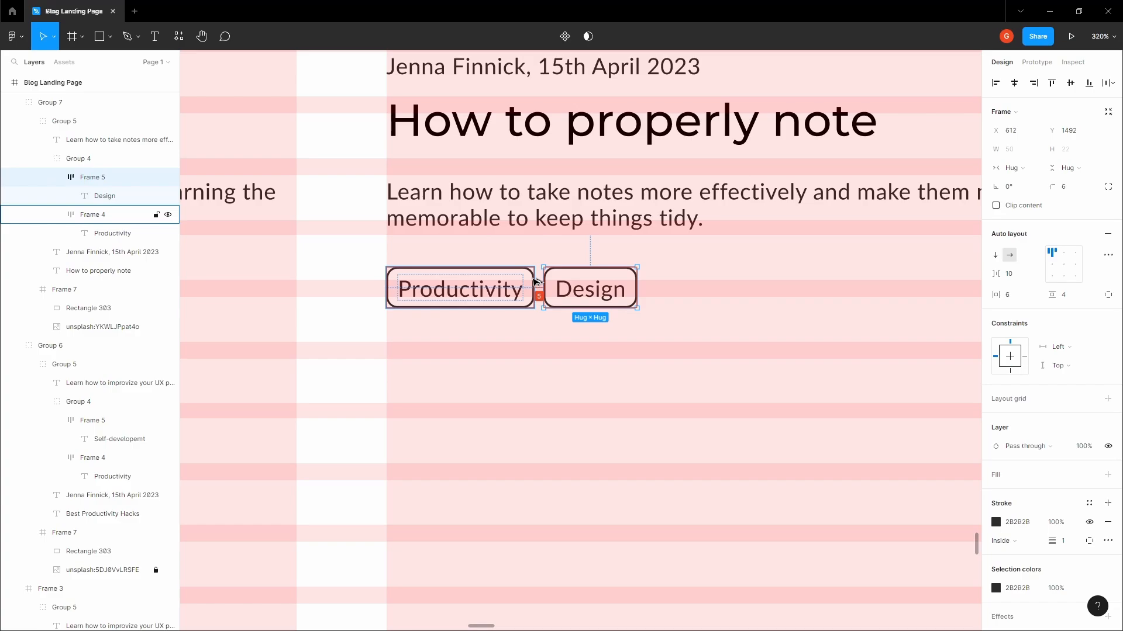
{"action": "key", "text": "Right"}
{"action": "key", "text": "Right"}
{"action": "key", "text": "Right"}
Change the middle card's Design tag to "UI/UX"
{"action": "double_click", "coordinate": [575, 290]}
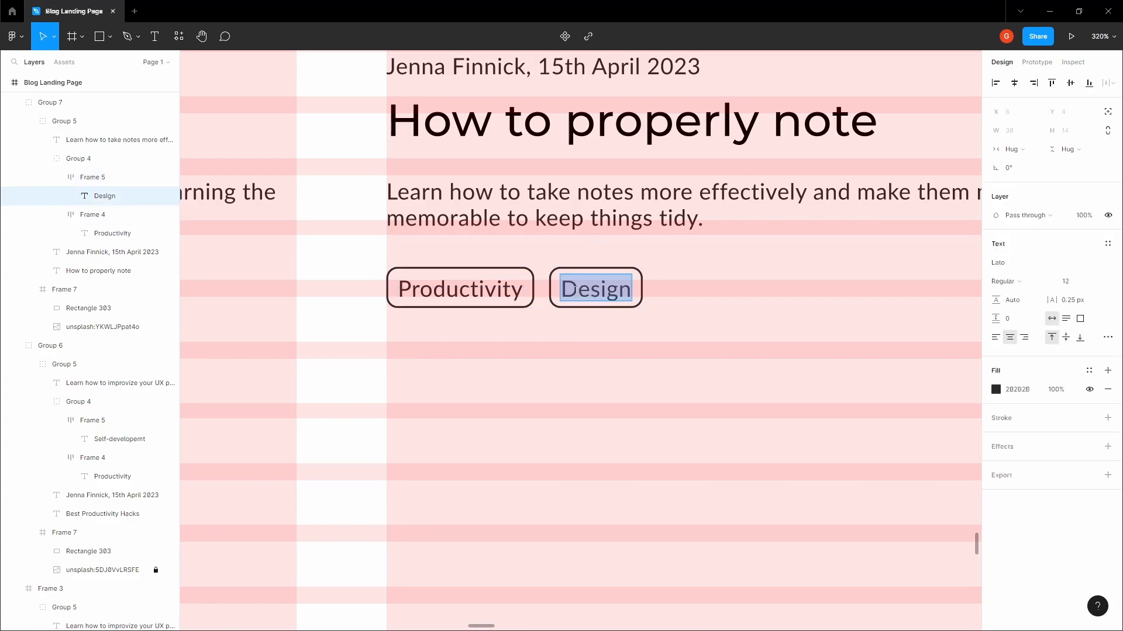
{"action": "type", "text": "UI/UX"}
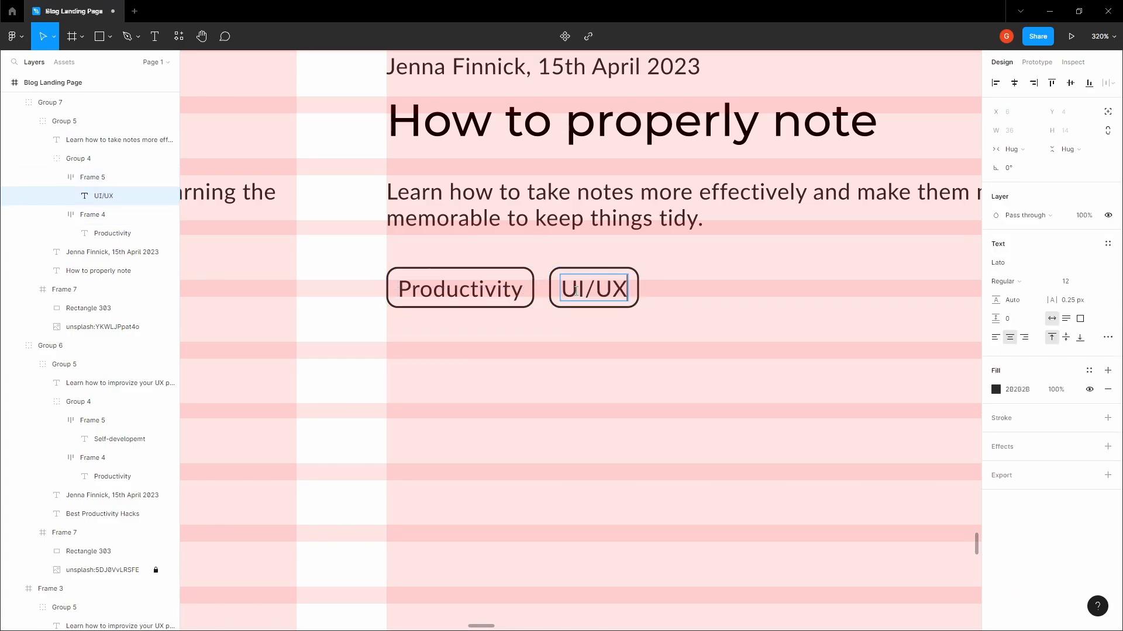
{"action": "scroll", "coordinate": [587, 324], "scroll_direction": "down", "scroll_amount": 6}
{"action": "left_click", "coordinate": [384, 295]}
Replace the laptop photo in the third card with the boxed lunch photo unsplash:x93TC5gWIao
{"action": "key", "text": "space"}
{"action": "left_click_drag", "start_coordinate": [440, 282], "coordinate": [391, 290]}
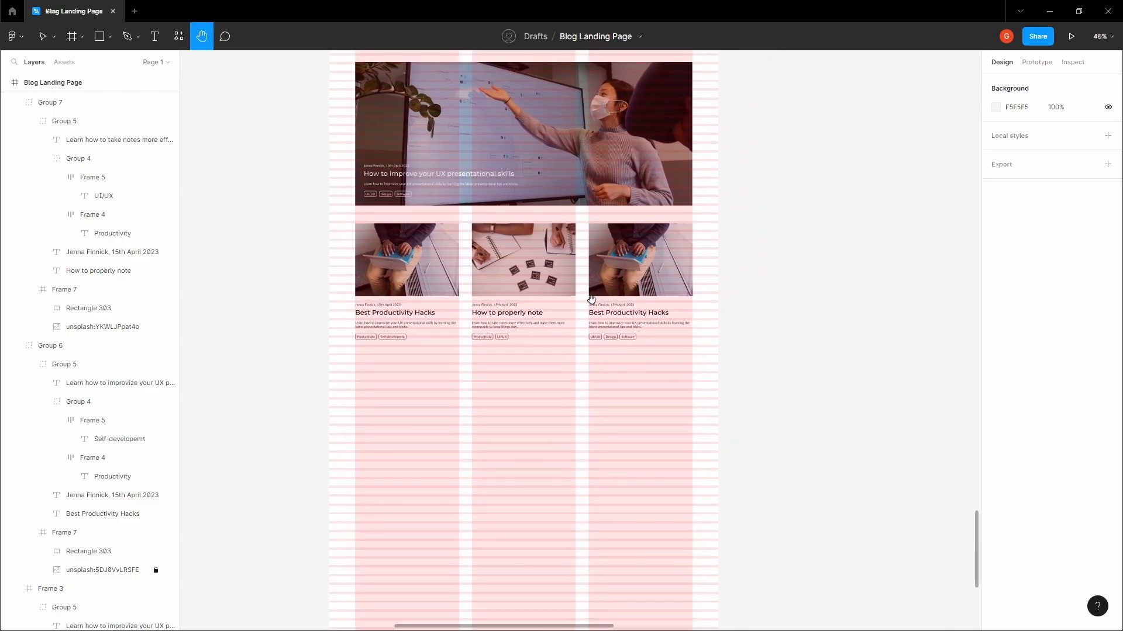
{"action": "left_click_drag", "start_coordinate": [591, 299], "coordinate": [523, 352]}
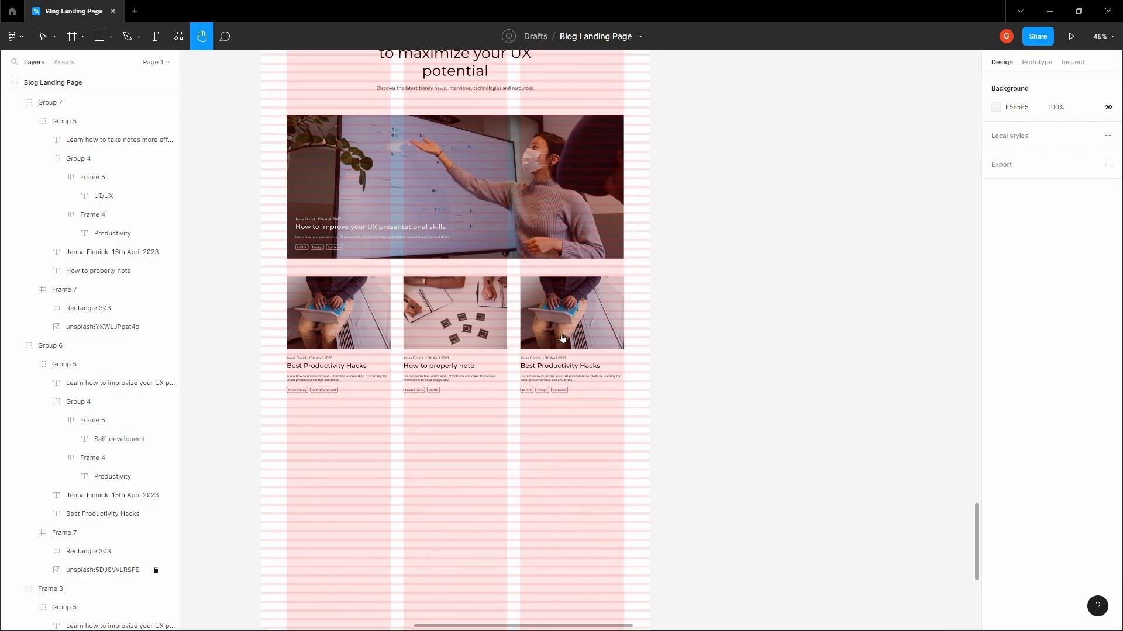
{"action": "scroll", "coordinate": [553, 330], "scroll_direction": "down", "scroll_amount": 3}
{"action": "right_click", "coordinate": [677, 262]}
{"action": "left_click_drag", "start_coordinate": [582, 283], "coordinate": [565, 252]}
{"action": "left_click", "coordinate": [697, 273]}
{"action": "left_click", "coordinate": [503, 202]}
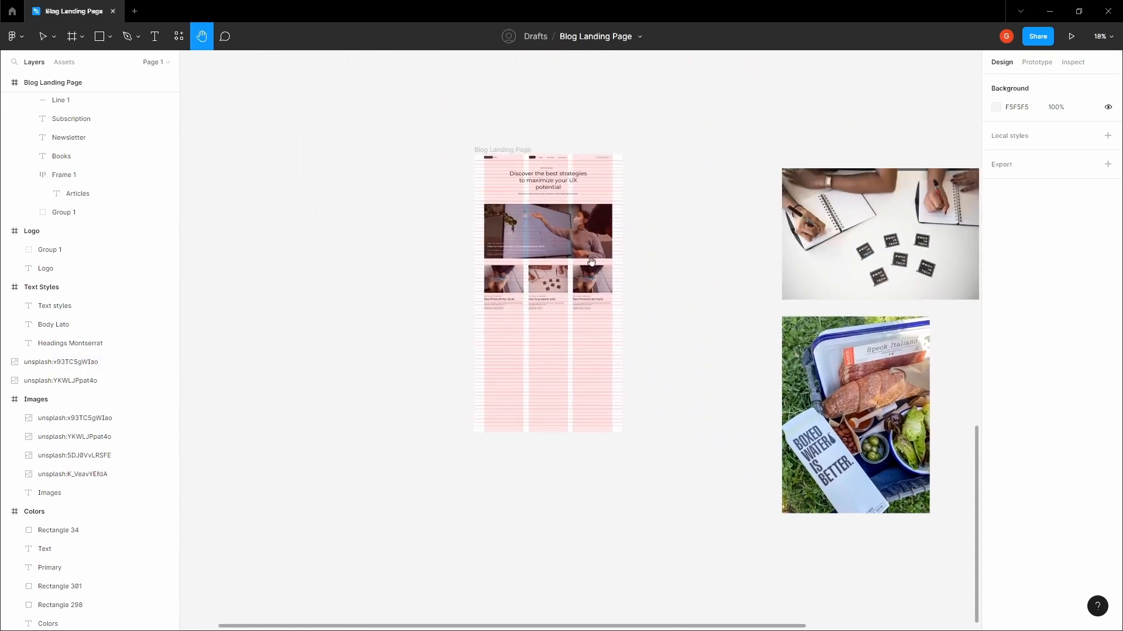
{"action": "scroll", "coordinate": [561, 251], "scroll_direction": "up", "scroll_amount": 2}
{"action": "left_click", "coordinate": [624, 298], "text": "ctrl"}
{"action": "scroll", "coordinate": [632, 291], "scroll_direction": "up", "scroll_amount": 2}
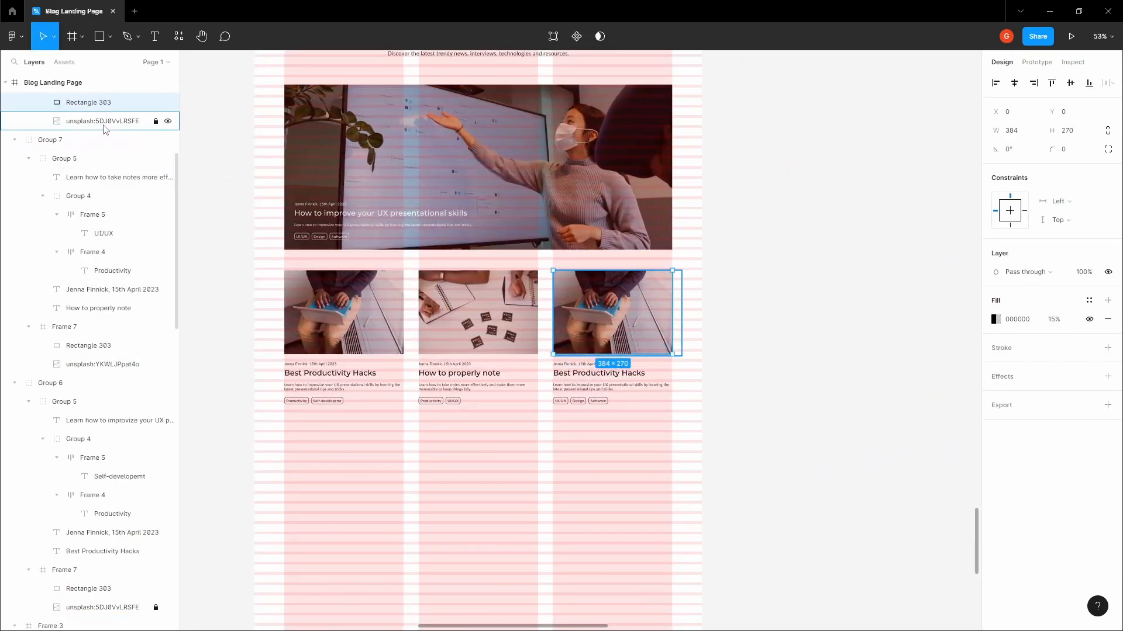
{"action": "scroll", "coordinate": [100, 179], "scroll_direction": "up", "scroll_amount": 2}
{"action": "left_click", "coordinate": [101, 181]}
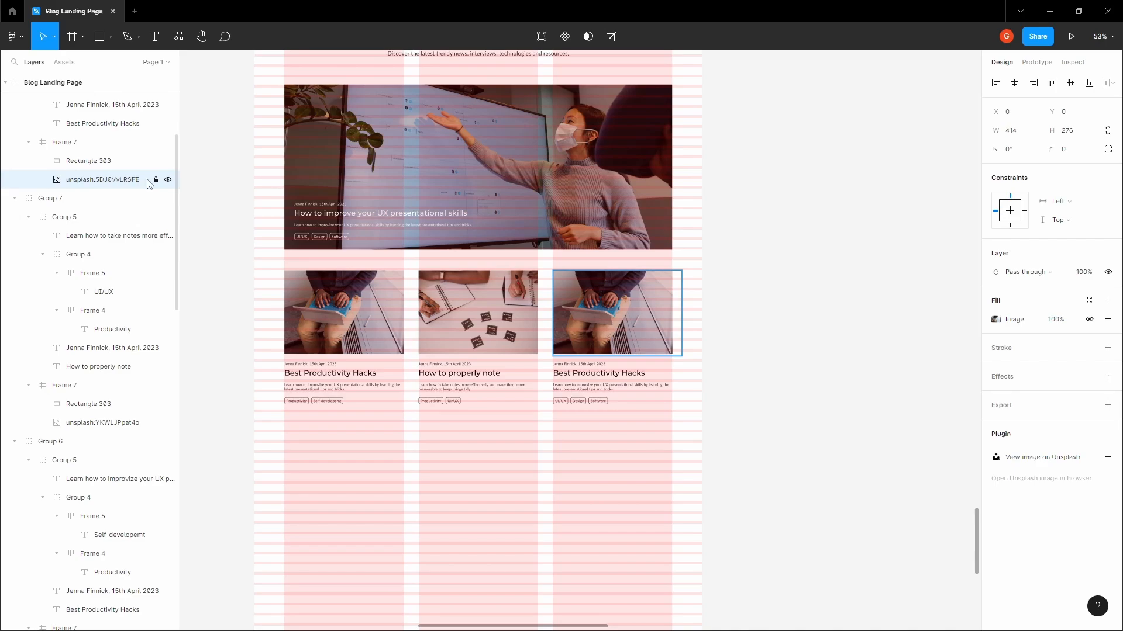
{"action": "right_click", "coordinate": [122, 182]}
{"action": "left_click", "coordinate": [156, 202]}
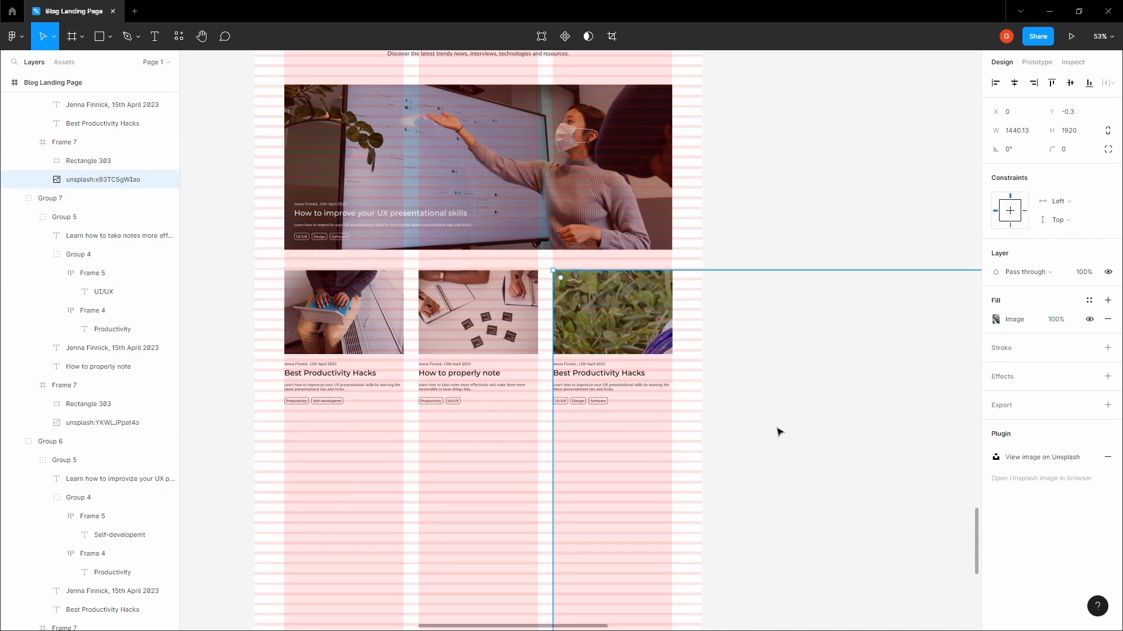
Scale the third card's lunch photo to 384 × 512 and shift it up to Y -107 inside its frame
{"action": "scroll", "coordinate": [779, 430], "scroll_direction": "down", "scroll_amount": 3}
{"action": "left_click_drag", "start_coordinate": [841, 581], "coordinate": [717, 413]}
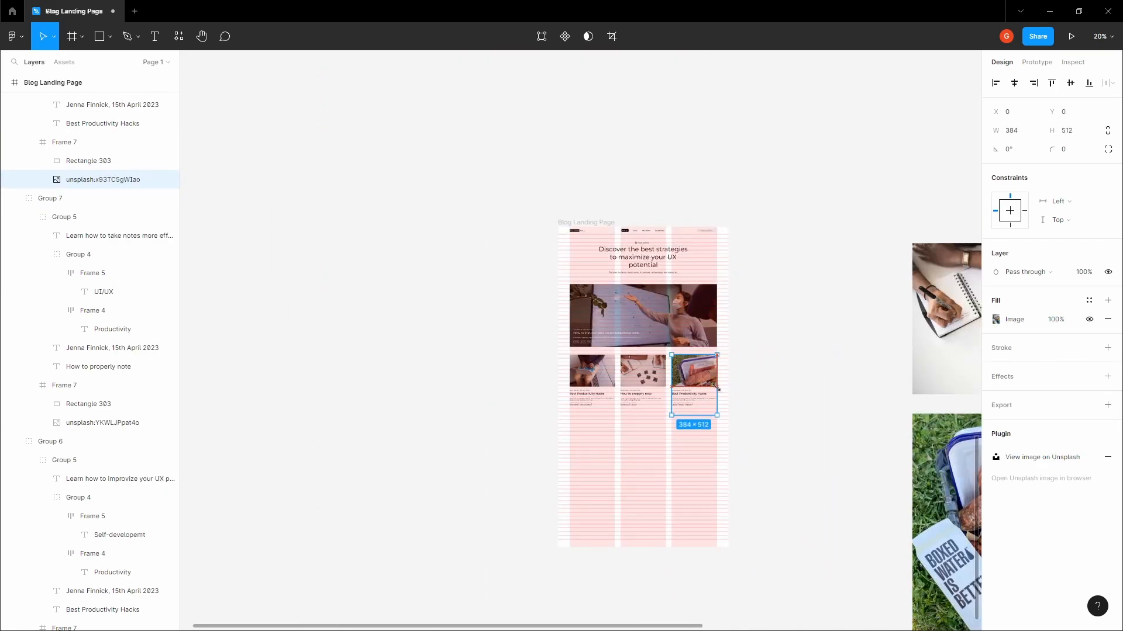
{"action": "scroll", "coordinate": [725, 410], "scroll_direction": "up", "scroll_amount": 3}
{"action": "scroll", "coordinate": [728, 408], "scroll_direction": "up", "scroll_amount": 1}
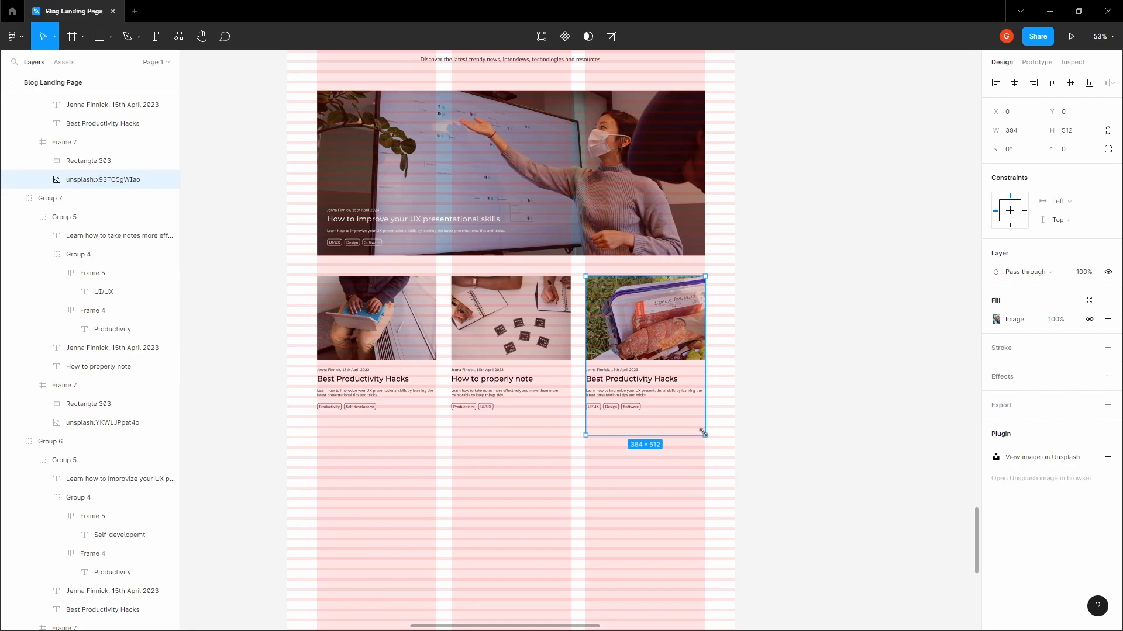
{"action": "left_click_drag", "start_coordinate": [674, 348], "coordinate": [664, 321]}
{"action": "scroll", "coordinate": [666, 345], "scroll_direction": "up", "scroll_amount": 5}
Replace the third card's heading with "Best ways to avoid burnout"
{"action": "left_click", "coordinate": [634, 401]}
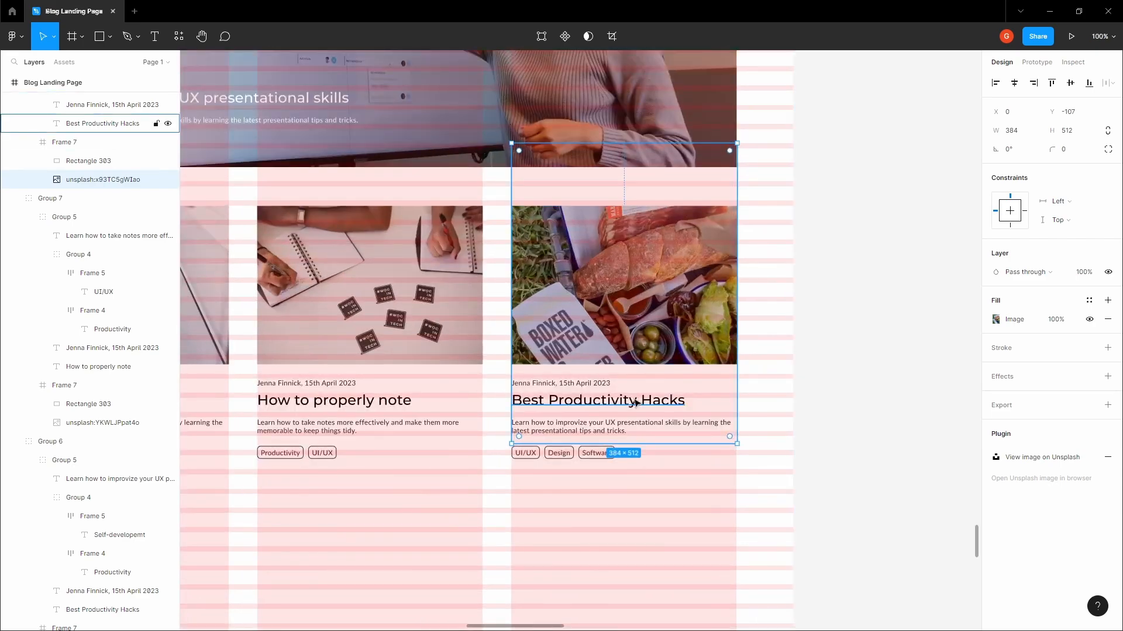
{"action": "double_click", "coordinate": [635, 401]}
{"action": "type", "text": "Best ways to a"}
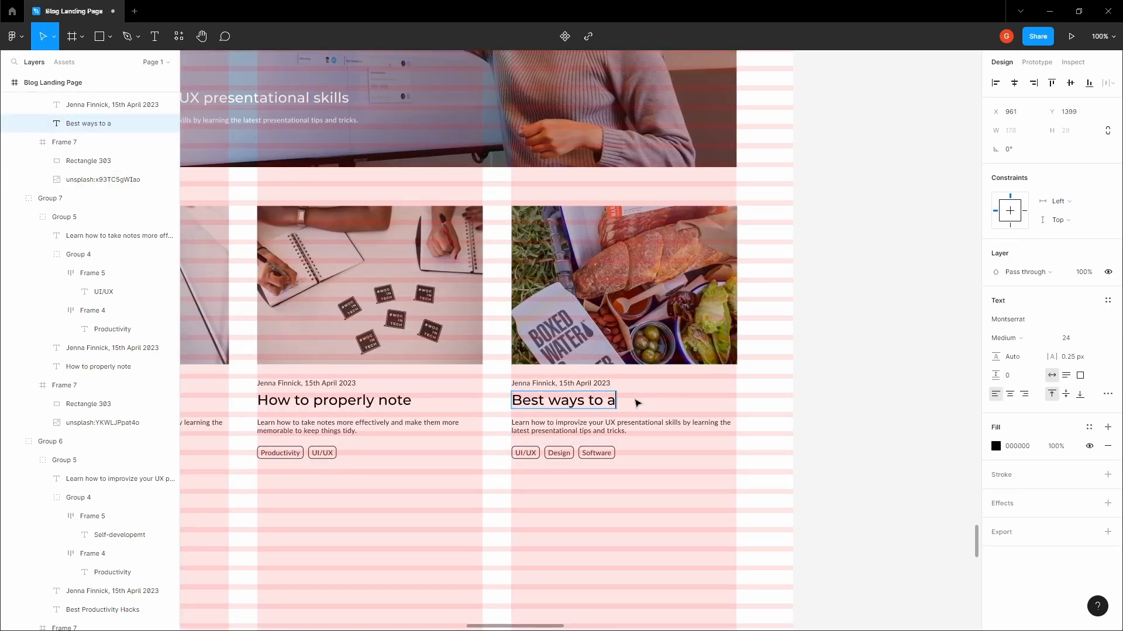
{"action": "type", "text": "void burnout"}
Replace the third card's description with "Working hard has its benefits and downsides as well, on this article we will focus on how to avoid burnout."
{"action": "double_click", "coordinate": [623, 431]}
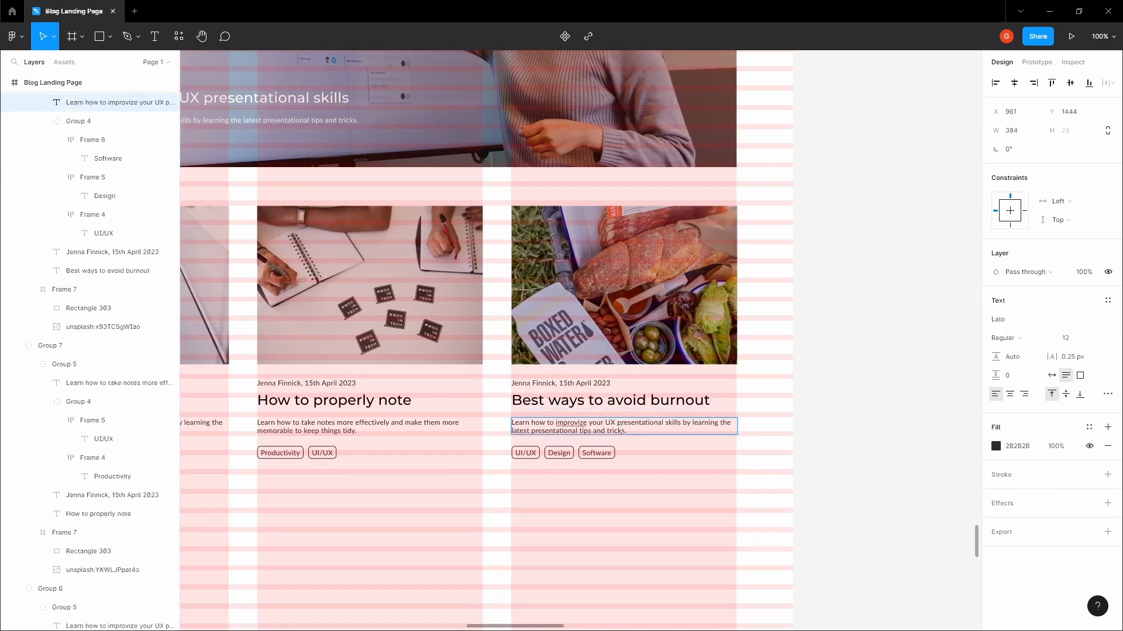
{"action": "scroll", "coordinate": [623, 431], "scroll_direction": "up", "scroll_amount": 4}
{"action": "left_click_drag", "start_coordinate": [618, 432], "coordinate": [397, 406]}
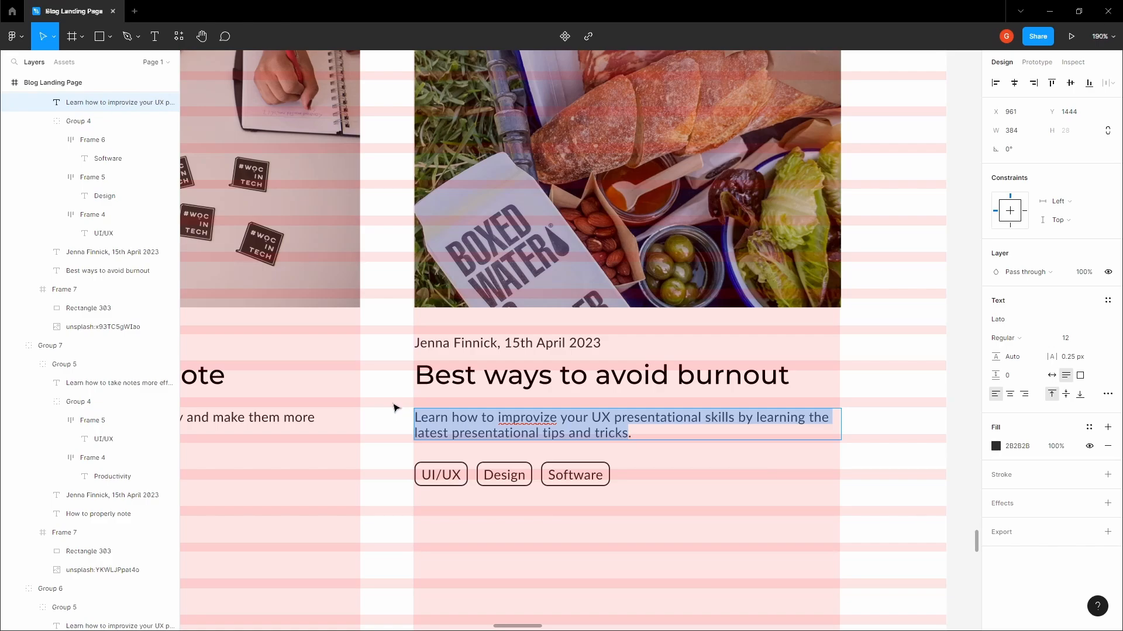
{"action": "type", "text": "W"}
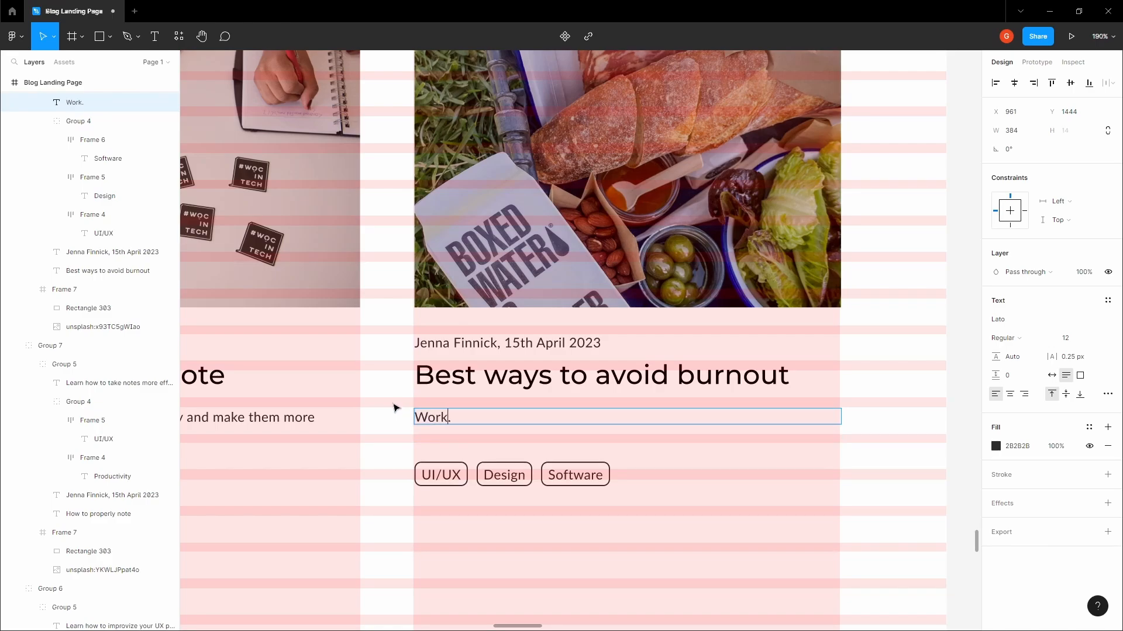
{"action": "type", "text": "orking hard "}
{"action": "type", "text": "has its benefits and"}
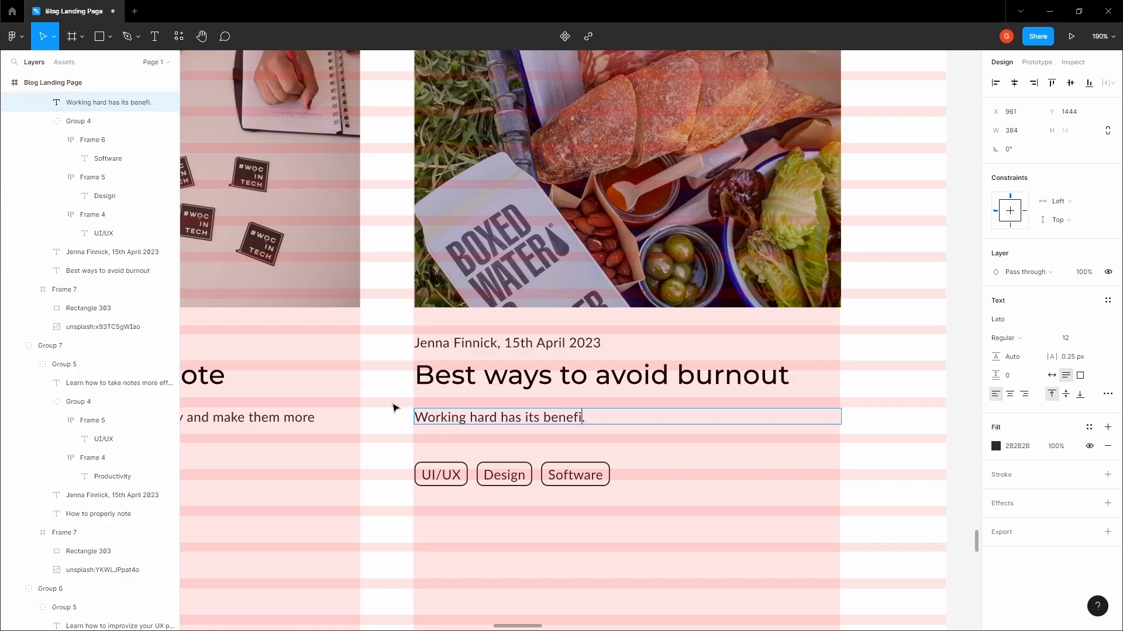
{"action": "type", "text": " downsi"}
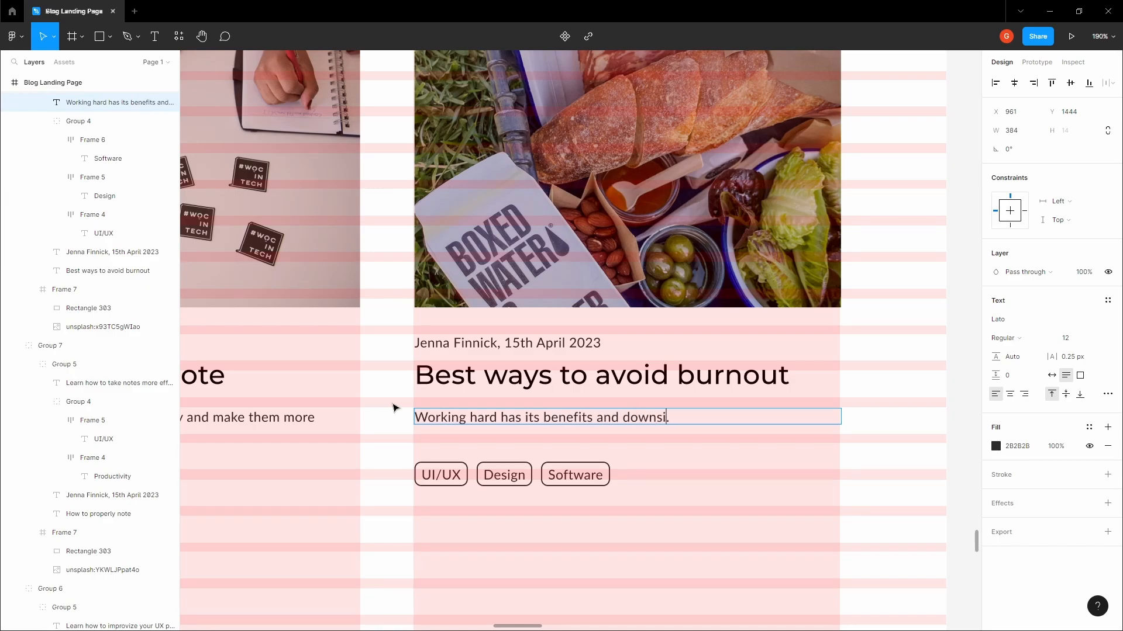
{"action": "type", "text": "des as well, on this artic"}
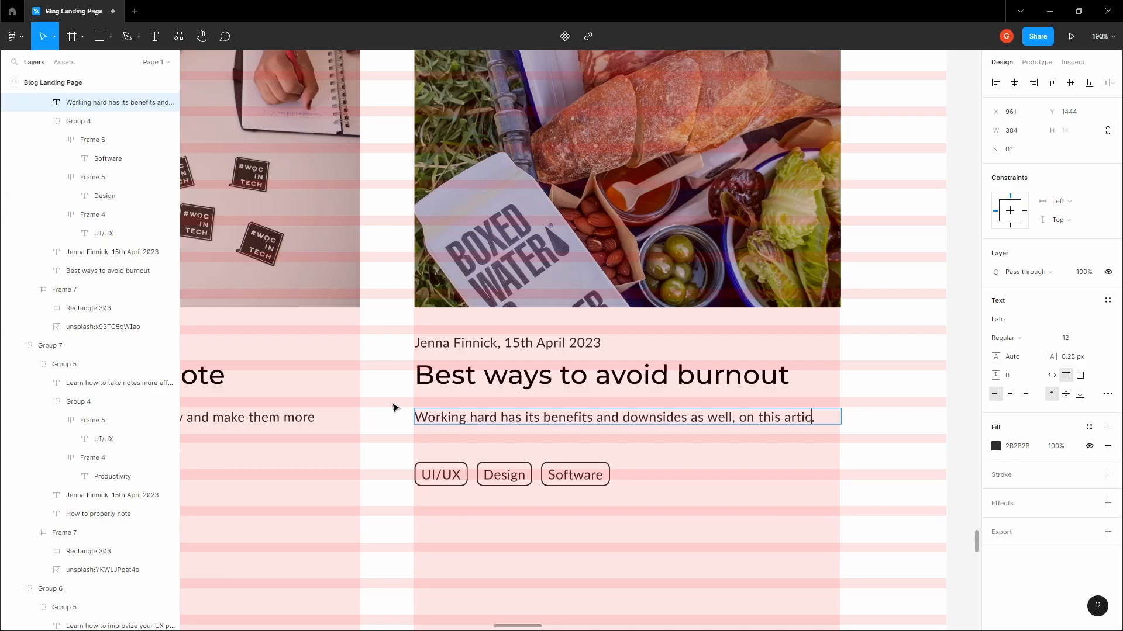
{"action": "type", "text": "le we"}
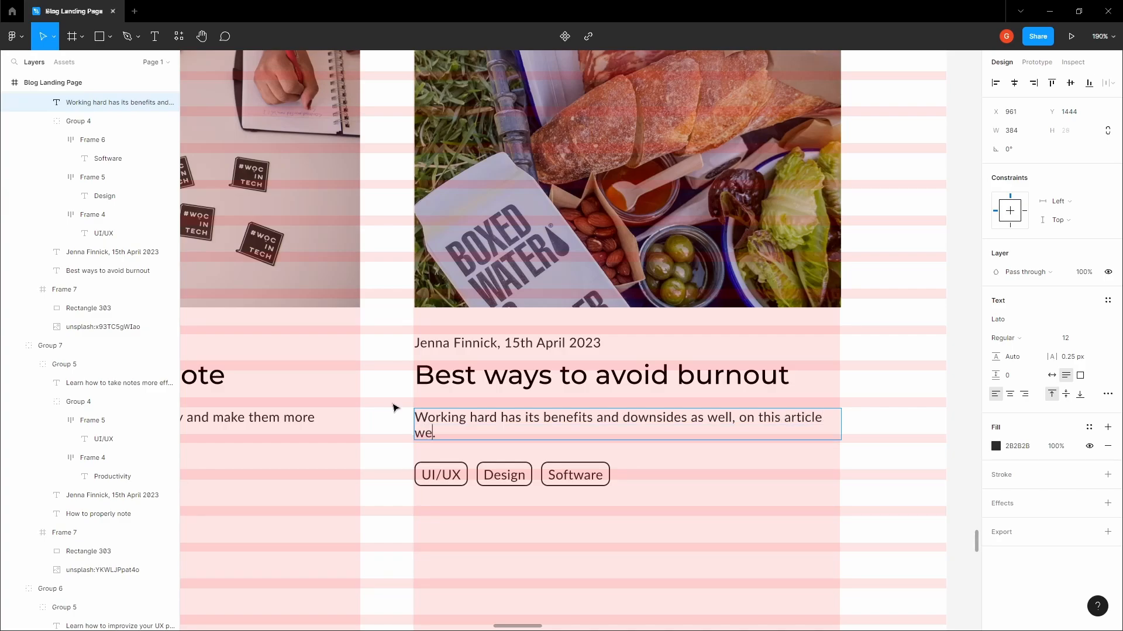
{"action": "type", "text": " will focus on how to avoid burnout"}
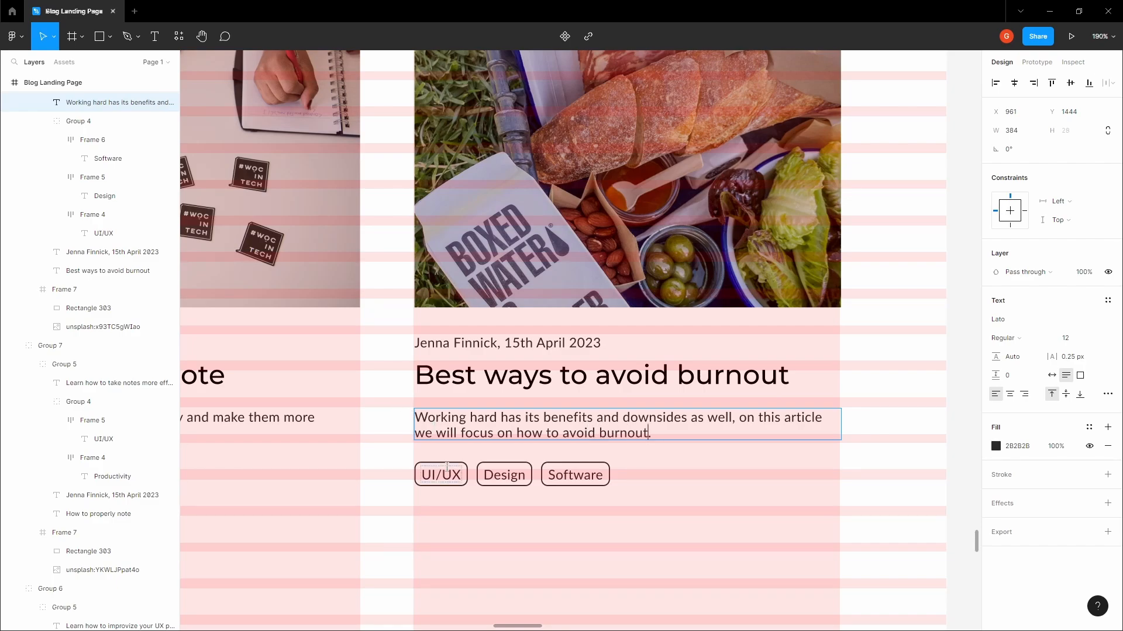
Change the third card's UI/UX tag to "Productivity"
{"action": "double_click", "coordinate": [467, 478]}
{"action": "type", "text": "Pr"}
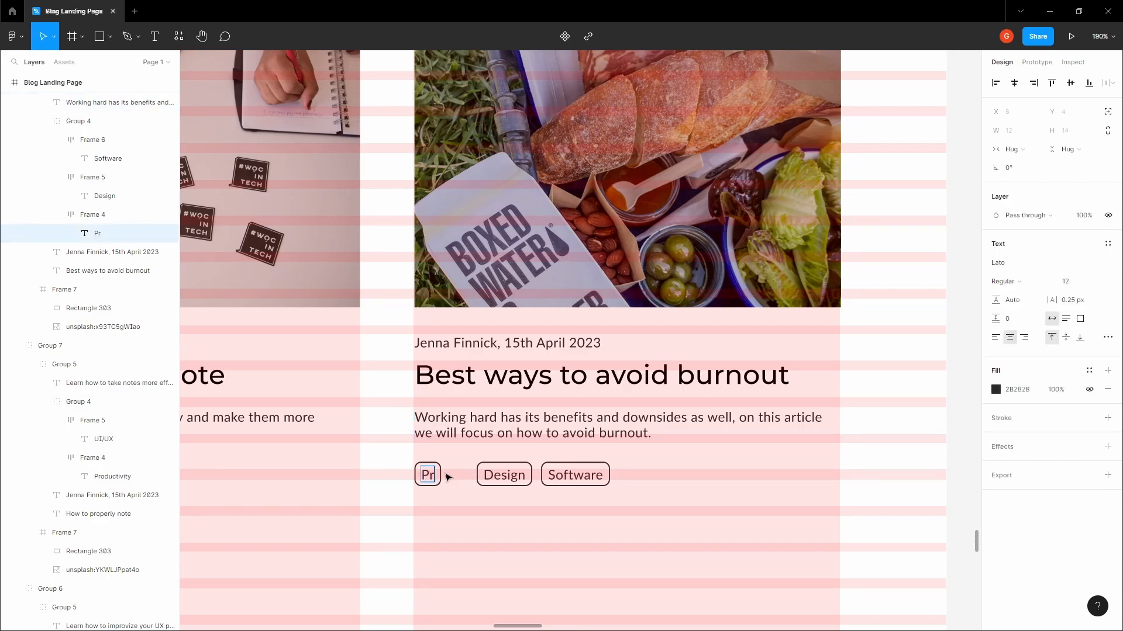
{"action": "type", "text": "oductivity"}
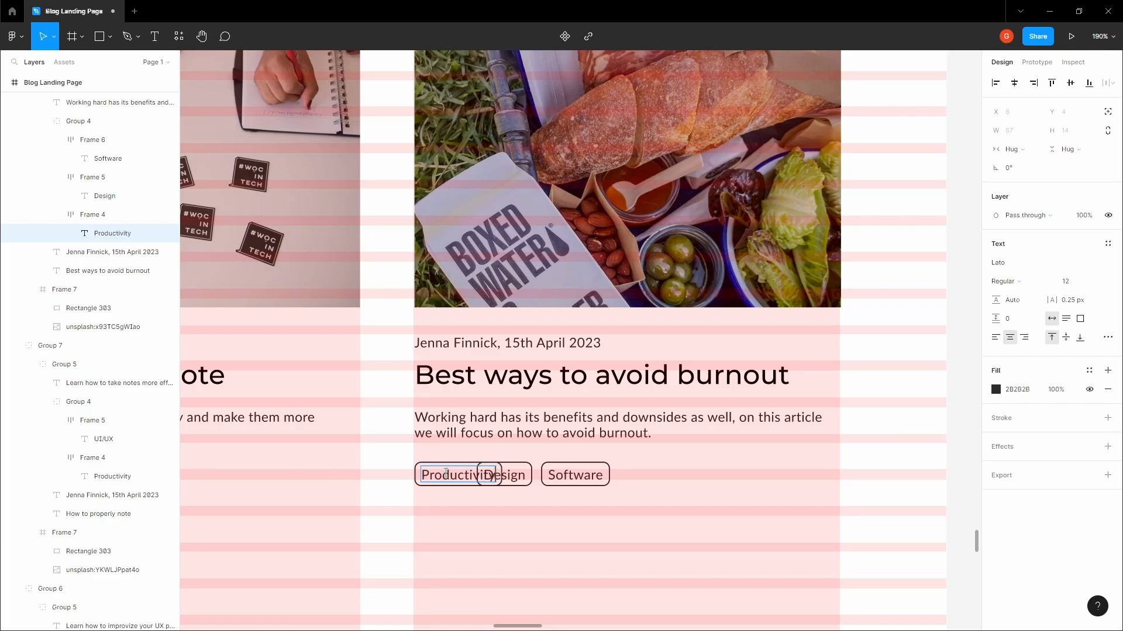
{"action": "key", "text": "Escape"}
{"action": "left_click", "coordinate": [603, 576]}
Delete the Design and Software tags from the third card, leaving only its Productivity tag
{"action": "double_click", "coordinate": [524, 479]}
{"action": "double_click", "coordinate": [524, 476]}
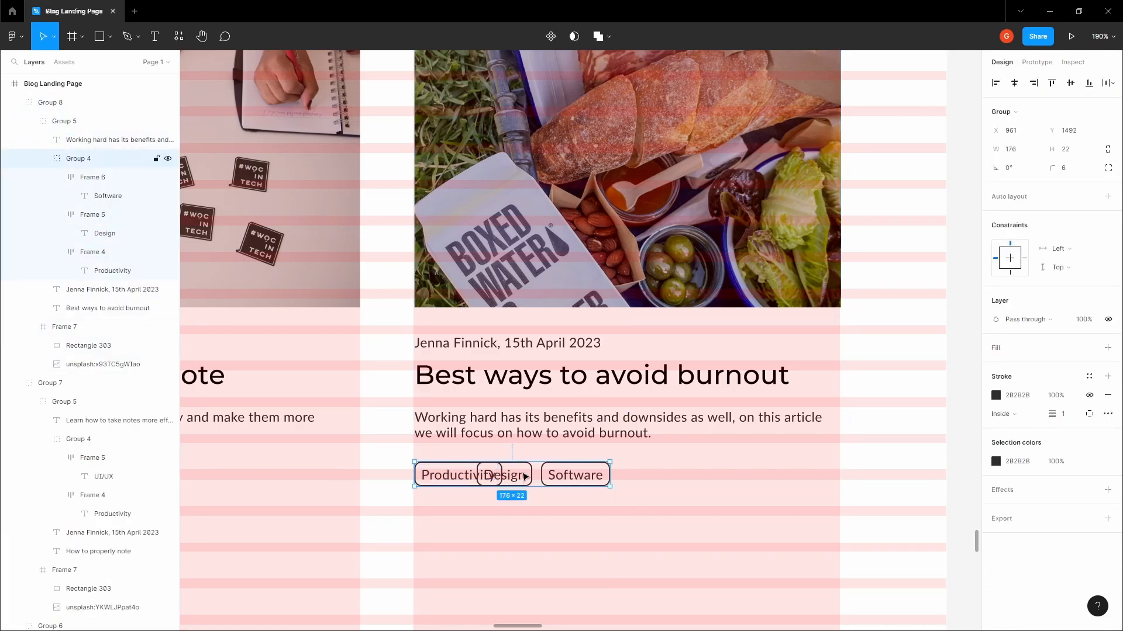
{"action": "double_click", "coordinate": [523, 476]}
{"action": "key", "text": "Delete"}
{"action": "left_click", "coordinate": [579, 476]}
{"action": "key", "text": "Delete"}
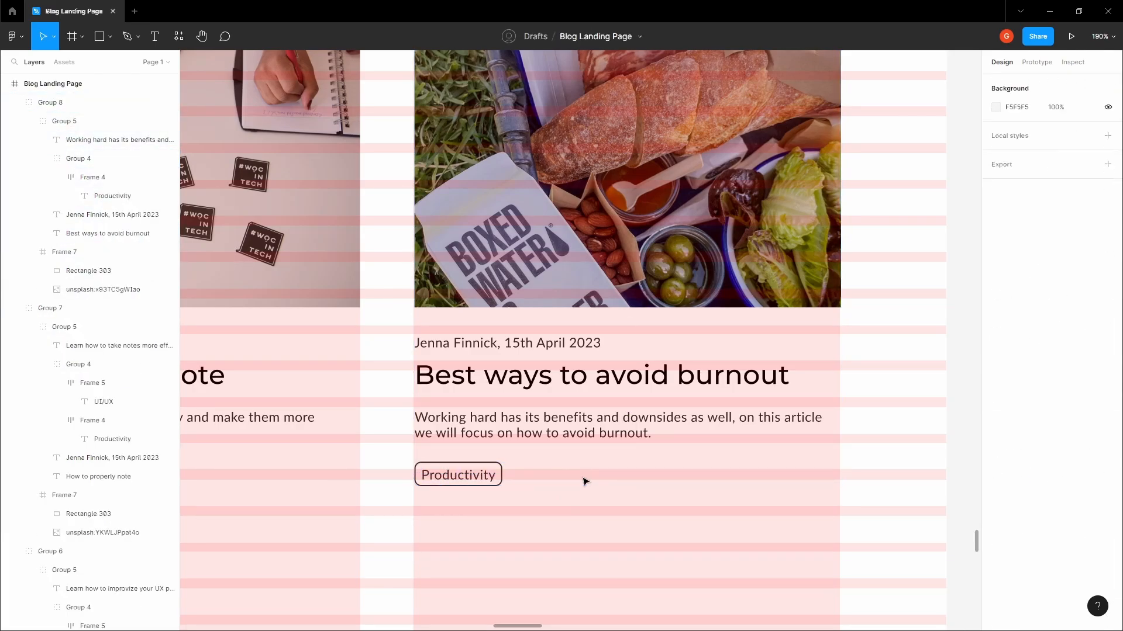
Hide both the column and row layout grids of the Blog Landing Page frame
{"action": "scroll", "coordinate": [585, 476], "scroll_direction": "down", "scroll_amount": 5}
{"action": "scroll", "coordinate": [701, 408], "scroll_direction": "down", "scroll_amount": 5}
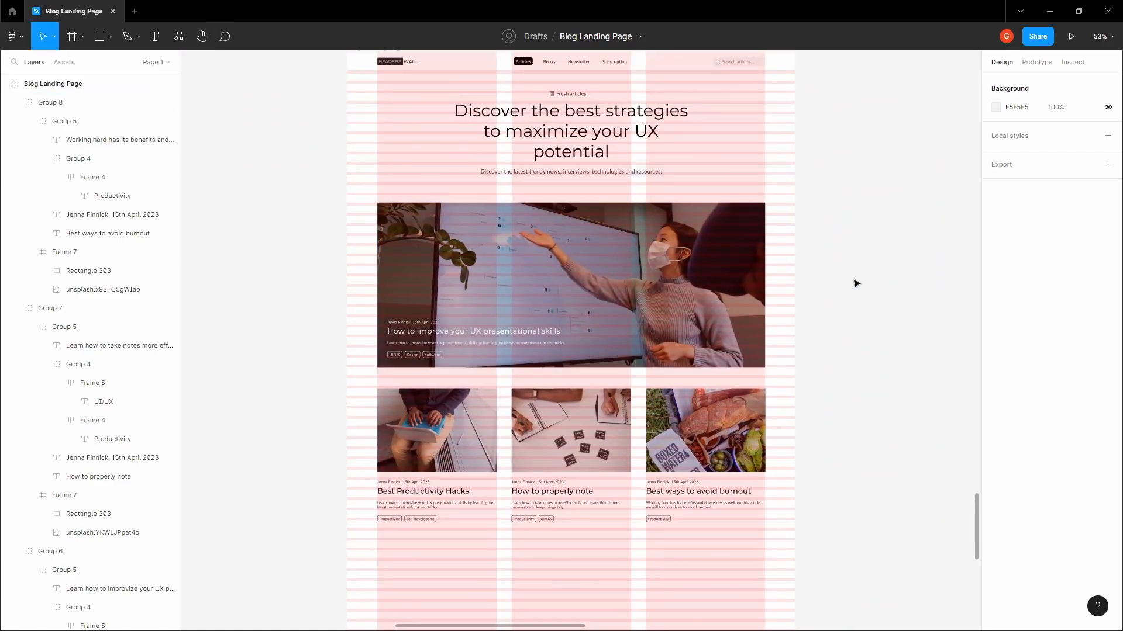
{"action": "scroll", "coordinate": [855, 284], "scroll_direction": "down", "scroll_amount": 1}
{"action": "left_click", "coordinate": [466, 77]}
{"action": "left_click", "coordinate": [1090, 281]}
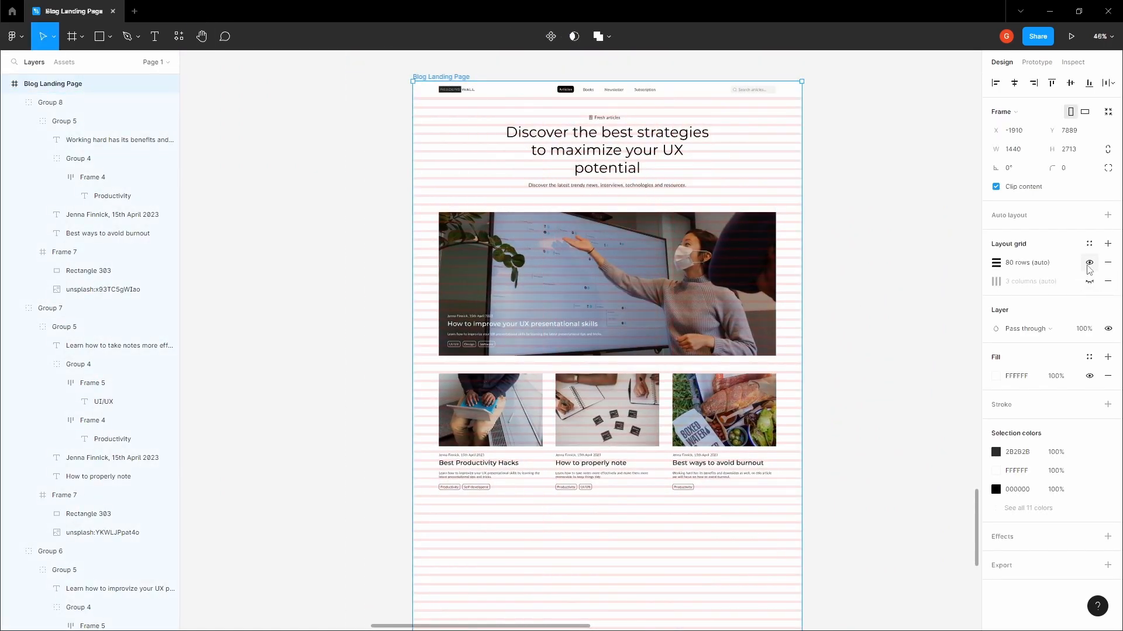
{"action": "left_click", "coordinate": [1089, 264]}
{"action": "left_click", "coordinate": [897, 222]}
Examine the page without its grids, checking the headline area, hero image and three article cards up close and as a whole
{"action": "key", "text": "space"}
{"action": "left_click_drag", "start_coordinate": [876, 219], "coordinate": [839, 248]}
{"action": "scroll", "coordinate": [637, 210], "scroll_direction": "up", "scroll_amount": 1}
{"action": "left_click_drag", "start_coordinate": [591, 221], "coordinate": [615, 278]}
{"action": "scroll", "coordinate": [559, 185], "scroll_direction": "up", "scroll_amount": 6}
{"action": "scroll", "coordinate": [615, 192], "scroll_direction": "down", "scroll_amount": 3}
{"action": "left_click_drag", "start_coordinate": [646, 223], "coordinate": [587, 178]}
{"action": "scroll", "coordinate": [584, 186], "scroll_direction": "down", "scroll_amount": 1}
{"action": "scroll", "coordinate": [587, 222], "scroll_direction": "down", "scroll_amount": 1}
{"action": "scroll", "coordinate": [584, 206], "scroll_direction": "down", "scroll_amount": 2}
{"action": "scroll", "coordinate": [586, 245], "scroll_direction": "down", "scroll_amount": 4}
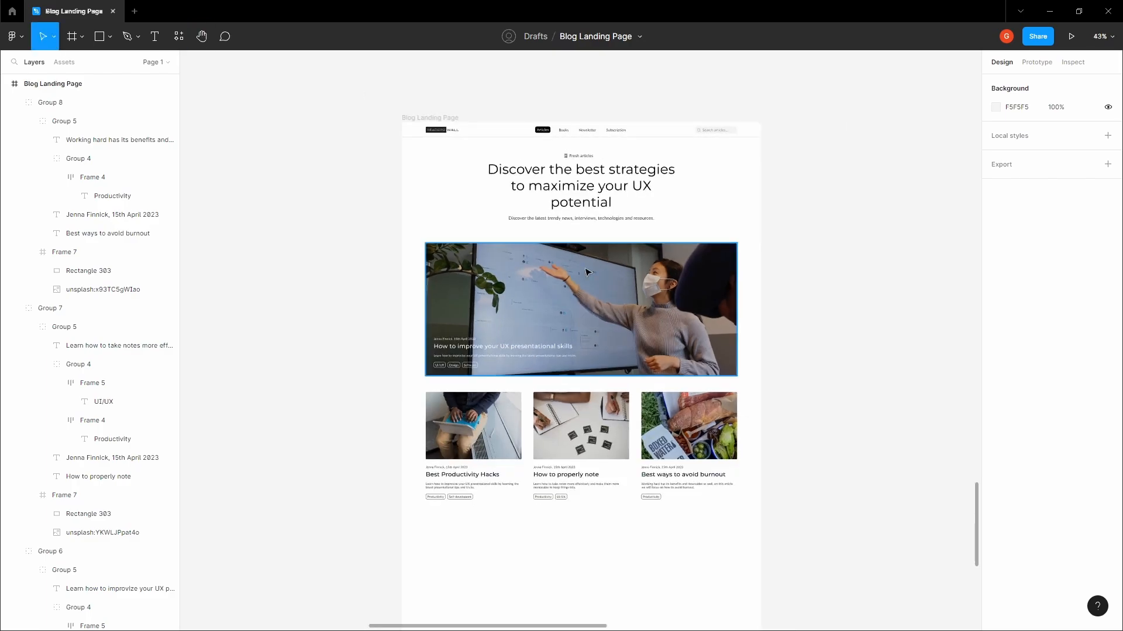
{"action": "left_click", "coordinate": [587, 272]}
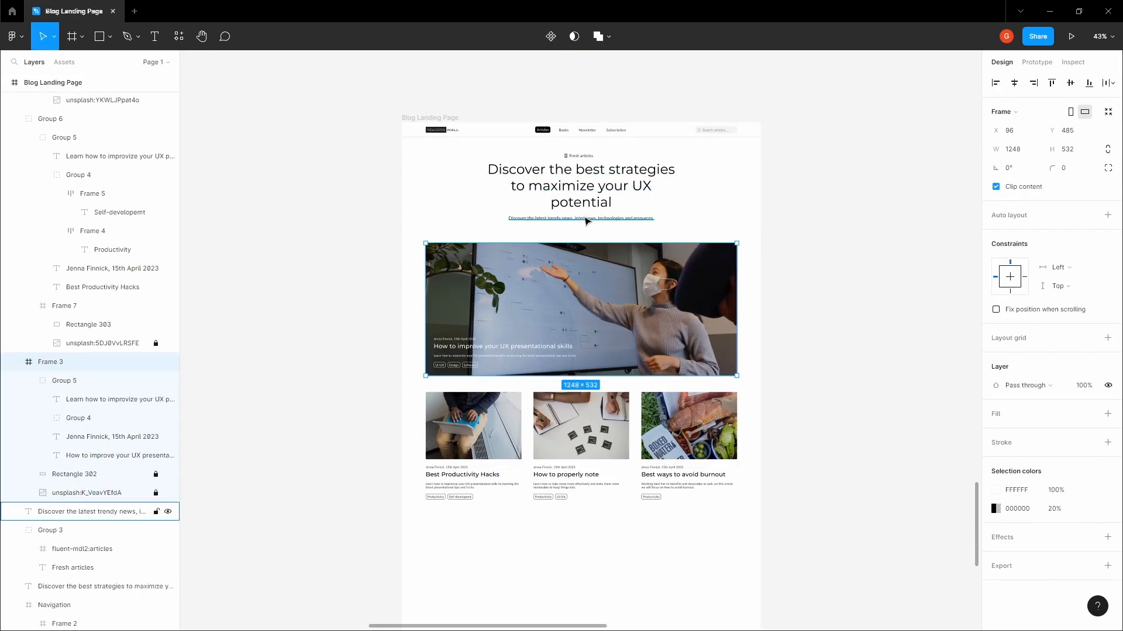
Combine the three article cards below the hero into a single group
{"action": "left_click", "coordinate": [517, 409]}
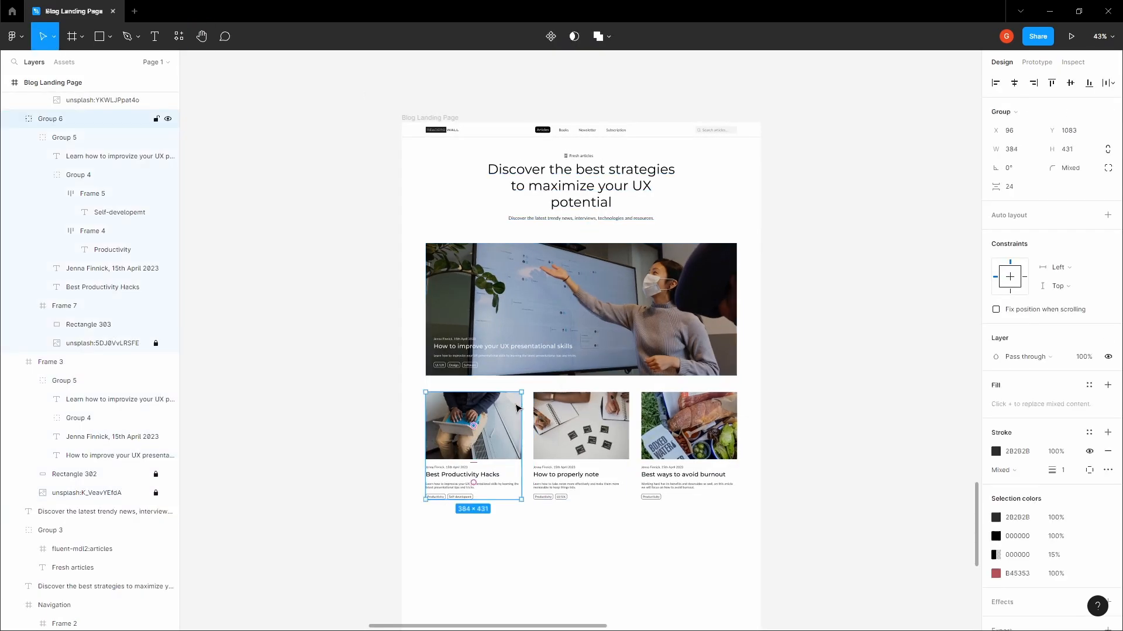
{"action": "left_click", "coordinate": [584, 435], "text": "shift"}
{"action": "left_click", "coordinate": [689, 446], "text": "shift"}
{"action": "key", "text": "alt"}
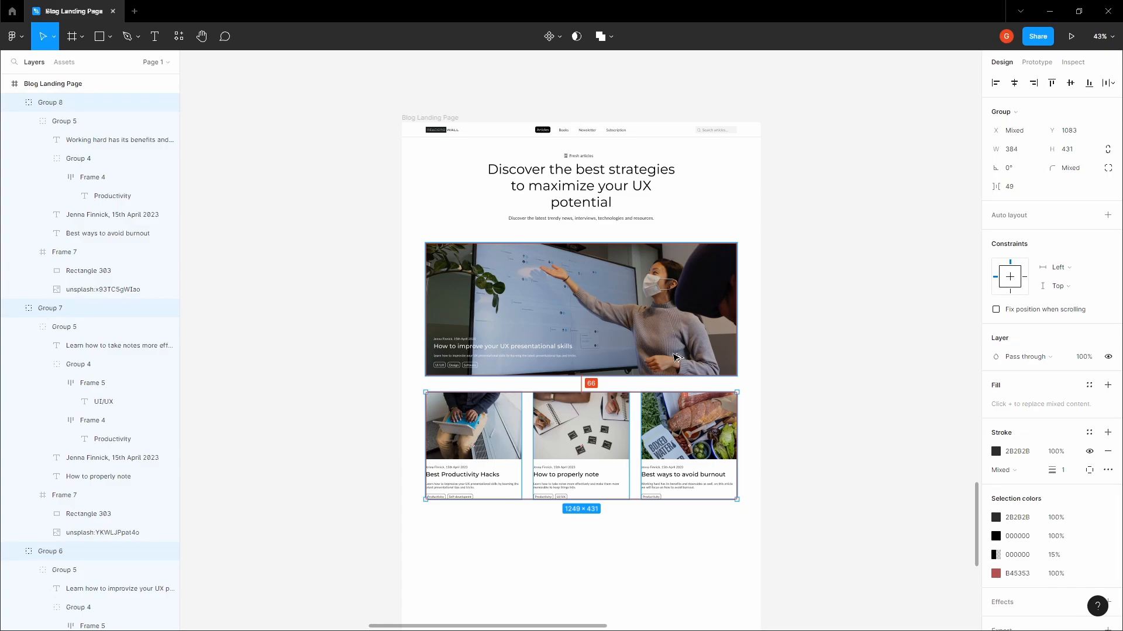
{"action": "left_click", "coordinate": [591, 420]}
{"action": "key", "text": "alt"}
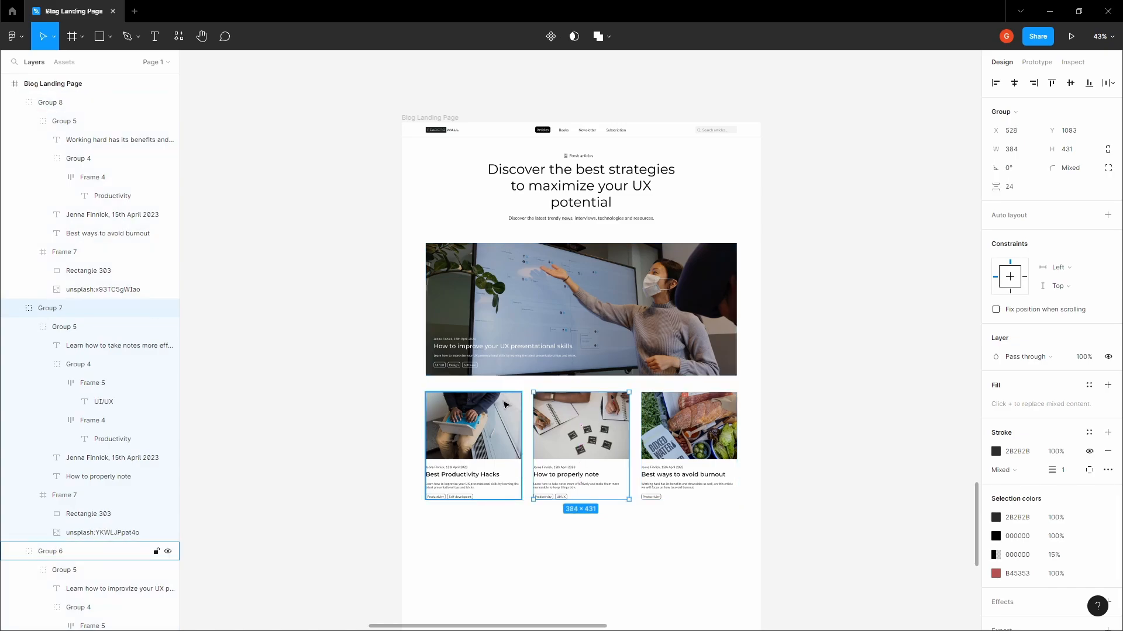
{"action": "left_click", "coordinate": [506, 404], "text": "shift"}
{"action": "left_click", "coordinate": [690, 418], "text": "shift"}
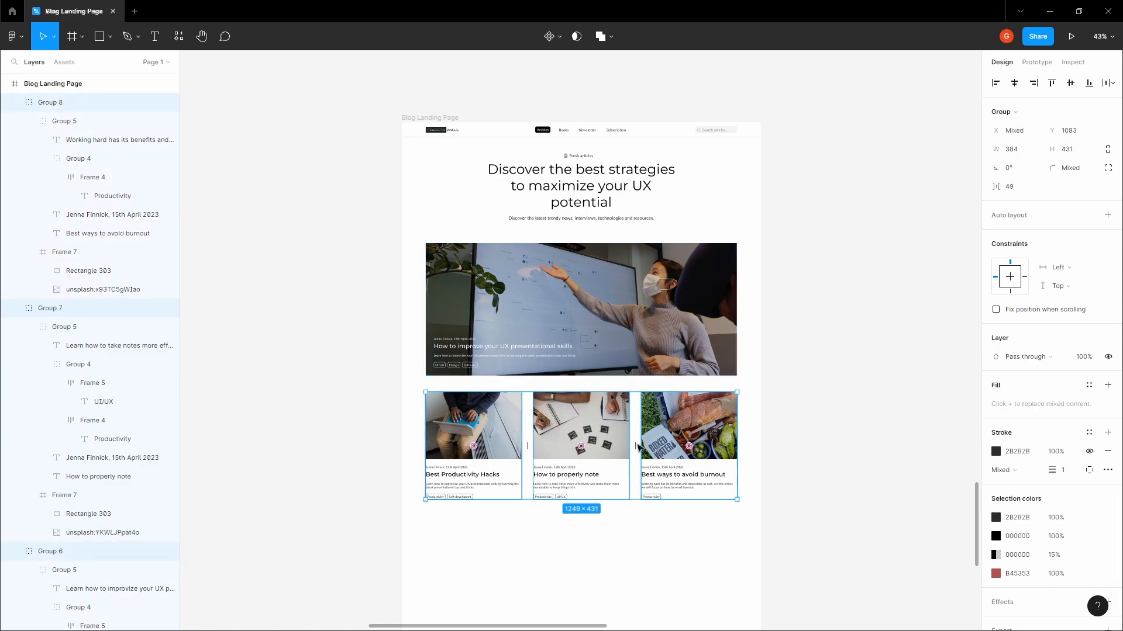
{"action": "key", "text": "ctrl+g"}
Move the card group up to Y 1057 so it sits 40 px below the hero frame
{"action": "key", "text": "alt"}
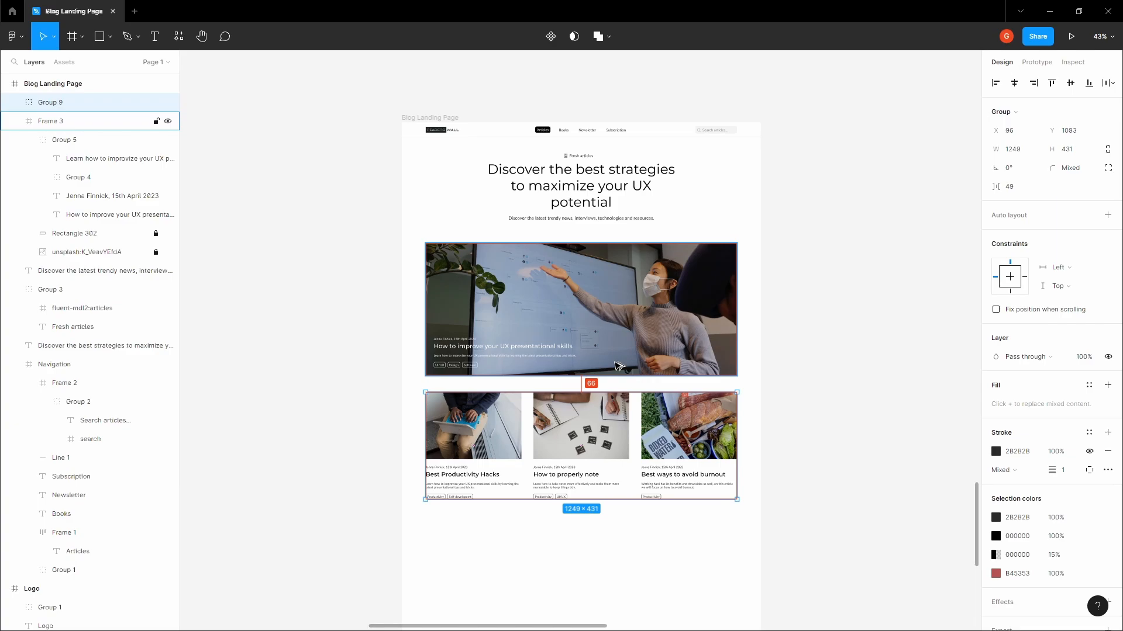
{"action": "key", "text": "alt+shift+Up"}
{"action": "key", "text": "alt+shift+Up"}
{"action": "key", "text": "alt+Up"}
{"action": "key", "text": "alt+Up"}
{"action": "key", "text": "alt+Up"}
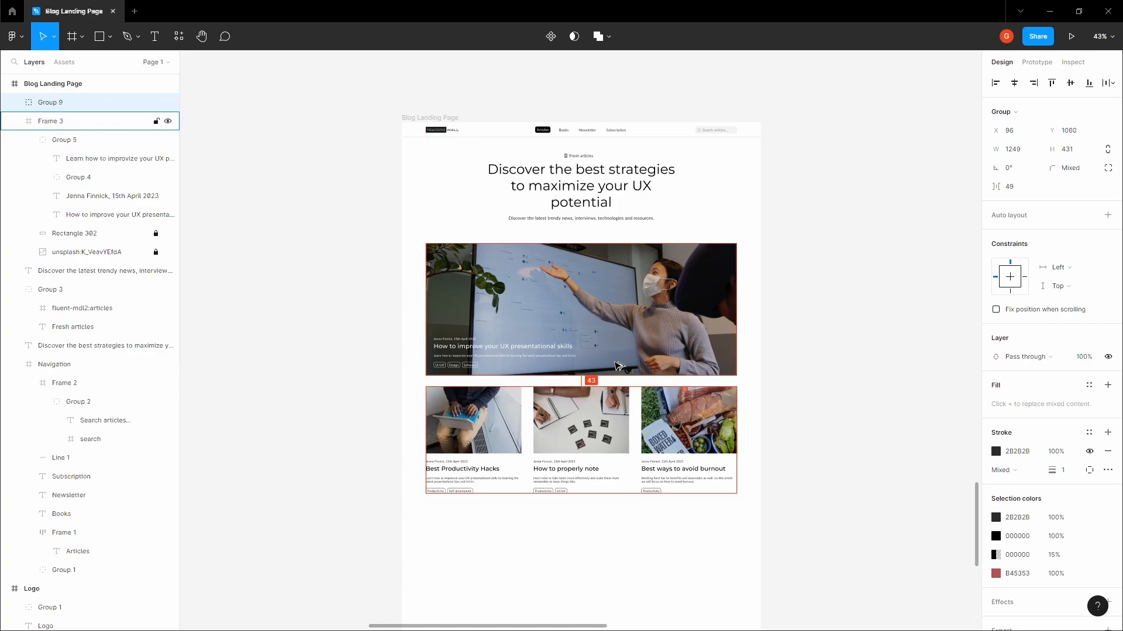
{"action": "key", "text": "alt+Up"}
{"action": "key", "text": "alt+Up"}
{"action": "key", "text": "alt+Up"}
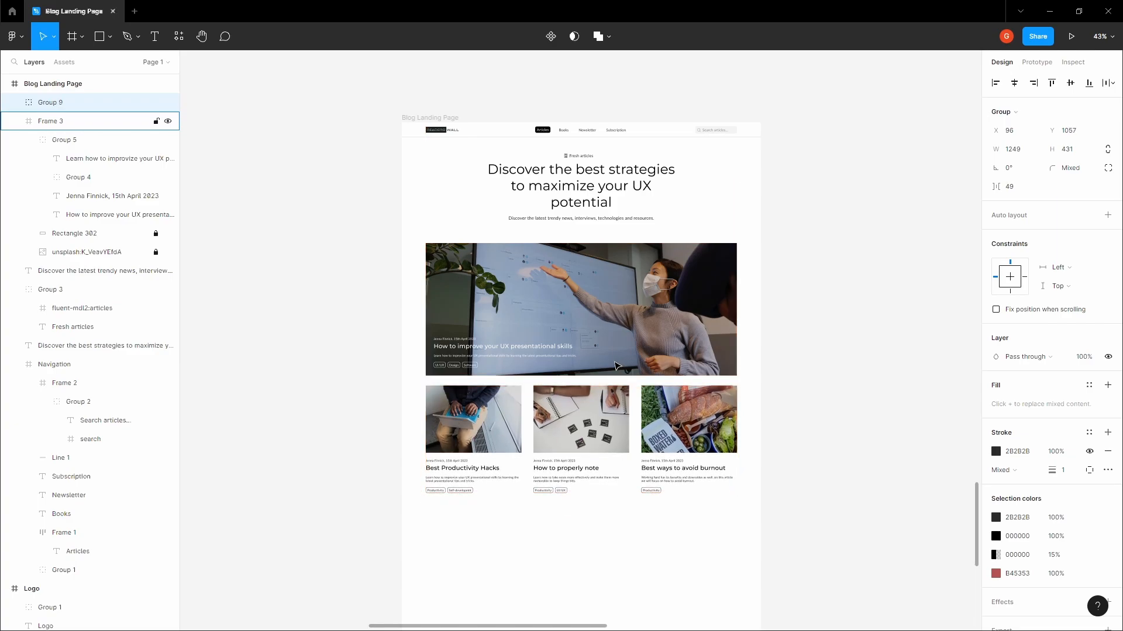
Group the hero frame together with the row of article cards
{"action": "left_click", "coordinate": [614, 367], "text": "shift"}
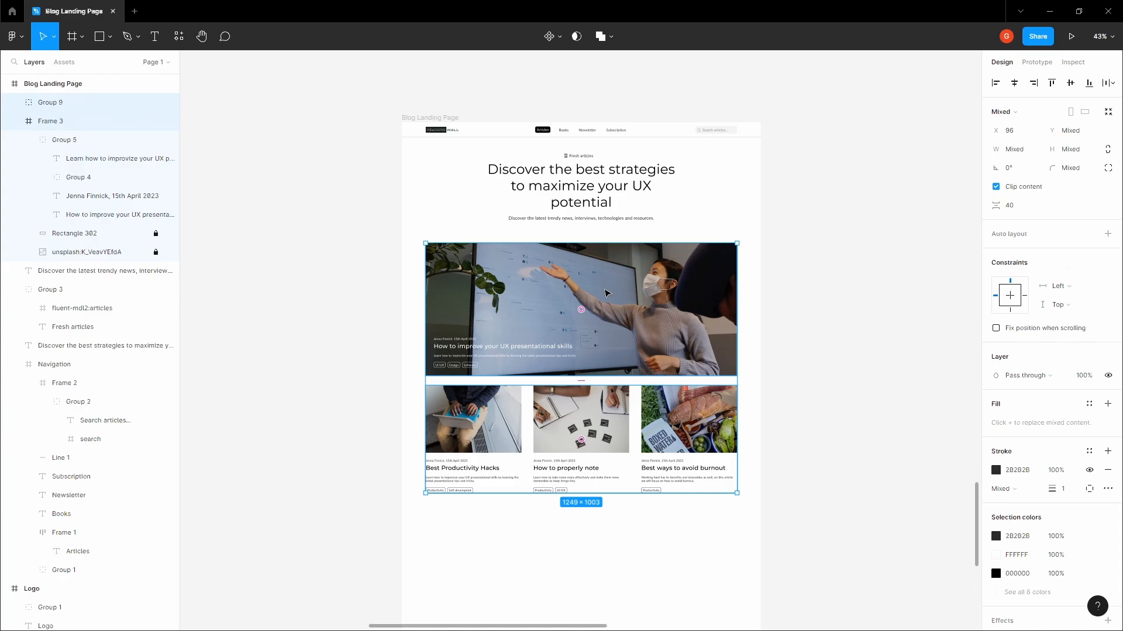
{"action": "key", "text": "ctrl+g"}
{"action": "left_click", "coordinate": [355, 285]}
Move the combined hero and cards group up to Y 459, 64 px below the subtitle text
{"action": "left_click", "coordinate": [503, 272]}
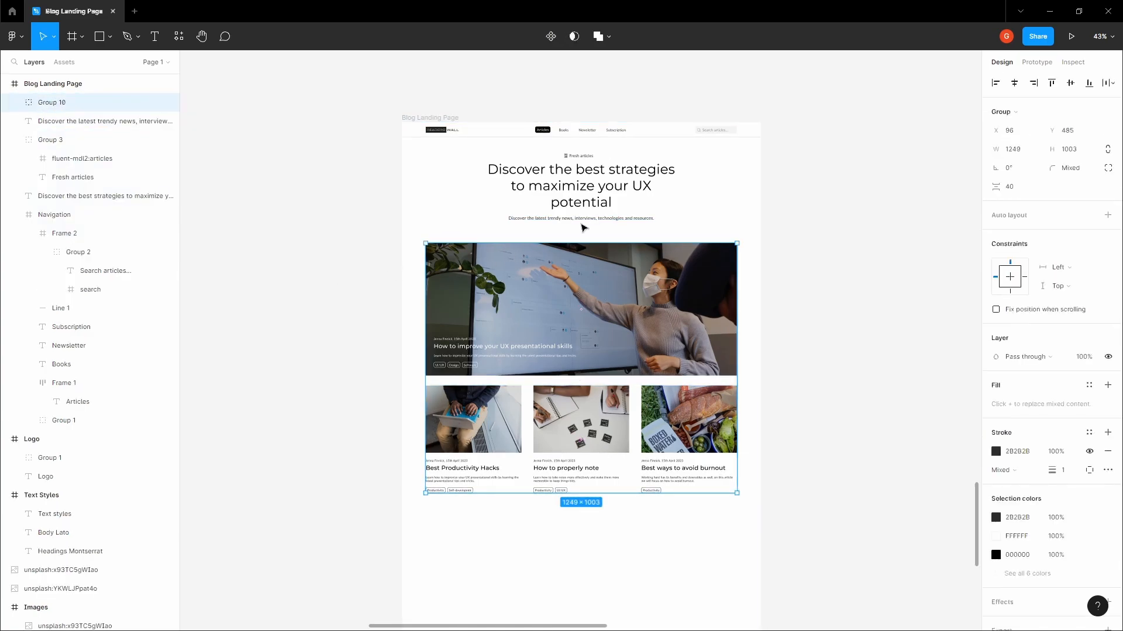
{"action": "key", "text": "alt"}
{"action": "key", "text": "shift+Up"}
{"action": "key", "text": "shift+Up"}
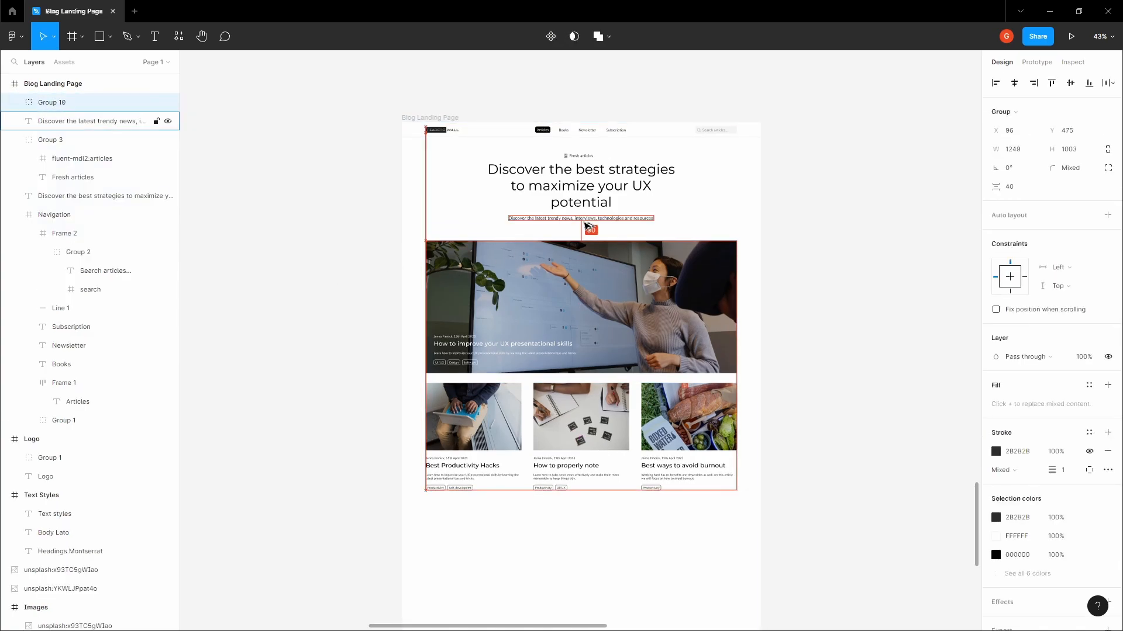
{"action": "key", "text": "shift+Up"}
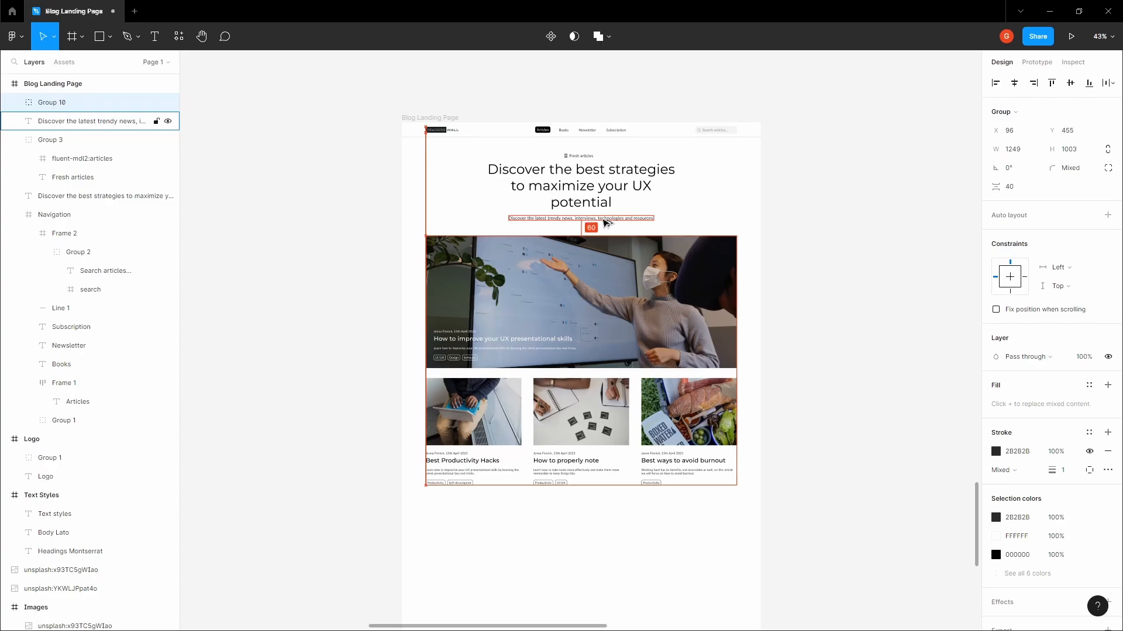
{"action": "key", "text": "Down"}
{"action": "key", "text": "Down"}
{"action": "key", "text": "Down"}
{"action": "key", "text": "Down"}
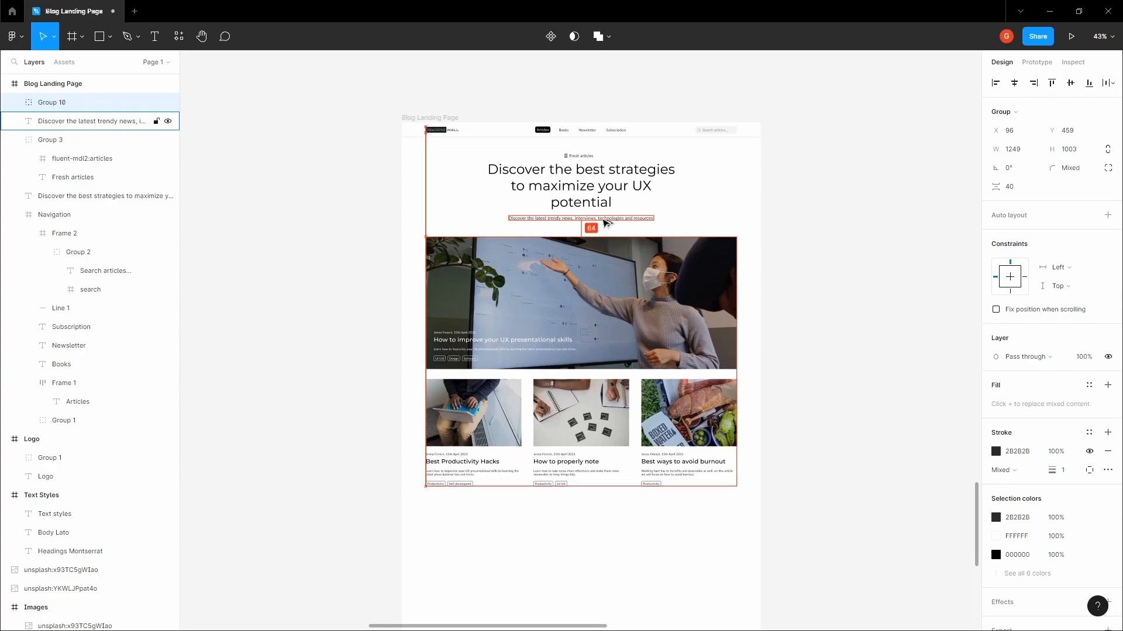
{"action": "left_click", "coordinate": [703, 208]}
{"action": "key", "text": "space"}
{"action": "left_click_drag", "start_coordinate": [704, 207], "coordinate": [669, 211]}
{"action": "scroll", "coordinate": [669, 211], "scroll_direction": "up", "scroll_amount": 3, "text": "ctrl"}
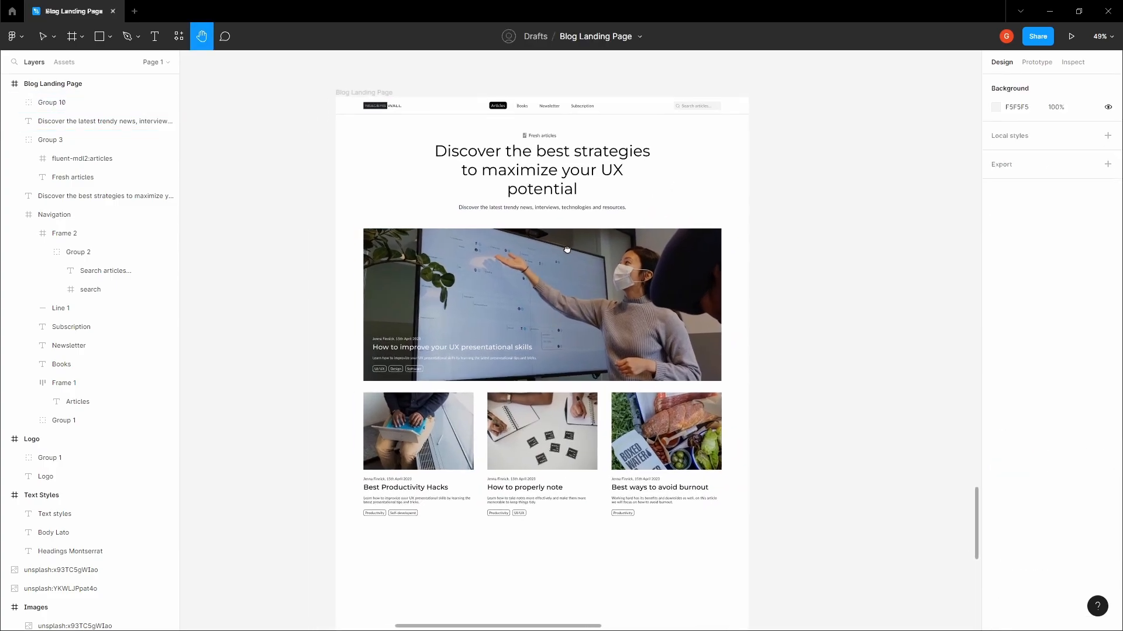